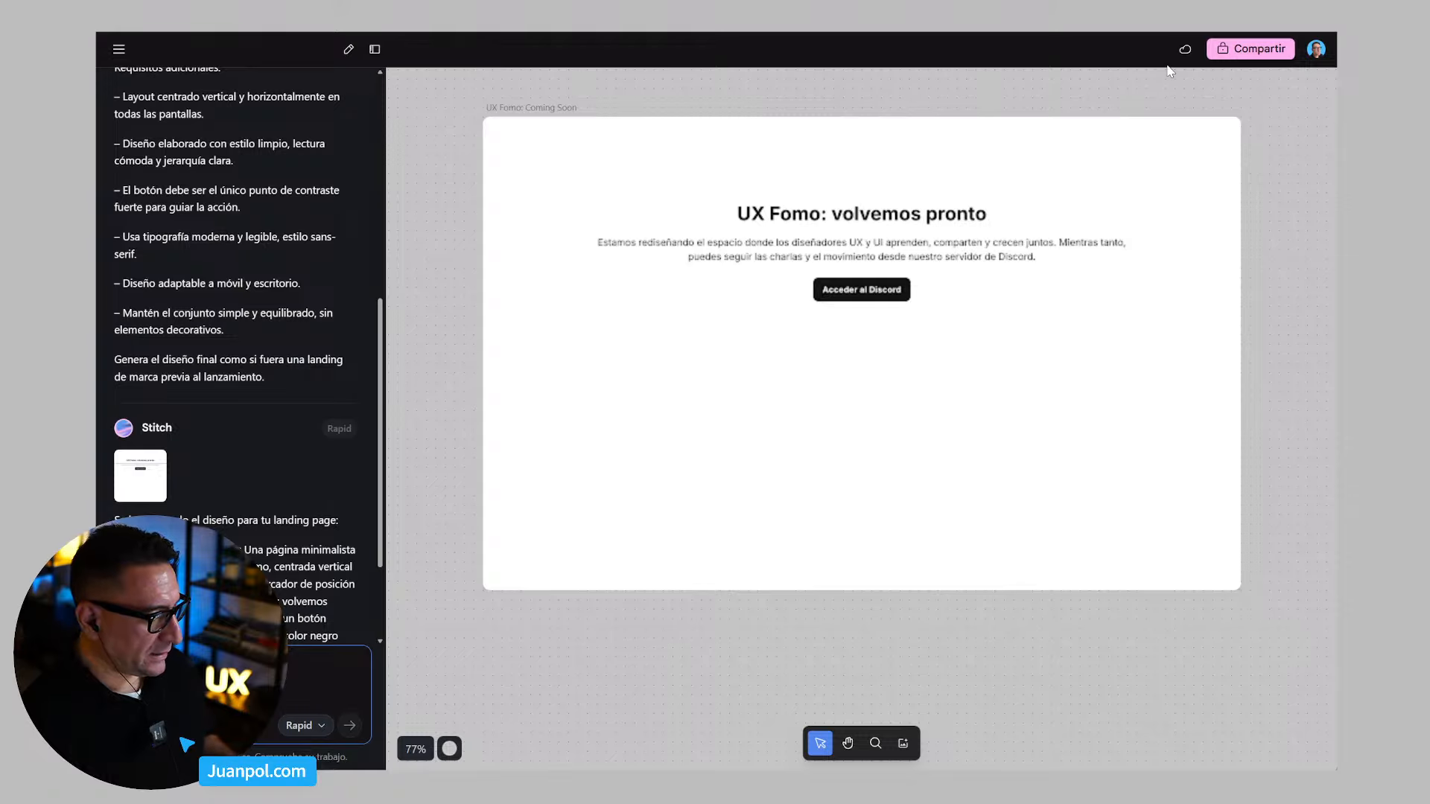
# Step: Hide the chat panel and enlarge the generated UX Fomo landing page in the middle of the canvas
pyautogui.click(849, 224)
pyautogui.click(1278, 303)
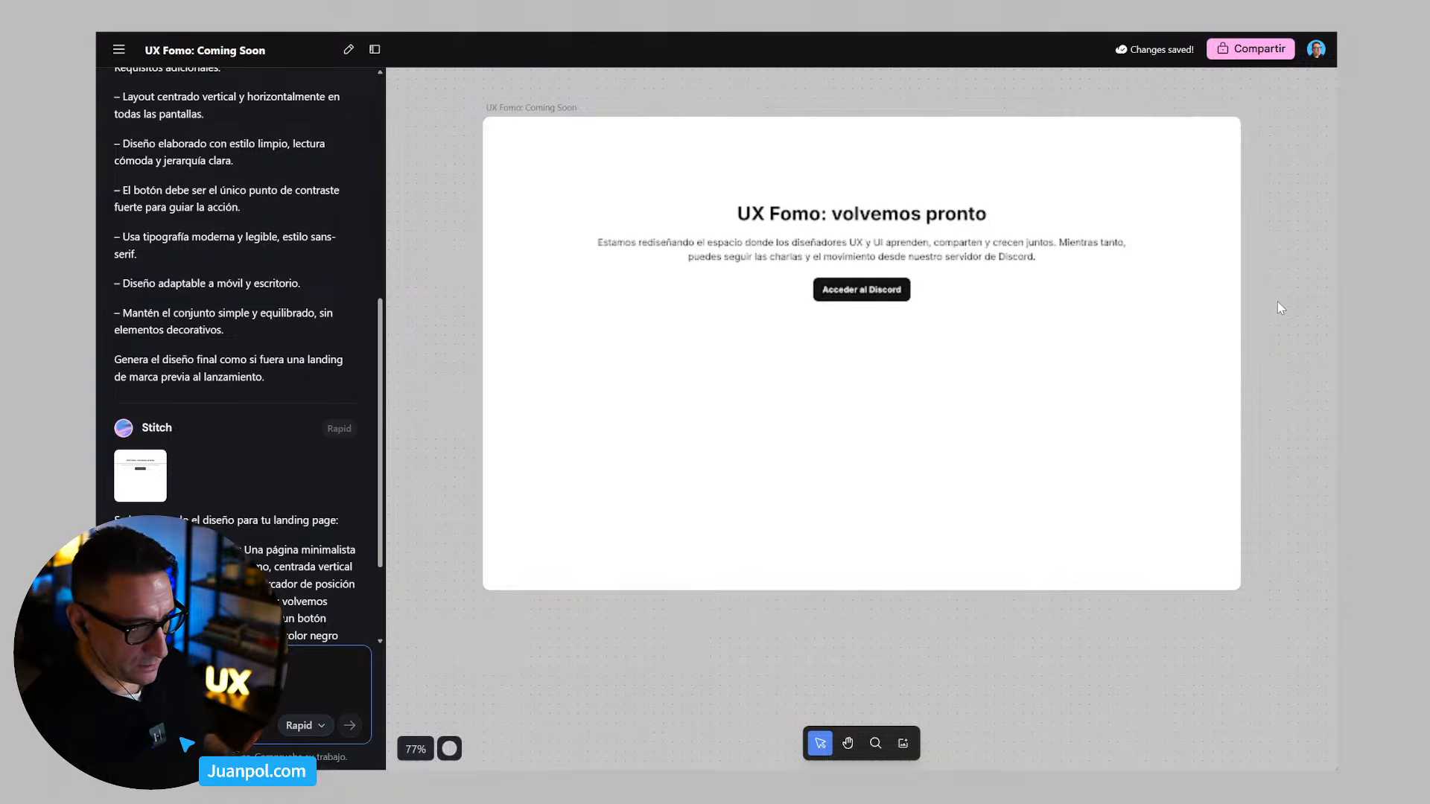
pyautogui.moveTo(1197, 340)
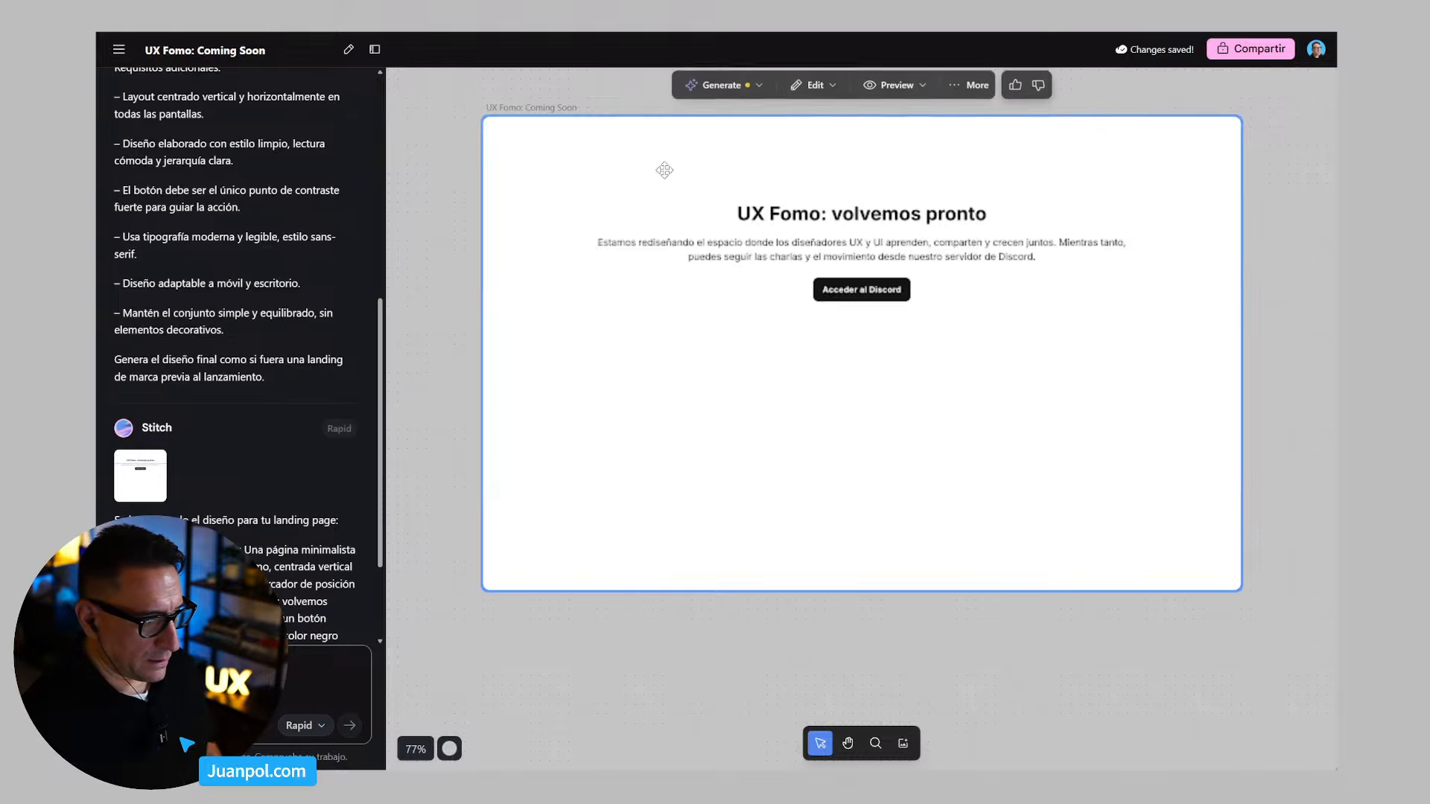
pyautogui.click(374, 49)
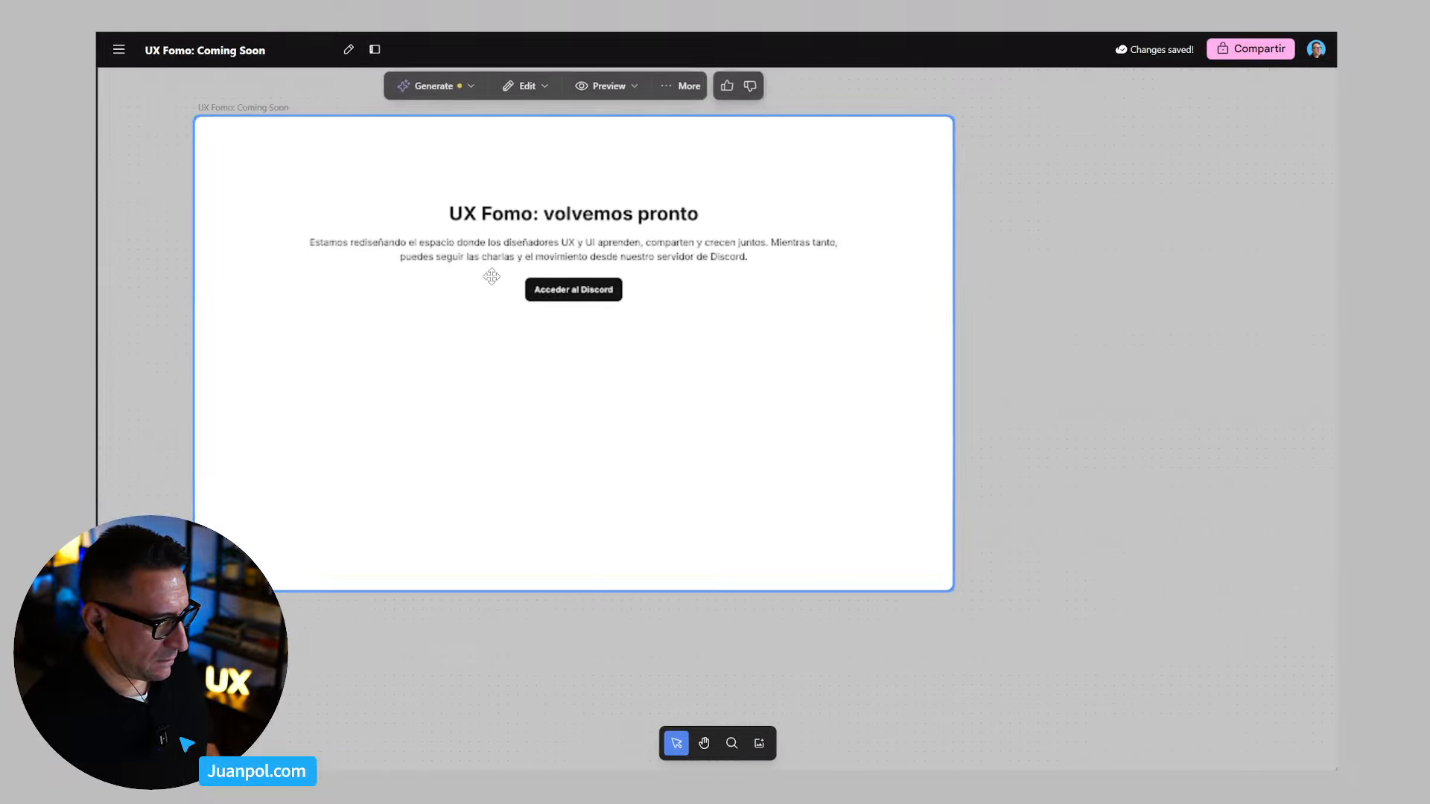
pyautogui.press('h')
pyautogui.moveTo(137, 333); pyautogui.dragTo(327, 348)
pyautogui.press('v')
pyautogui.scroll(3, 783, 276)
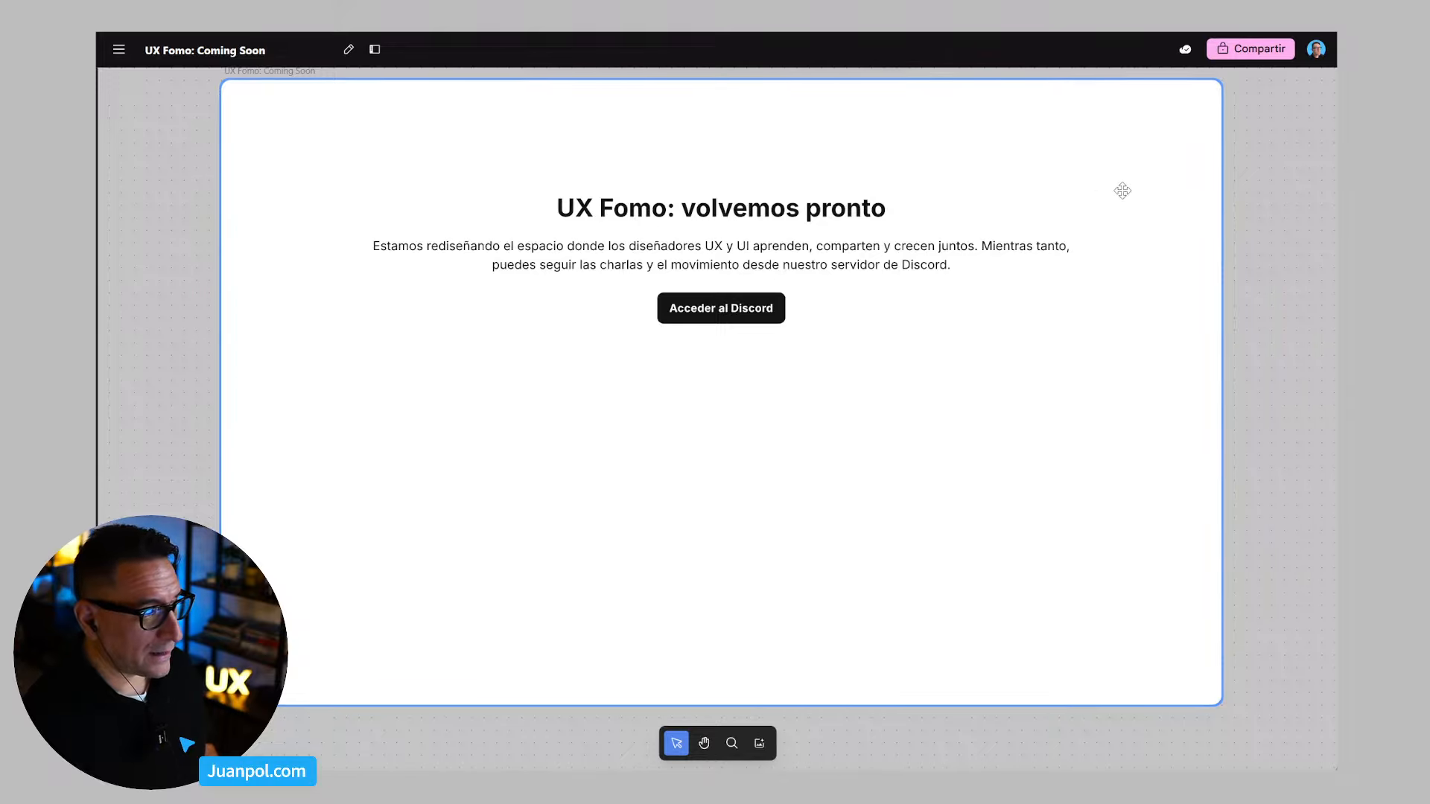
# Step: Try narrowing the landing page frame to test its responsiveness, and undo the resize
pyautogui.click(1164, 212)
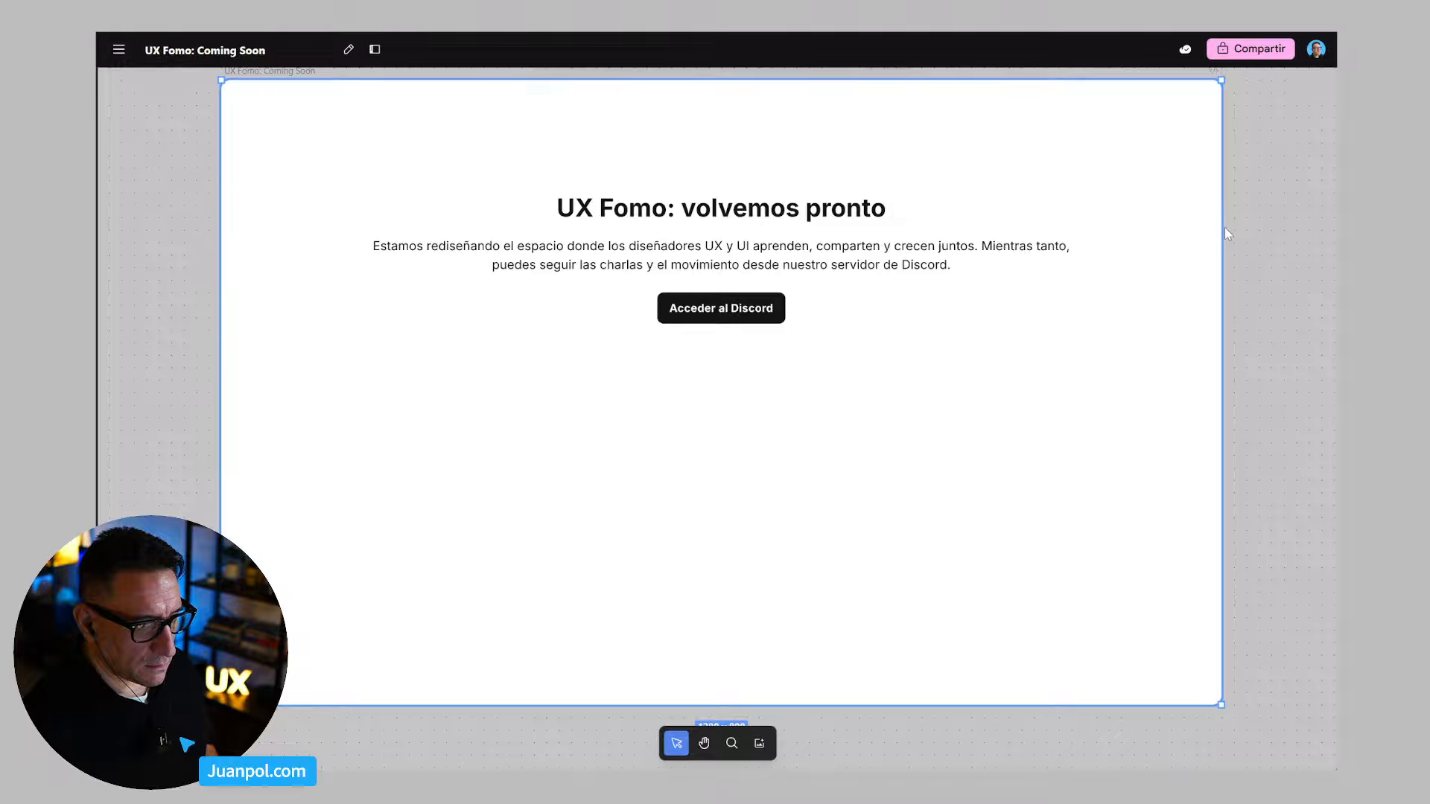
pyautogui.moveTo(1220, 228); pyautogui.dragTo(958, 256)
pyautogui.hotkey('ctrl', 'z')
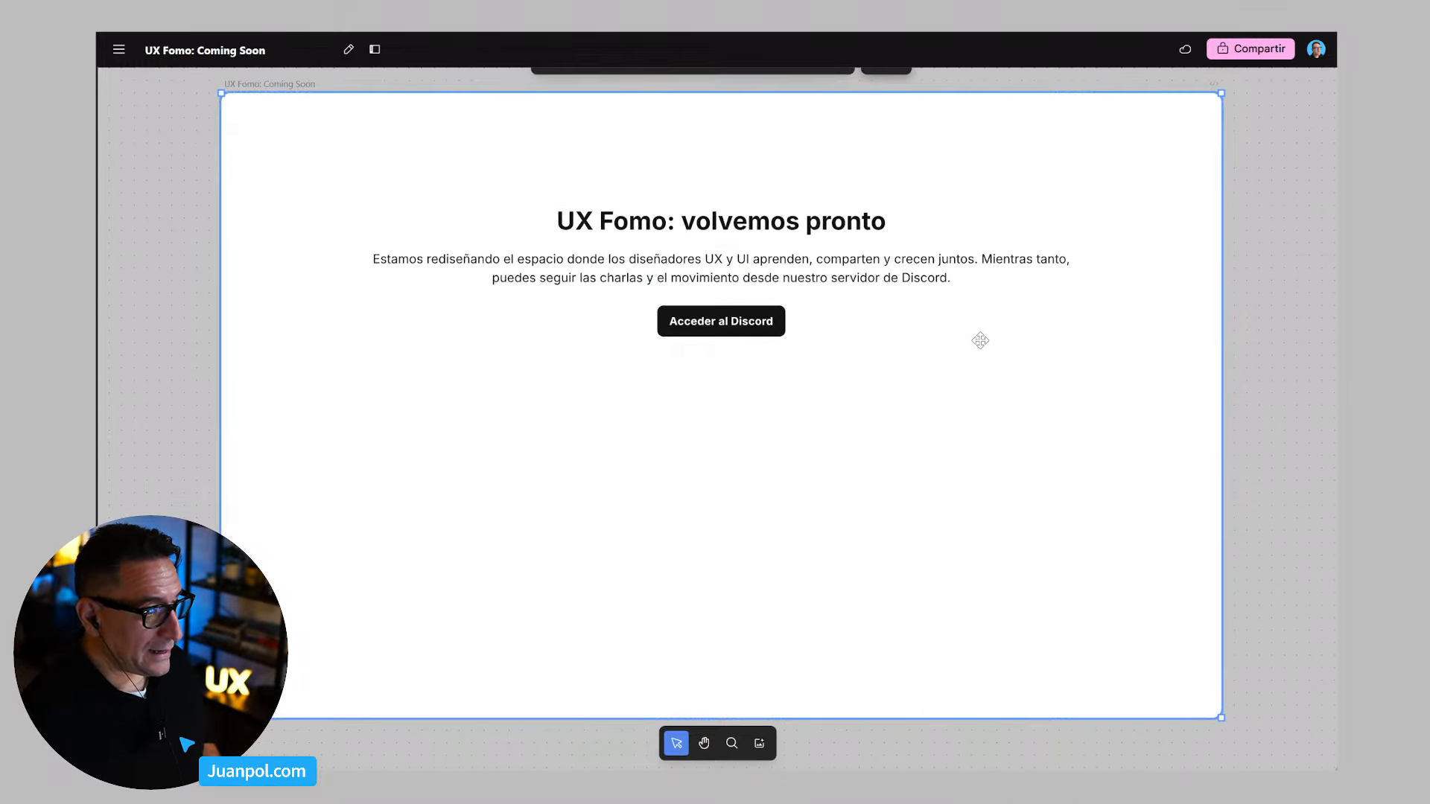
# Step: Copy the UX Fomo: Coming Soon landing page design to the clipboard in Figma format
pyautogui.scroll(-3, 827, 344)
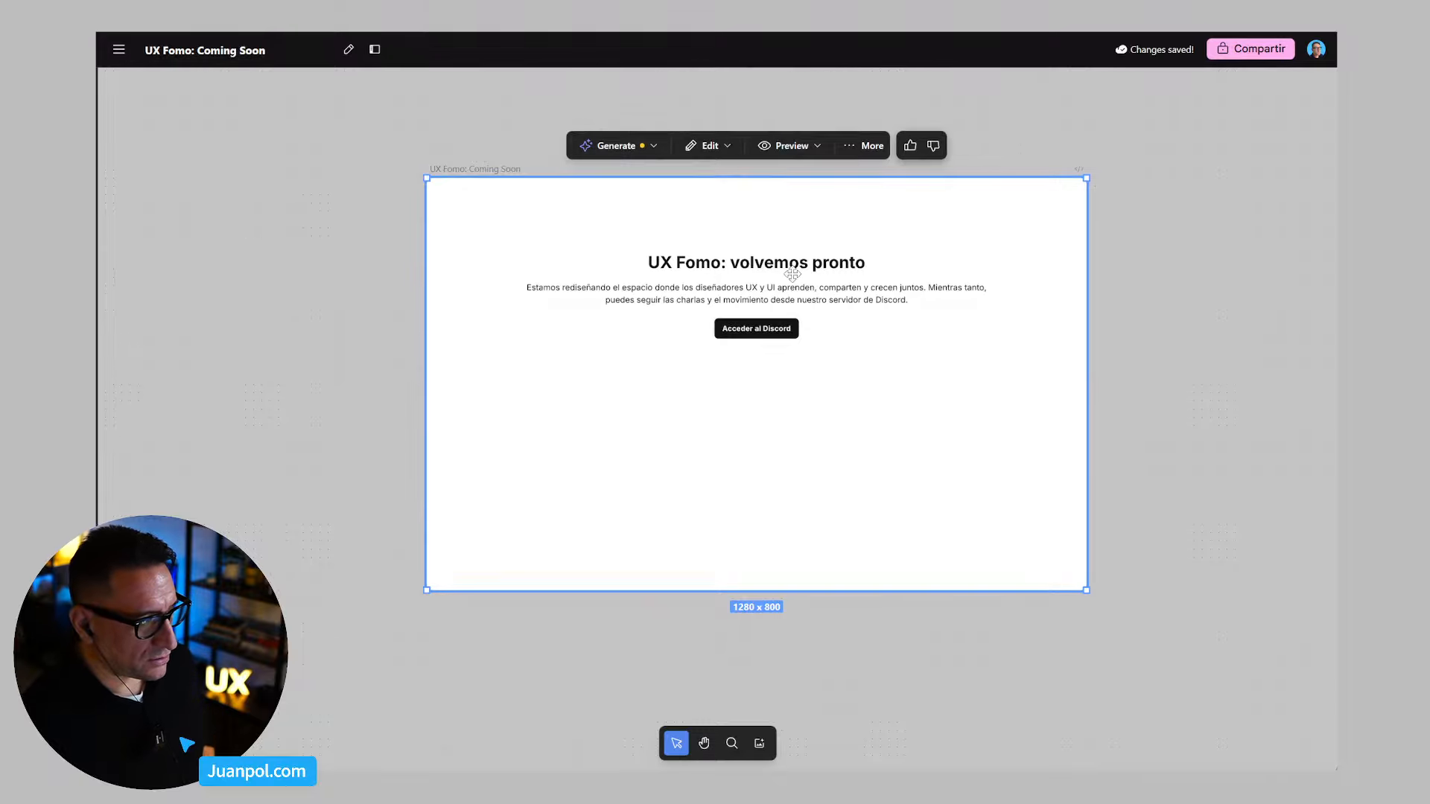
pyautogui.moveTo(980, 329); pyautogui.dragTo(909, 342)
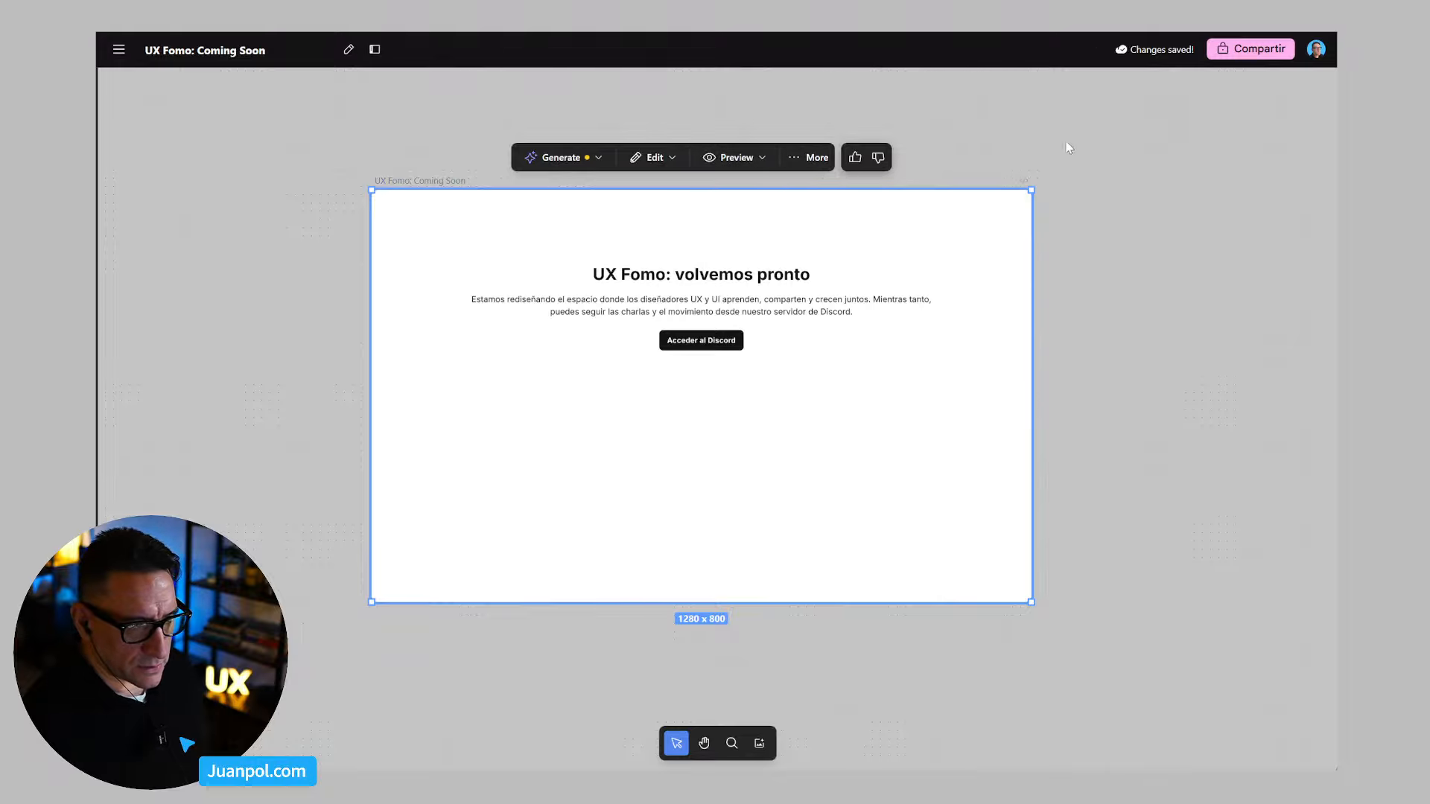
pyautogui.moveTo(804, 162)
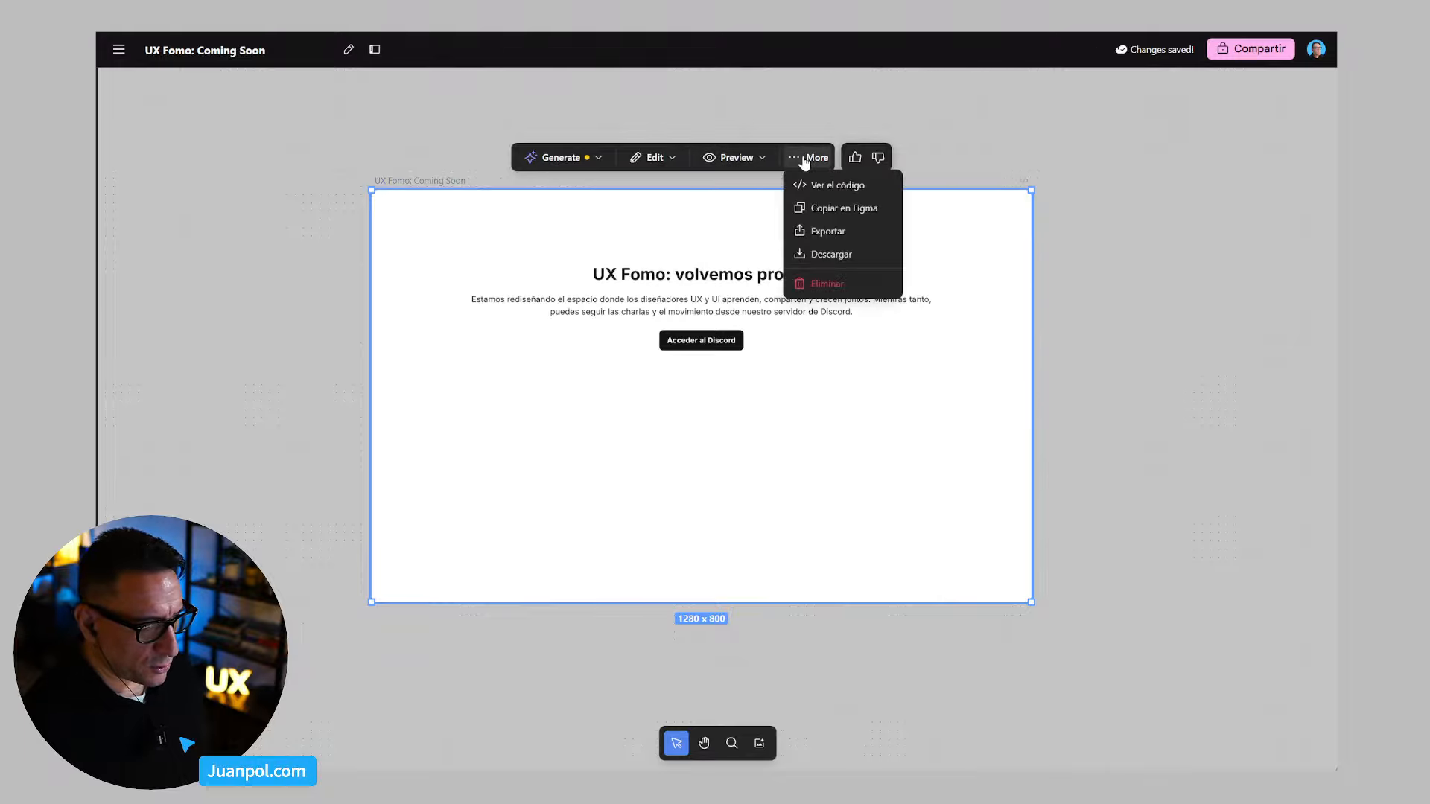
pyautogui.click(824, 209)
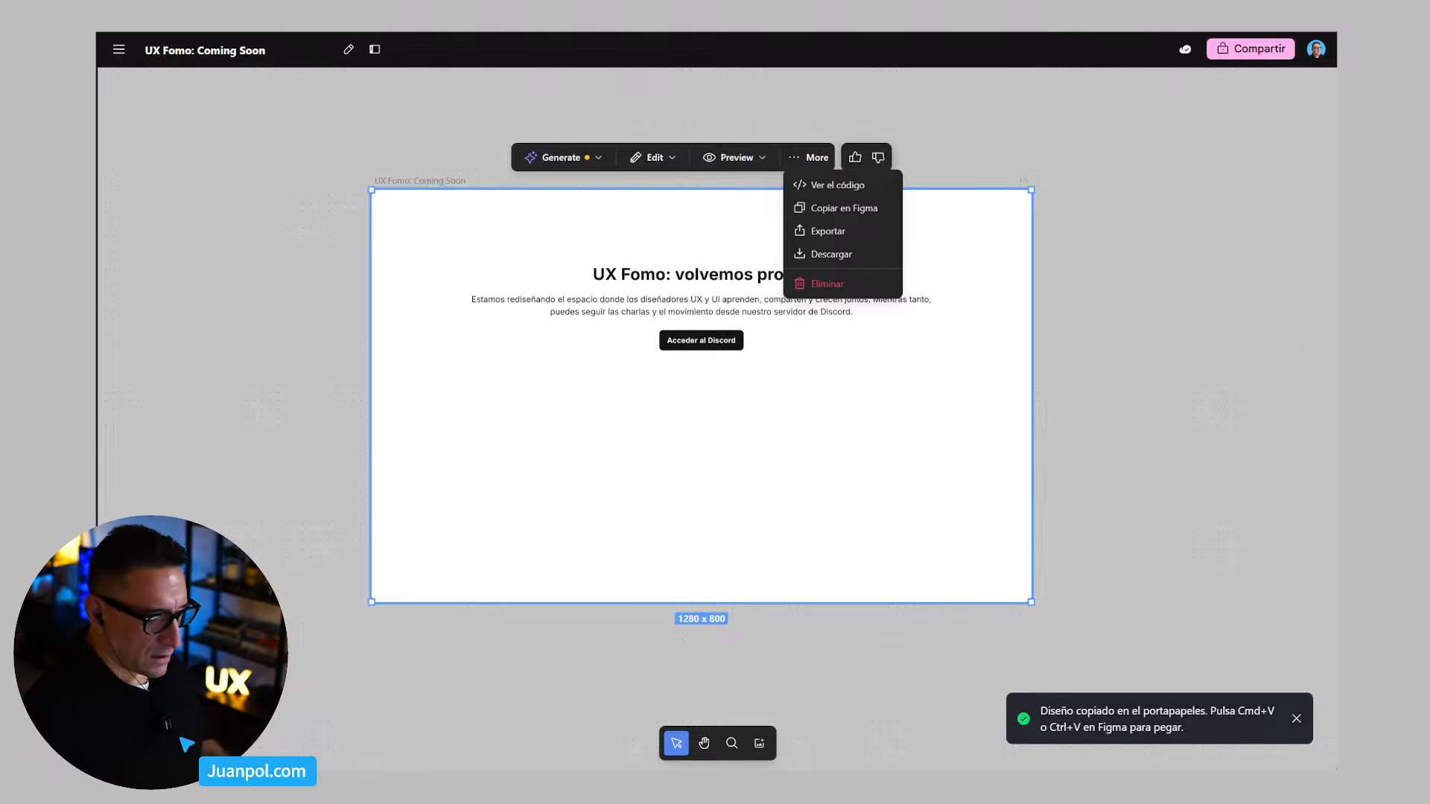
# Step: Switch to the empty Figma draft, paste the copied design and check its structure in outline view
pyautogui.hotkey('alt', 'Tab')
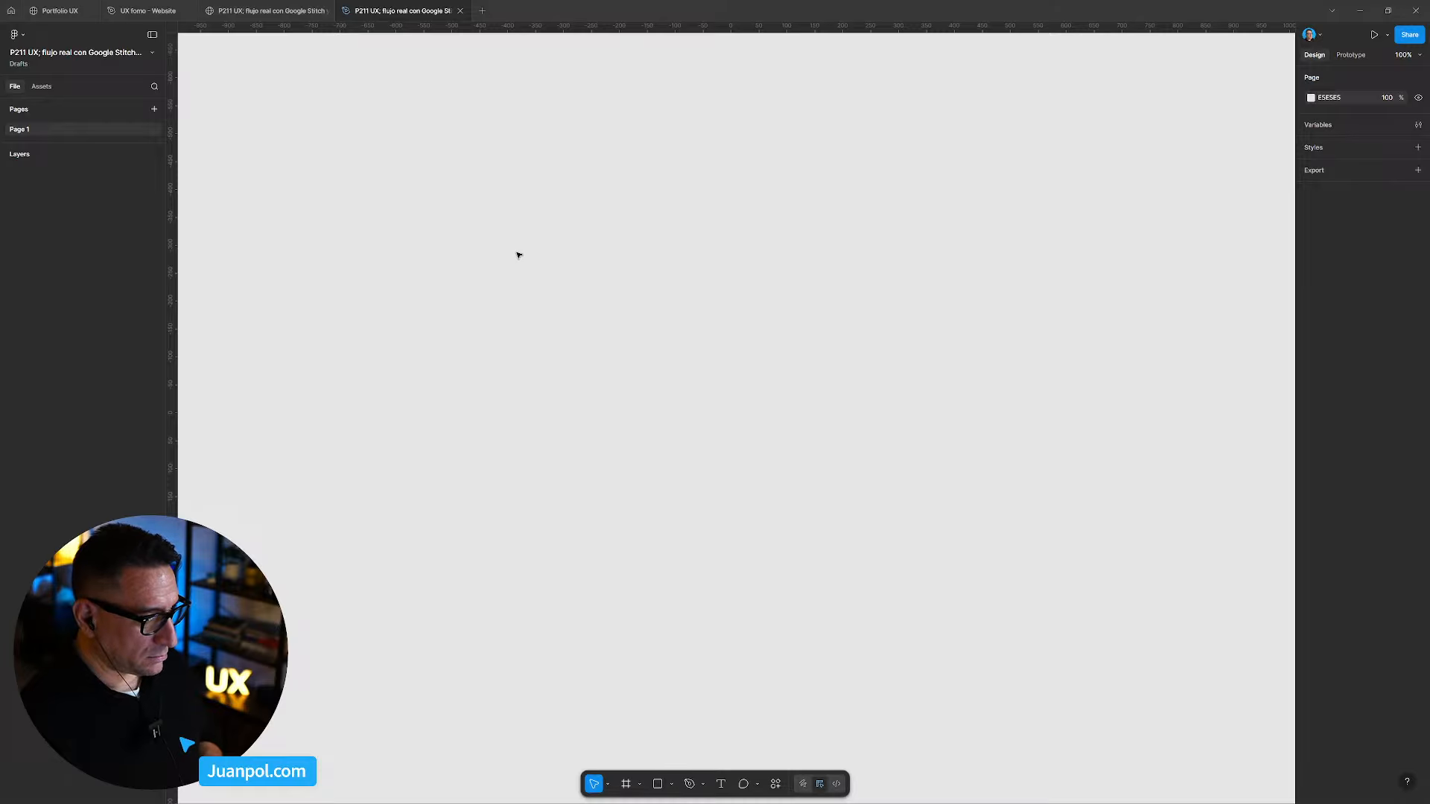
pyautogui.hotkey('ctrl', 'v')
pyautogui.scroll(-1, 518, 255)
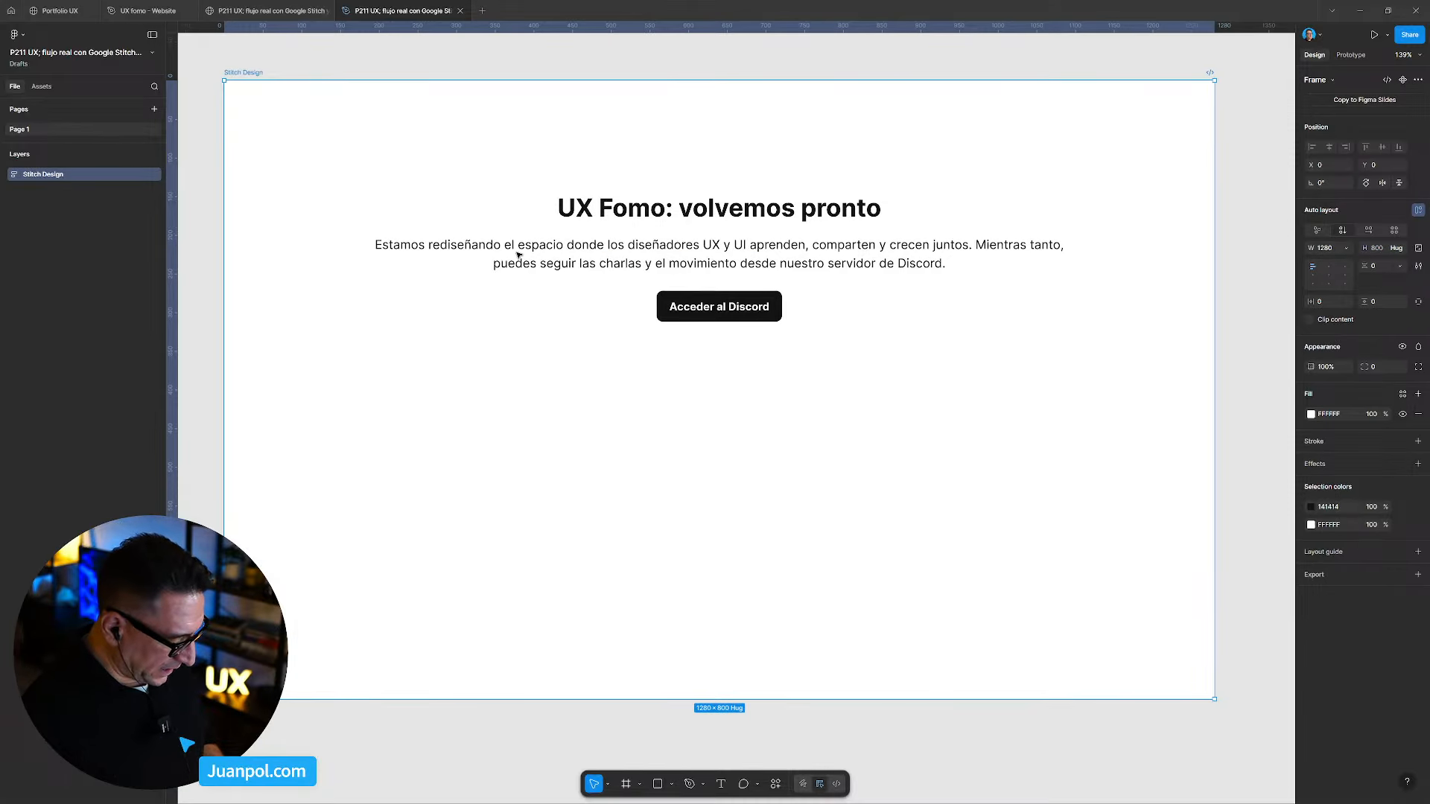
pyautogui.hotkey('ctrl', 'y')
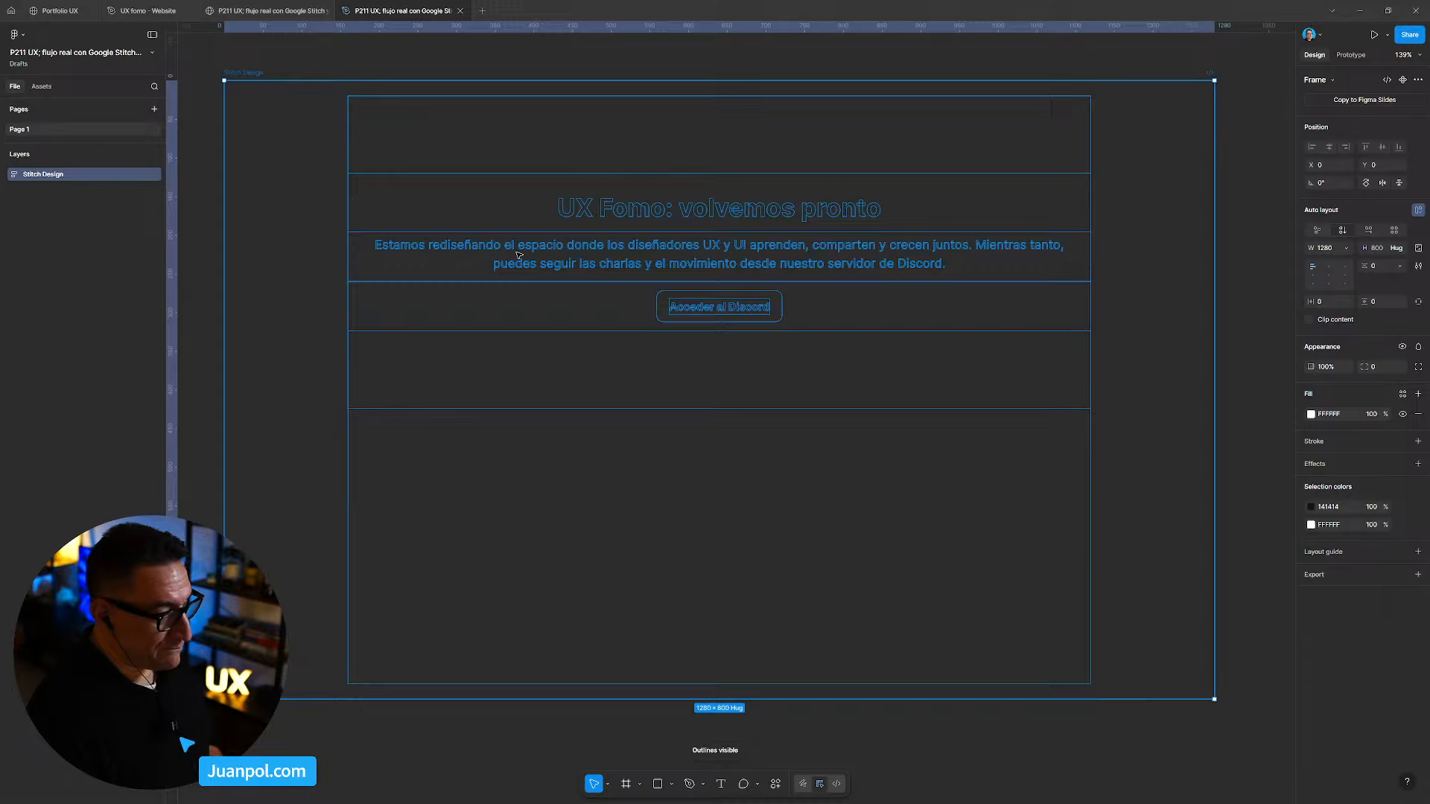
pyautogui.hotkey('ctrl', 'y')
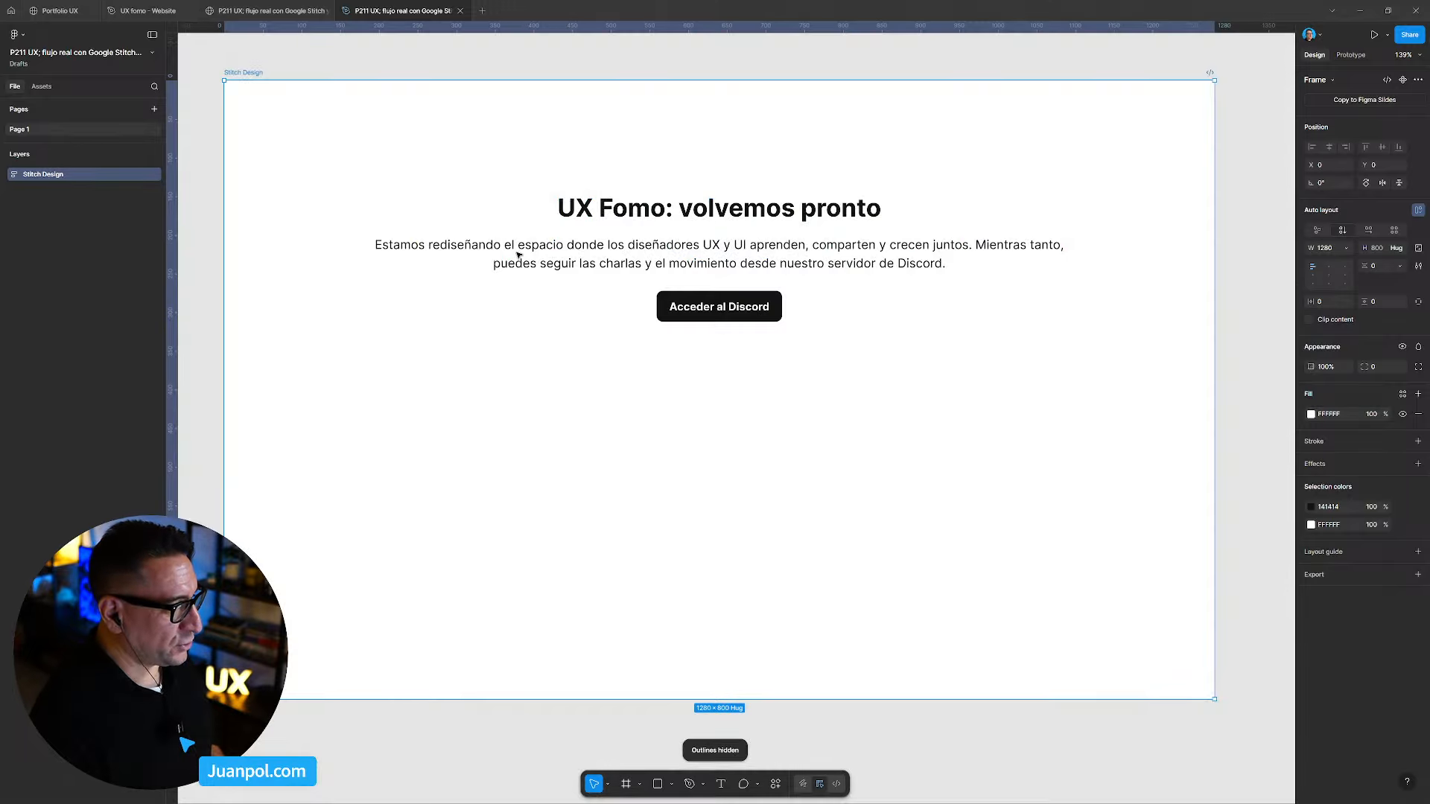
# Step: Test the responsiveness of the Stitch Design frame by narrowing it to about 676 wide and widening it to about 1326
pyautogui.scroll(-4, 517, 254)
pyautogui.click(700, 99)
pyautogui.moveTo(703, 97); pyautogui.dragTo(759, 91)
pyautogui.click(409, 132)
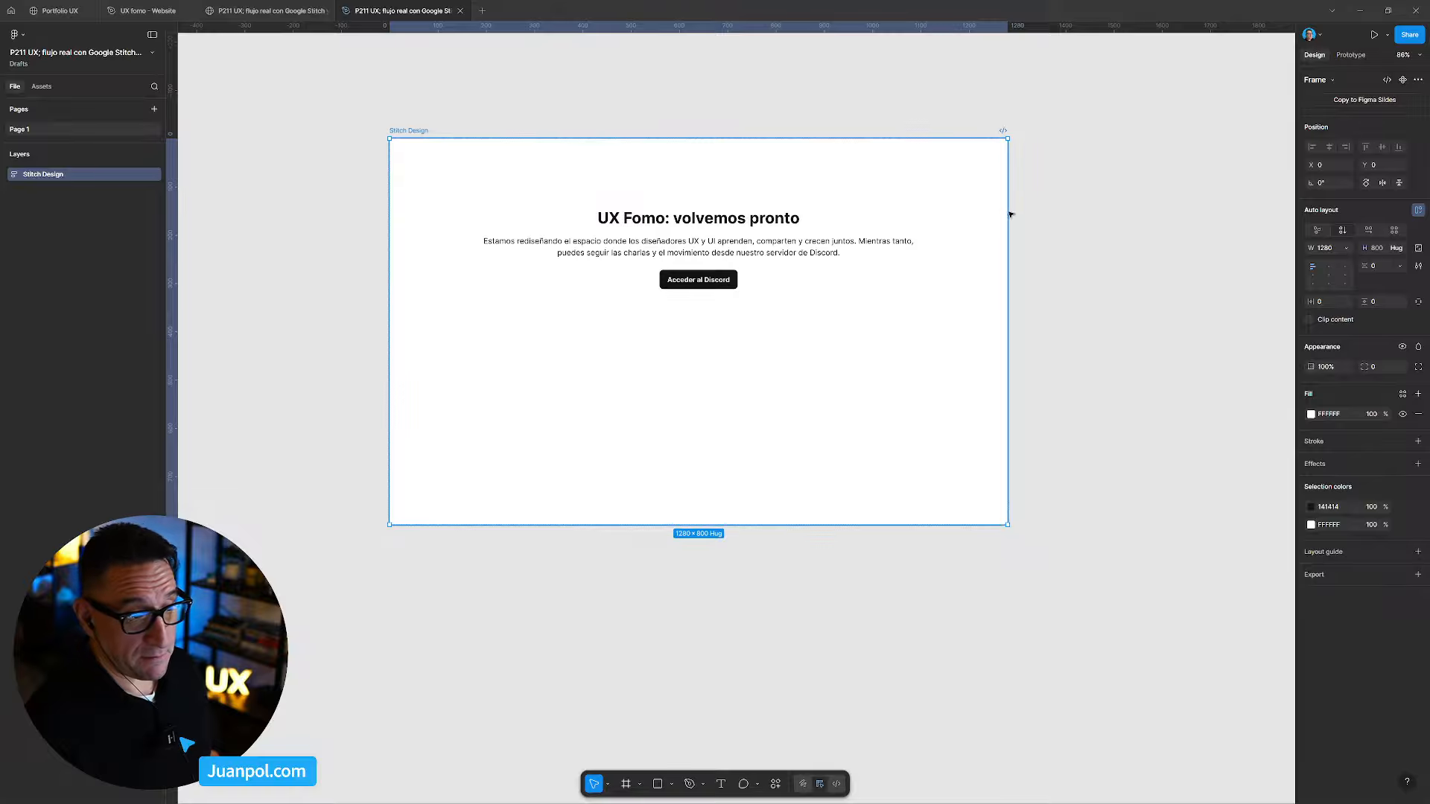
pyautogui.moveTo(1008, 212); pyautogui.dragTo(732, 275)
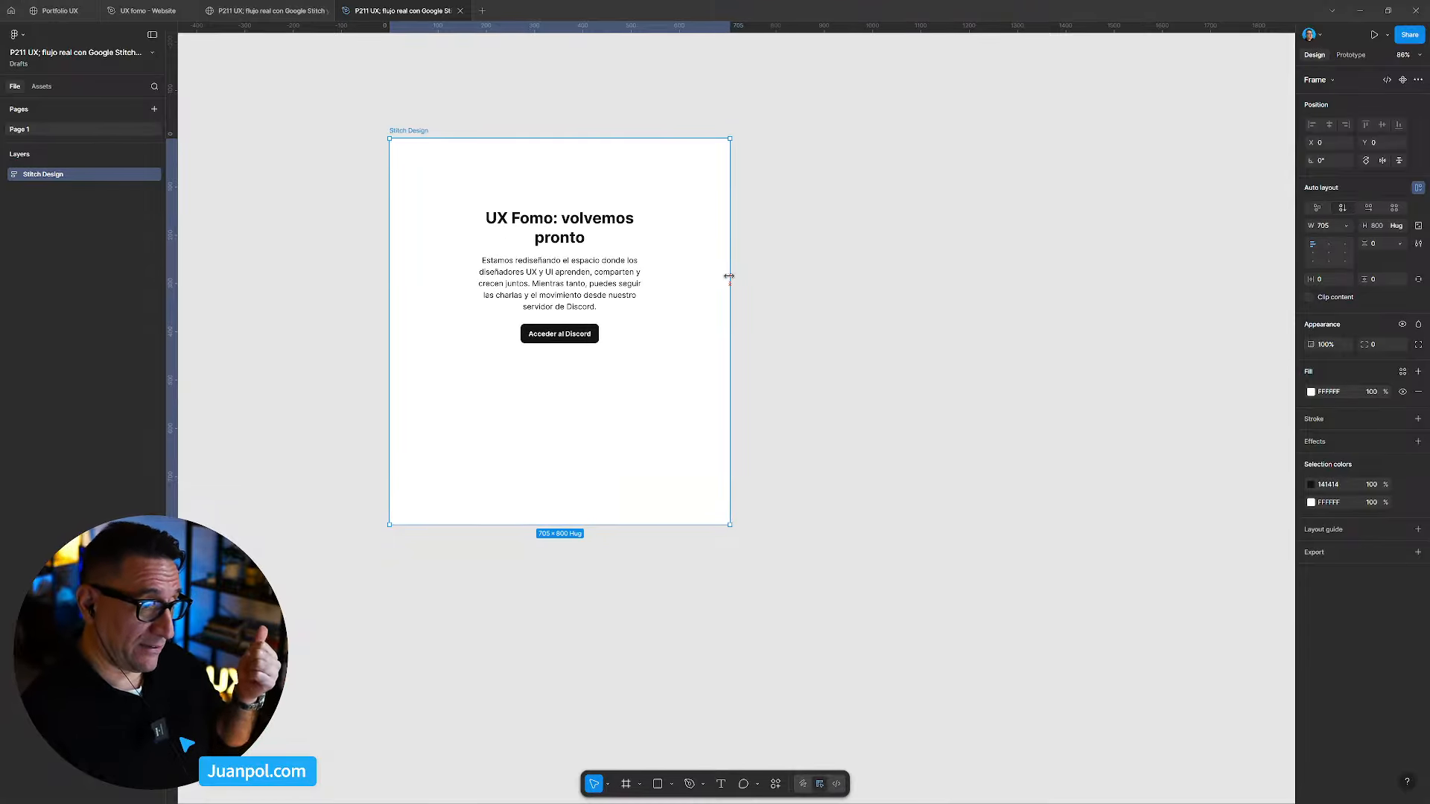
pyautogui.moveTo(728, 276)
pyautogui.mouseDown()
pyautogui.moveTo(967, 279)
pyautogui.moveTo(715, 276)
pyautogui.mouseUp()
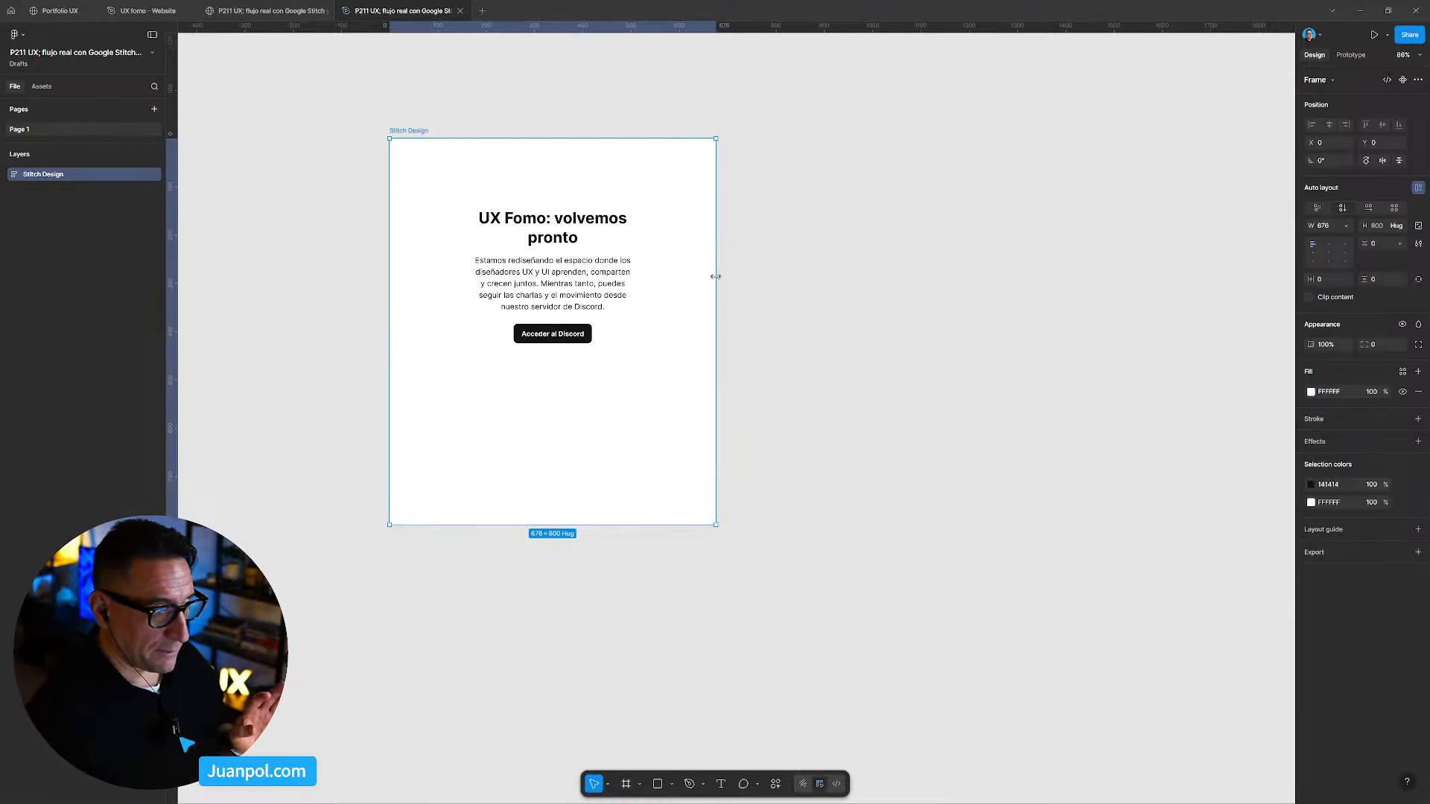
pyautogui.moveTo(715, 276); pyautogui.dragTo(1030, 312)
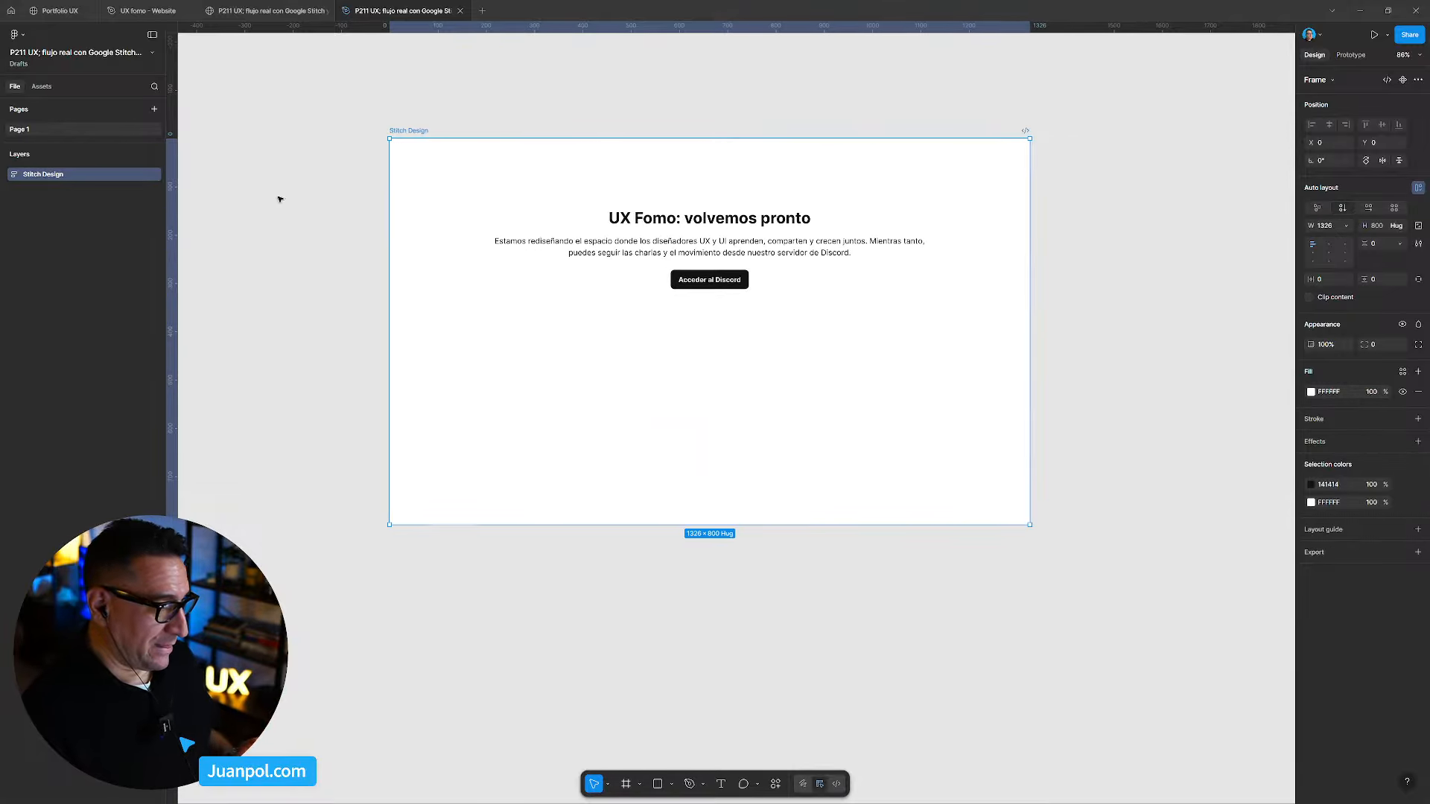
# Step: Expand the Stitch Design layer down to Depth 2, Frame 0 and examine the nested frames' outlines
pyautogui.click(6, 175)
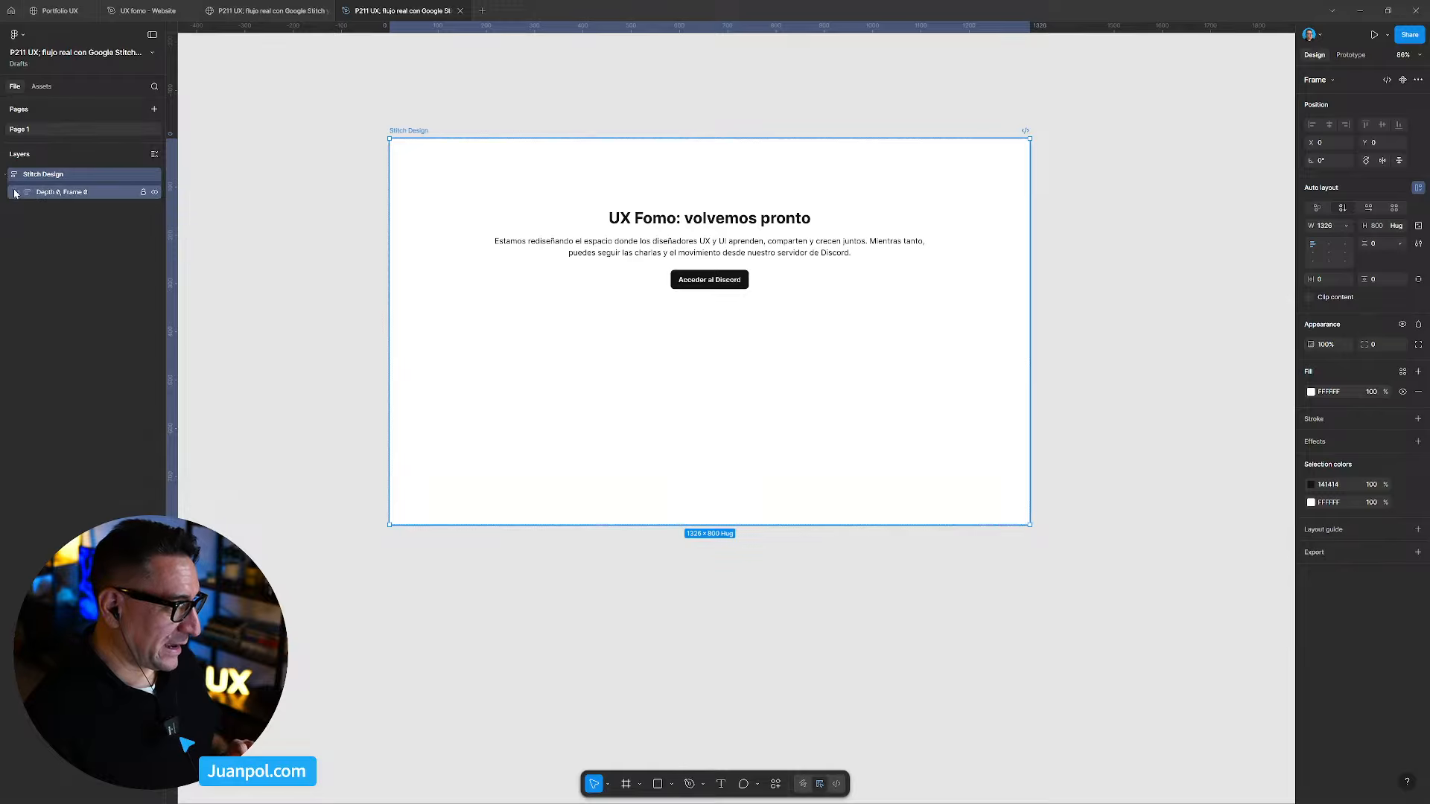
pyautogui.click(17, 192)
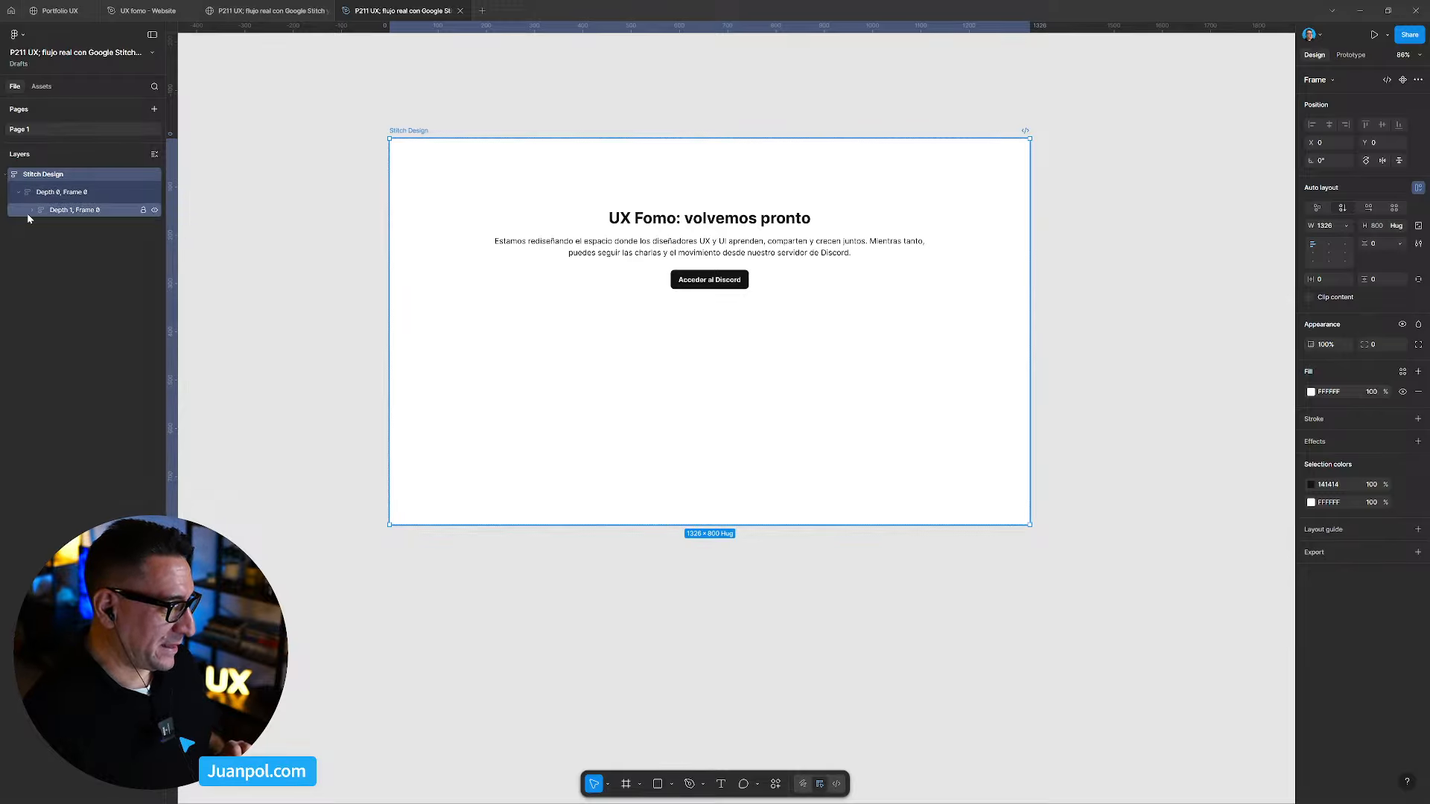
pyautogui.click(30, 210)
pyautogui.hotkey('ctrl', 'y')
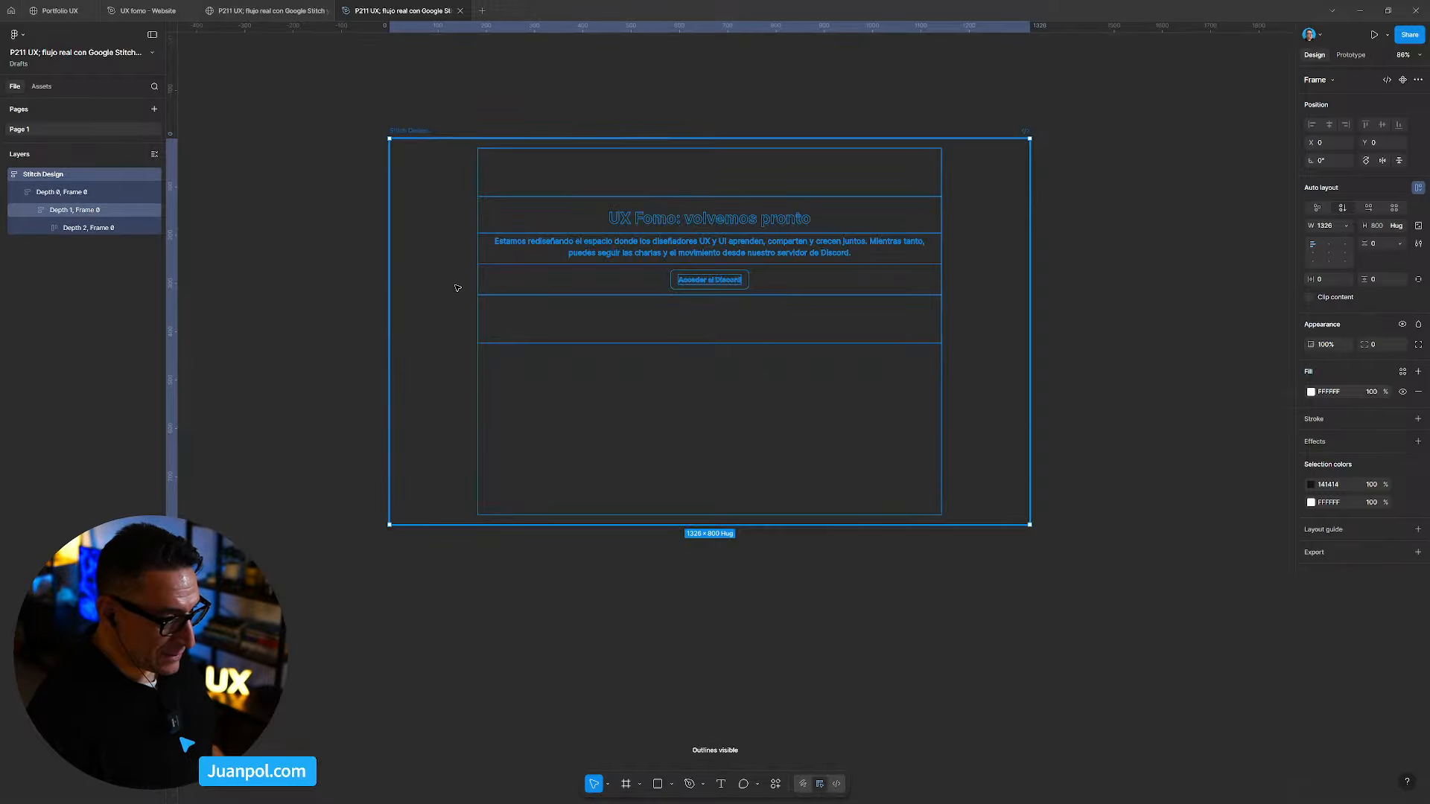
pyautogui.hotkey('ctrl', 'y')
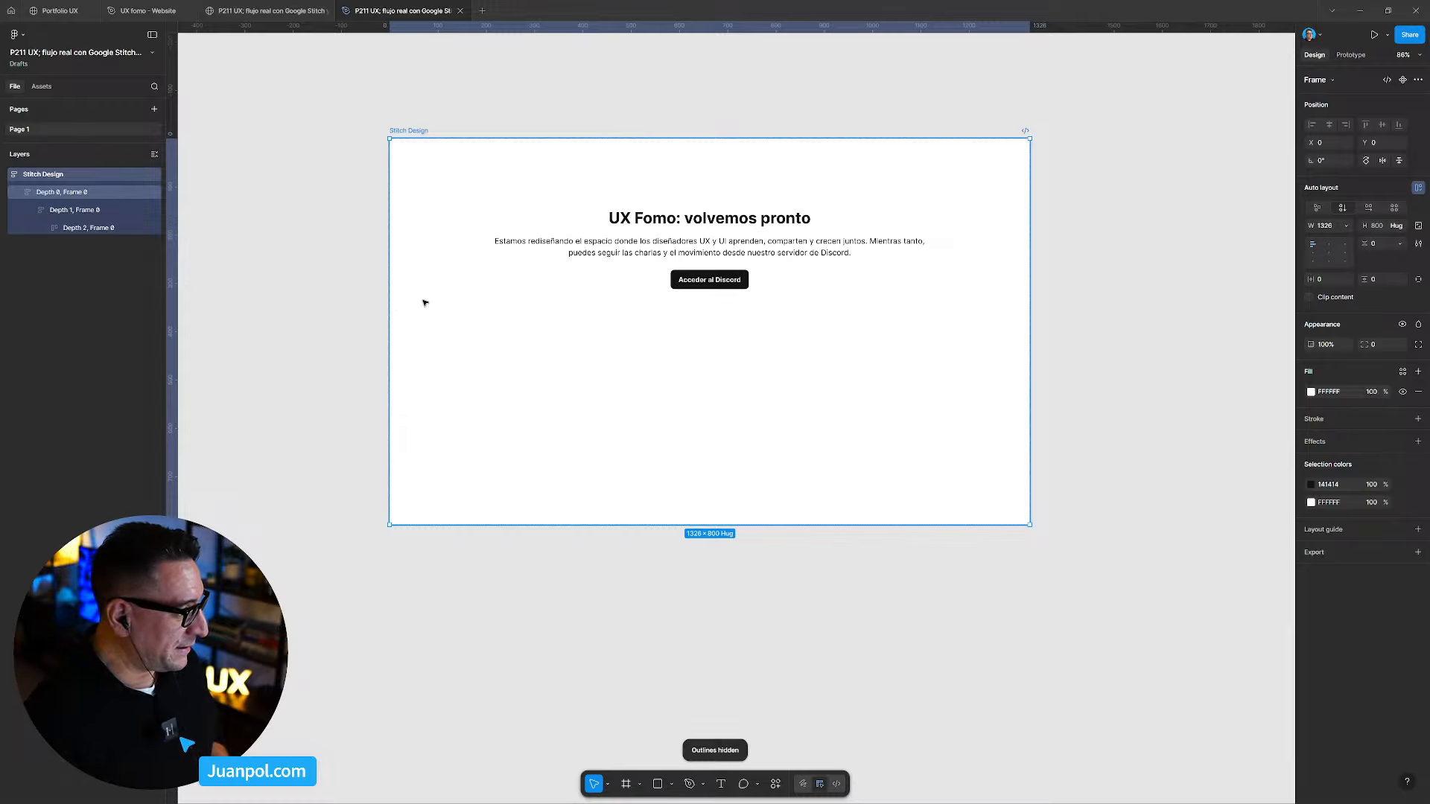
# Step: Expand the remaining nested frames from Depth 2 to Depth 5 to examine the title, paragraph and button layers
pyautogui.click(46, 228)
pyautogui.click(59, 246)
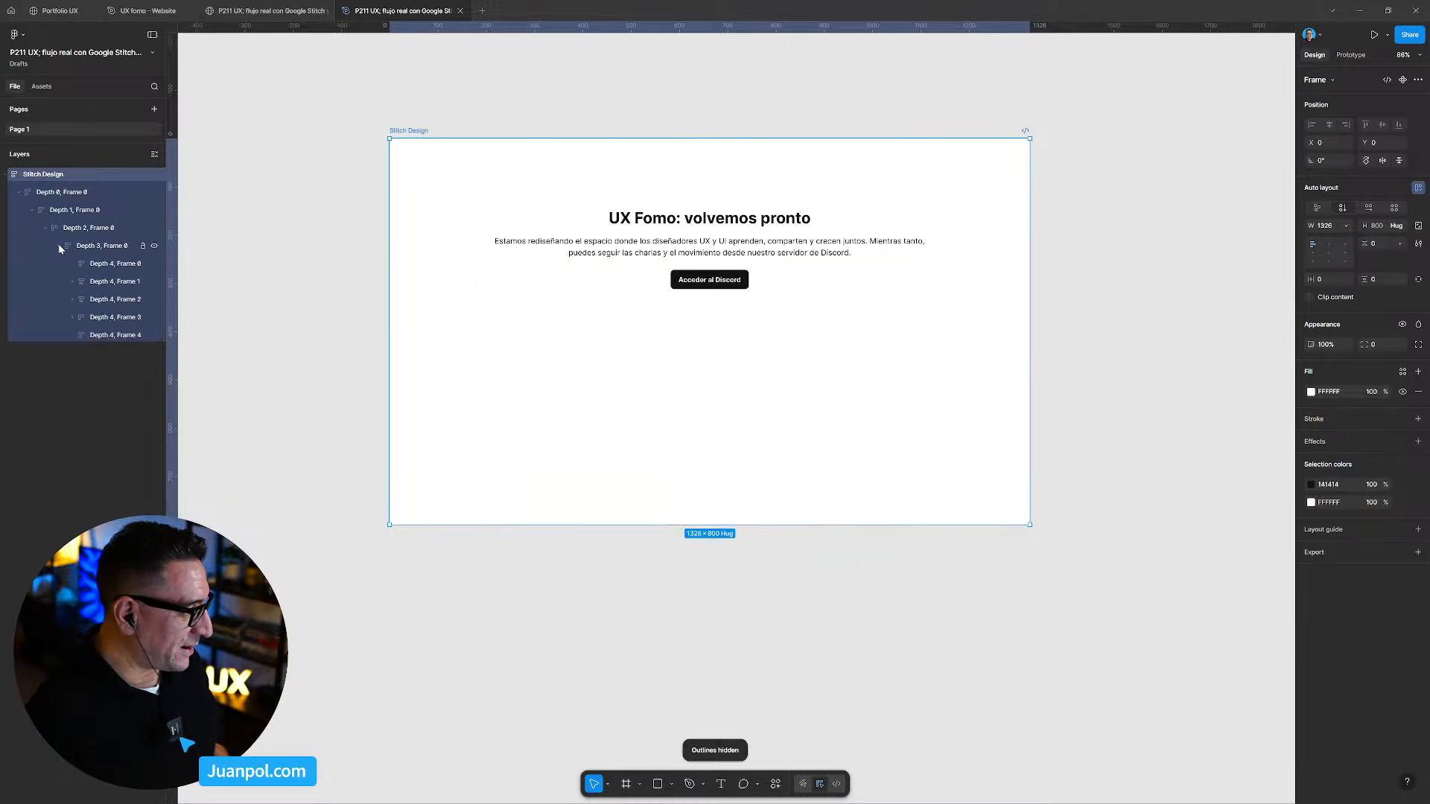
pyautogui.click(72, 281)
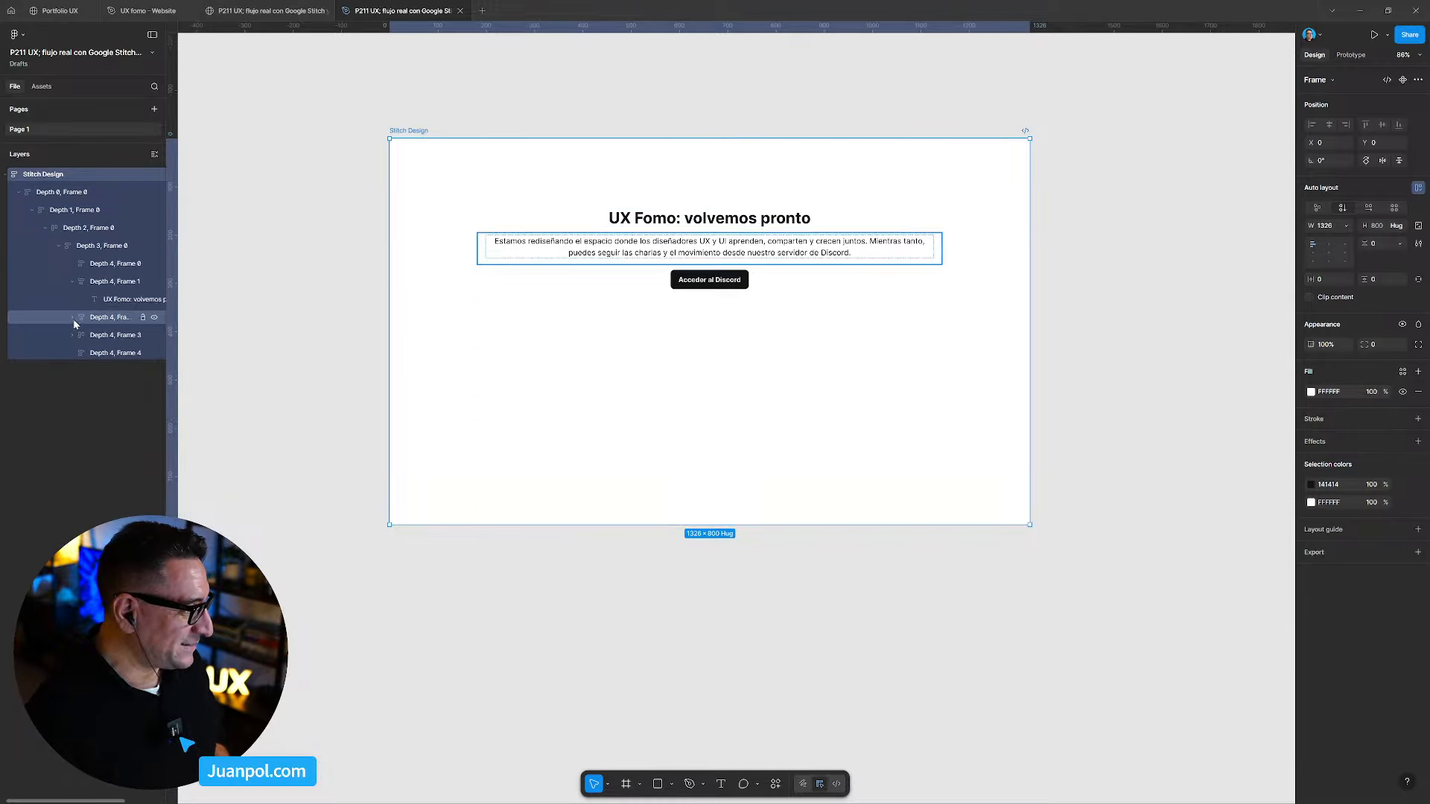
pyautogui.click(72, 317)
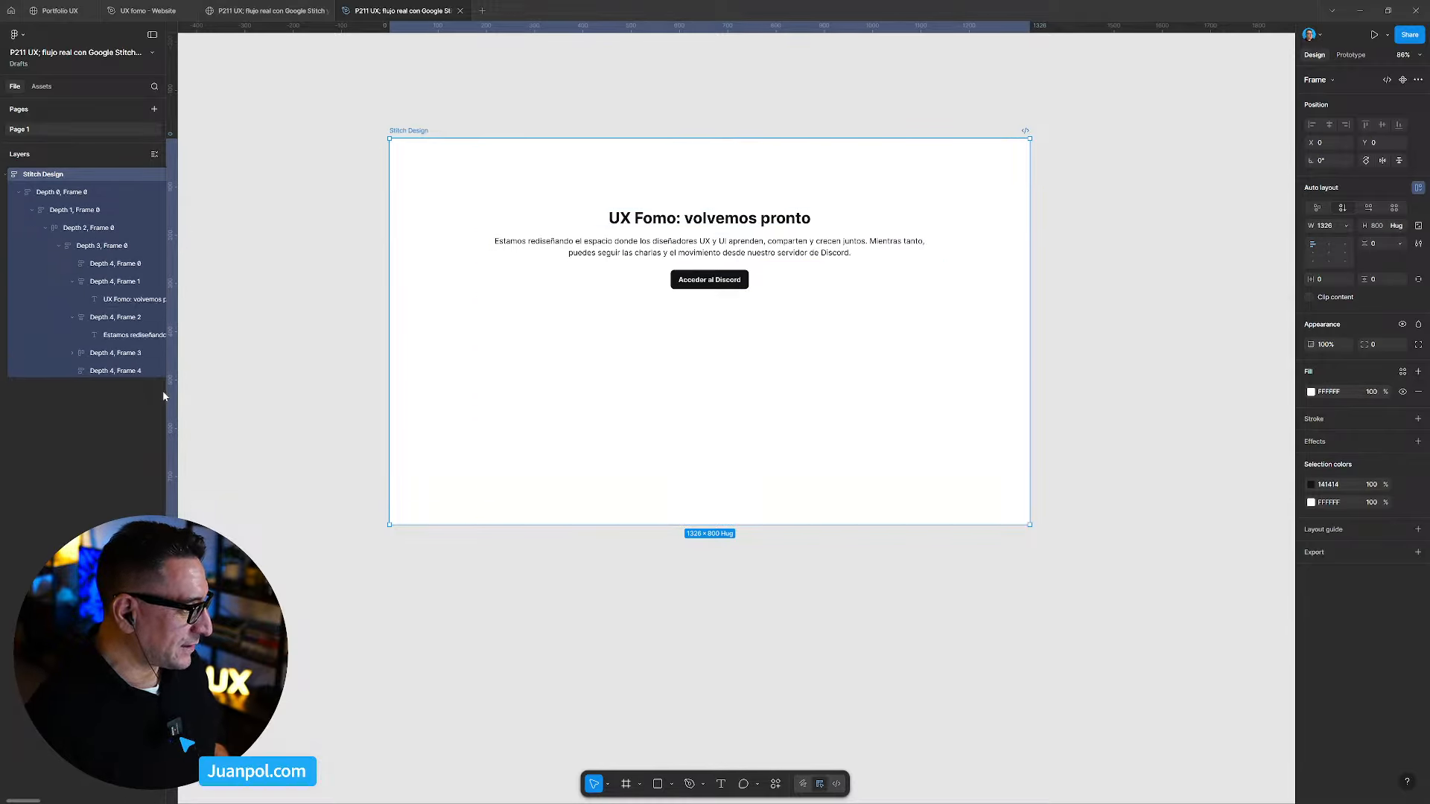
pyautogui.click(72, 353)
pyautogui.click(80, 372)
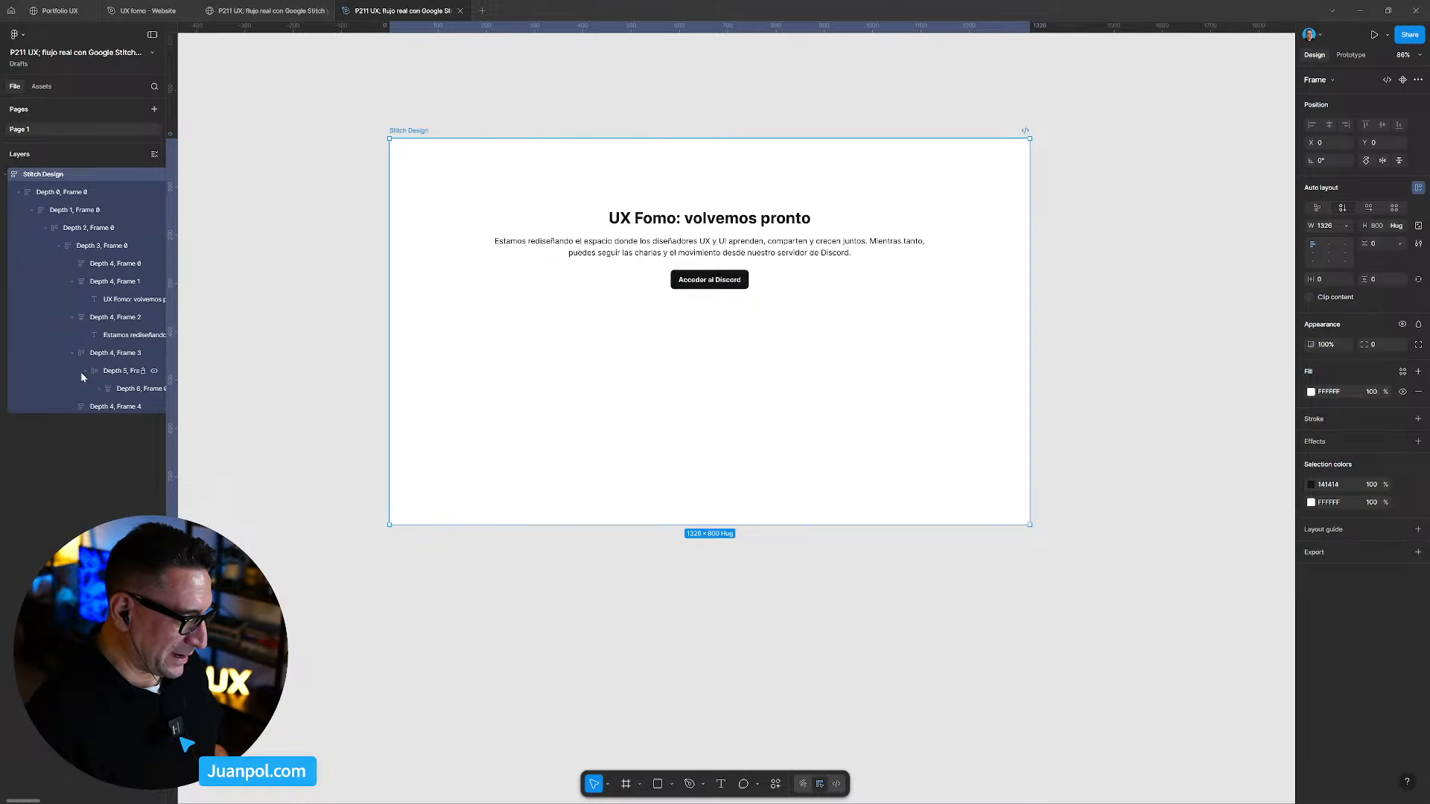
# Step: Inspect the paragraph and title text layers, and delete the empty spacer frame above the title
pyautogui.keyDown('ctrl'); pyautogui.click(602, 242); pyautogui.keyUp('ctrl')
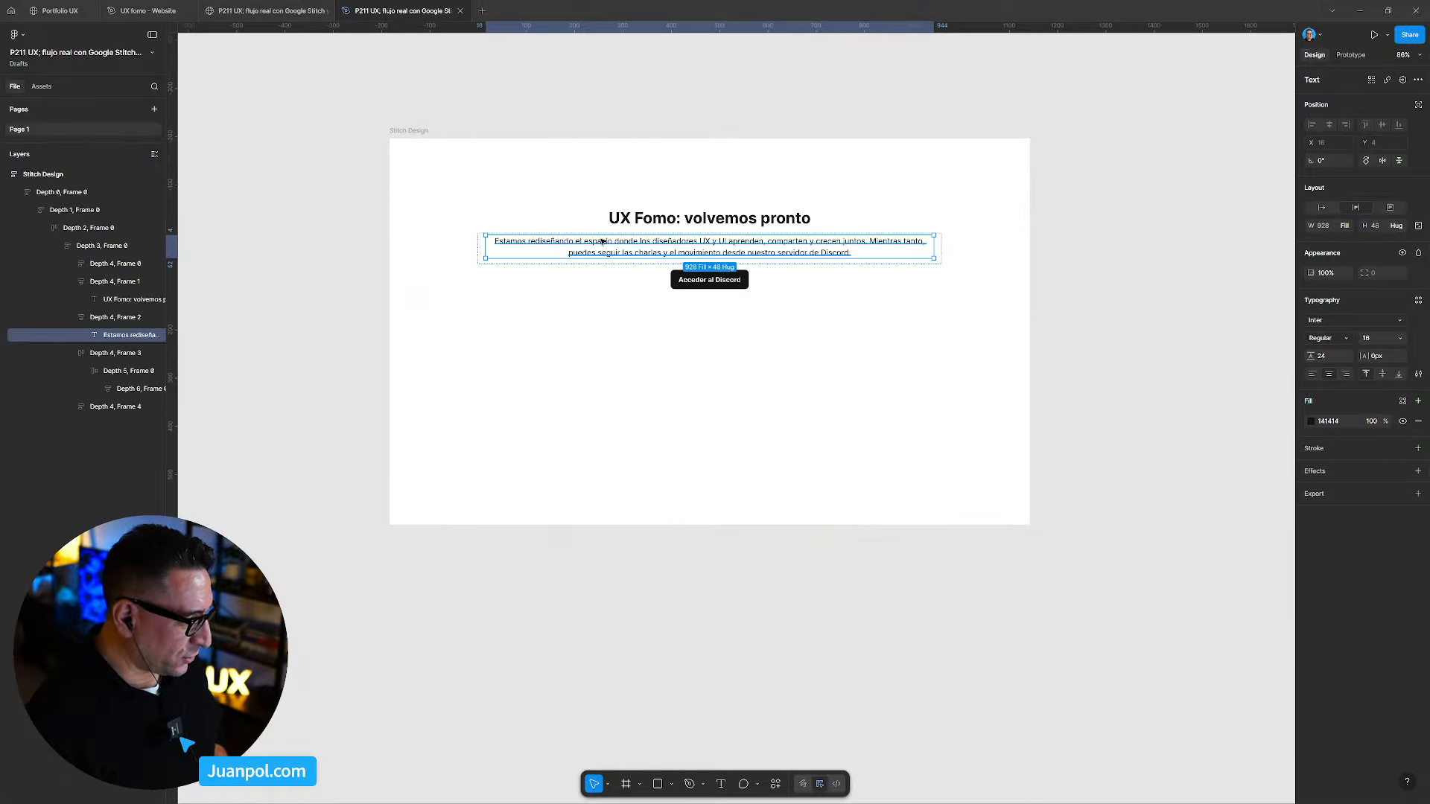
pyautogui.click(117, 300)
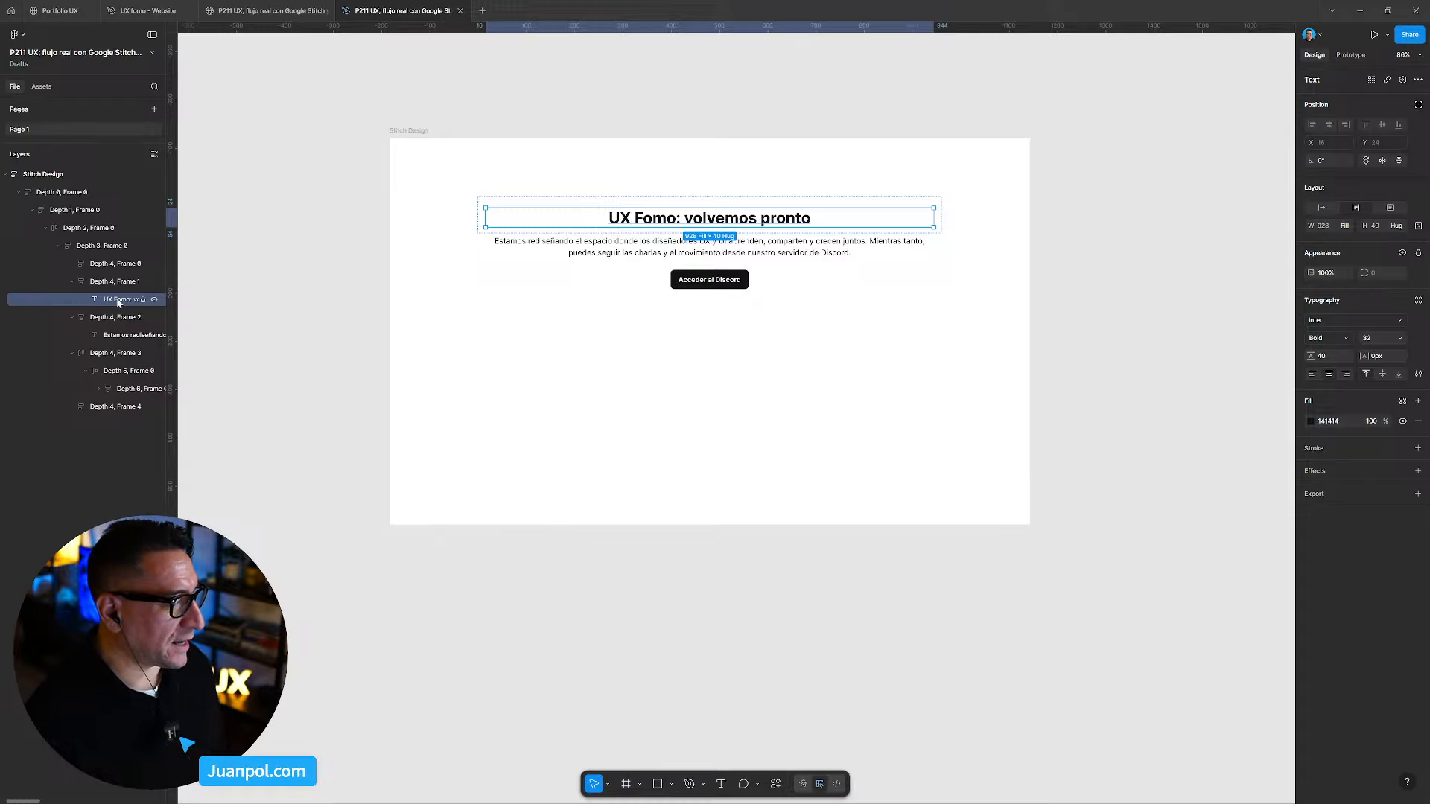
pyautogui.click(84, 264)
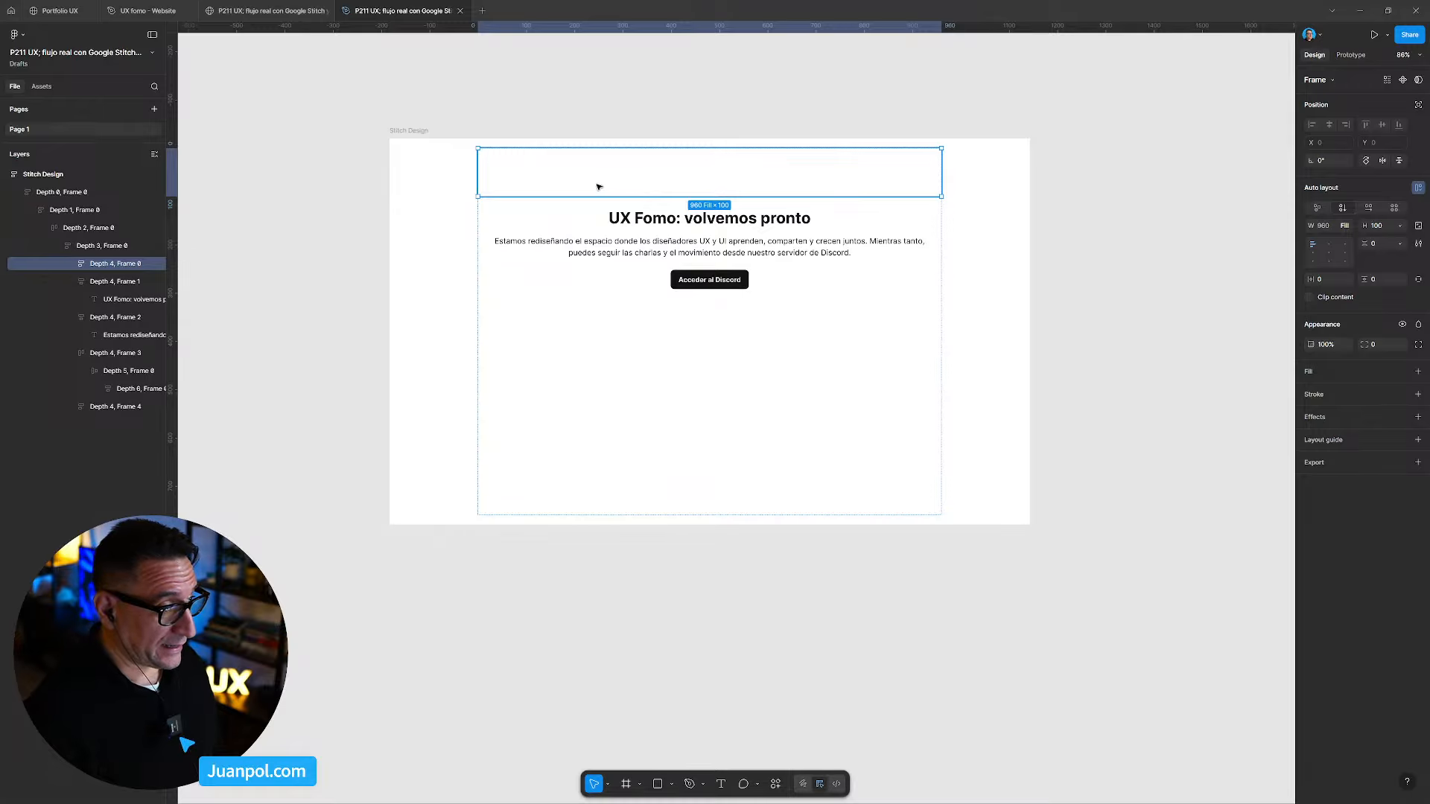
pyautogui.press('Delete')
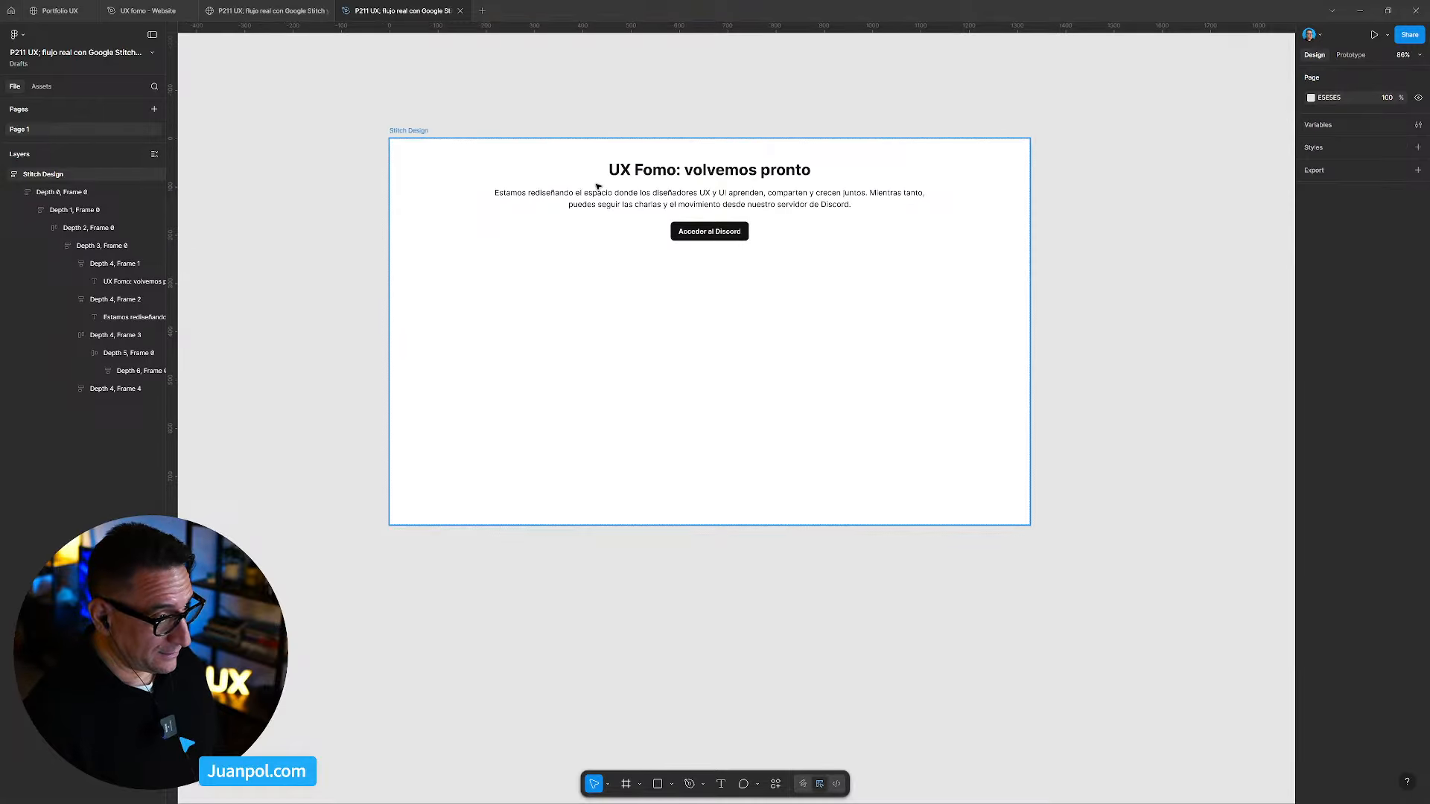
# Step: Set individual padding on Depth 3, Frame 0, with a top padding of 128
pyautogui.click(633, 276)
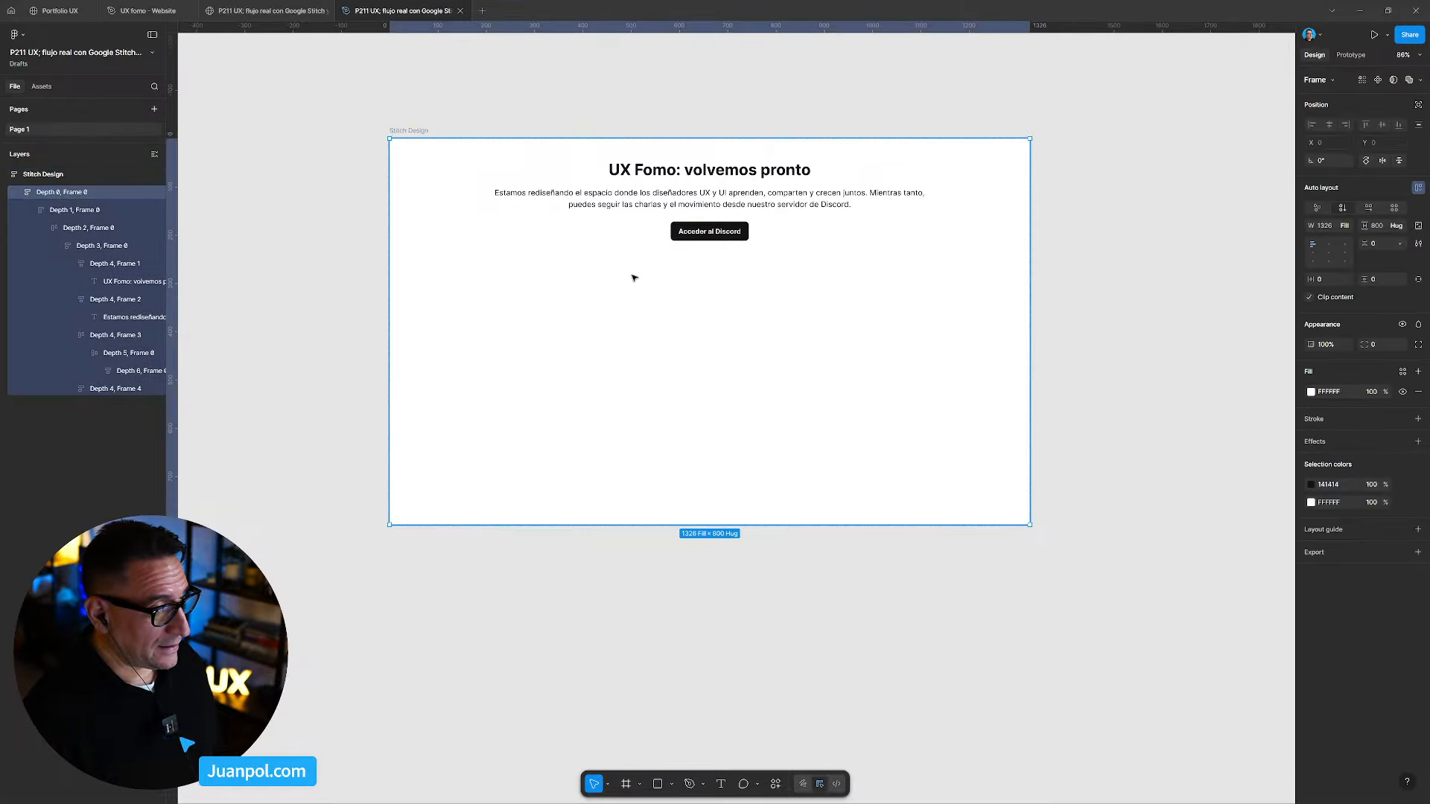
pyautogui.click(89, 225)
pyautogui.click(96, 245)
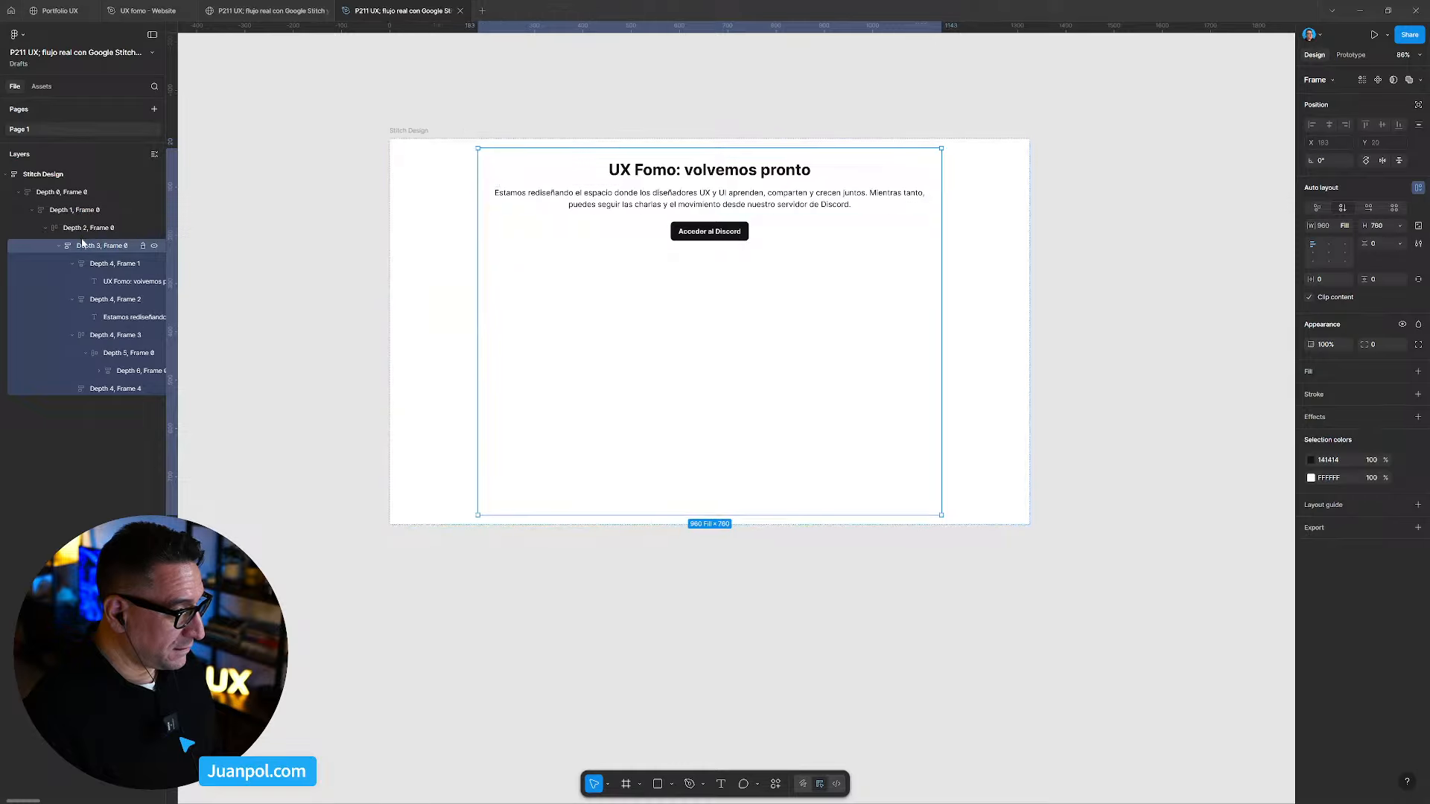
pyautogui.click(1418, 344)
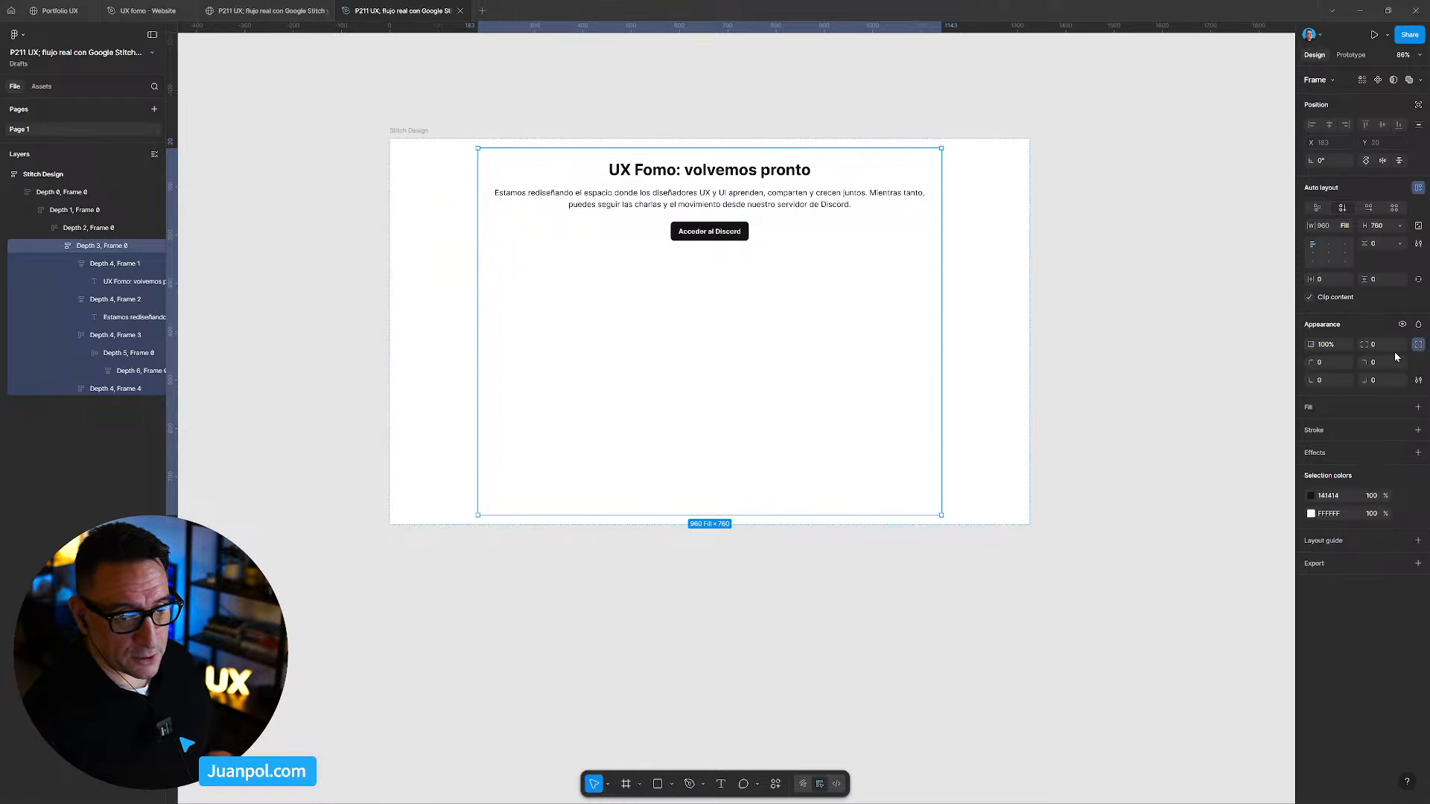
pyautogui.click(1418, 344)
pyautogui.click(1418, 280)
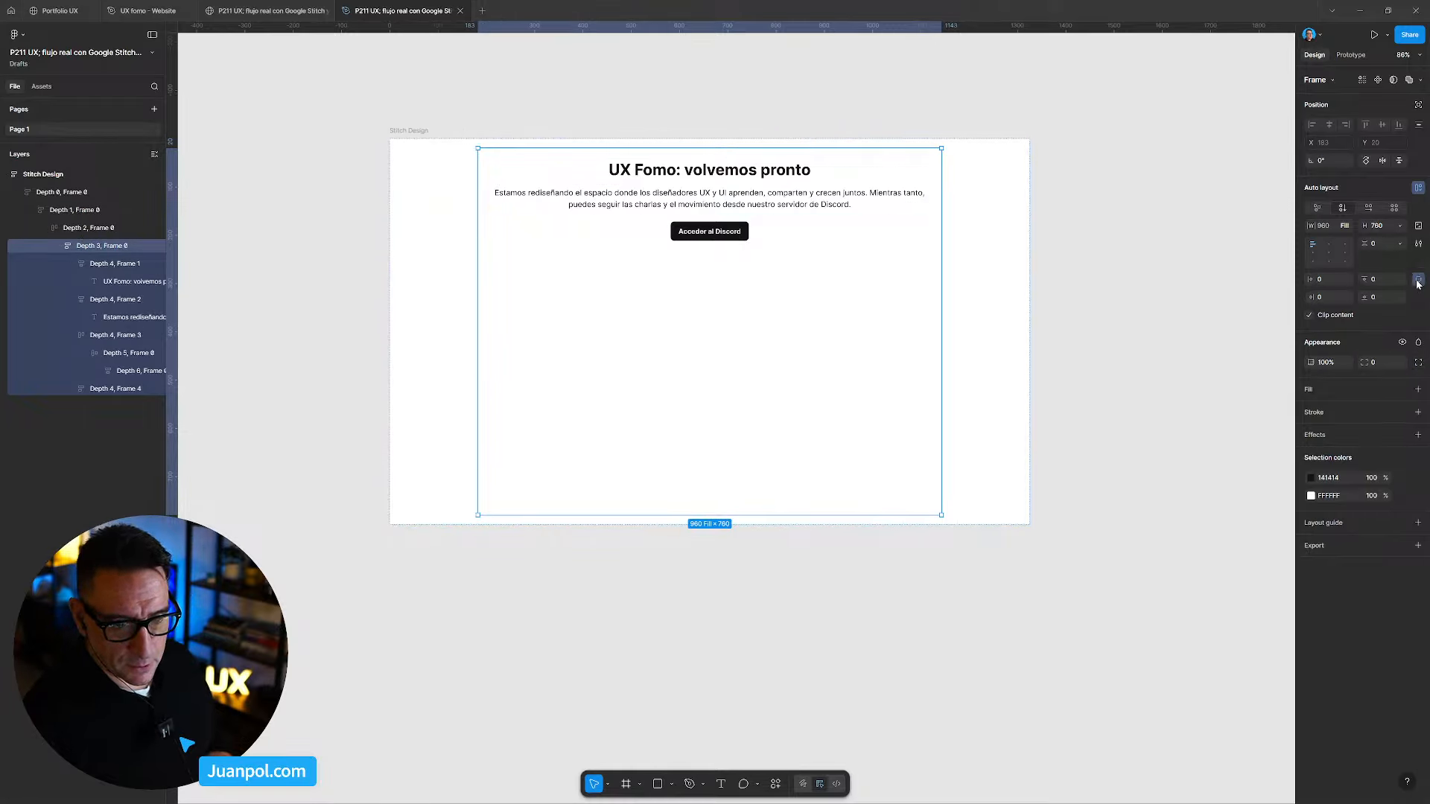
pyautogui.press('Return')
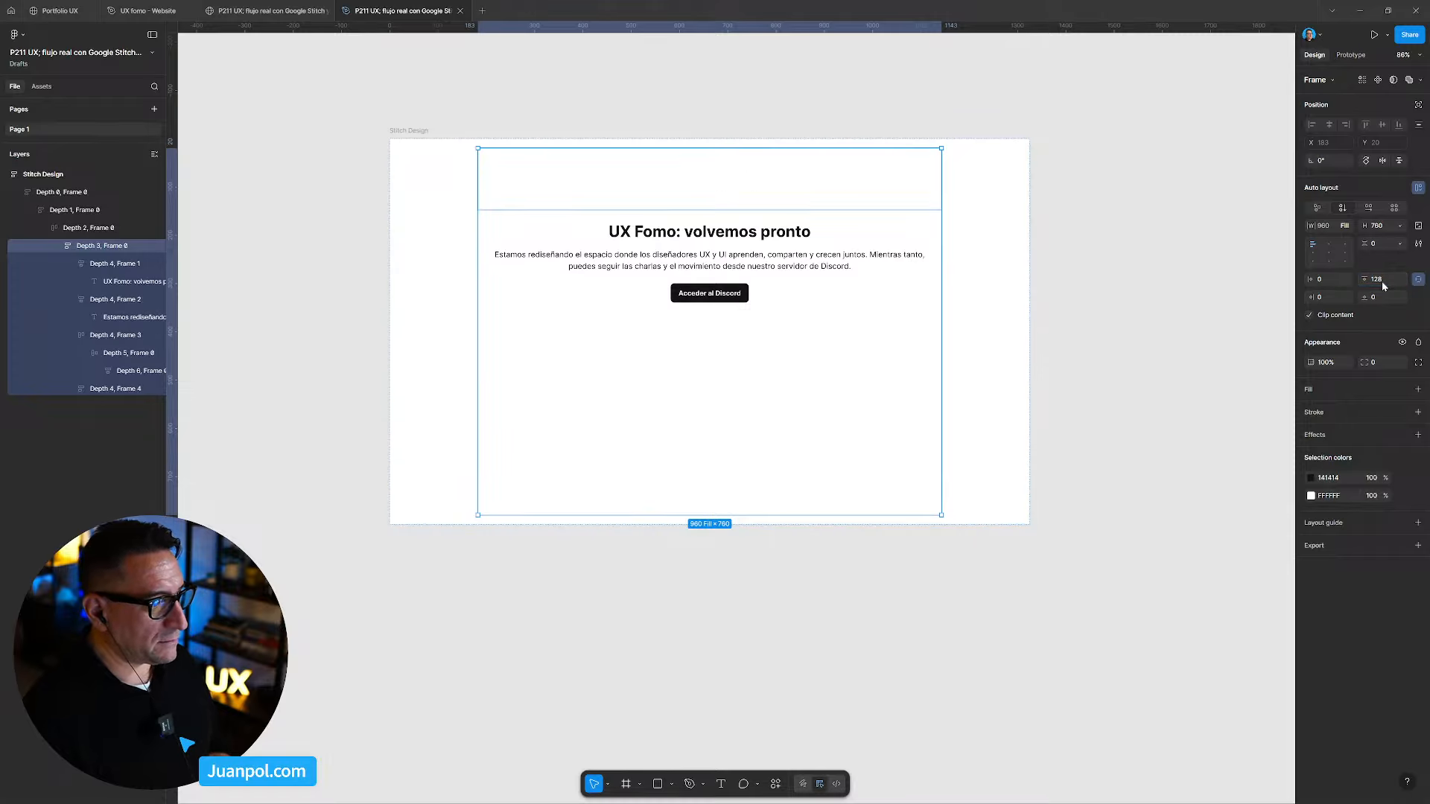
# Step: Examine the layout's frame outlines in outline view to check the spacing around the title, paragraph and button
pyautogui.click(1113, 370)
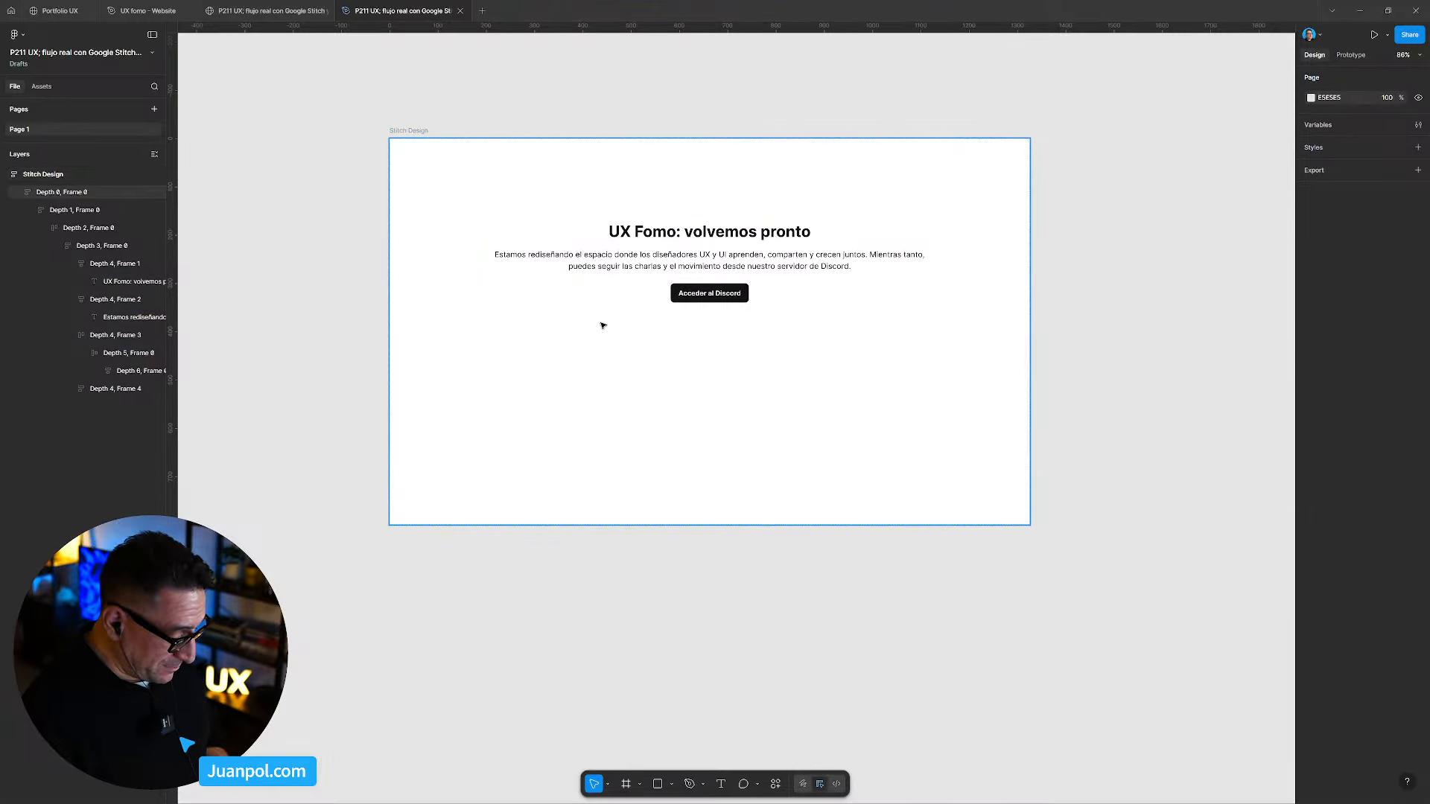
pyautogui.hotkey('ctrl', 'y')
pyautogui.scroll(4, 665, 316)
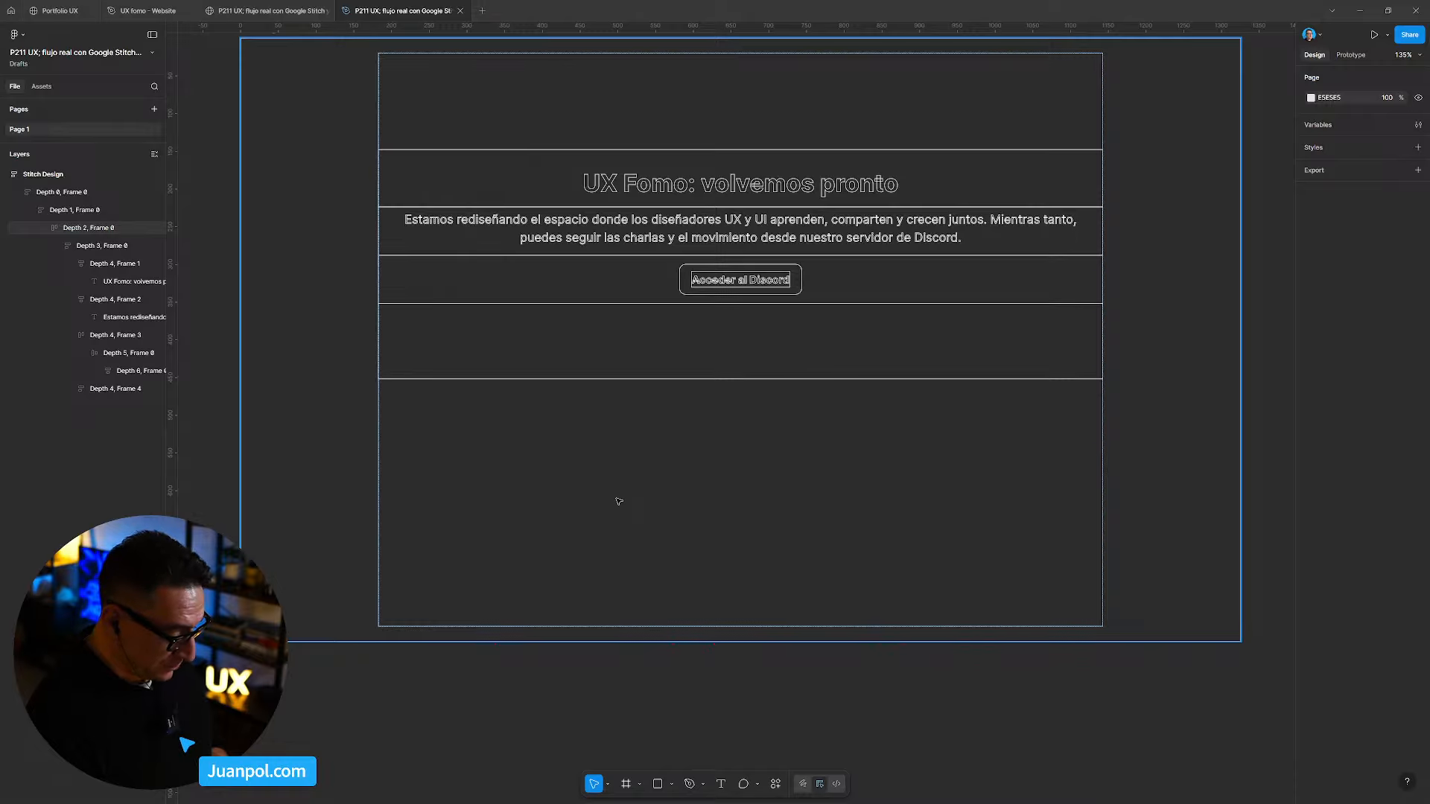
pyautogui.hotkey('ctrl', 'y')
pyautogui.scroll(-5, 618, 501)
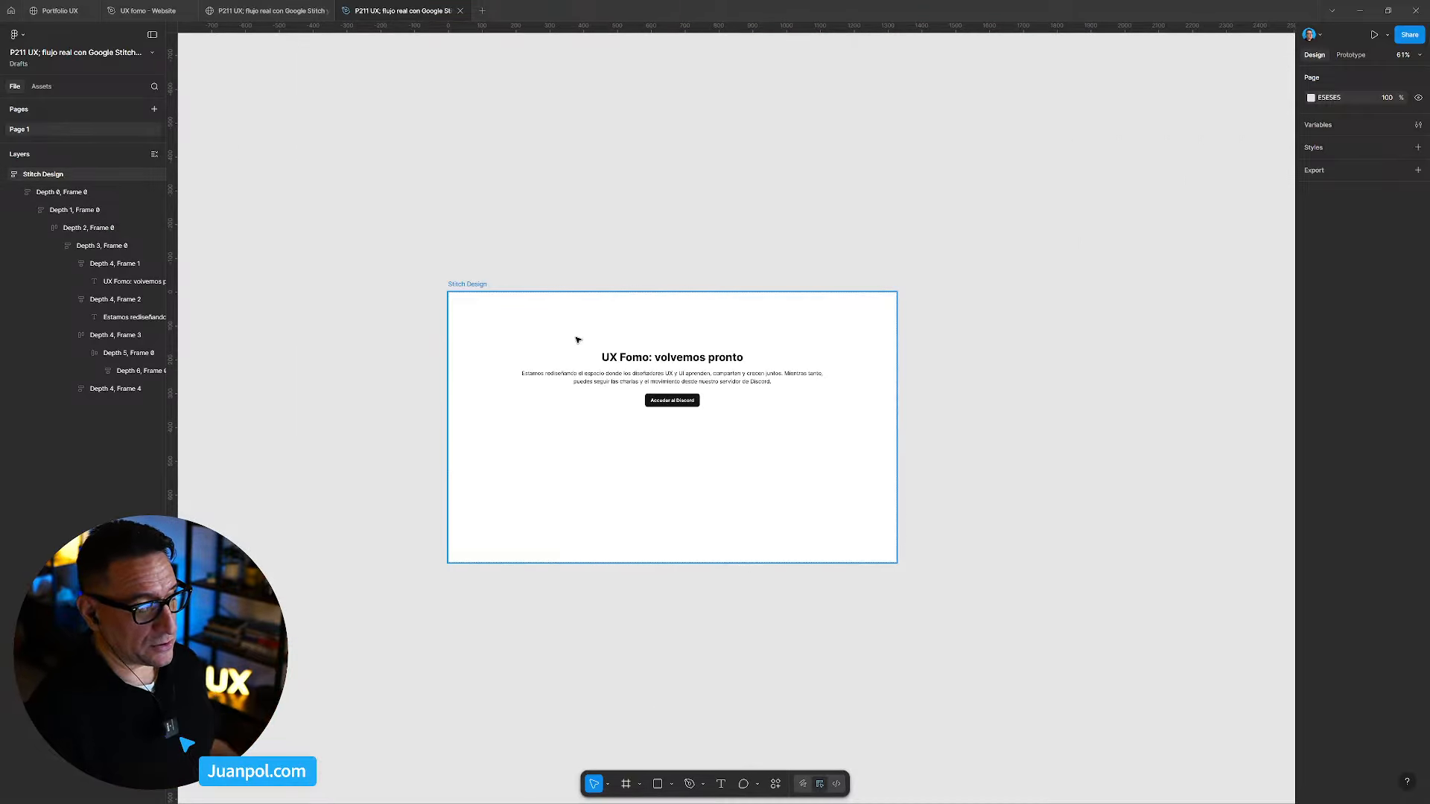
# Step: Narrow the Stitch Design frame to a width of about 1042 to test how its centred content reflows
pyautogui.click(471, 283)
pyautogui.moveTo(886, 369); pyautogui.dragTo(847, 363)
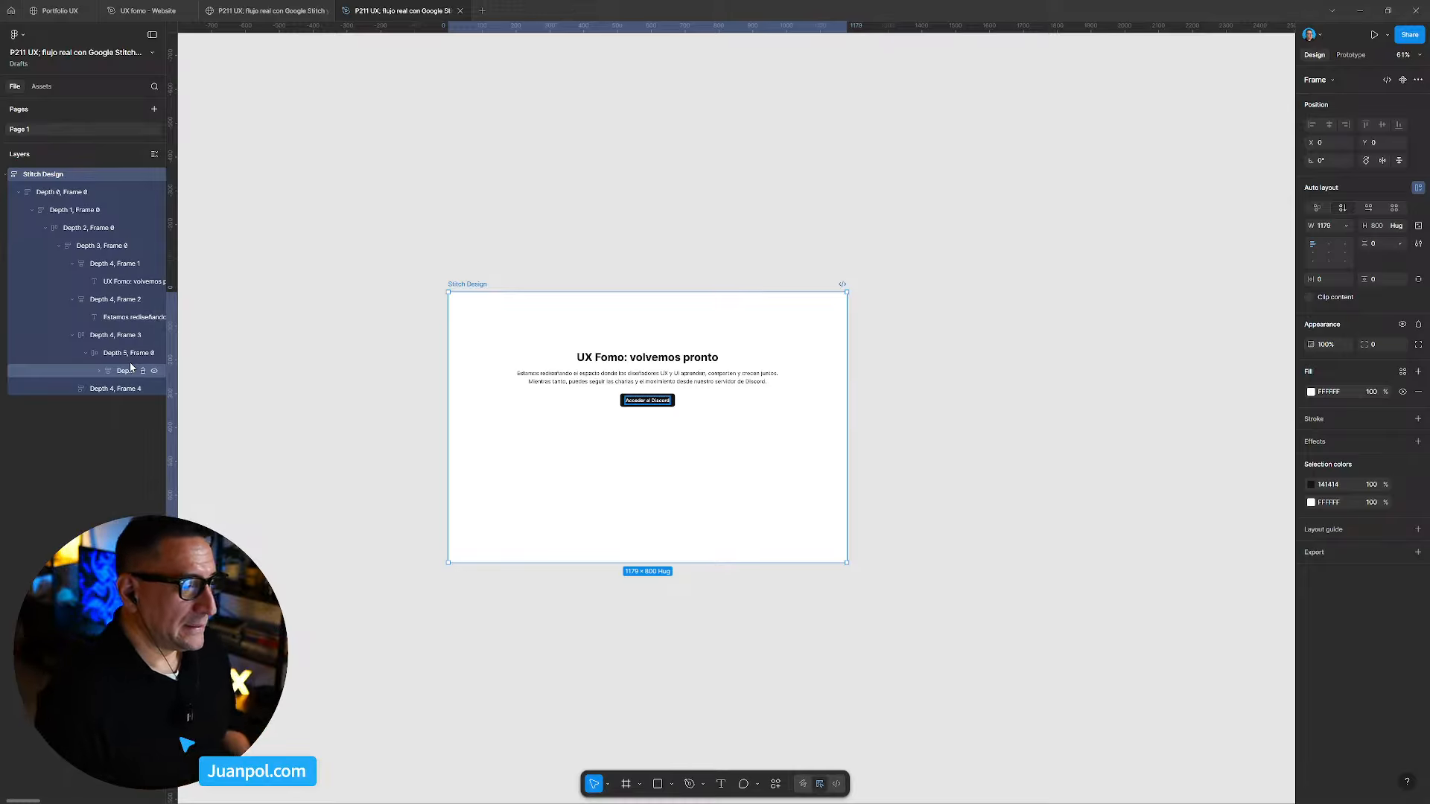
pyautogui.click(632, 255)
pyautogui.moveTo(632, 256); pyautogui.dragTo(702, 176)
pyautogui.scroll(3, 709, 223)
pyautogui.scroll(1, 702, 177)
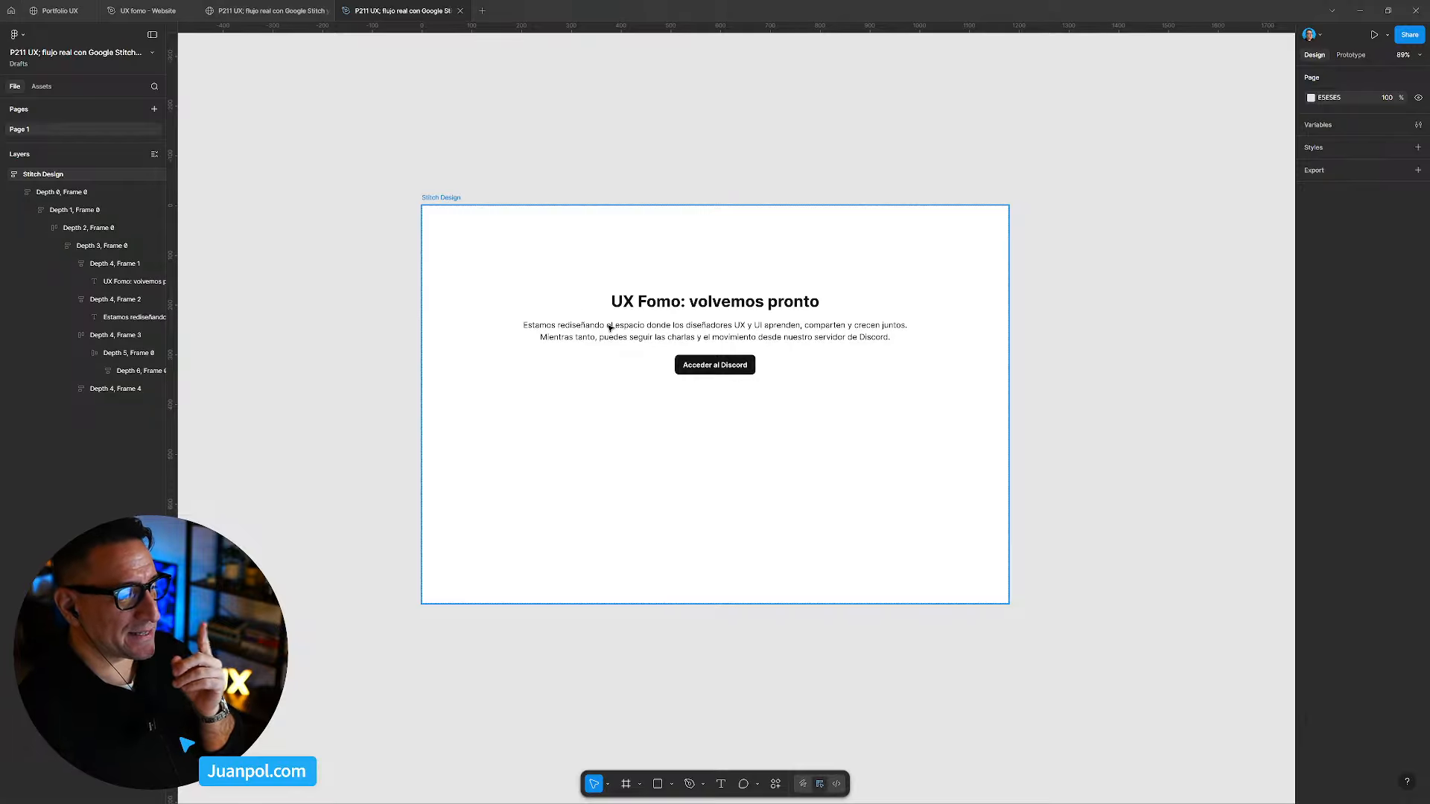
pyautogui.click(1006, 386)
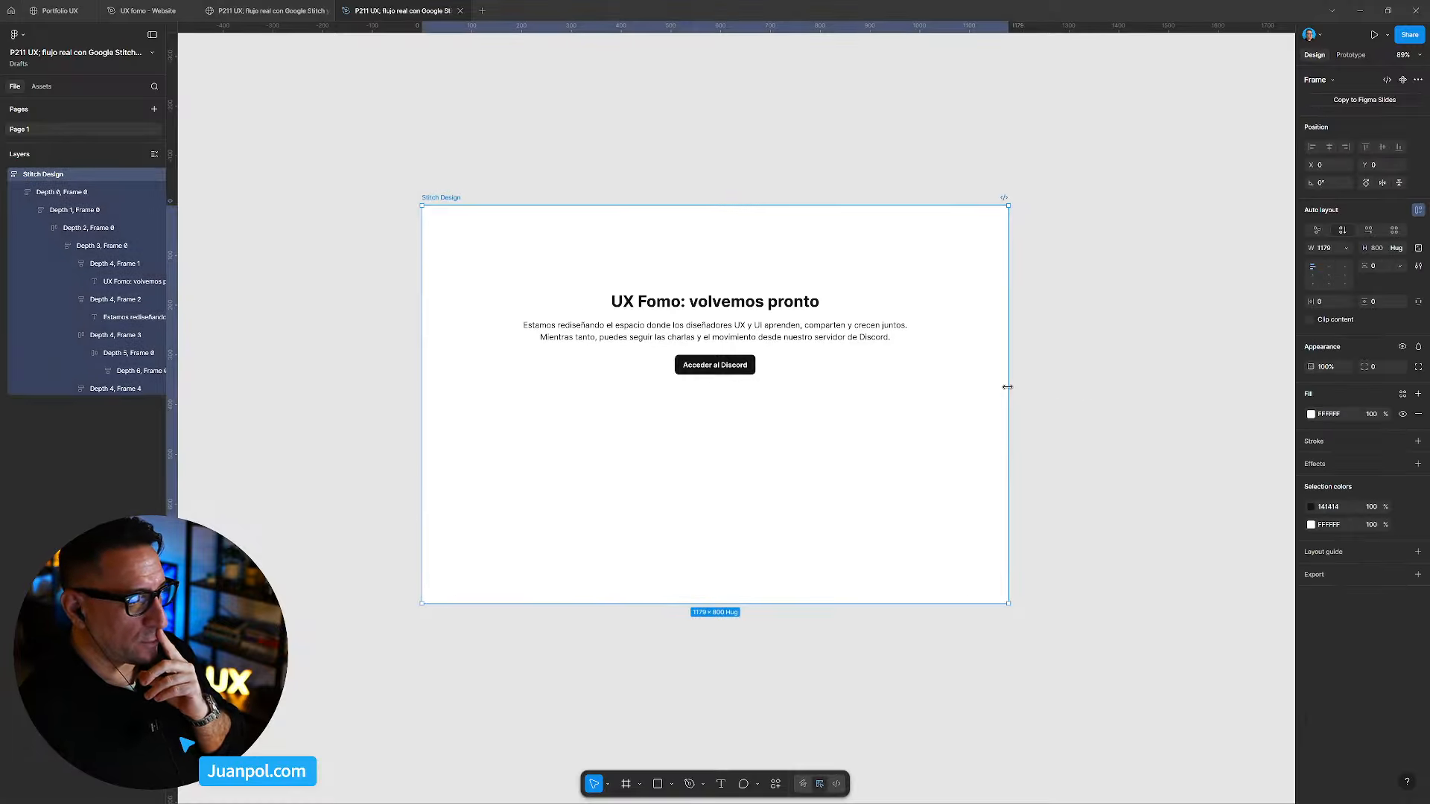
pyautogui.moveTo(1007, 387); pyautogui.dragTo(939, 393)
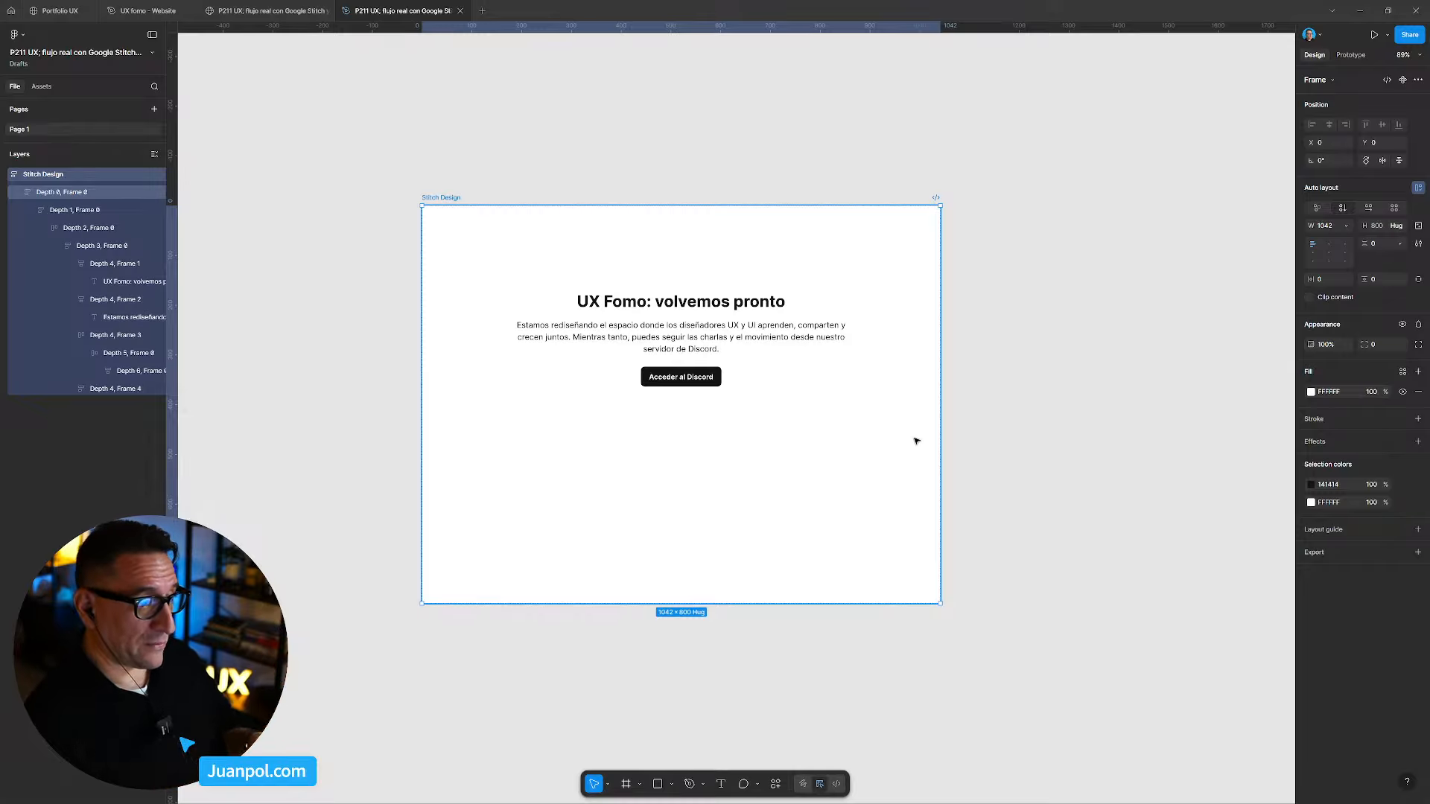
pyautogui.hotkey('ctrl', 'z')
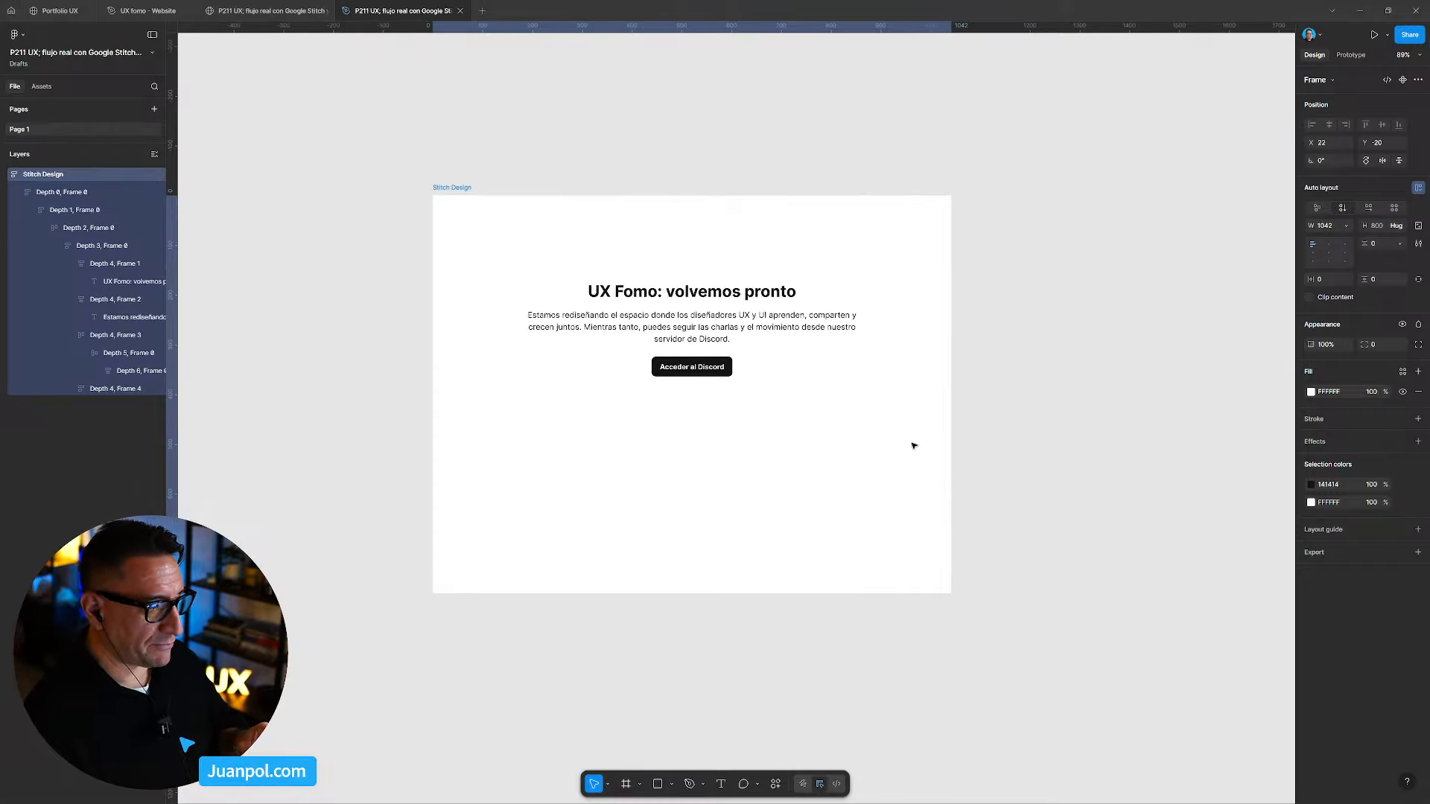
# Step: Add the text label "Google Stitch Rapid" just above the upper-left corner of the Stitch Design frame
pyautogui.scroll(-3, 437, 222)
pyautogui.click(576, 140)
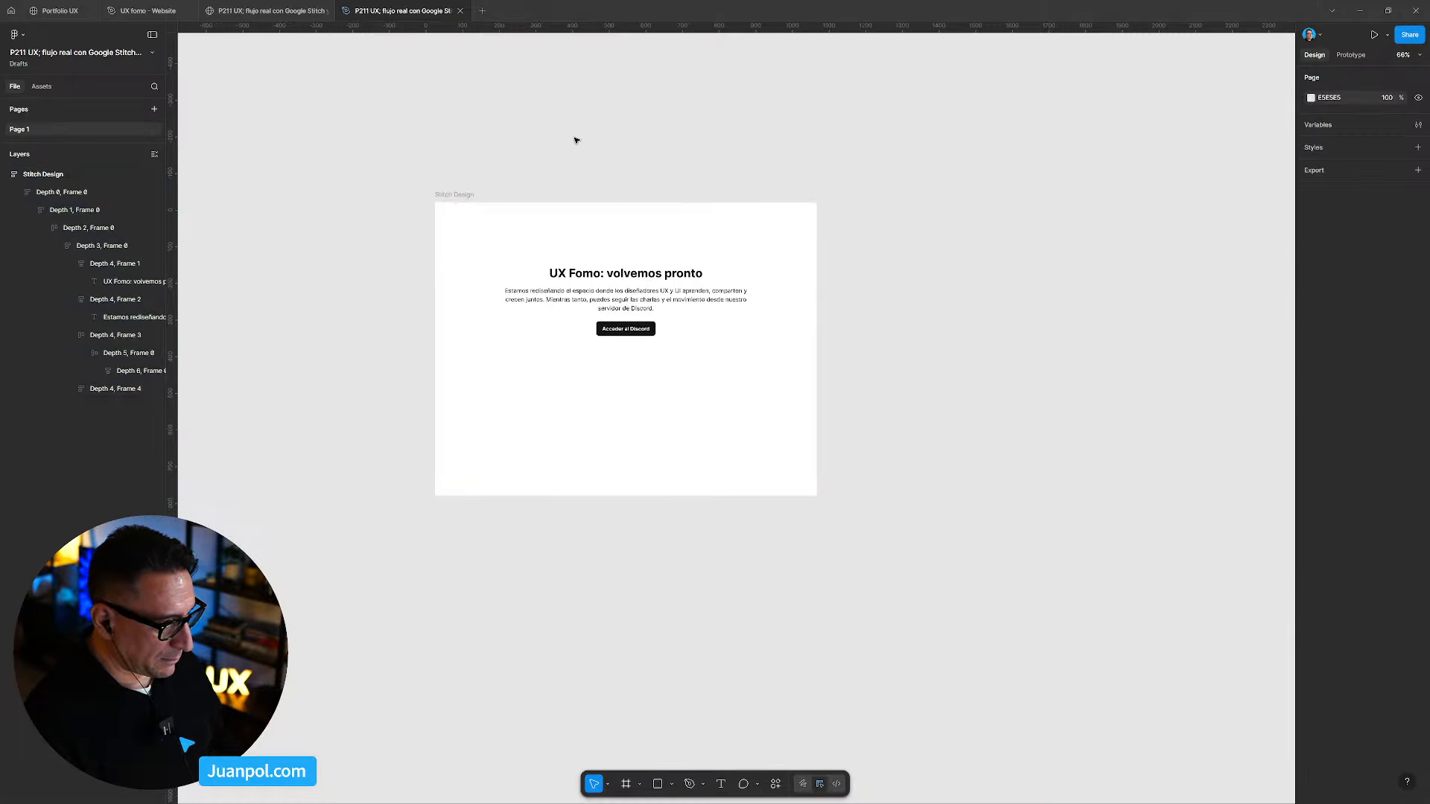
pyautogui.press('t')
pyautogui.click(526, 148)
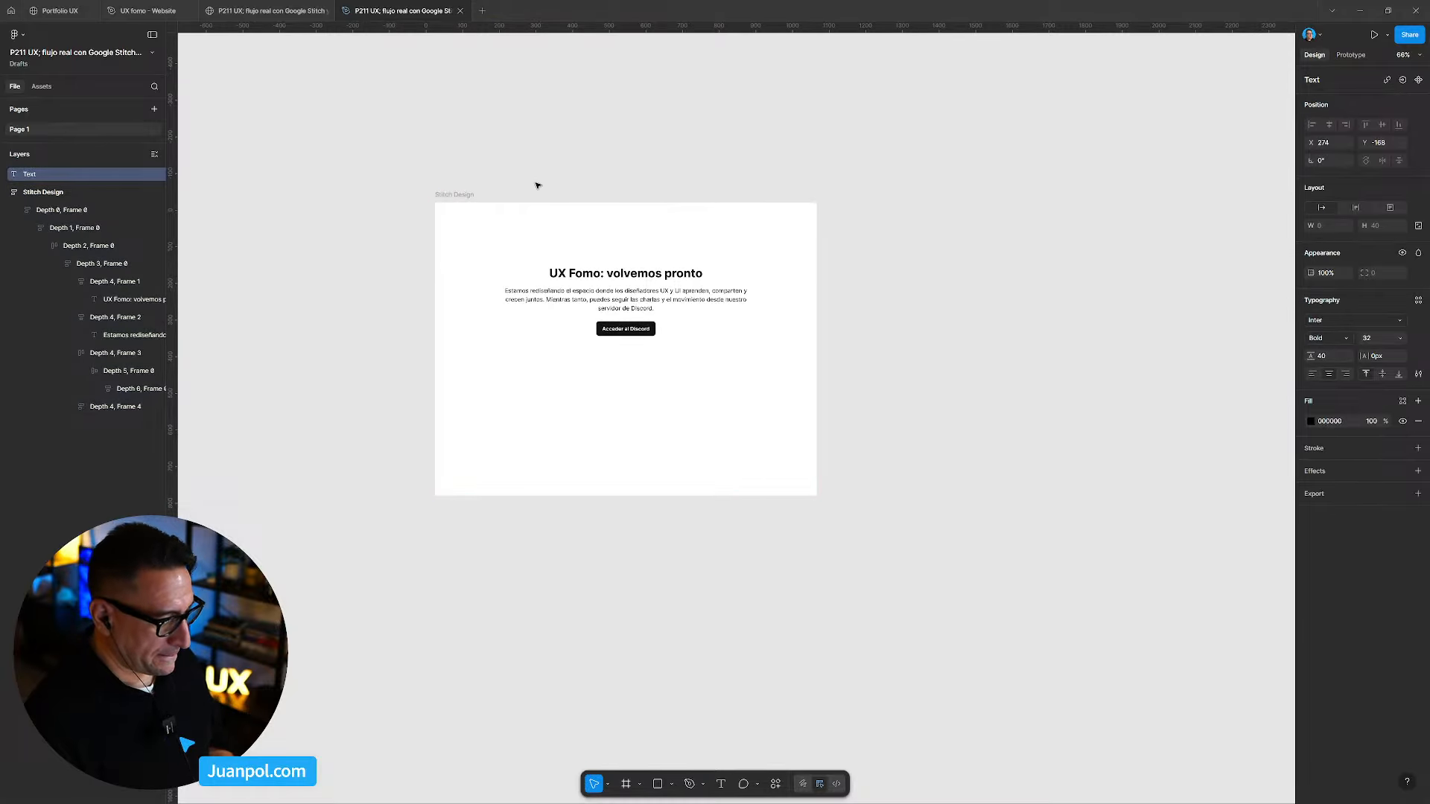
pyautogui.write('G')
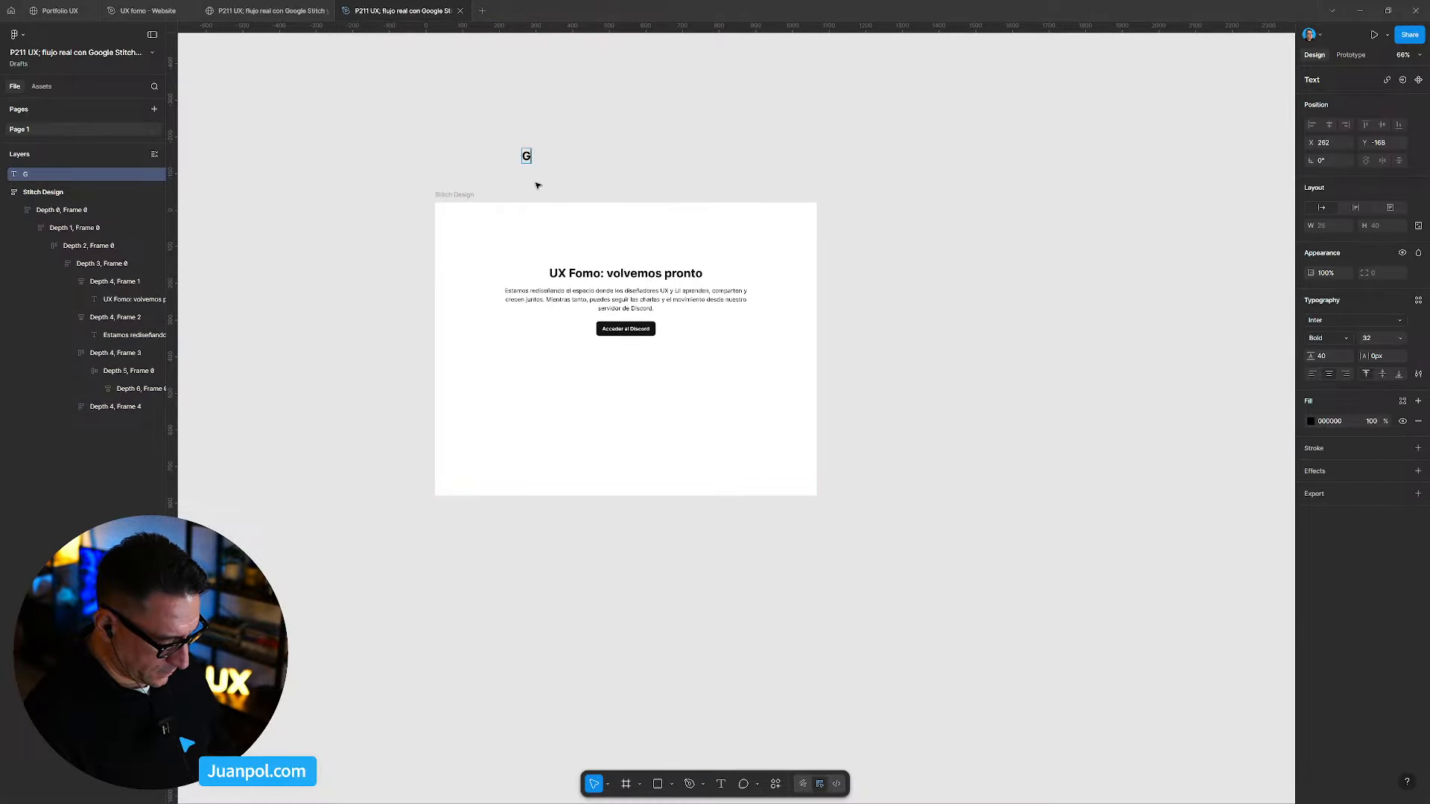
pyautogui.write('oogle sti')
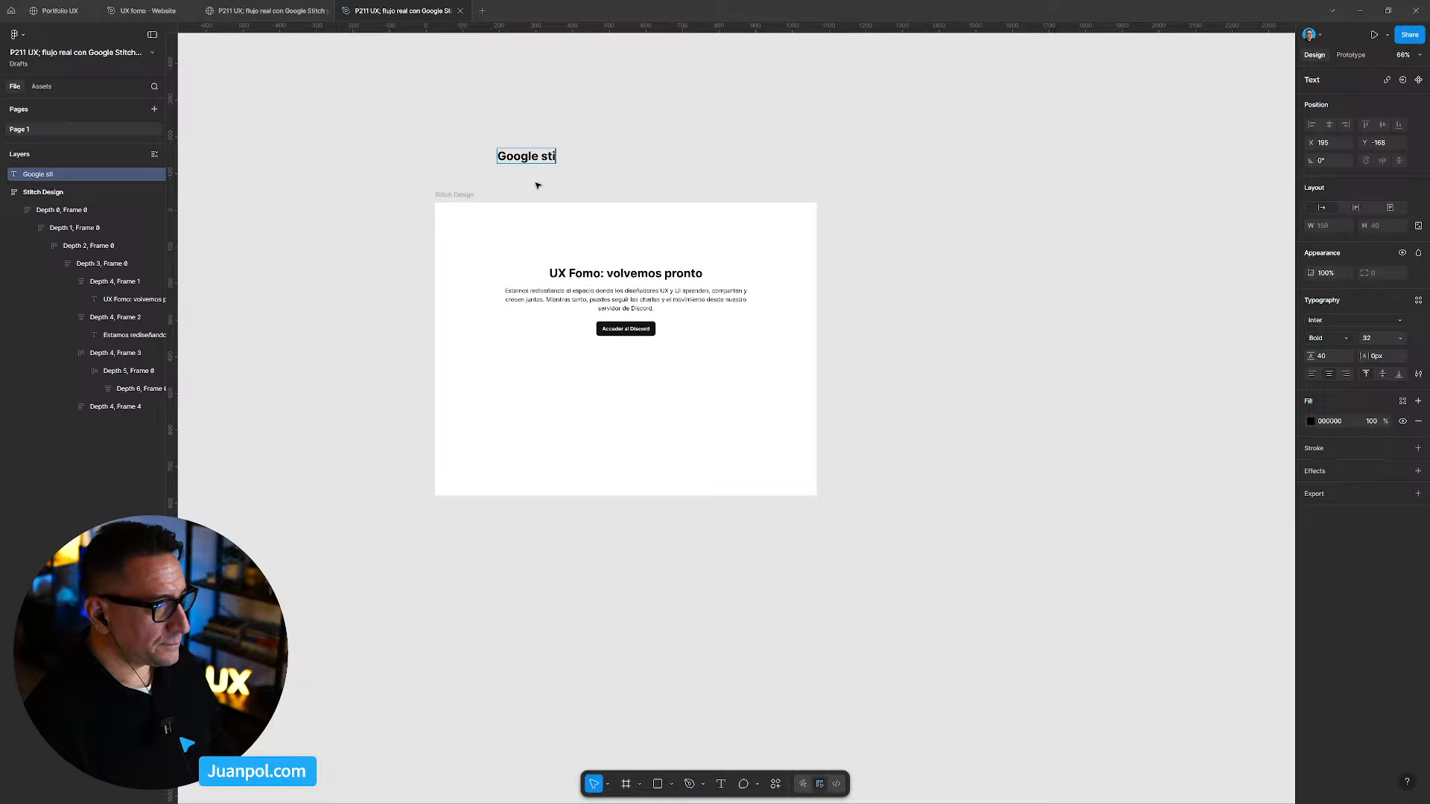
pyautogui.press('BackSpace')
pyautogui.press('BackSpace')
pyautogui.write('Stitch')
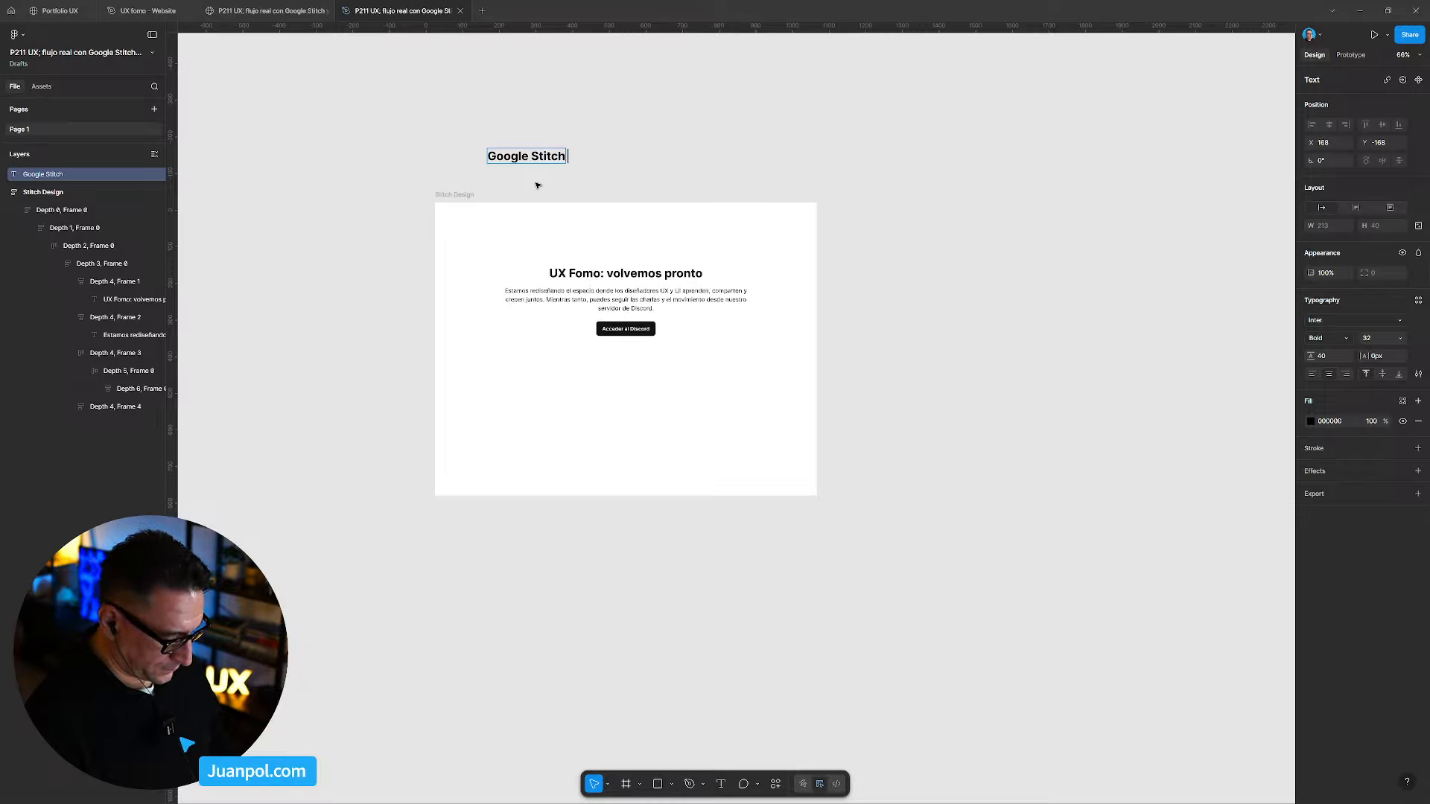
pyautogui.write(' Rapid')
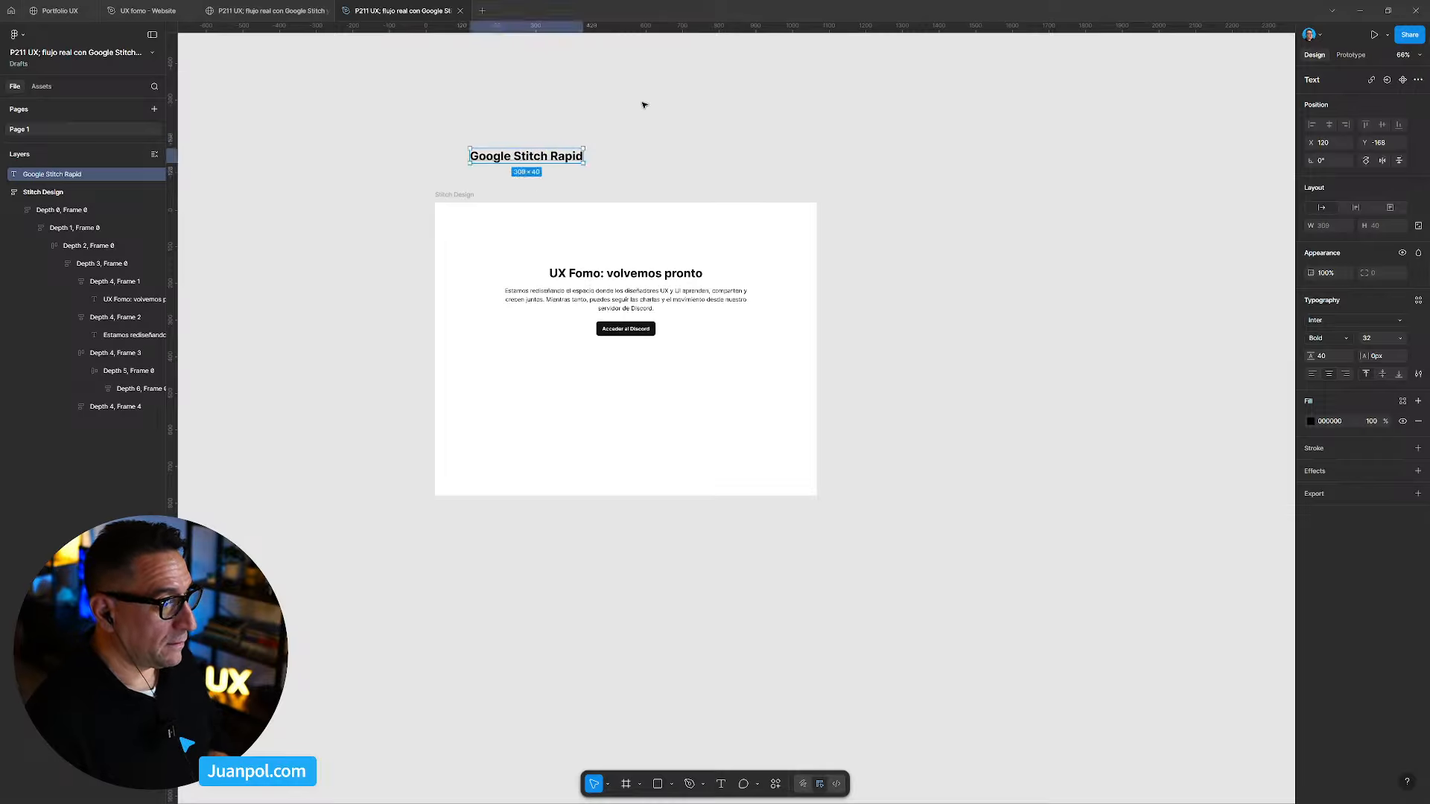
pyautogui.click(648, 101)
pyautogui.moveTo(532, 154); pyautogui.dragTo(495, 165)
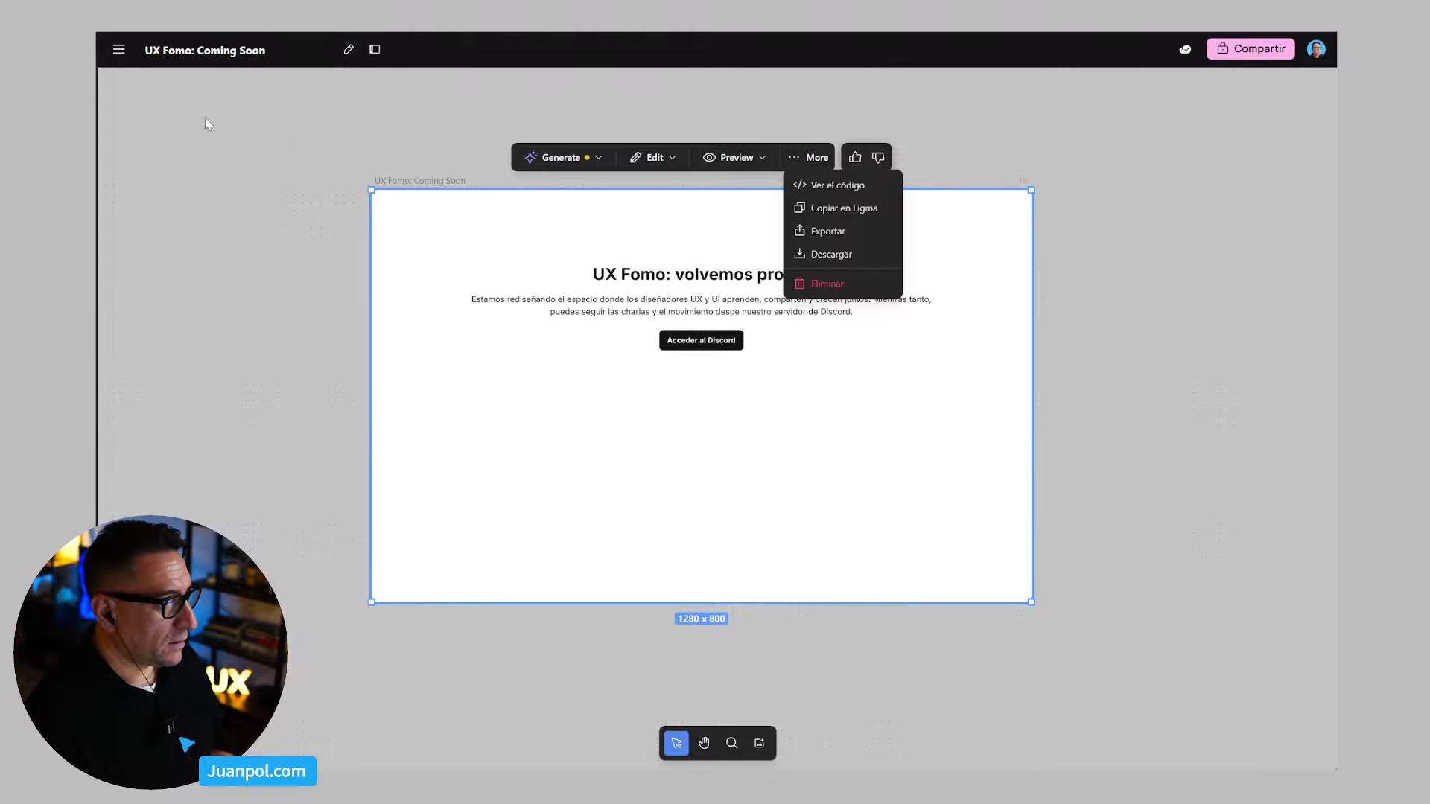
# Step: In Stitch, show the UX Fomo: Coming Soon chat and select the full original prompt text
pyautogui.click(375, 49)
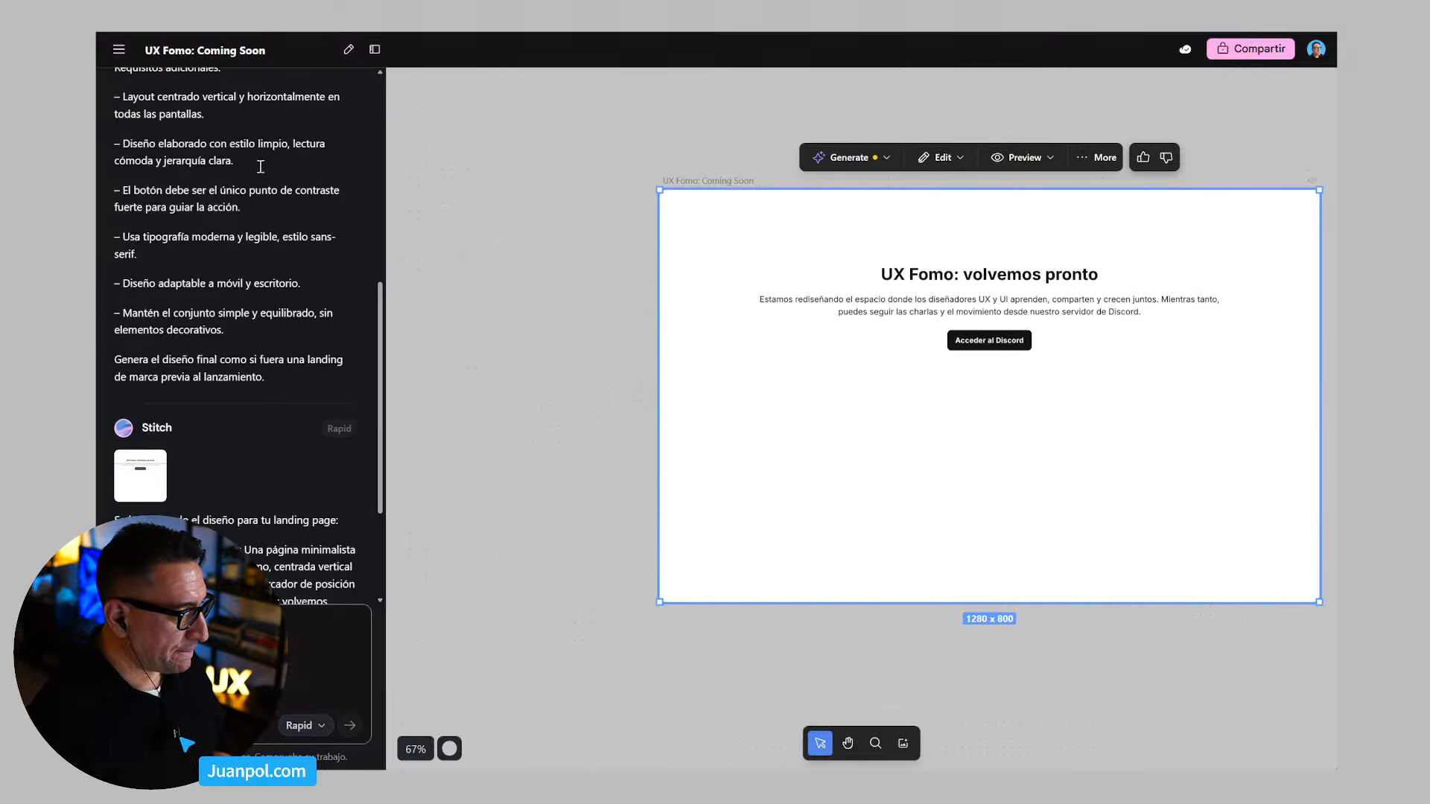
pyautogui.moveTo(381, 489); pyautogui.dragTo(383, 268)
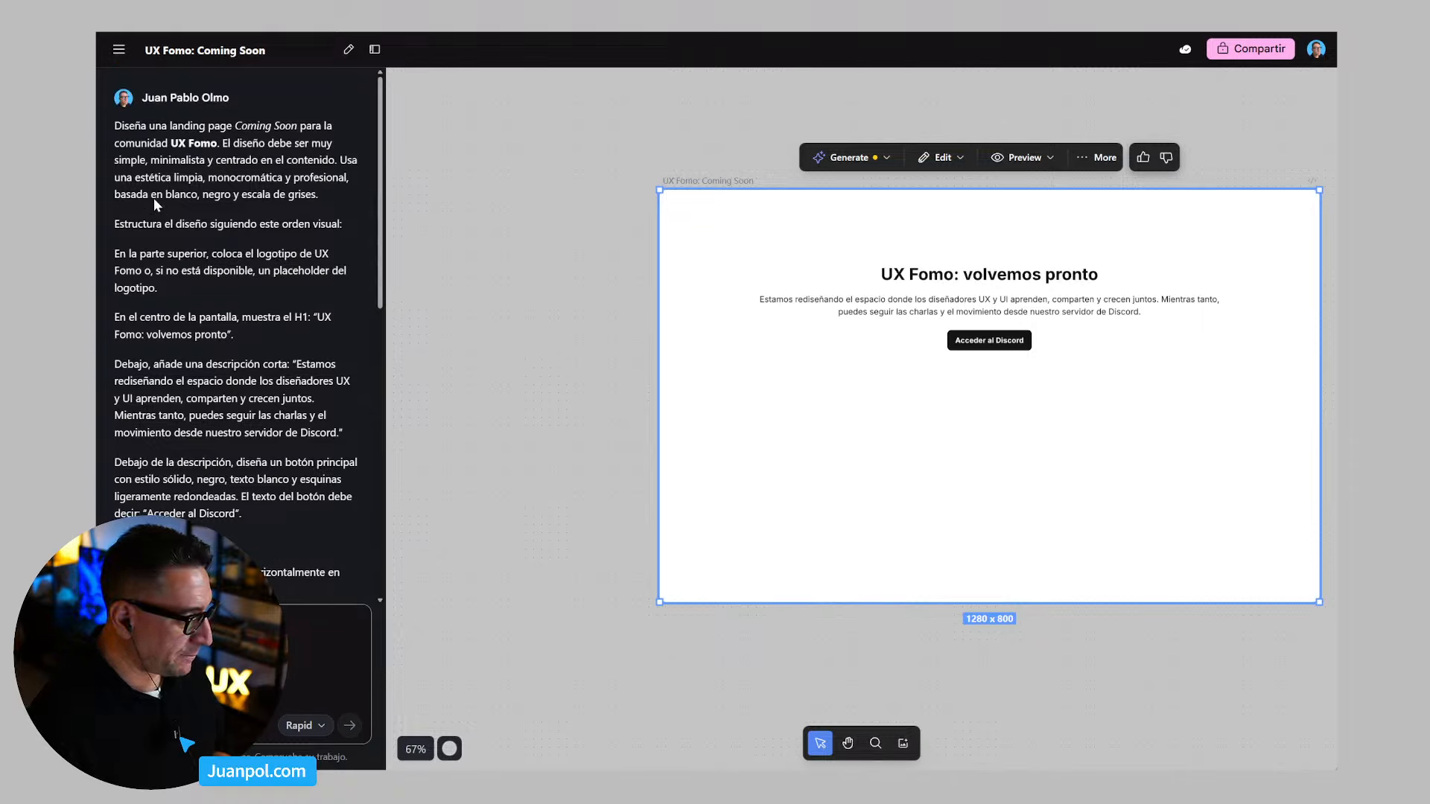
pyautogui.moveTo(118, 125); pyautogui.dragTo(267, 296)
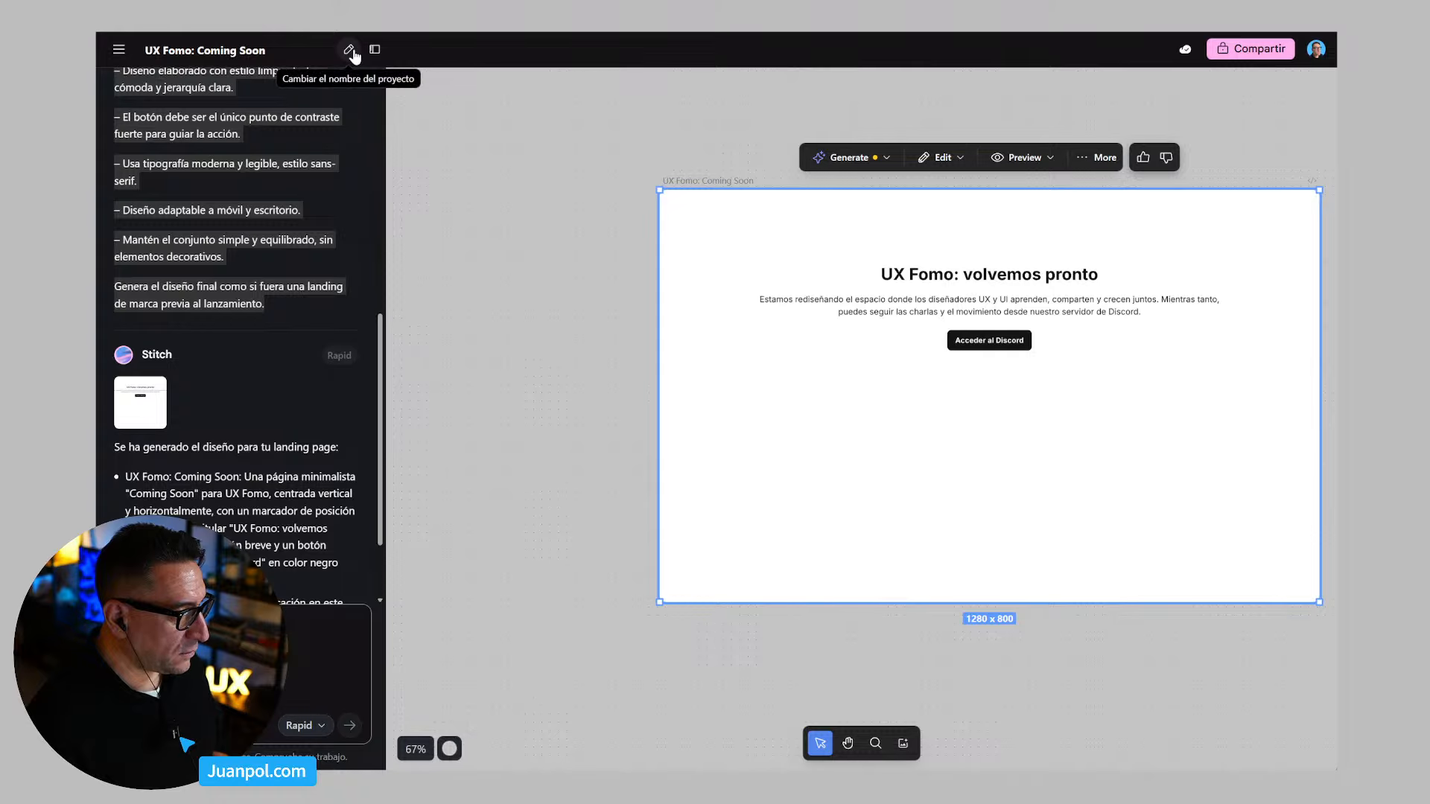
# Step: From the list of all projects, prepare a new Web design in Pro mode with the copied UX Fomo landing page prompt
pyautogui.click(116, 50)
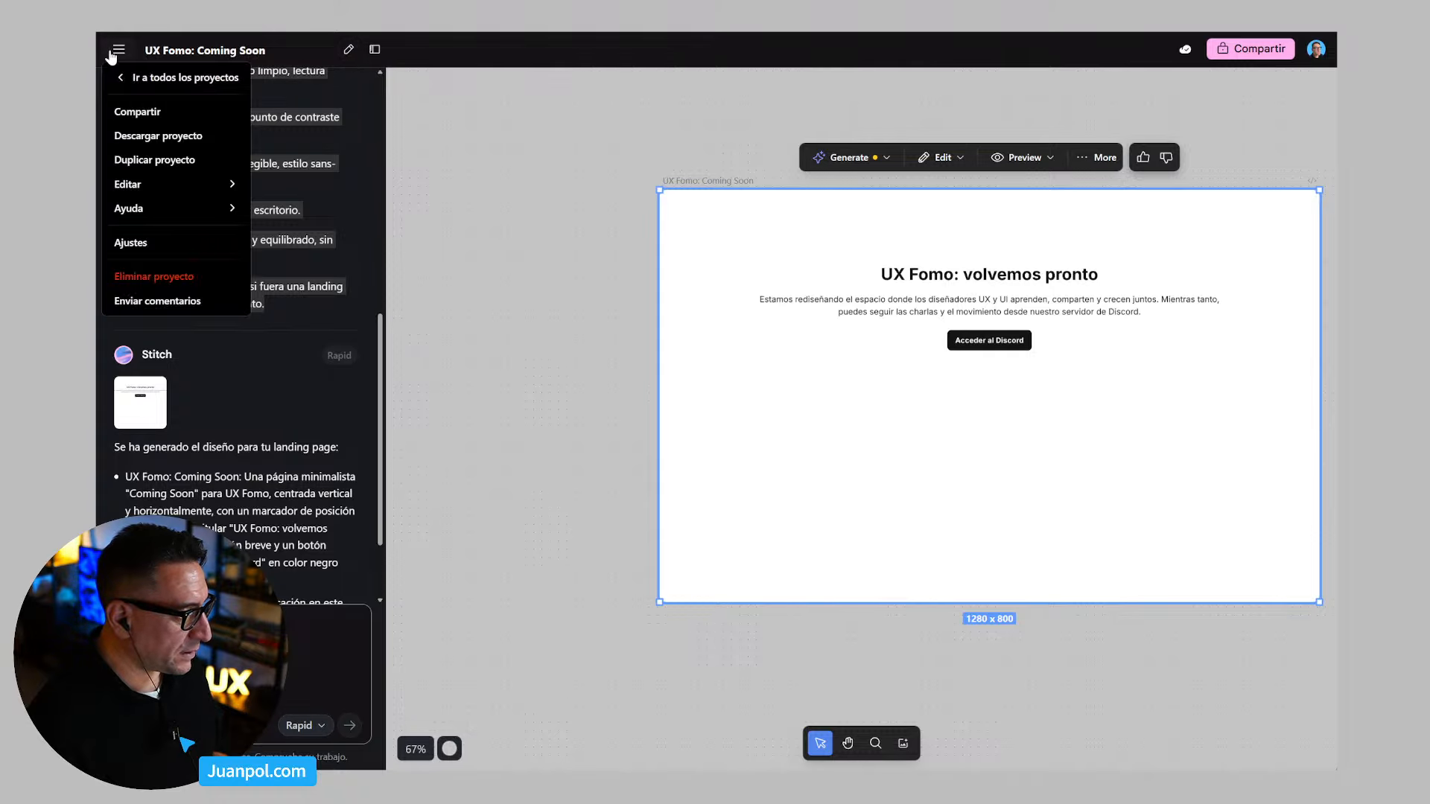
pyautogui.click(138, 76)
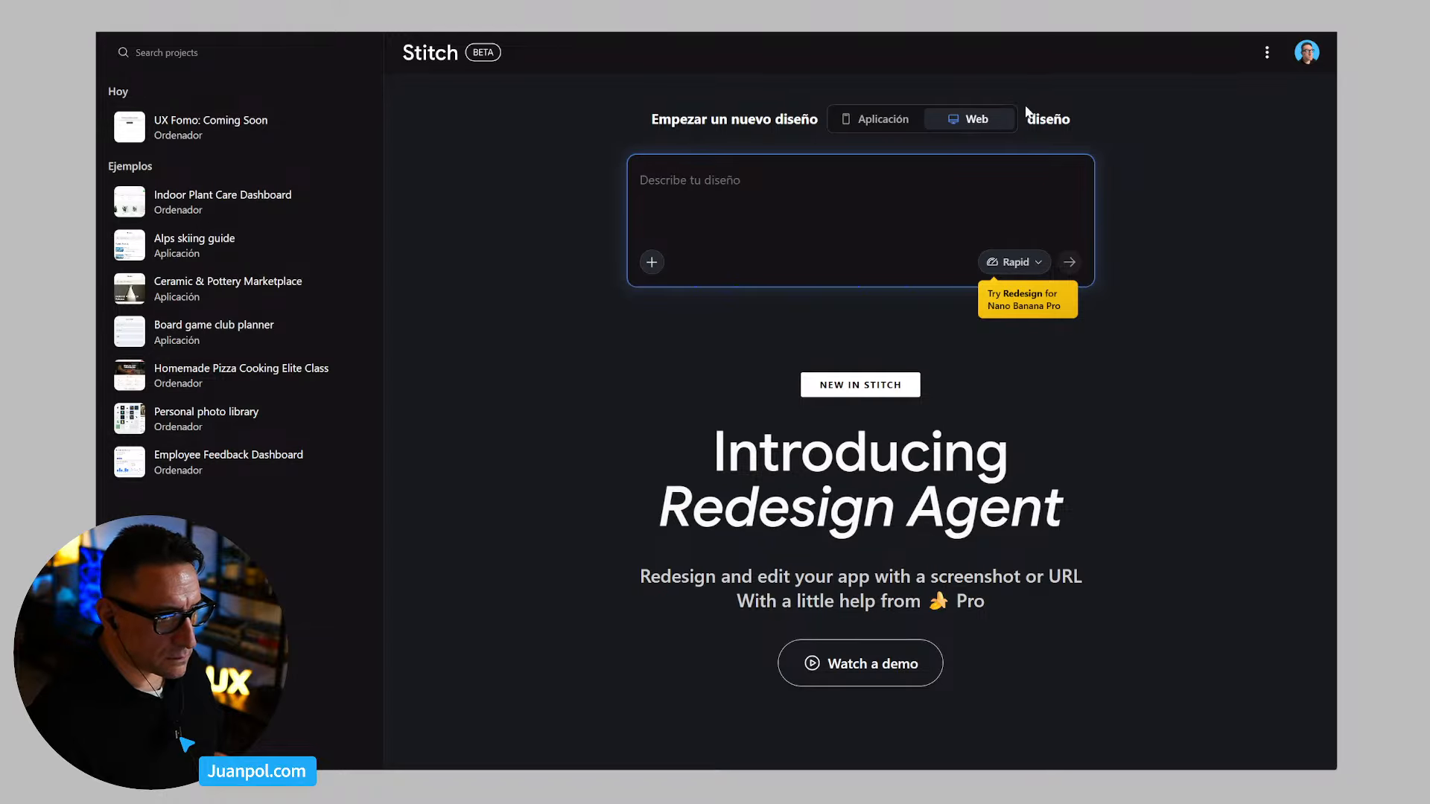
pyautogui.click(1029, 264)
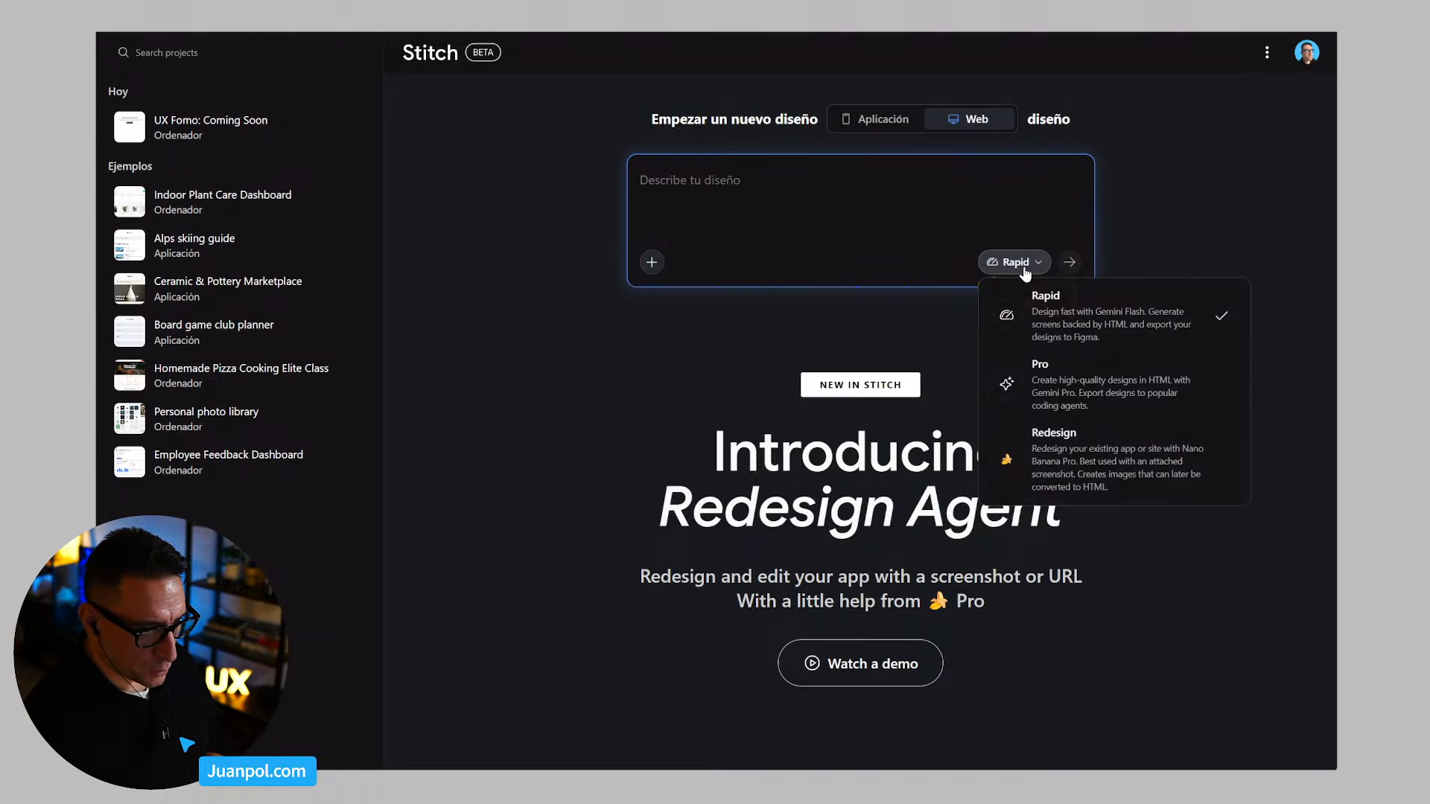
pyautogui.click(1013, 372)
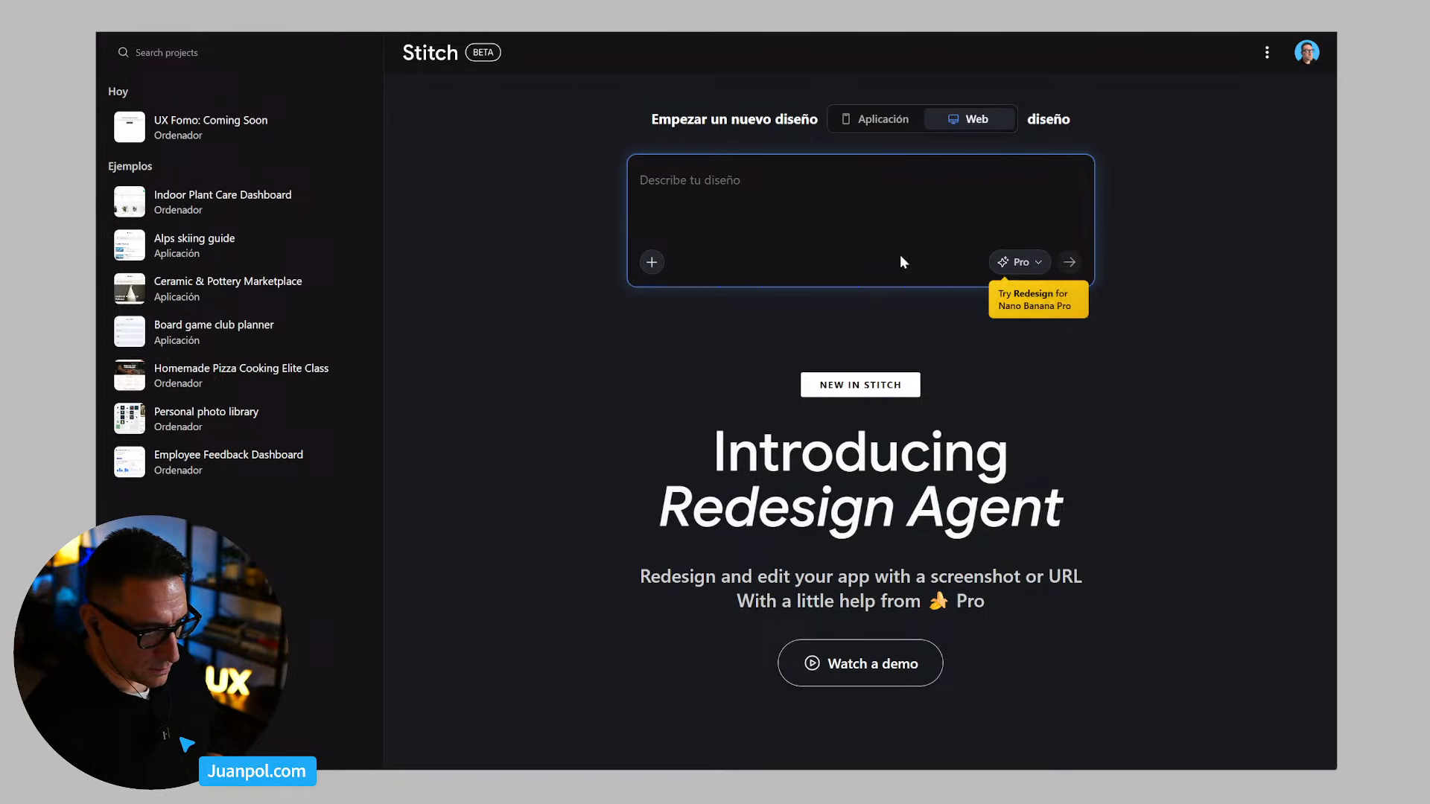
pyautogui.click(846, 199)
pyautogui.write('En la parte superior, coloca el logotipo de UX Fomo o, si no está disponible, un placeholder del logotipo. En el centro de la pantalla, muestra el H1: "UX Fomo: volvemos pronto". Debajo, añade una descripción corta: "Estamos rediseñando el espacio donde los diseñadores UX y UI aprenden, comparten y crecen juntos. Mientras tanto, puedes seguir las charlas y el movimiento desde nuestro servidor de Discord." Debajo de la descripción, diseña un botón principal con estilo sólido, negro, texto blanco y esquinas ligeramente redondeadas. El texto del botón debe decir: "Acceder al Discord". Requisitos adicionales: – Layout centrado vertical y horizontalmente en todas las pantallas. – Diseño elaborado con estilo limpio, lectura cómoda y jerarquía clara. – El botón debe ser el único punto de contraste fuerte para guiar la acción. – Usa tipografía moderna y legible, estilo sans-serif. – Diseño adaptable a móvil y escritorio. – Mantén el conjunto simple y equilibrado, sin elementos decorativos. Genera el diseño final como si fuera una landing de marca previa al lanzamiento.')
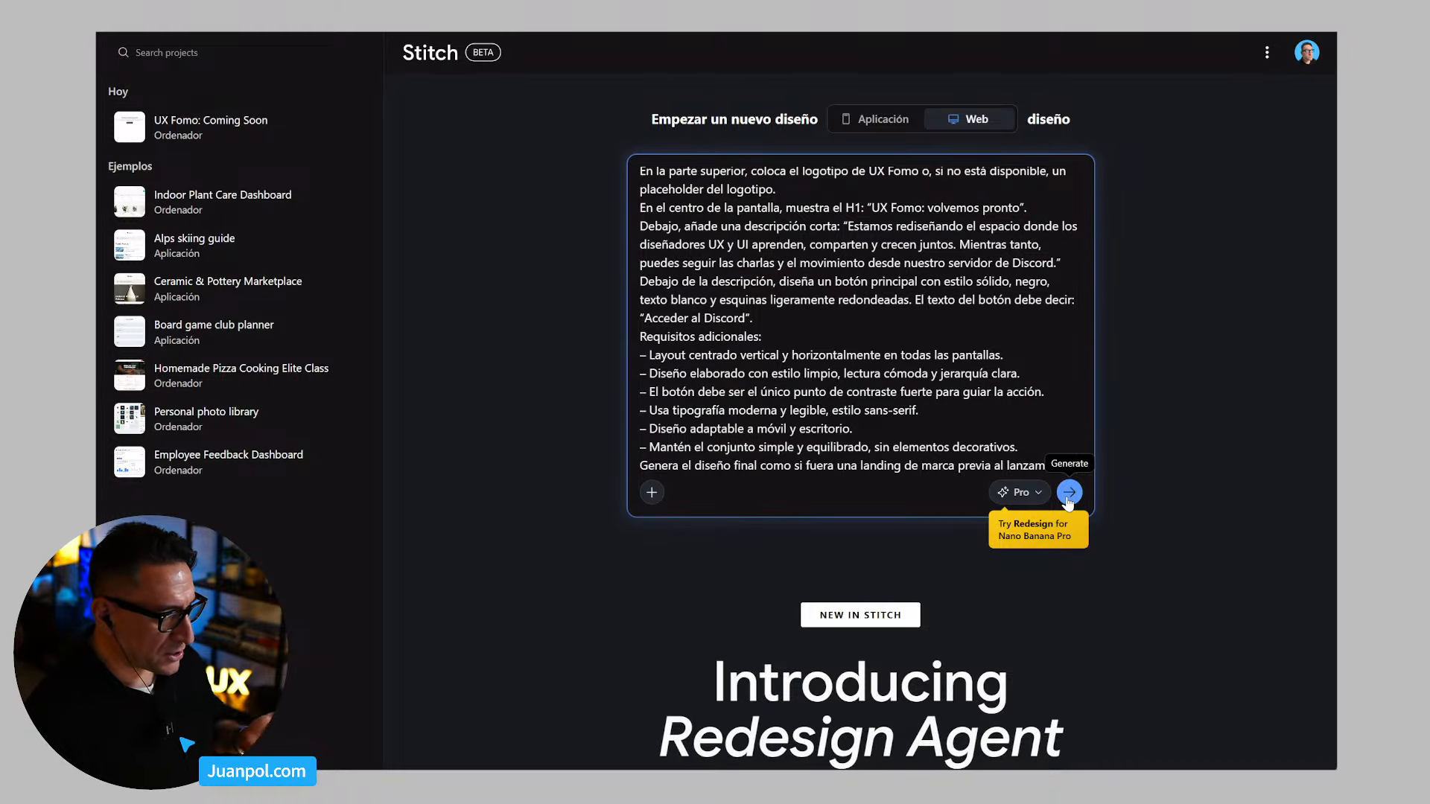
pyautogui.hotkey('ctrl', 'v')
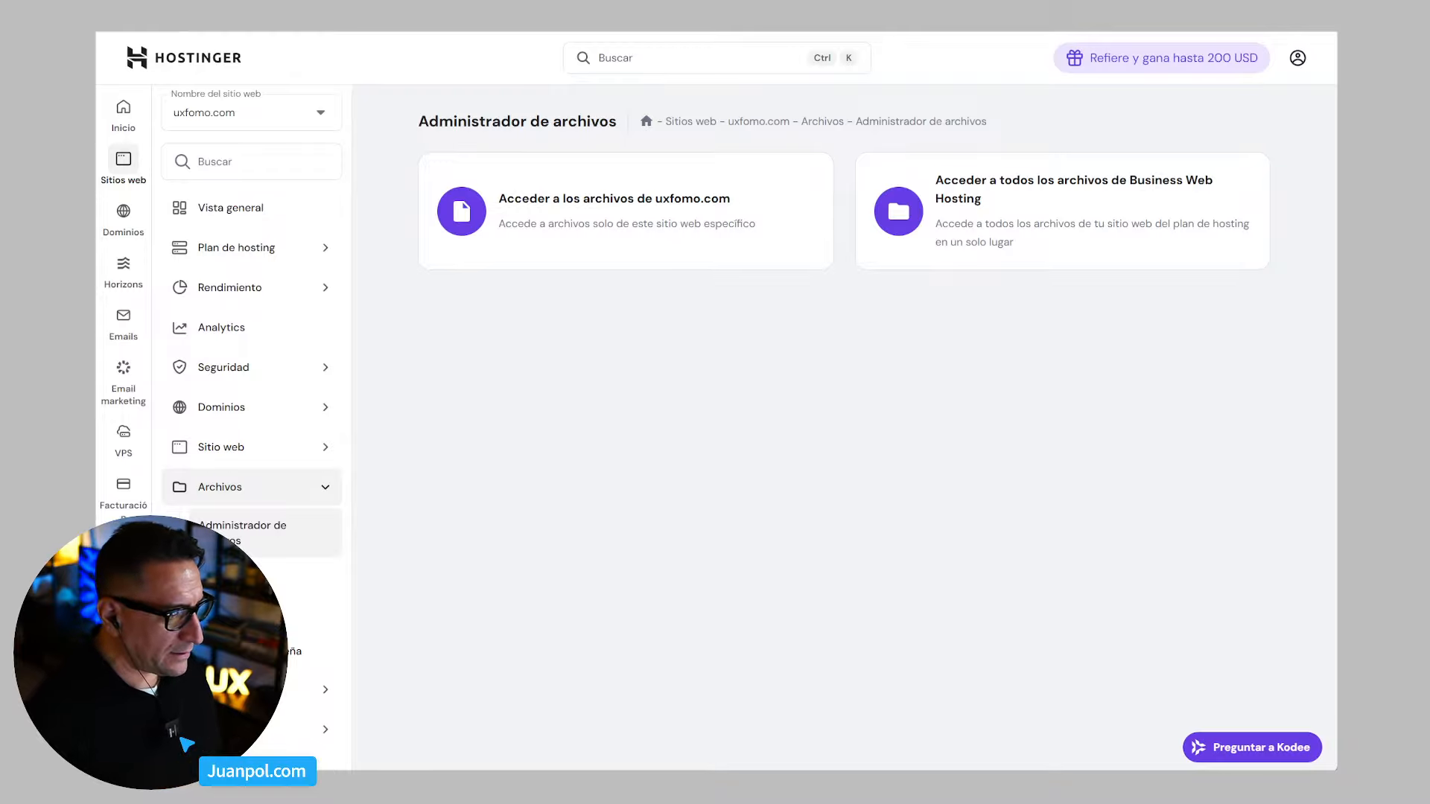
# Step: In Hostinger's file manager for uxfomo.com, open index.html from public_html in the editor and enlarge the text
pyautogui.click(550, 214)
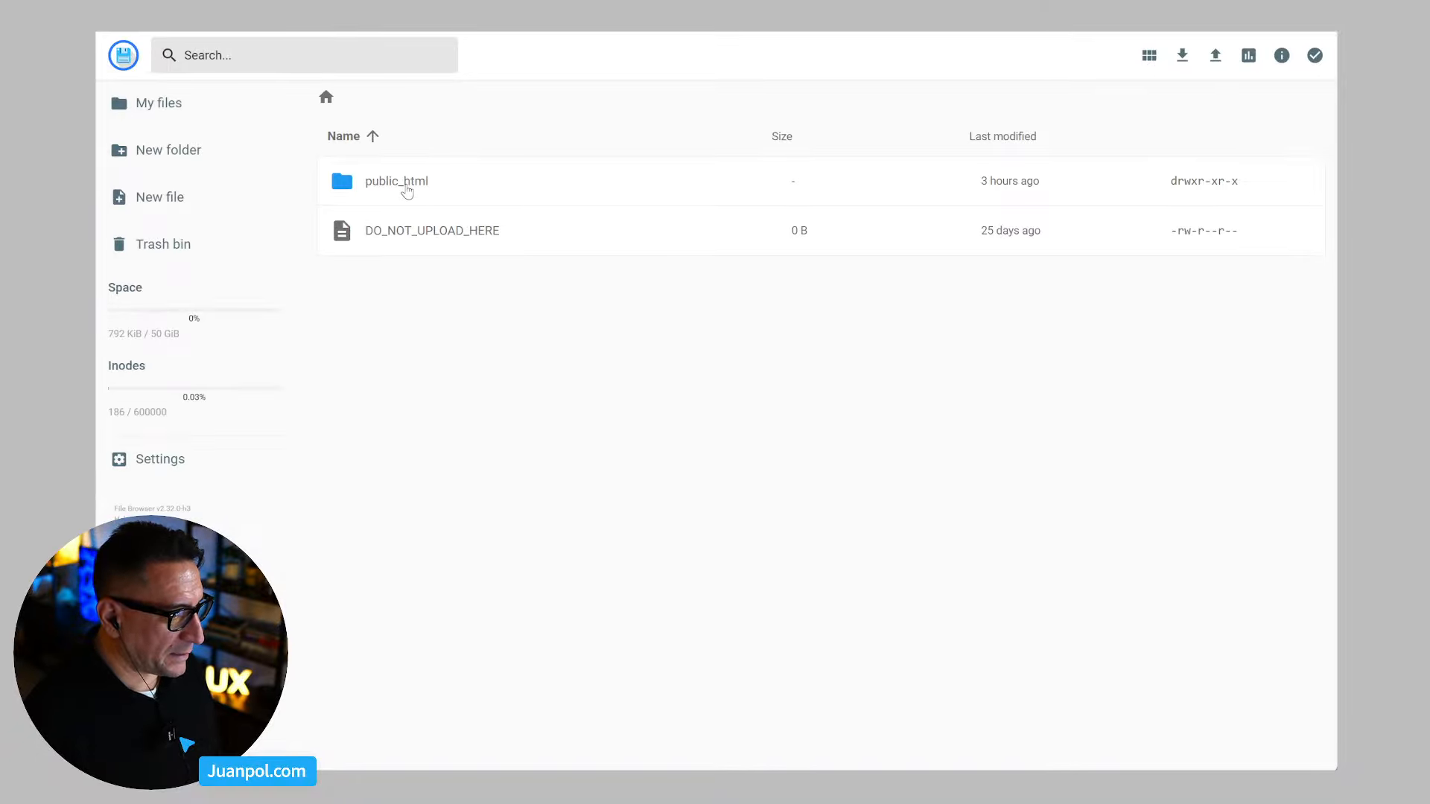
pyautogui.doubleClick(407, 187)
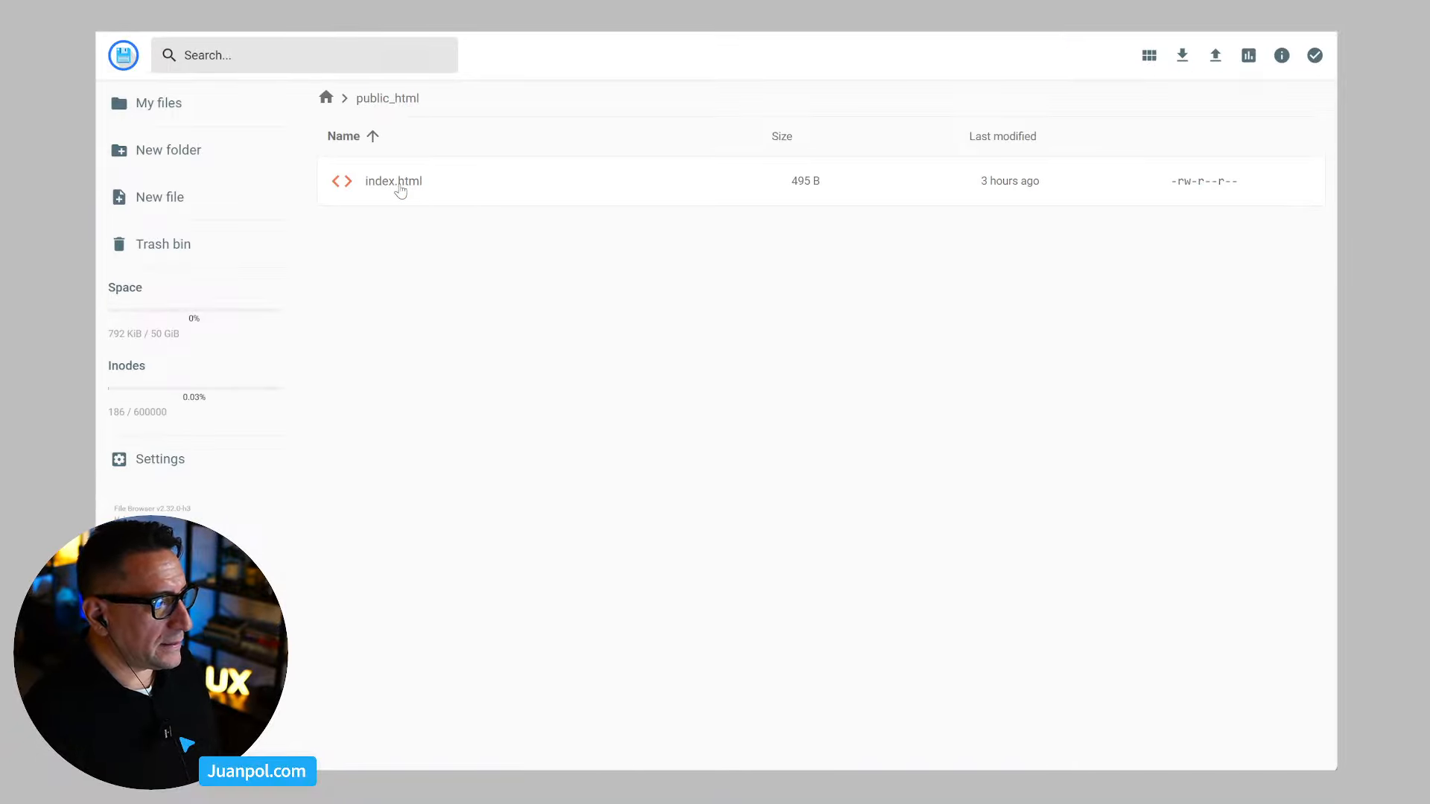
pyautogui.rightClick(400, 190)
pyautogui.click(446, 233)
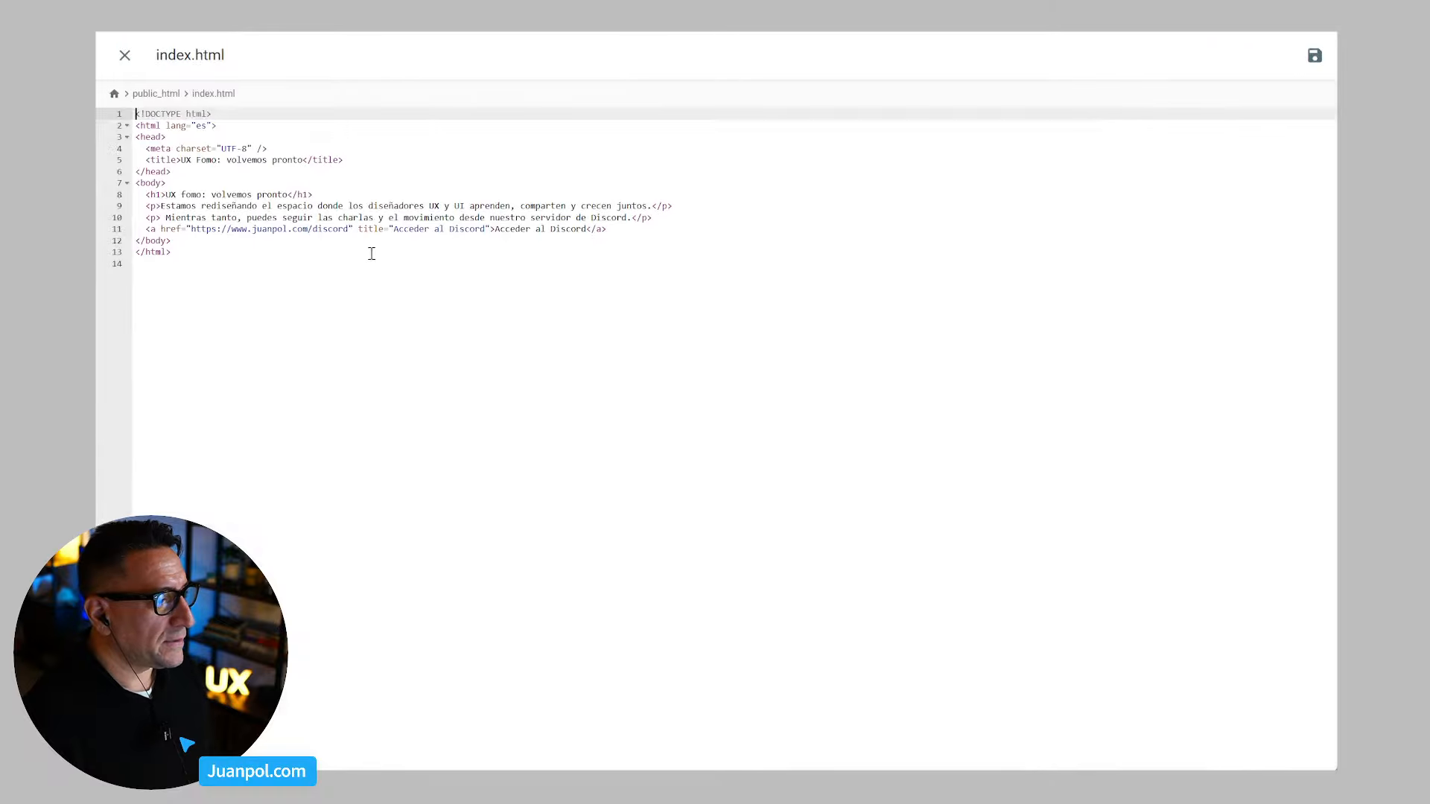
pyautogui.hotkey('ctrl', '+')
pyautogui.hotkey('ctrl', '+')
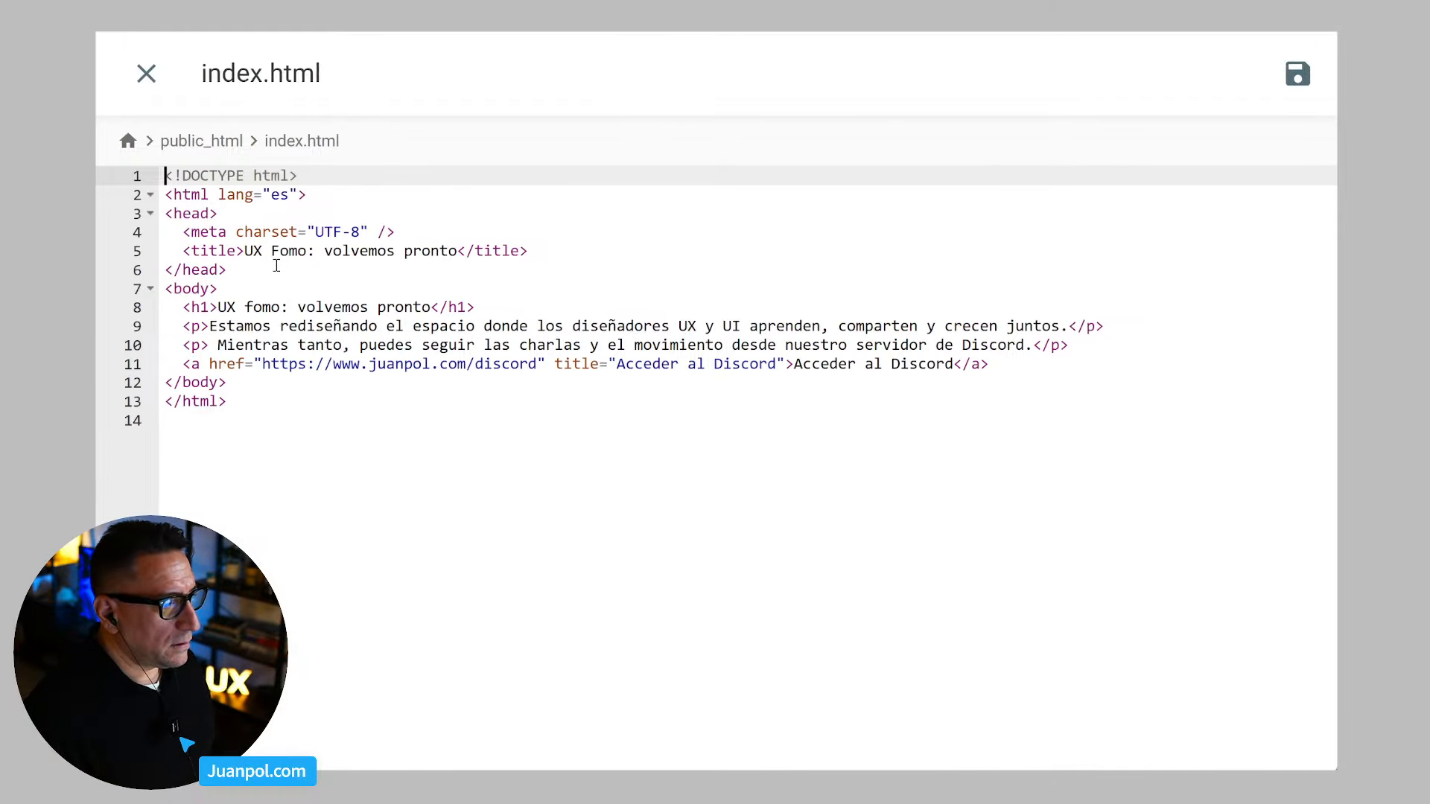
# Step: Examine the heading, paragraph and Discord link lines in the body of index.html
pyautogui.click(992, 365)
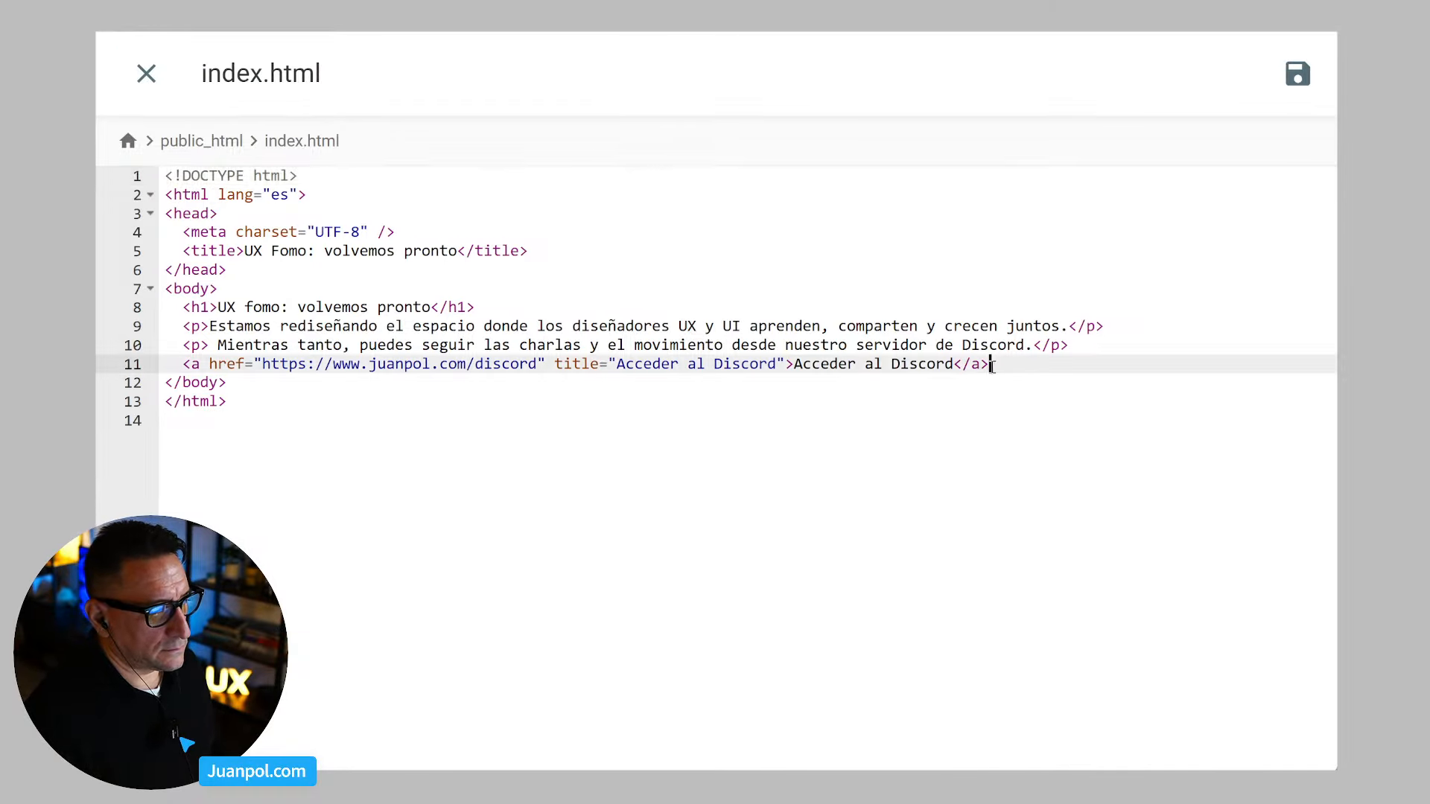
pyautogui.moveTo(992, 365); pyautogui.dragTo(165, 306)
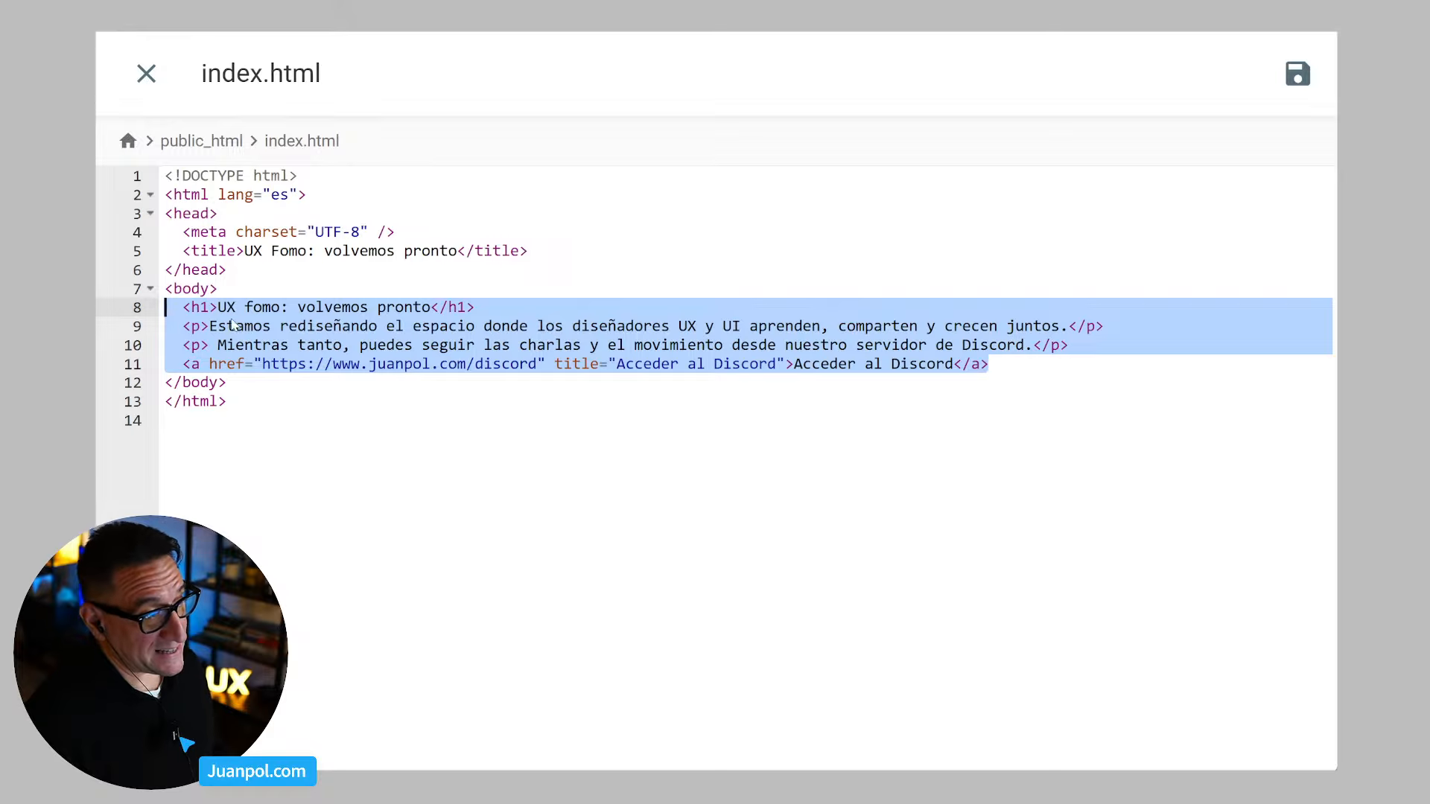
pyautogui.click(353, 375)
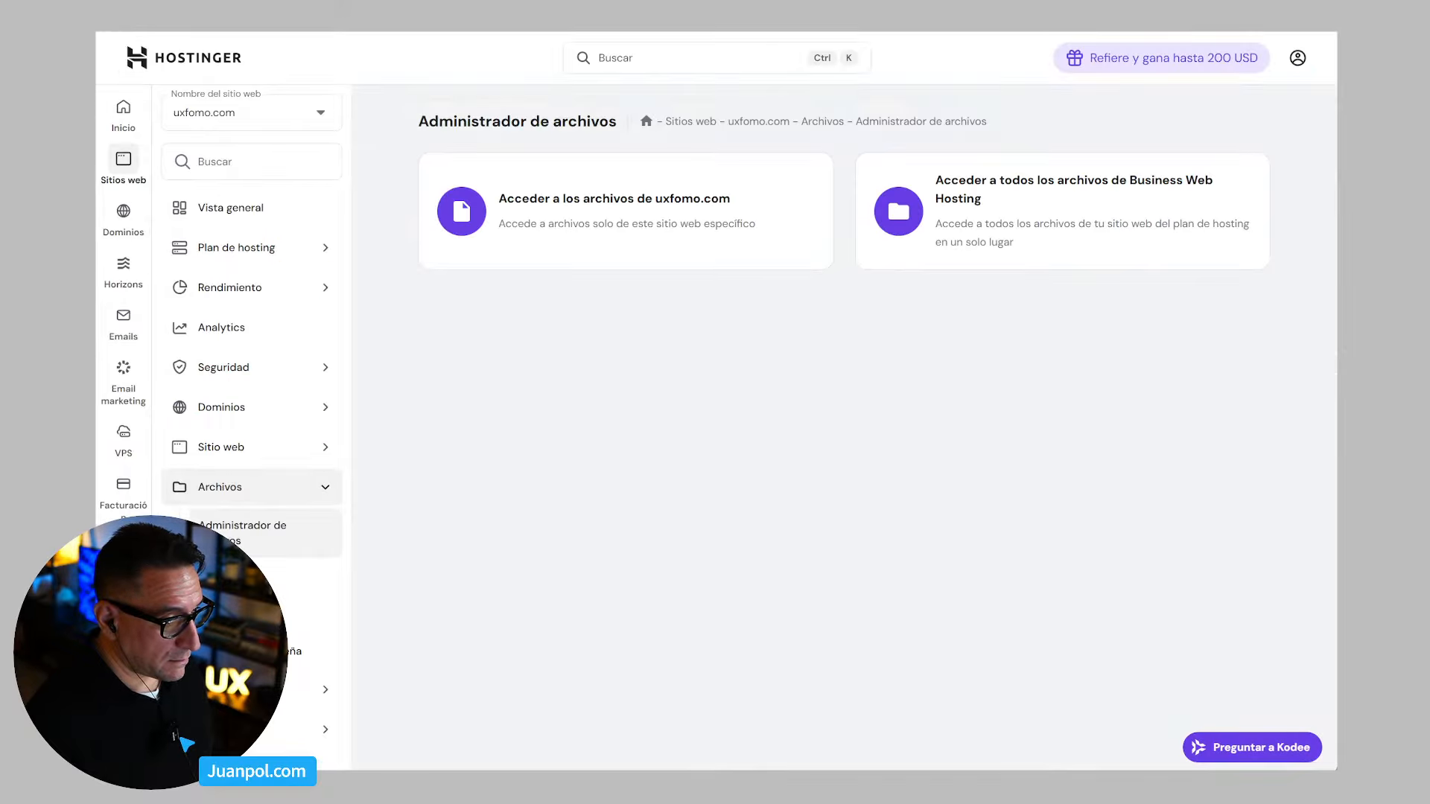
# Step: Return to uxfomo.com's Vista general in Hostinger, look through the Sitio web options and expand the Archivos options
pyautogui.click(231, 207)
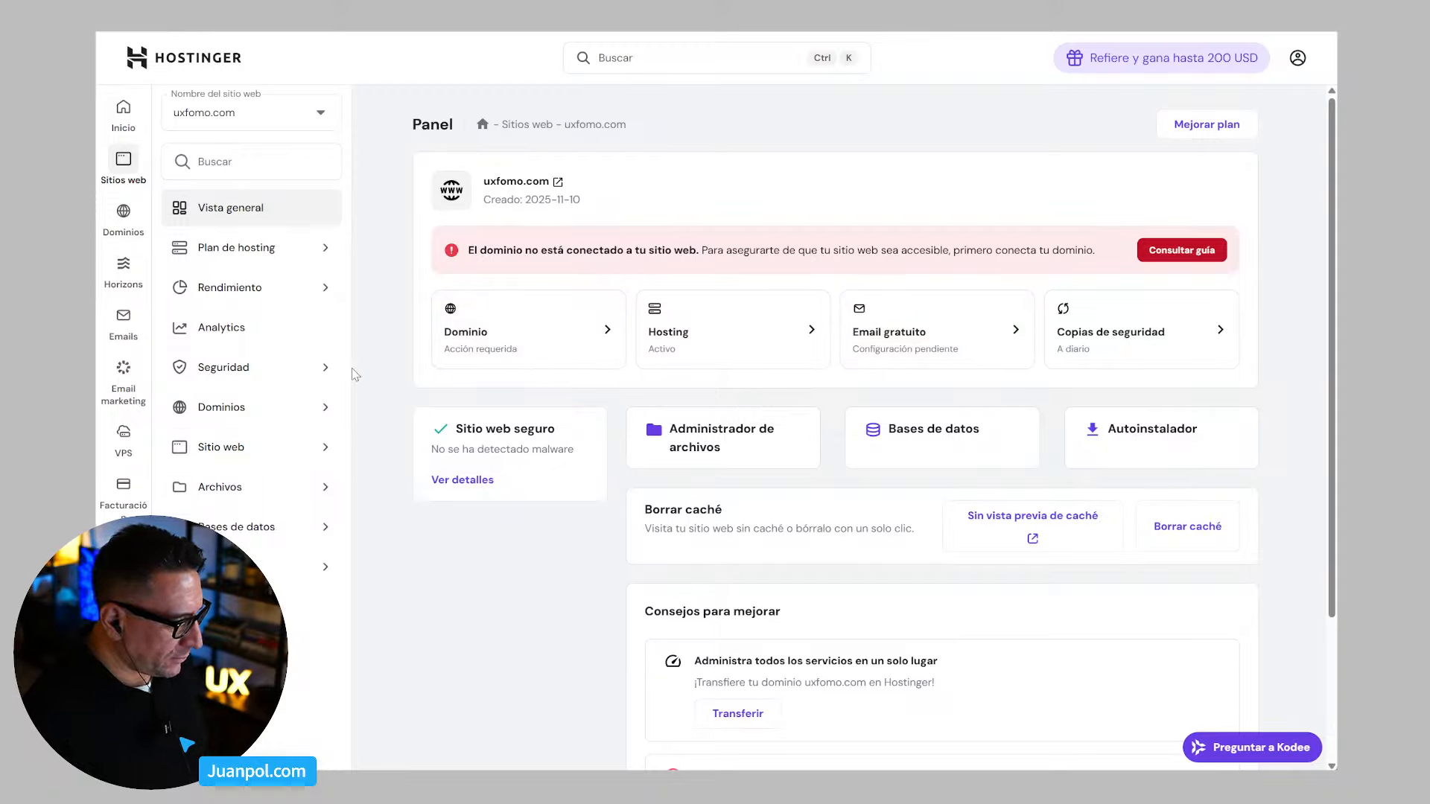
pyautogui.click(270, 449)
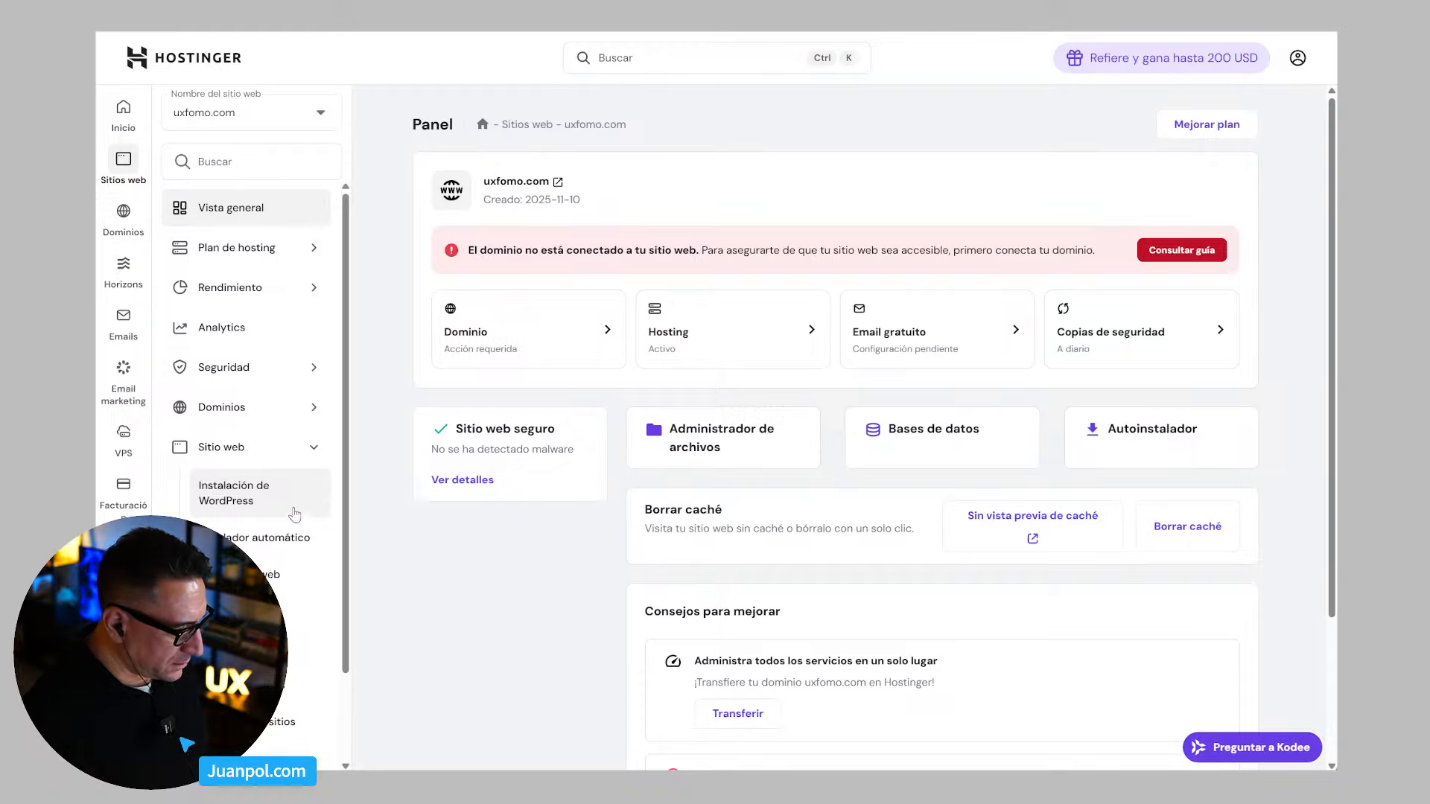
pyautogui.click(270, 446)
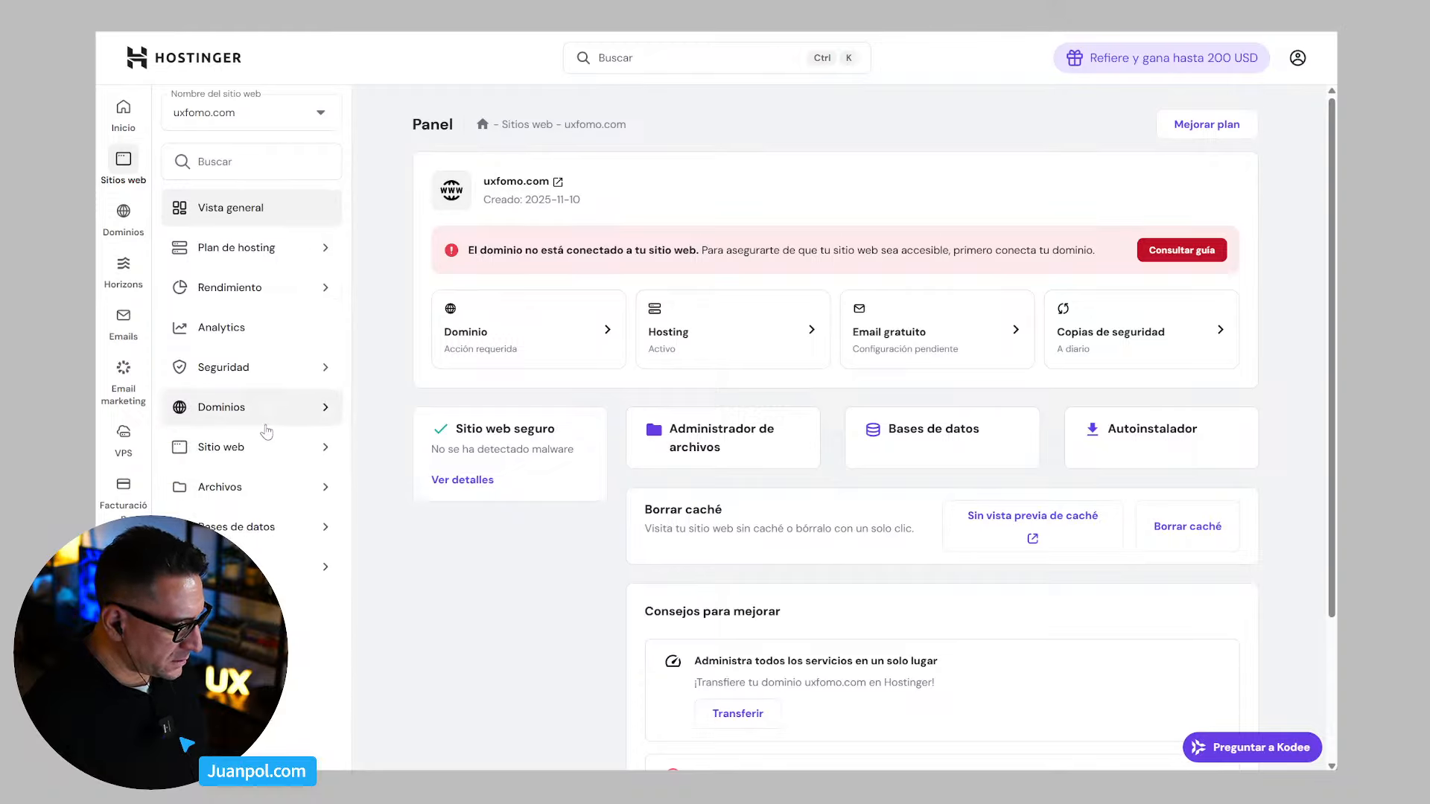
pyautogui.click(281, 498)
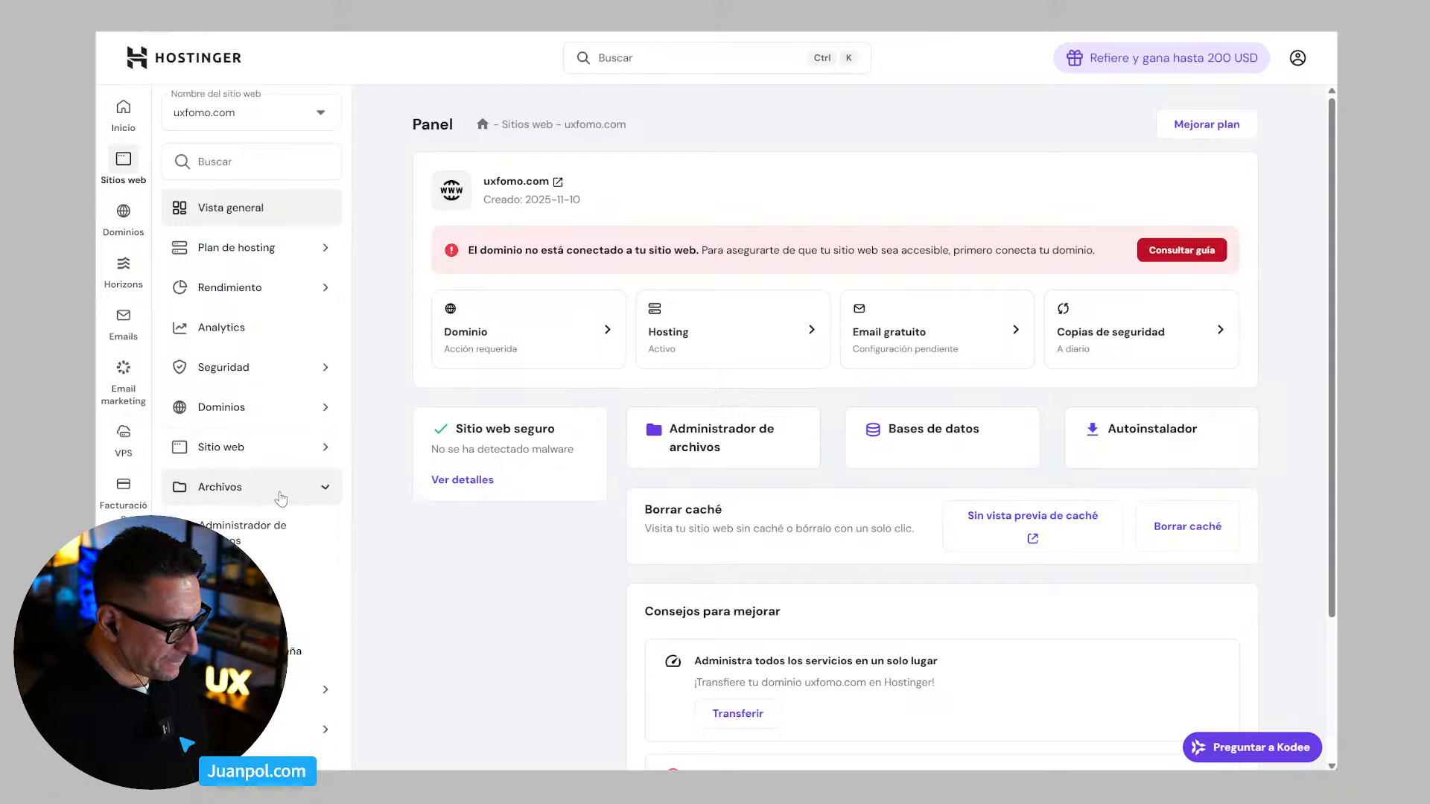
# Step: Open the files of uxfomo.com in Hostinger's Administrador de archivos, reset the page zoom and open index.html from public_html
pyautogui.click(258, 536)
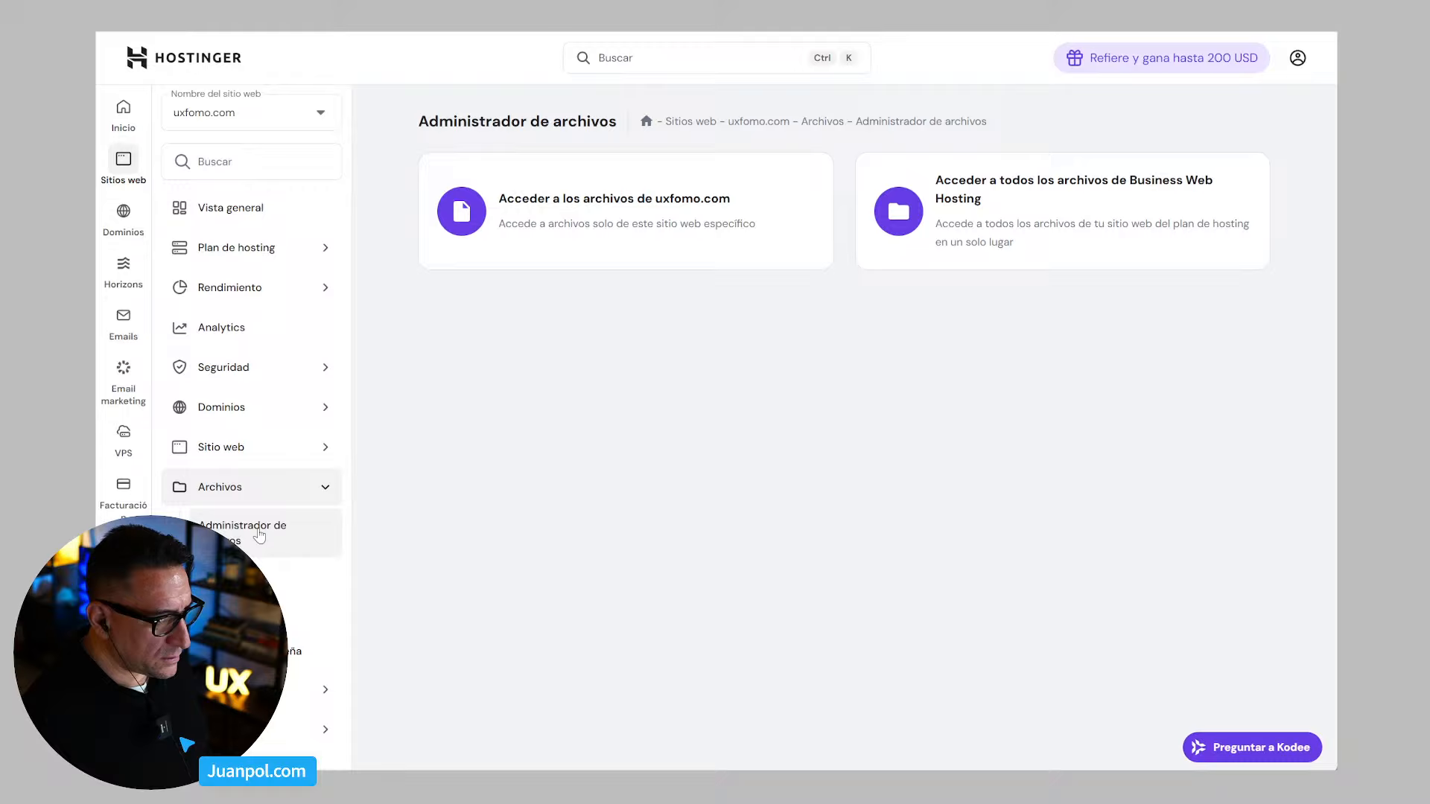
pyautogui.click(675, 195)
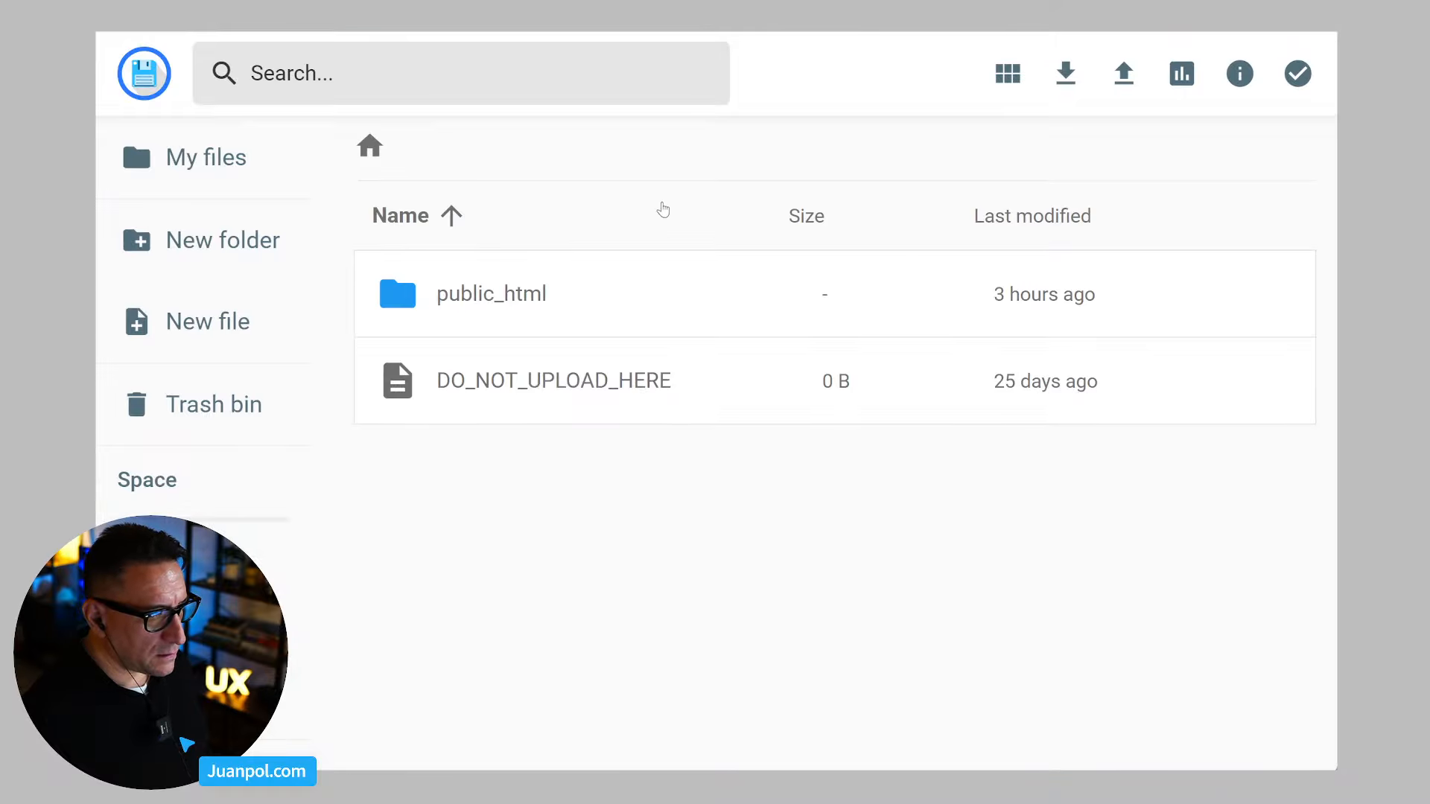
pyautogui.hotkey('ctrl', '0')
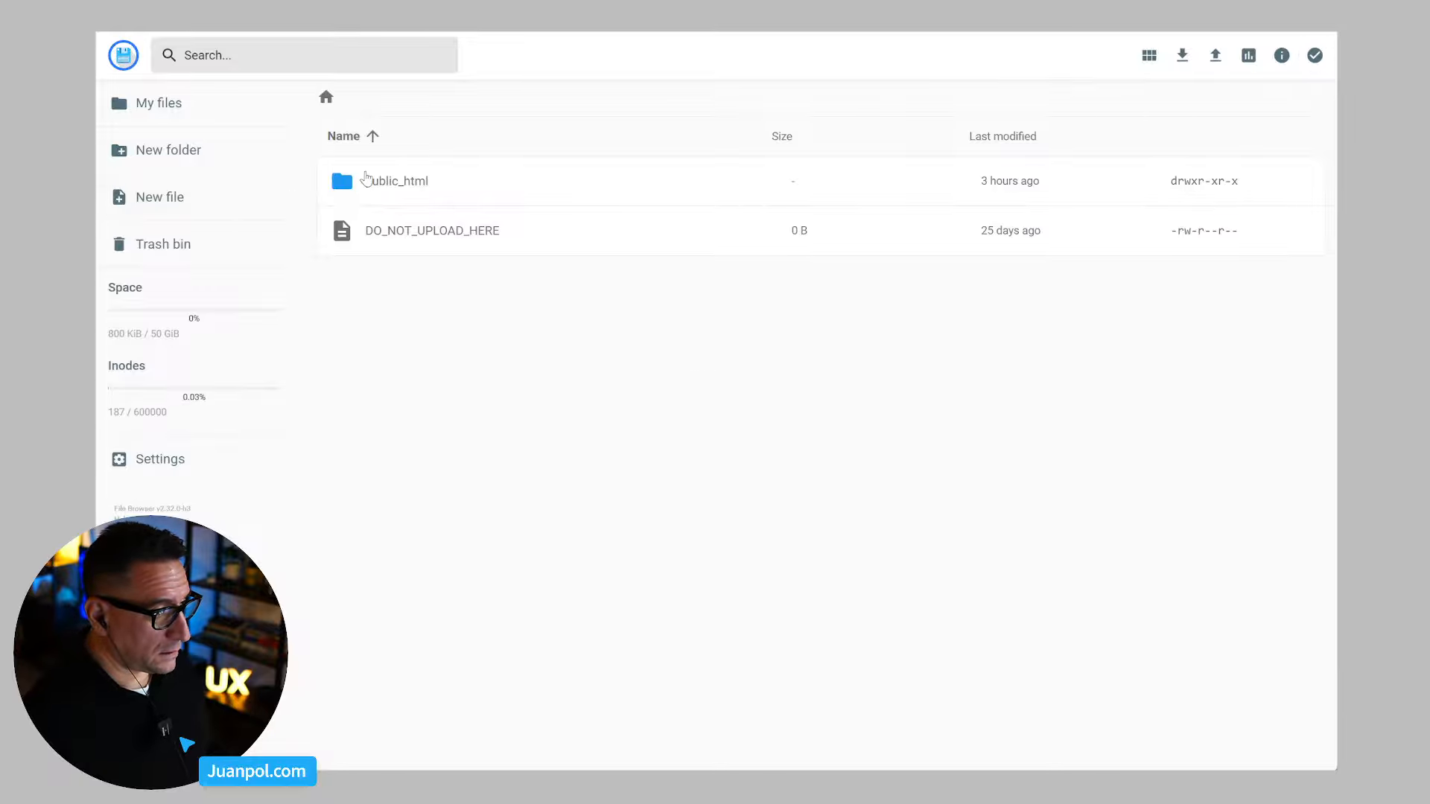
pyautogui.doubleClick(365, 179)
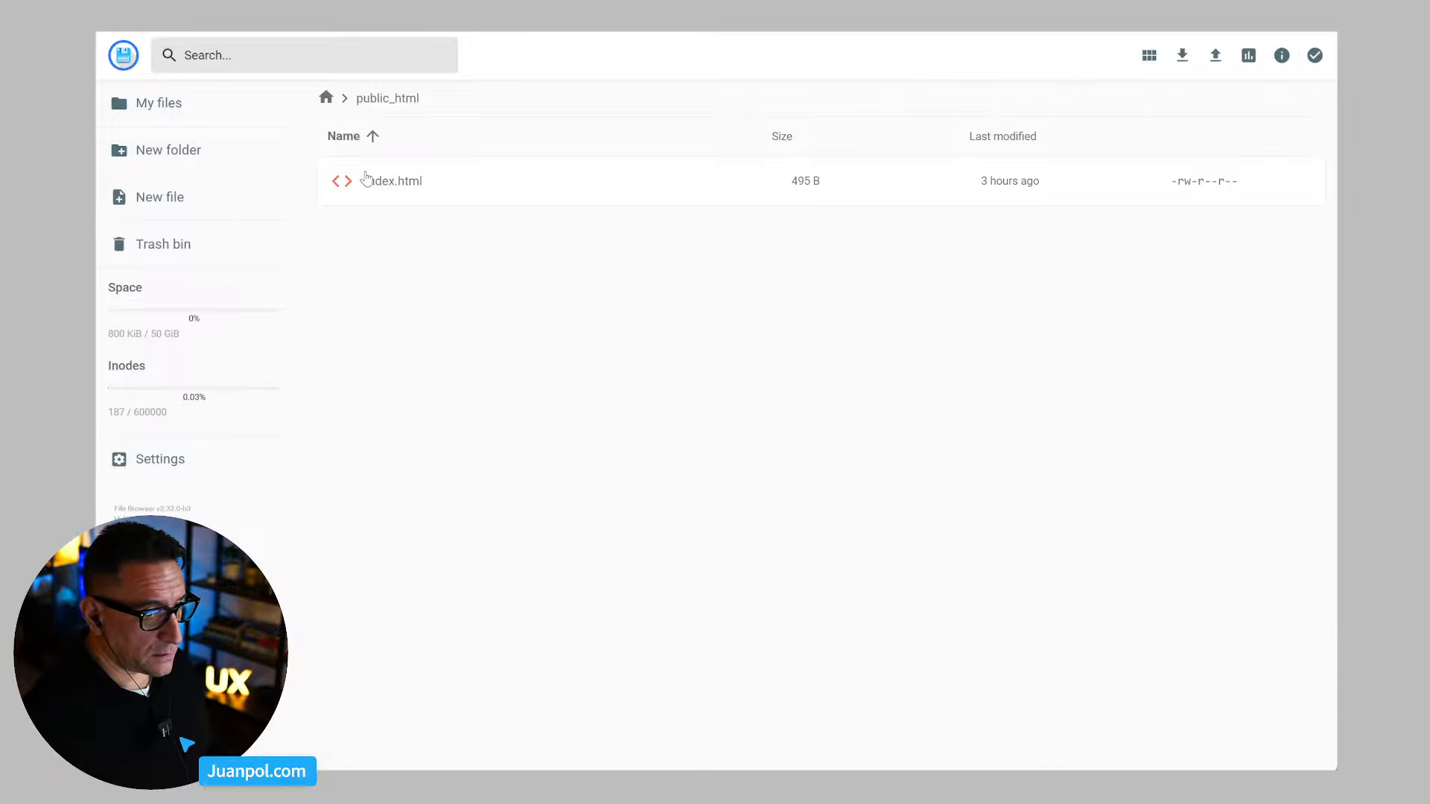
pyautogui.click(421, 190)
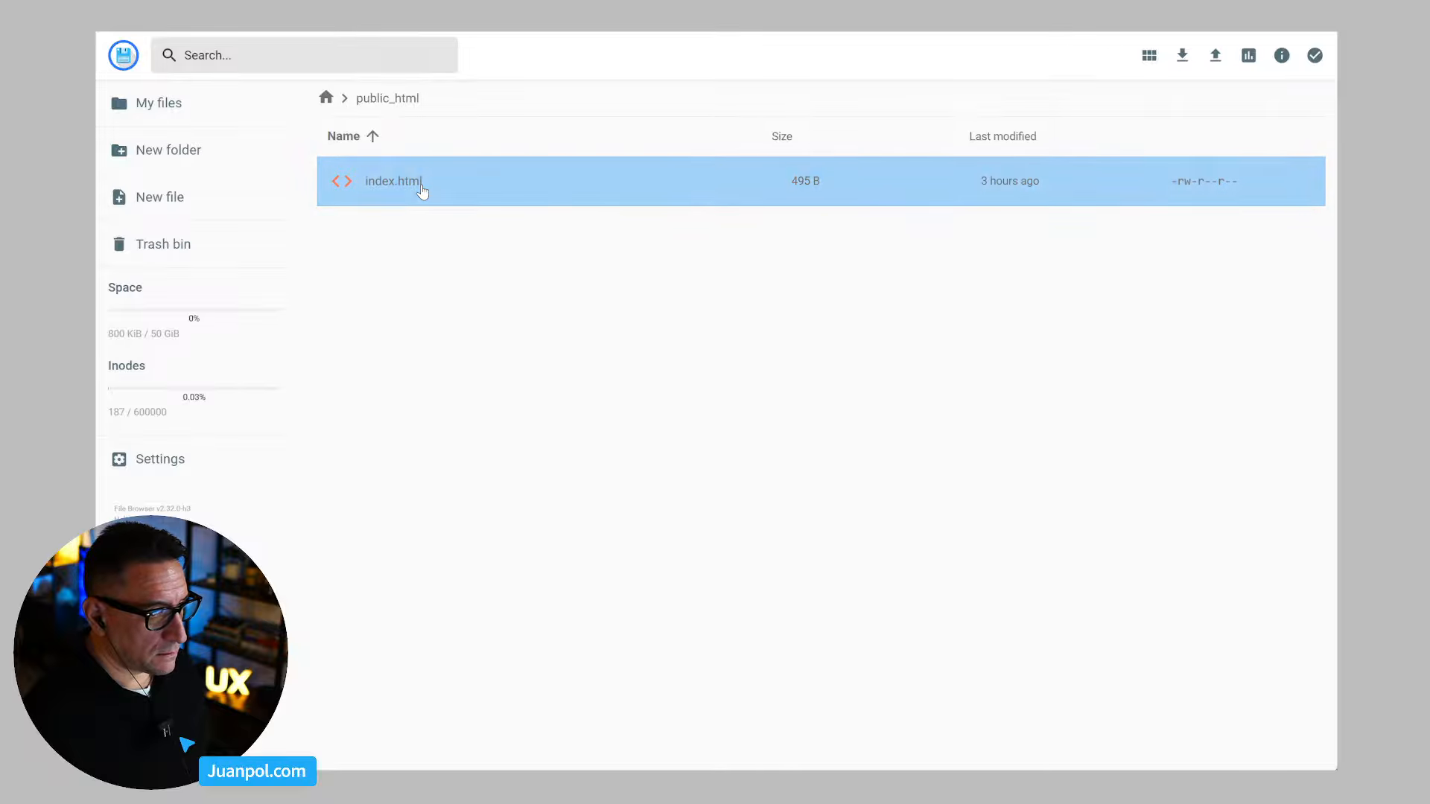
pyautogui.doubleClick(421, 191)
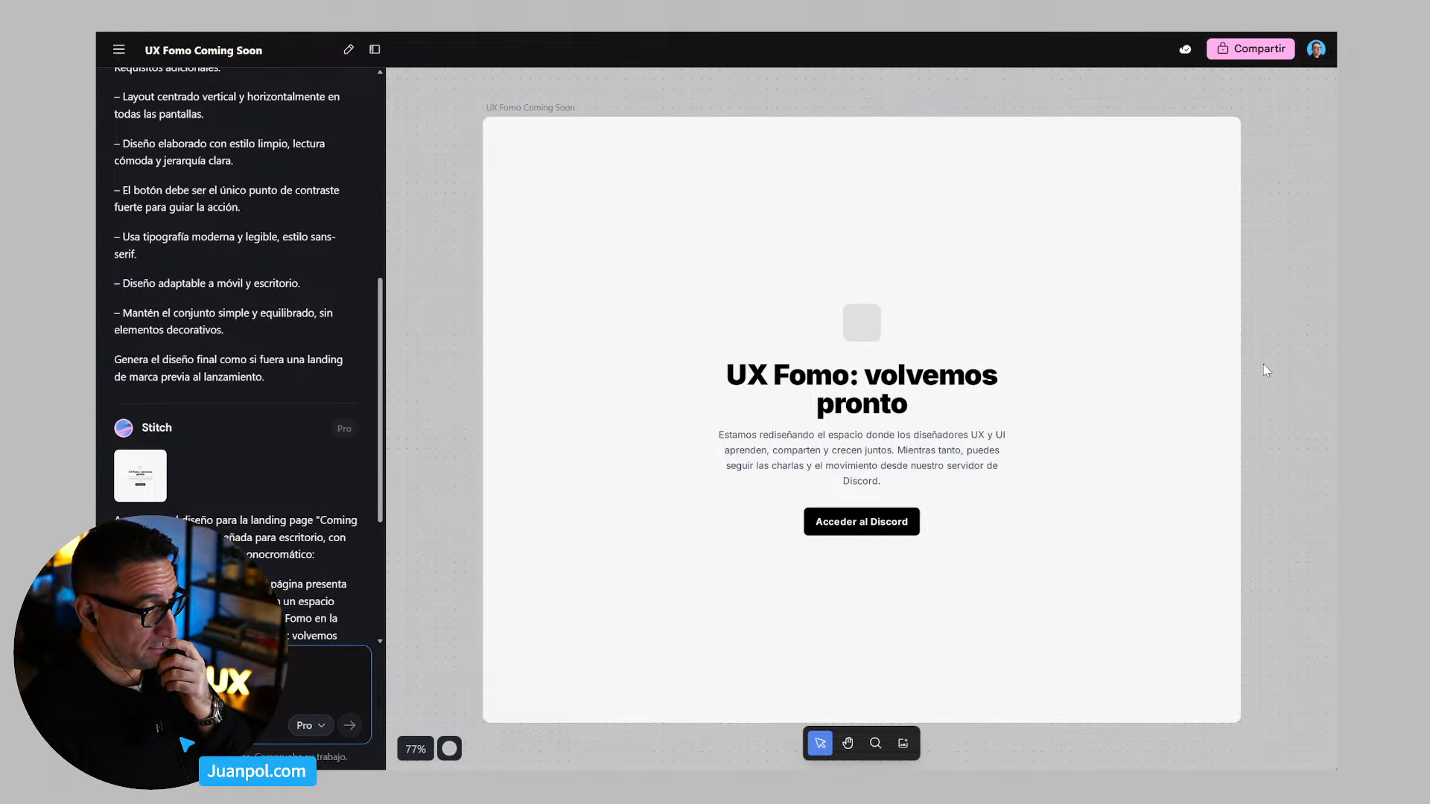
# Step: In Stitch, look through the UX Fomo Coming Soon screen's Preview and More options and check the Compartir proyecto settings without sharing
pyautogui.moveTo(892, 394)
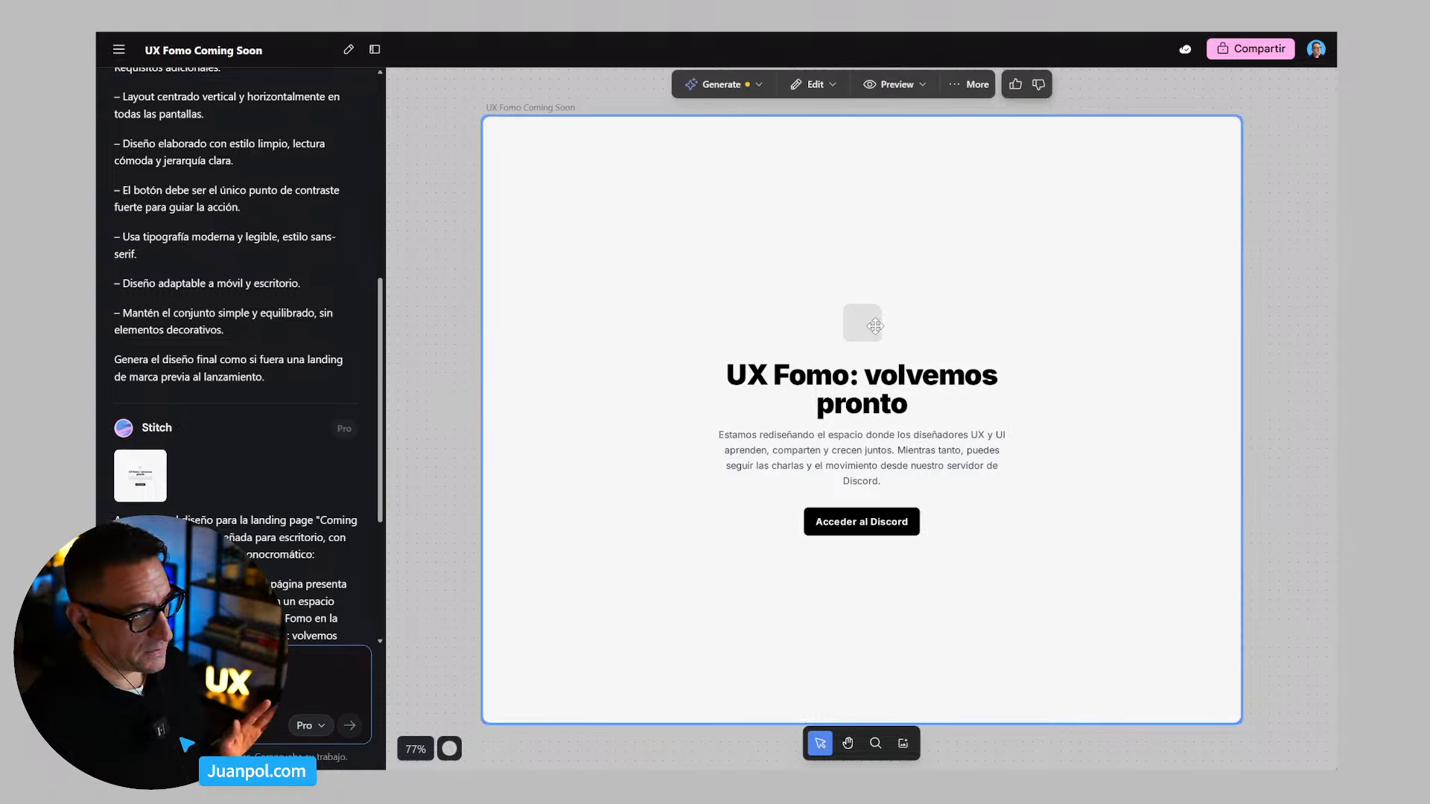
pyautogui.click(968, 84)
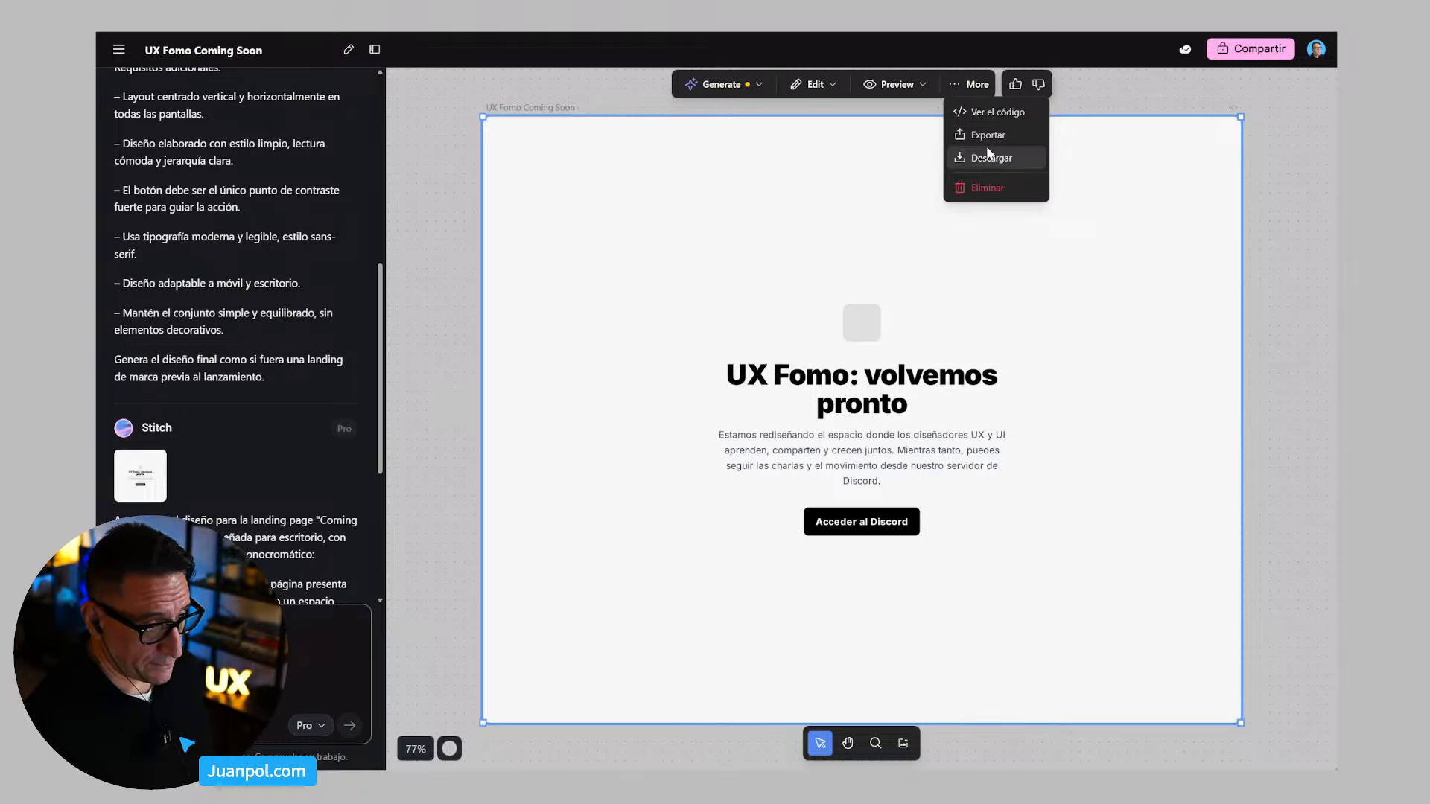
pyautogui.click(1268, 67)
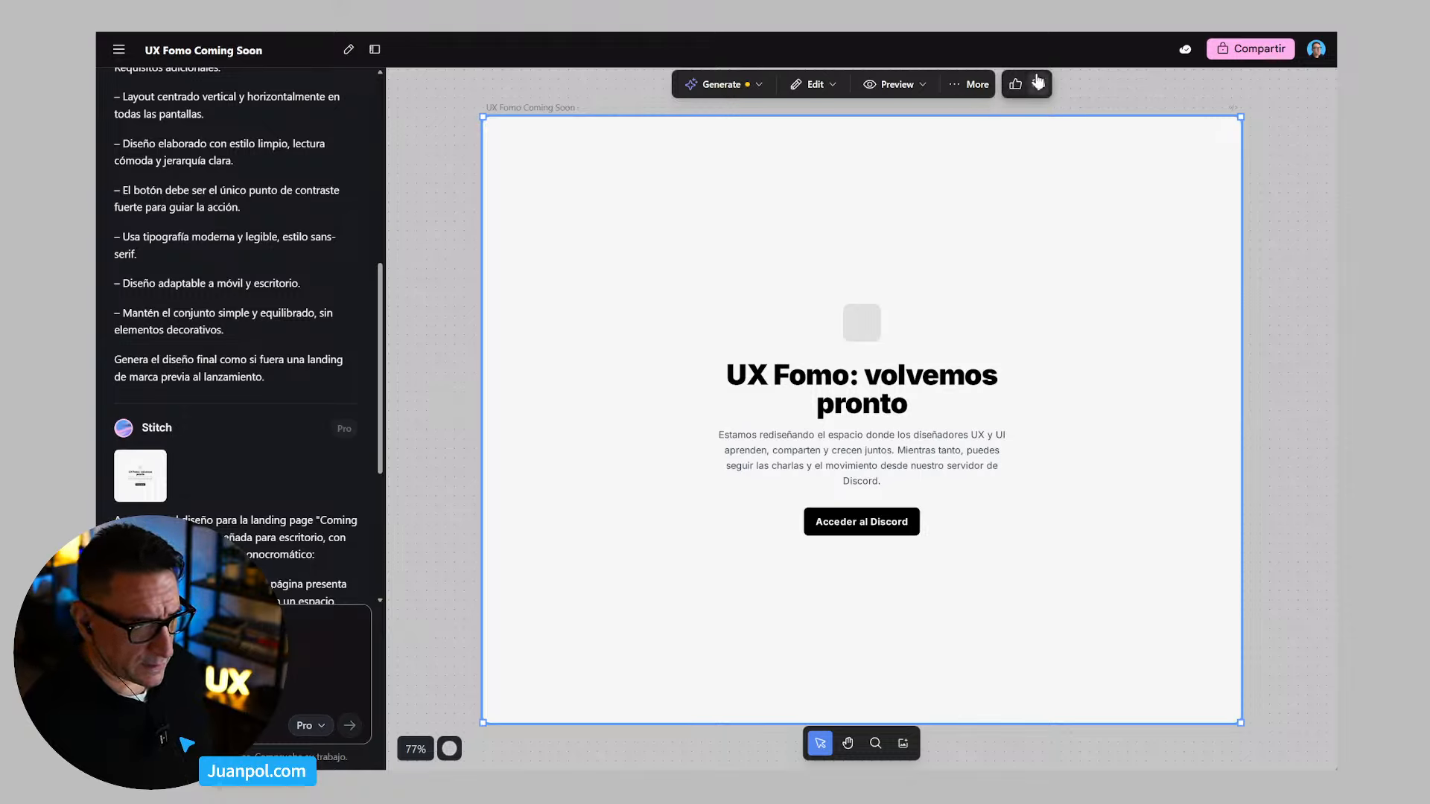
pyautogui.click(896, 84)
pyautogui.click(972, 84)
pyautogui.click(1252, 49)
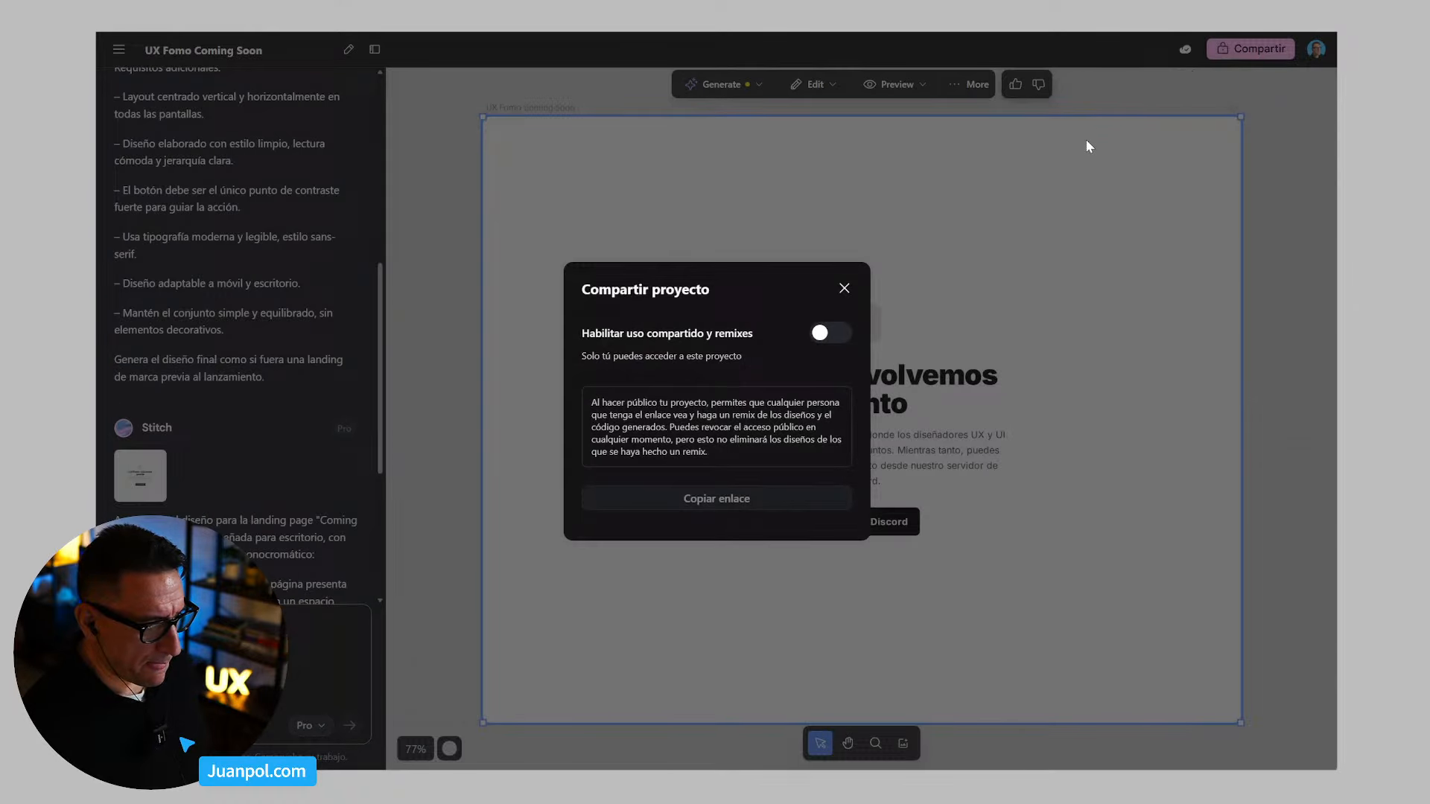
pyautogui.click(844, 288)
# Step: Look through the Generate, Preview, More and Edit options available for the UX Fomo Coming Soon screen
pyautogui.click(758, 86)
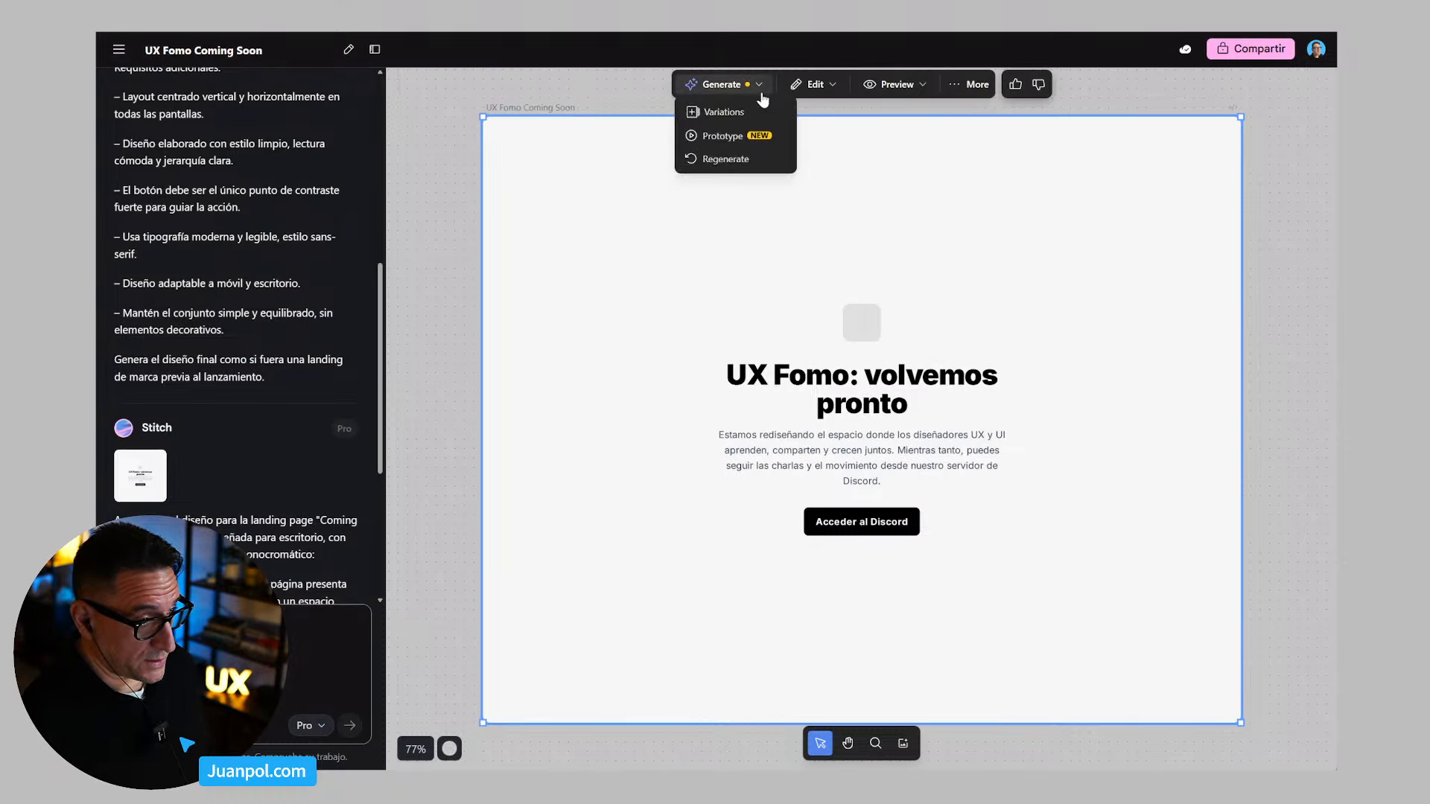
pyautogui.click(923, 85)
pyautogui.click(977, 86)
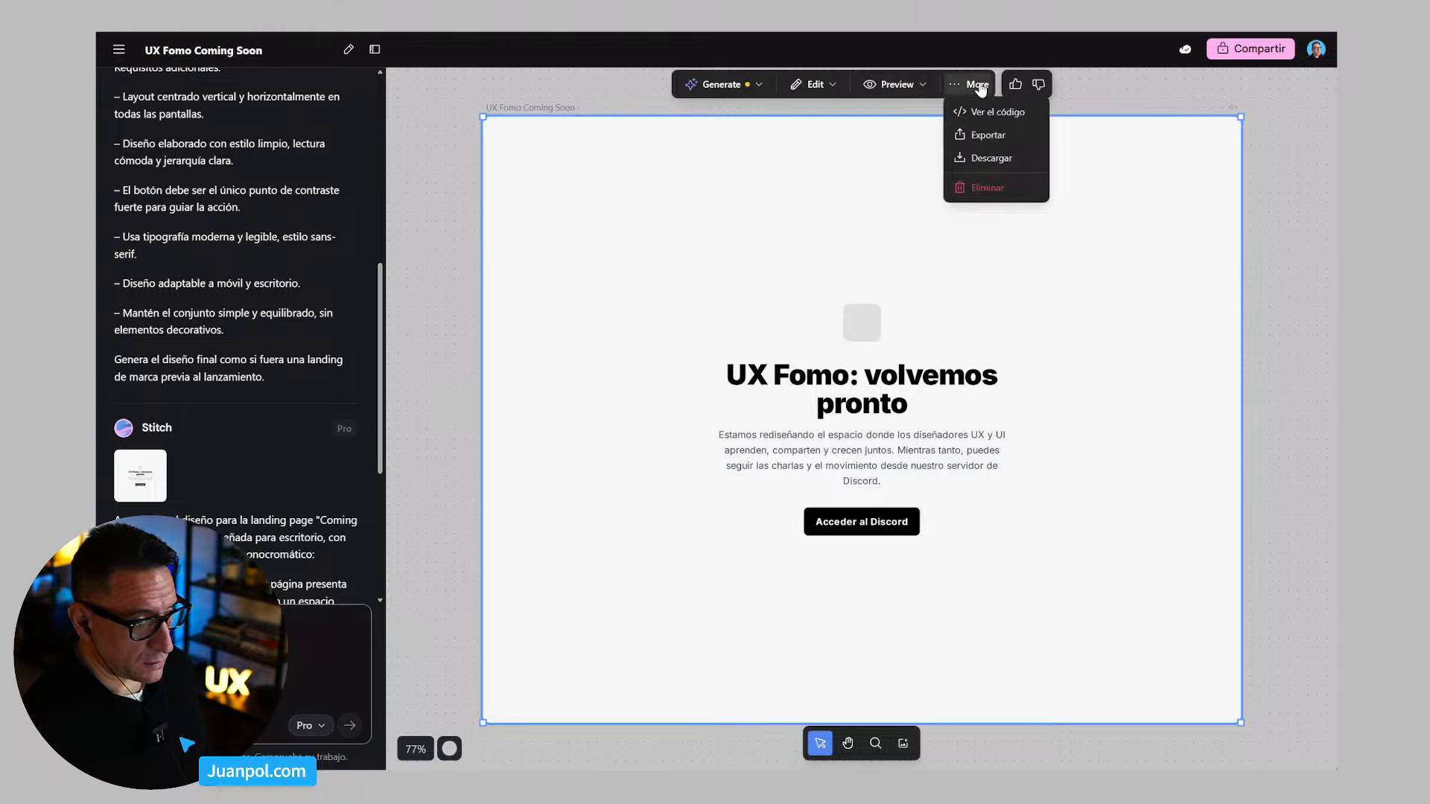
pyautogui.click(1096, 182)
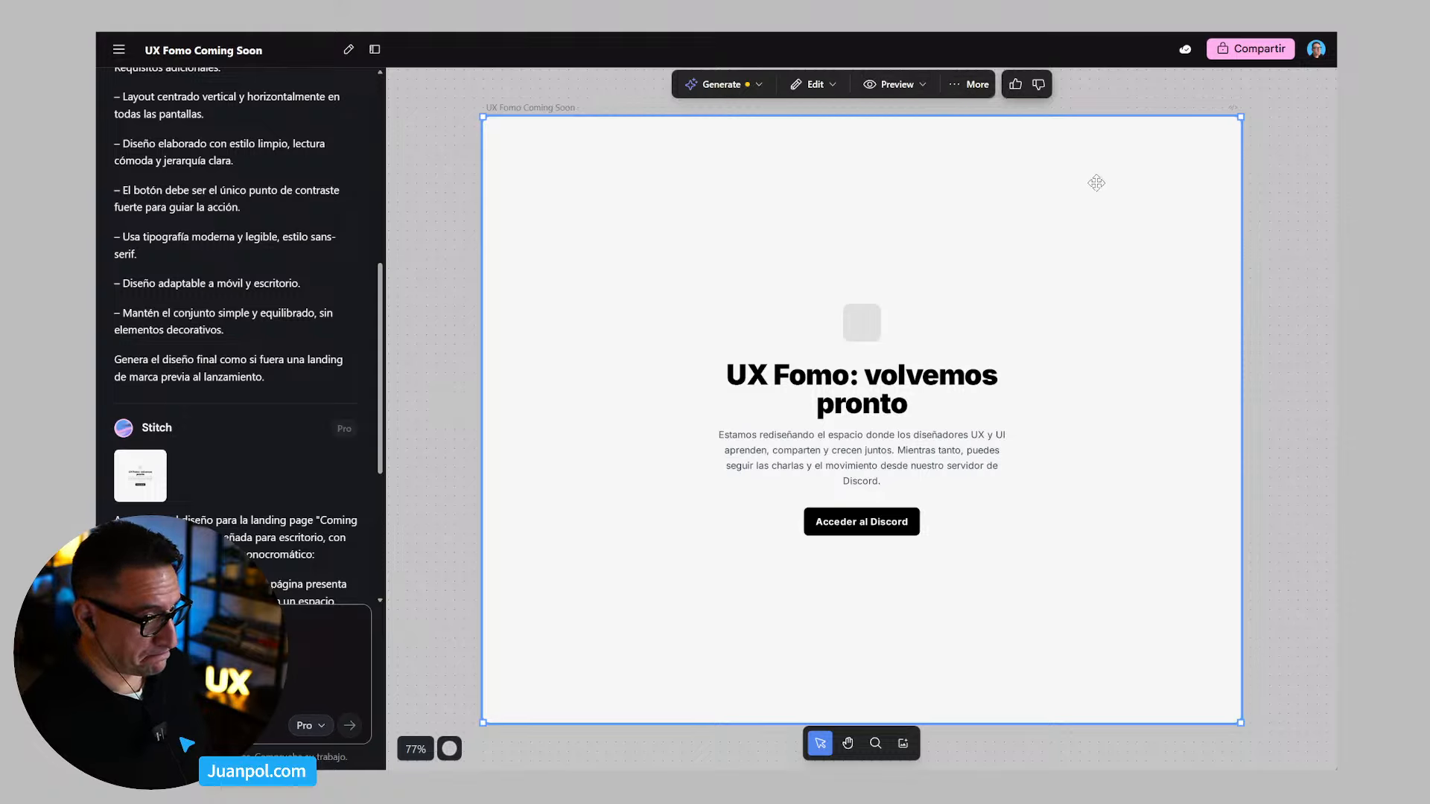
pyautogui.click(1281, 181)
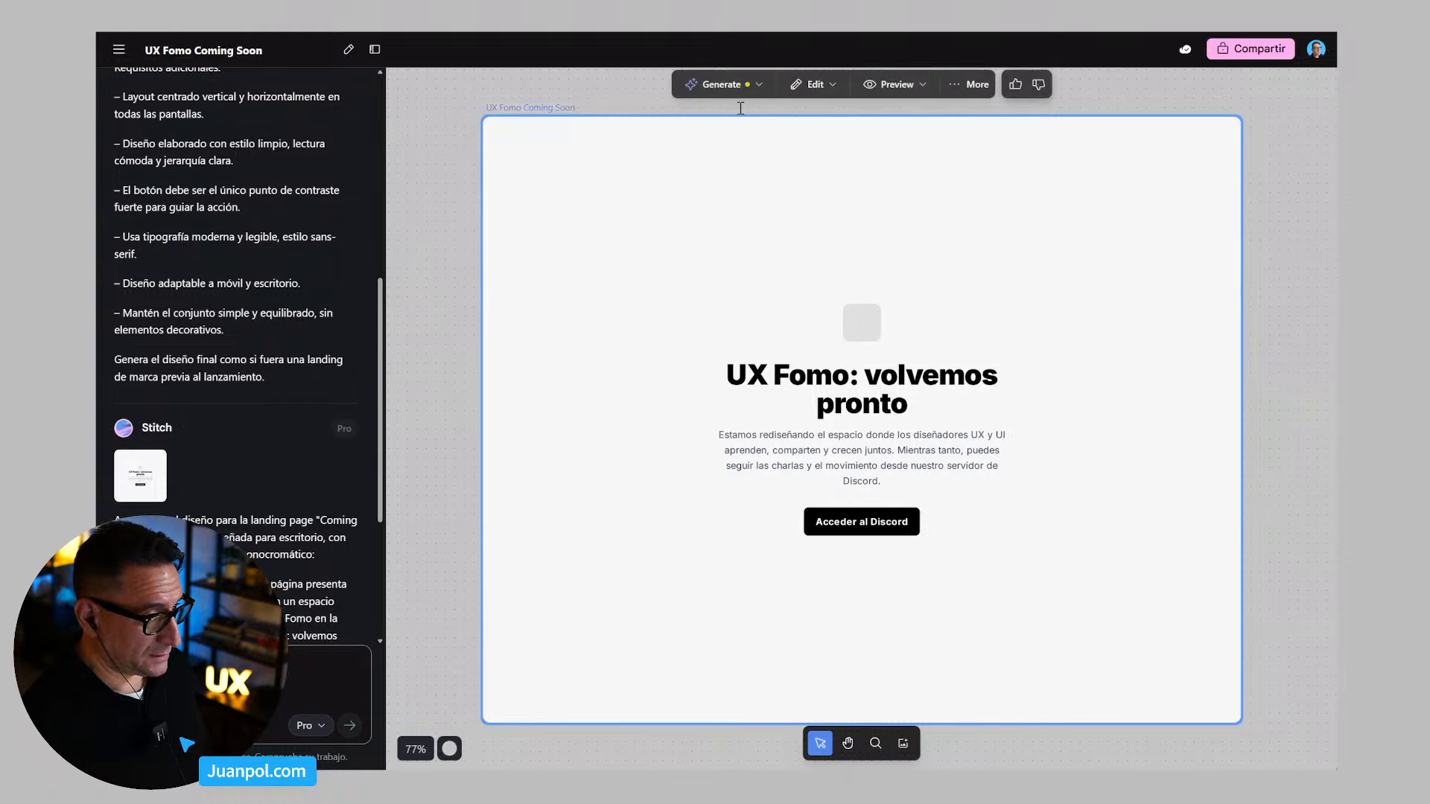
pyautogui.click(751, 86)
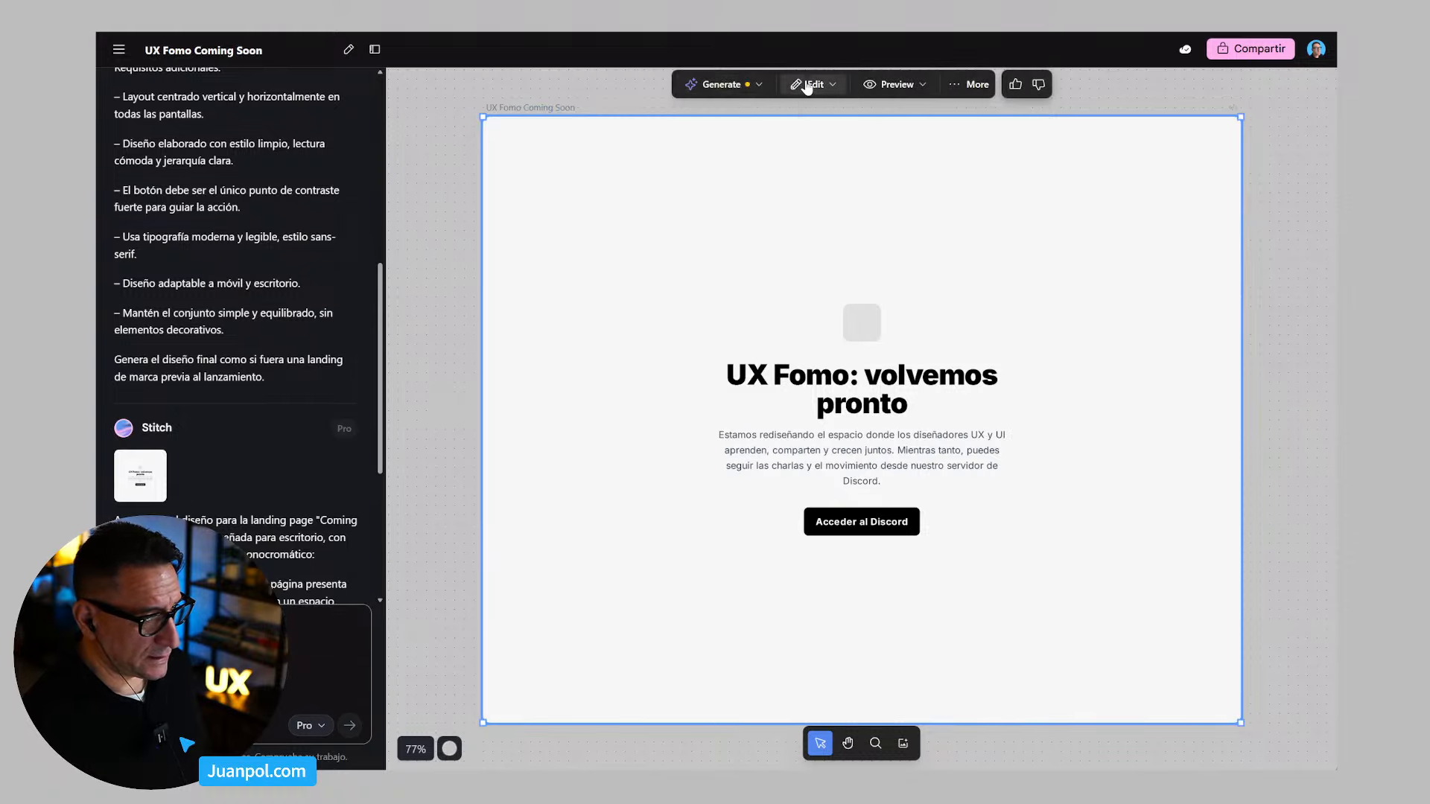
pyautogui.click(836, 86)
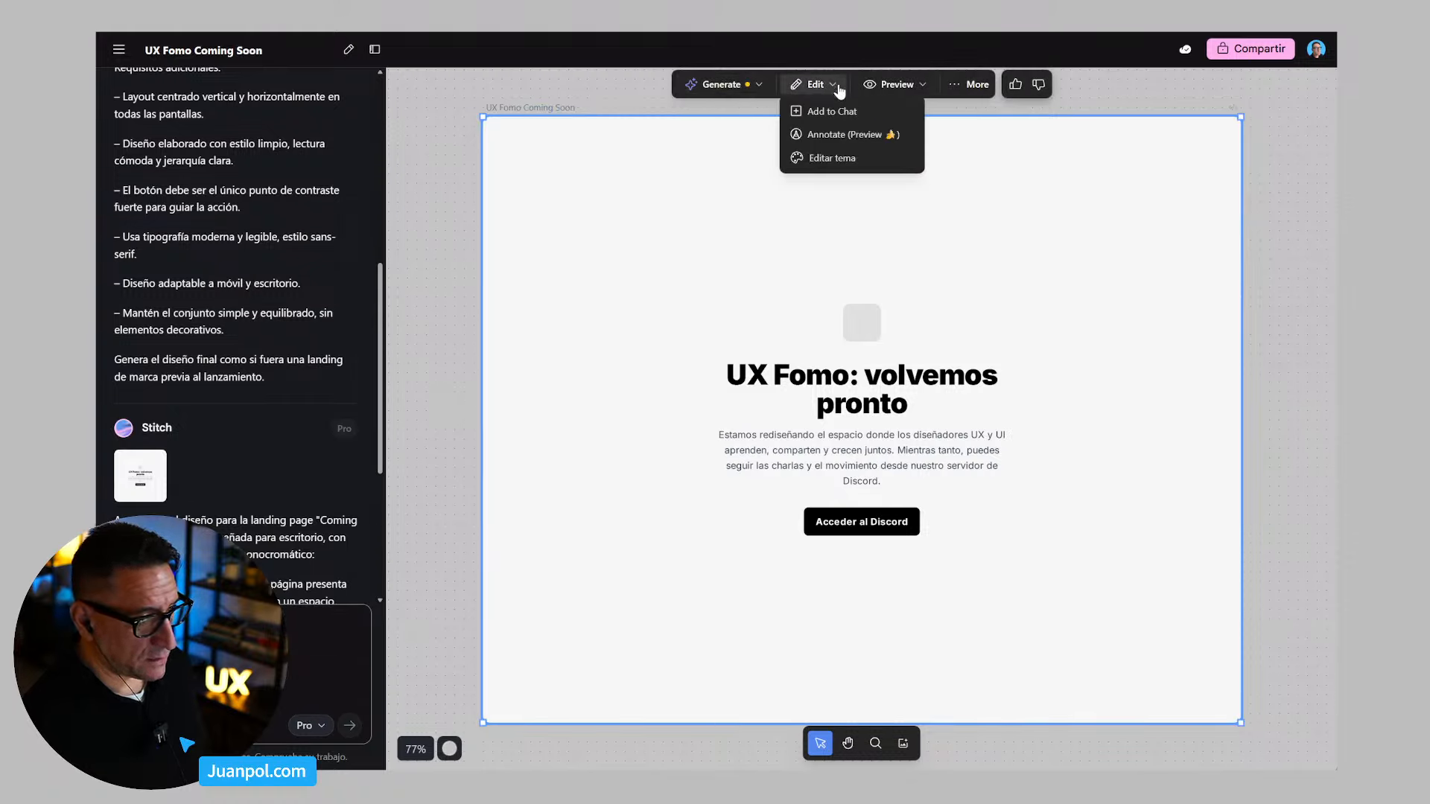
# Step: Export the UX Fomo Coming Soon screen to AI Studio, build the app from the prefilled prompt and widen the preview area
pyautogui.click(976, 87)
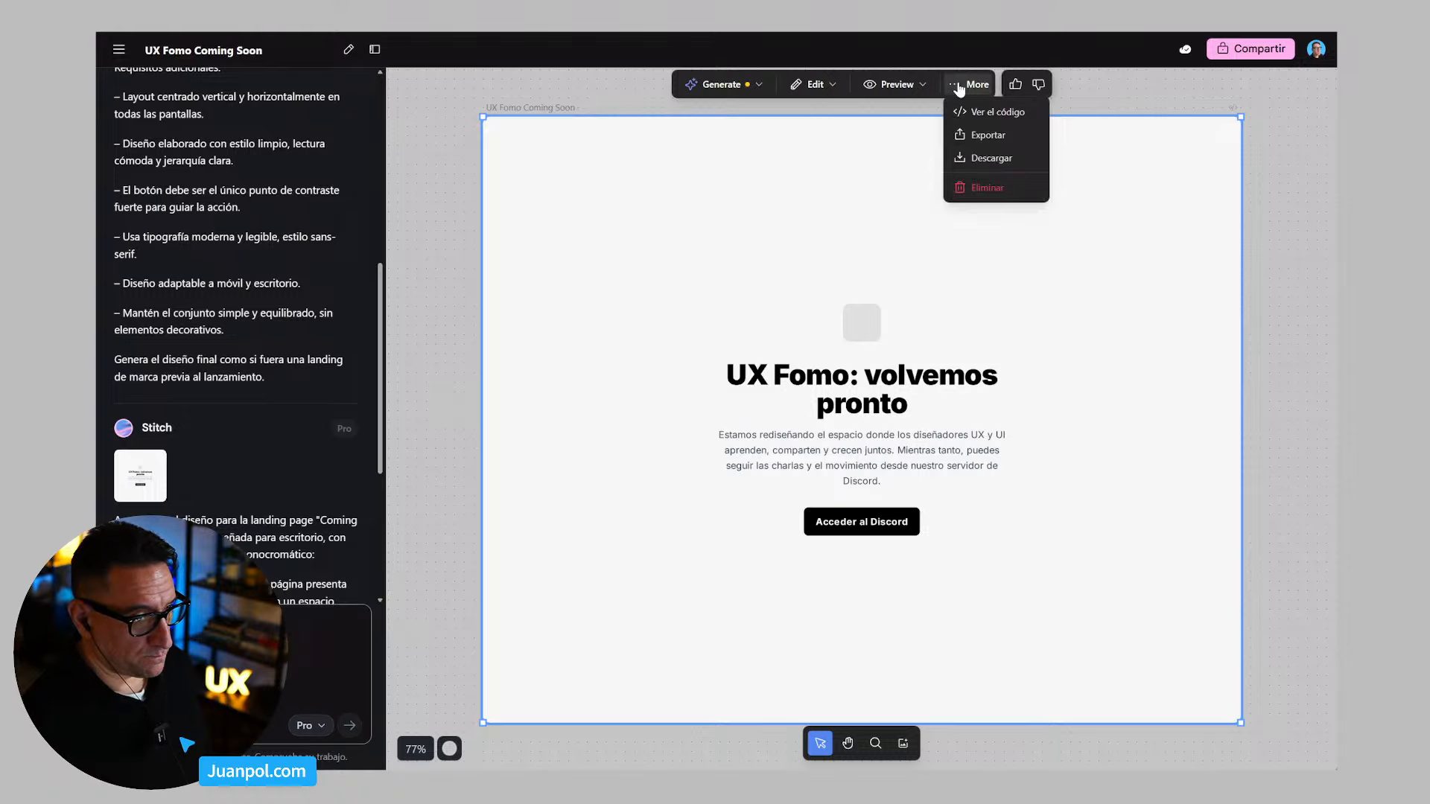
pyautogui.click(998, 134)
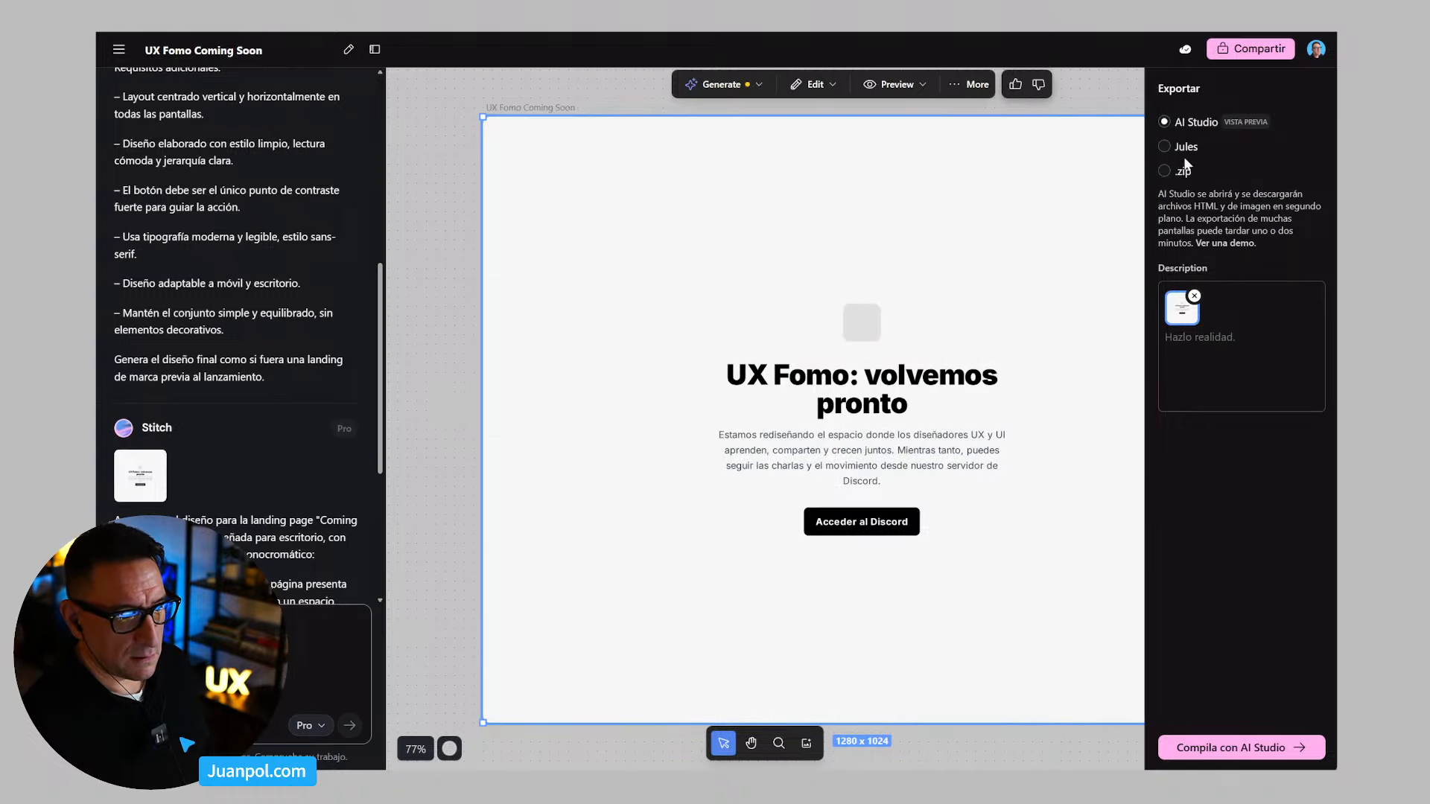
pyautogui.click(1225, 751)
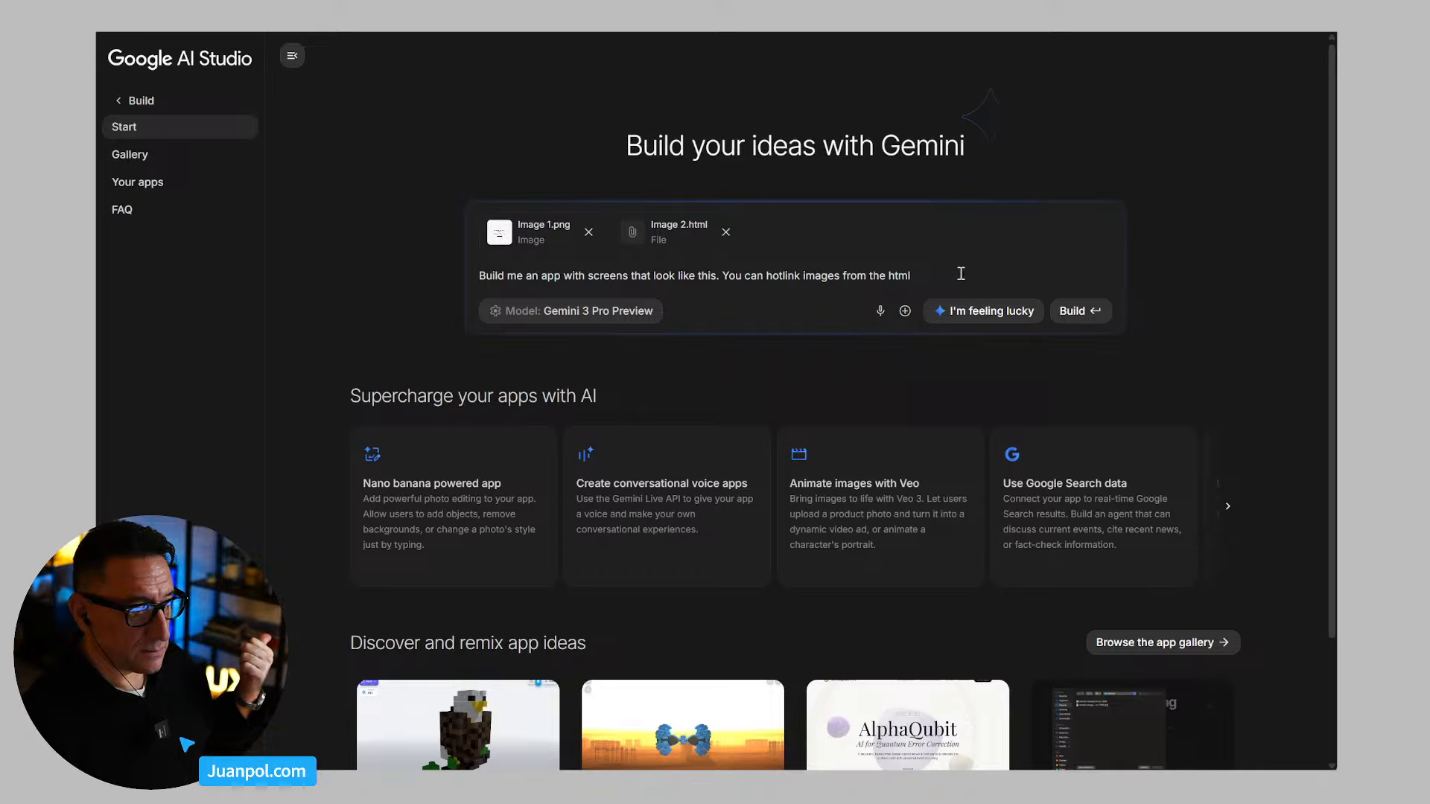
pyautogui.click(1069, 315)
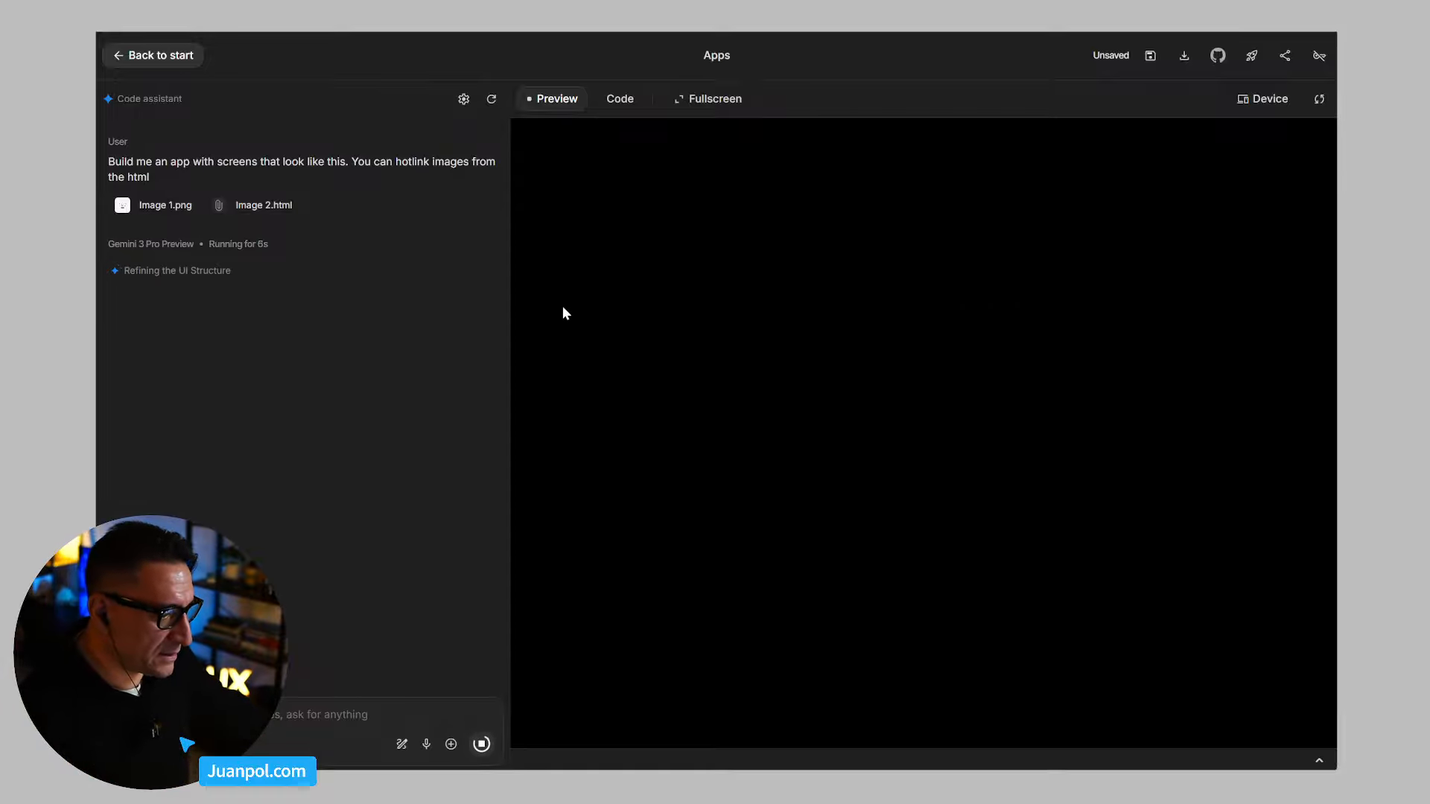
pyautogui.moveTo(508, 312); pyautogui.dragTo(383, 311)
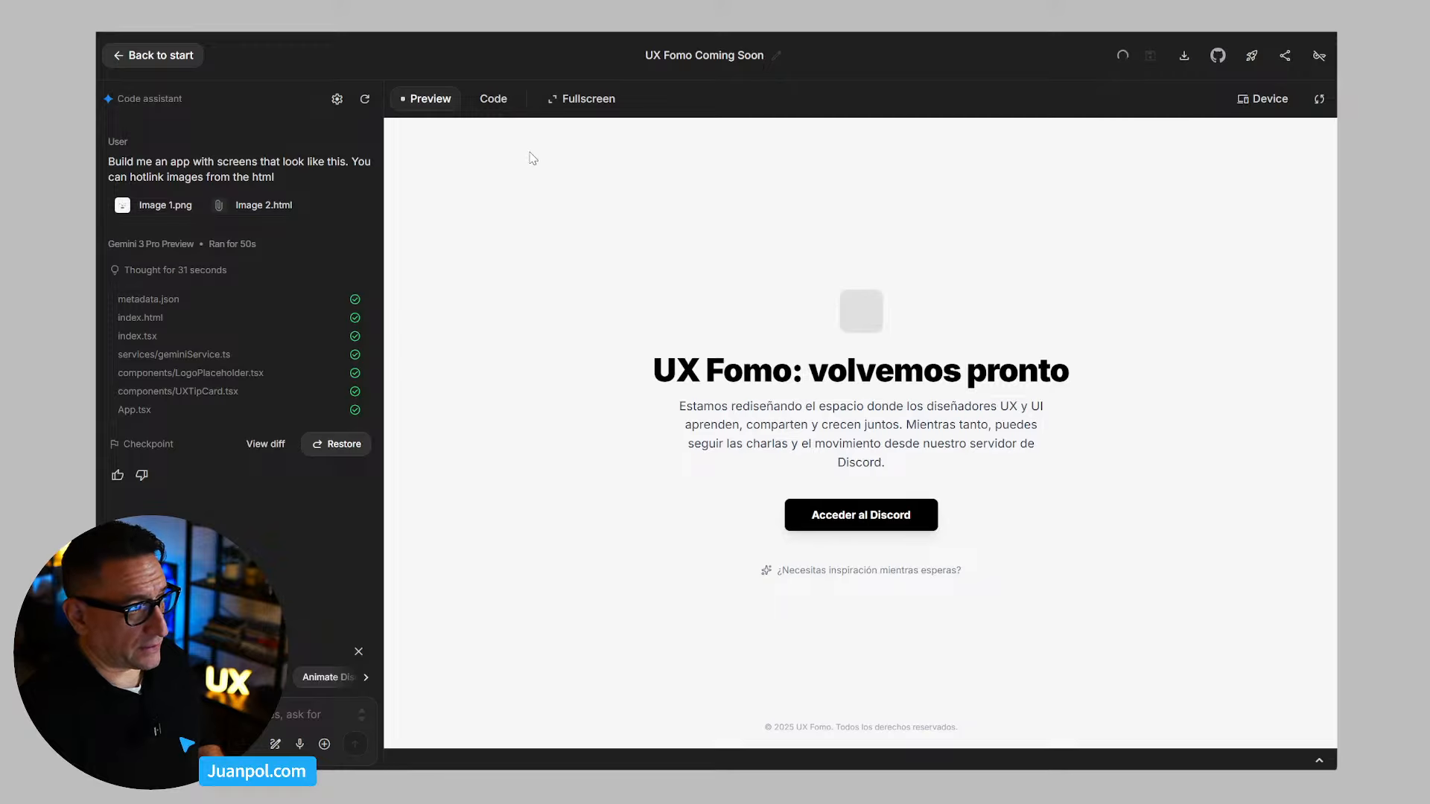
# Step: Preview the generated UX Fomo Coming Soon app at Tablet and Mobile device sizes
pyautogui.click(1266, 99)
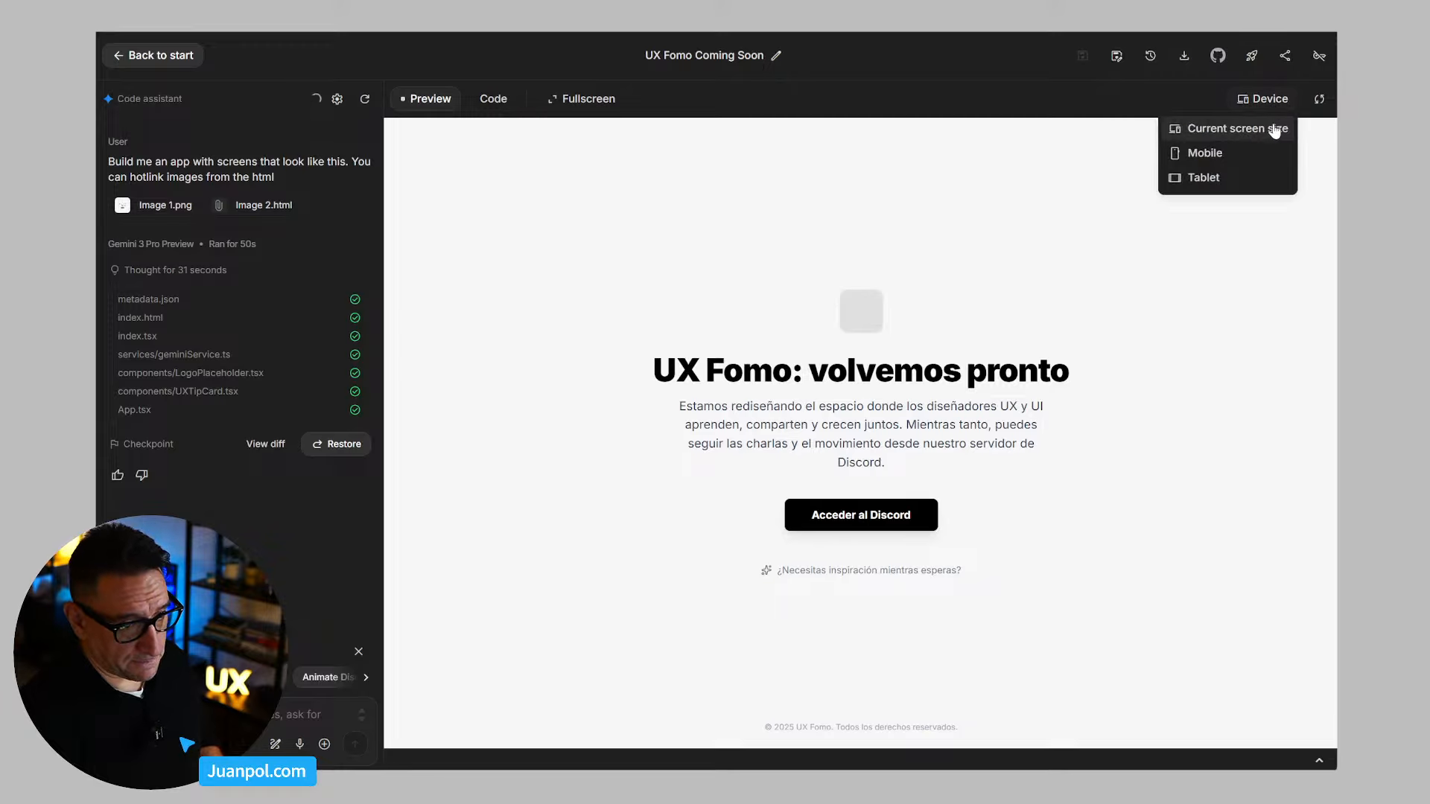
pyautogui.click(1222, 178)
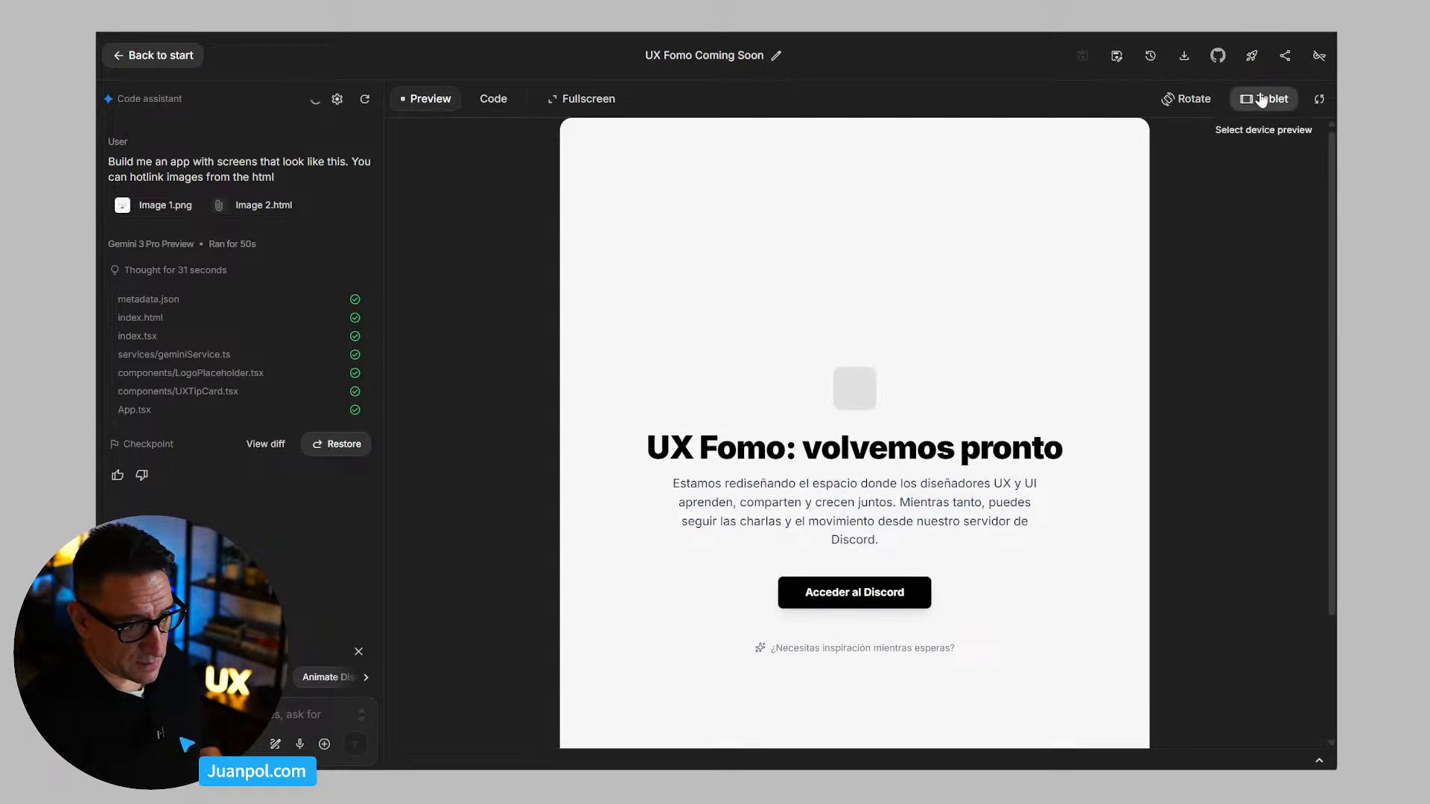
pyautogui.click(1263, 99)
pyautogui.click(1223, 155)
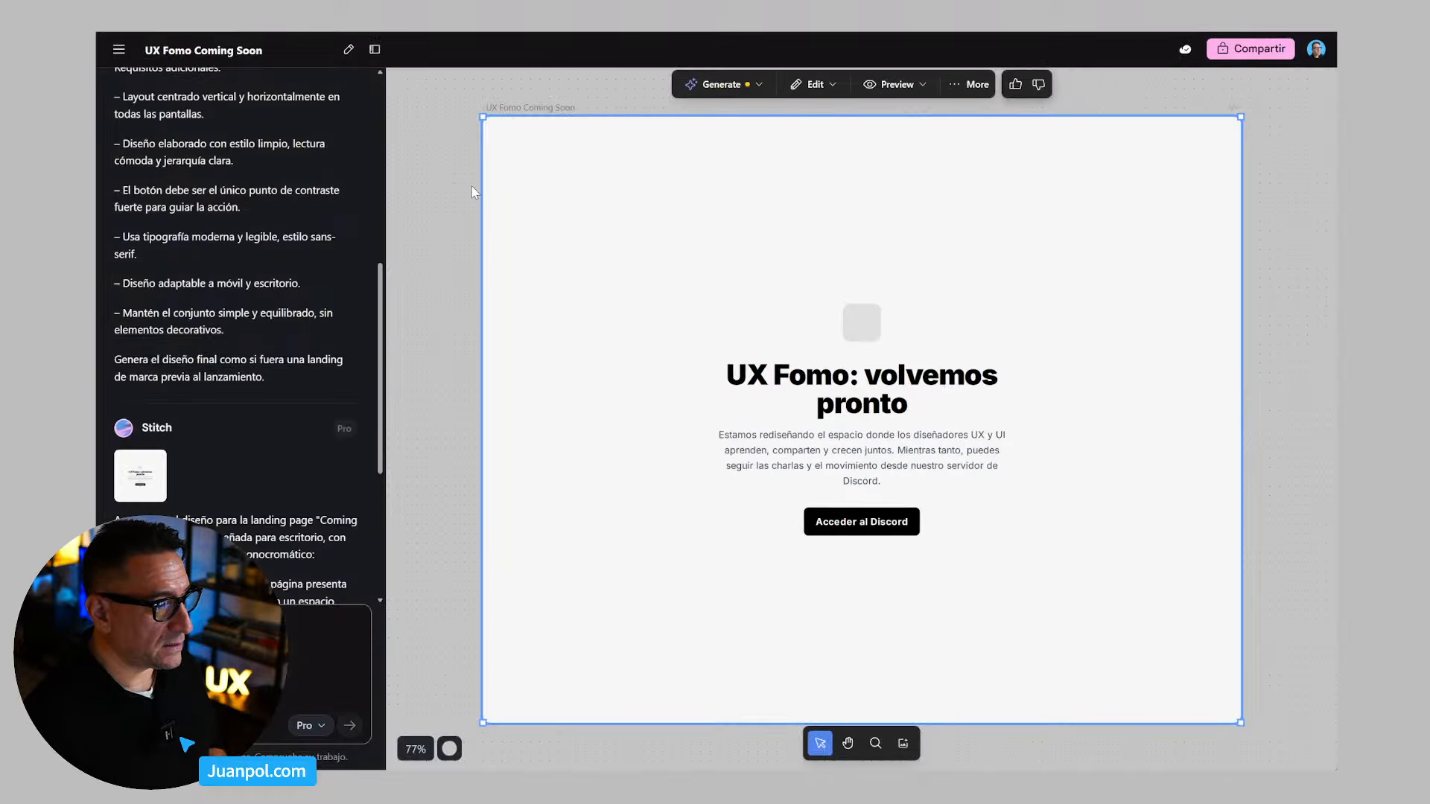
# Step: From Stitch's list of all projects, generate a new Web design in Rapid mode with the copied HTML and Tailwind CSS 4.x landing page prompt
pyautogui.click(449, 186)
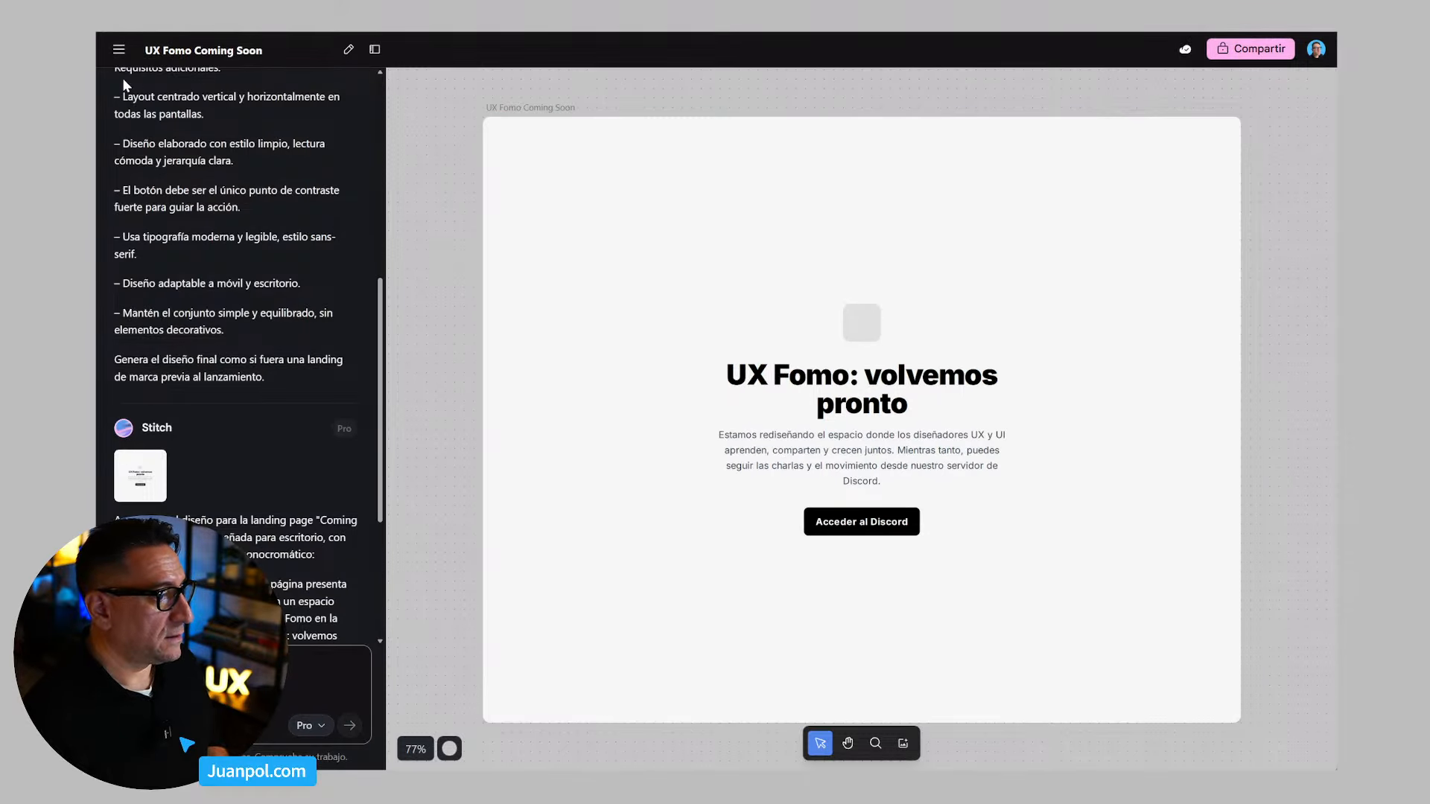
pyautogui.click(120, 51)
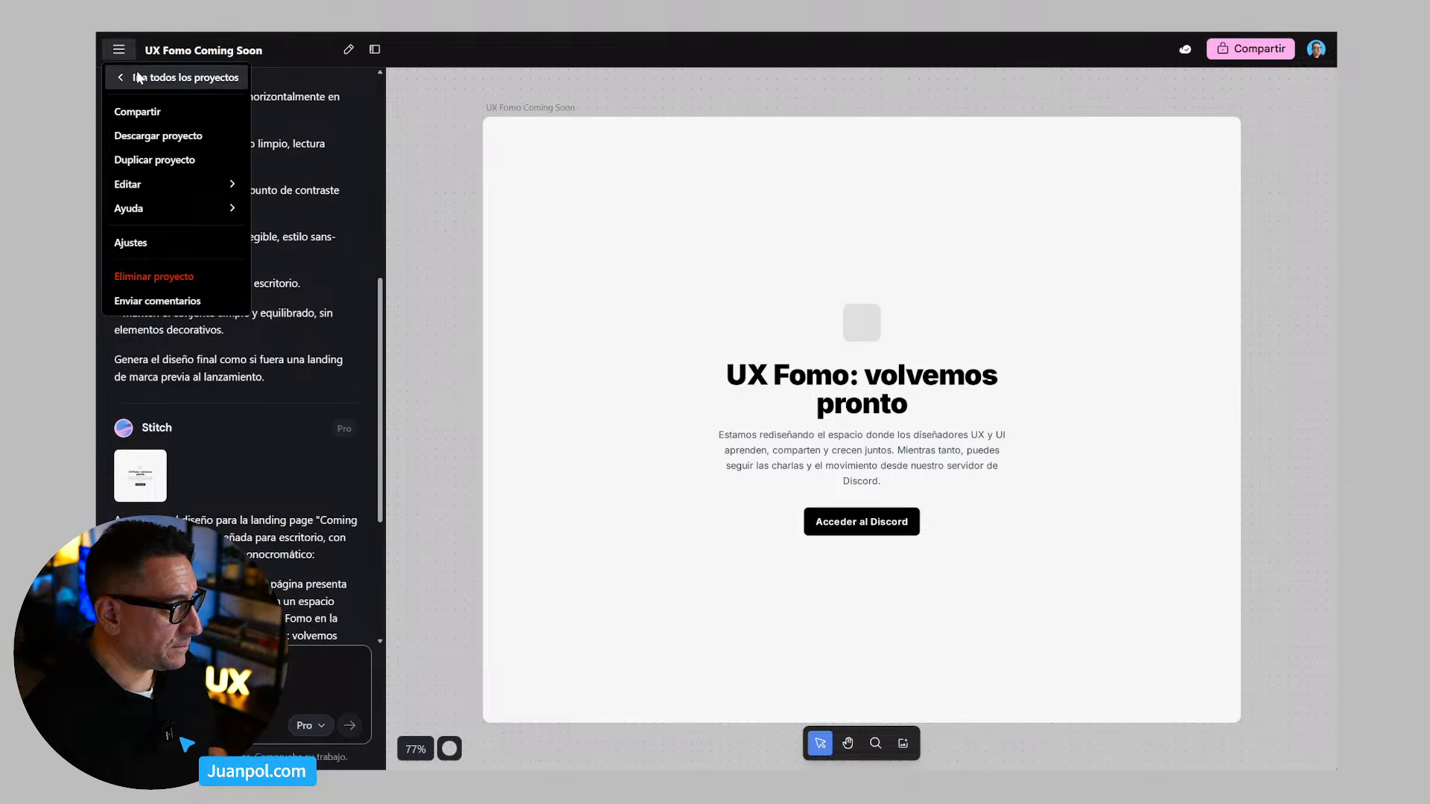
pyautogui.click(137, 73)
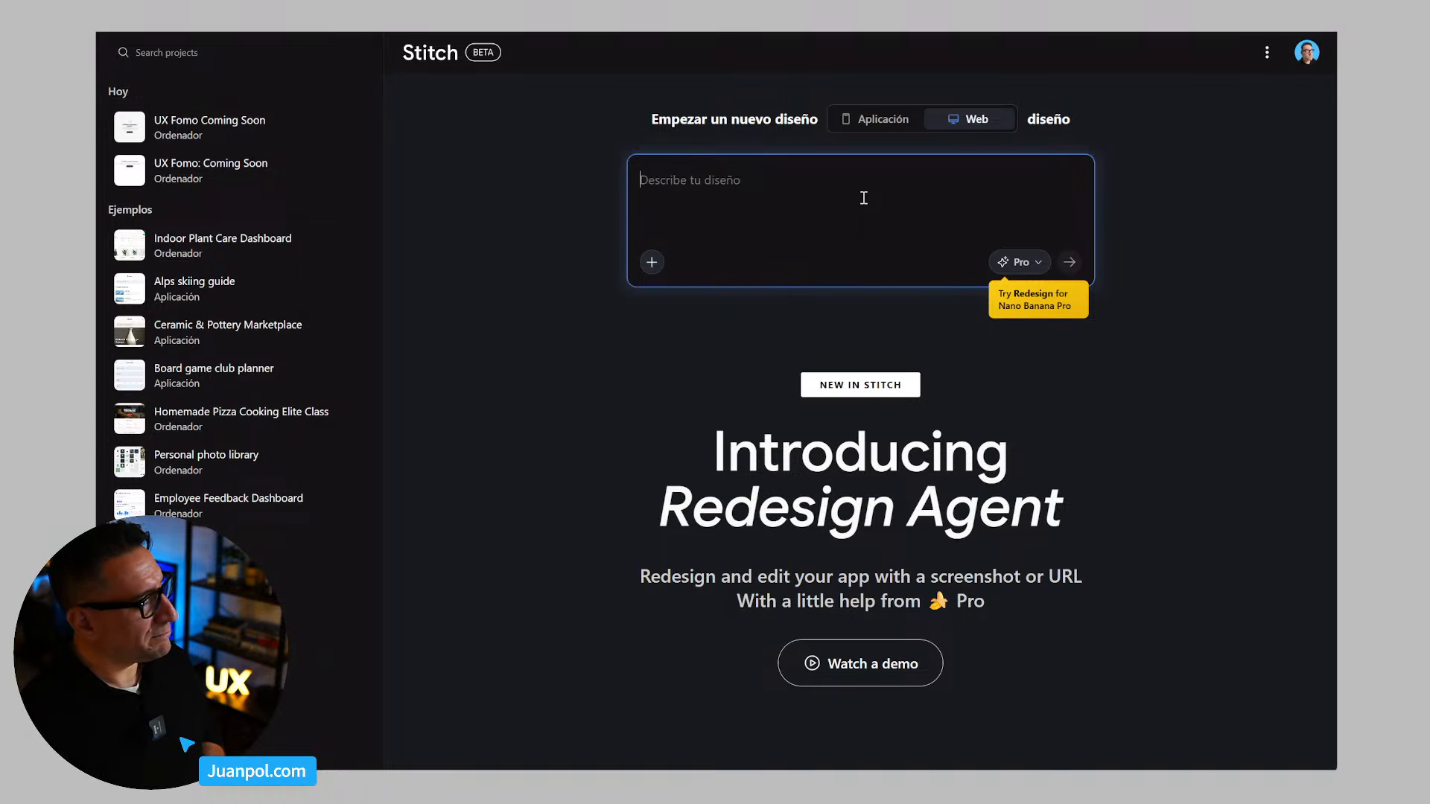
pyautogui.hotkey('ctrl', 'v')
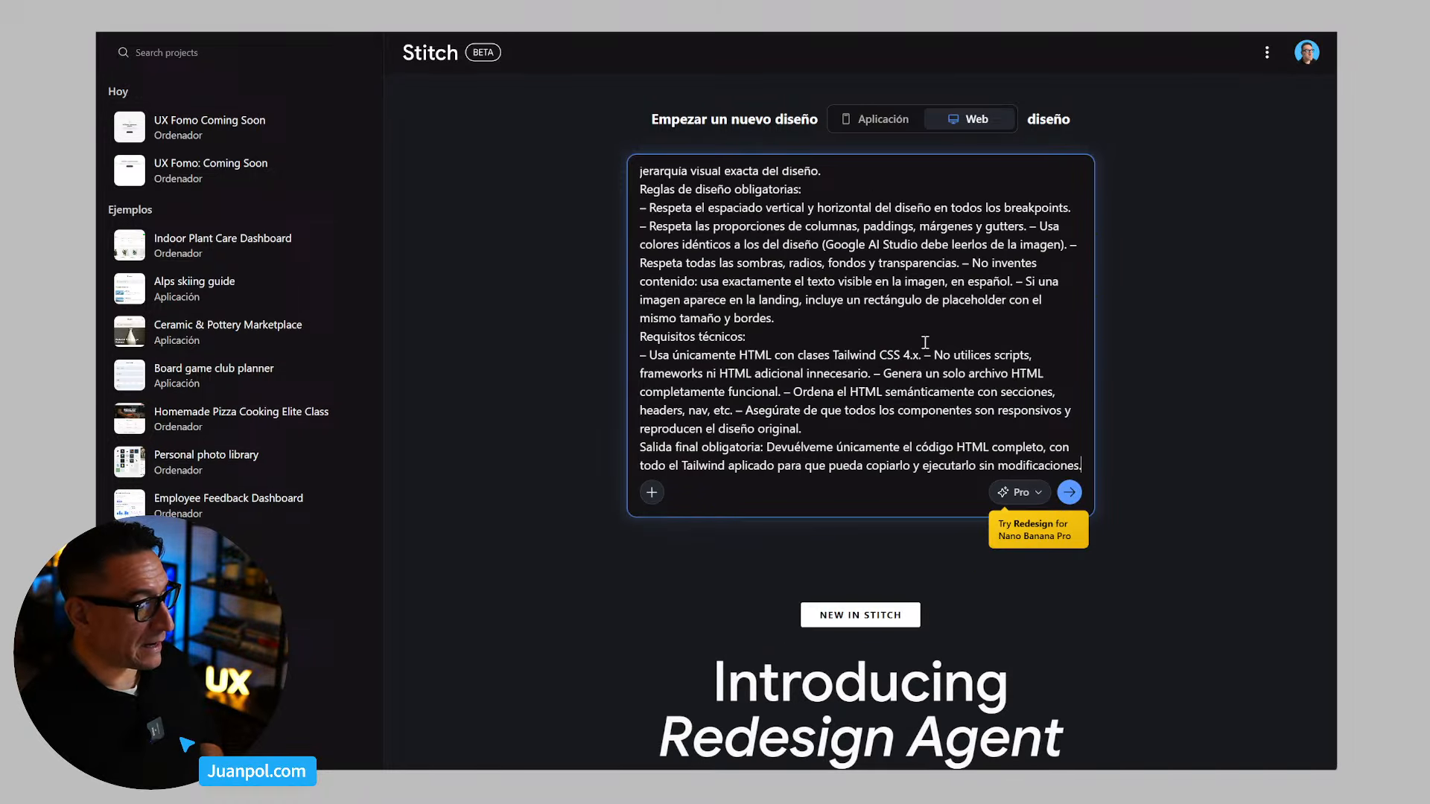
pyautogui.click(1020, 498)
pyautogui.click(1052, 525)
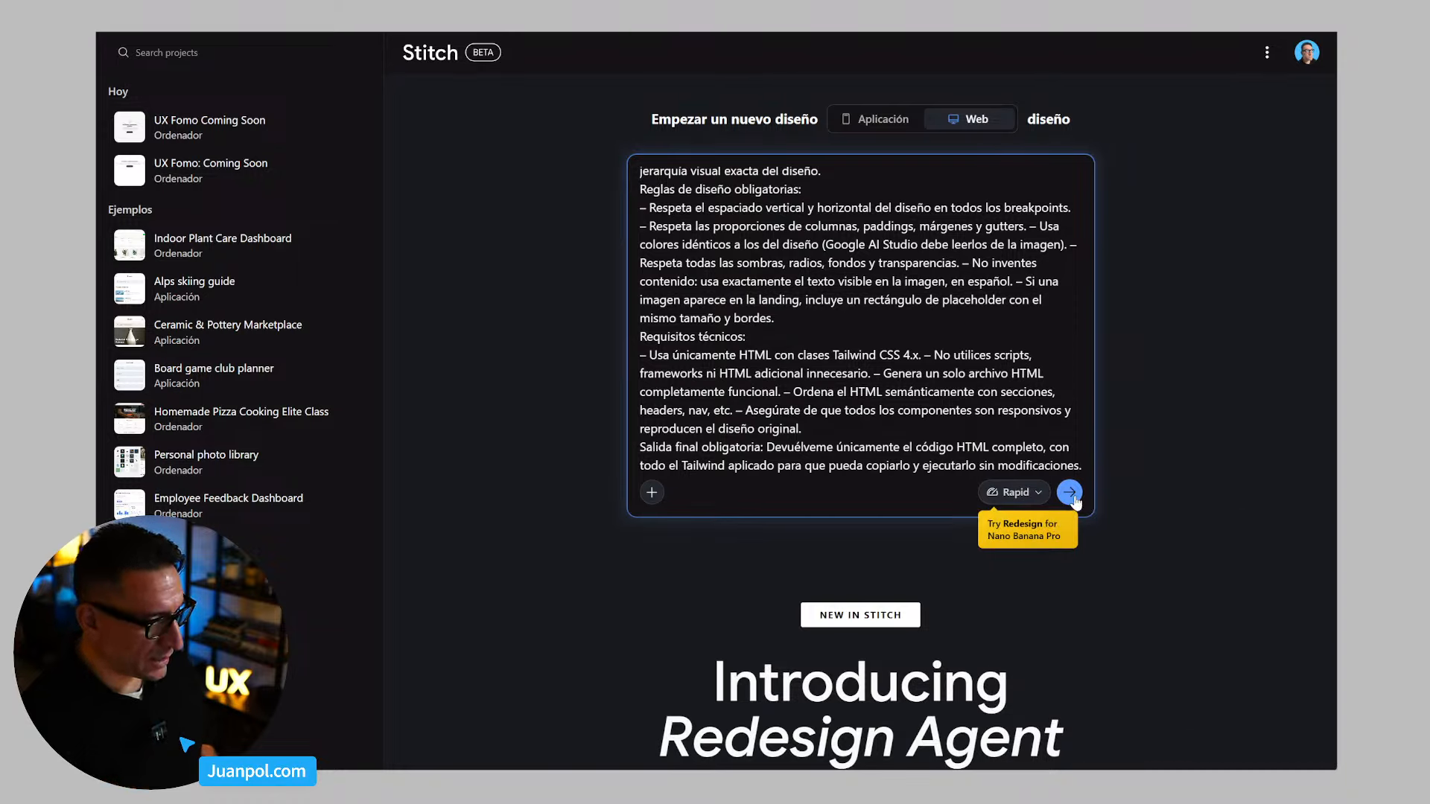
pyautogui.click(1070, 493)
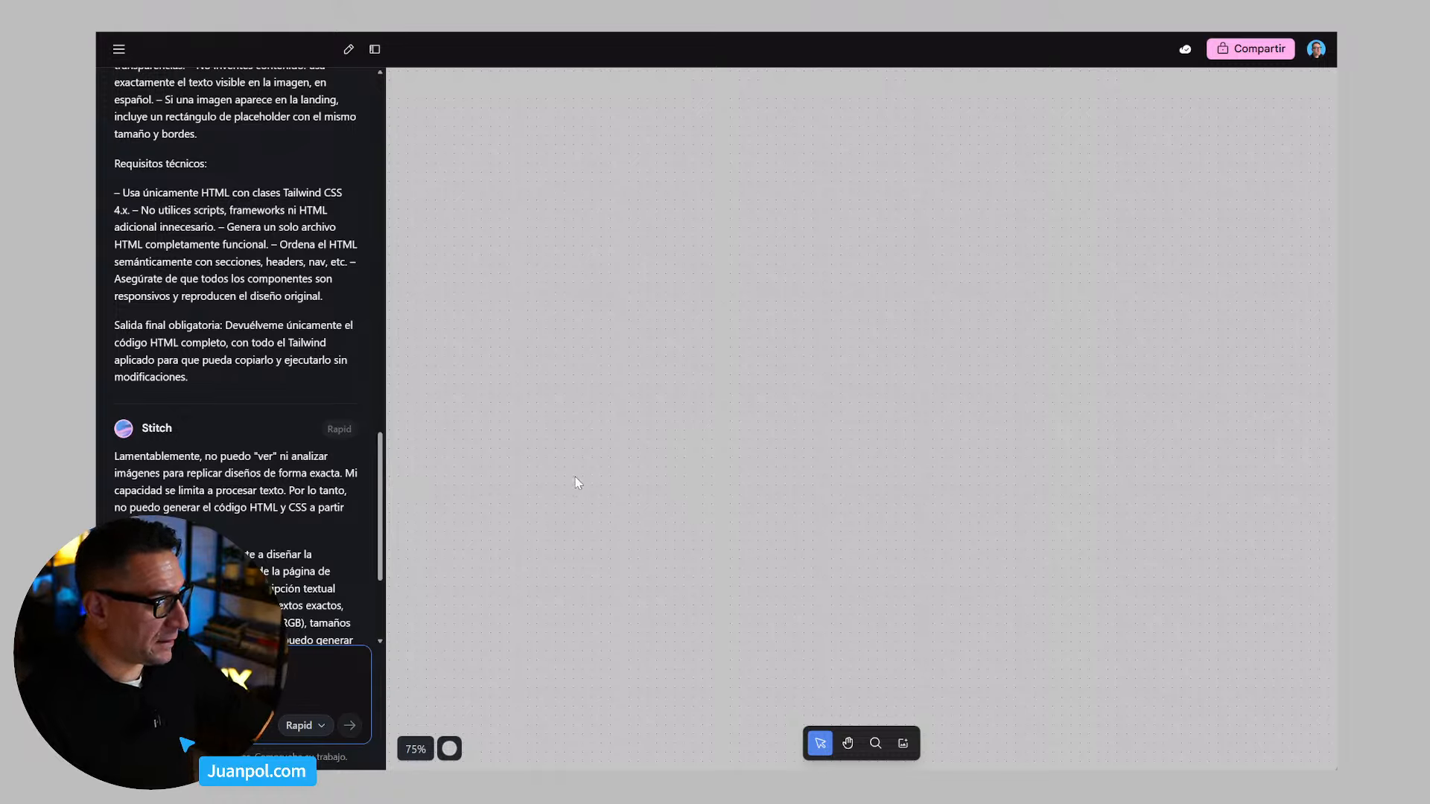
# Step: Accept the suggested reply "Sí, genera la landing page con la descripción de texto" and read through the HTML and section summary Stitch returns
pyautogui.scroll(-1, 320, 520)
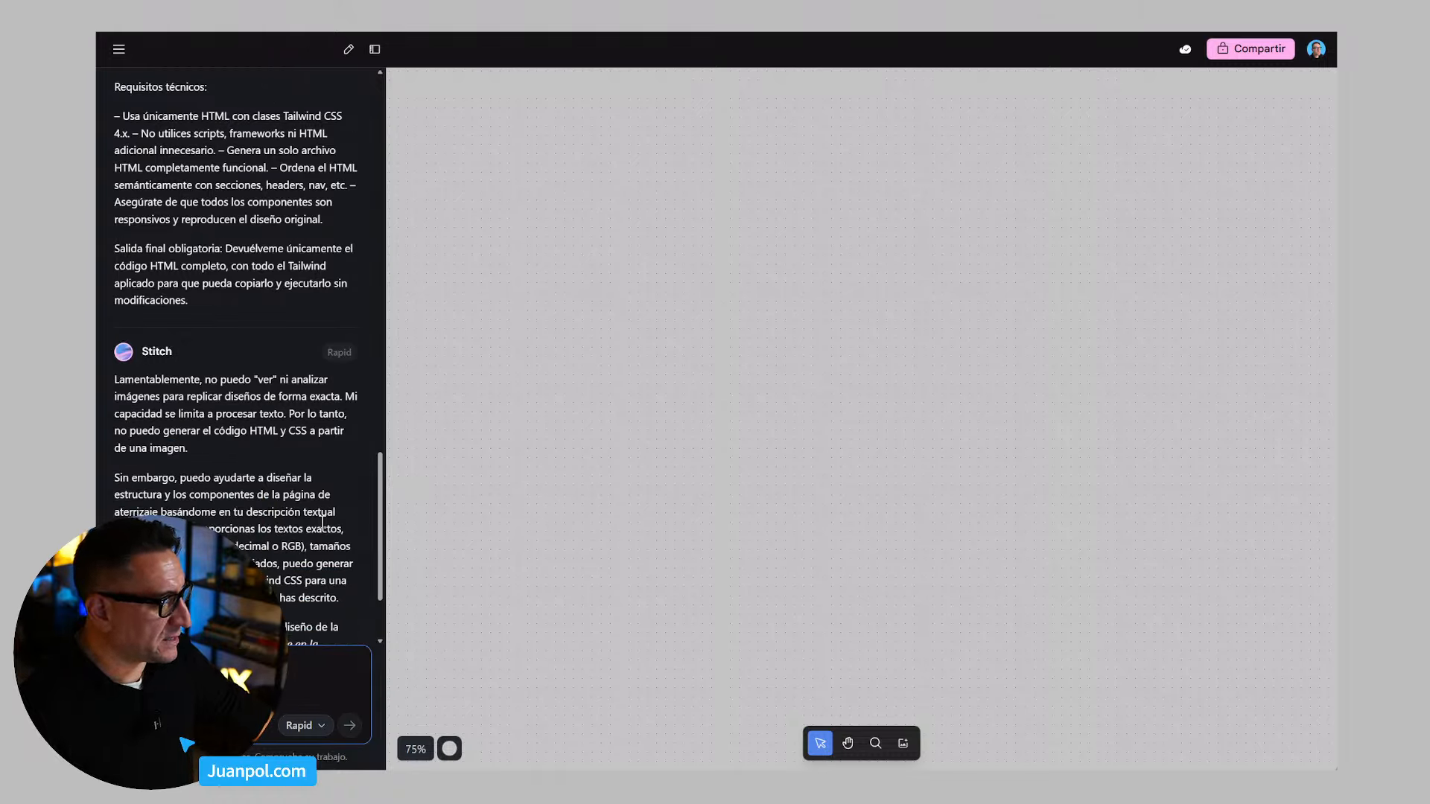
pyautogui.scroll(-2, 322, 522)
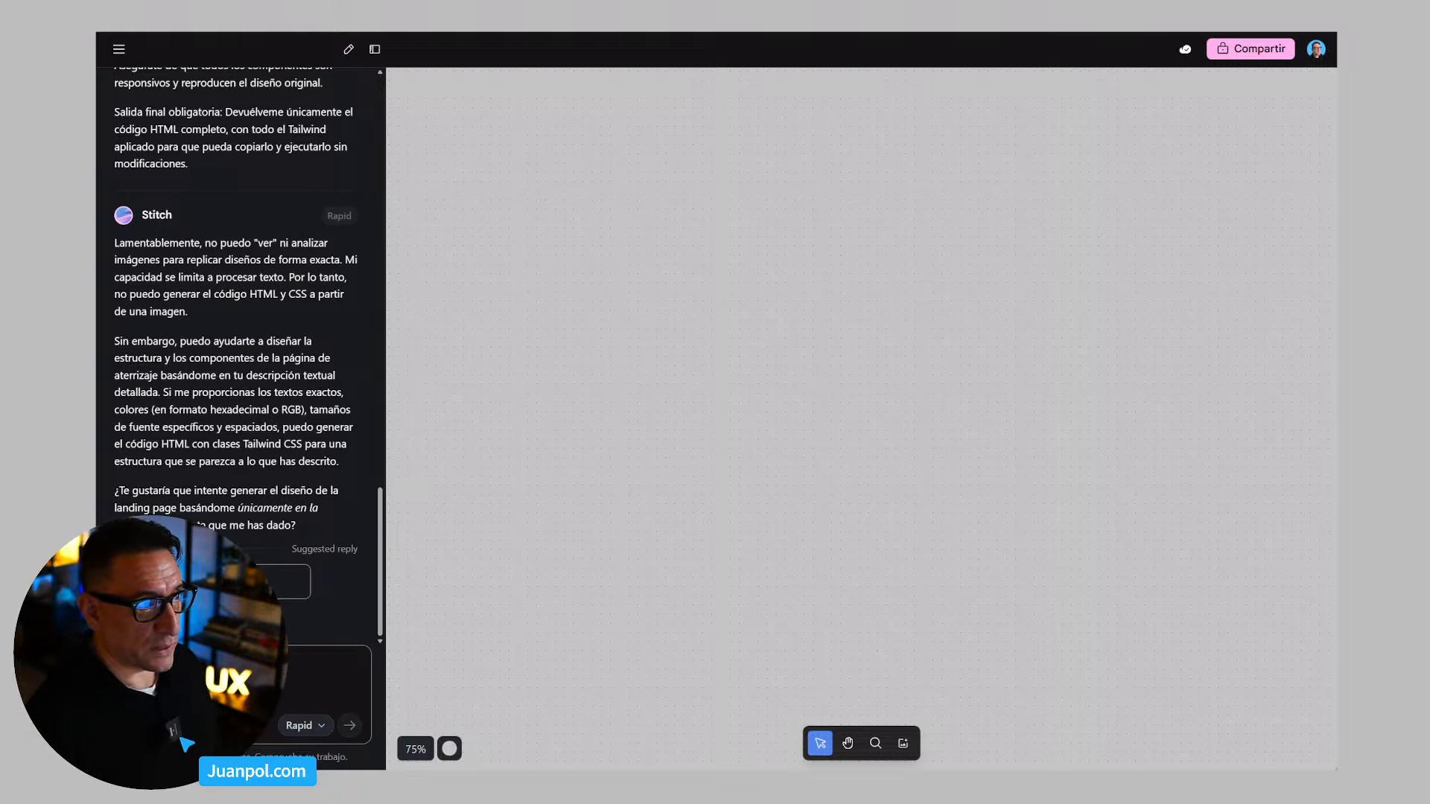
pyautogui.click(213, 582)
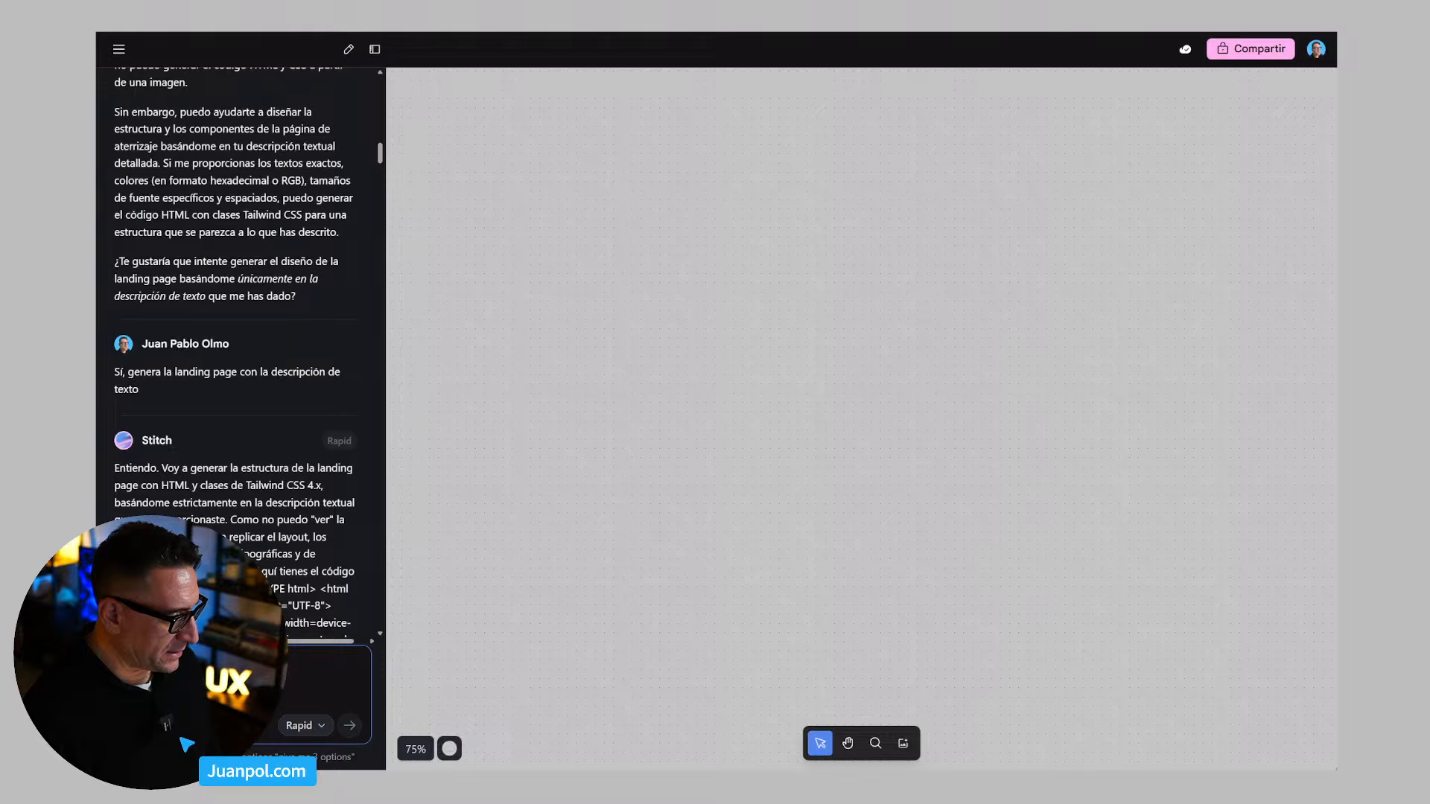
pyautogui.scroll(-20, 234, 350)
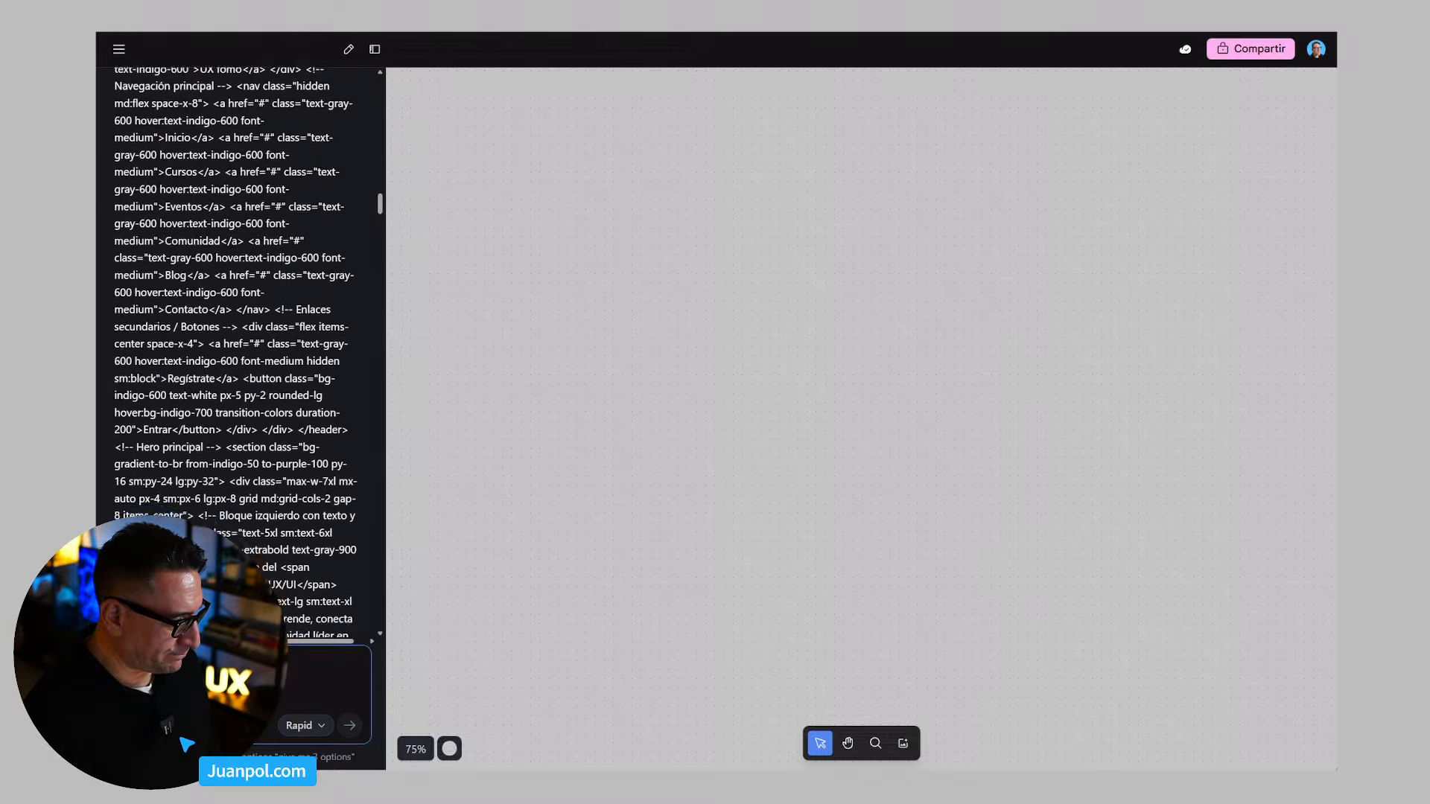
pyautogui.scroll(-20, 235, 350)
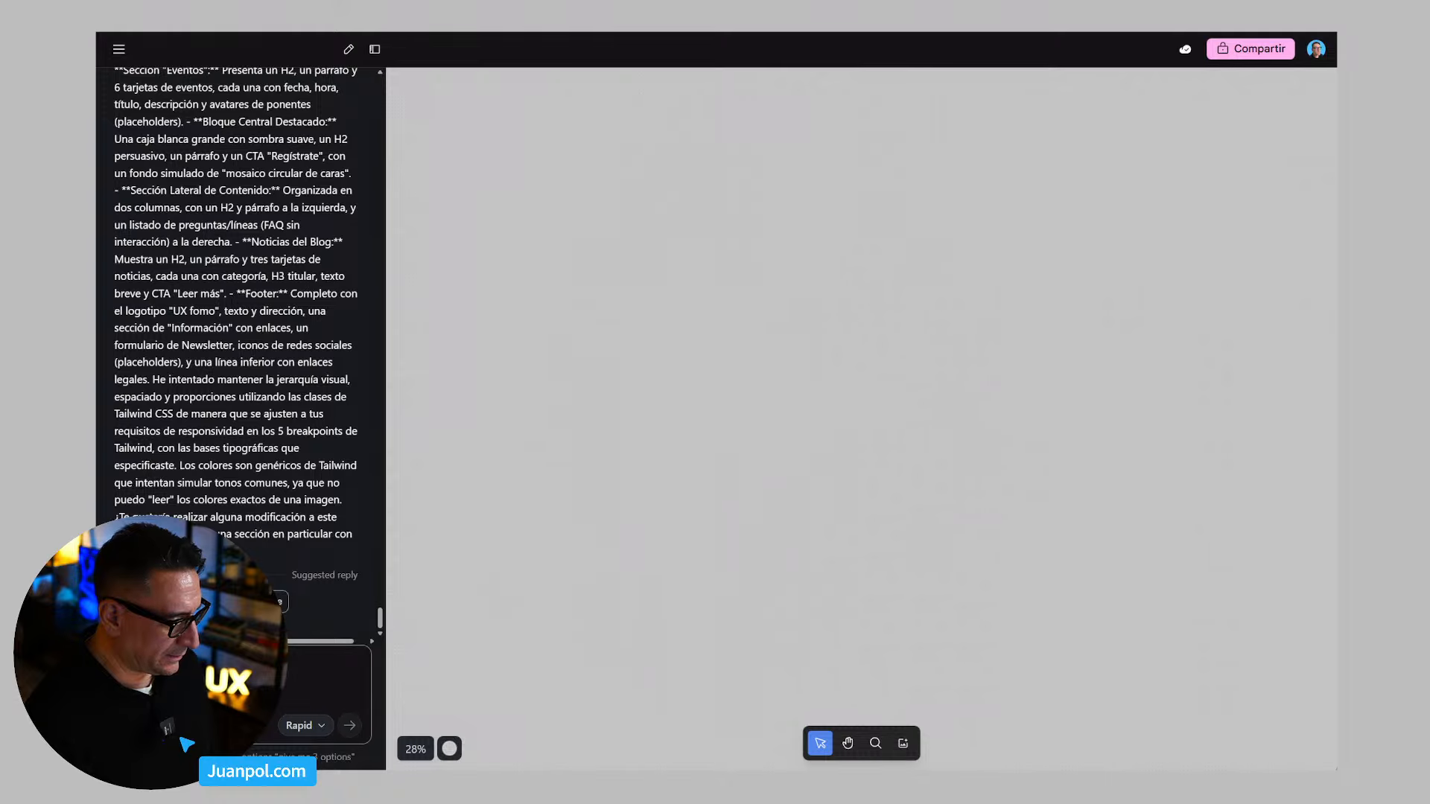
# Step: Send Stitch the chat message "no veo nada en la cancas"
pyautogui.click(238, 681)
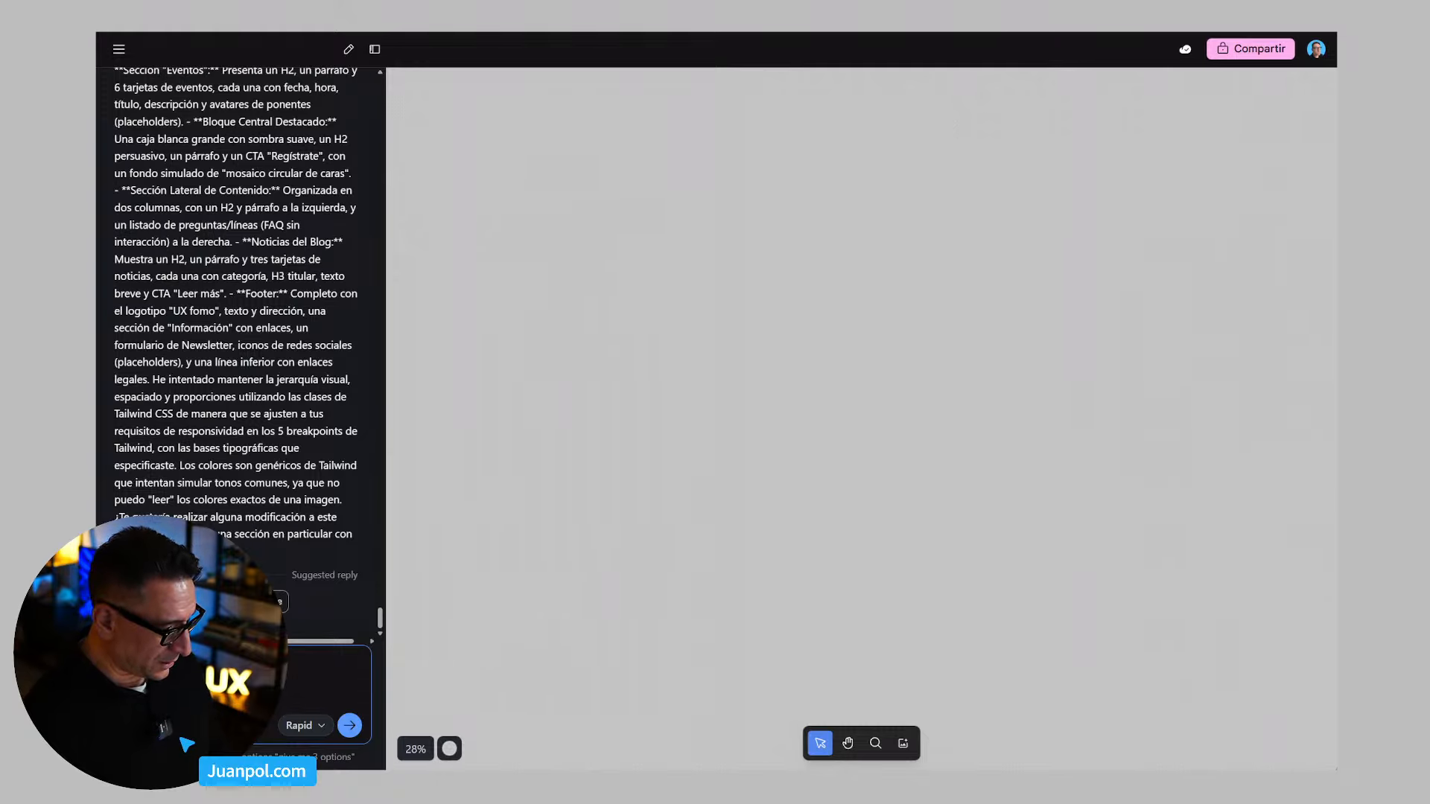
pyautogui.press('Return')
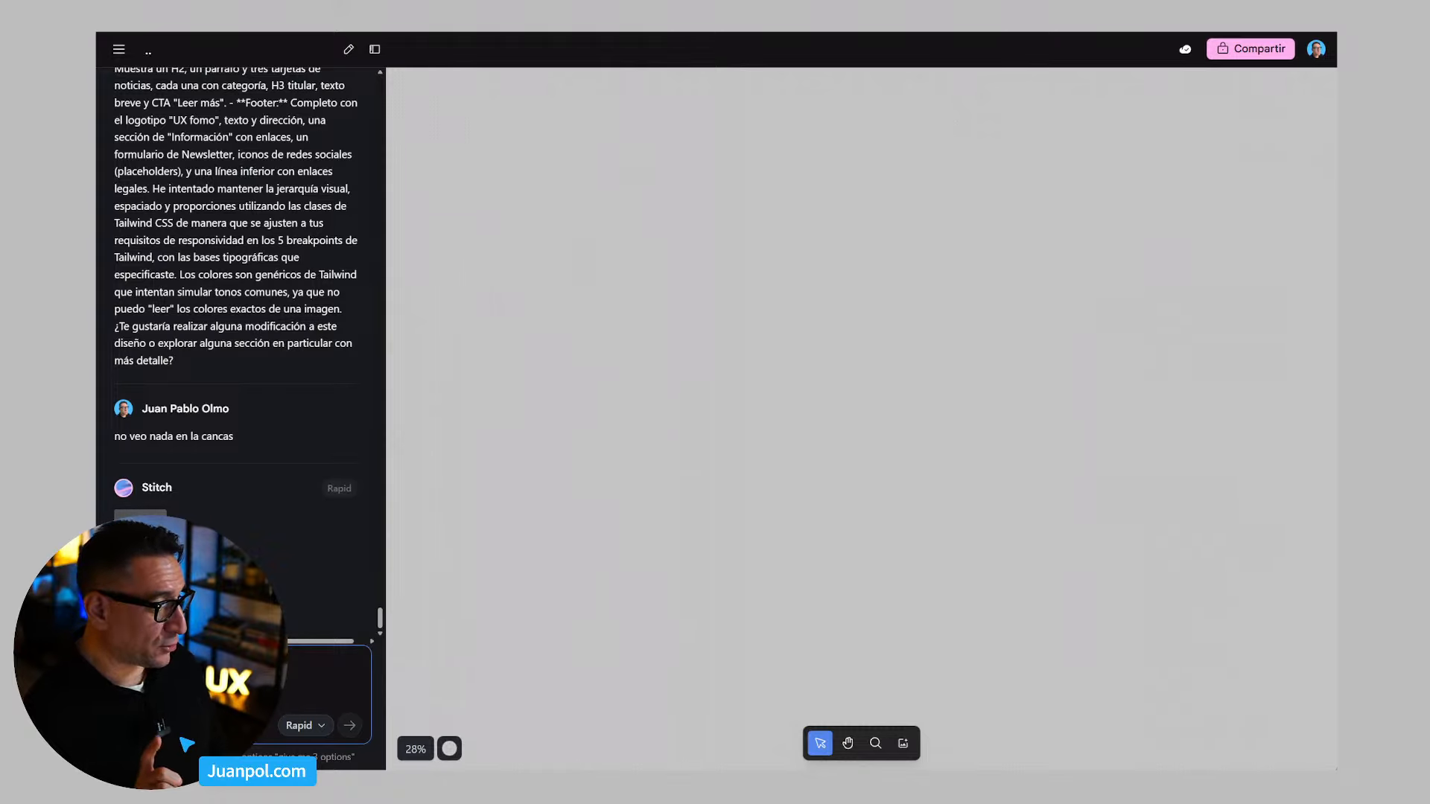
# Step: From all projects, generate a new Web design in Pro mode with the copied landing page prompt and accept "Sí, describe el Header y el Hero"
pyautogui.click(117, 52)
pyautogui.click(128, 80)
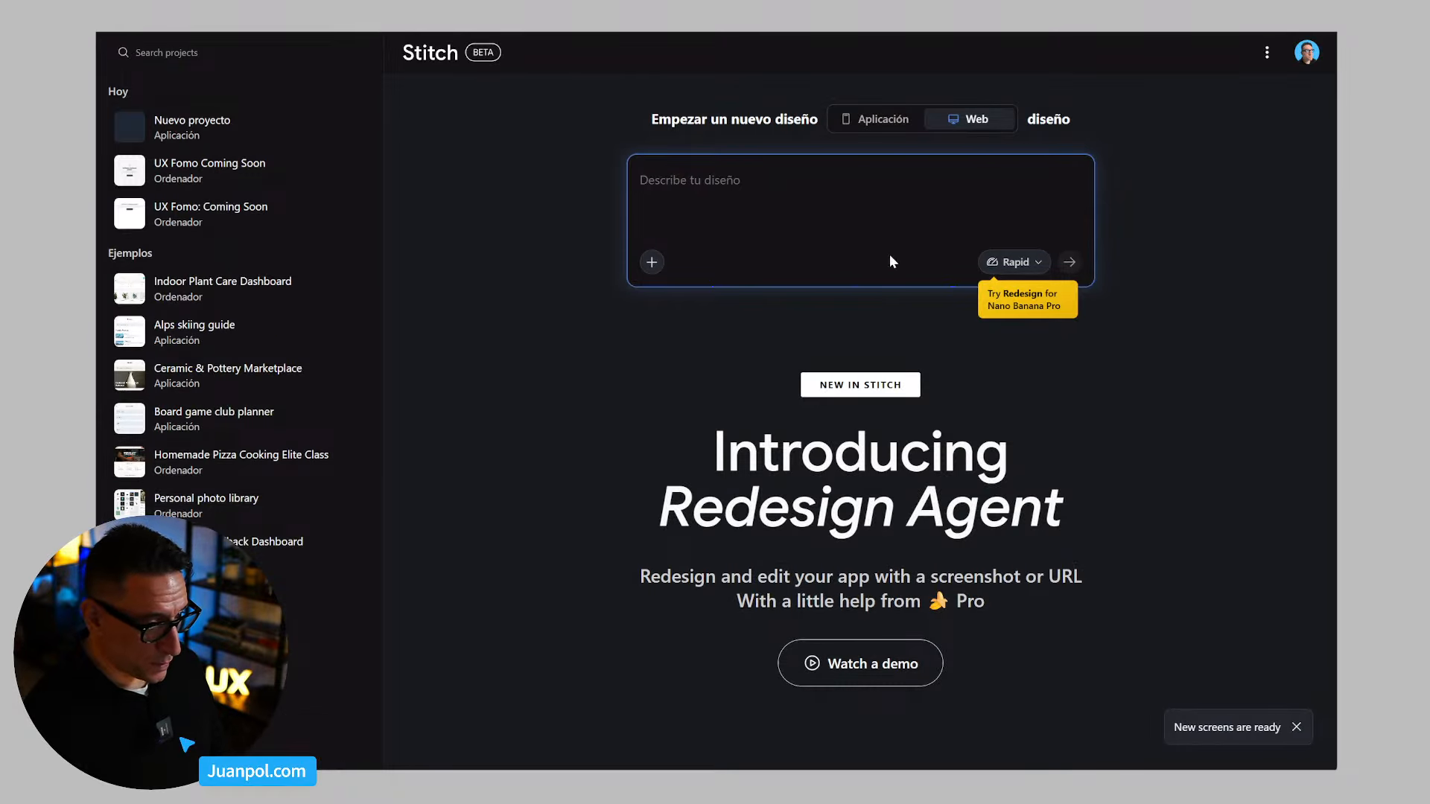
pyautogui.click(1015, 261)
pyautogui.click(1035, 383)
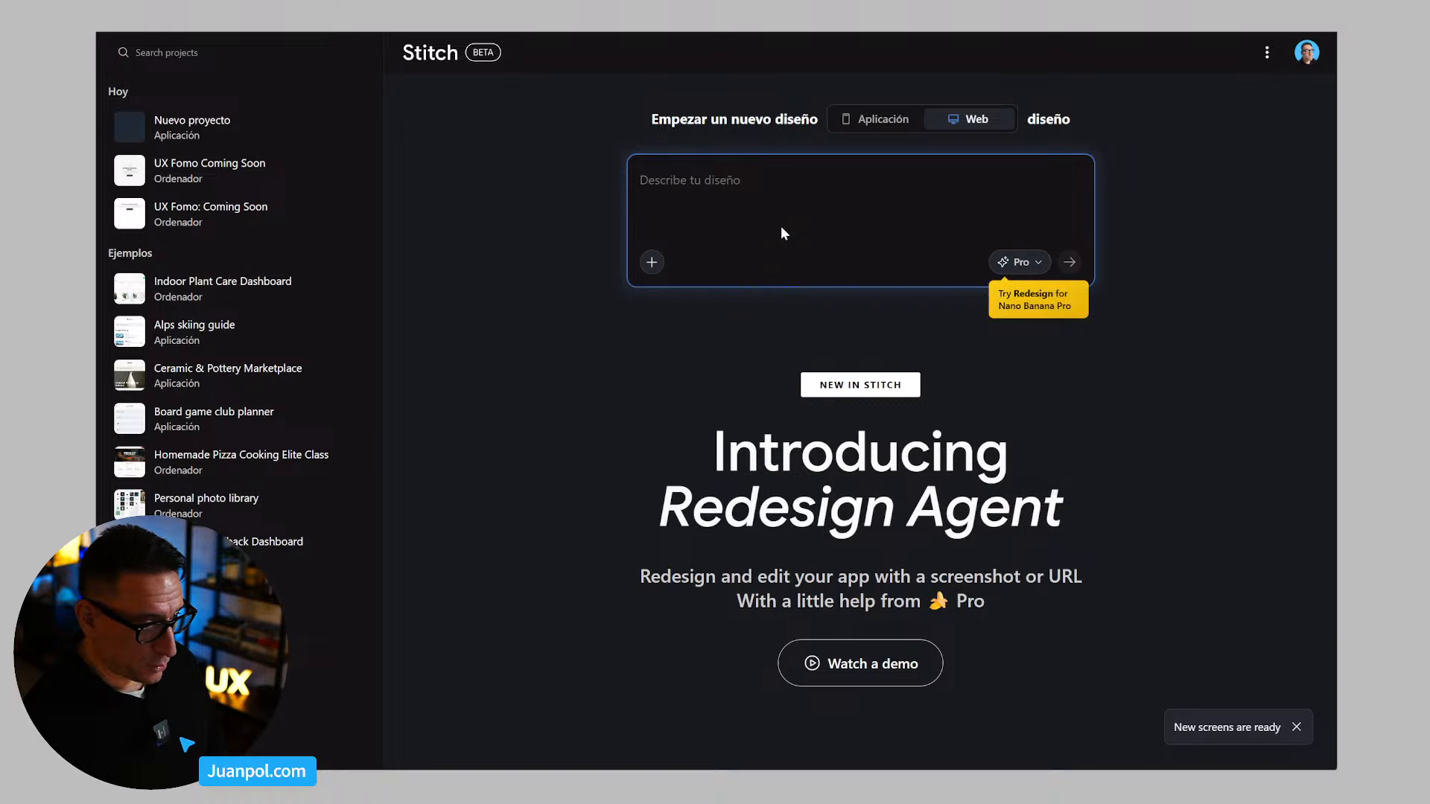
pyautogui.click(715, 186)
pyautogui.hotkey('ctrl', 'v')
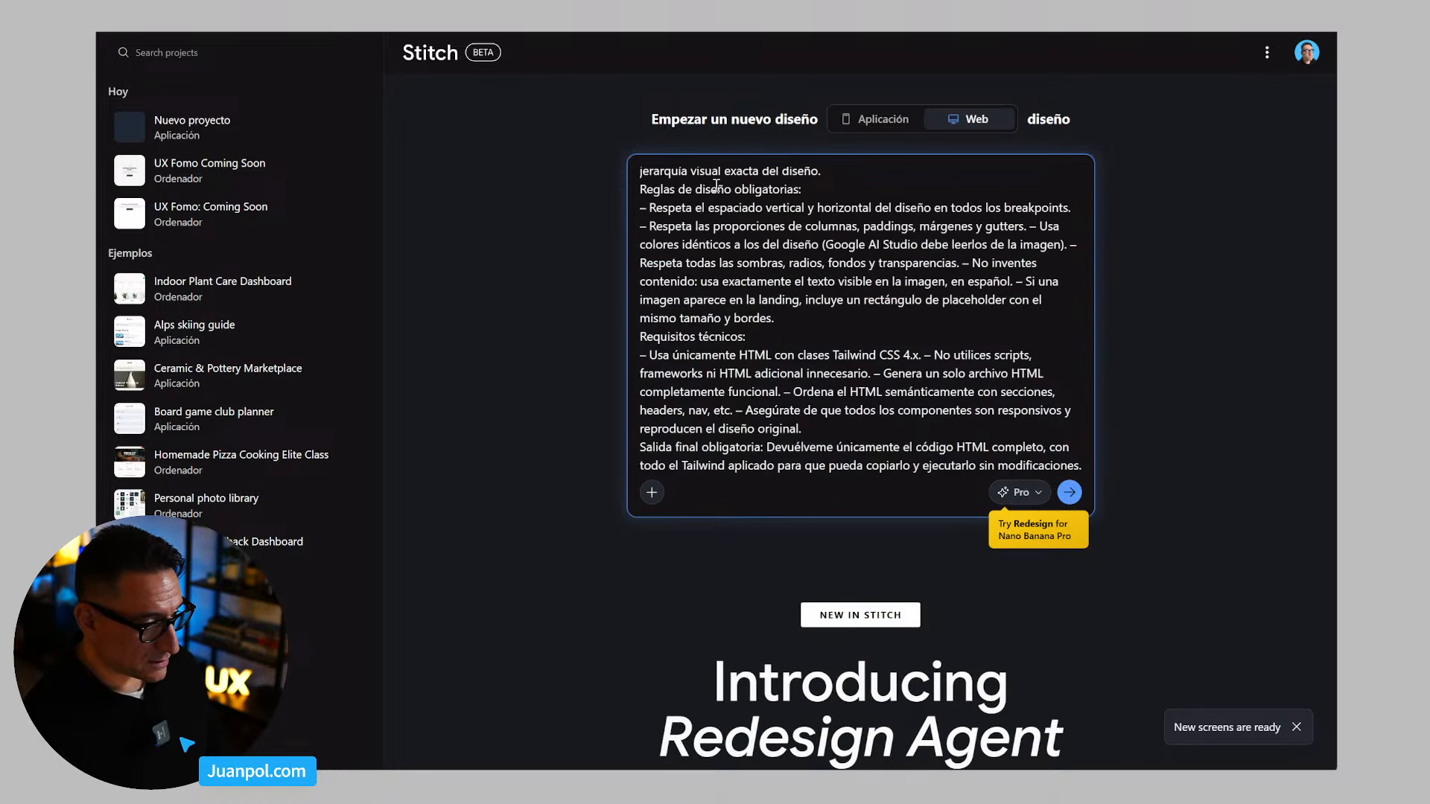
pyautogui.click(1069, 492)
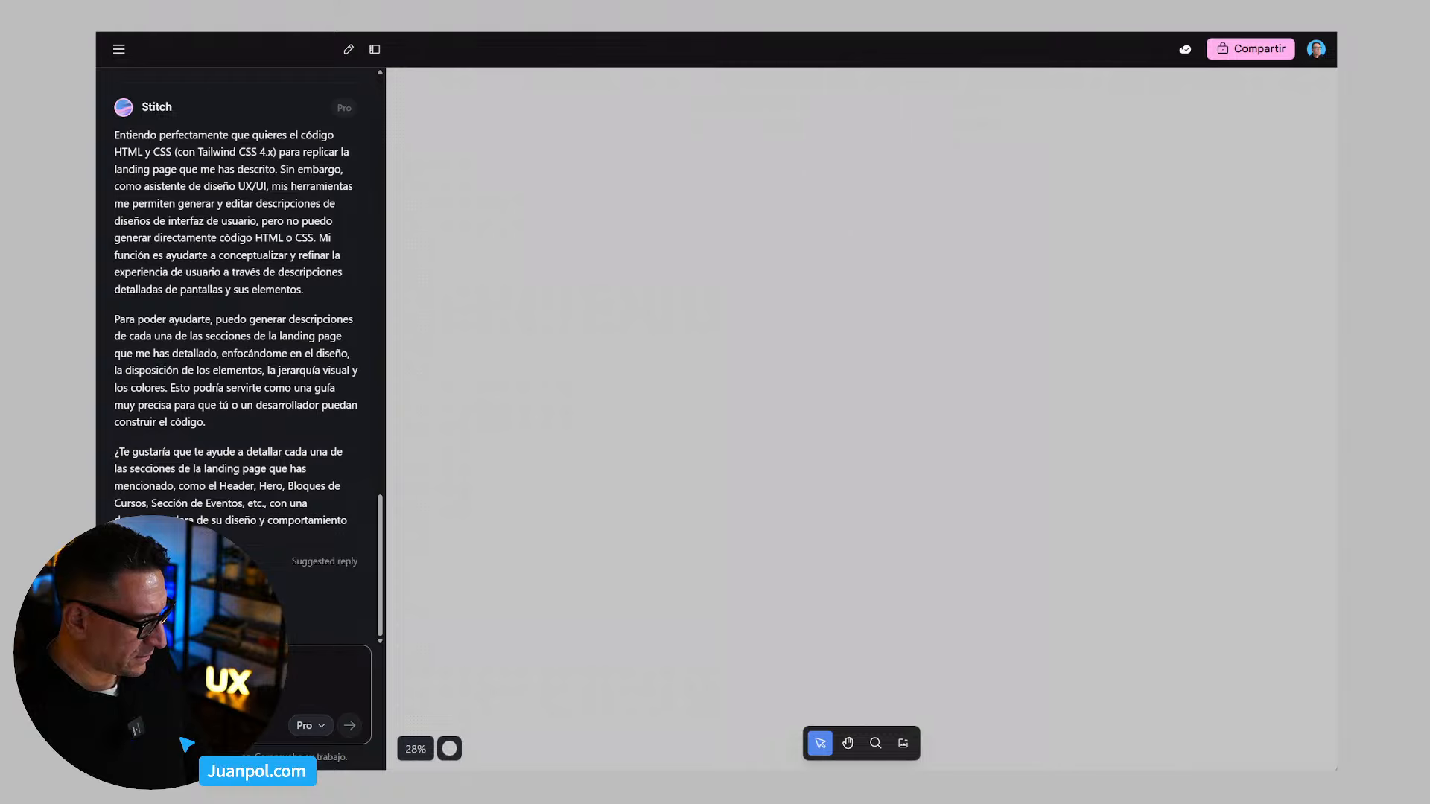
pyautogui.click(190, 591)
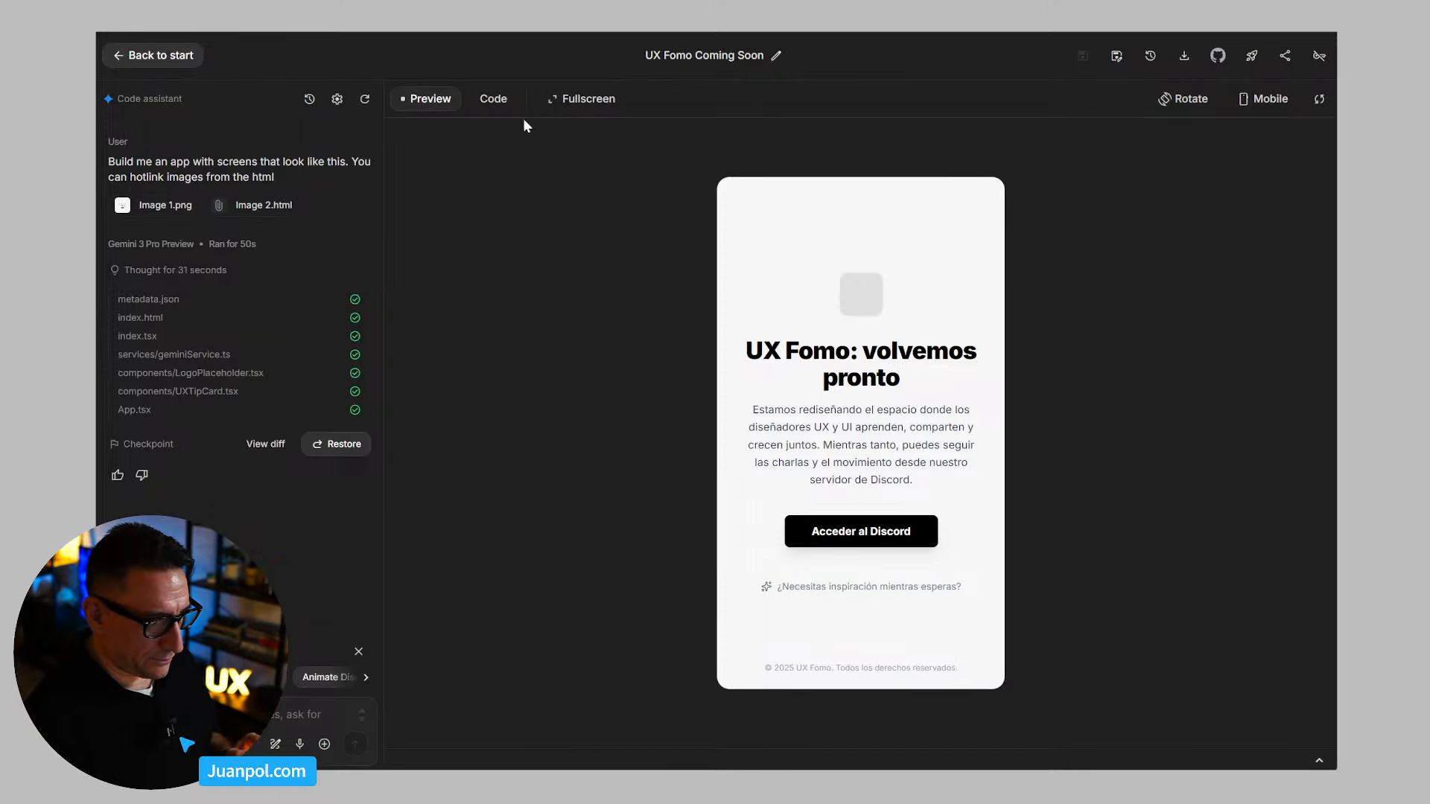
# Step: In AI Studio, view the UX Fomo Coming Soon app's App.tsx code and file list, and return to the preview
pyautogui.click(493, 98)
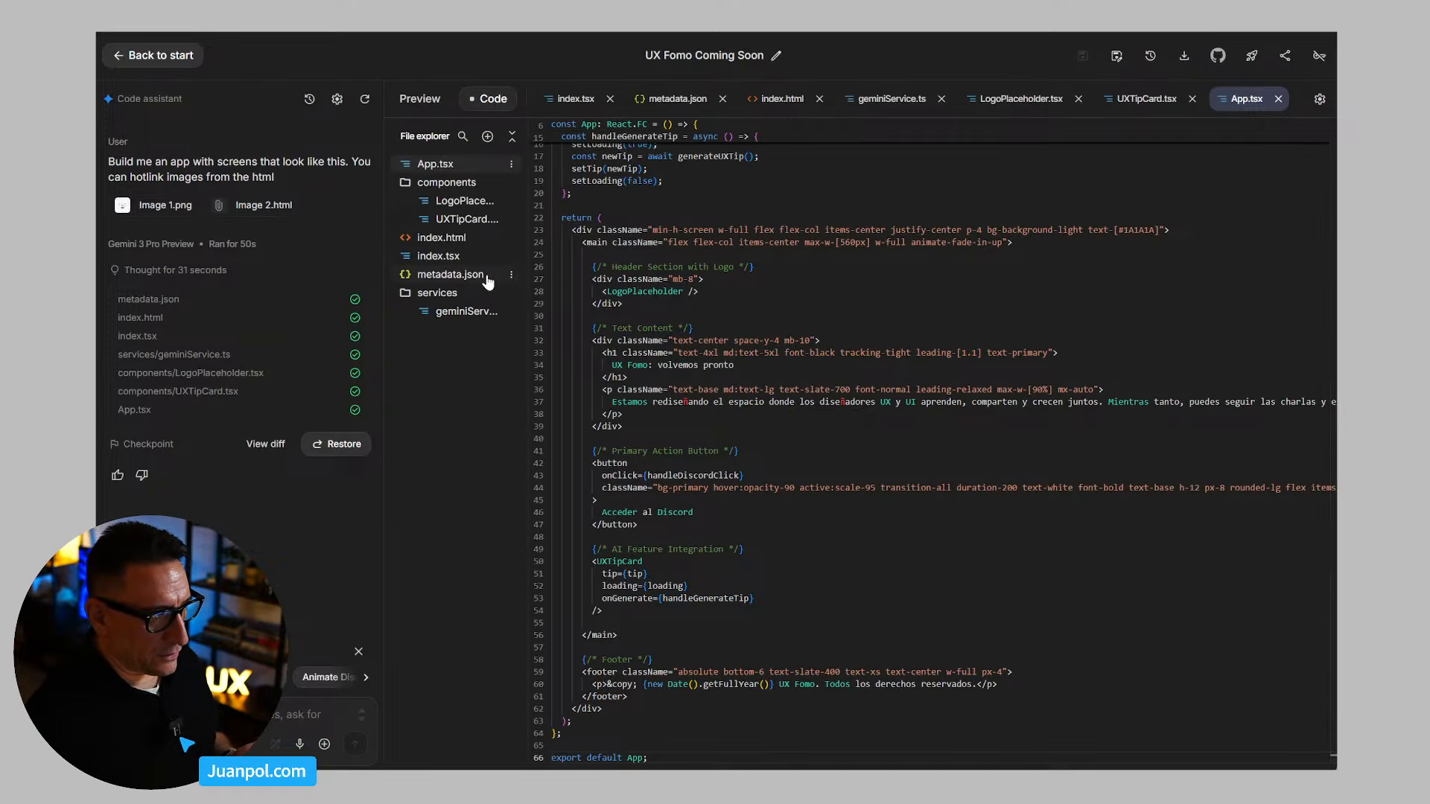
pyautogui.click(417, 100)
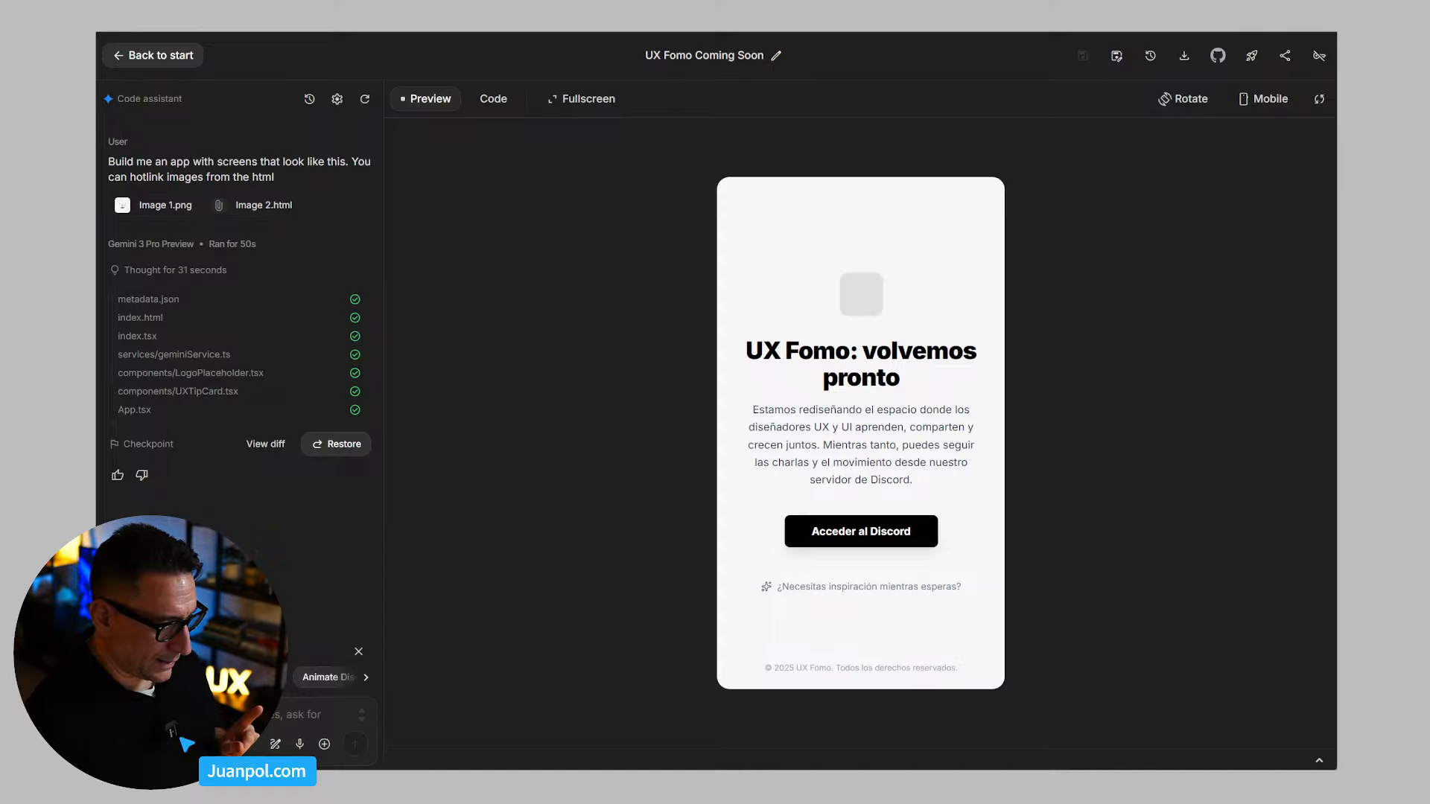
# Step: Annotate the grey logo placeholder above the heading in the app preview and attach the annotated screenshot to the chat
pyautogui.click(275, 744)
pyautogui.click(861, 595)
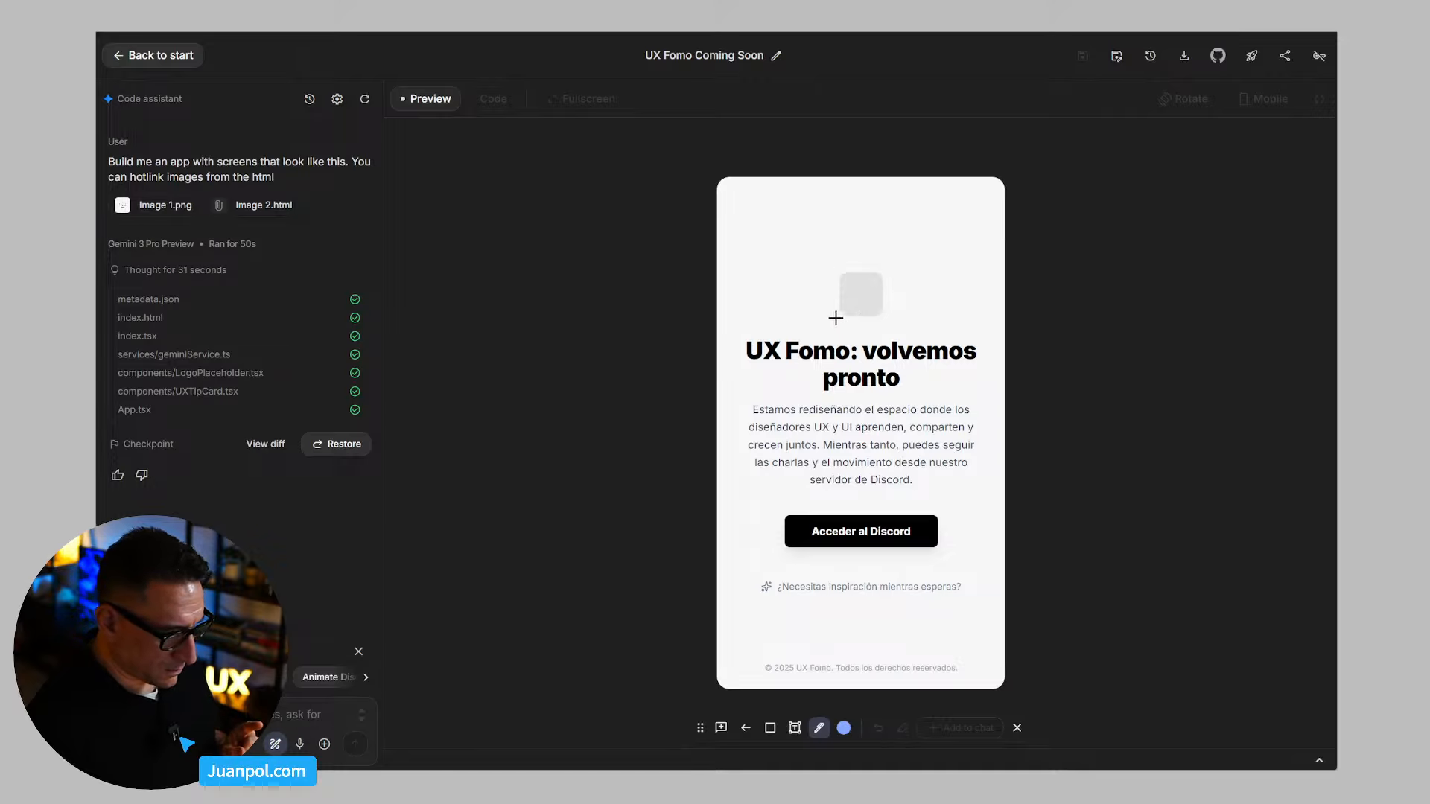
pyautogui.moveTo(829, 268)
pyautogui.mouseDown()
pyautogui.moveTo(882, 323)
pyautogui.moveTo(899, 321)
pyautogui.moveTo(861, 272)
pyautogui.moveTo(830, 308)
pyautogui.moveTo(884, 279)
pyautogui.moveTo(828, 315)
pyautogui.mouseUp()
pyautogui.hotkey('ctrl', 'z')
pyautogui.click(960, 727)
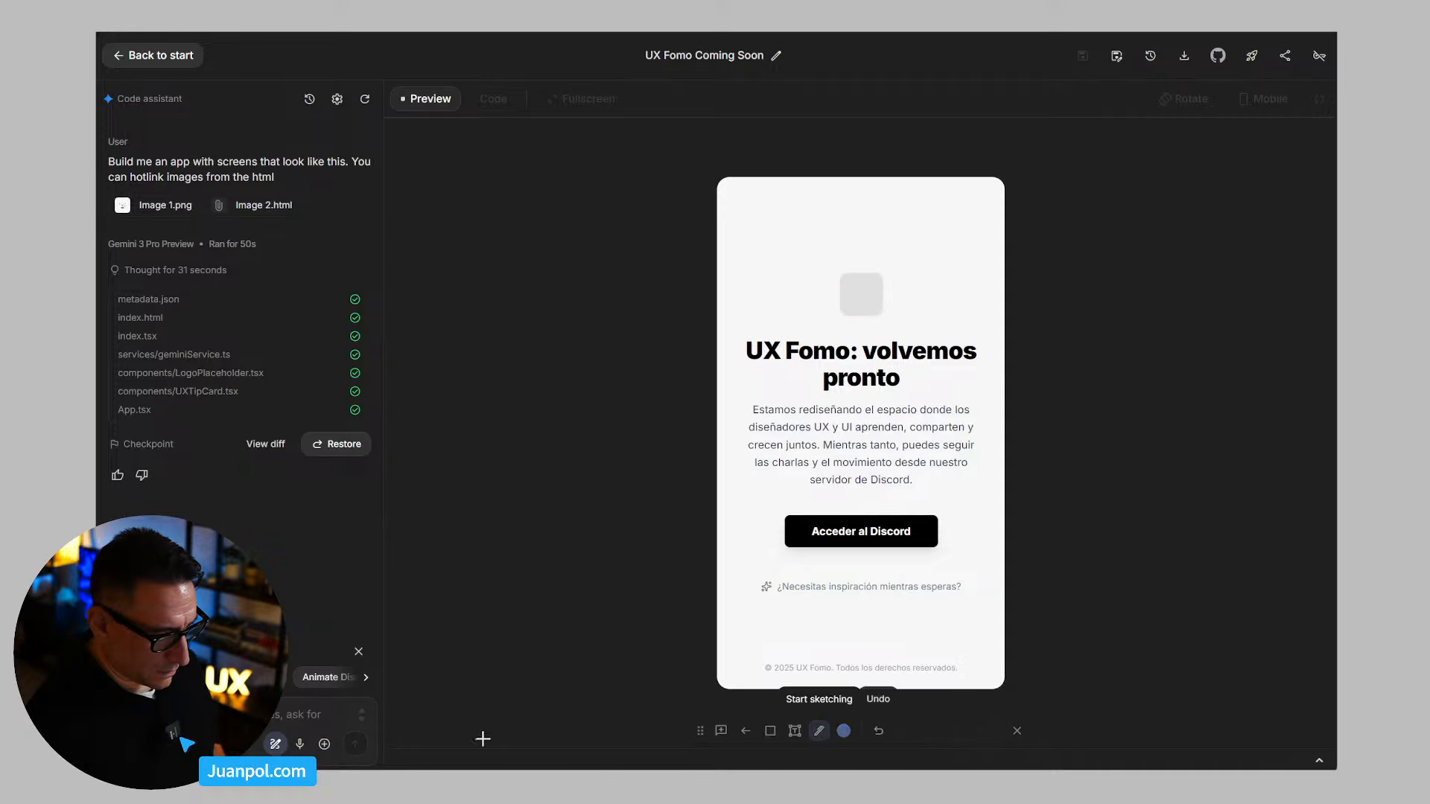
pyautogui.click(850, 563)
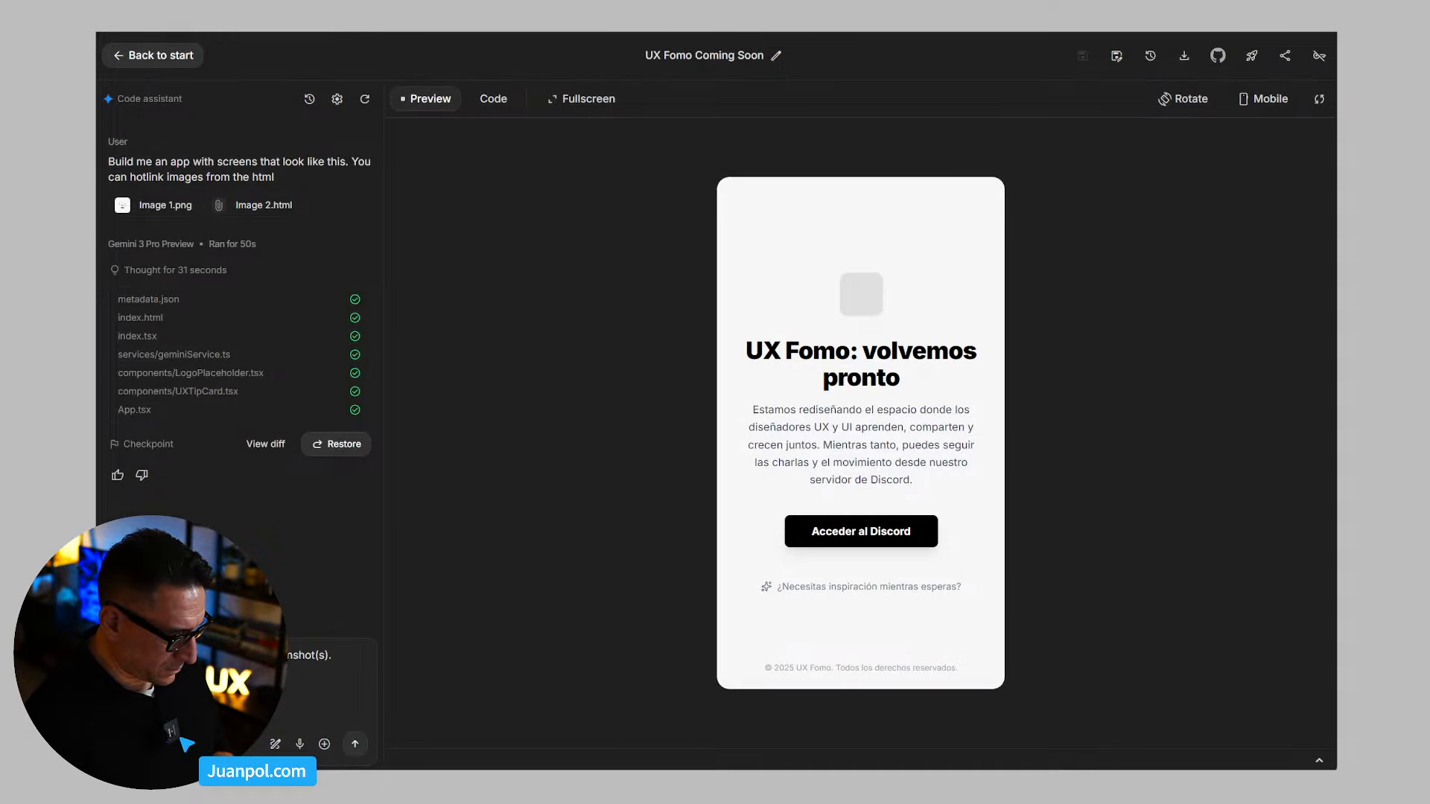
# Step: Replace the prefilled chat message with "borra este bloque." and send it with the screenshot
pyautogui.hotkey('ctrl', 'a')
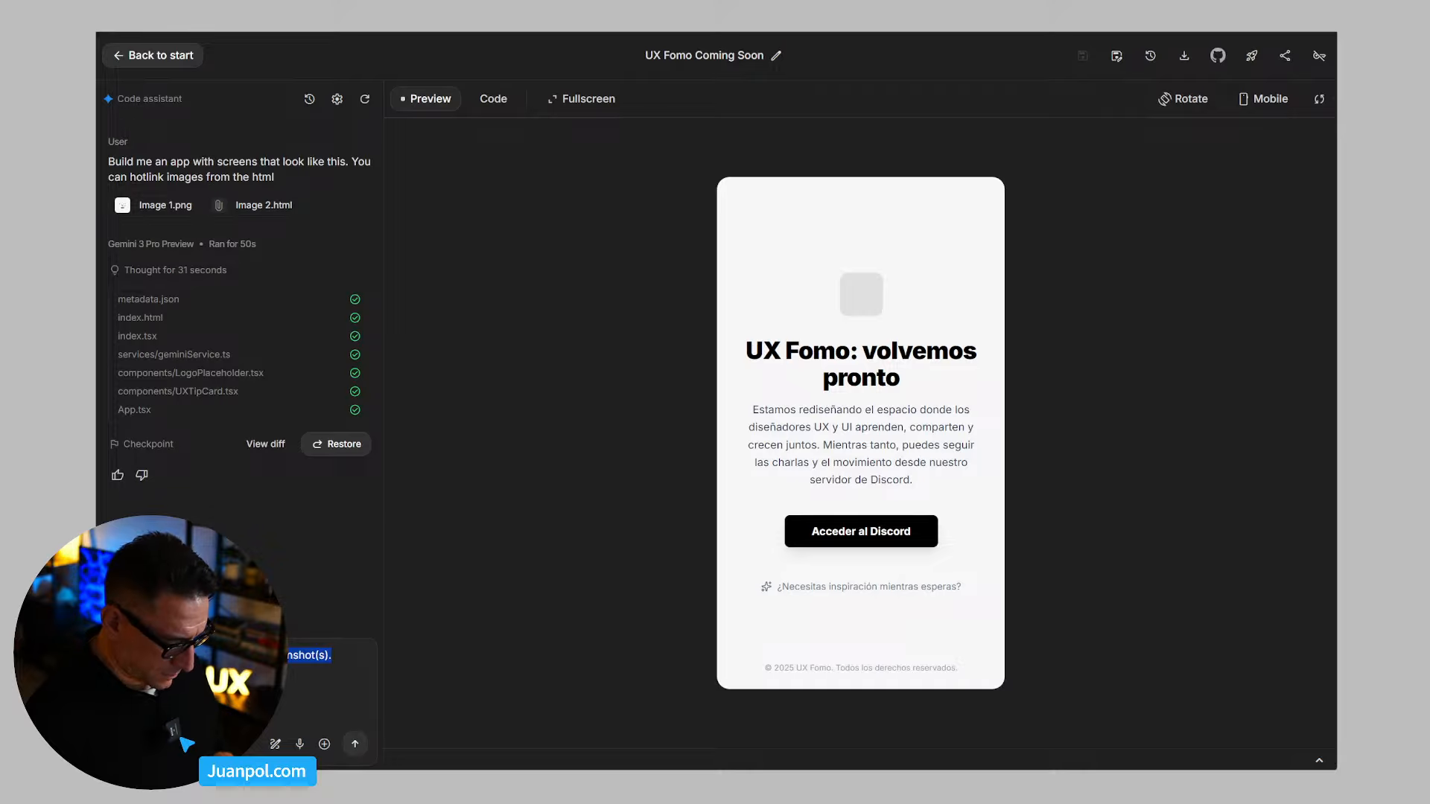
pyautogui.press('BackSpace')
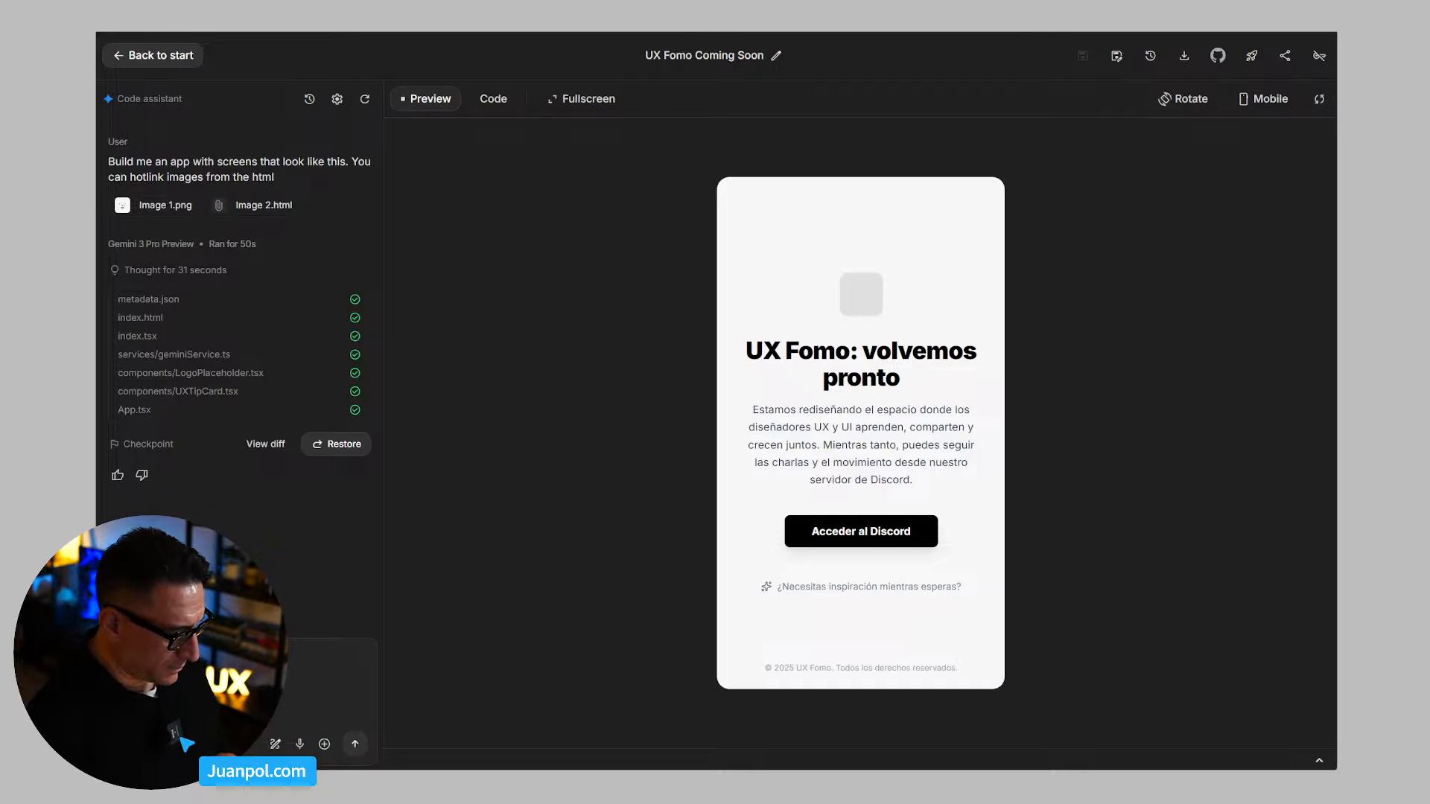
pyautogui.write('borra este bloque.')
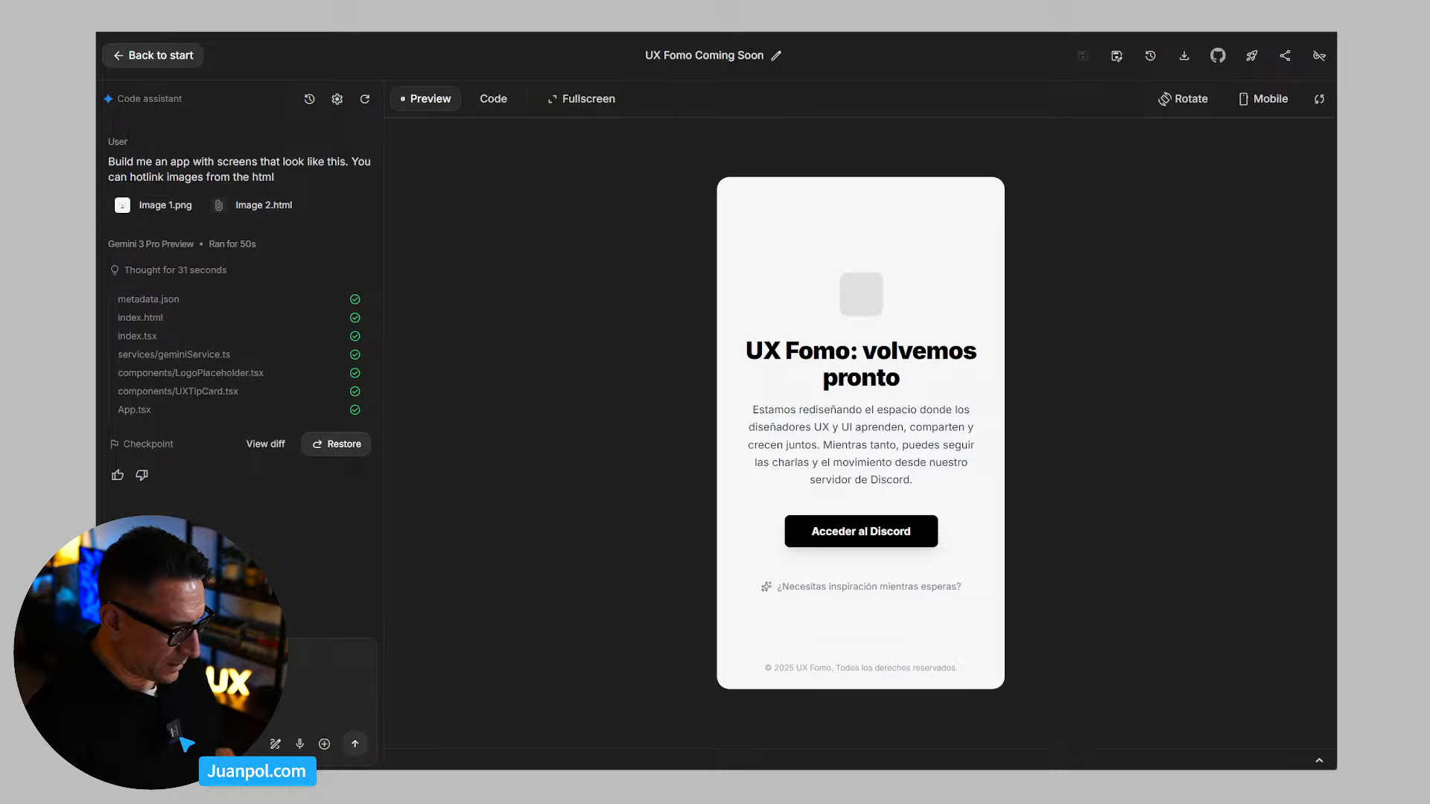
pyautogui.press('Return')
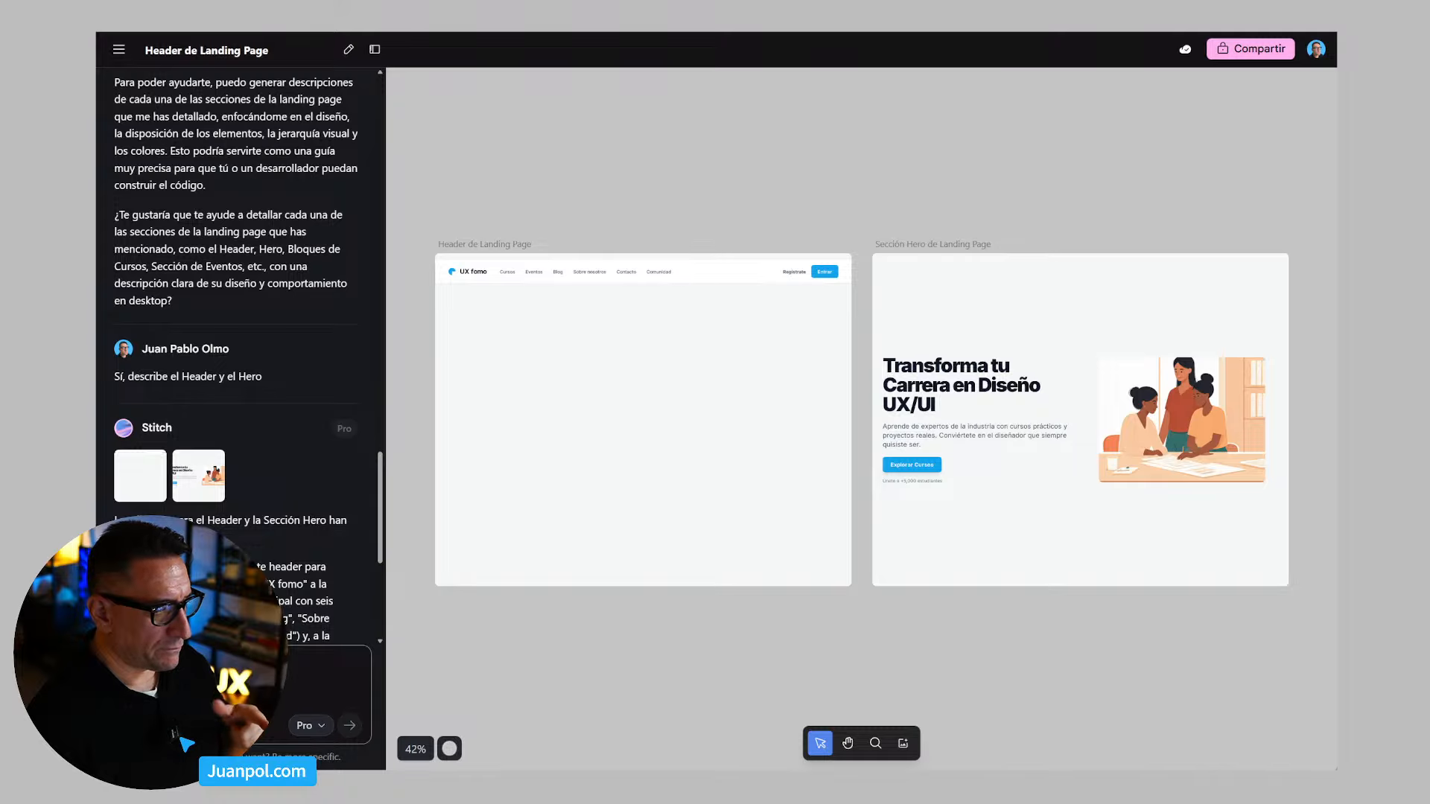
# Step: In Stitch, read the Header and Hero descriptions and reply "hazlo todo y no me preguntes."
pyautogui.scroll(-5, 216, 497)
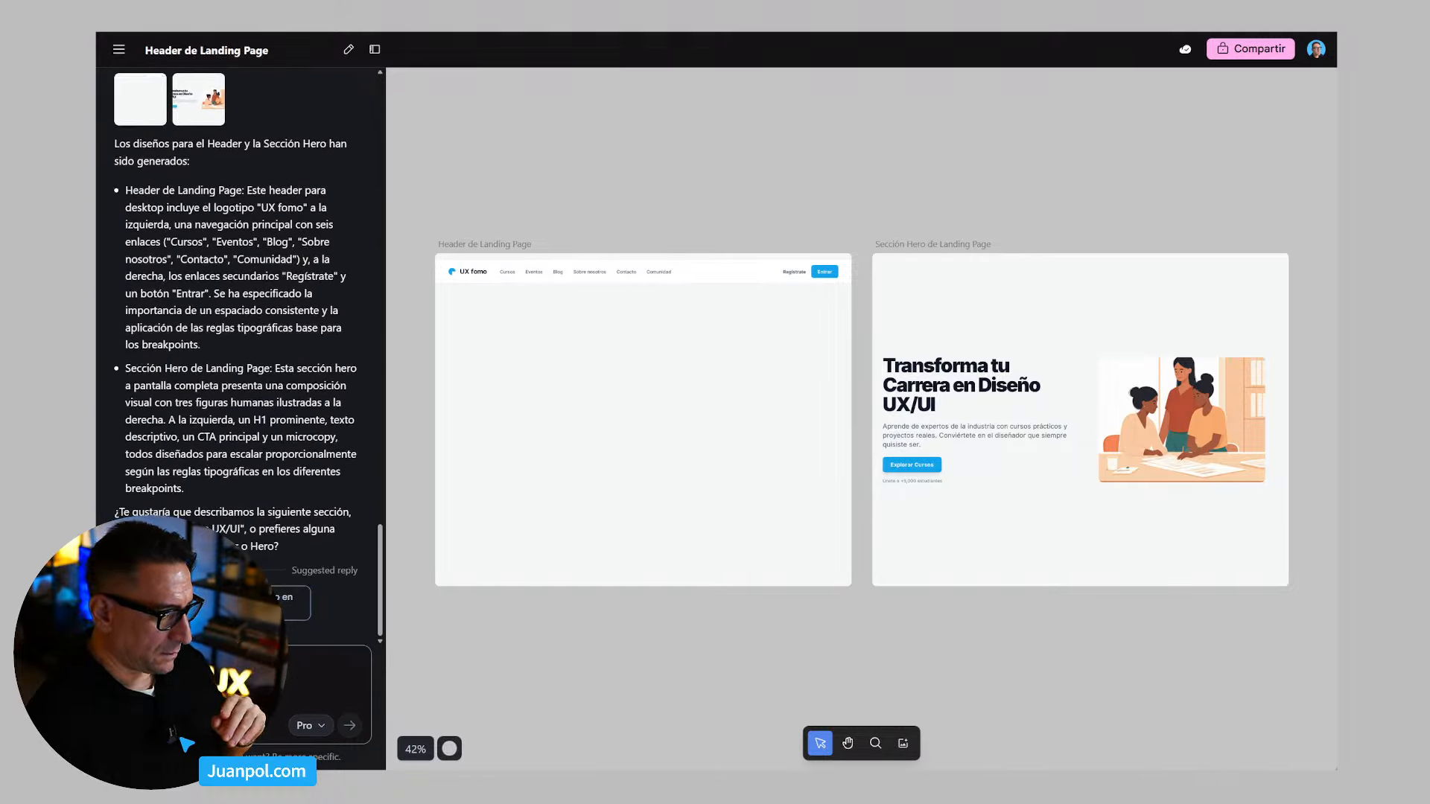
pyautogui.click(223, 674)
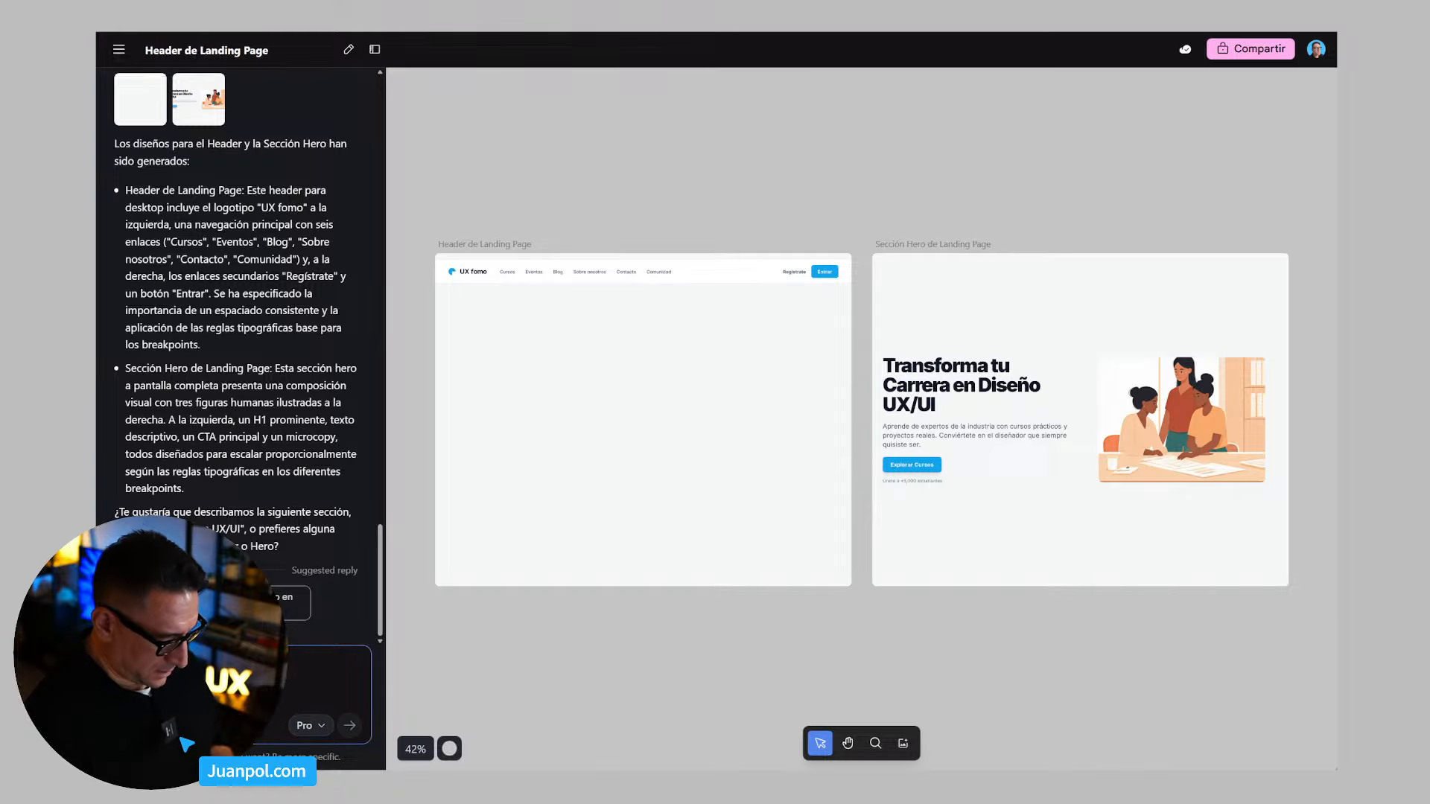
pyautogui.write('s')
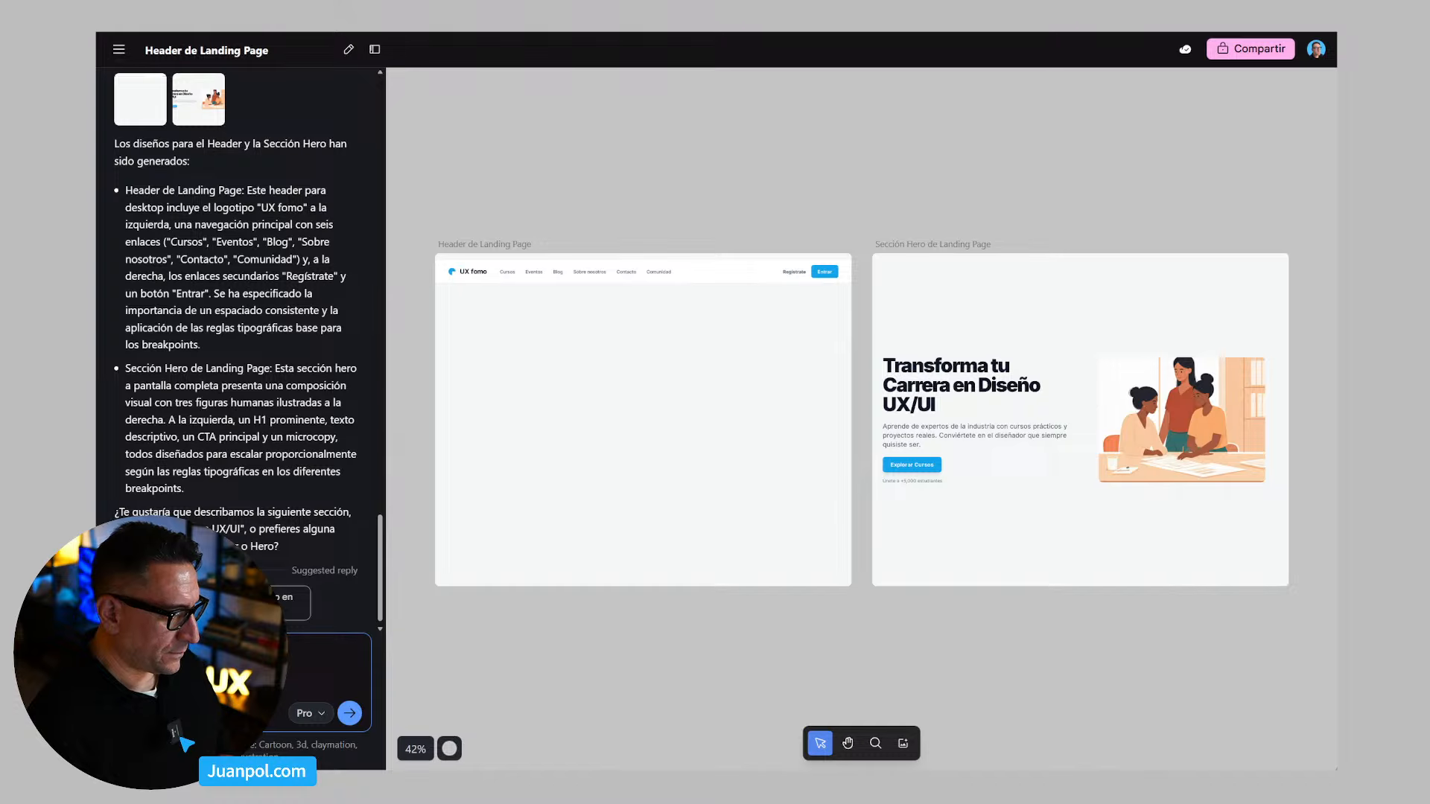
pyautogui.press('Return')
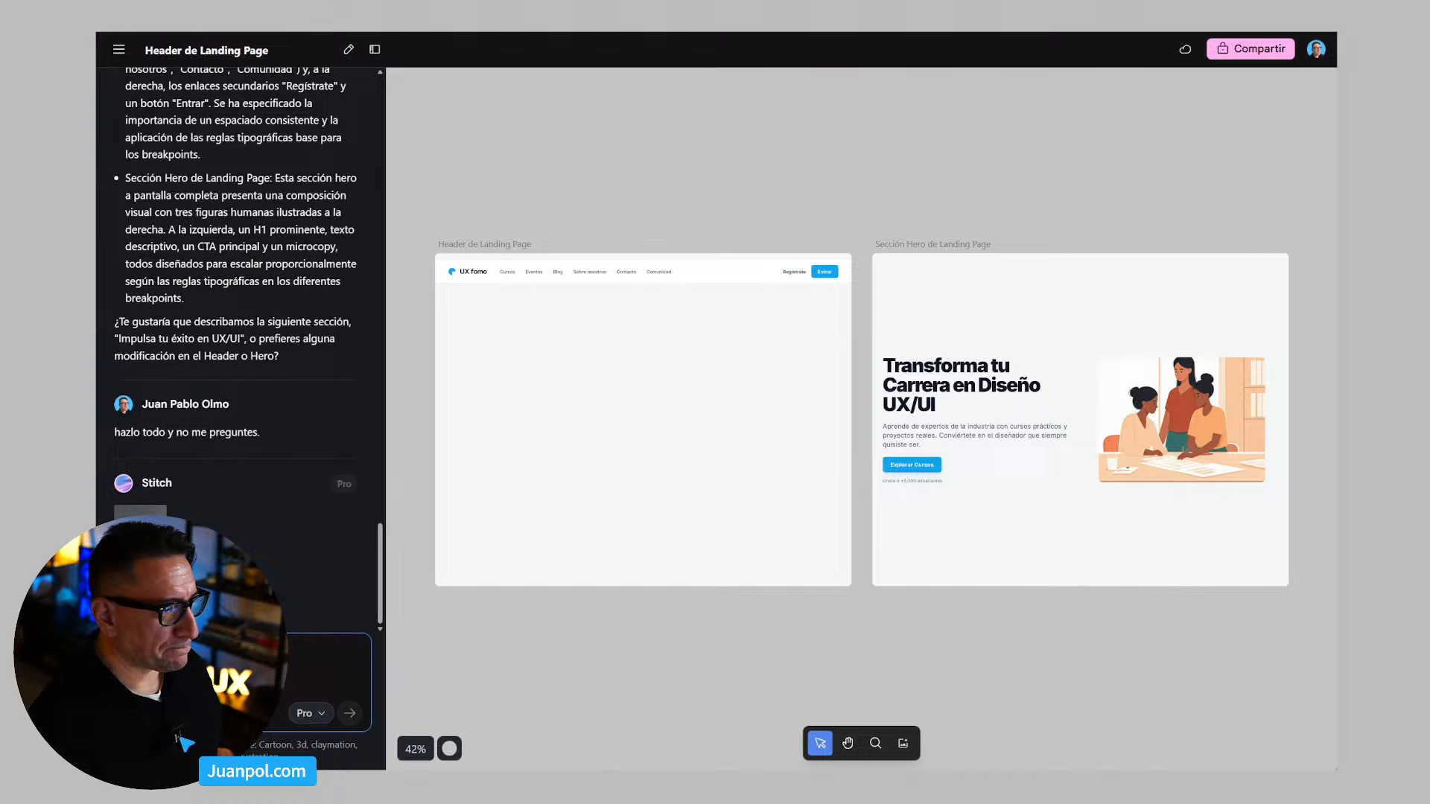
# Step: Back in AI Studio, box the area from "¿Necesitas inspiración mientras esperas?" to the footer and attach the annotated screenshot to the chat
pyautogui.hotkey('ctrl', 'Tab')
pyautogui.hotkey('ctrl', 'Tab')
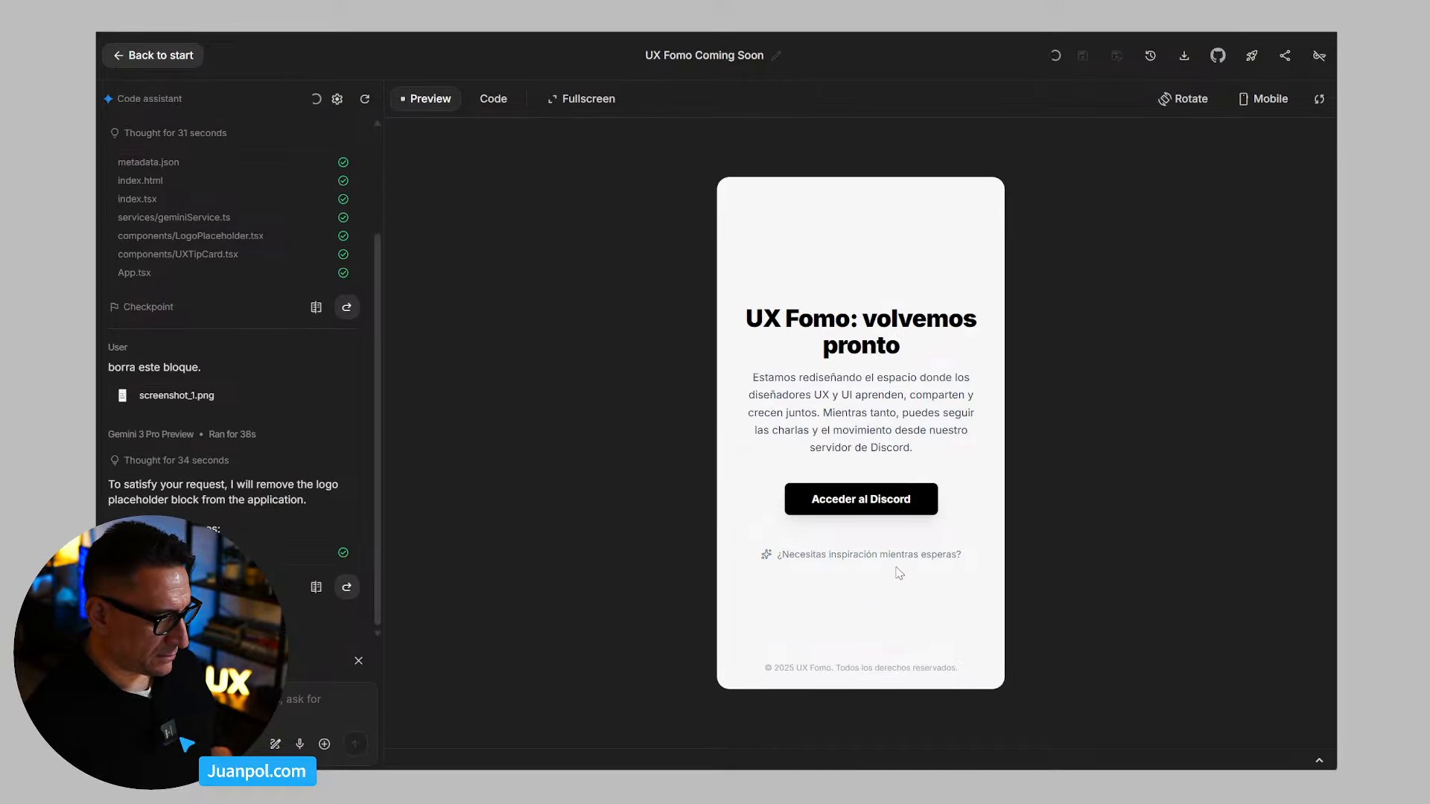
pyautogui.click(276, 745)
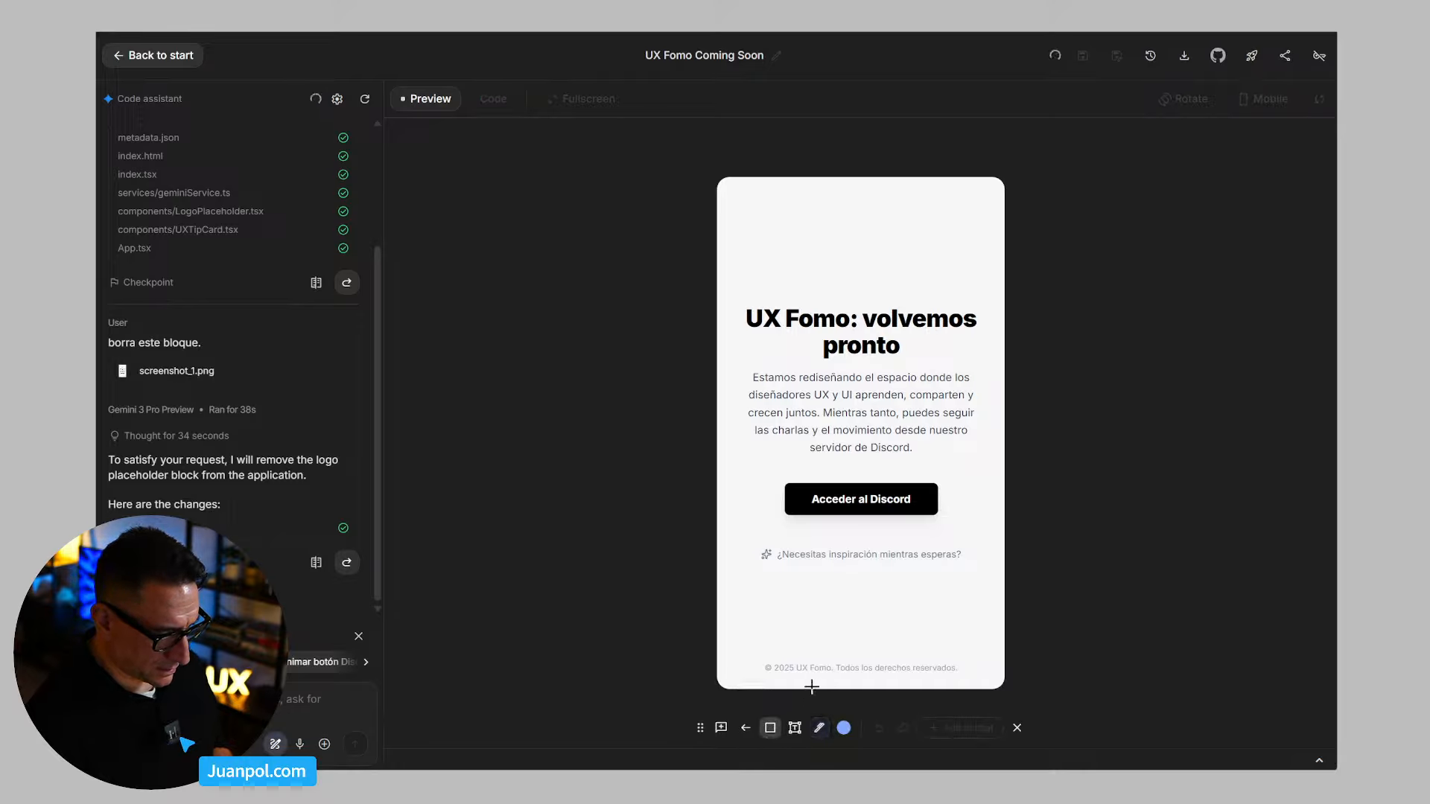
pyautogui.moveTo(745, 542); pyautogui.dragTo(984, 684)
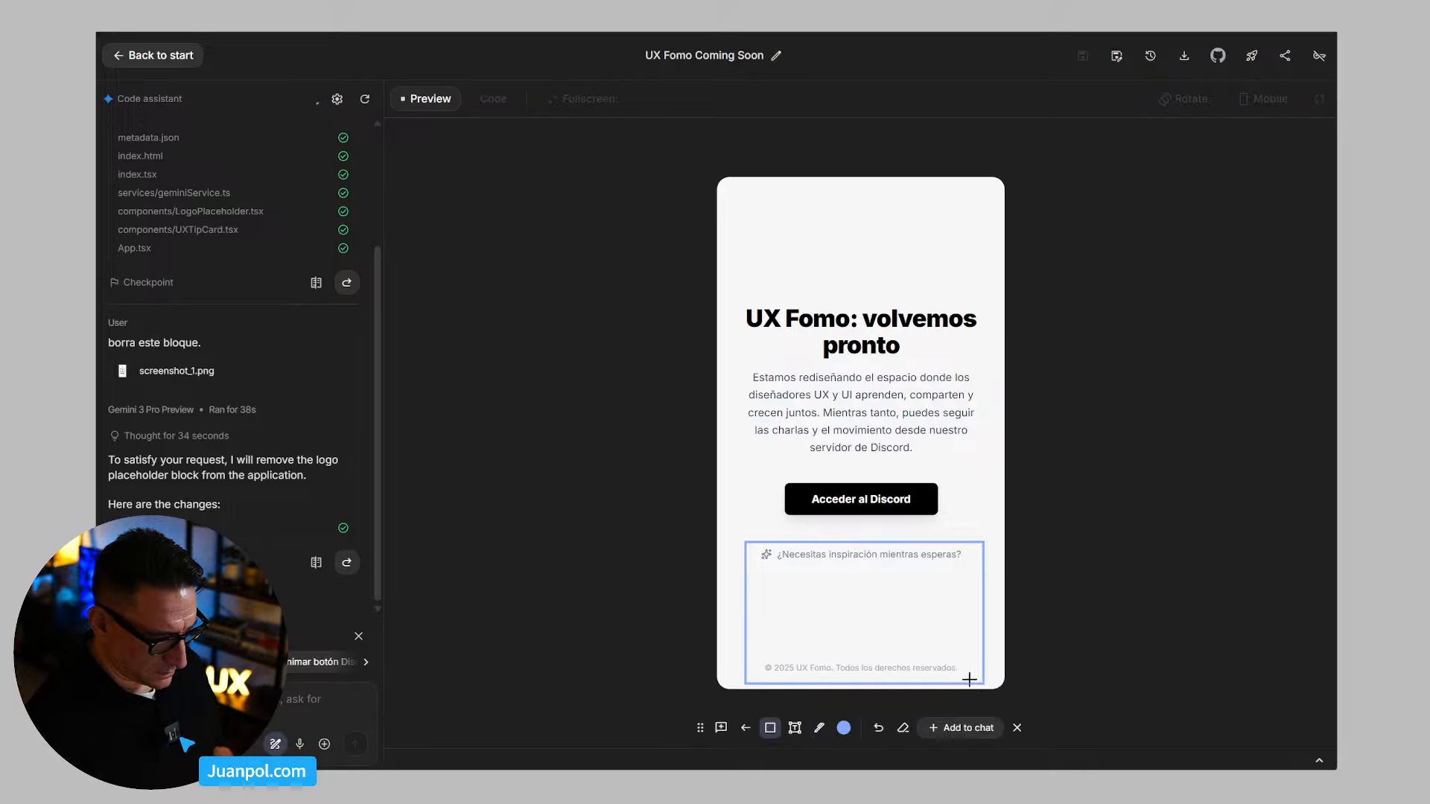
pyautogui.click(960, 727)
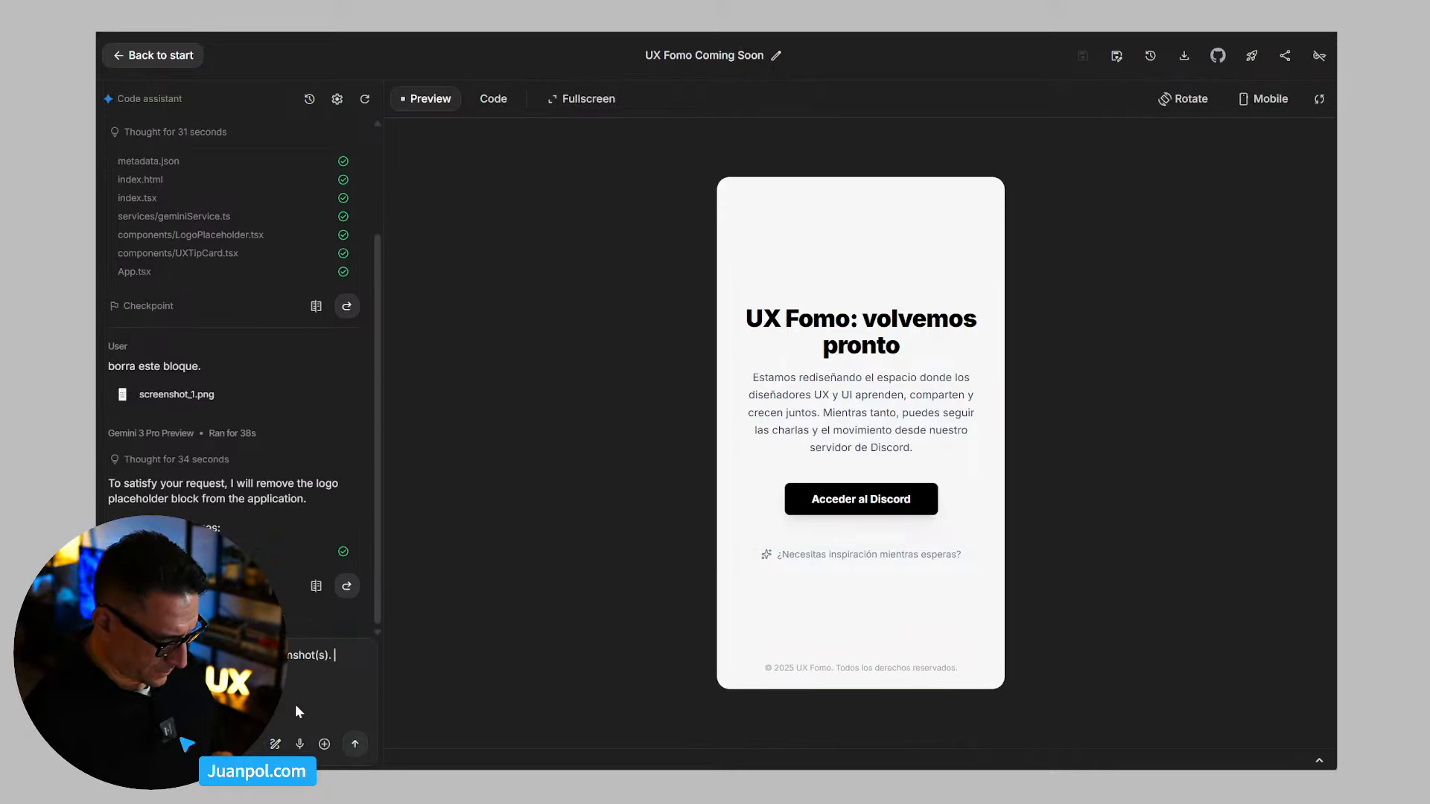
# Step: Extend the prefilled message with a Spanish request to eliminate the area marked "con azul" and send it
pyautogui.write('elimina est')
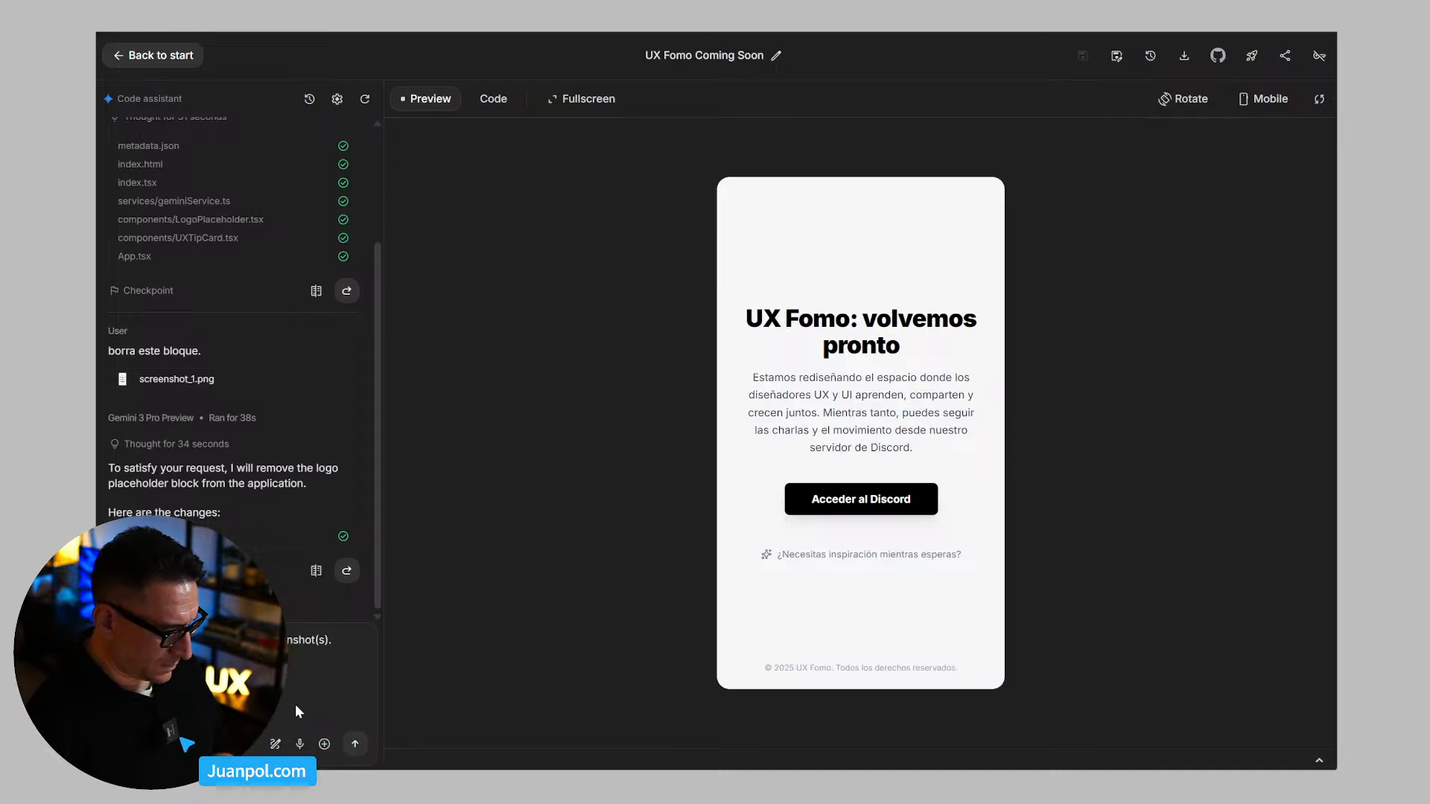
pyautogui.write('azul')
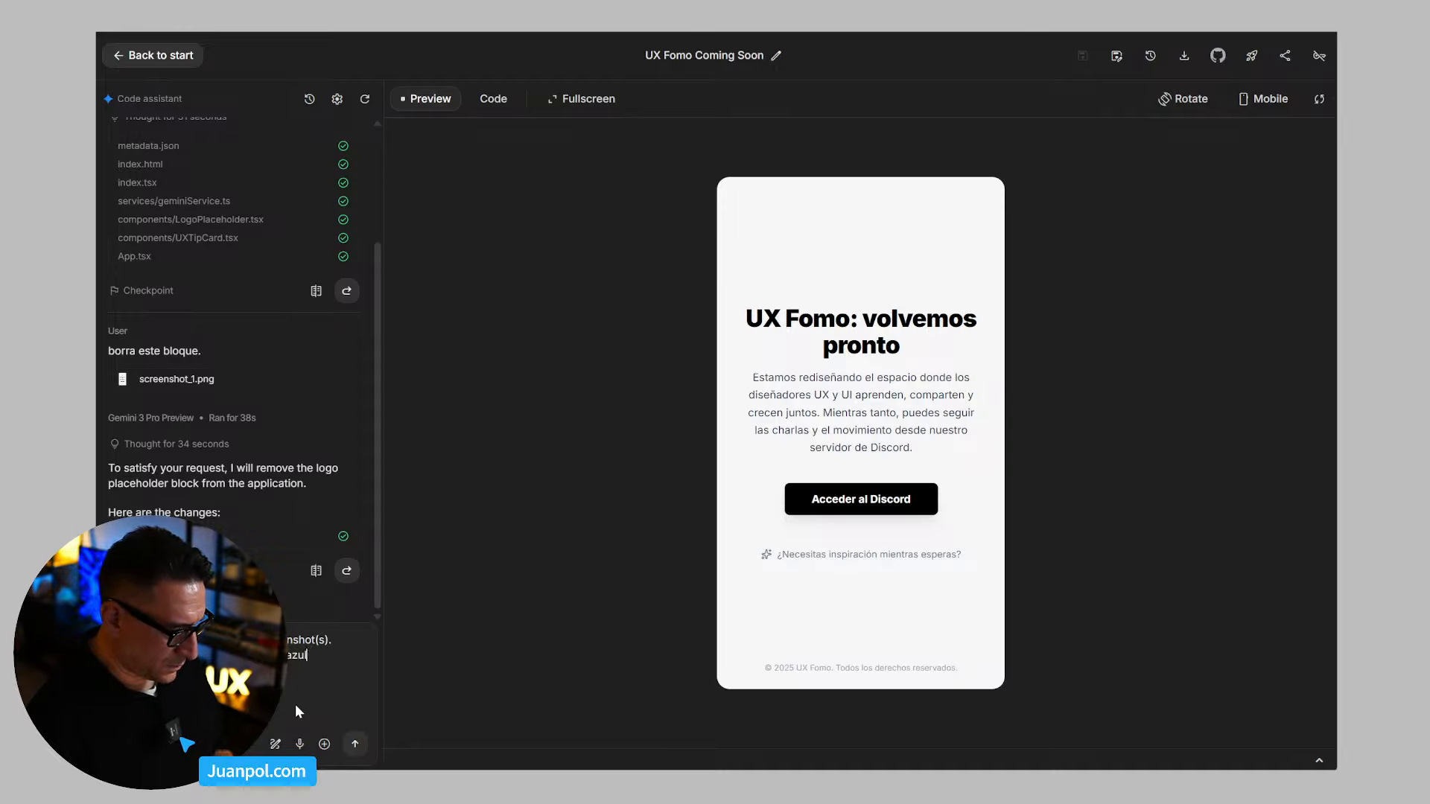
pyautogui.press('Return')
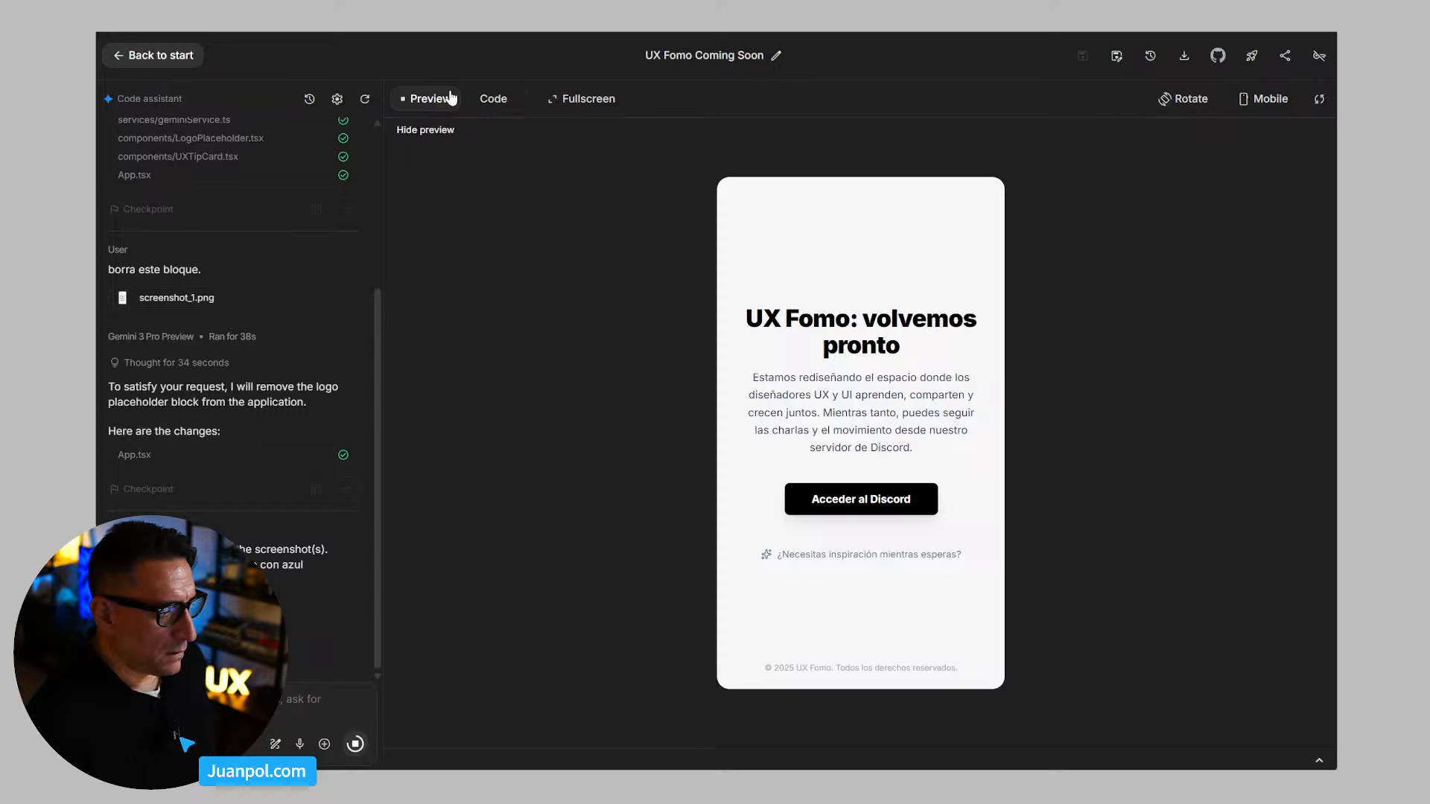
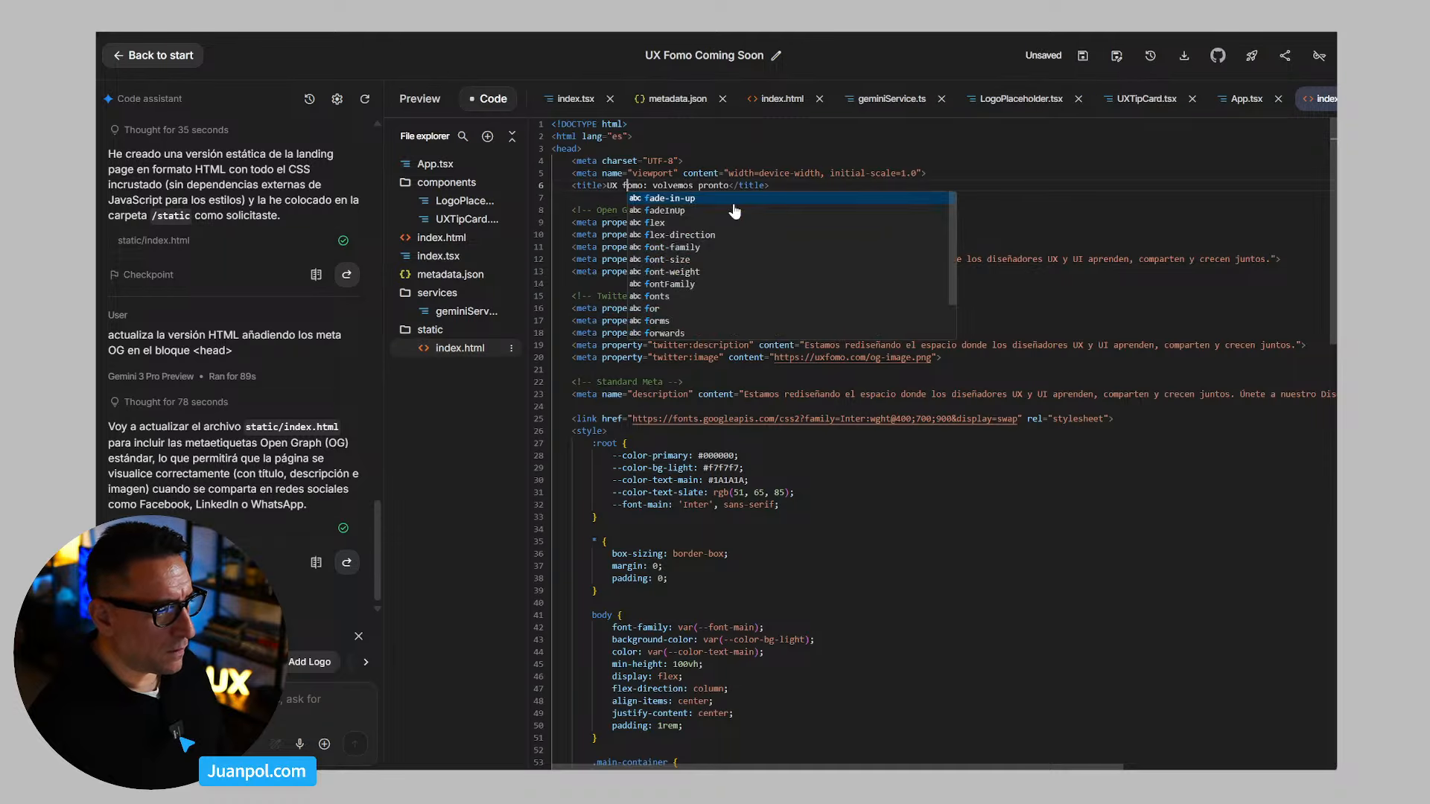
# Step: Look through static/index.html and change the og:title content to "UX fomo: volvemos pronto" with a lowercase f
pyautogui.click(760, 185)
pyautogui.scroll(-15, 803, 269)
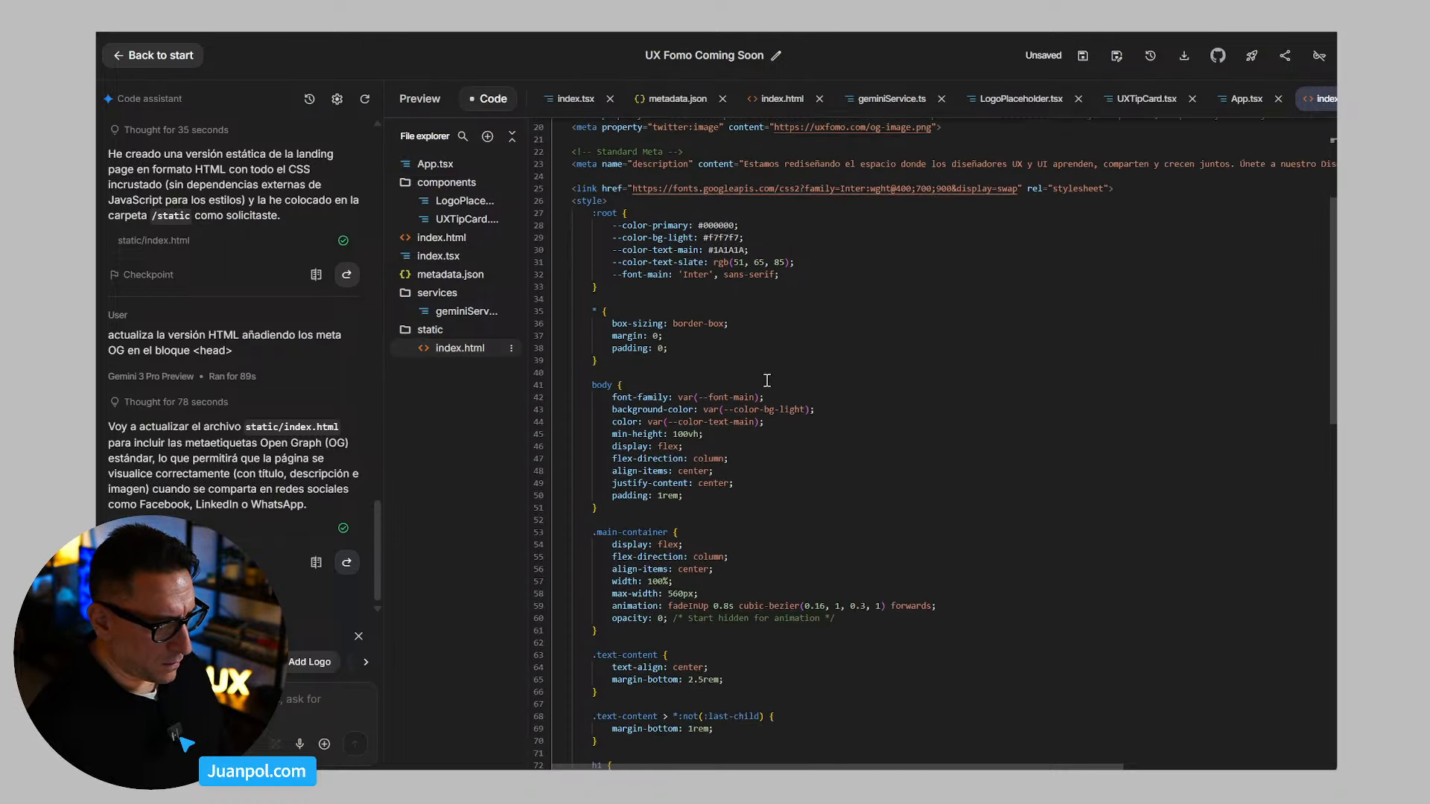
pyautogui.scroll(-5, 770, 469)
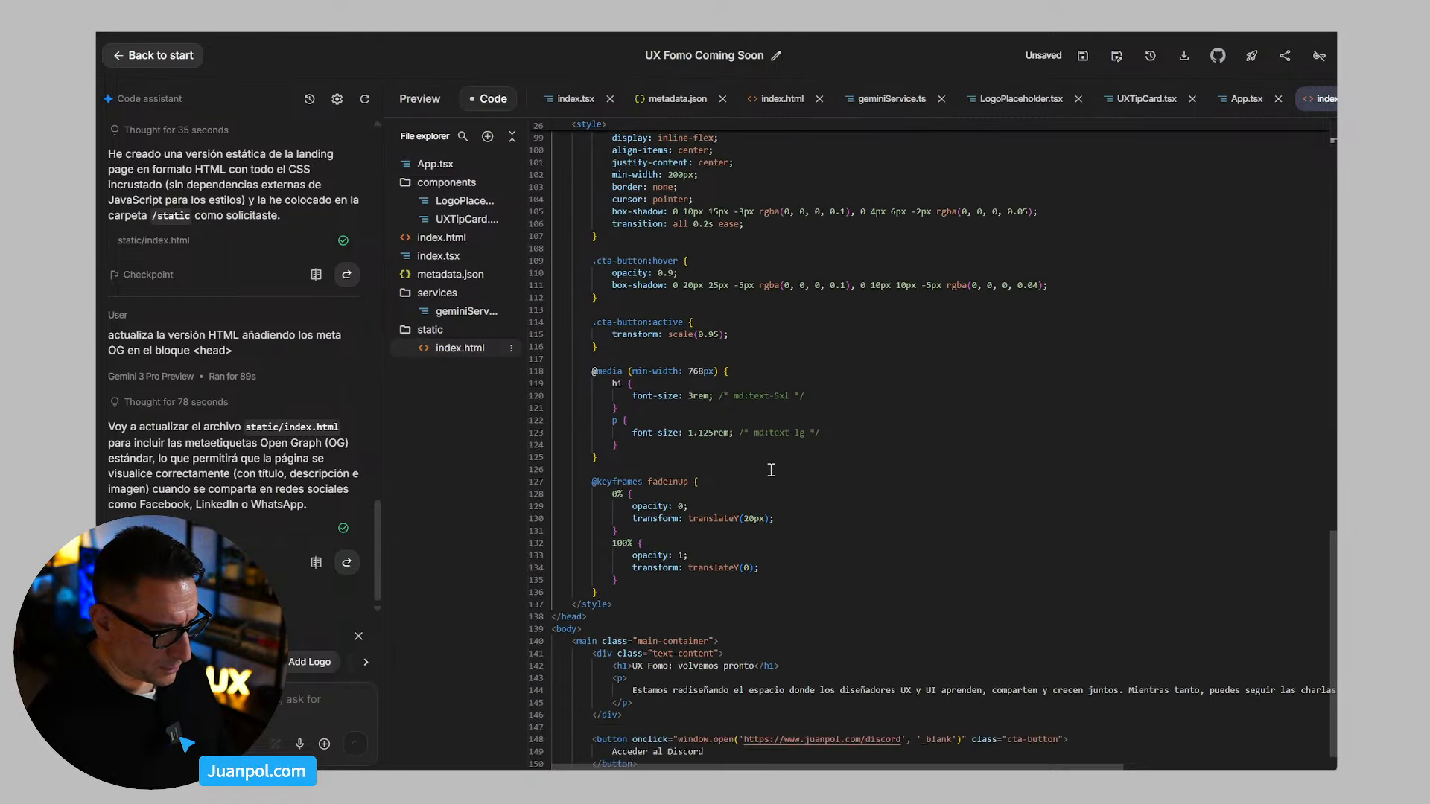
pyautogui.scroll(20, 744, 447)
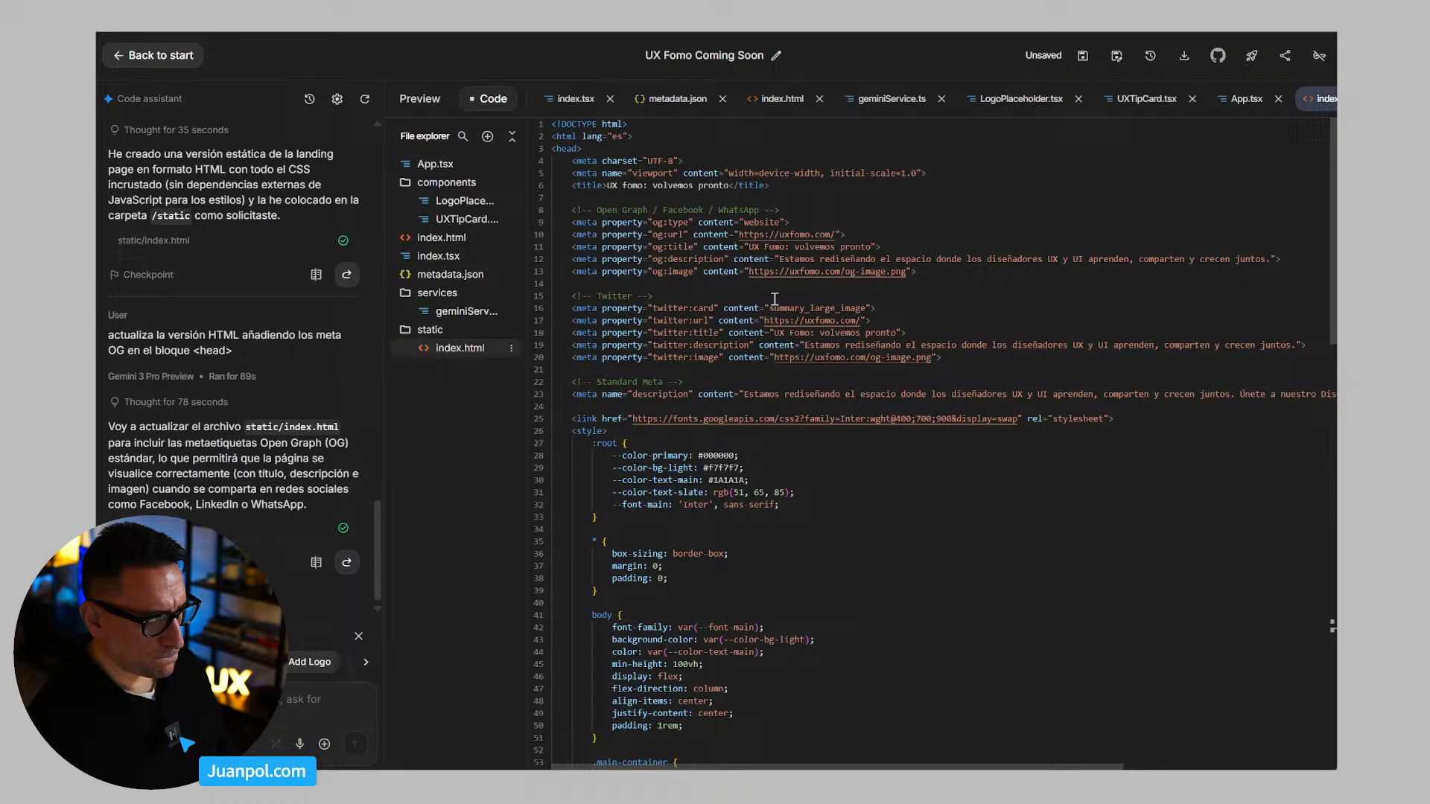
pyautogui.click(761, 247)
pyautogui.press('BackSpace')
pyautogui.write('f')
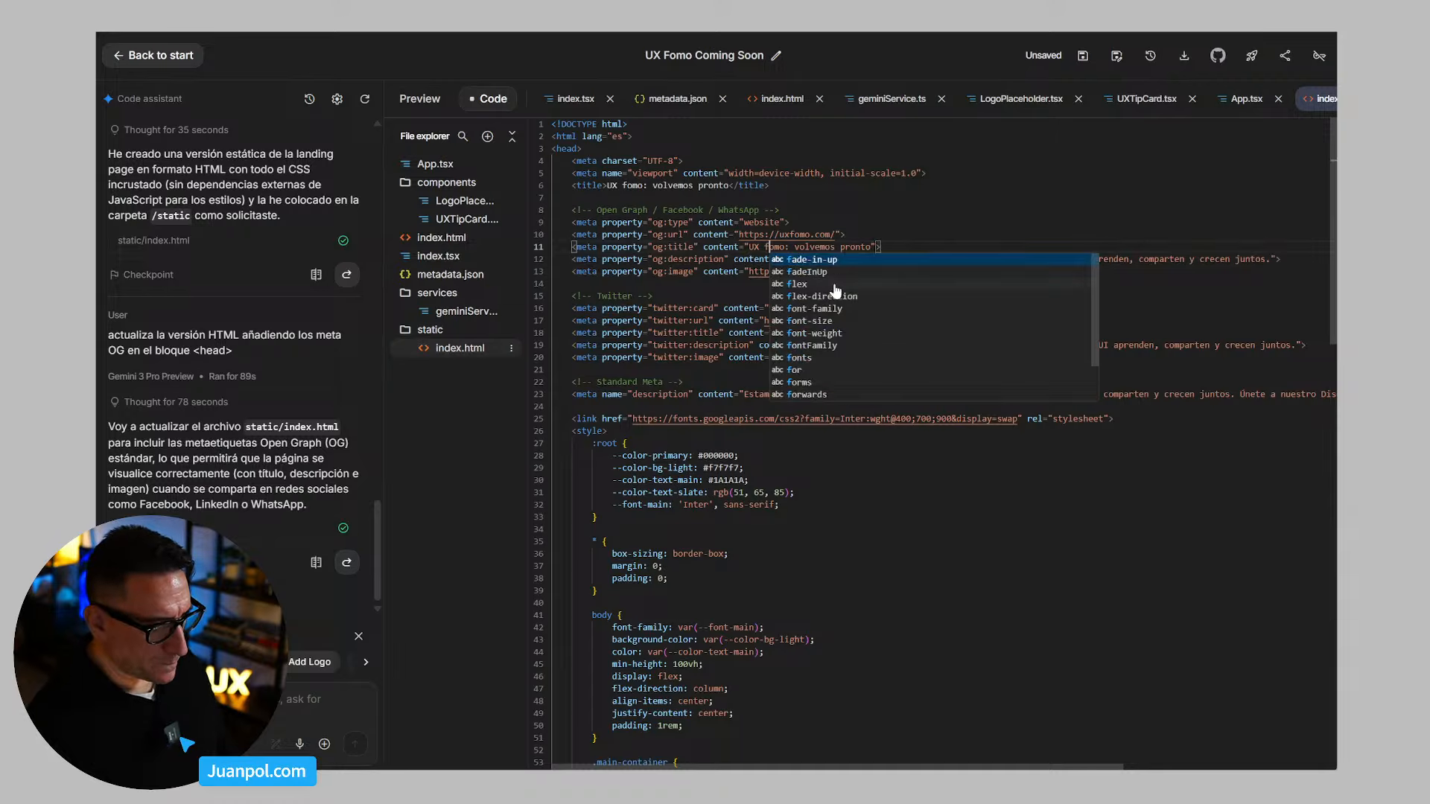
pyautogui.click(955, 221)
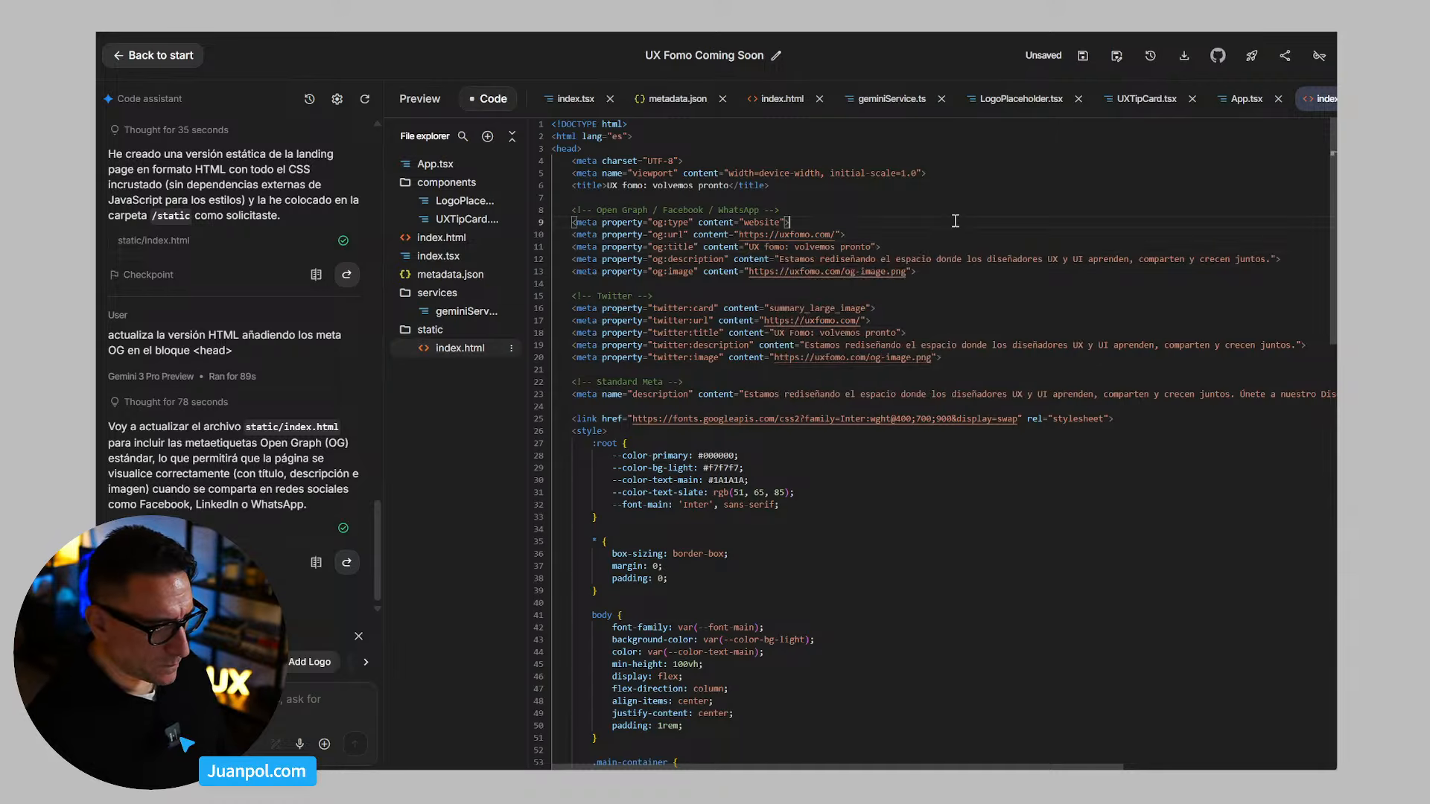
# Step: Change the twitter:title content to "UX fomo: volvemos pronto" with a lowercase f
pyautogui.click(794, 333)
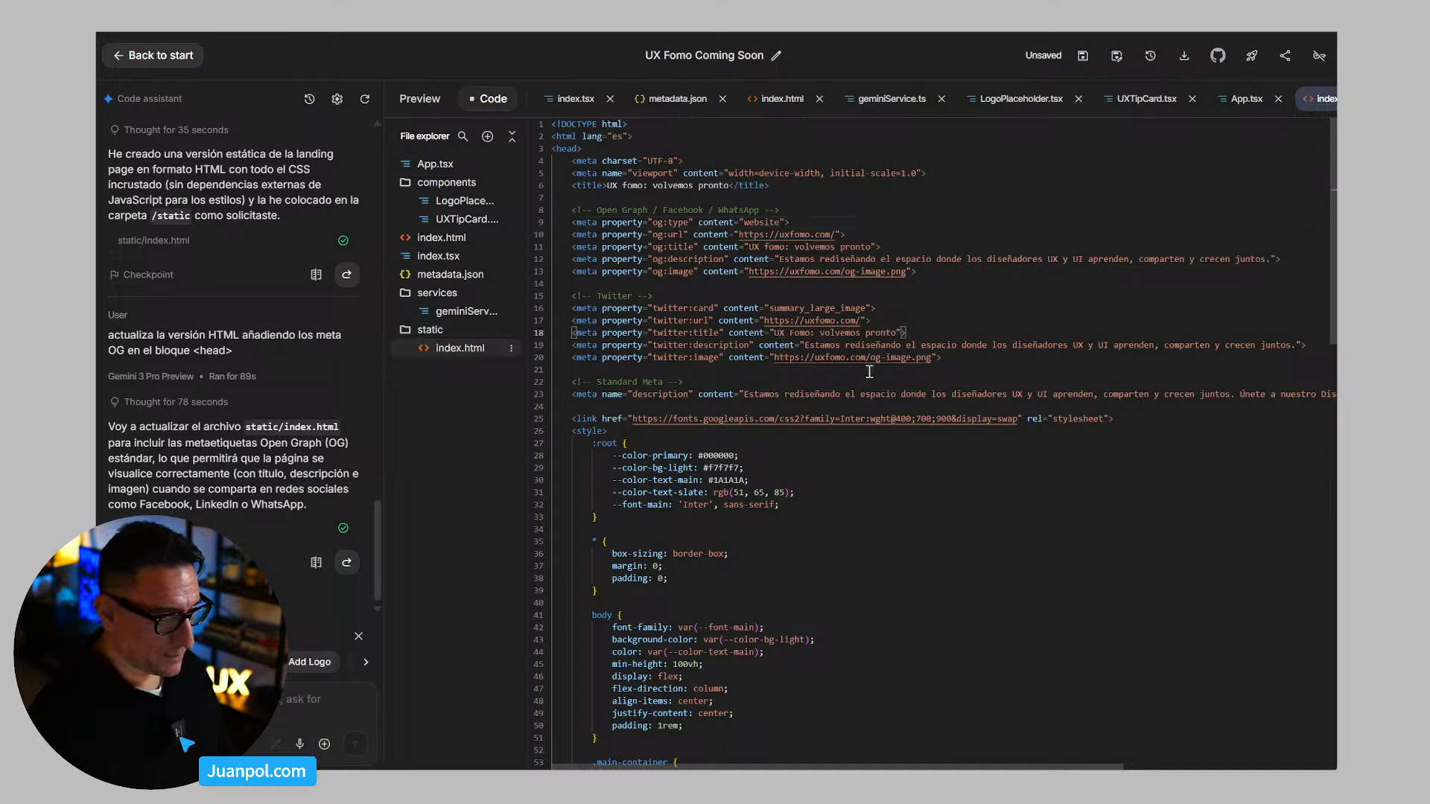
pyautogui.press('BackSpace')
pyautogui.write('f')
pyautogui.click(977, 288)
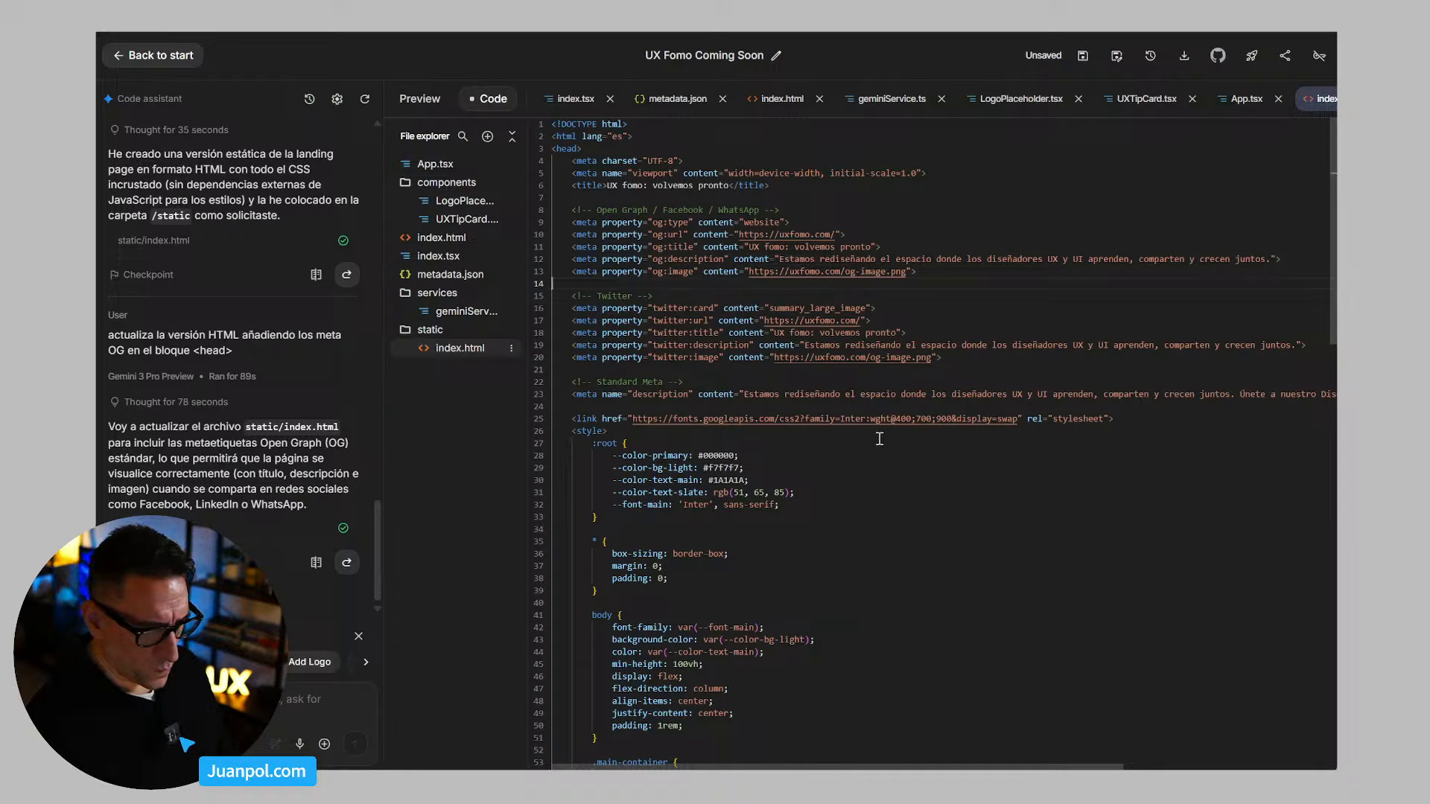
# Step: Save the app and copy the entire code of static/index.html
pyautogui.click(1080, 65)
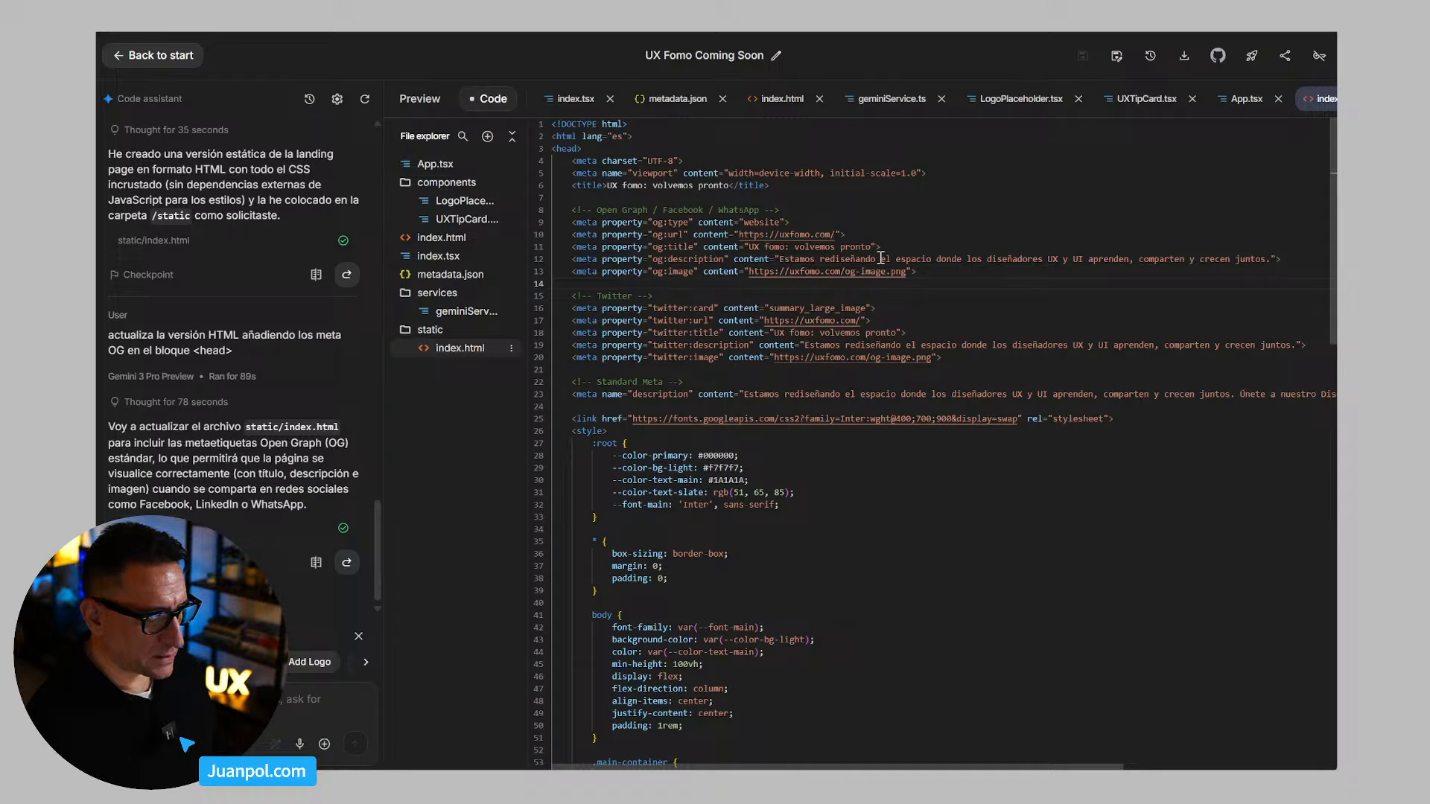
pyautogui.click(927, 235)
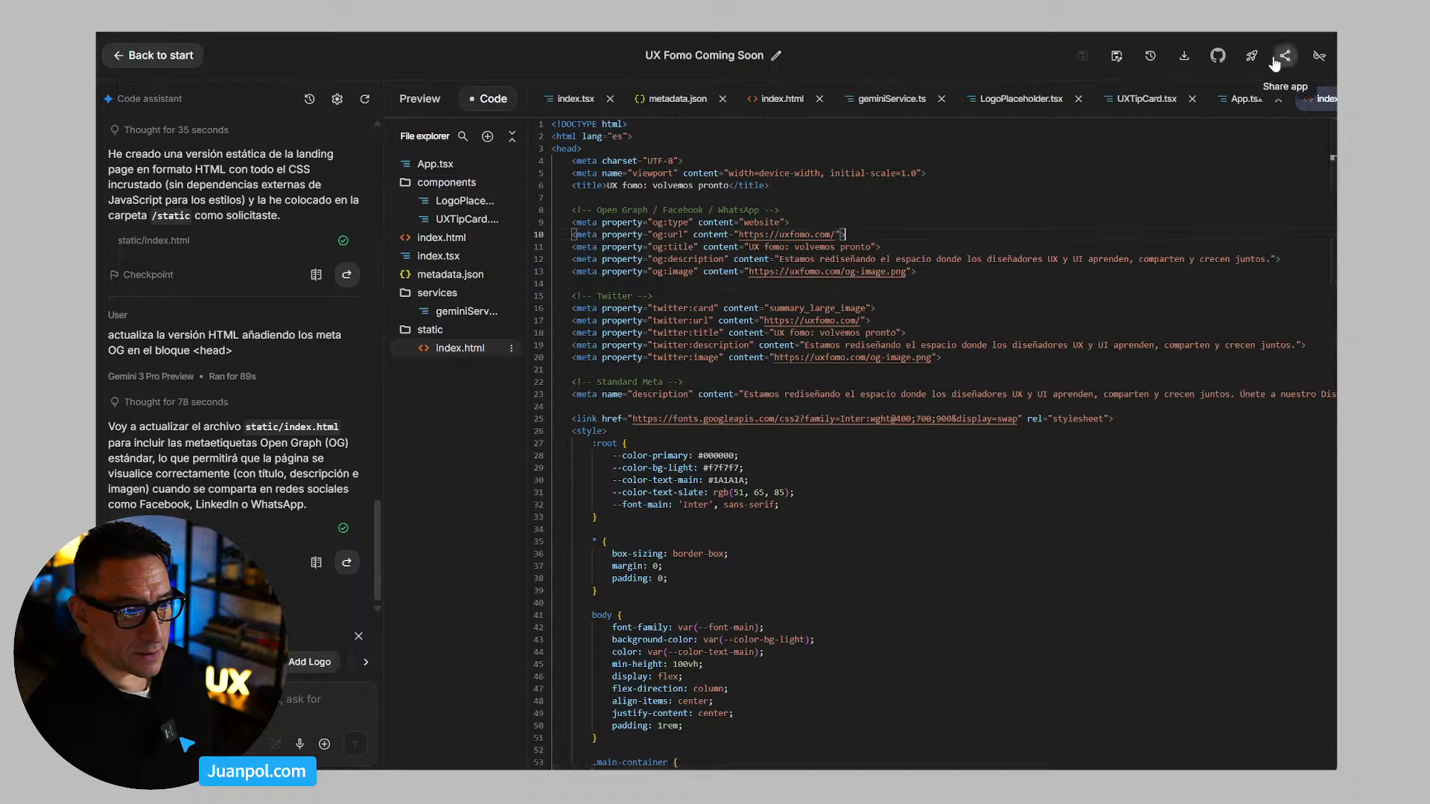
pyautogui.hotkey('ctrl', 'a')
pyautogui.click(739, 137)
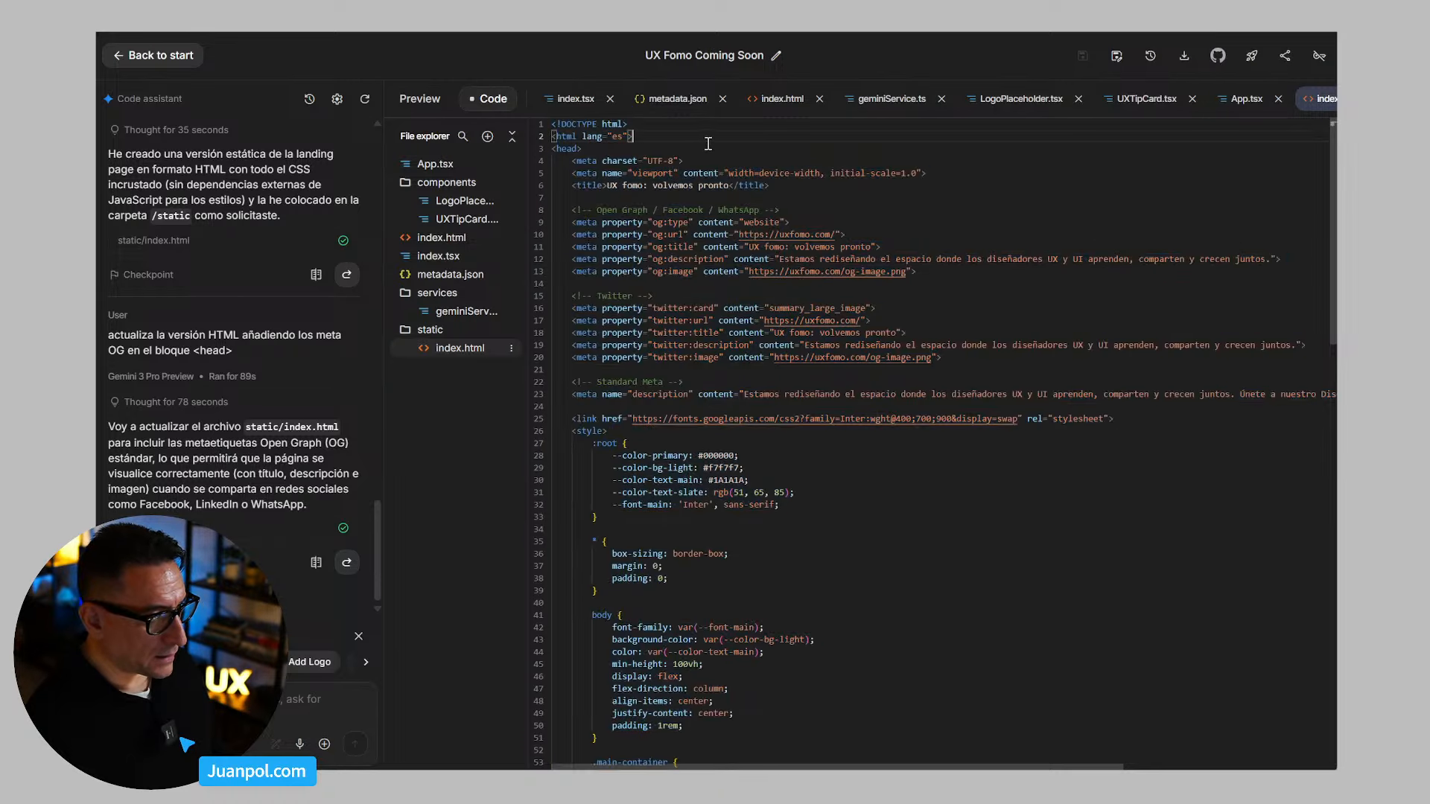
pyautogui.hotkey('ctrl', 'a')
pyautogui.rightClick(693, 181)
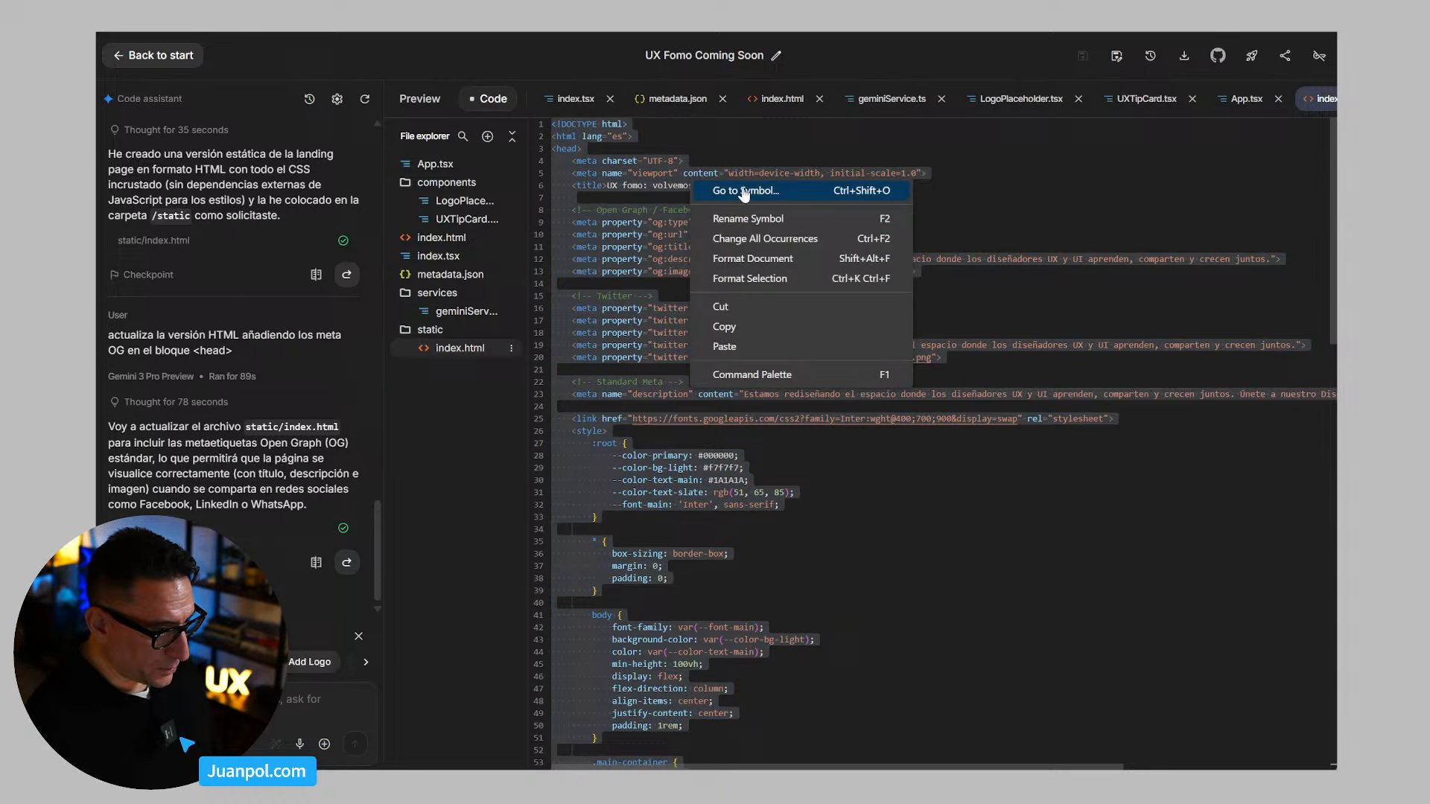
pyautogui.click(724, 327)
pyautogui.hotkey('ctrl', 's')
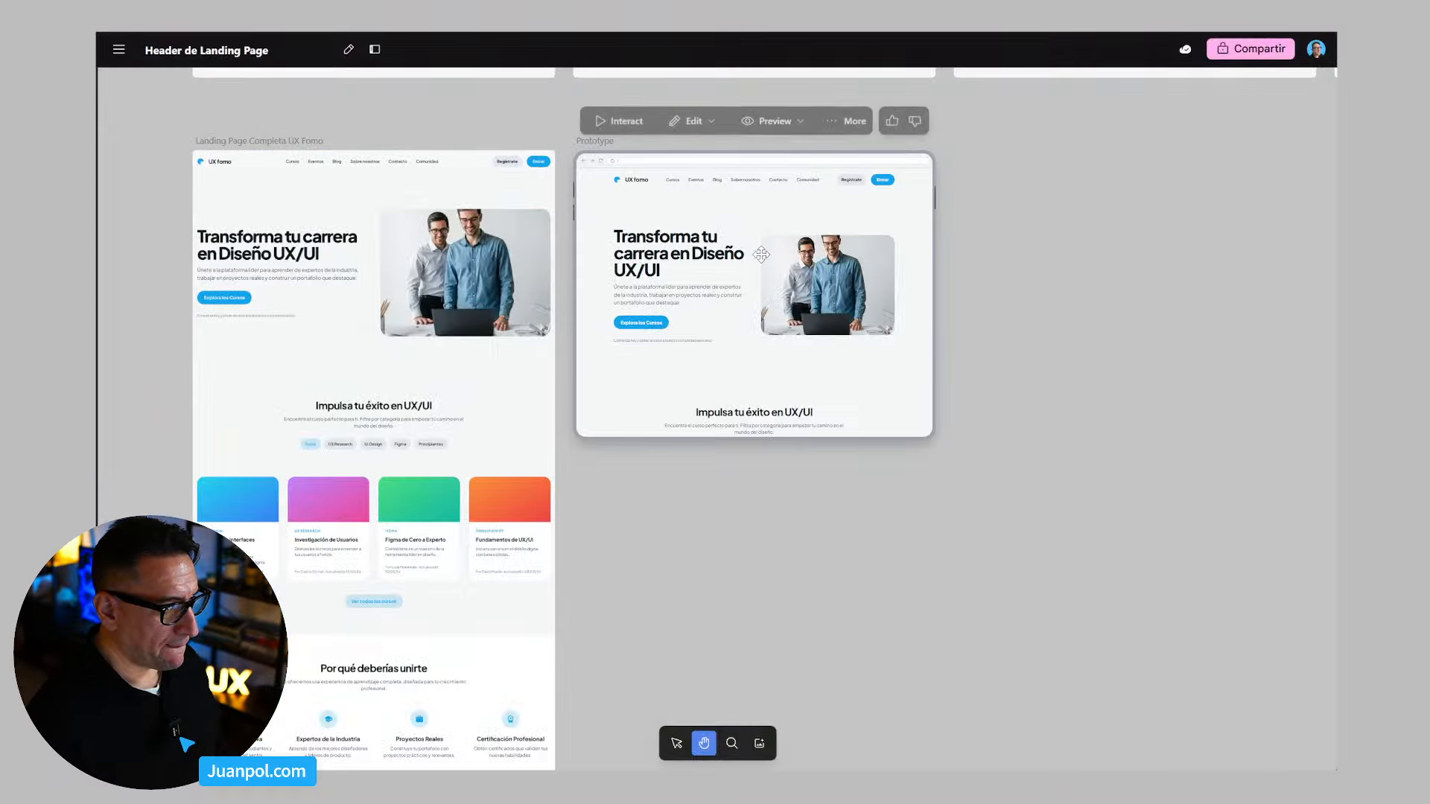
# Step: Switch to Stitch and preview the landing page prototype at Mobile size
pyautogui.moveTo(825, 336)
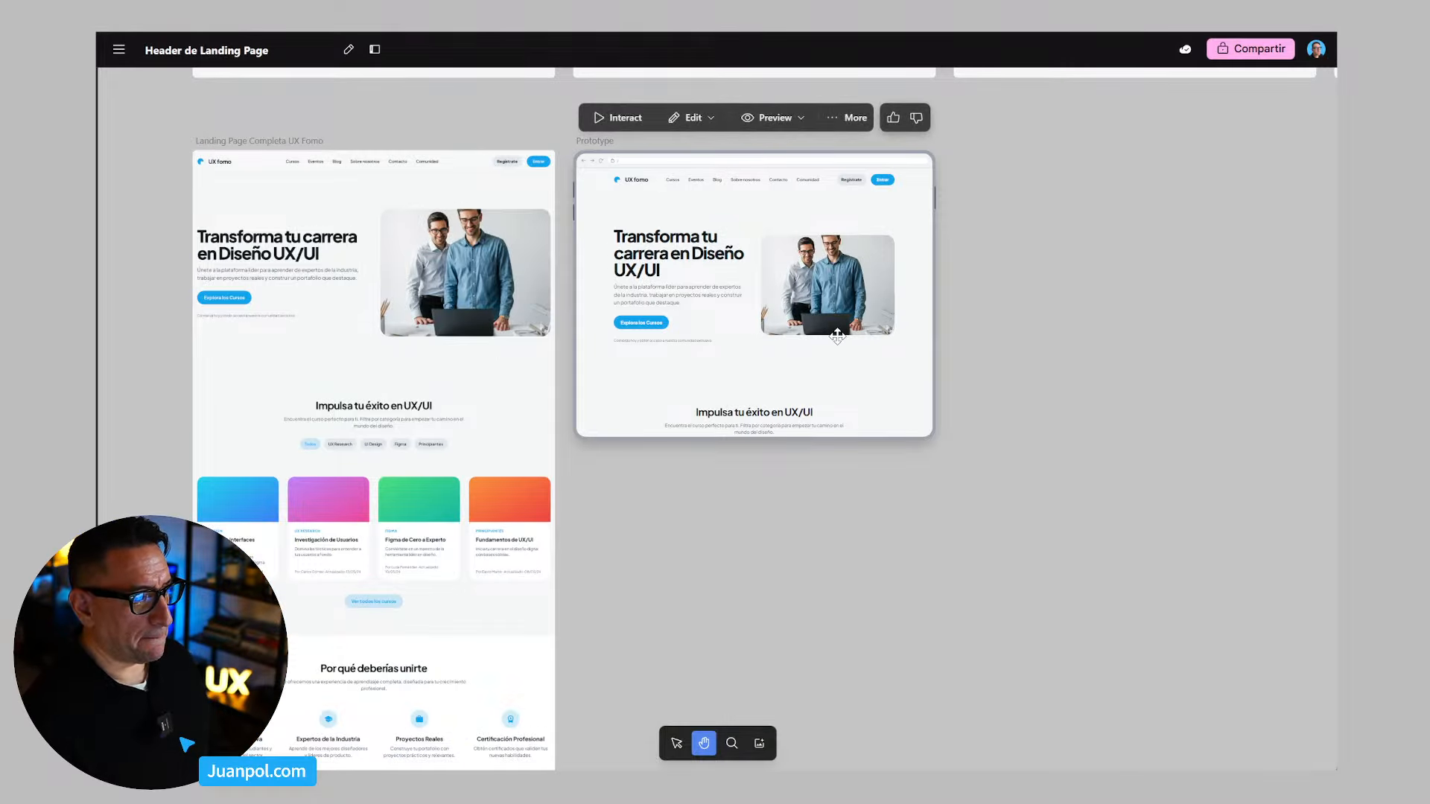
pyautogui.scroll(3, 860, 336)
pyautogui.click(685, 173)
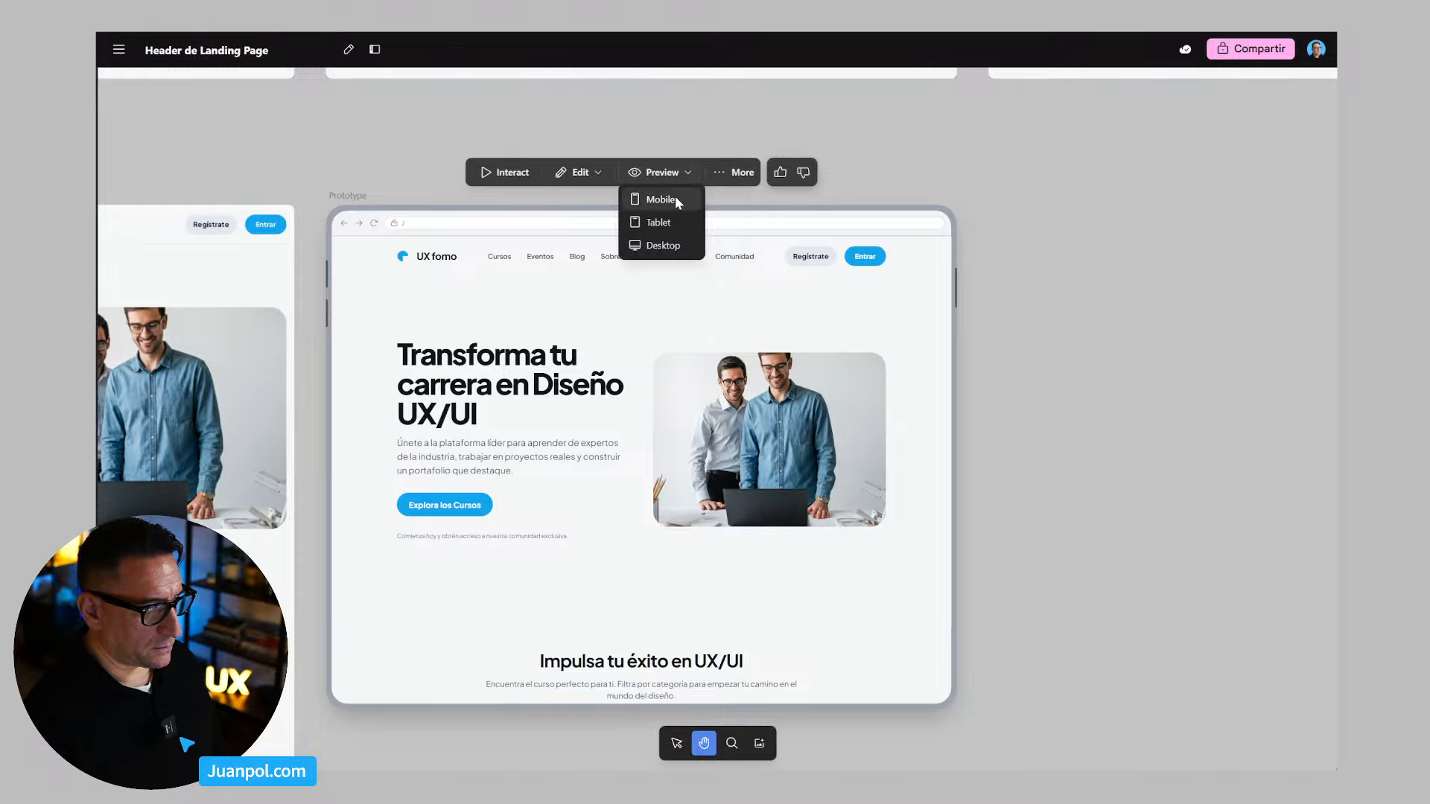
pyautogui.click(675, 197)
pyautogui.scroll(-3, 455, 378)
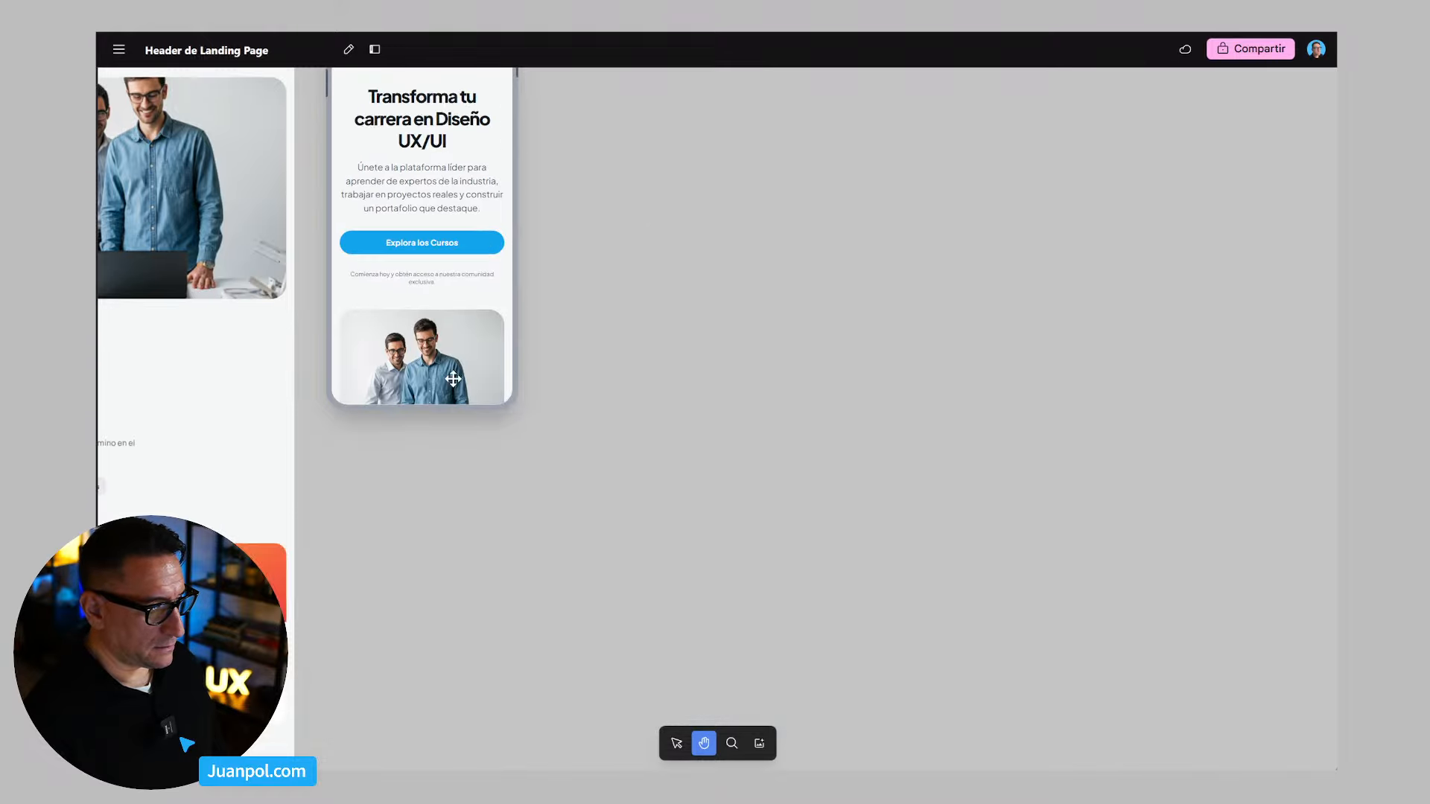
# Step: Preview the prototype at Tablet size and return it to the Desktop preview
pyautogui.scroll(2, 455, 379)
pyautogui.click(469, 96)
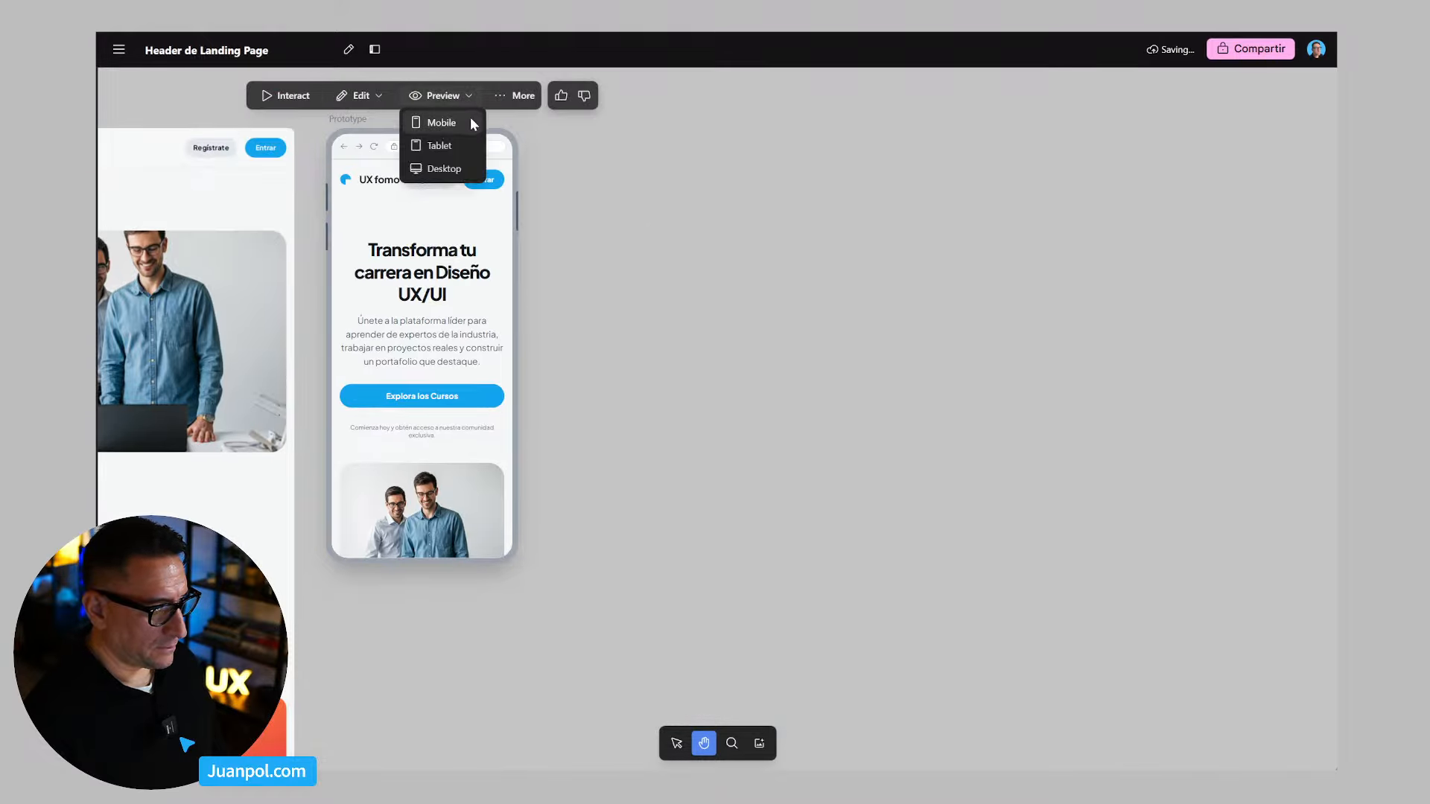
pyautogui.click(440, 143)
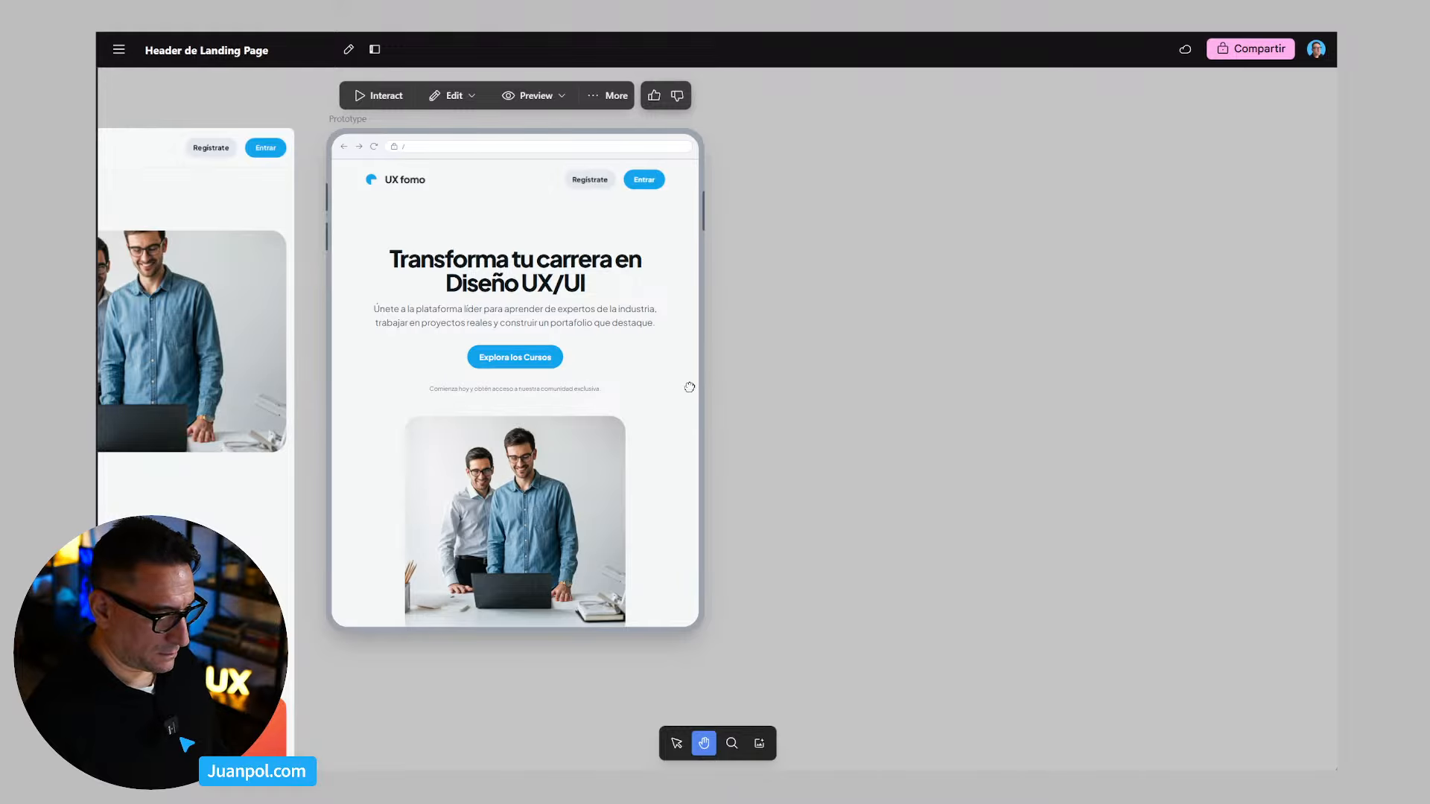
pyautogui.moveTo(702, 370); pyautogui.dragTo(898, 372)
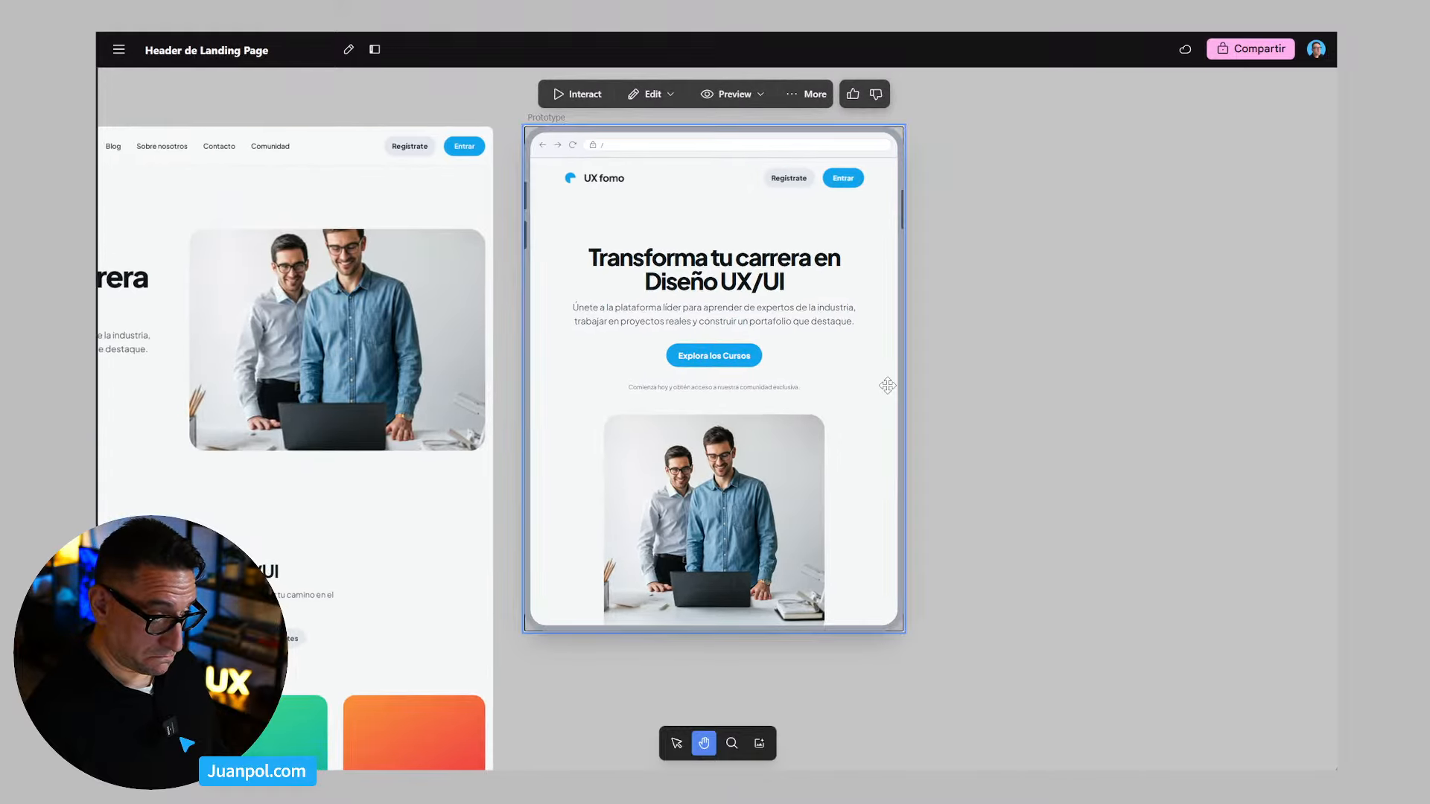
pyautogui.click(737, 94)
pyautogui.click(736, 167)
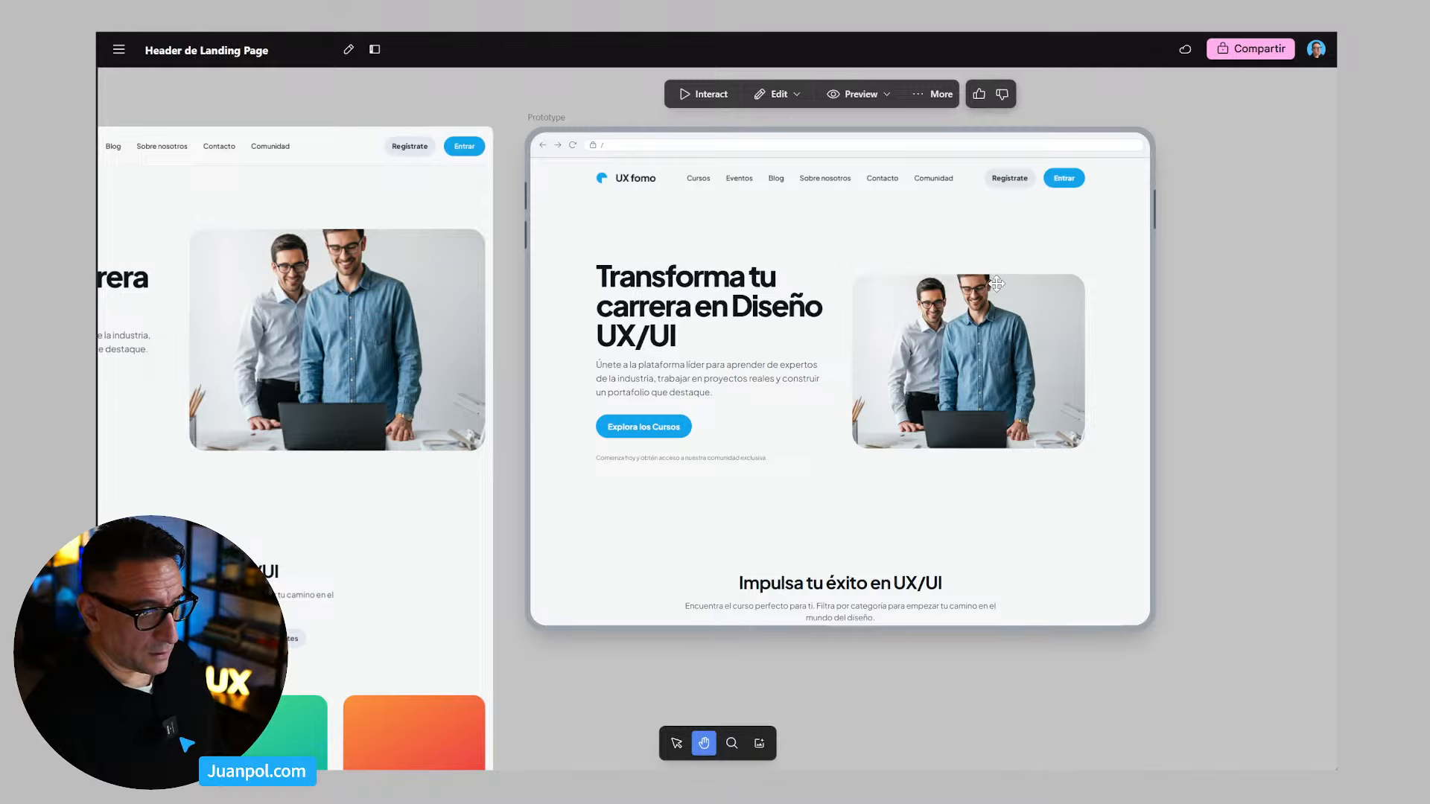
pyautogui.click(873, 100)
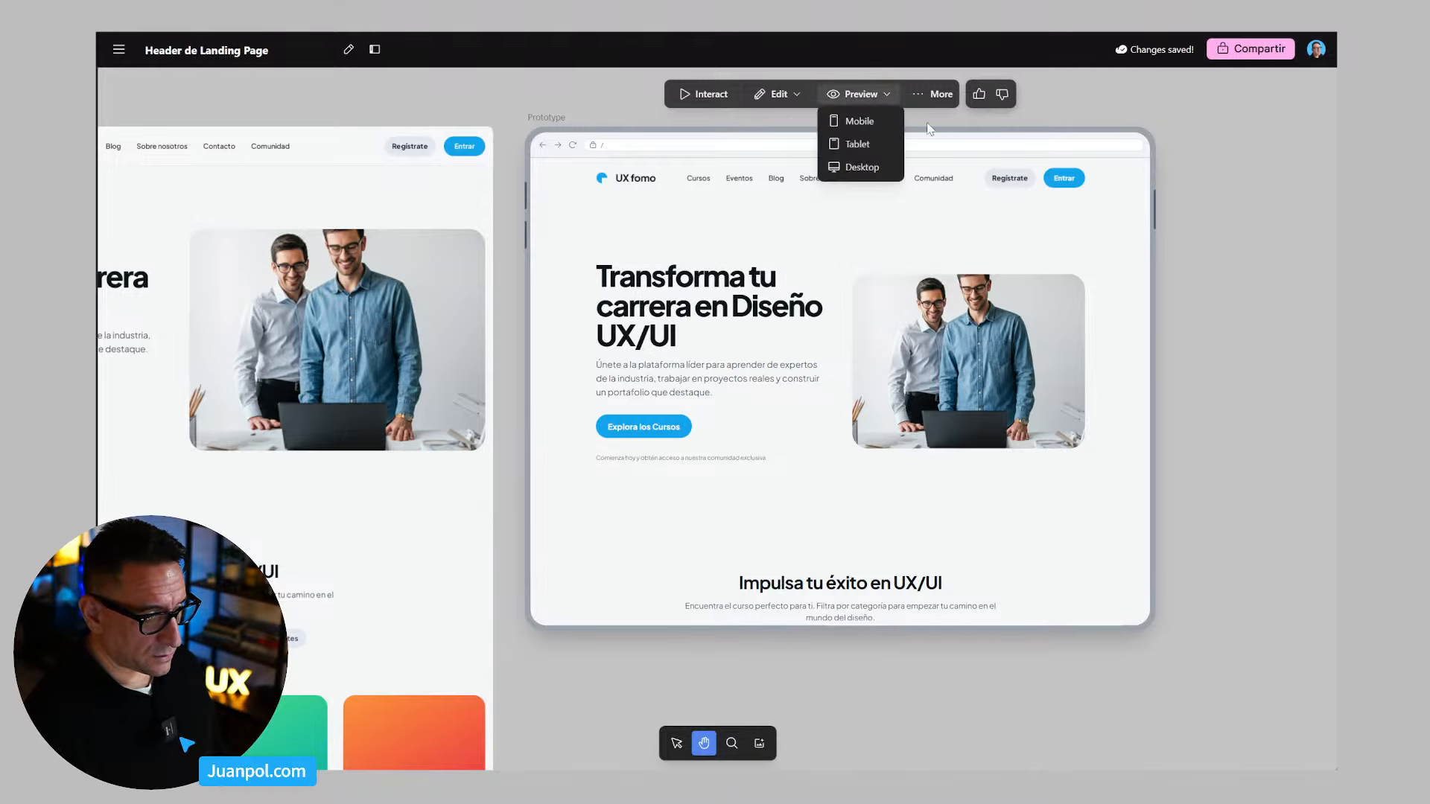
# Step: Set the prototype to interactive mode and move its frame farther from the Landing Page Completa UX Fomo screen
pyautogui.scroll(3, 893, 575)
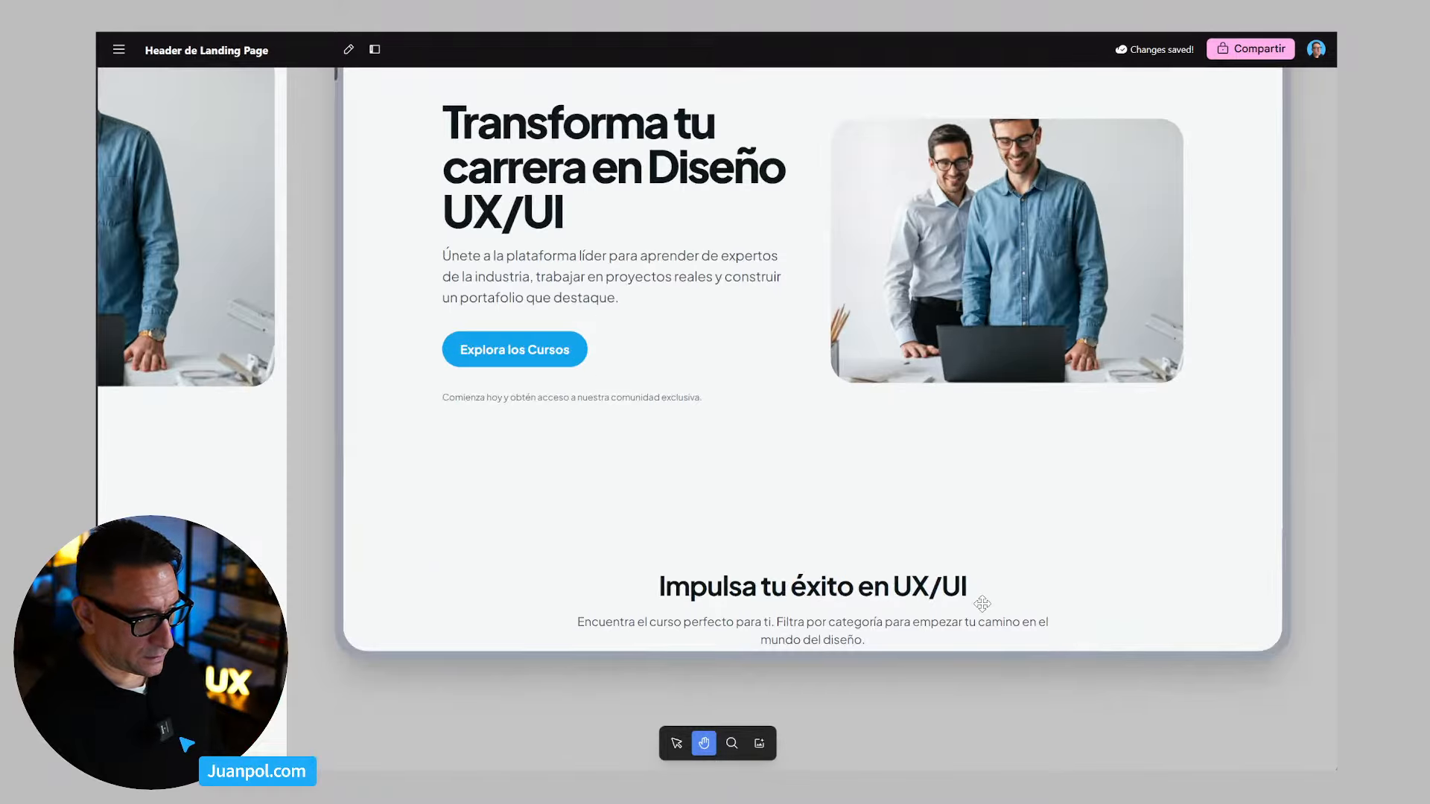
pyautogui.moveTo(1031, 693); pyautogui.dragTo(753, 752)
pyautogui.scroll(-2, 753, 752)
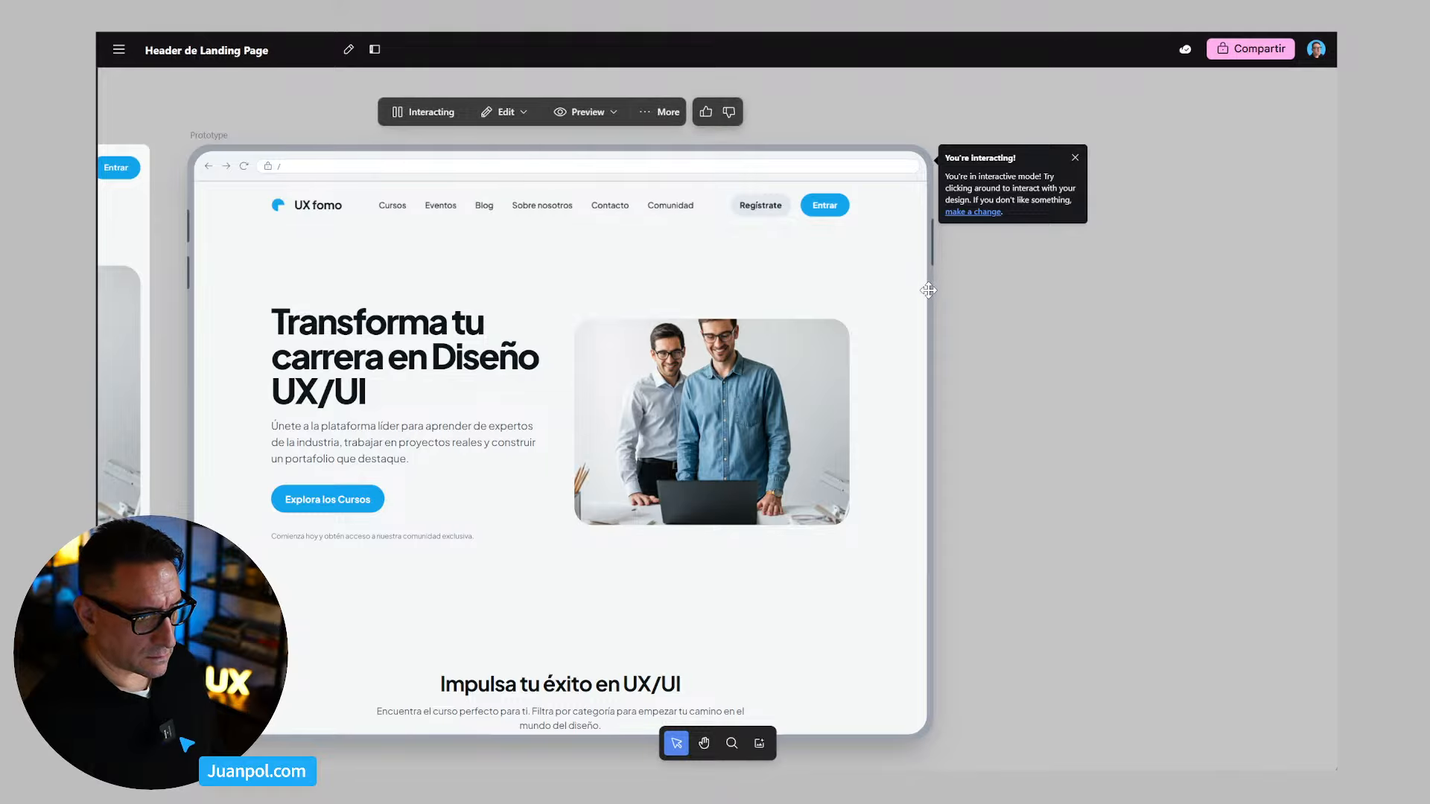
pyautogui.moveTo(931, 292); pyautogui.dragTo(1066, 293)
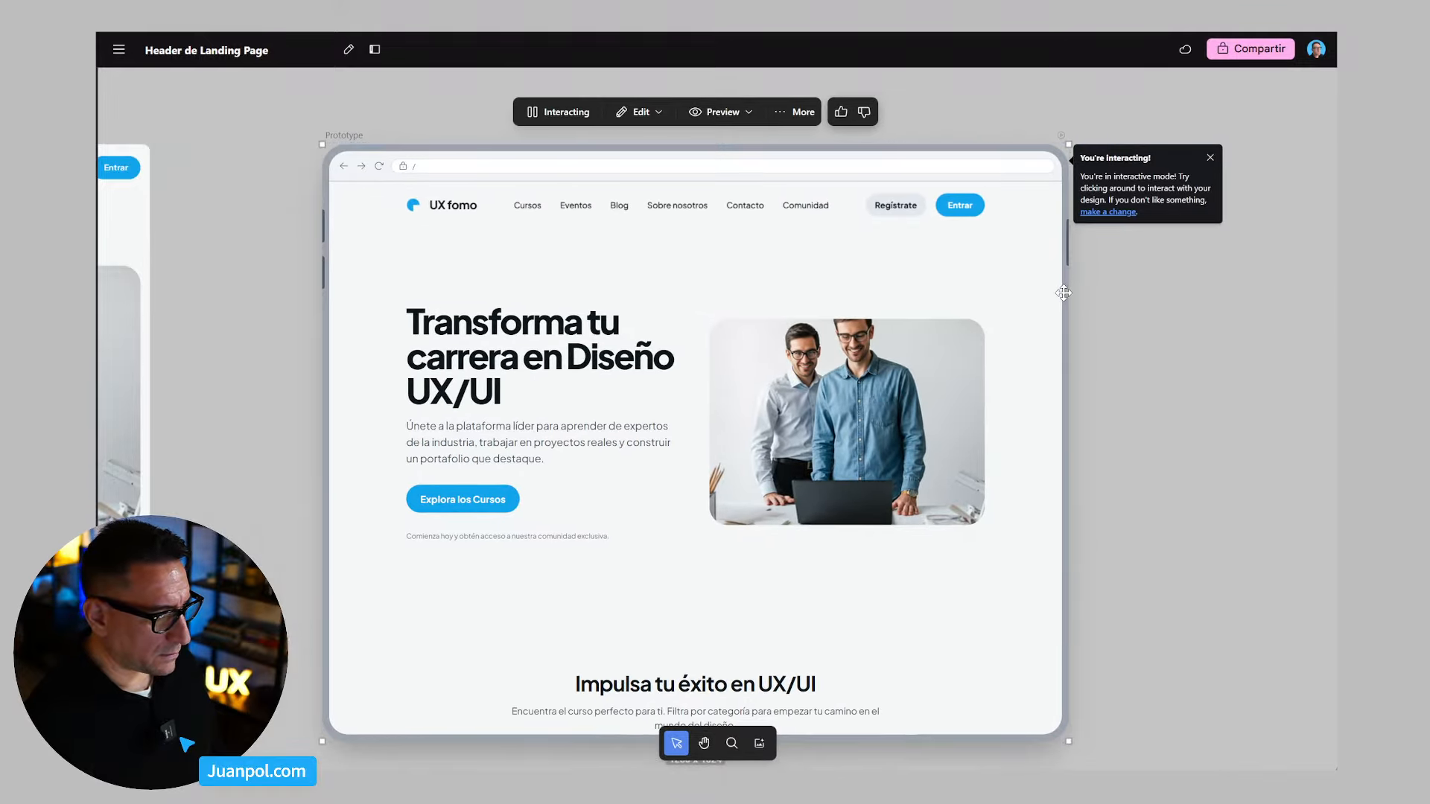
# Step: Enlarge the prototype frame from its lower corner until the whole landing page down to the footer fits inside
pyautogui.scroll(-5, 1065, 491)
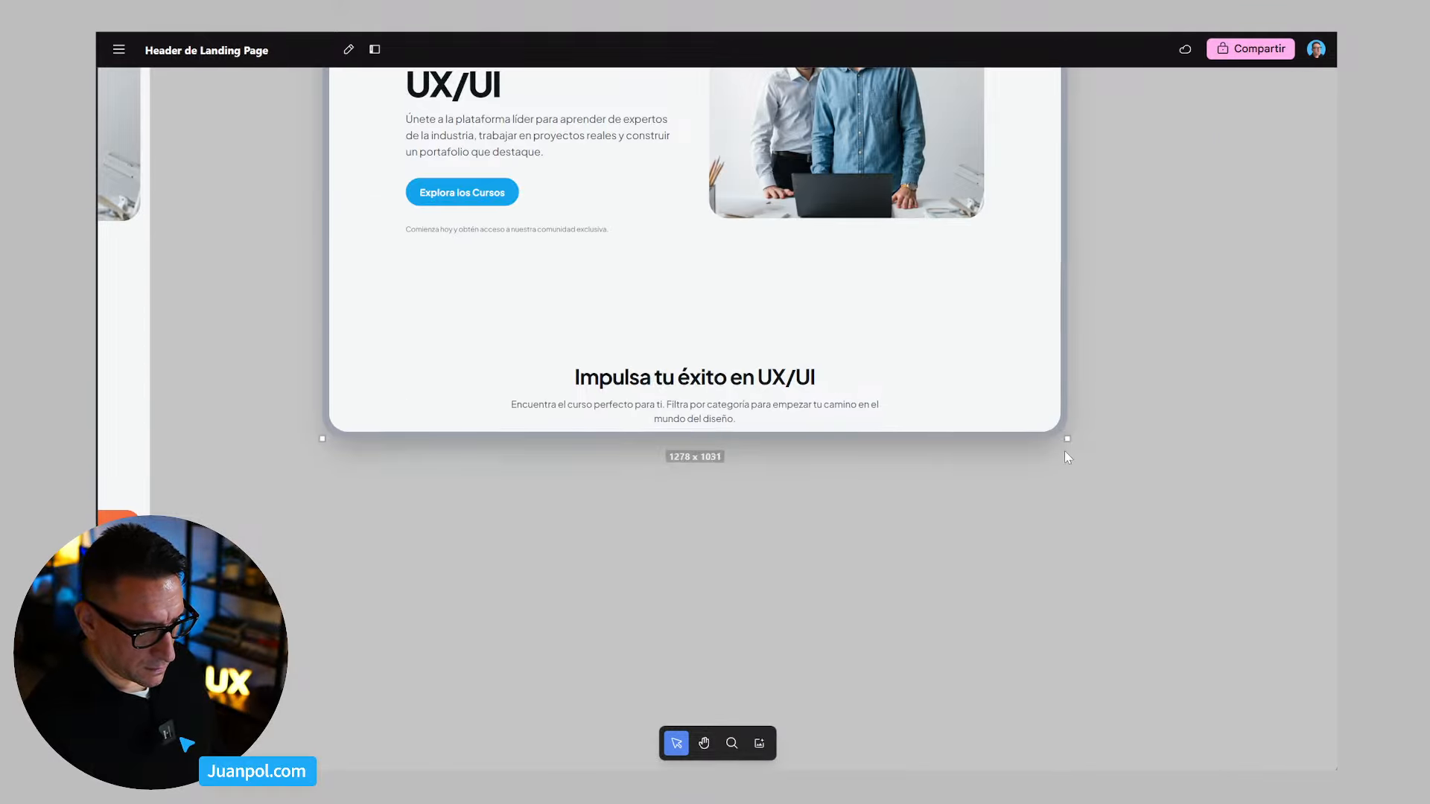
pyautogui.moveTo(1066, 438); pyautogui.dragTo(1071, 706)
pyautogui.hotkey('ctrl', '-')
pyautogui.hotkey('ctrl', '-')
pyautogui.hotkey('ctrl', '-')
pyautogui.hotkey('ctrl', '-')
pyautogui.hotkey('ctrl', '-')
pyautogui.scroll(-1, 803, 563)
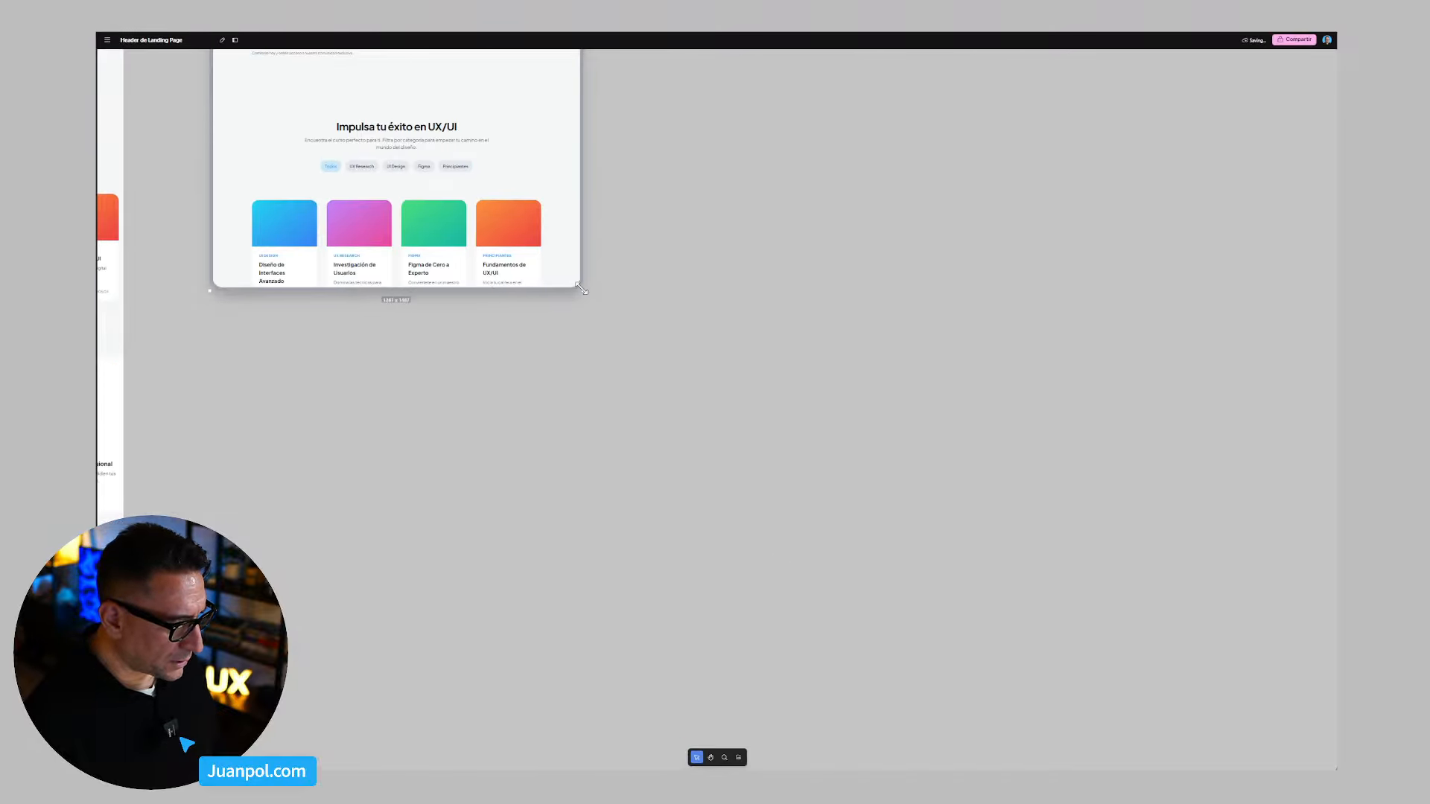
pyautogui.moveTo(584, 291); pyautogui.dragTo(745, 729)
pyautogui.scroll(-5, 752, 702)
pyautogui.moveTo(771, 551); pyautogui.dragTo(773, 472)
# Step: Narrow the full-height prototype frame to a phone-like width to test the responsive layout
pyautogui.scroll(4, 787, 435)
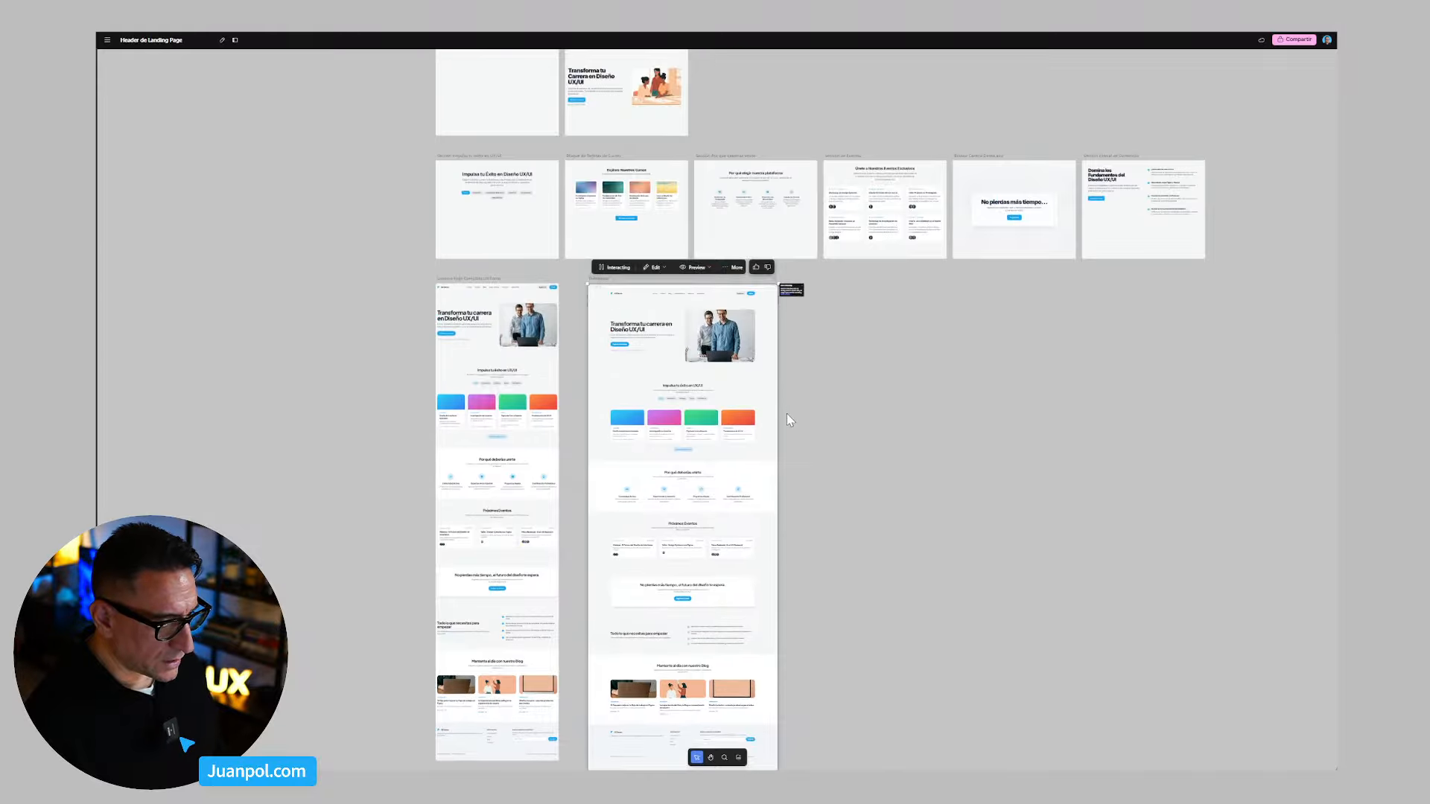
pyautogui.scroll(-2, 787, 424)
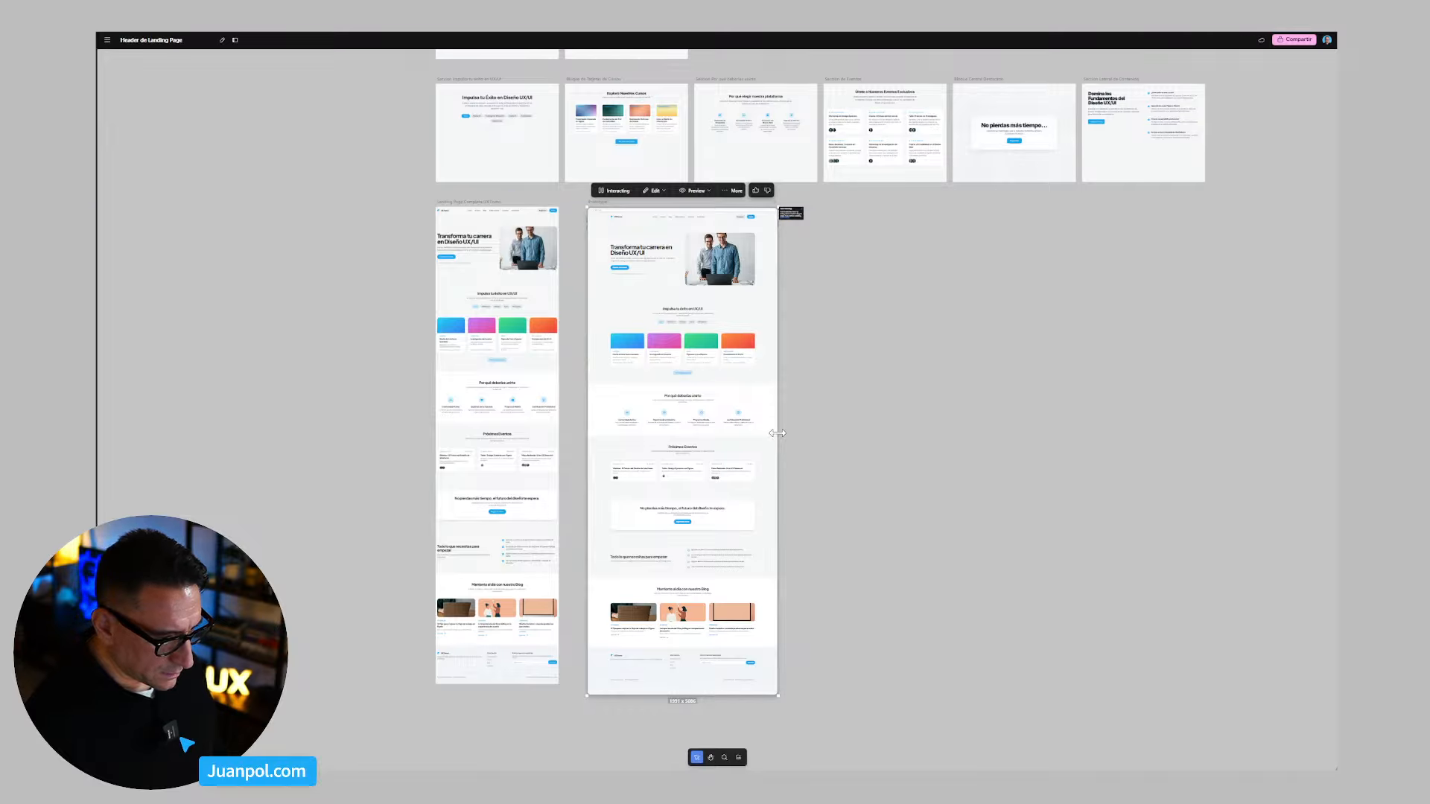
pyautogui.moveTo(776, 433); pyautogui.dragTo(694, 434)
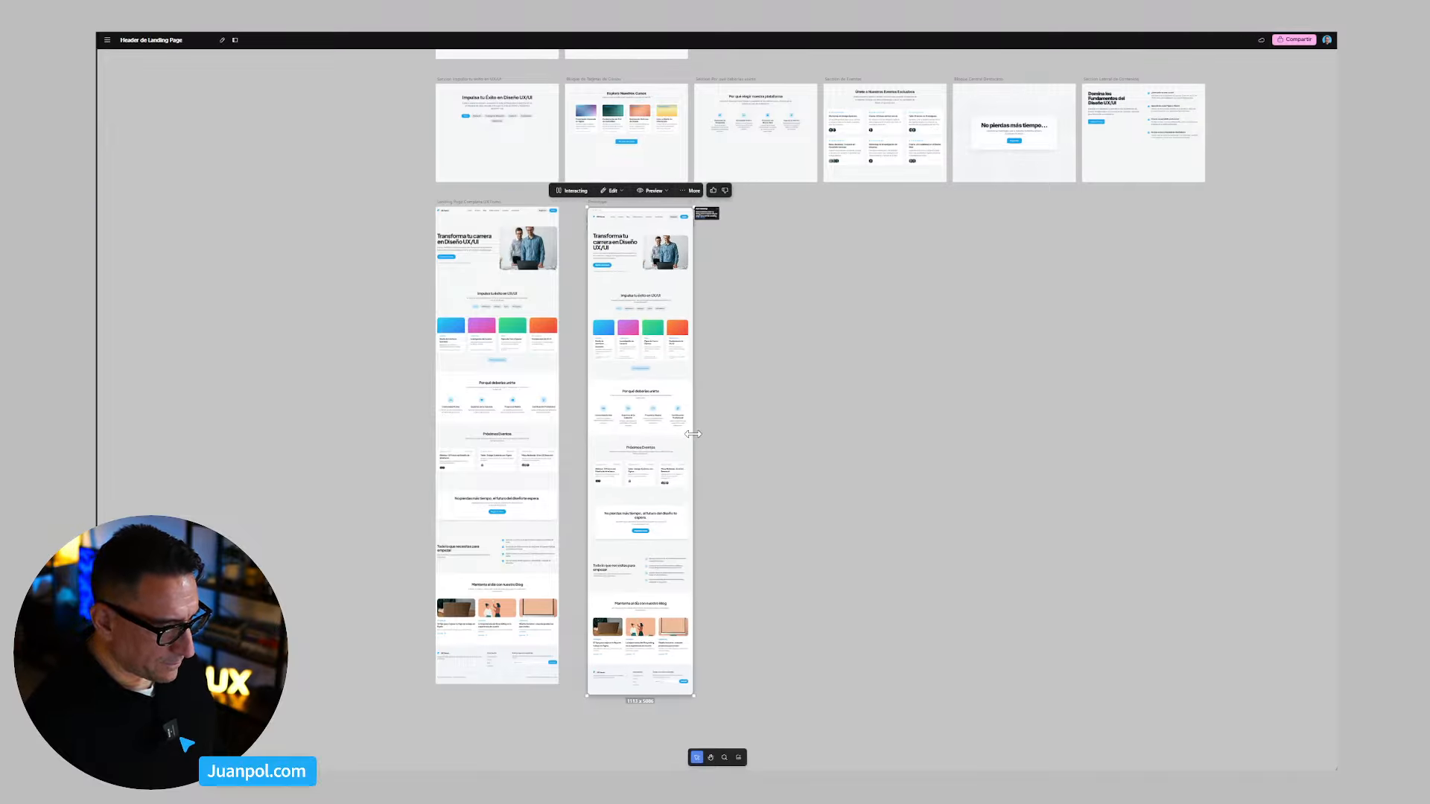
pyautogui.scroll(6, 649, 407)
pyautogui.moveTo(881, 353); pyautogui.dragTo(552, 356)
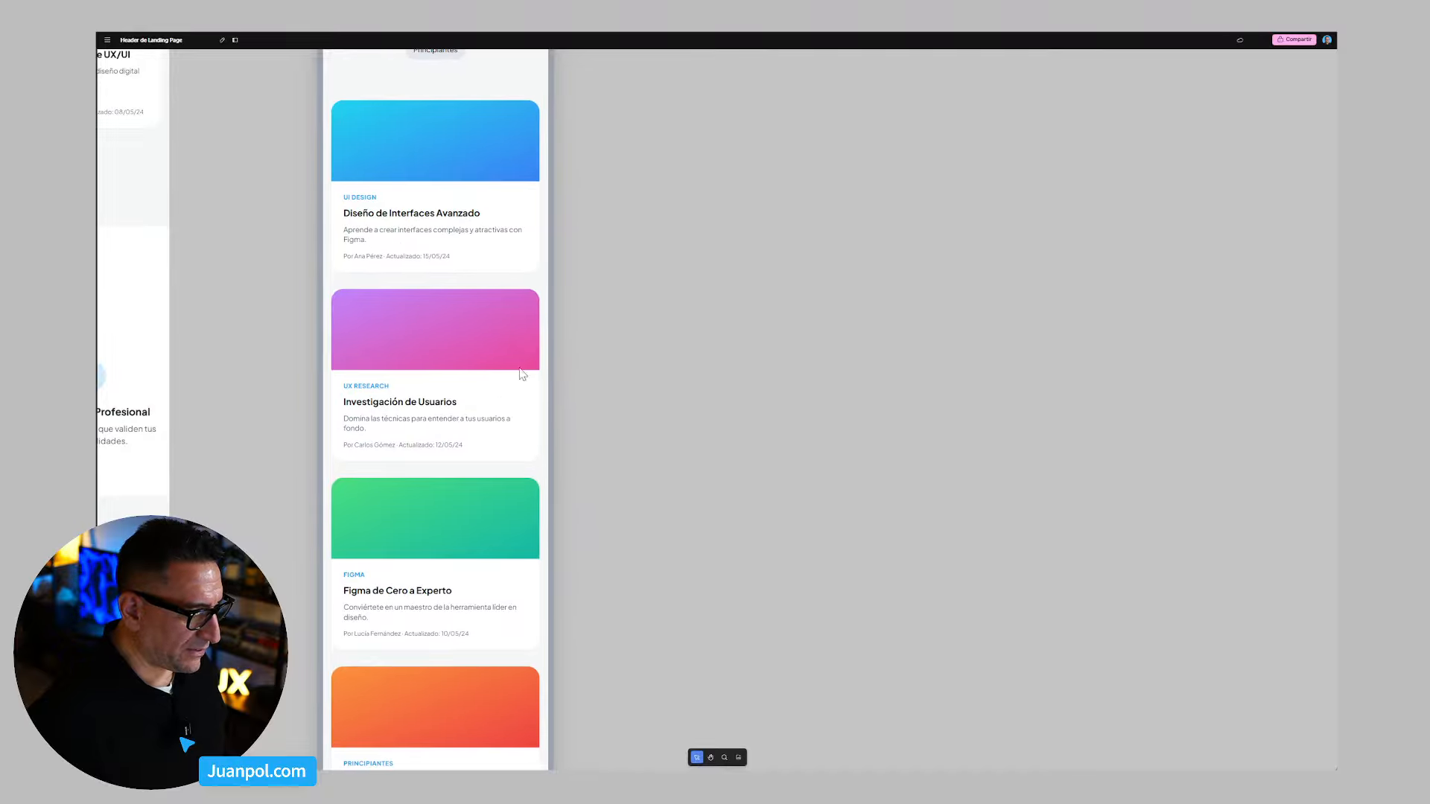
# Step: Look through the single-column course and event blocks, and widen the prototype frame to a tablet-like width
pyautogui.scroll(-8, 460, 401)
pyautogui.scroll(-12, 461, 401)
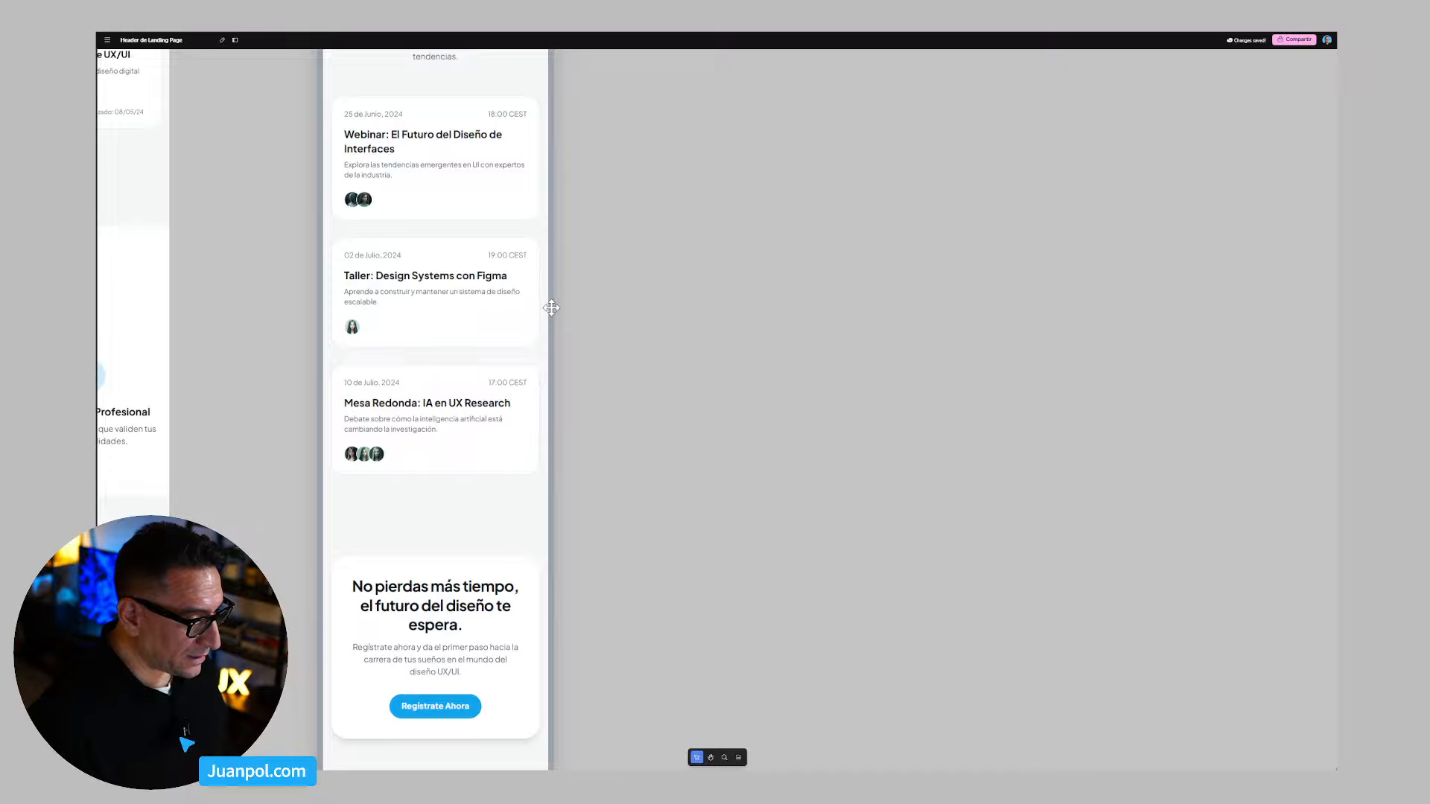
pyautogui.moveTo(552, 307); pyautogui.dragTo(672, 332)
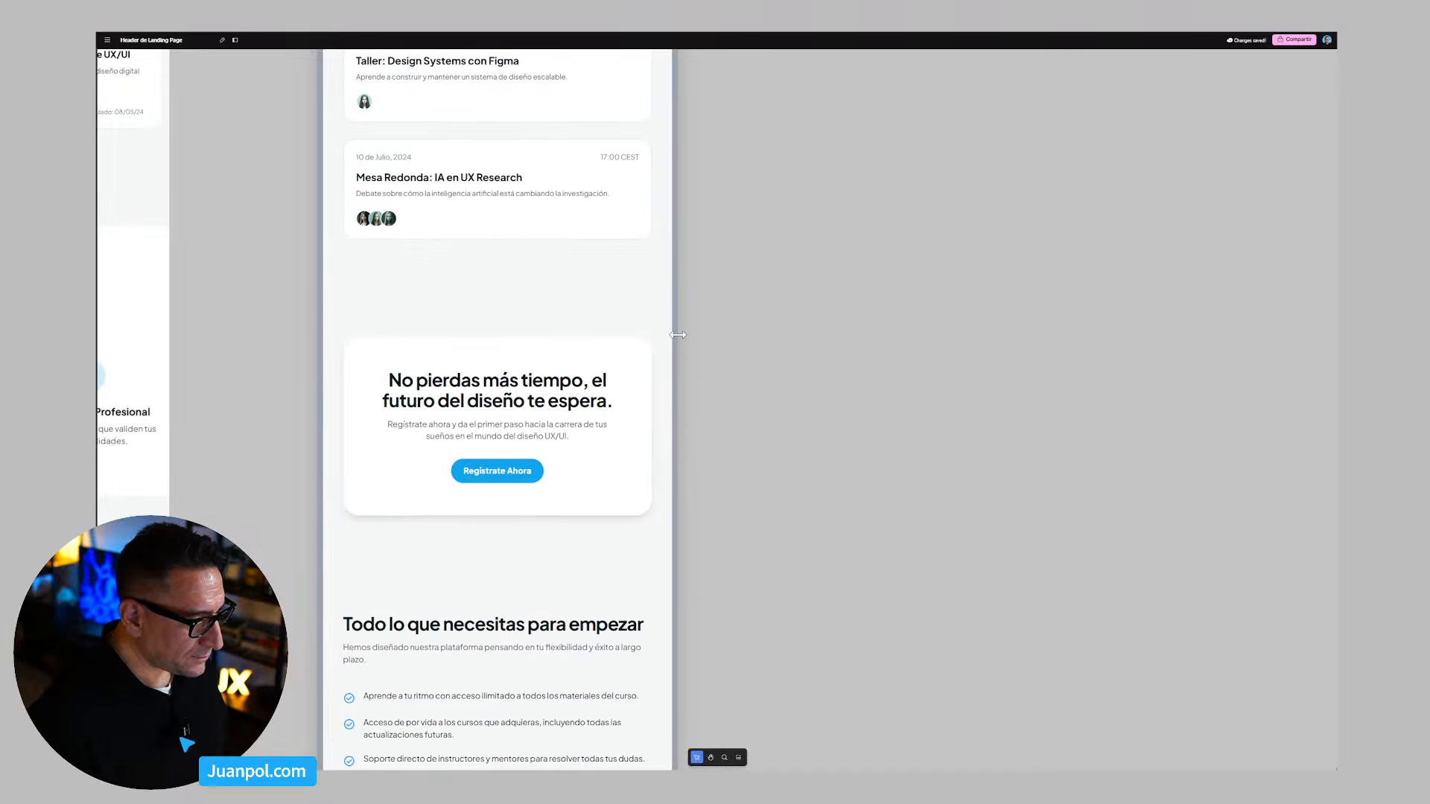
pyautogui.scroll(5, 417, 346)
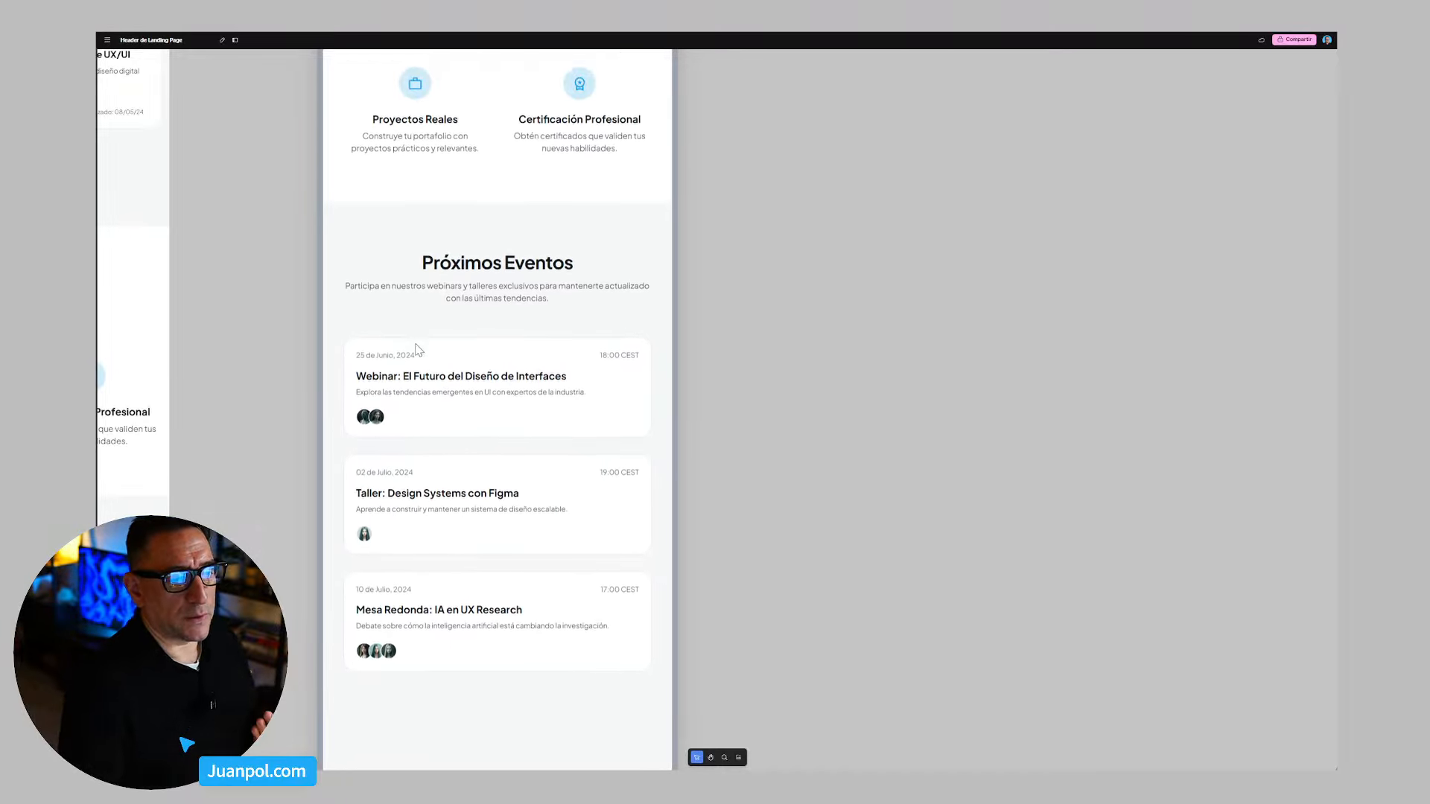
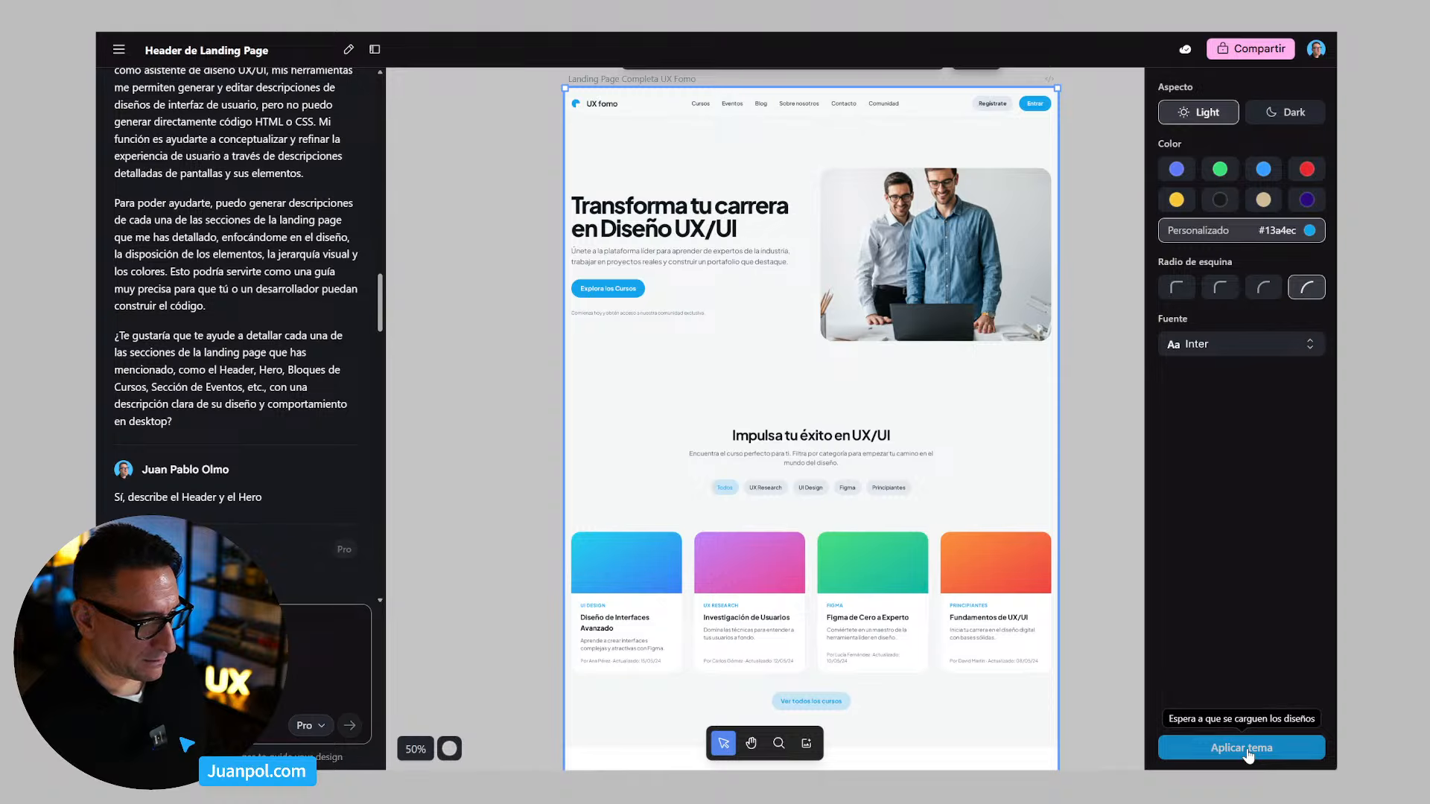
# Step: Apply the Light theme with custom color #13a4ec, the largest corner radius and Inter to the landing page screen, and check the chat
pyautogui.click(1249, 748)
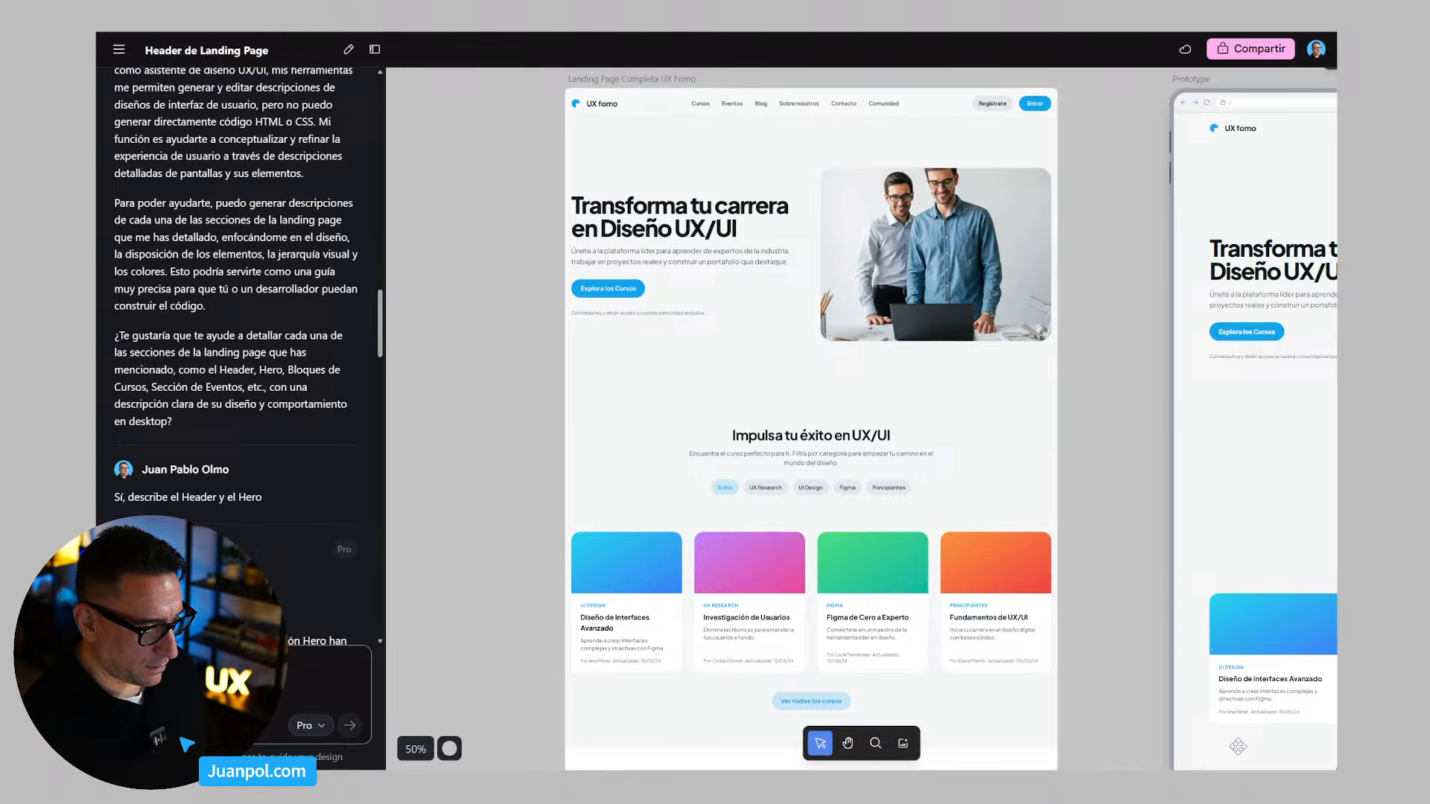
pyautogui.scroll(-10, 306, 503)
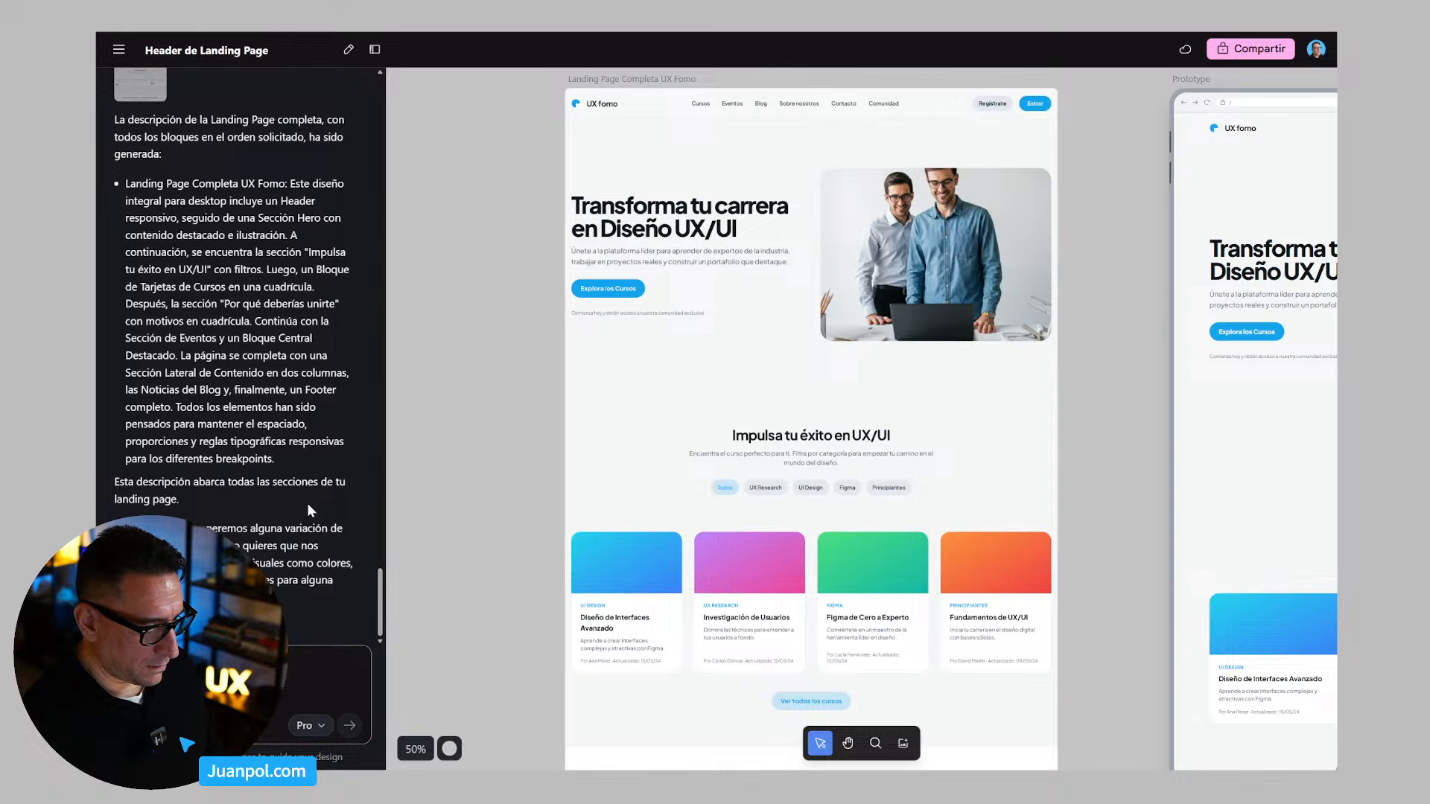
pyautogui.scroll(1, 307, 506)
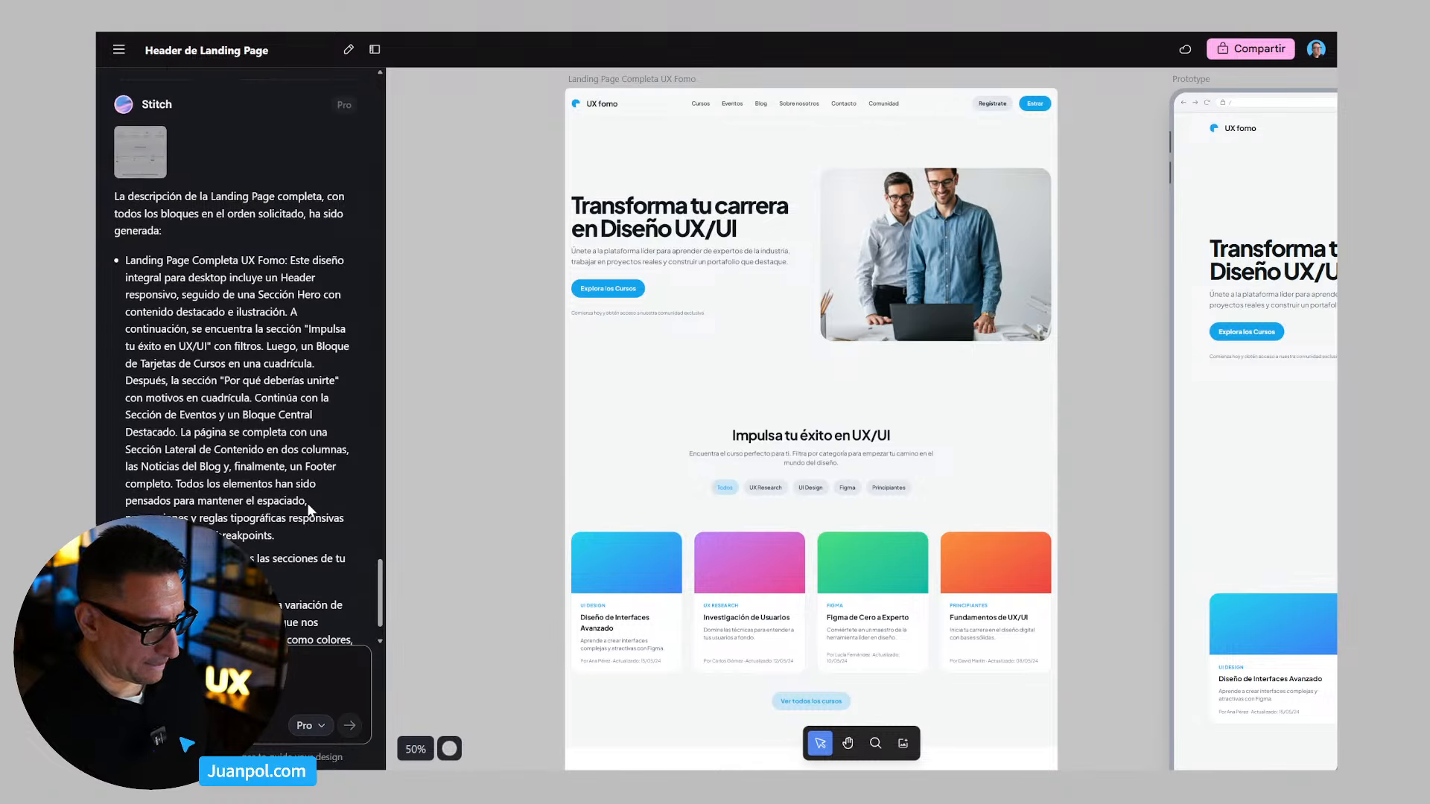
pyautogui.scroll(-1, 306, 503)
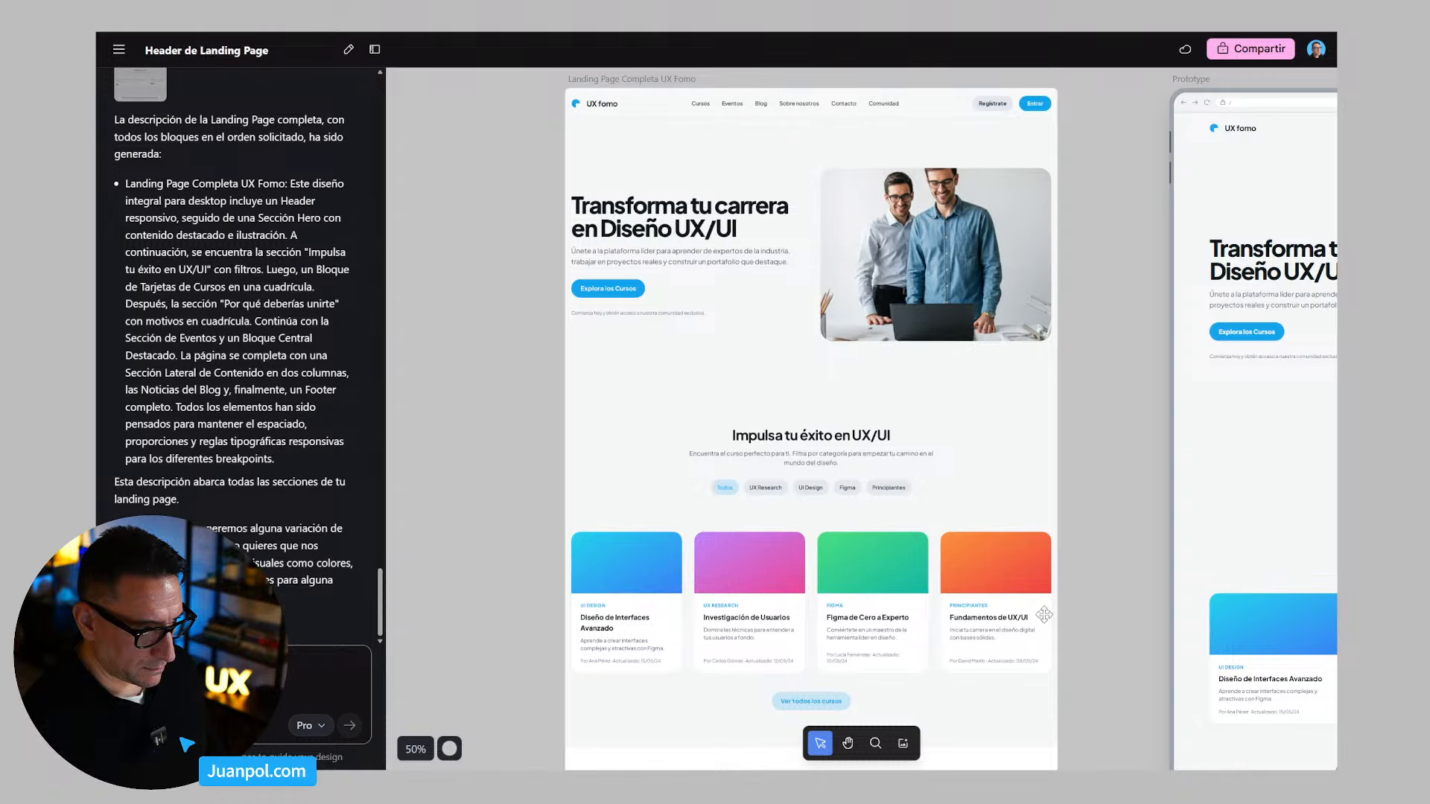
# Step: Examine the Landing Page Completa UX Fomo screen and the neighbouring prototype while the theme is being applied
pyautogui.click(905, 578)
pyautogui.scroll(1, 641, 160)
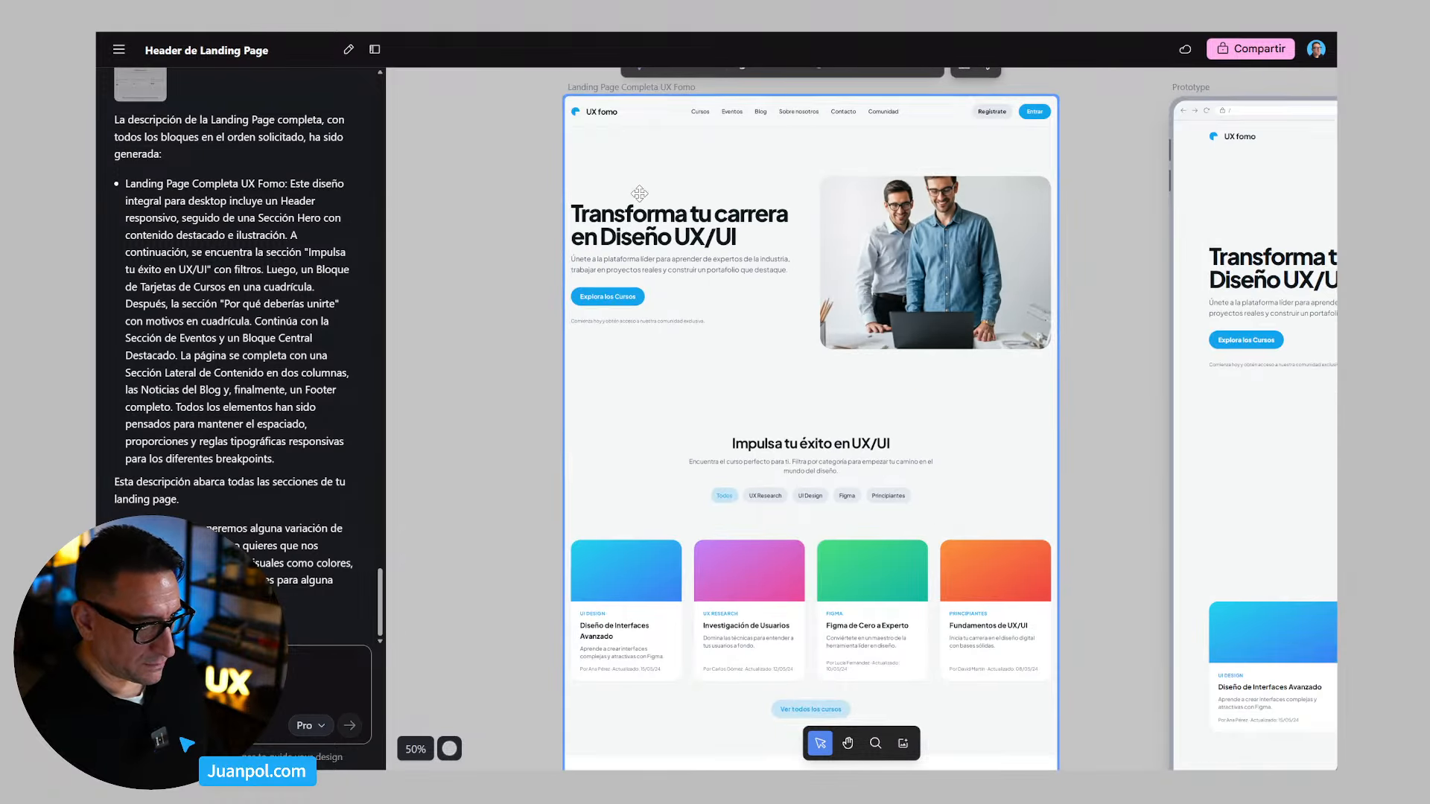
pyautogui.click(467, 598)
pyautogui.click(684, 311)
pyautogui.scroll(4, 684, 310)
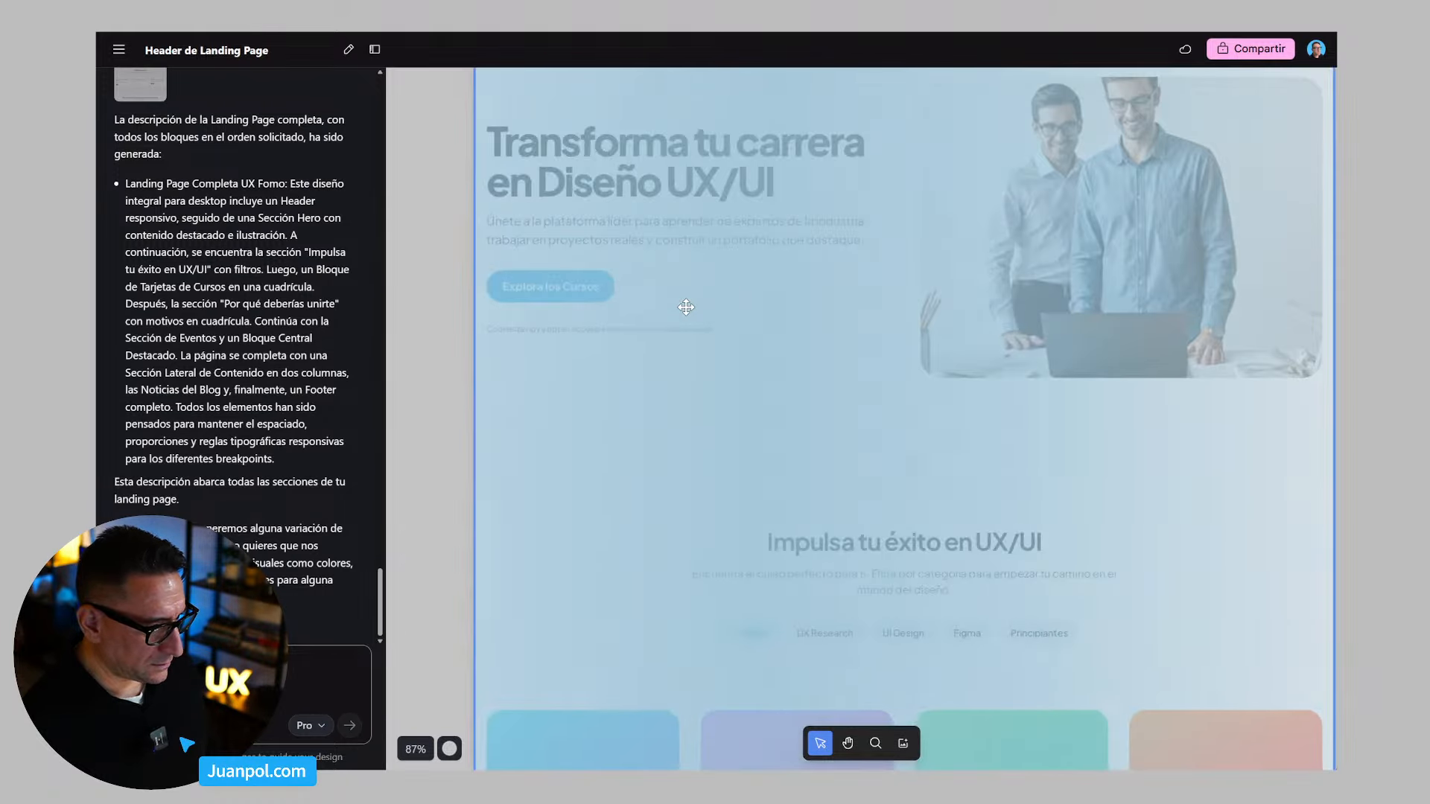
pyautogui.scroll(-1, 462, 283)
pyautogui.scroll(-3, 461, 283)
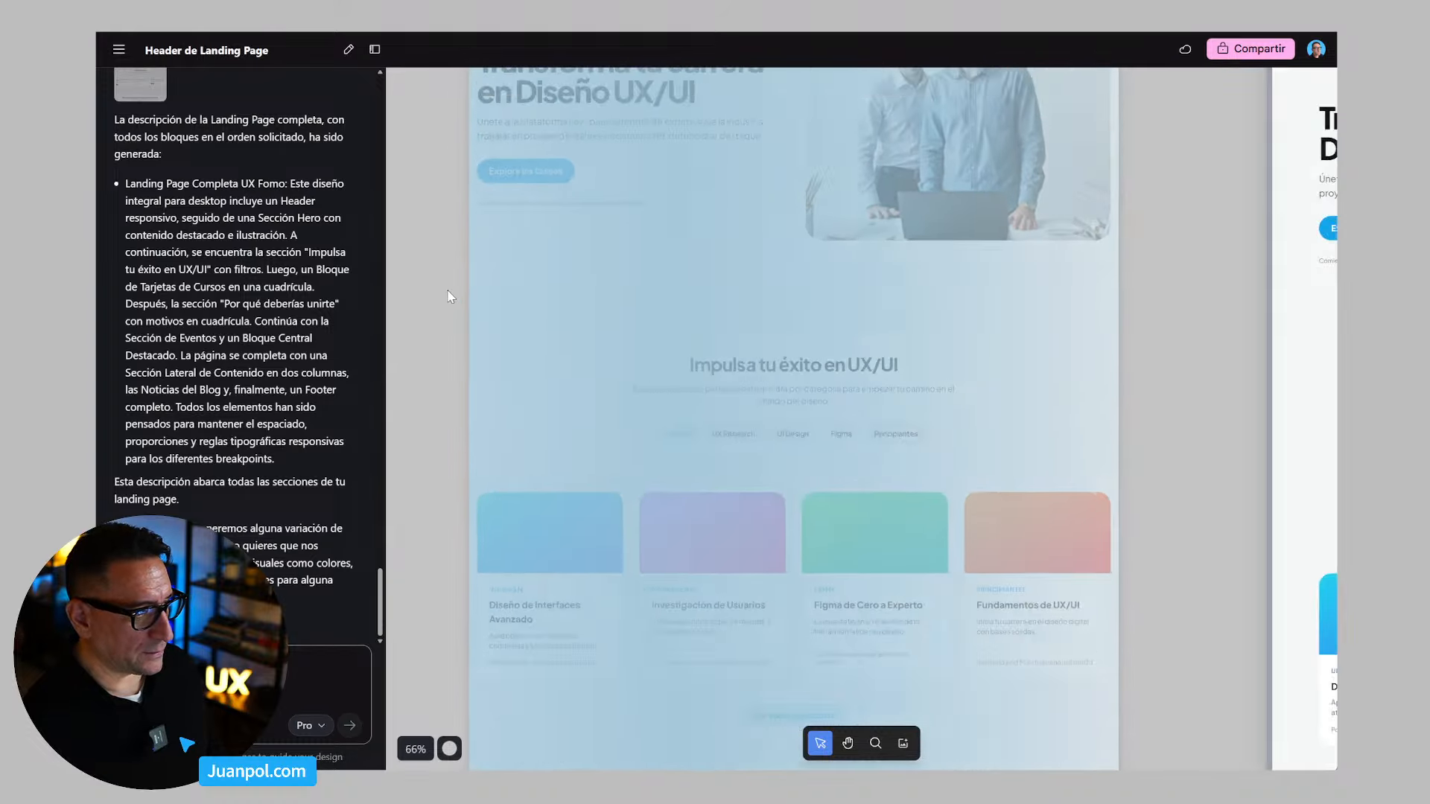
pyautogui.scroll(5, 1112, 316)
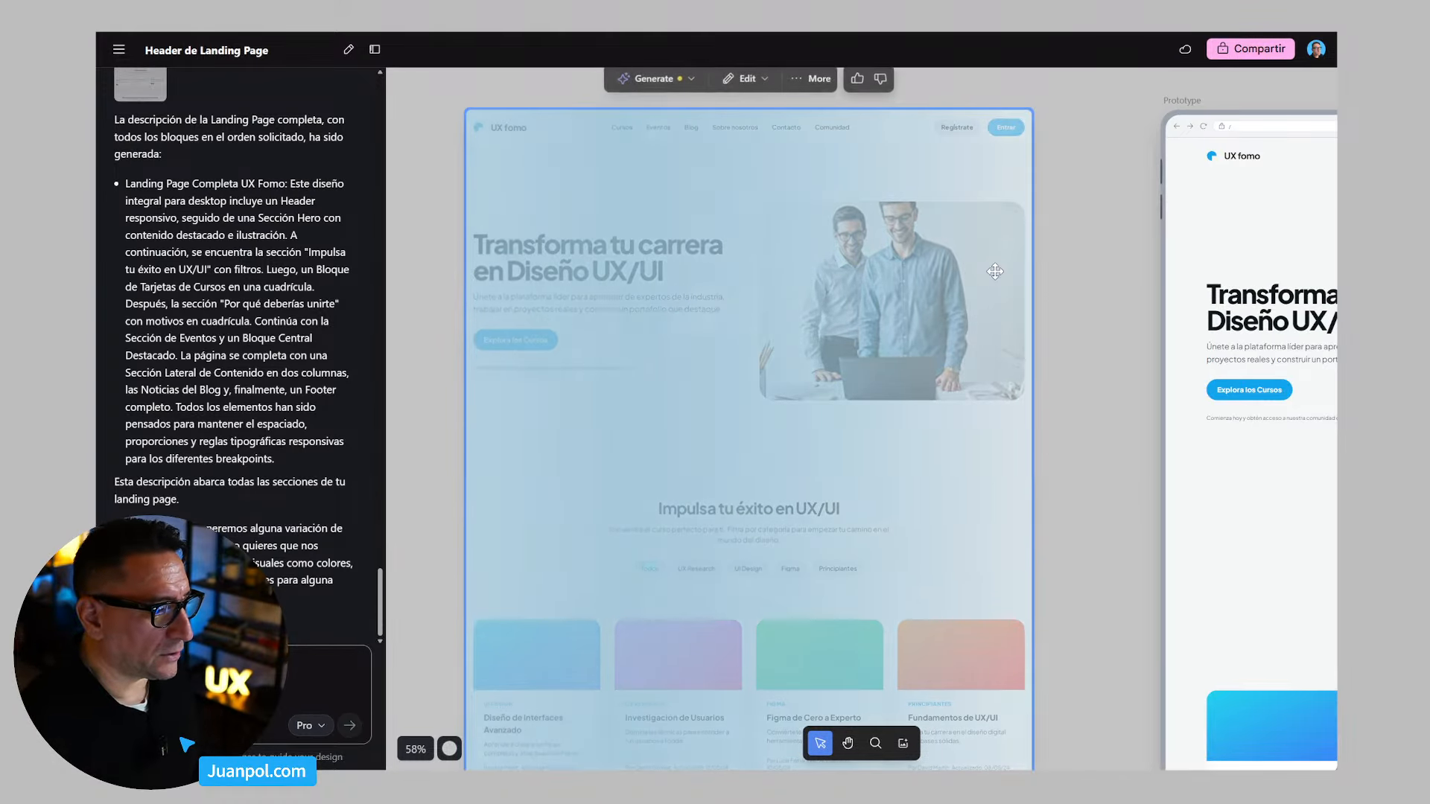
pyautogui.scroll(-3, 1124, 312)
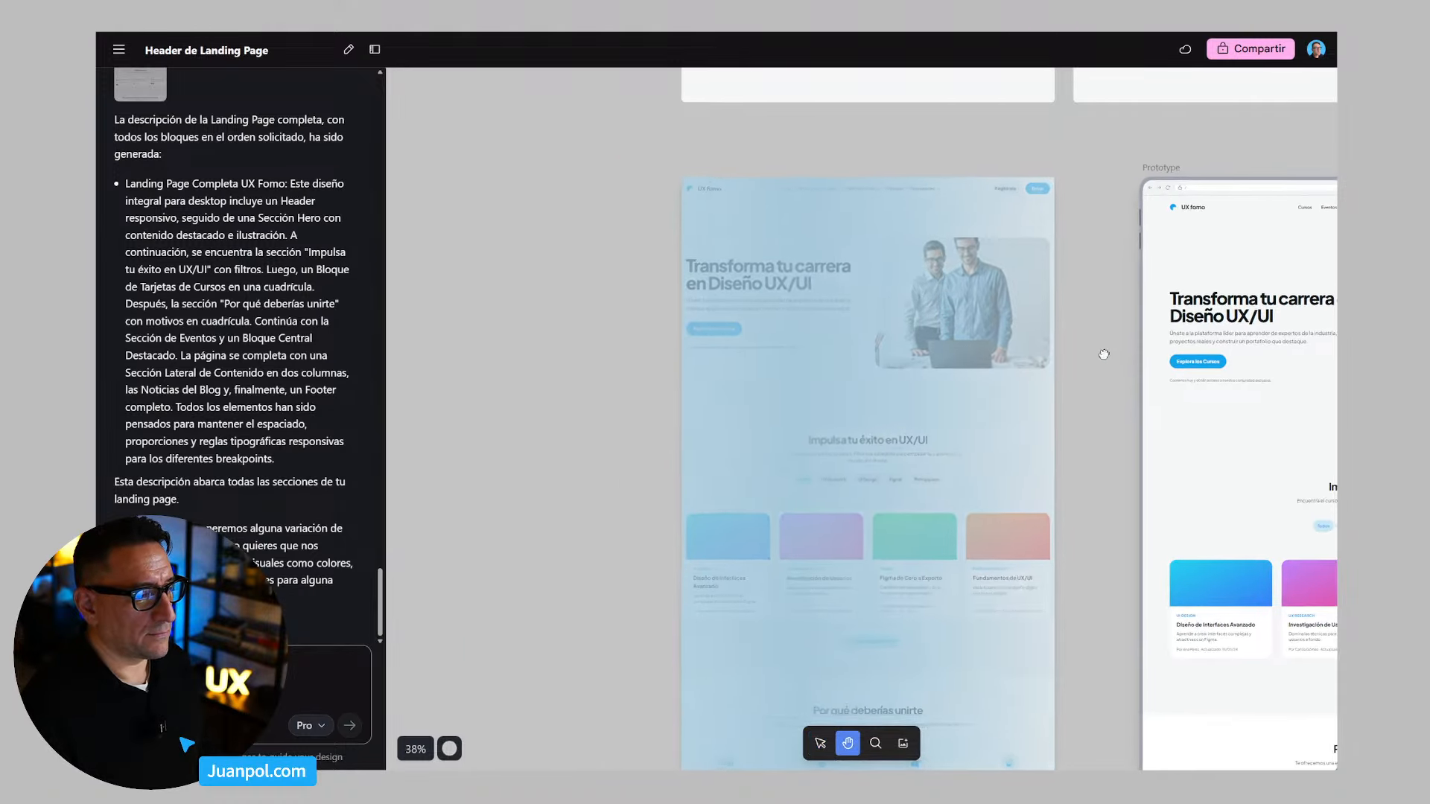
# Step: Compare the restyled landing page screen with the prototype, from the hero down to the events and call-to-action blocks
pyautogui.hscroll(4, 968, 324)
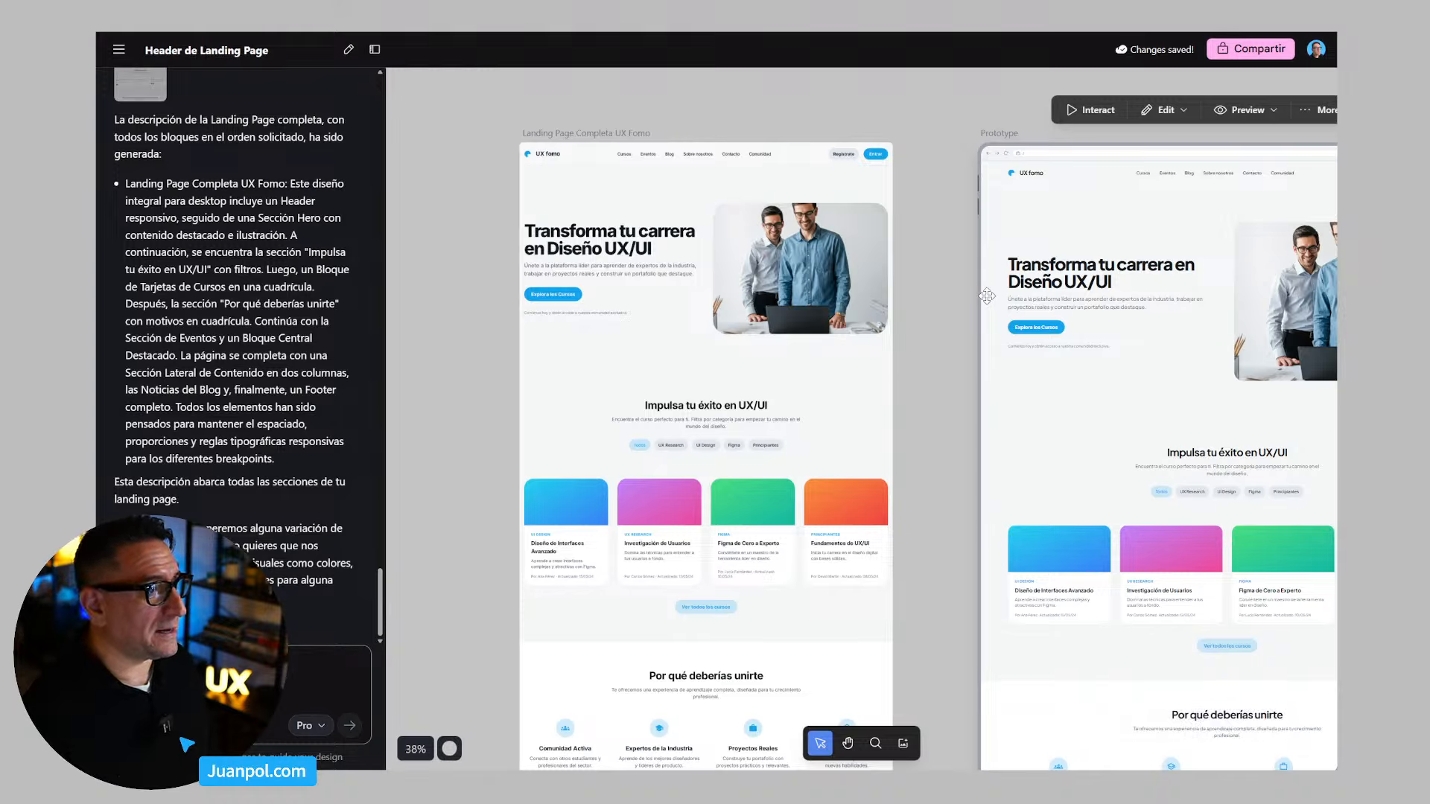
pyautogui.moveTo(1117, 633); pyautogui.dragTo(868, 383)
pyautogui.scroll(8, 868, 383)
pyautogui.scroll(-10, 866, 387)
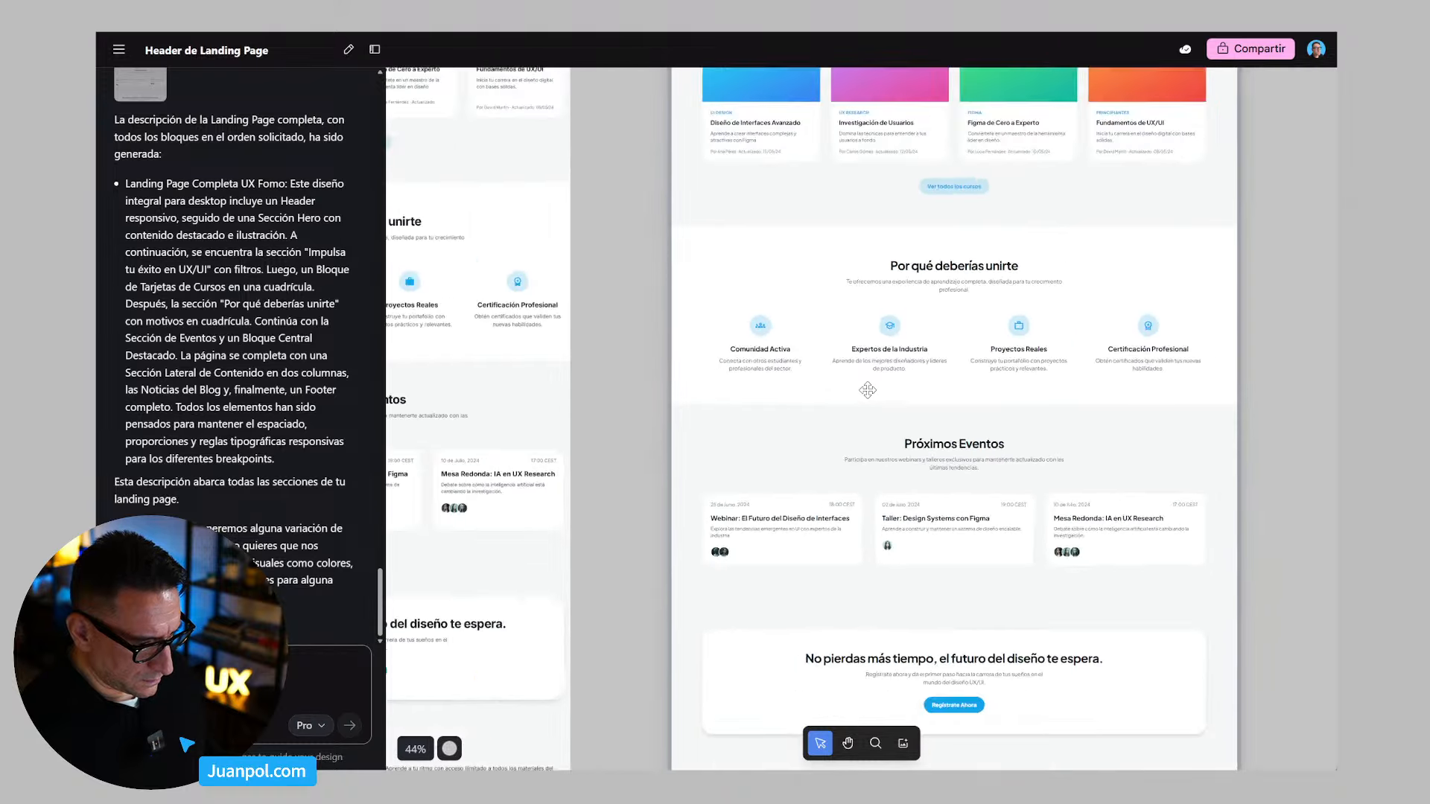
pyautogui.moveTo(1169, 462); pyautogui.dragTo(1082, 548)
# Step: Move the Prototype frame farther right, away from the Landing Page Completa UX Fomo screen
pyautogui.scroll(-3, 1082, 549)
pyautogui.scroll(-3, 1111, 447)
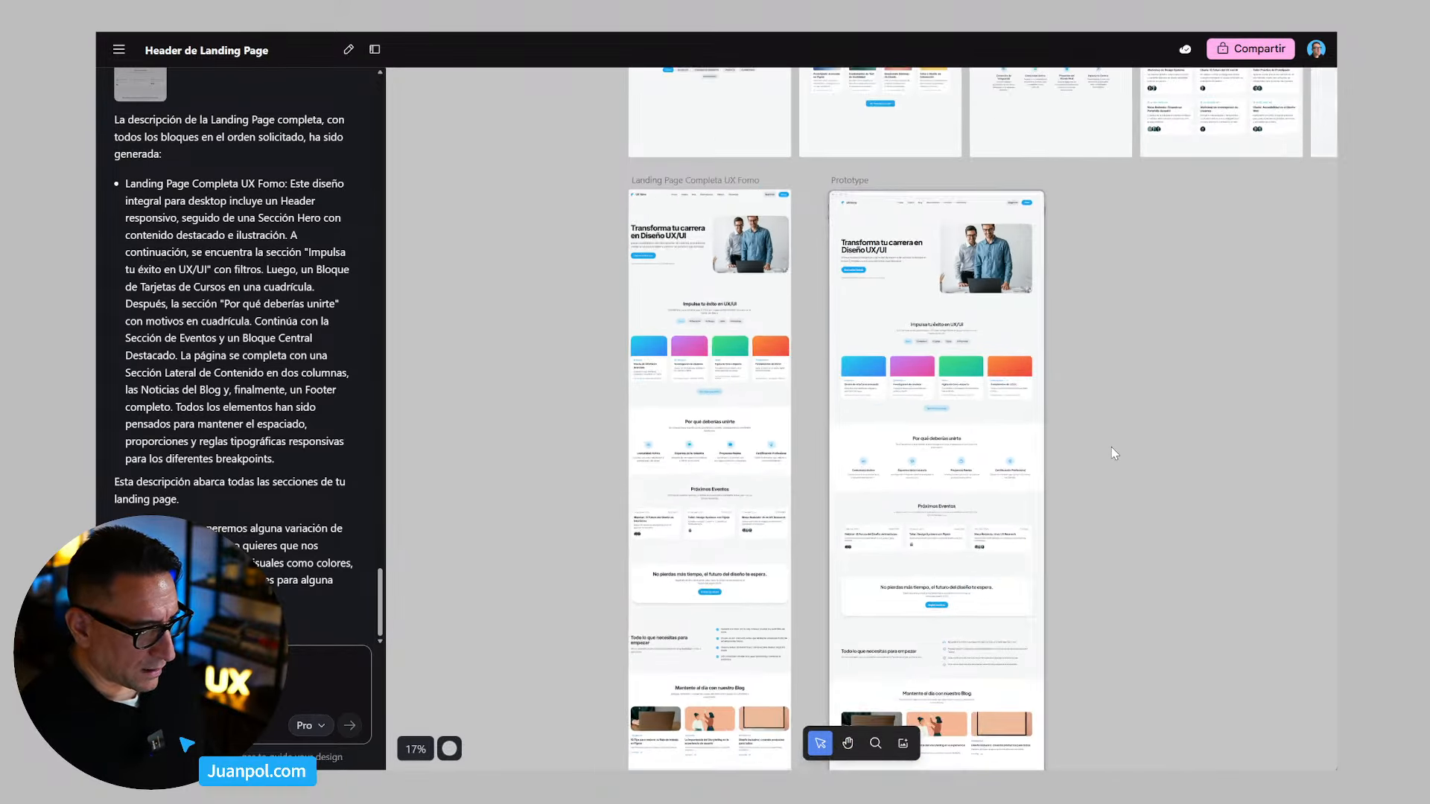
pyautogui.click(877, 232)
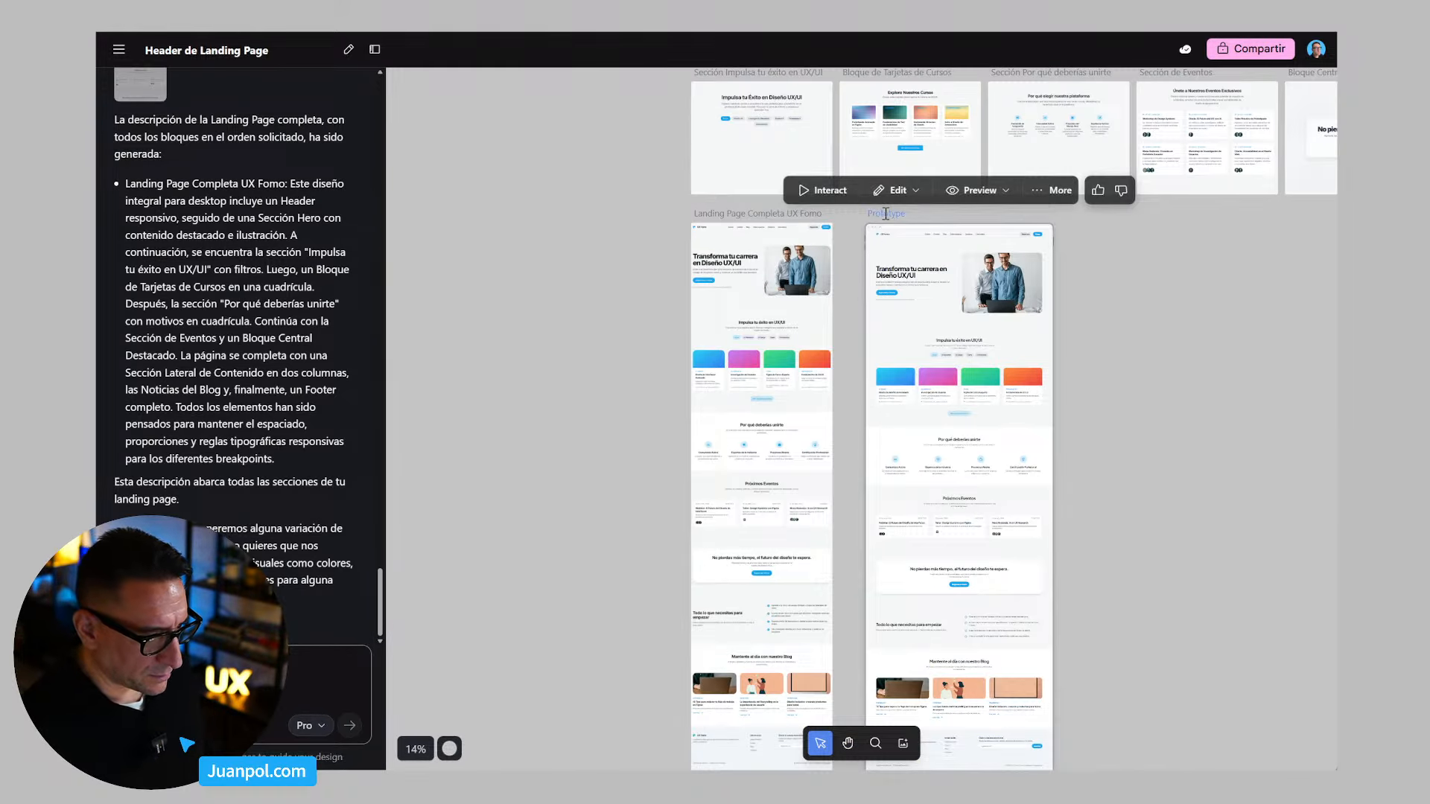
pyautogui.moveTo(886, 215); pyautogui.dragTo(1108, 218)
# Step: Examine the restyled hero, category filters and course cards of the landing page screen up close
pyautogui.scroll(3, 794, 270)
pyautogui.scroll(3, 795, 269)
pyautogui.scroll(1, 663, 300)
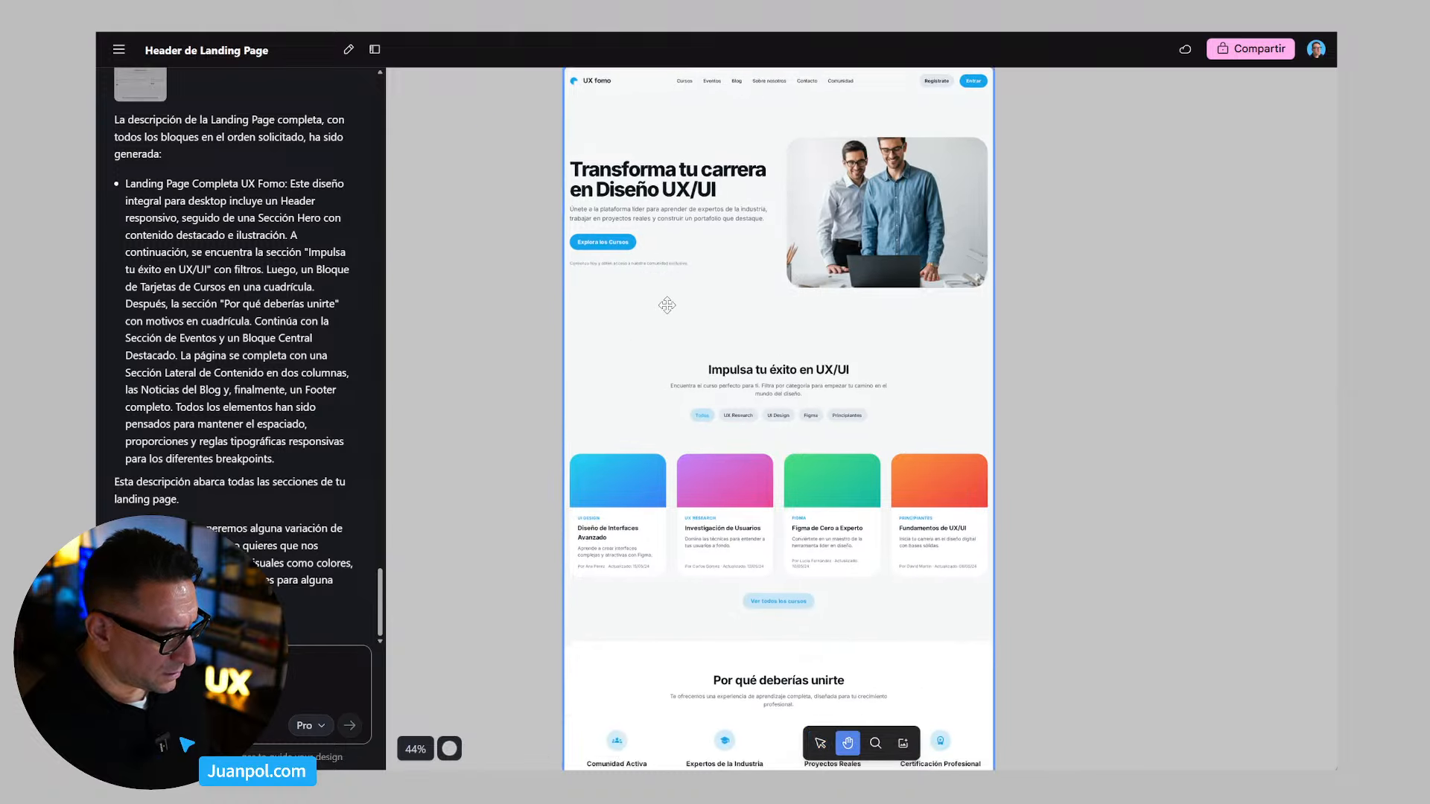
pyautogui.scroll(1, 663, 322)
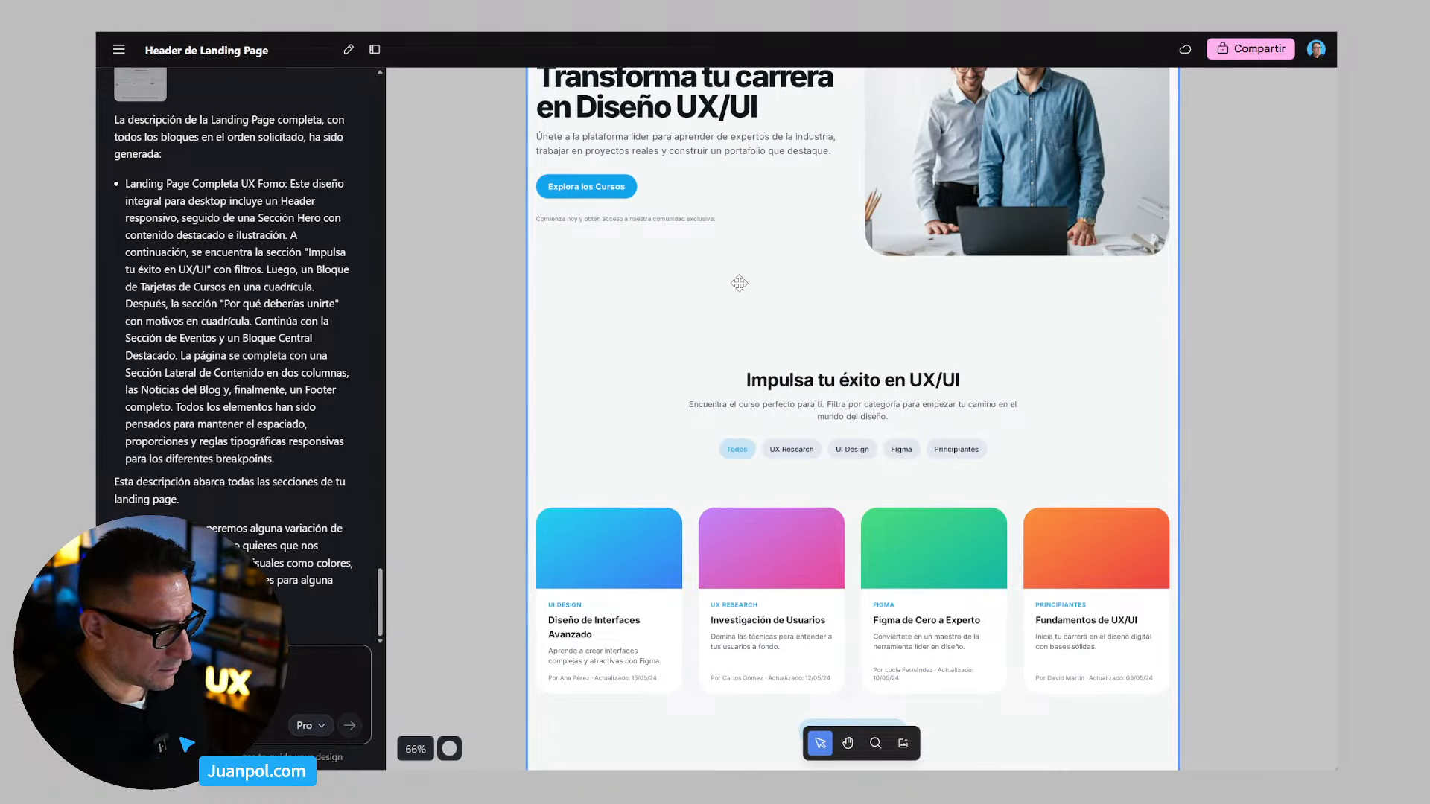
pyautogui.scroll(2, 771, 255)
pyautogui.press('space')
pyautogui.moveTo(771, 255); pyautogui.dragTo(796, 399)
pyautogui.scroll(-3, 797, 400)
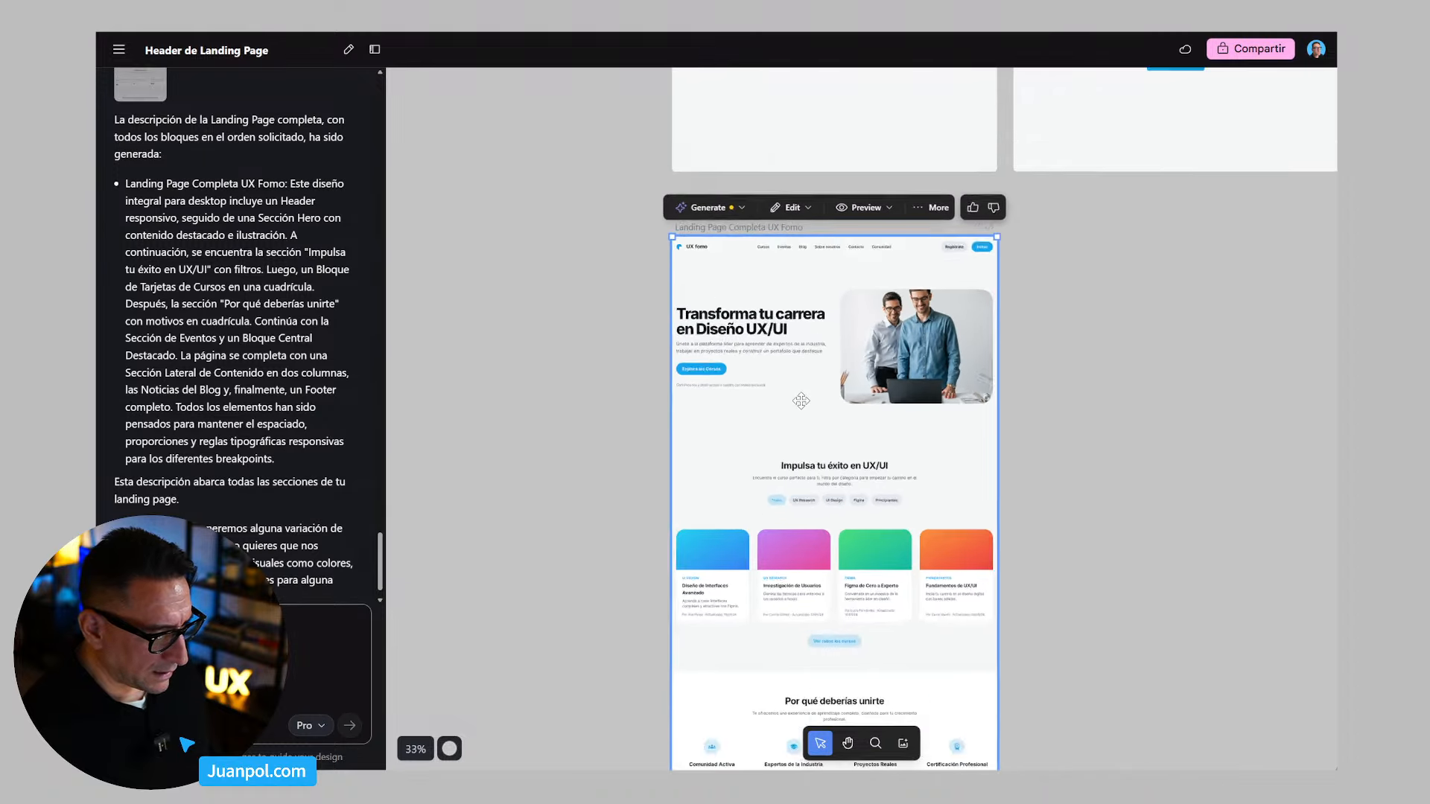
pyautogui.scroll(-2, 800, 401)
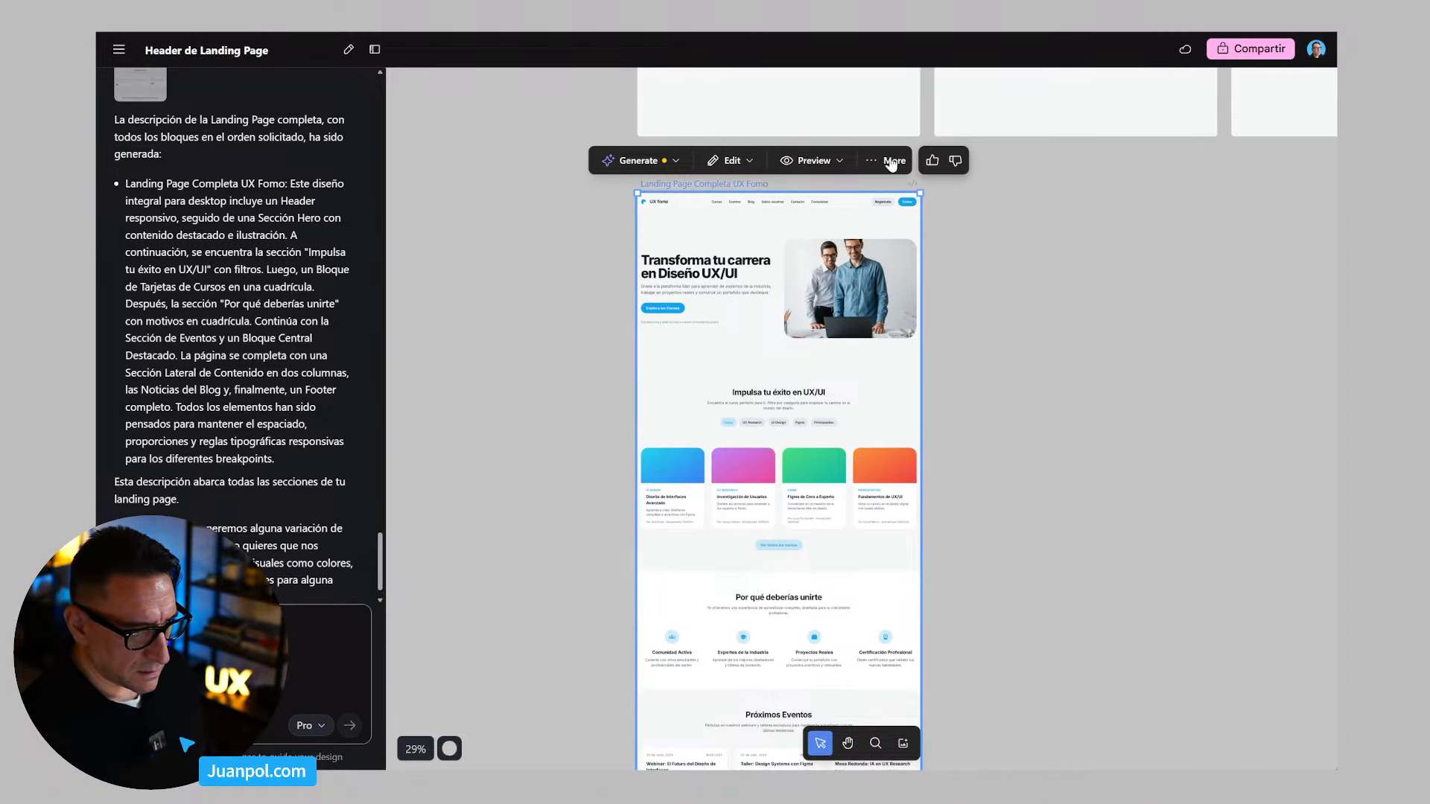
pyautogui.click(729, 161)
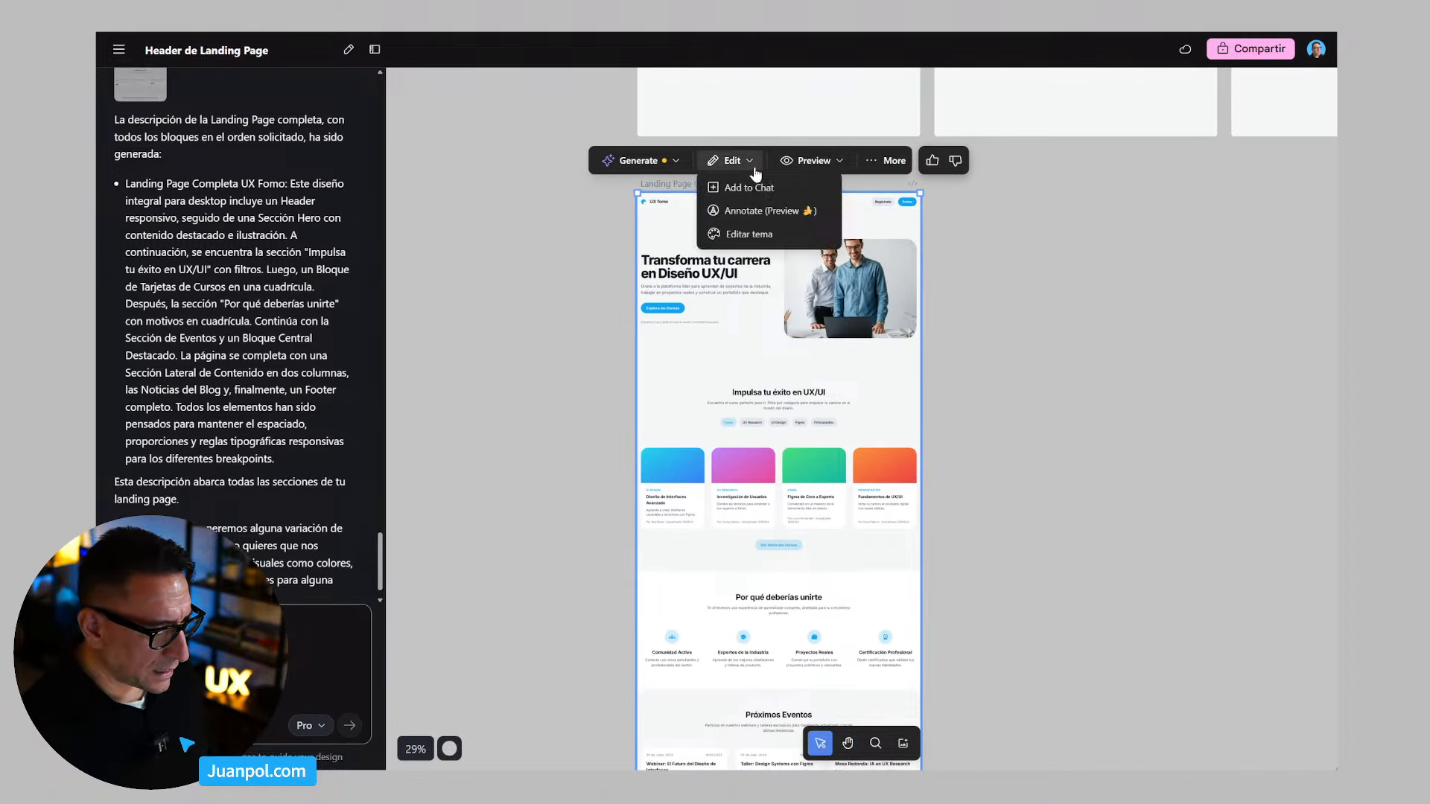
pyautogui.click(752, 232)
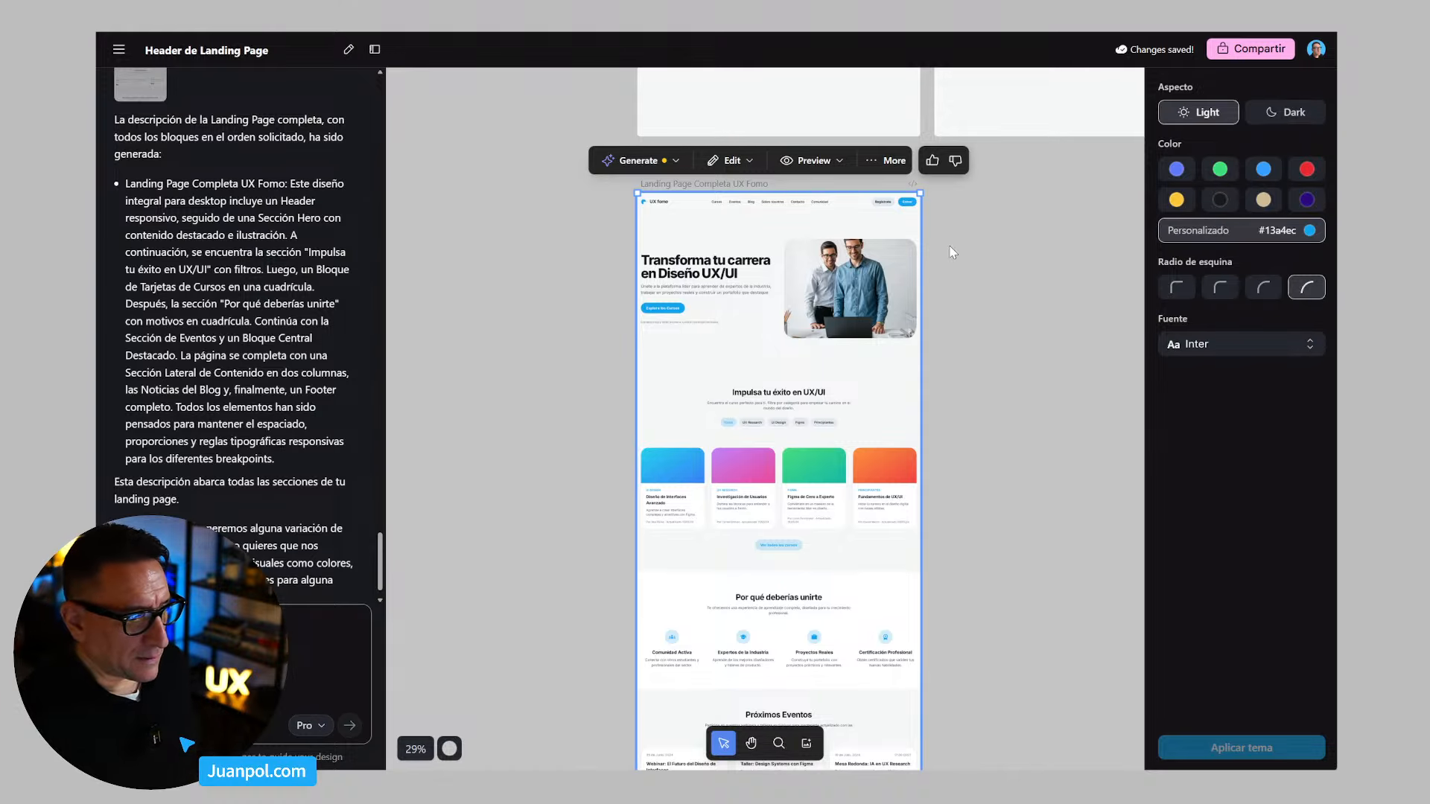
pyautogui.moveTo(991, 310); pyautogui.dragTo(859, 262)
pyautogui.press('space')
# Step: Duplicate the Landing Page Completa UX Fomo screen and place the copy between the original and the prototype
pyautogui.click(591, 149)
pyautogui.moveTo(525, 147); pyautogui.dragTo(524, 153)
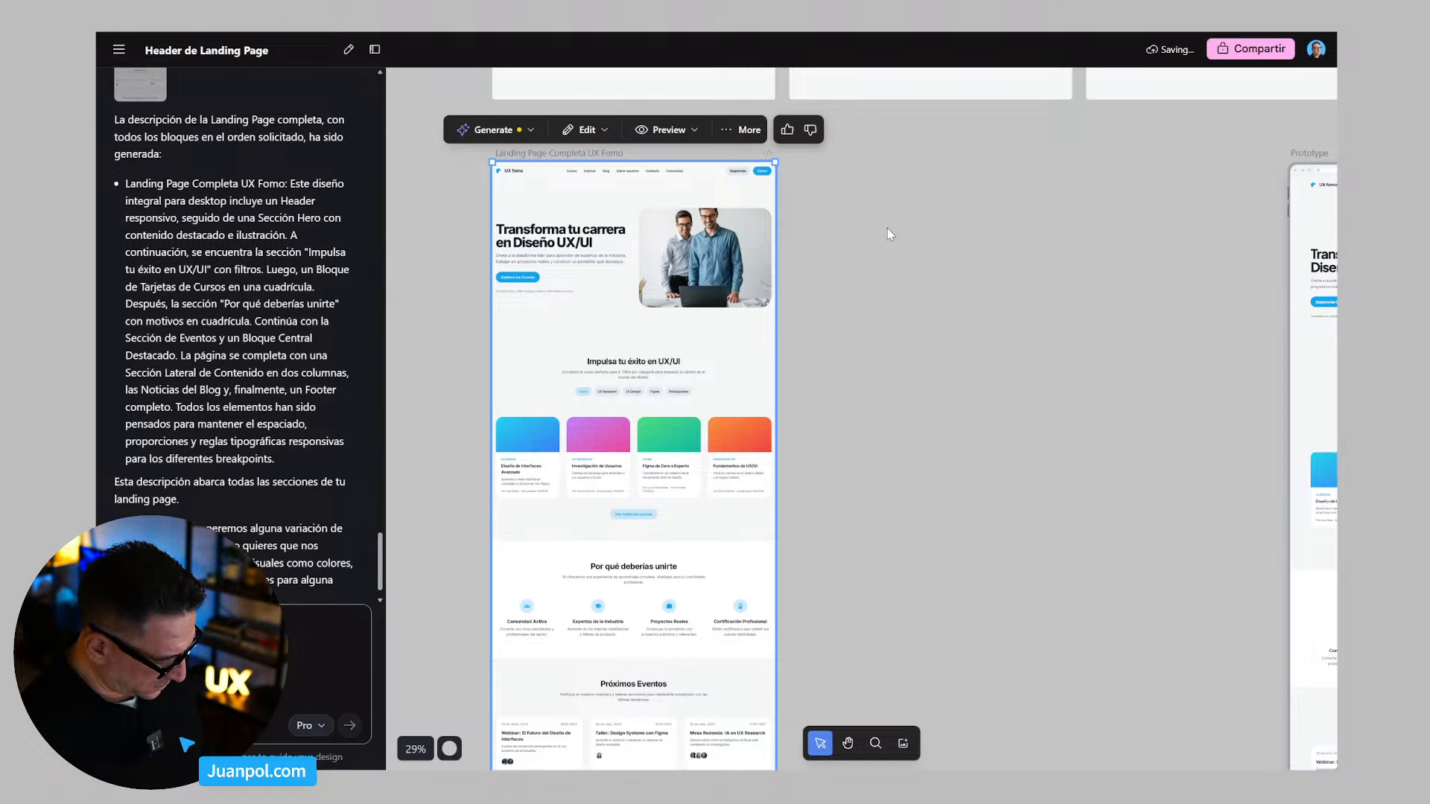
pyautogui.hotkey('ctrl', 'd')
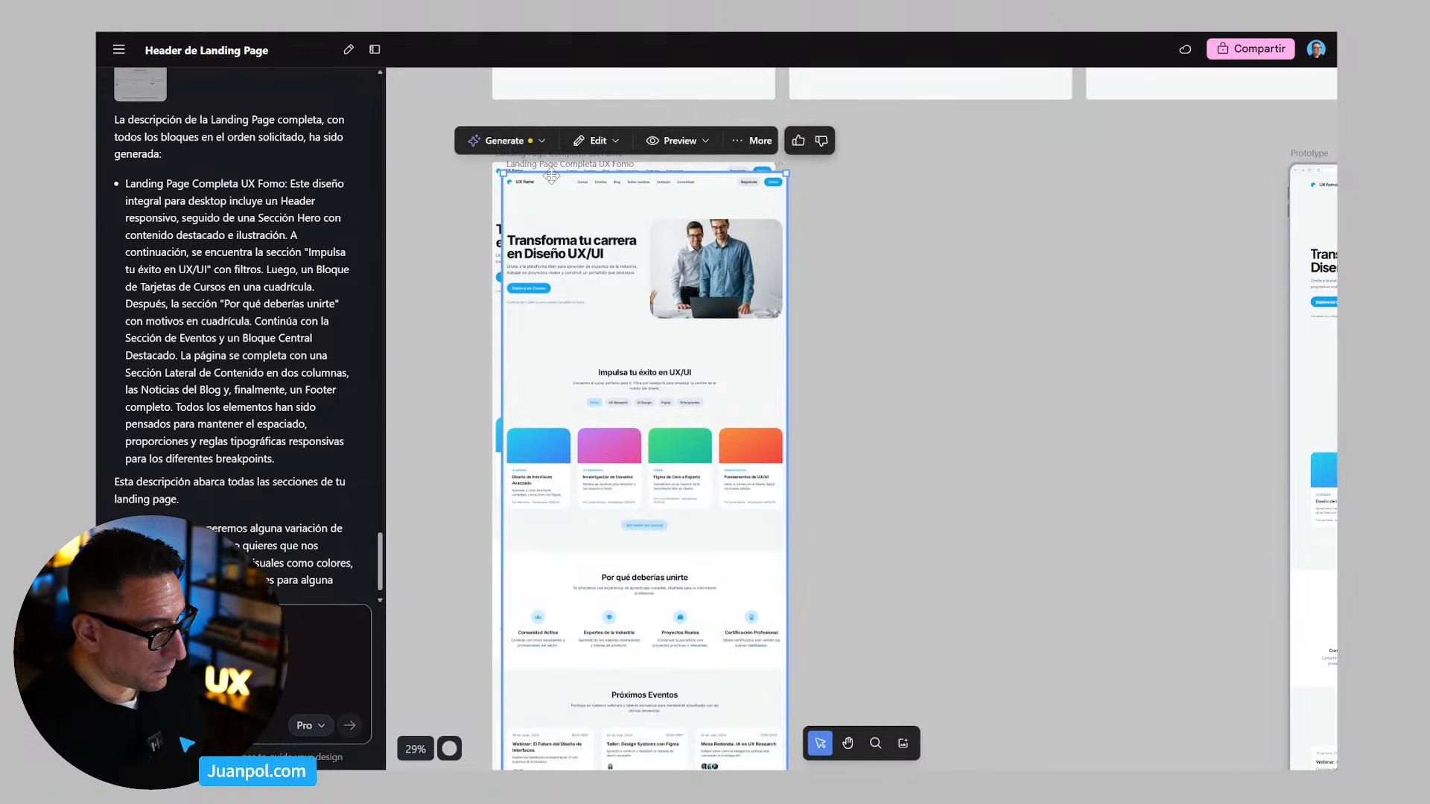
pyautogui.moveTo(532, 177); pyautogui.dragTo(853, 167)
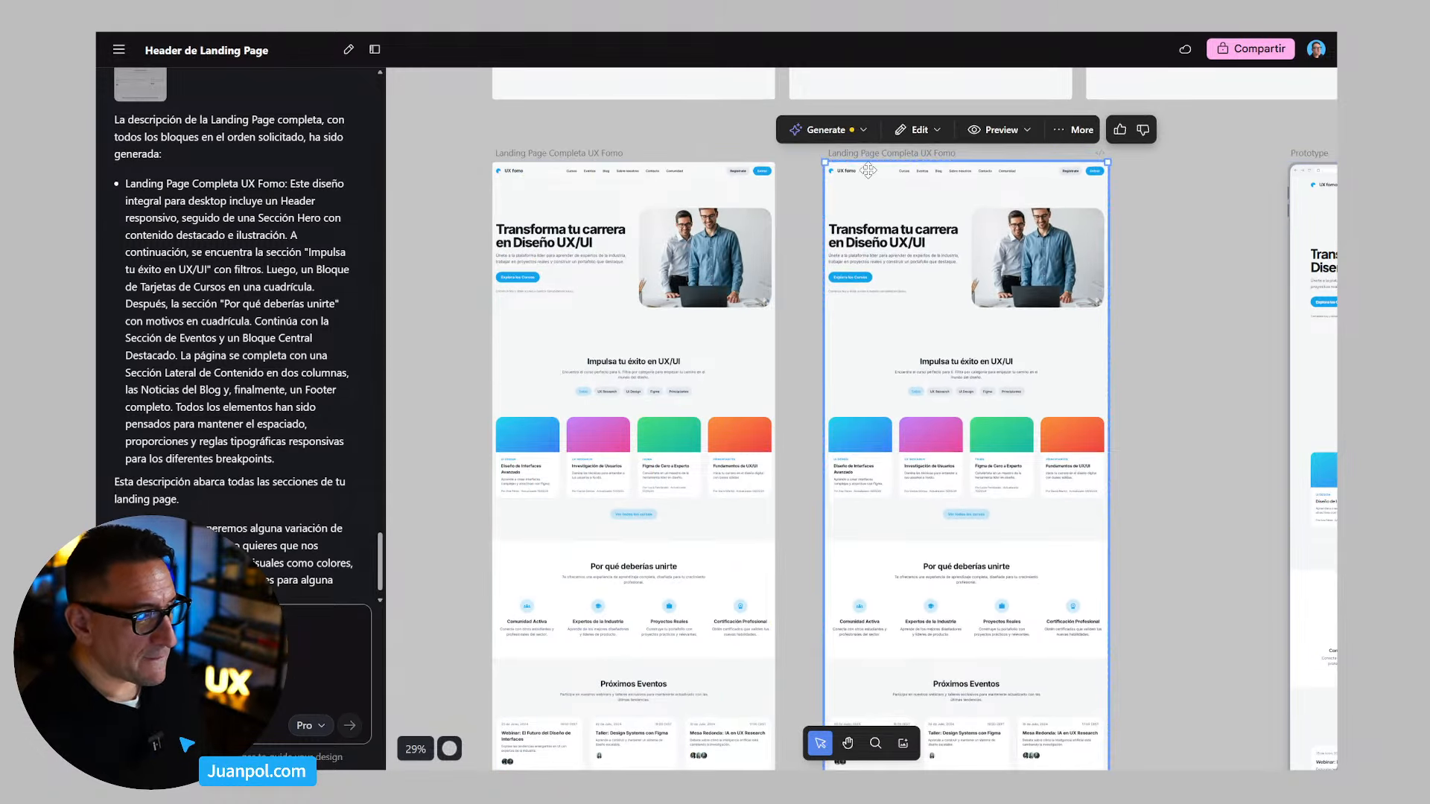
# Step: Apply the Dark theme to the duplicated landing page, keeping the custom color, corner radius and font
pyautogui.click(918, 134)
pyautogui.click(957, 203)
pyautogui.click(917, 130)
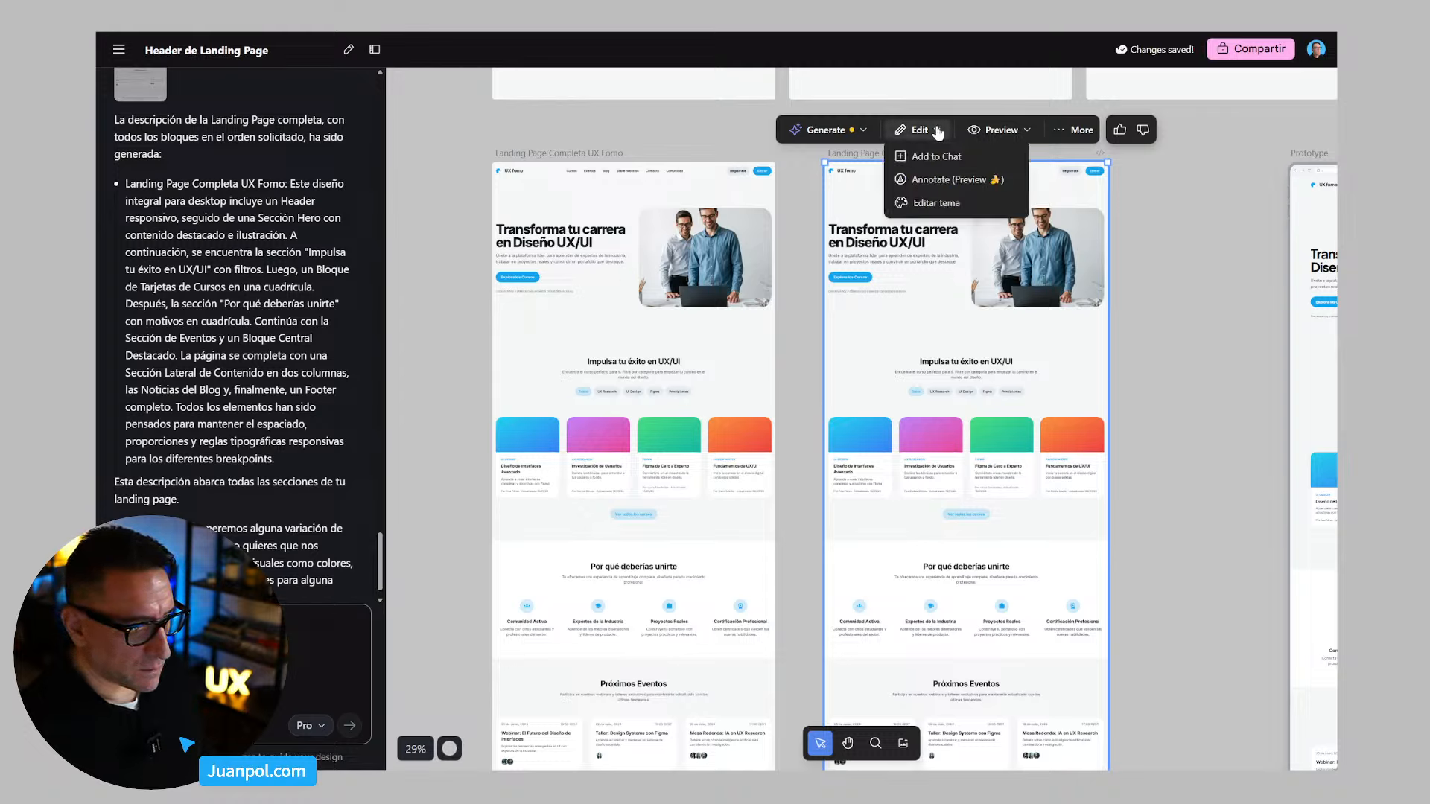
pyautogui.click(940, 197)
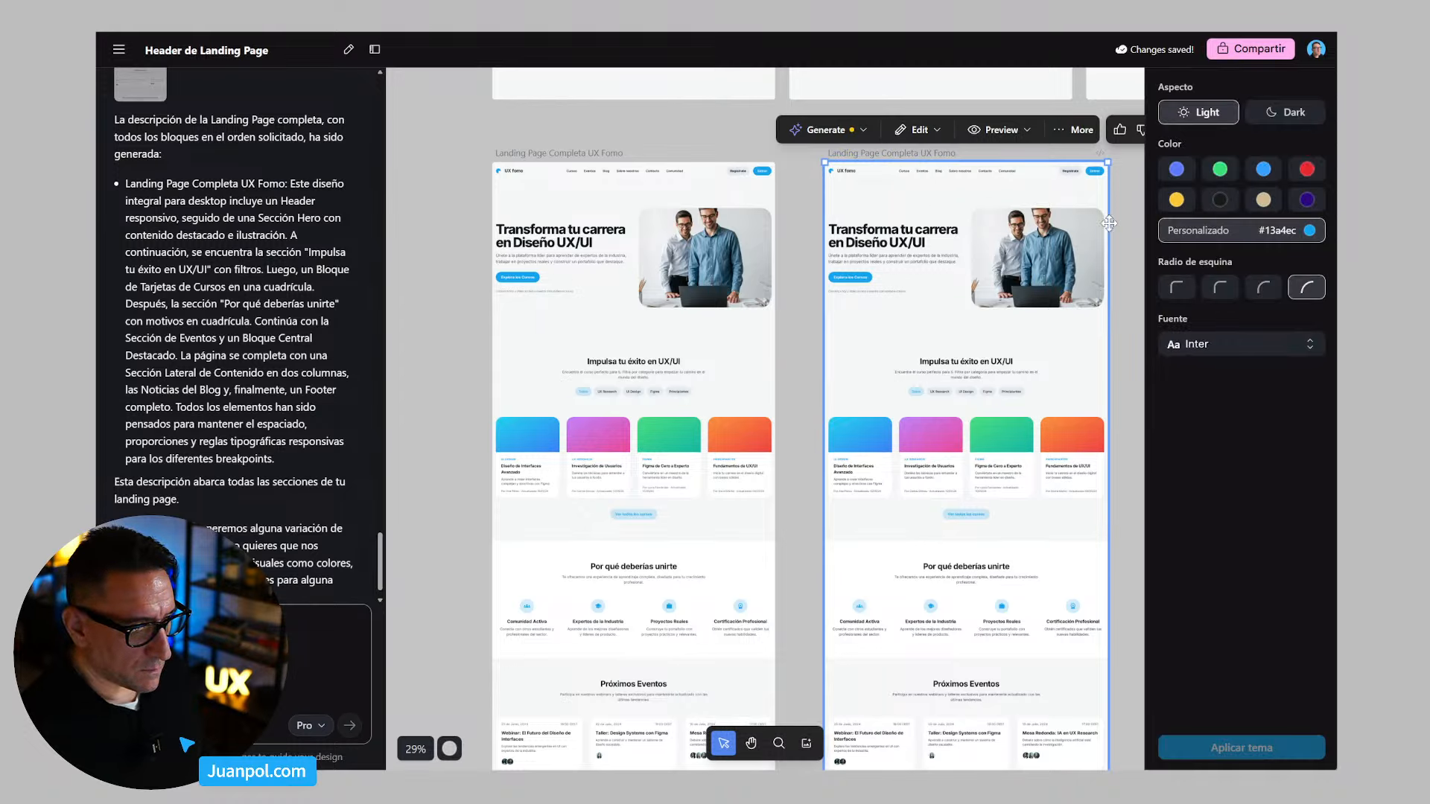
pyautogui.click(1270, 113)
pyautogui.click(1232, 741)
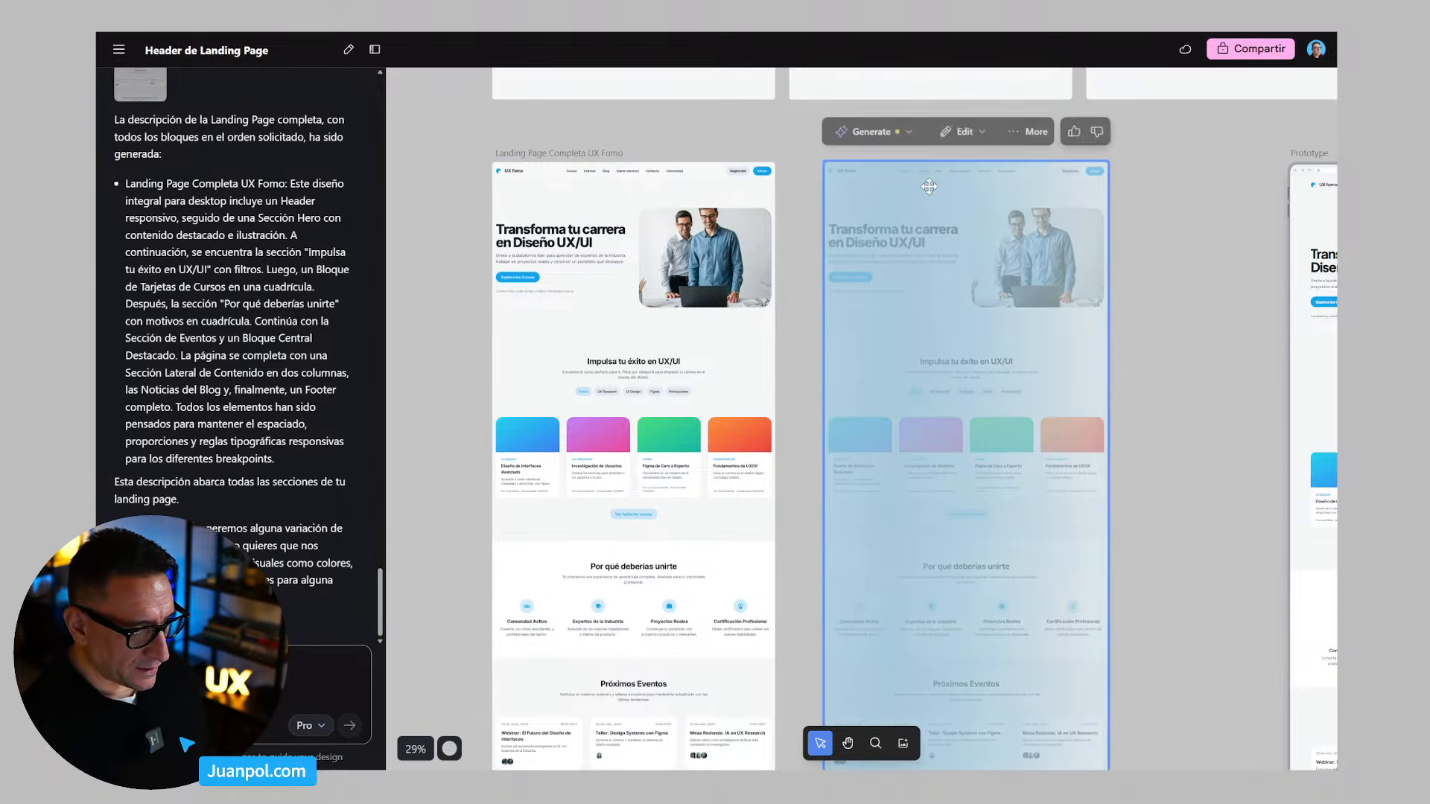
pyautogui.click(603, 131)
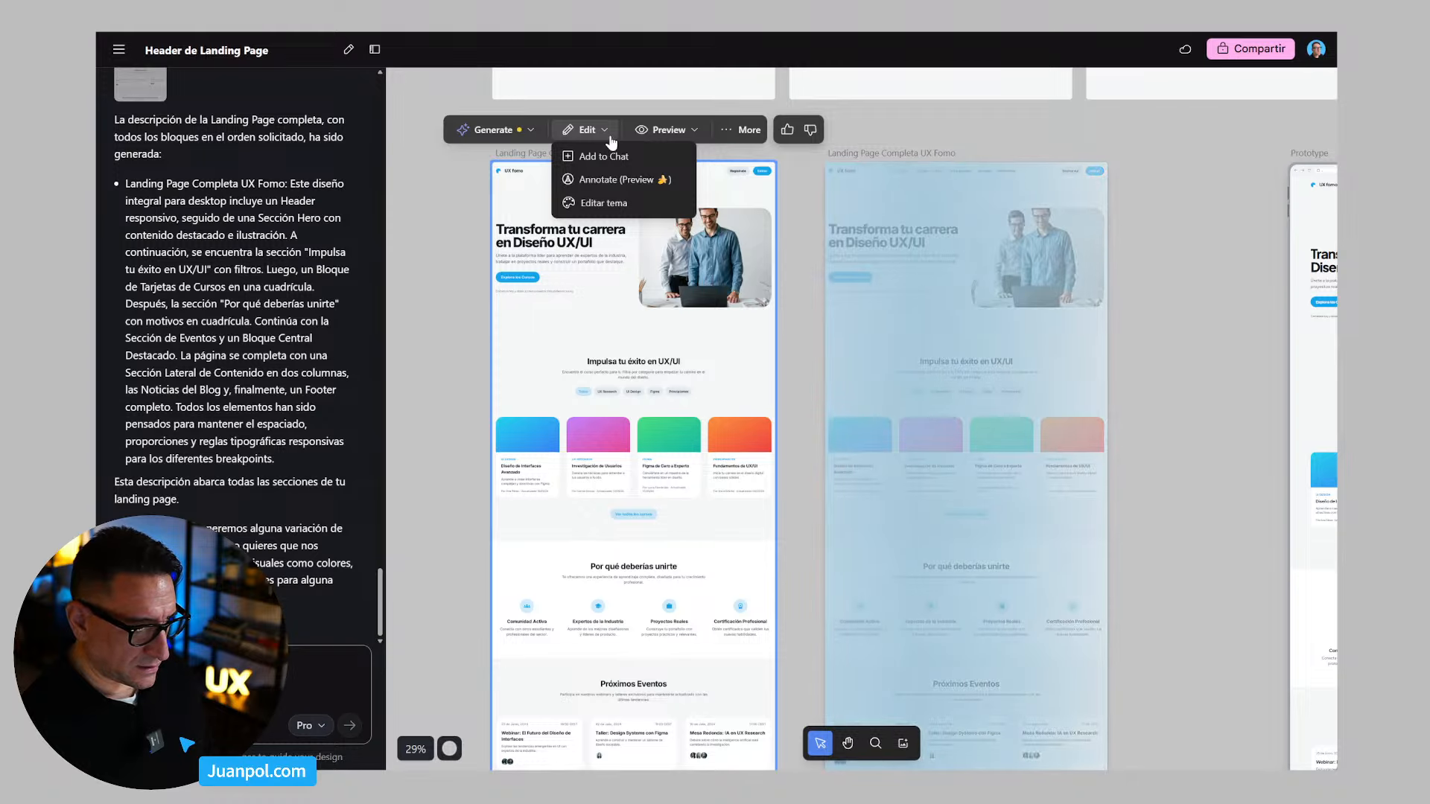
pyautogui.click(530, 132)
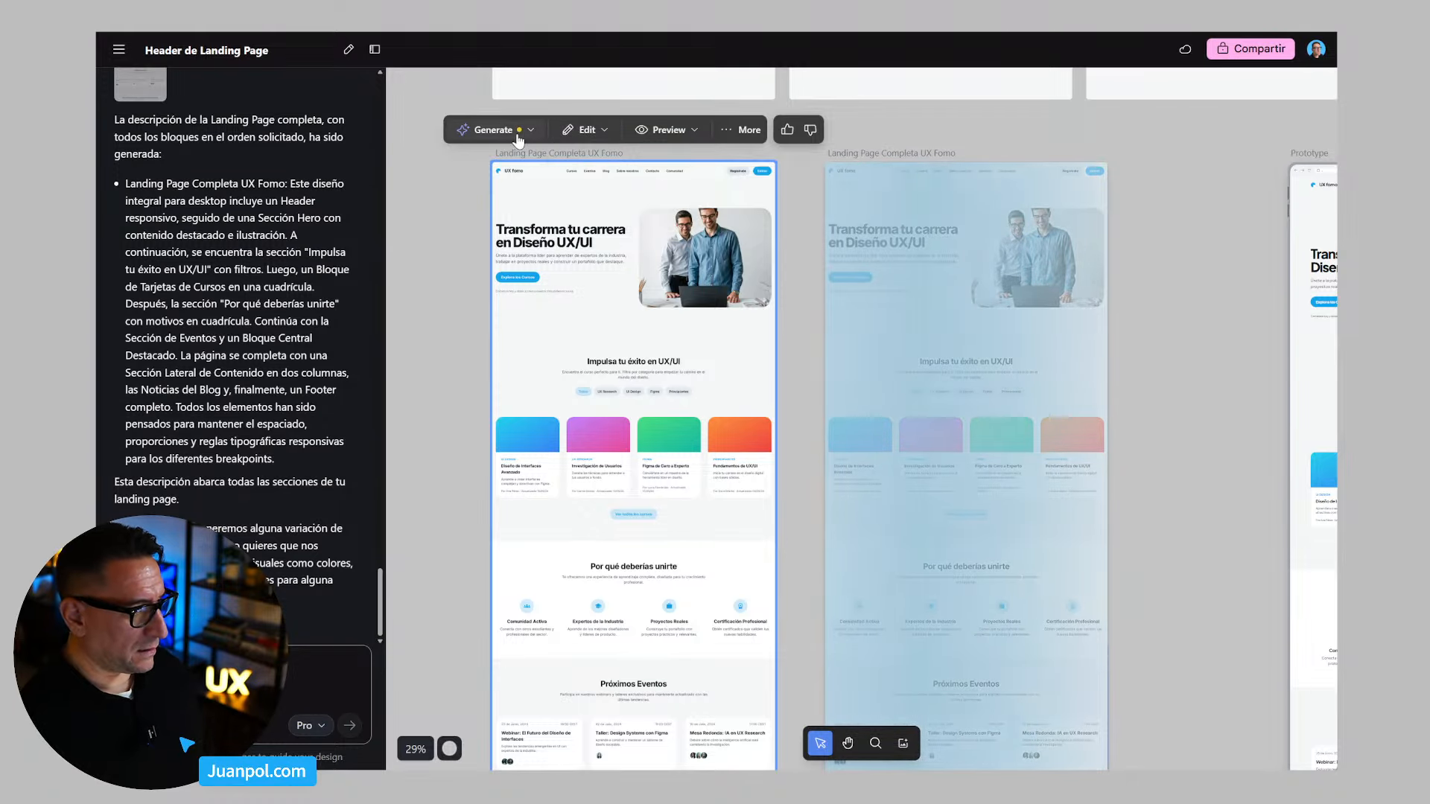
pyautogui.click(530, 133)
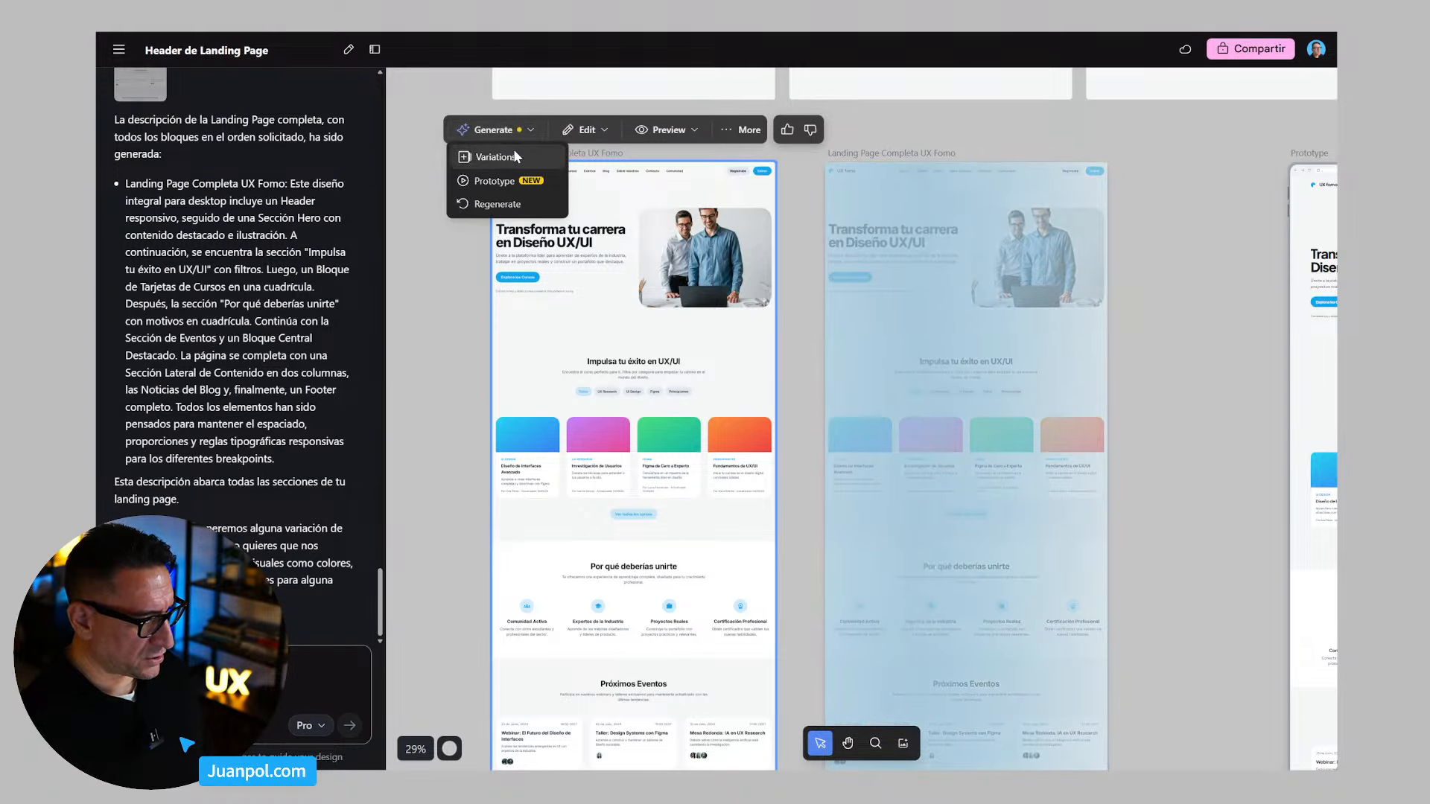
pyautogui.click(454, 239)
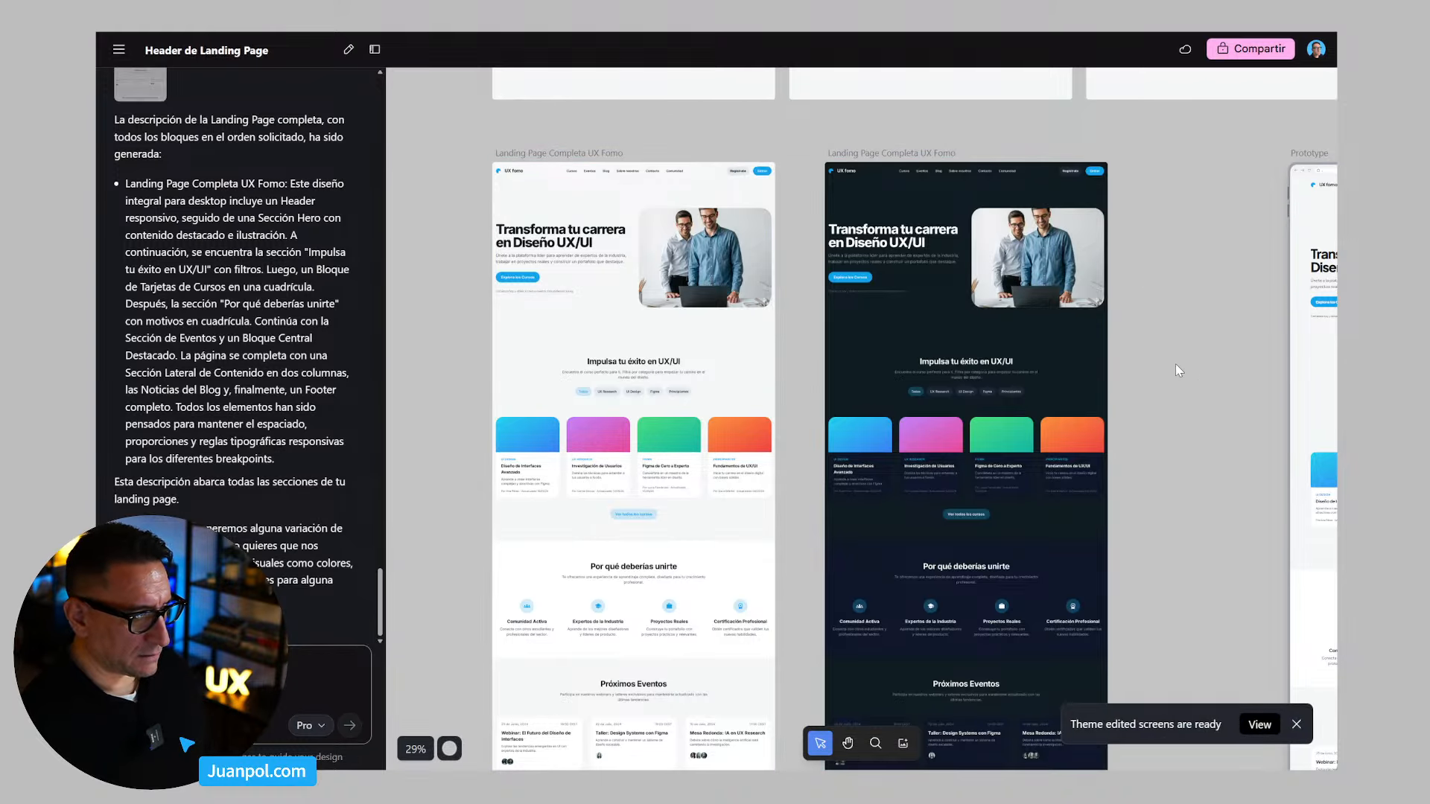
# Step: Inspect the hero, category filters and course cards in the dark version of the landing page
pyautogui.click(1095, 328)
pyautogui.scroll(5, 1093, 325)
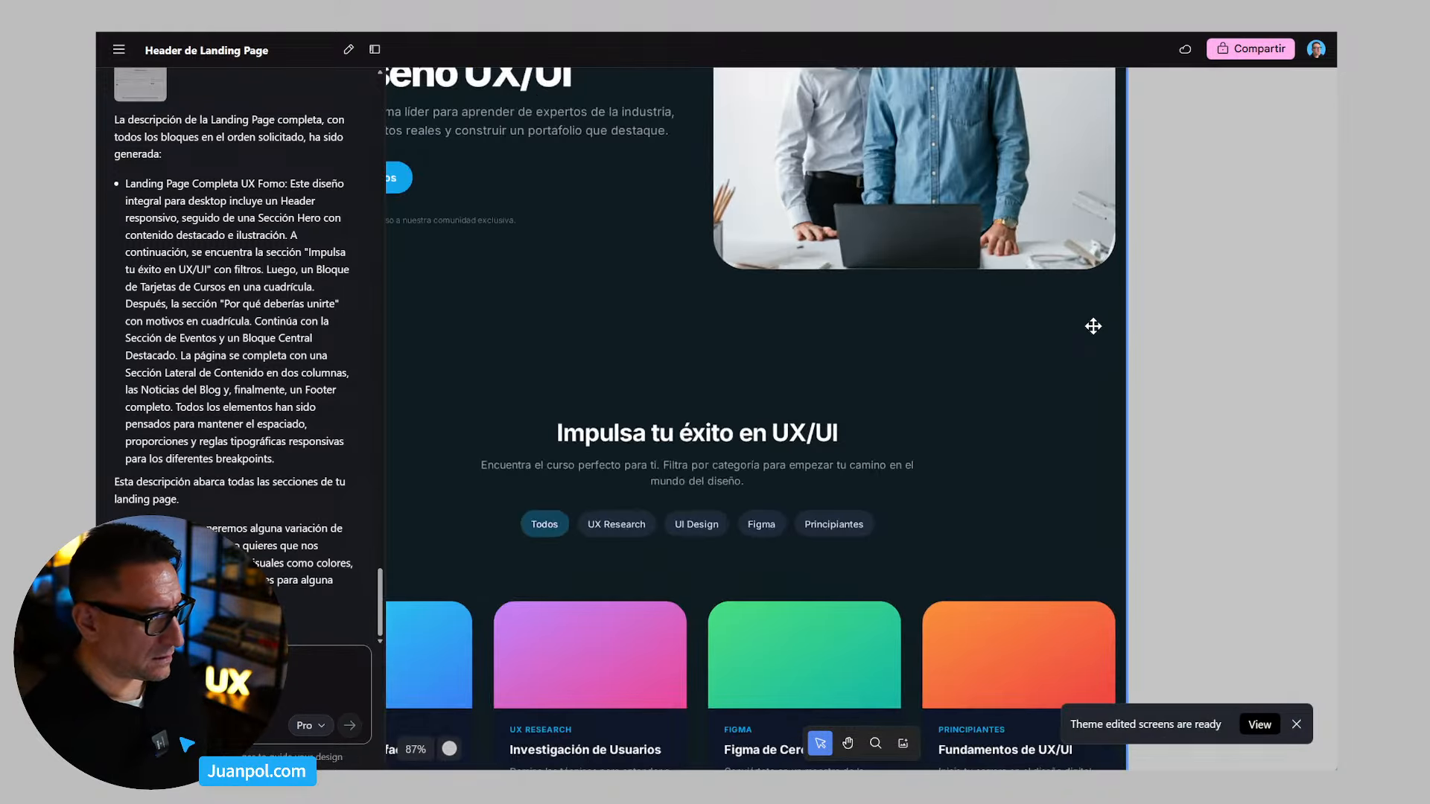
pyautogui.hscroll(-2, 1093, 325)
pyautogui.scroll(-5, 1180, 447)
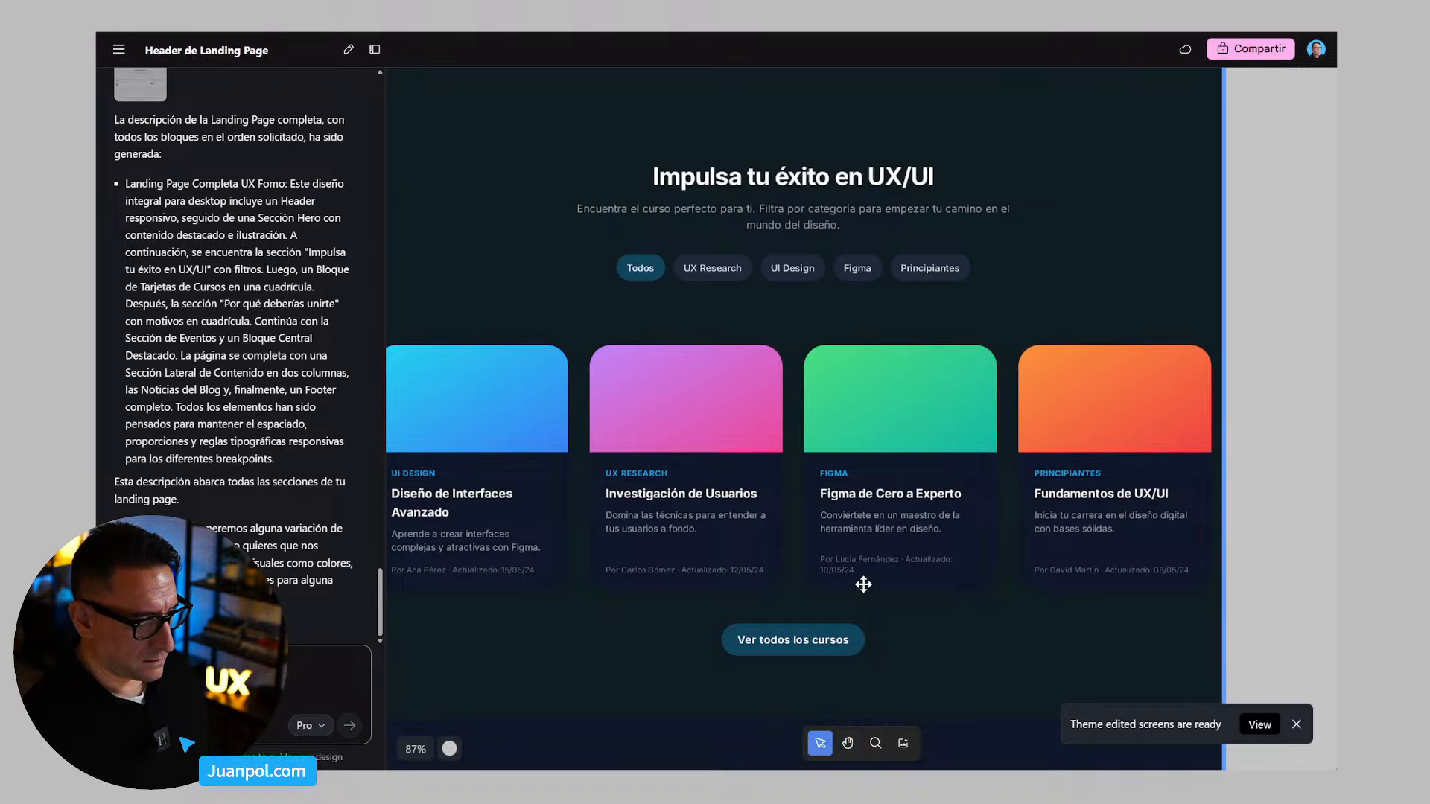
pyautogui.scroll(4, 863, 584)
pyautogui.scroll(-3, 945, 611)
pyautogui.press('space')
pyautogui.moveTo(973, 622); pyautogui.dragTo(950, 503)
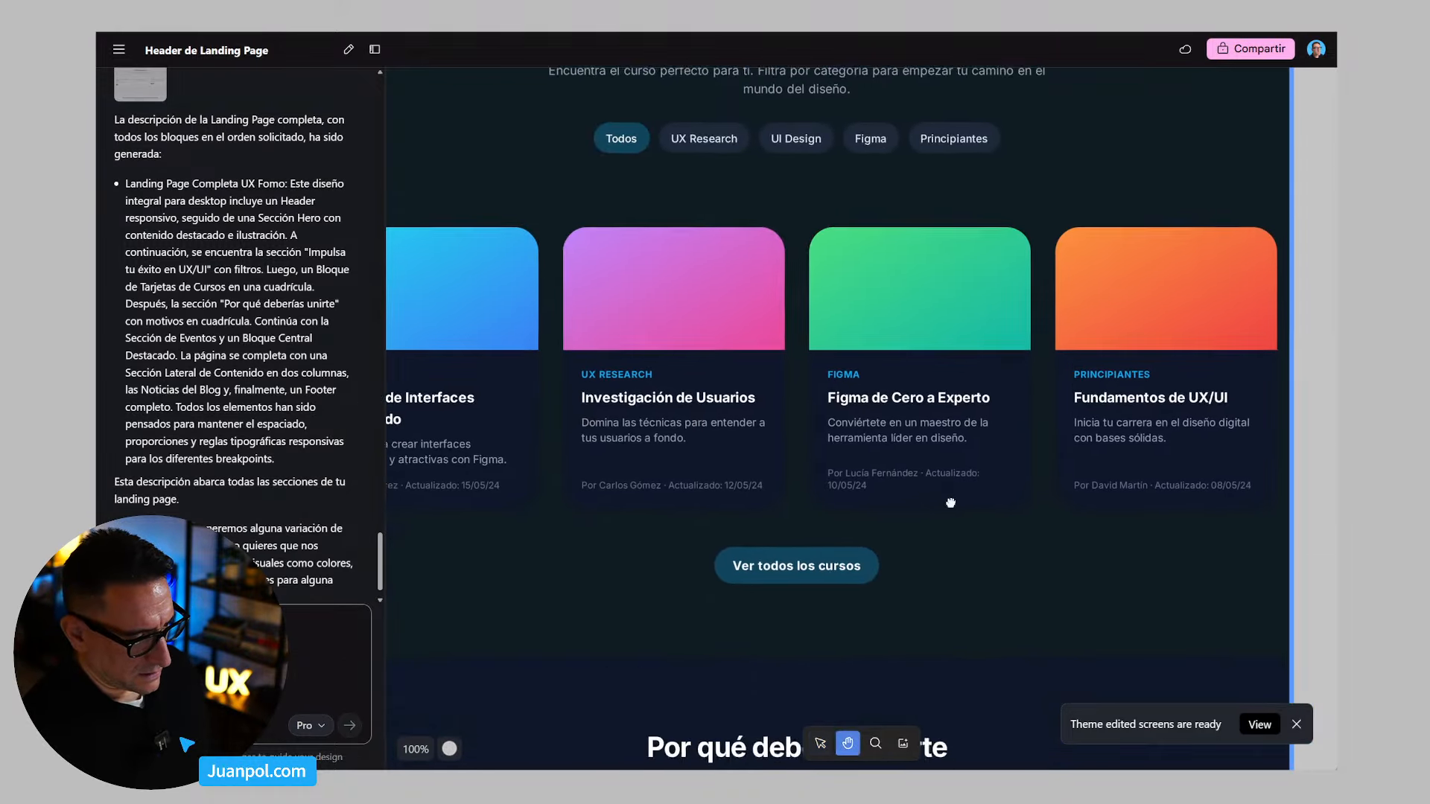
# Step: Look through the dark version's benefits, events and call-to-action sections, and compare it with the light screen
pyautogui.scroll(-3, 939, 514)
pyautogui.scroll(-2, 936, 551)
pyautogui.scroll(-5, 931, 506)
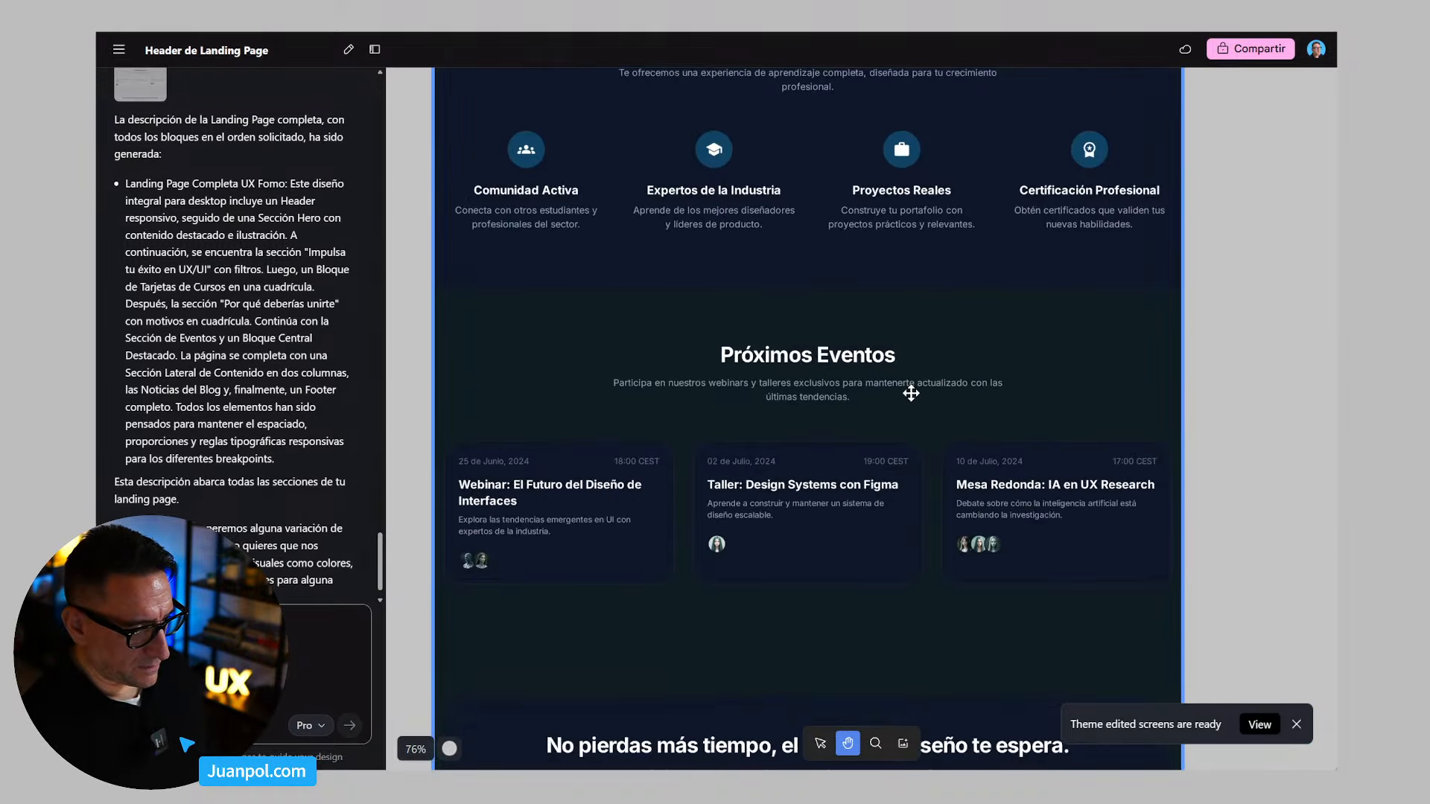
pyautogui.scroll(3, 911, 393)
pyautogui.scroll(-6, 721, 460)
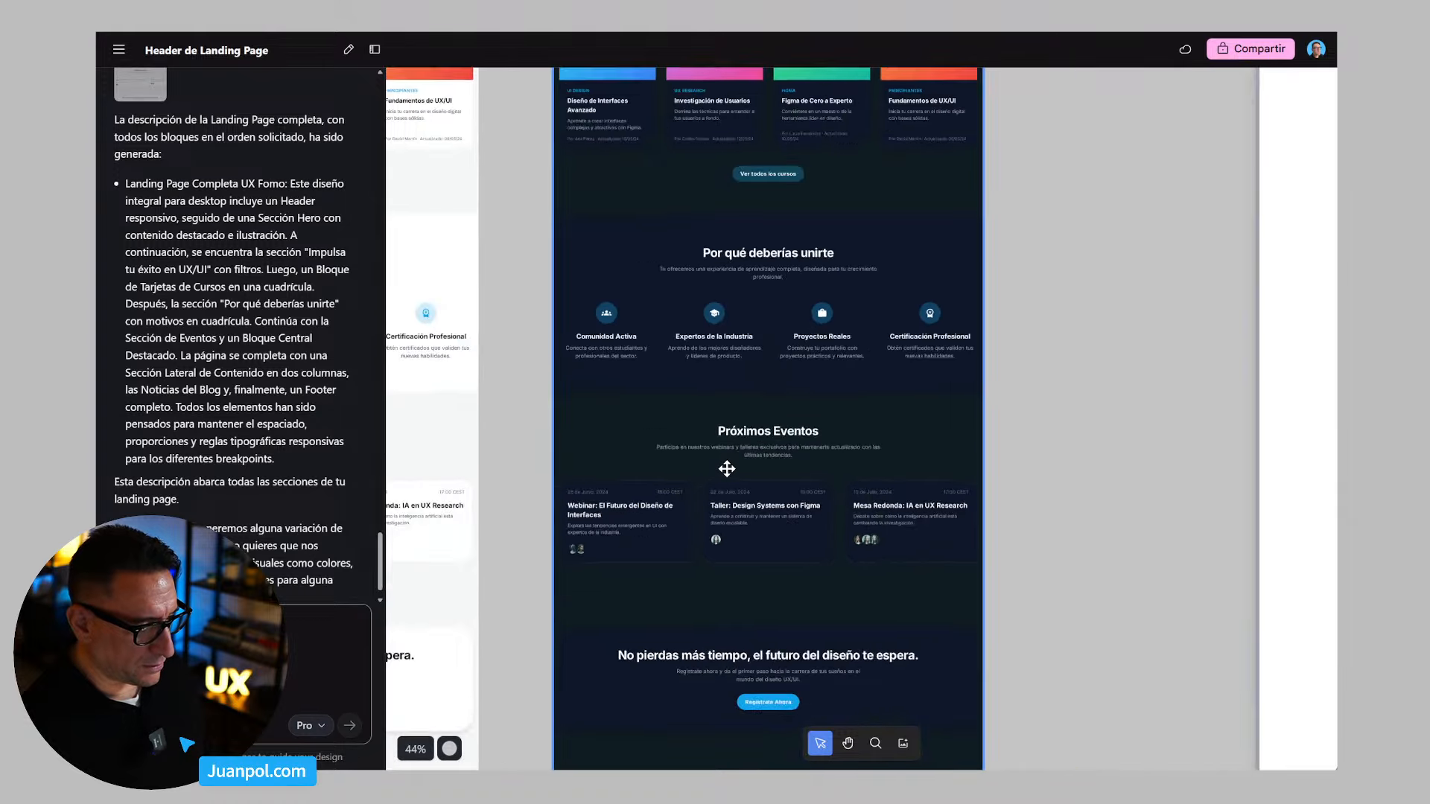
pyautogui.scroll(-6, 726, 469)
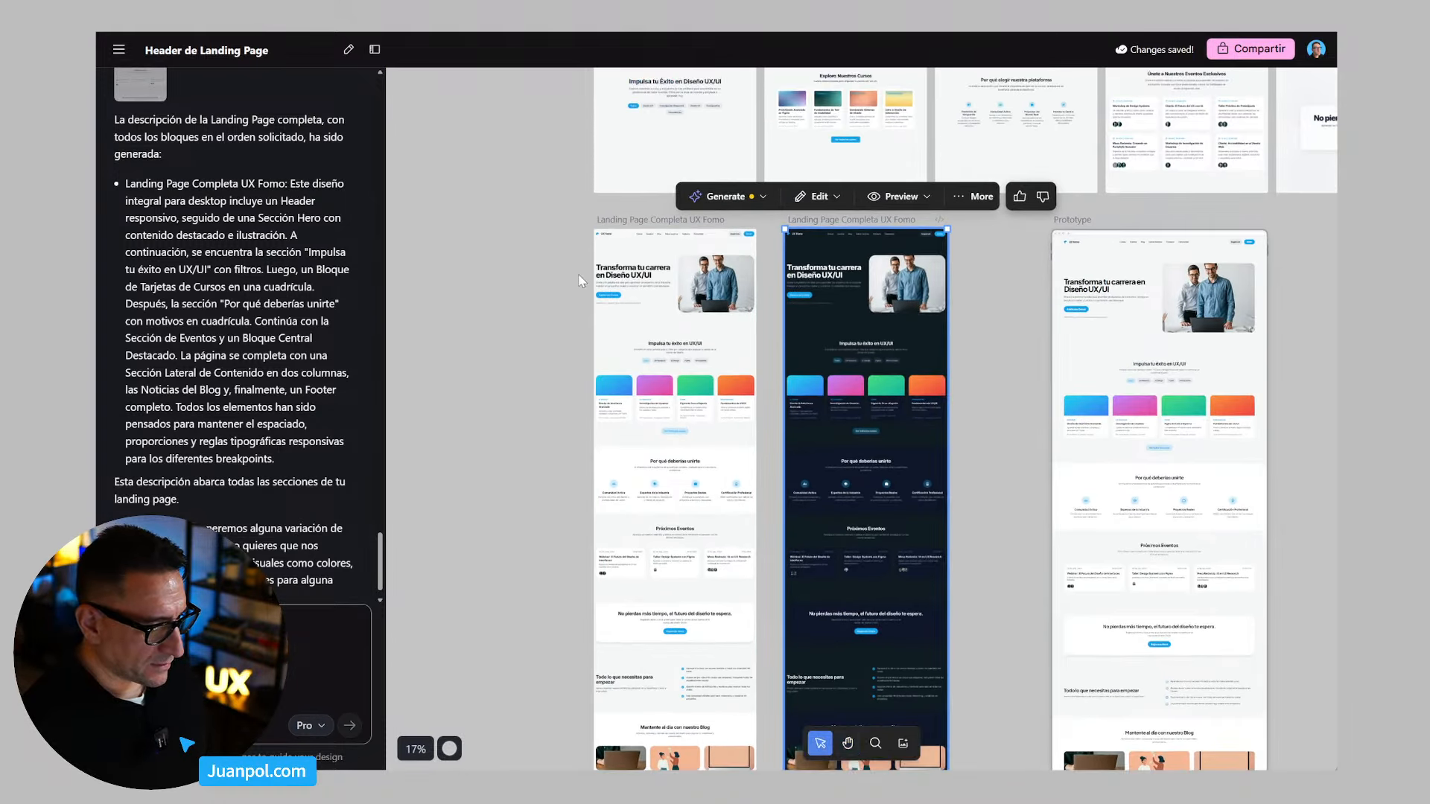
# Step: Set up variations of the light landing page with 2 options and the custom instruction "traduce los contenidos al inglés"
pyautogui.scroll(2, 634, 239)
pyautogui.scroll(-1, 887, 257)
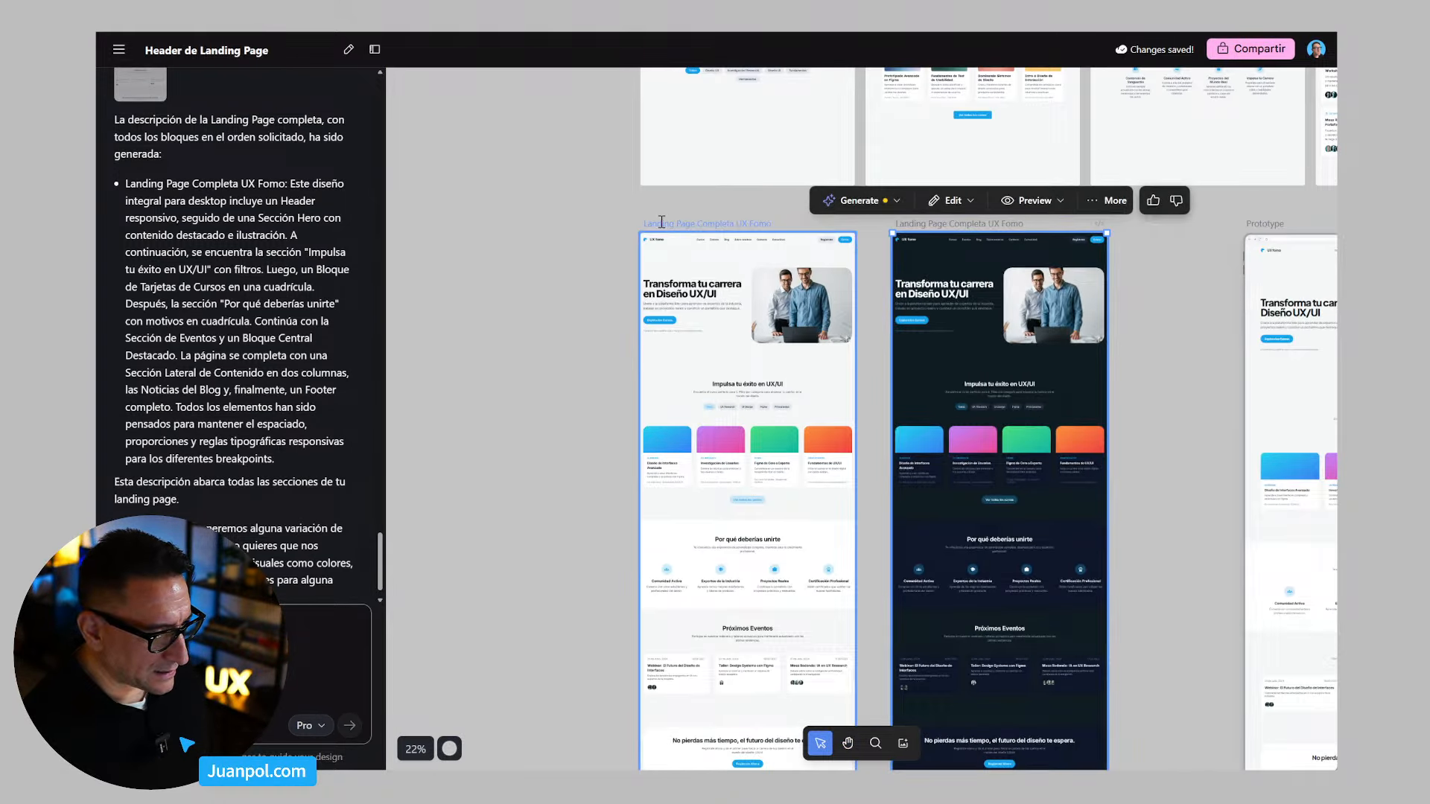
pyautogui.click(661, 223)
pyautogui.click(645, 201)
pyautogui.click(609, 229)
pyautogui.click(1170, 140)
pyautogui.click(1240, 283)
pyautogui.write('traduce los contenidos al inglés')
# Step: Let the variations change Images and Text content, and generate them
pyautogui.click(1317, 406)
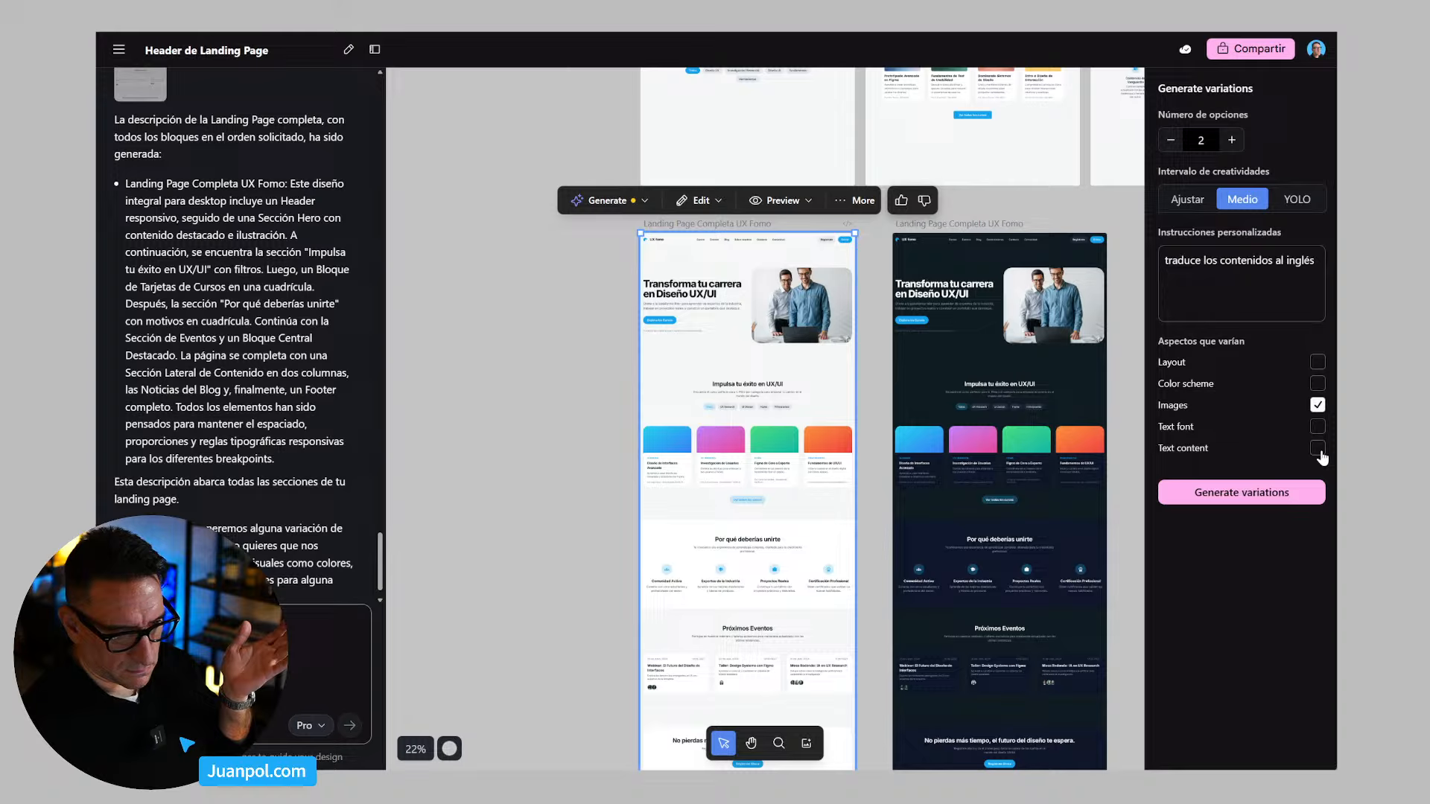
pyautogui.click(1320, 450)
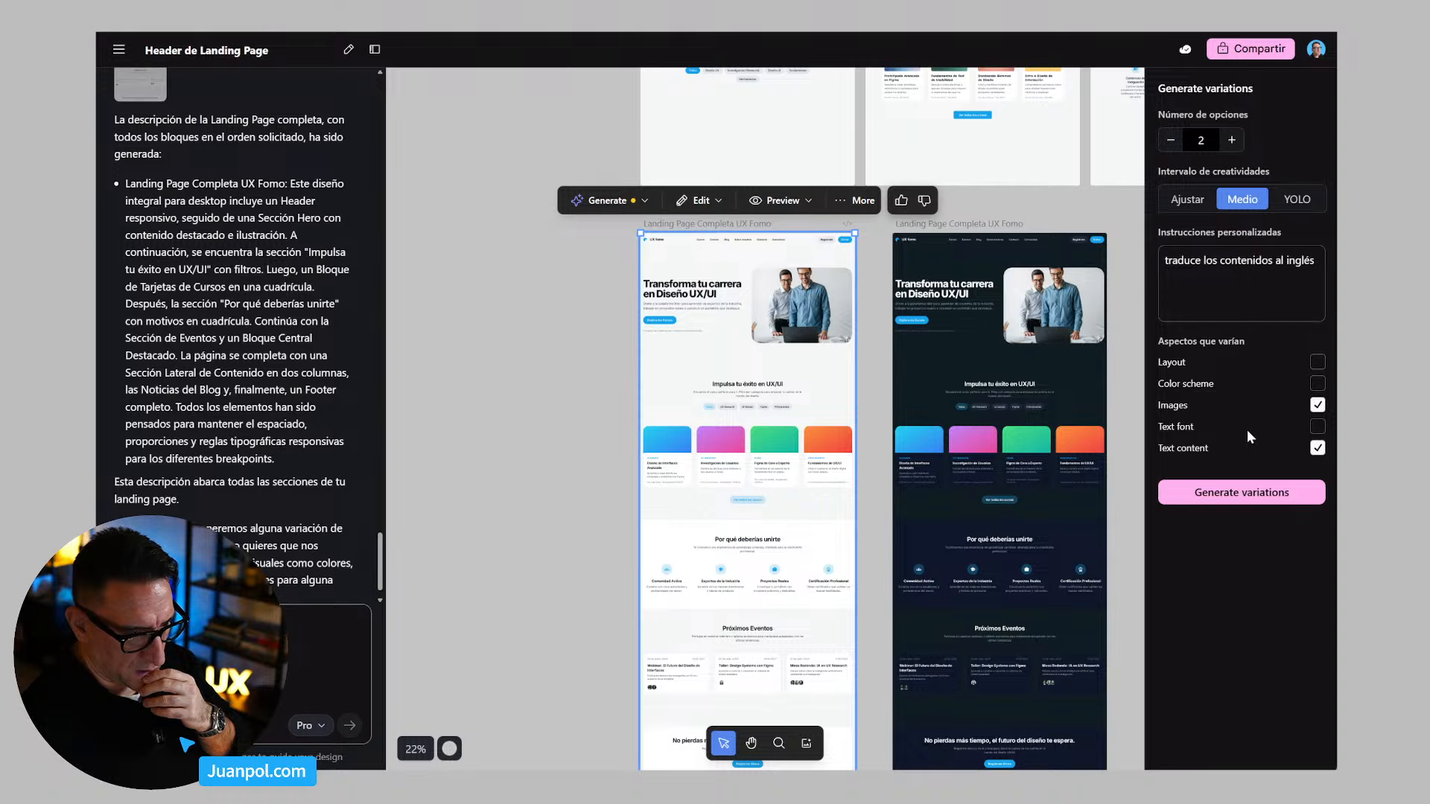
pyautogui.click(1237, 494)
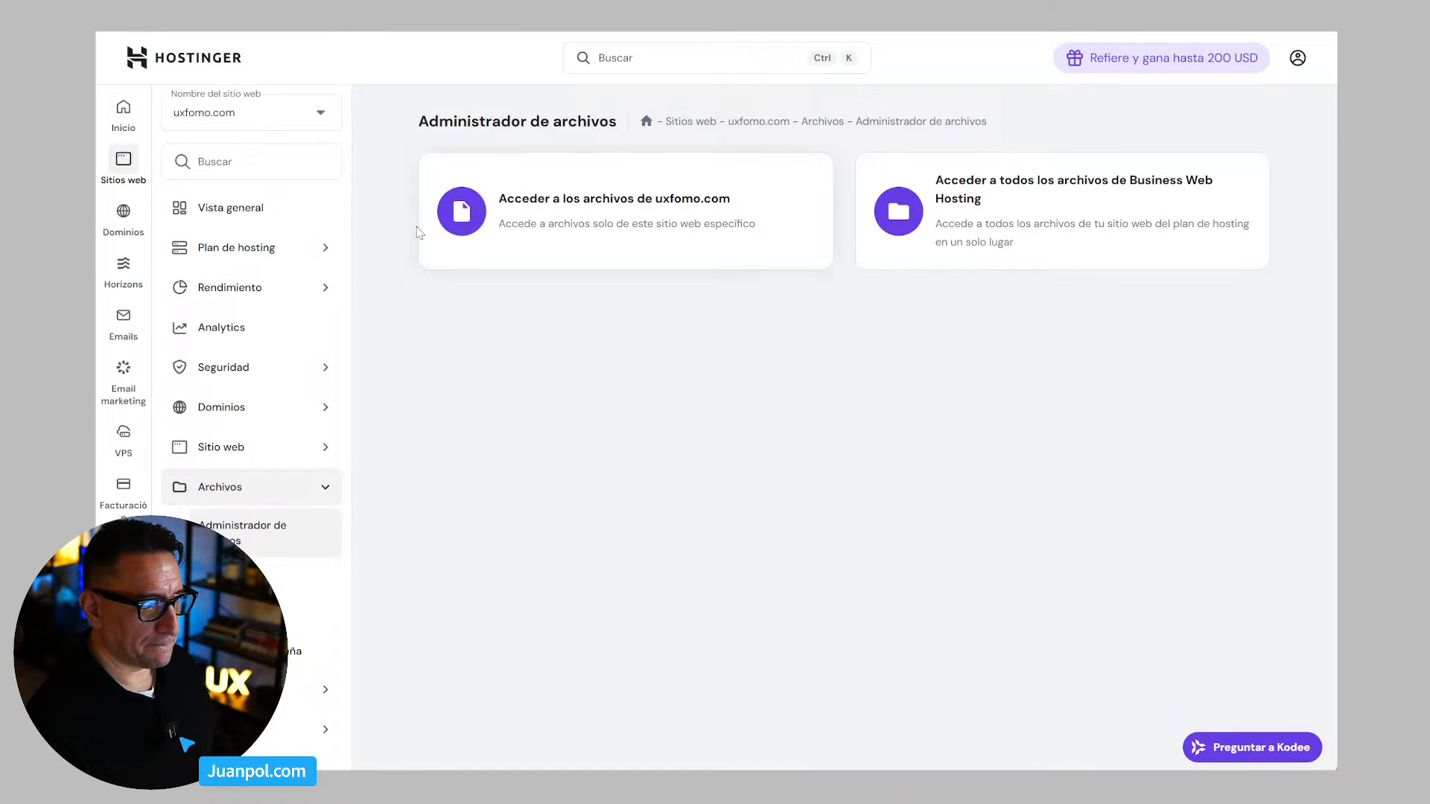
# Step: Switch to Hostinger, expand the website options for uxfomo.com and open the site's overview
pyautogui.click(260, 446)
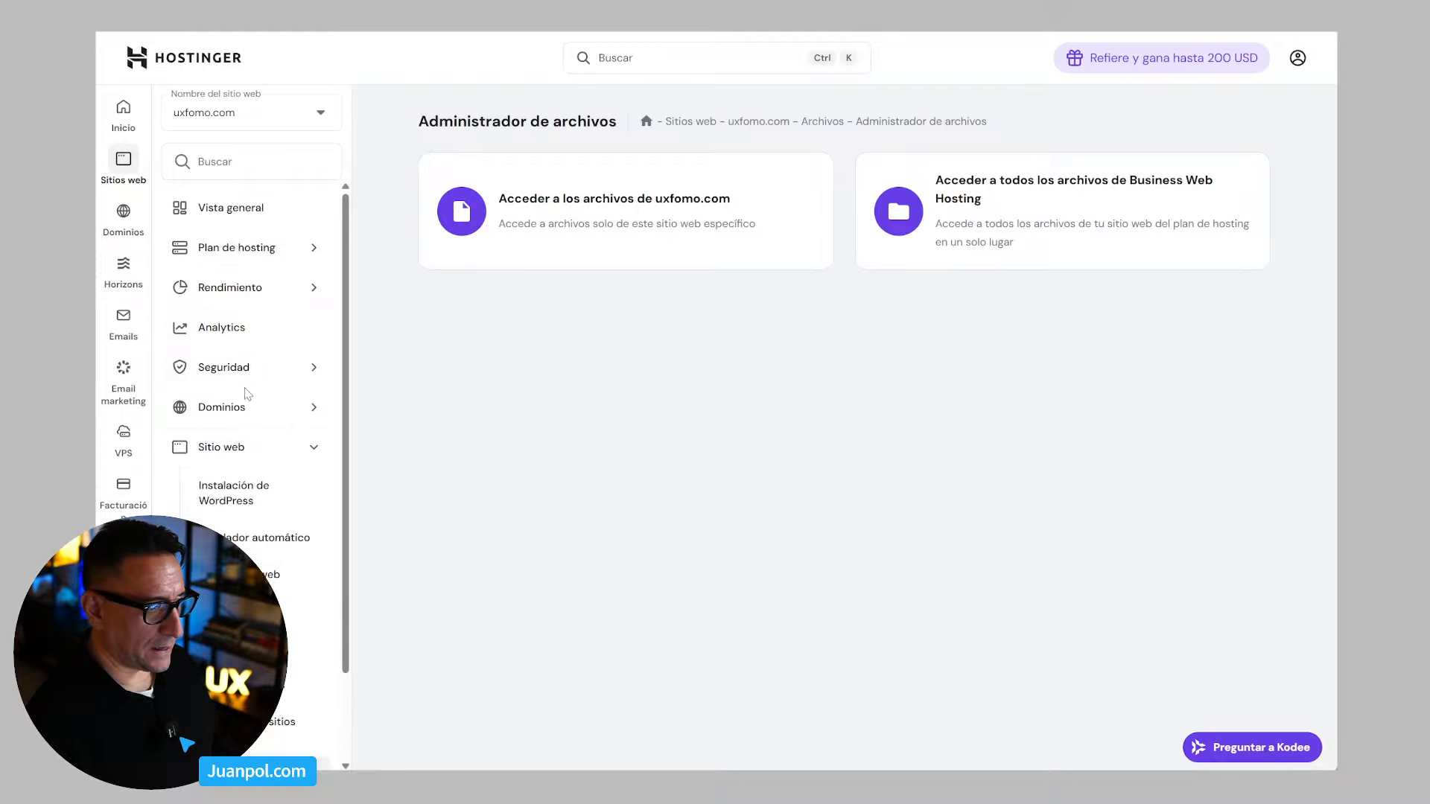
pyautogui.click(277, 218)
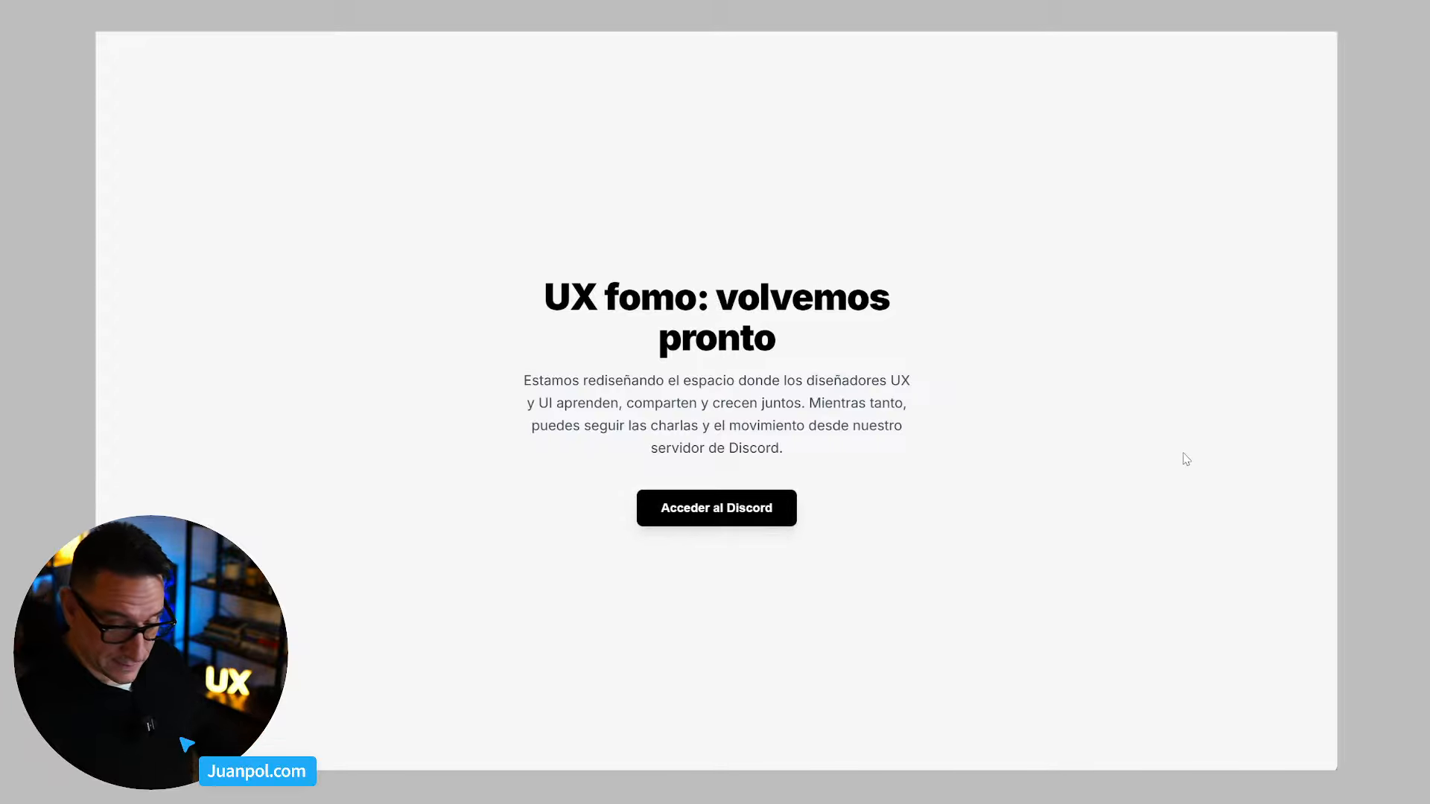
# Step: Open DevTools on the live UX fomo coming-soon page, shrink its pane to a thin strip, and enable responsive device emulation
pyautogui.press('F12')
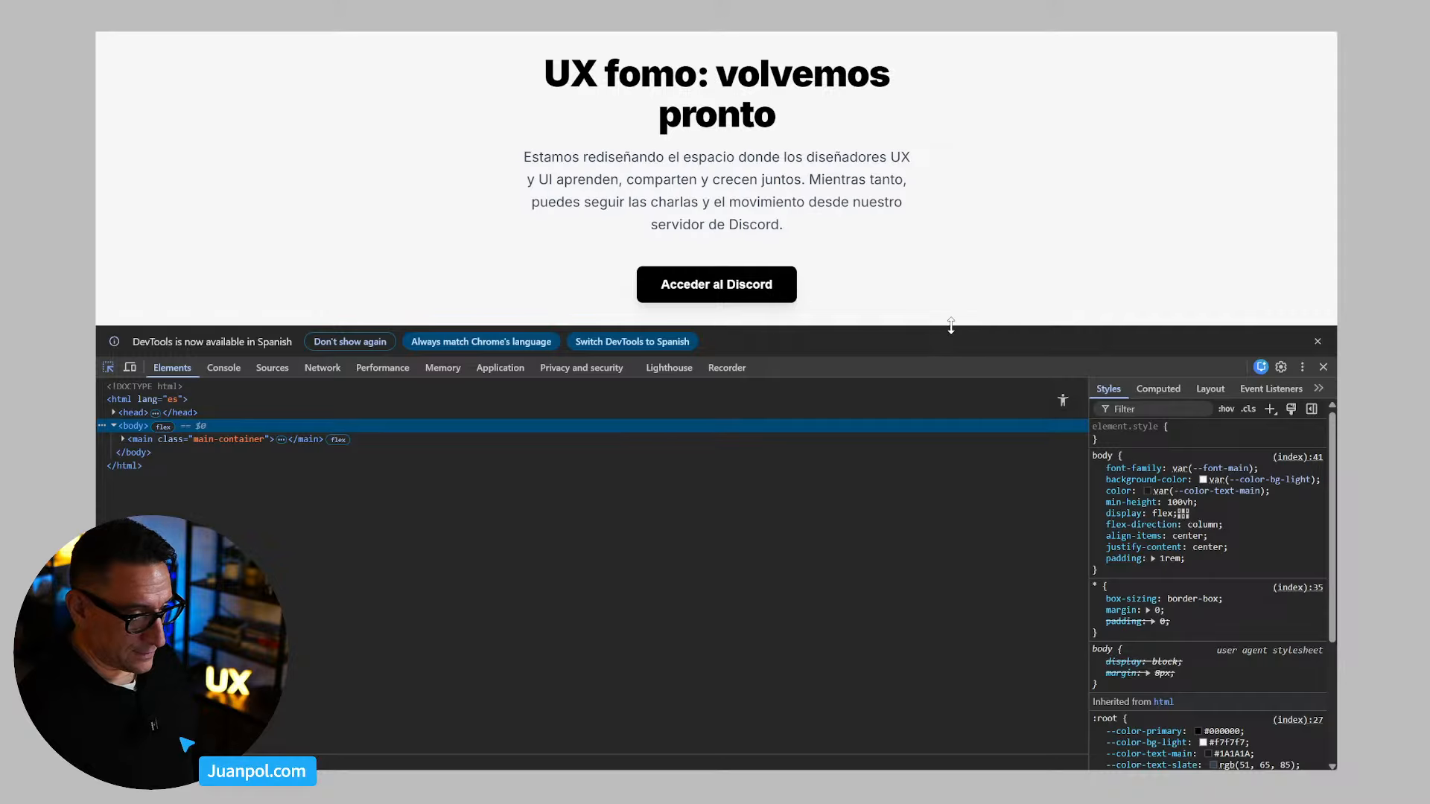
pyautogui.moveTo(951, 325); pyautogui.dragTo(946, 669)
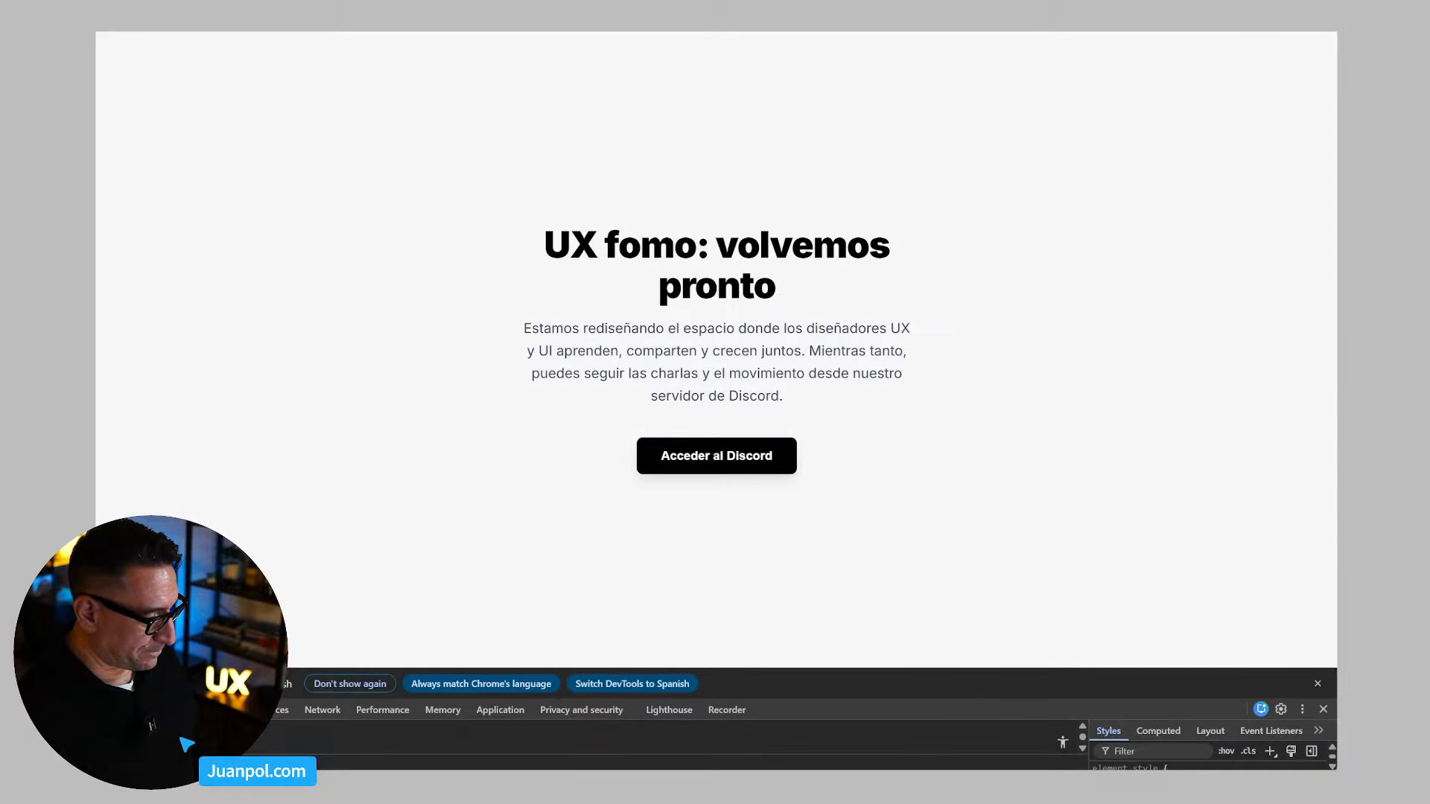
pyautogui.hotkey('ctrl', 'shift', 'm')
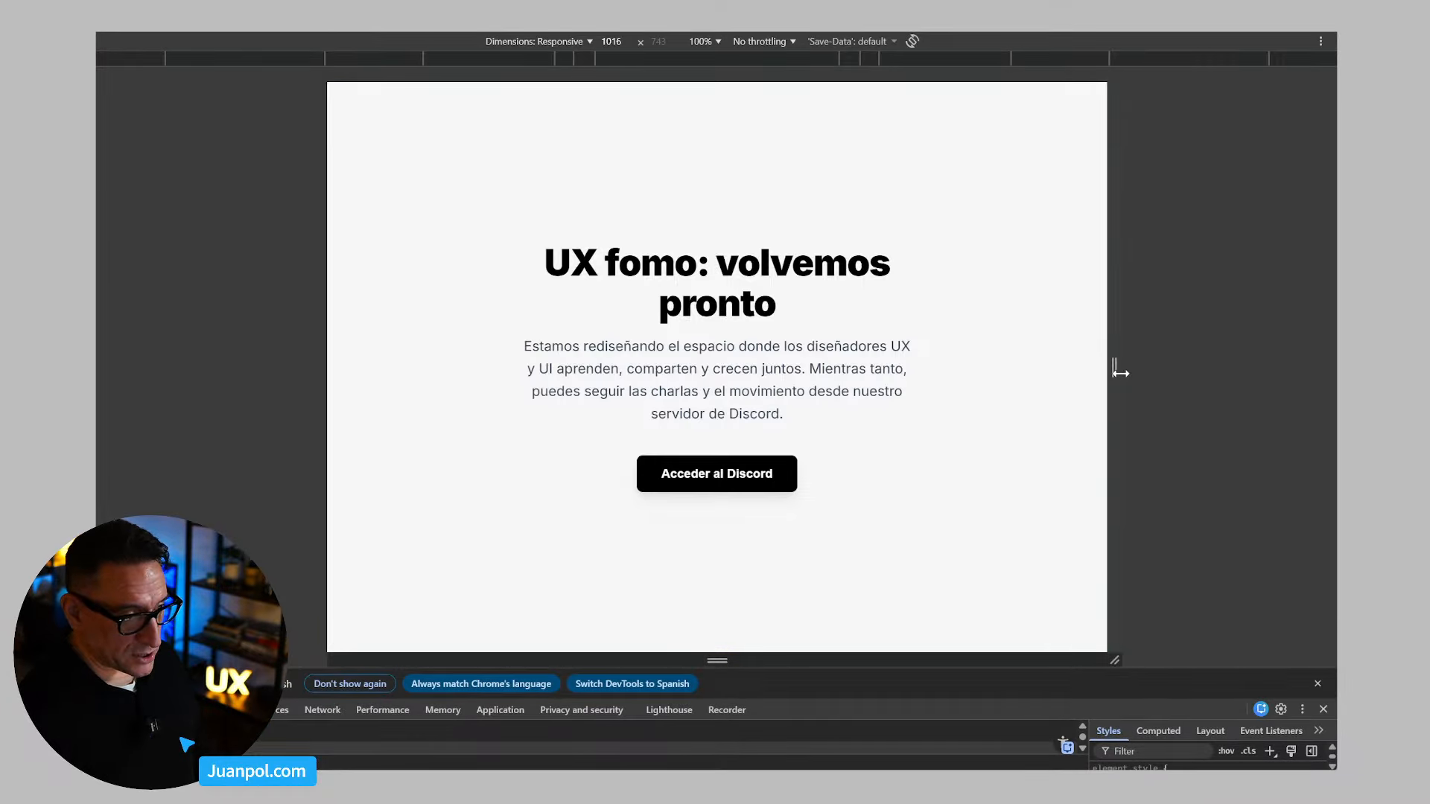
# Step: Narrow the emulated viewport of the coming-soon page to about 856 px wide and close DevTools
pyautogui.moveTo(1115, 383); pyautogui.dragTo(1052, 364)
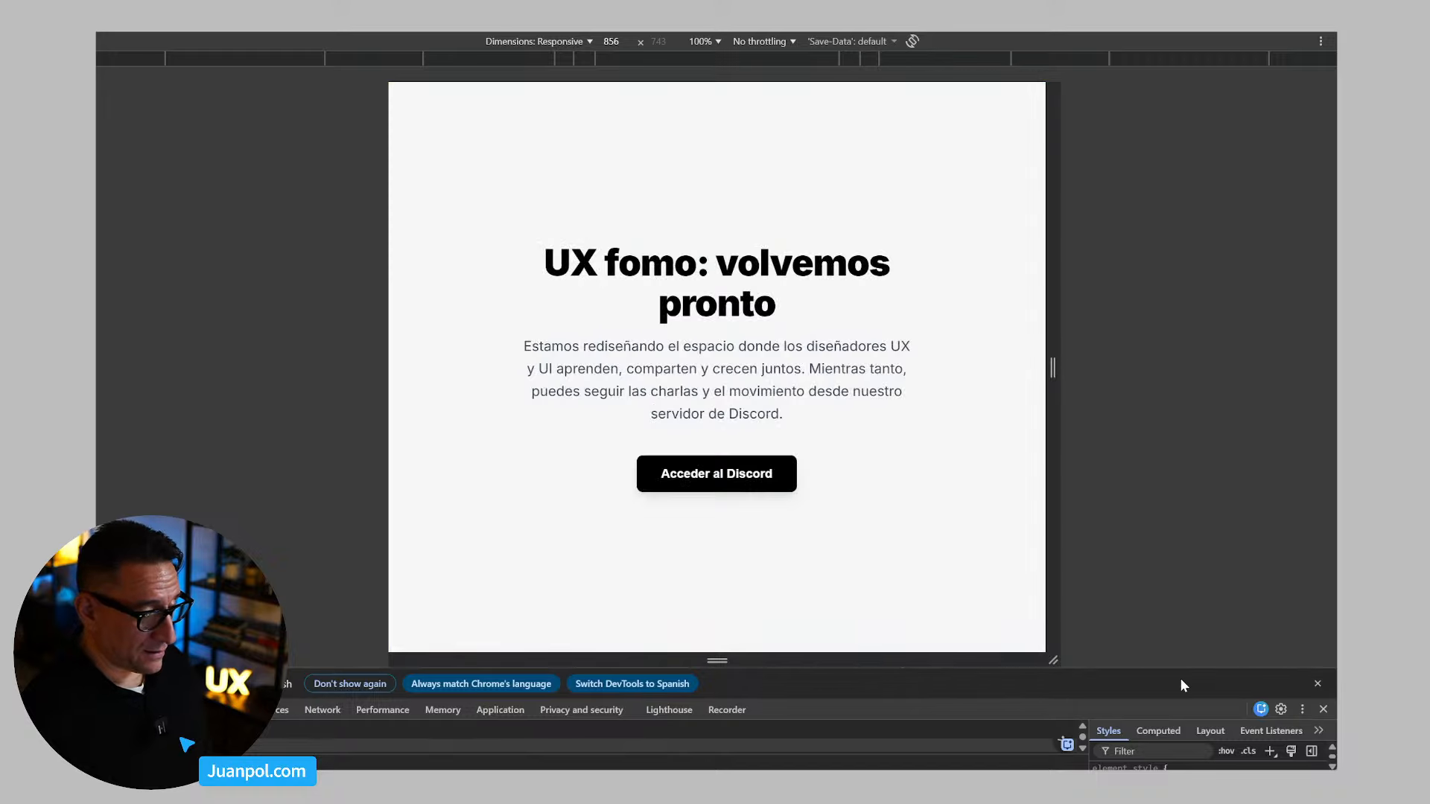
pyautogui.click(1318, 683)
pyautogui.click(1323, 678)
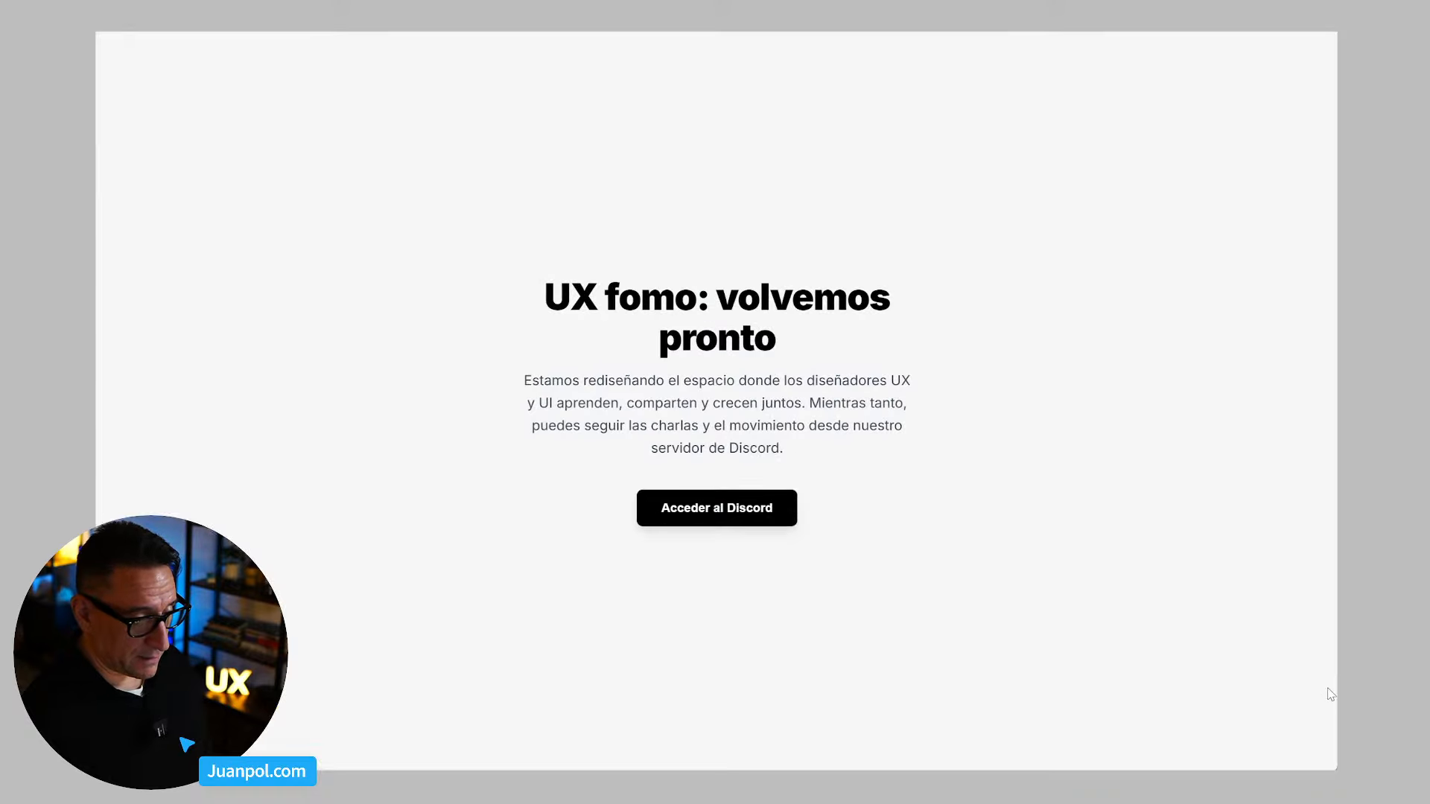
# Step: Test the Acceder al Discord button and load the live coming-soon page from its copied hostingersite.com address in a new tab
pyautogui.click(738, 508)
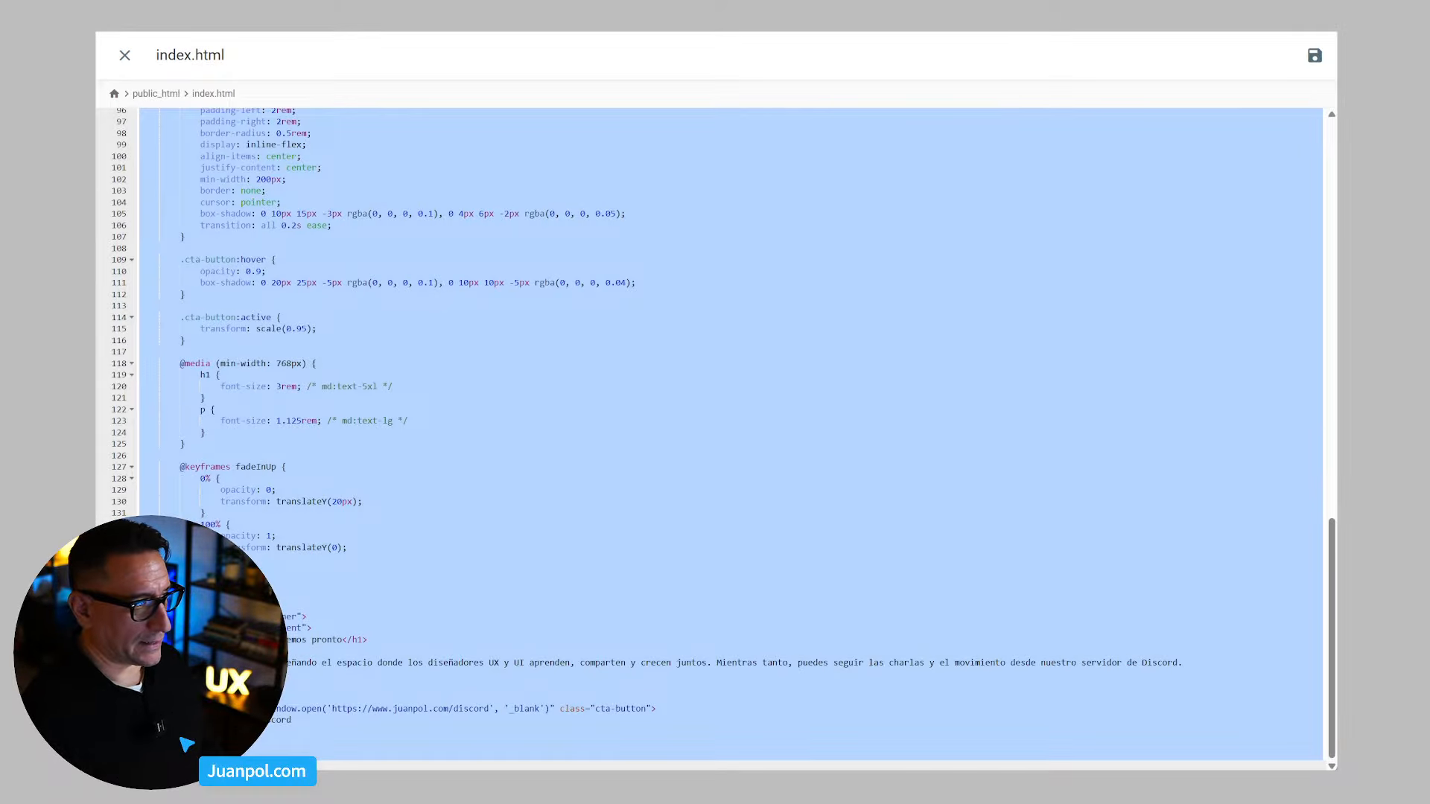
pyautogui.hotkey('ctrl', 't')
pyautogui.hotkey('ctrl', 'v')
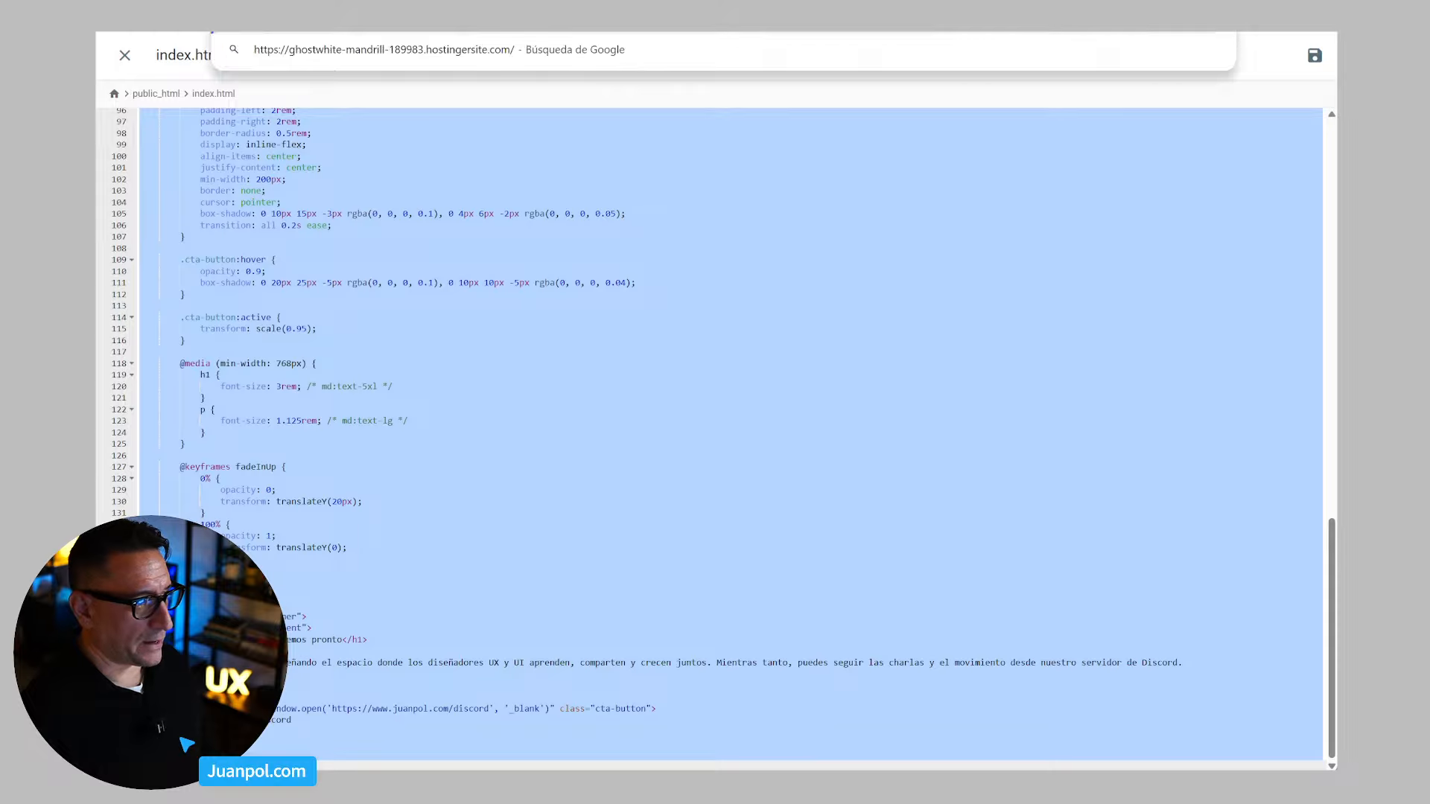
pyautogui.press('Return')
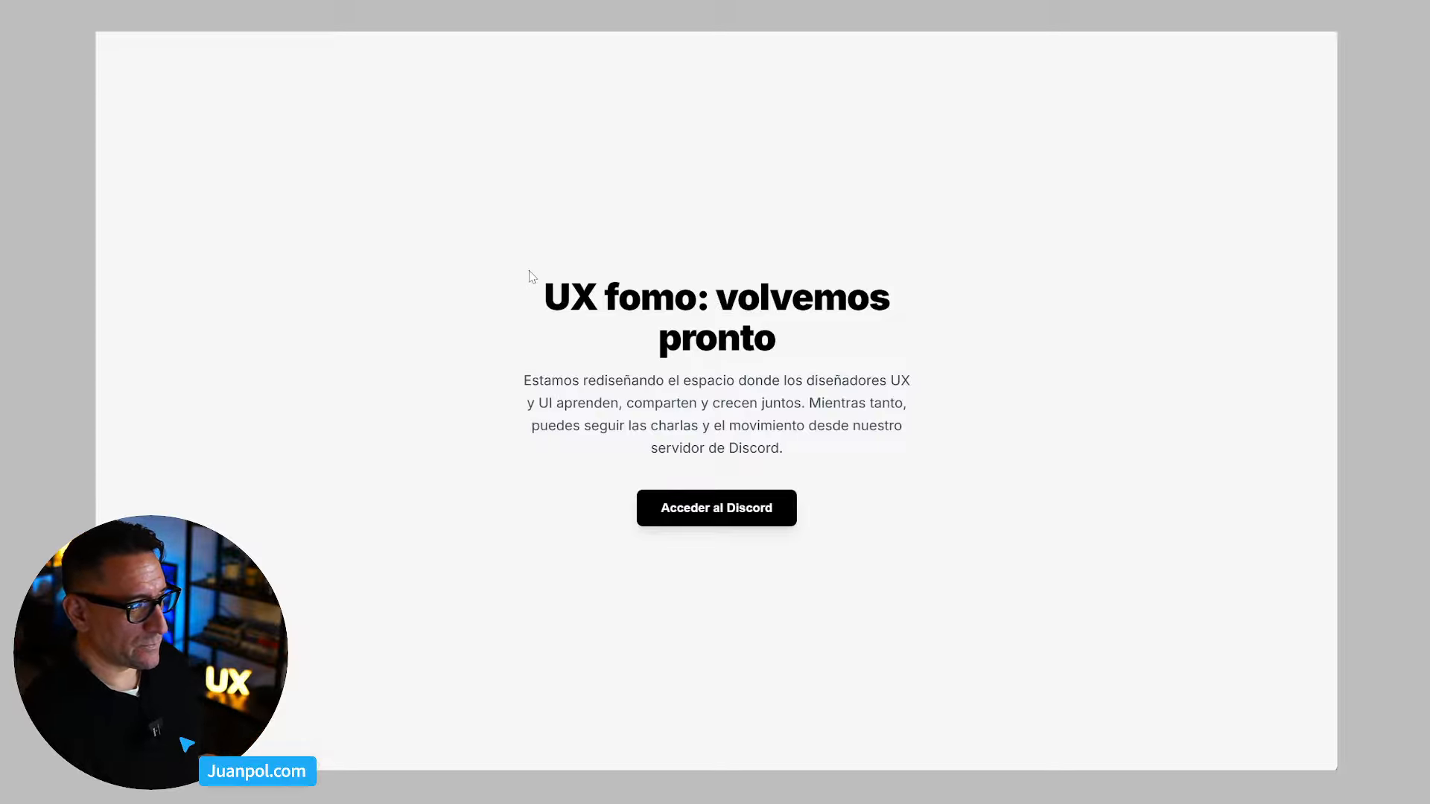
pyautogui.moveTo(531, 276); pyautogui.dragTo(951, 457)
pyautogui.click(997, 485)
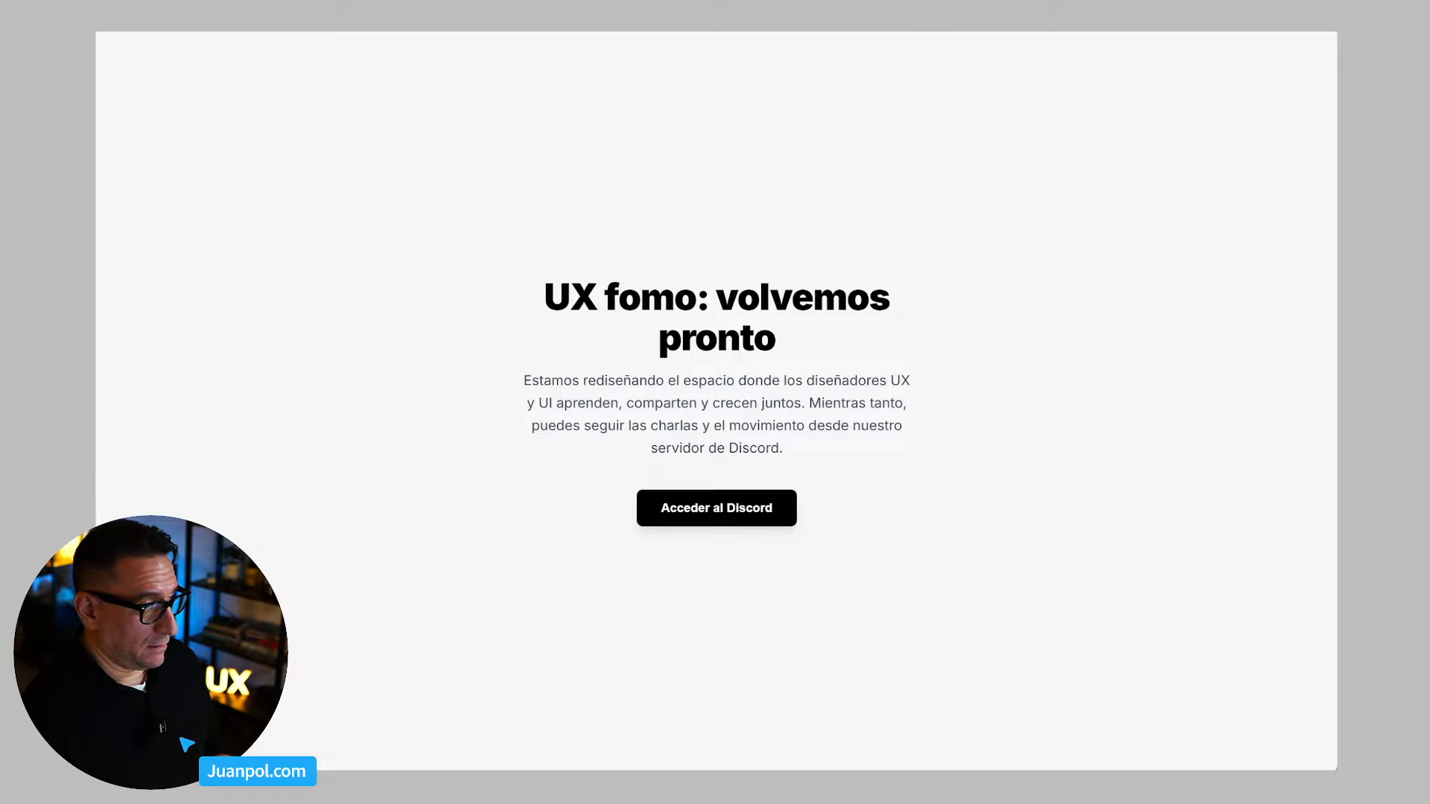
# Step: Switch to the Stitch project and look over the light landing page with its English variations and dark version
pyautogui.hotkey('ctrl', 'Tab')
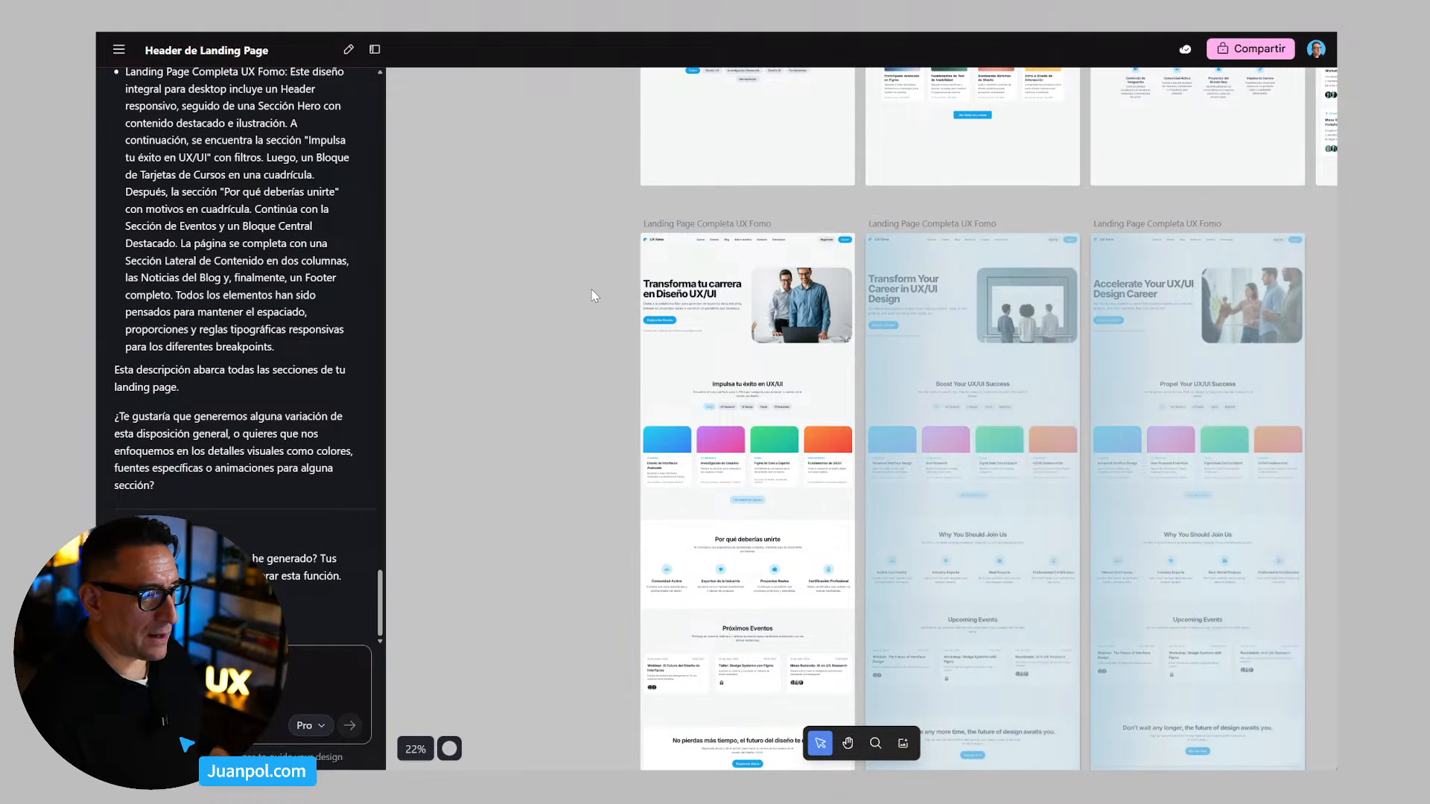
pyautogui.scroll(-3, 603, 290)
pyautogui.click(752, 304)
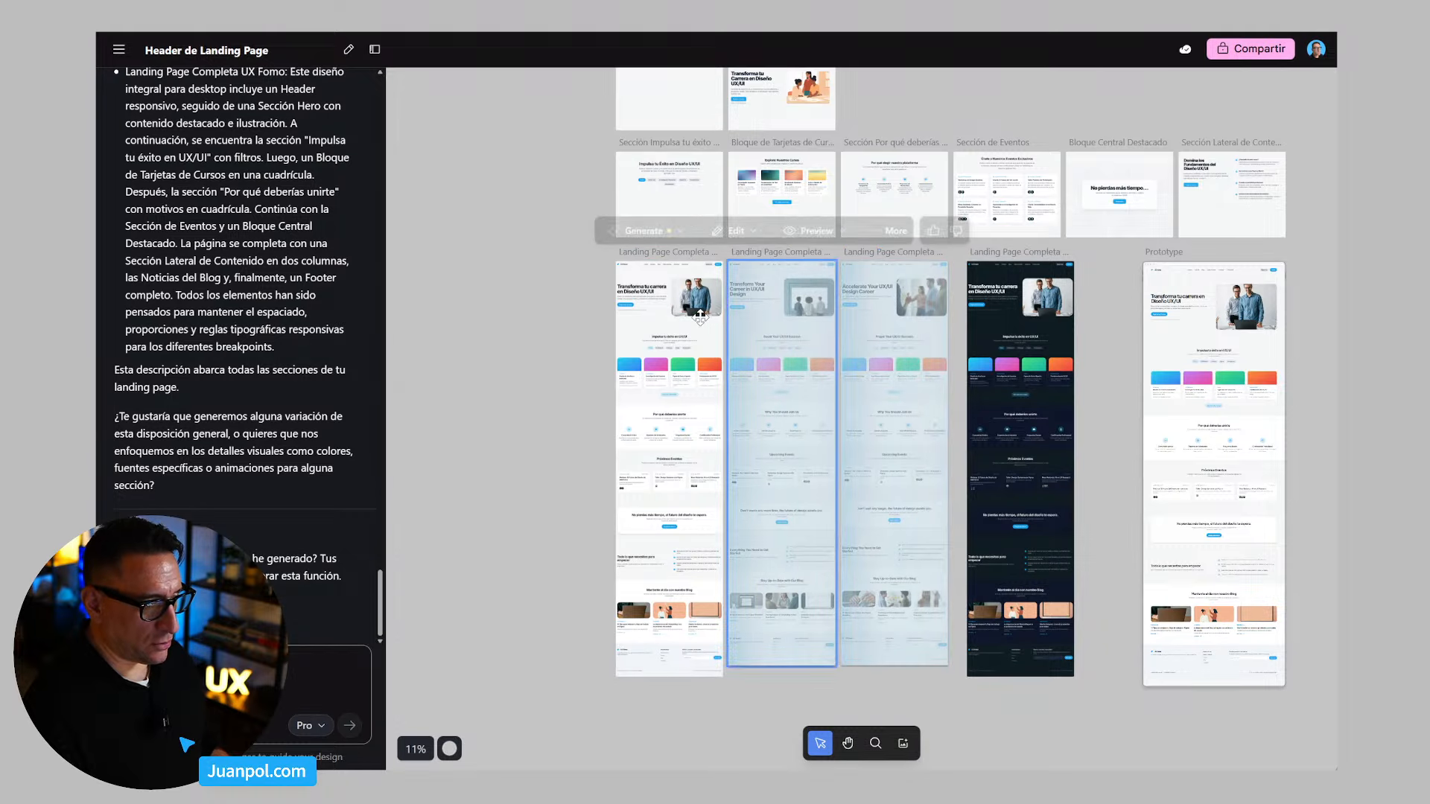
pyautogui.click(718, 307)
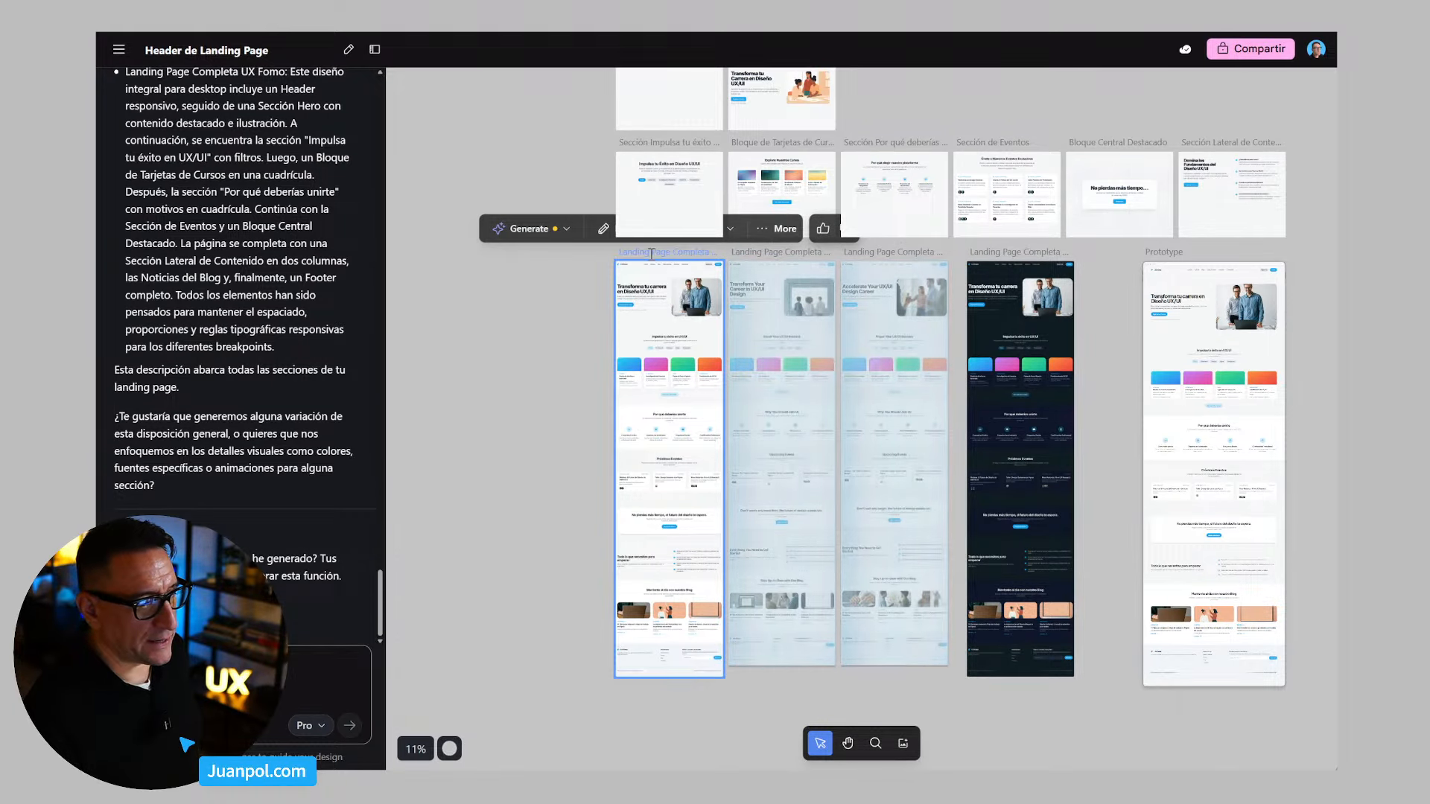
pyautogui.click(651, 253)
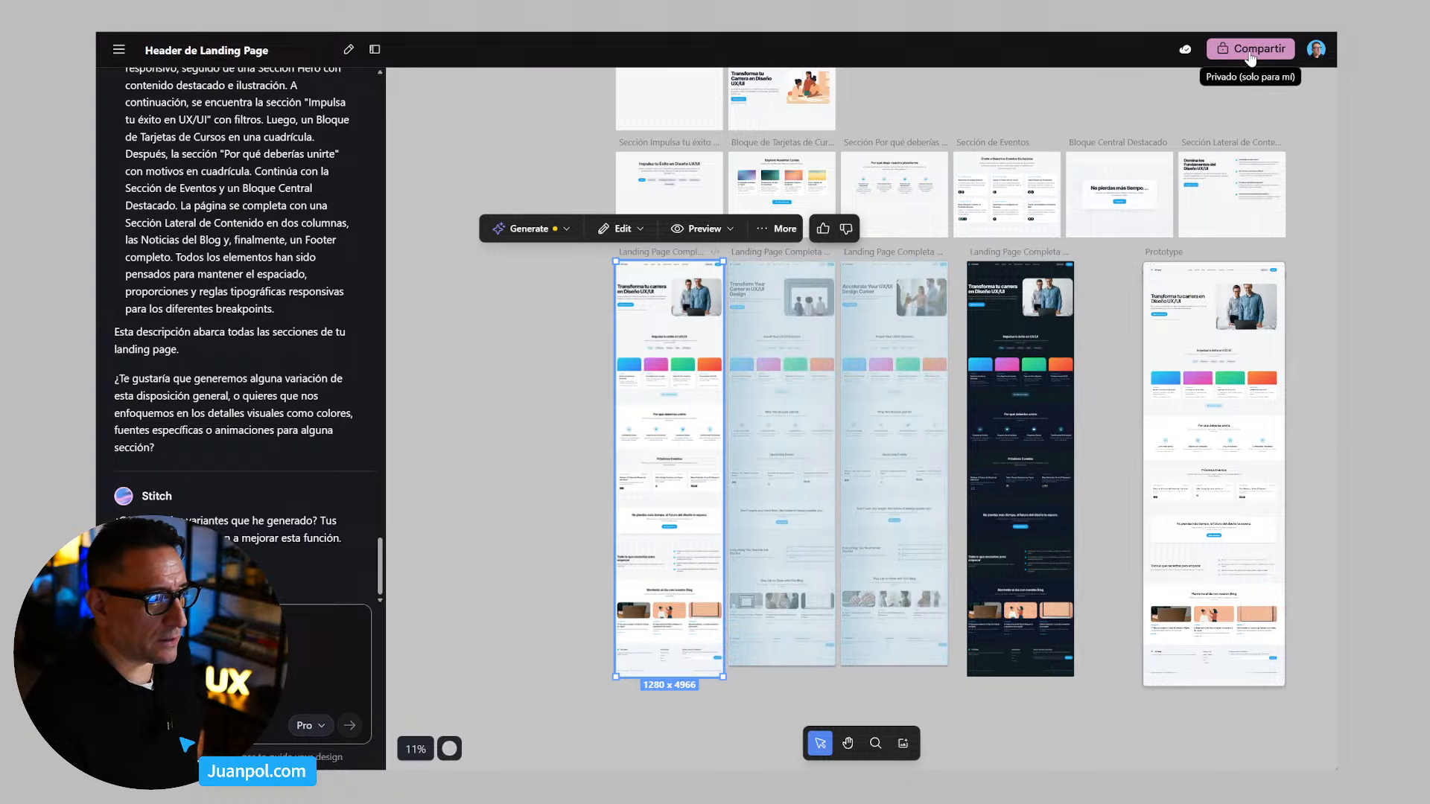
pyautogui.click(547, 390)
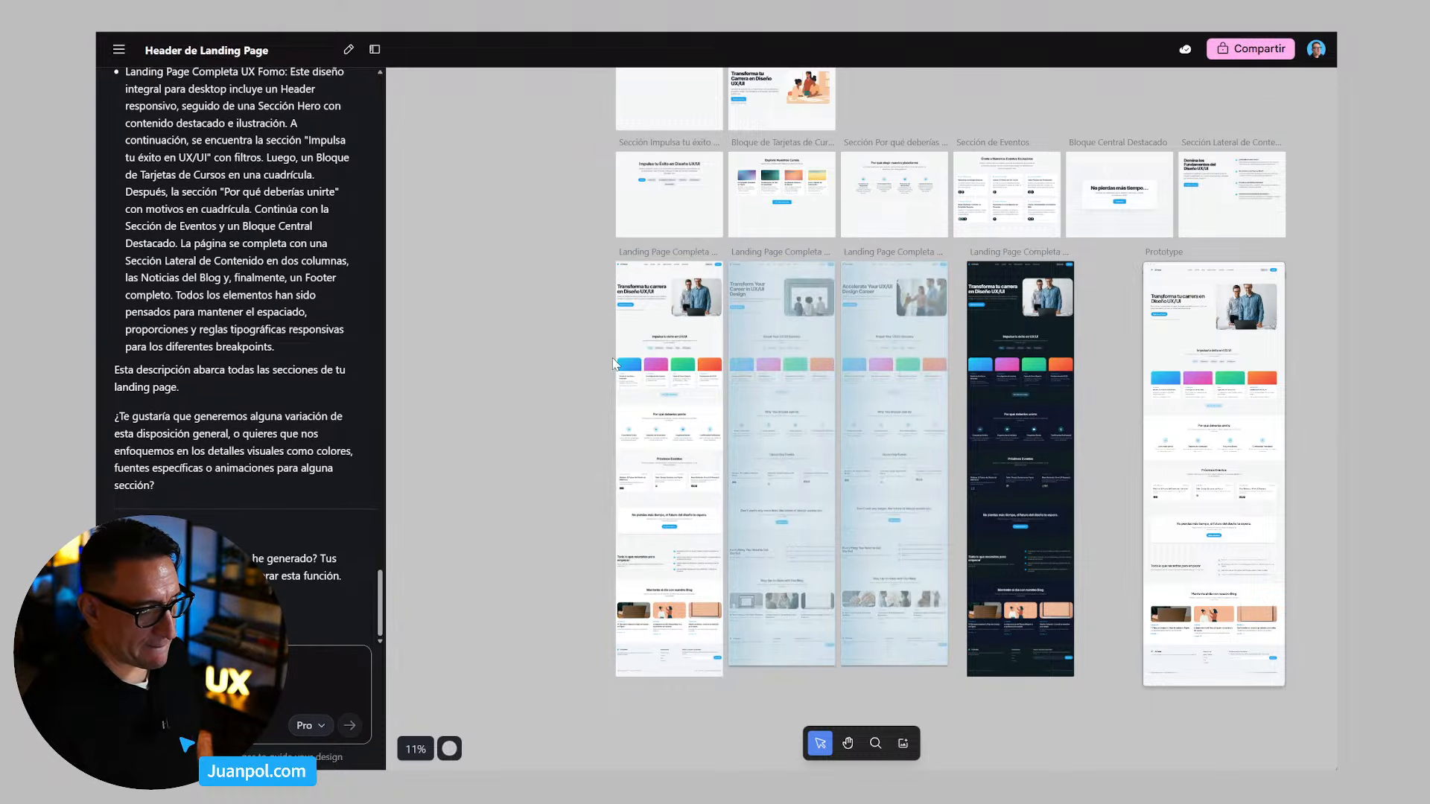
# Step: Regenerate the light Spanish version of the complete UX Fomo landing page
pyautogui.scroll(5, 596, 328)
pyautogui.scroll(1, 587, 302)
pyautogui.click(678, 215)
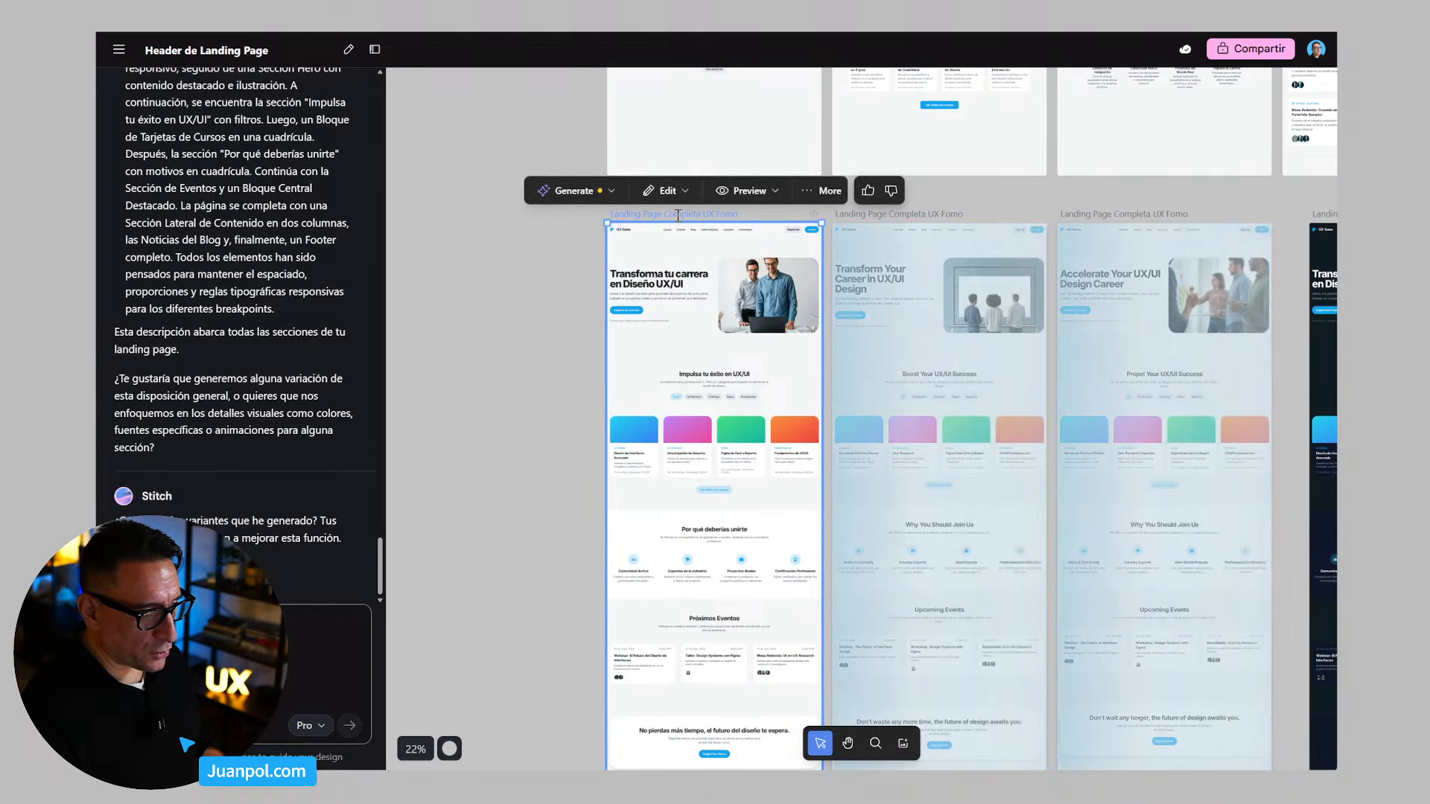
pyautogui.click(589, 193)
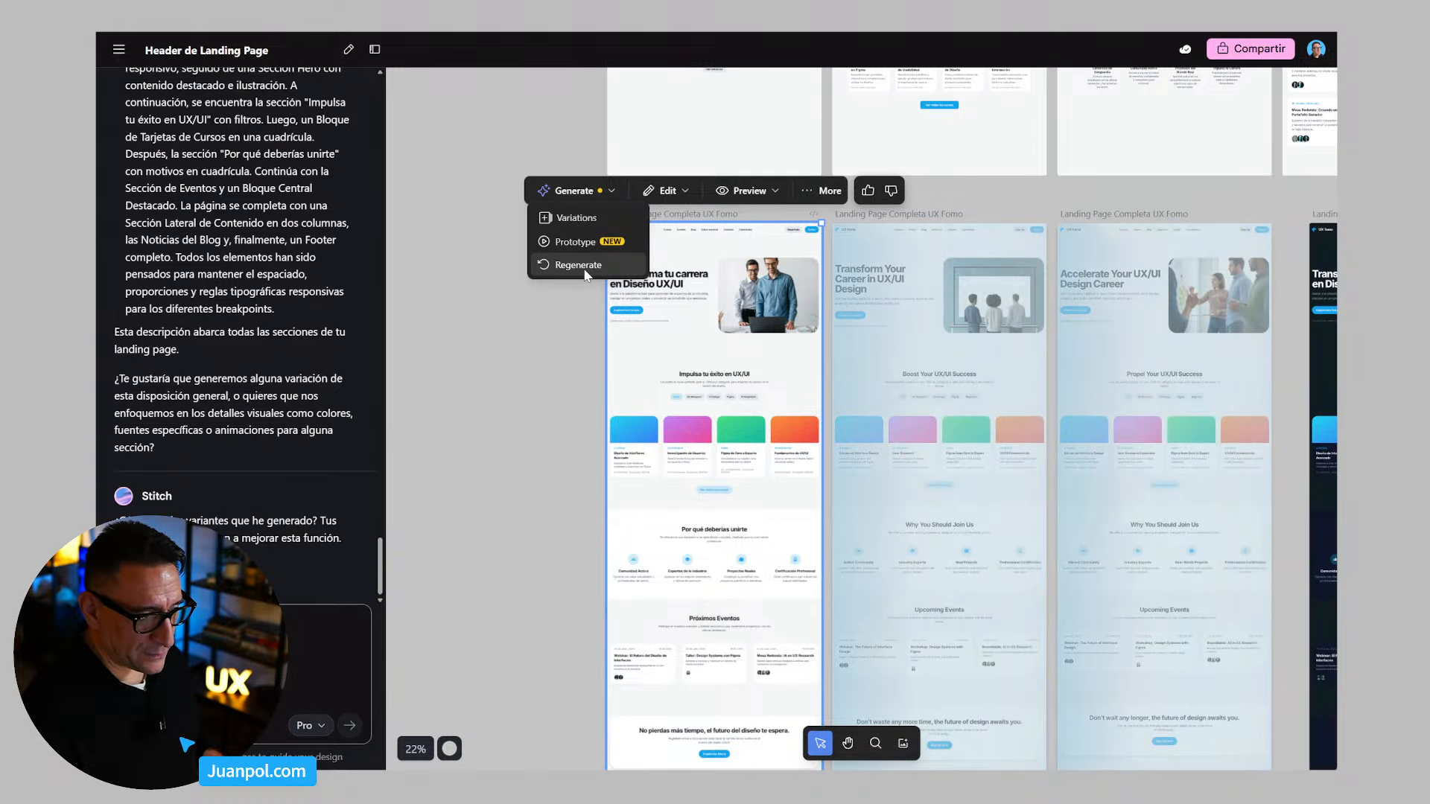
pyautogui.click(584, 270)
# Step: Move the light landing page out of its row, and undo the last four canvas changes
pyautogui.scroll(-5, 557, 299)
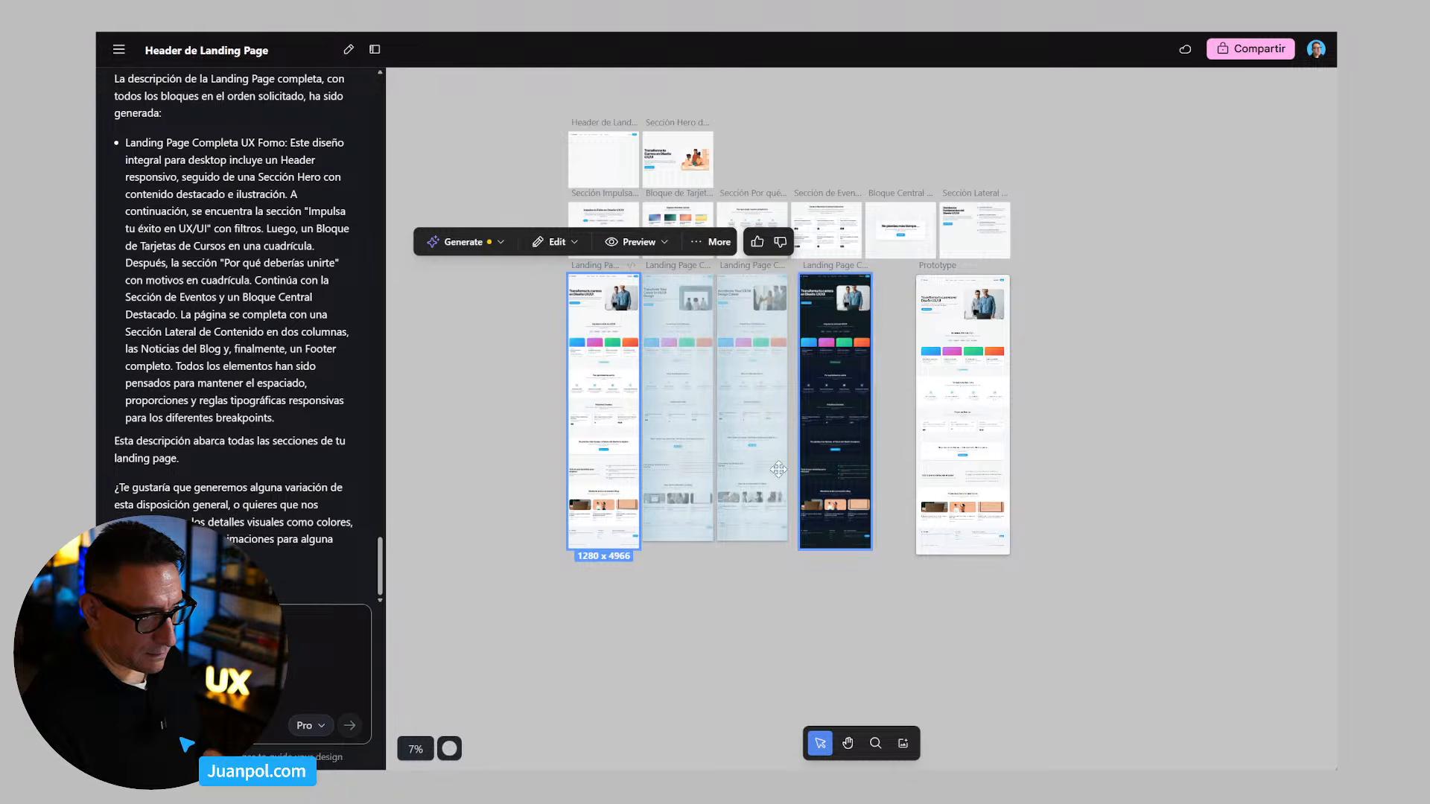
pyautogui.moveTo(600, 423); pyautogui.dragTo(571, 436)
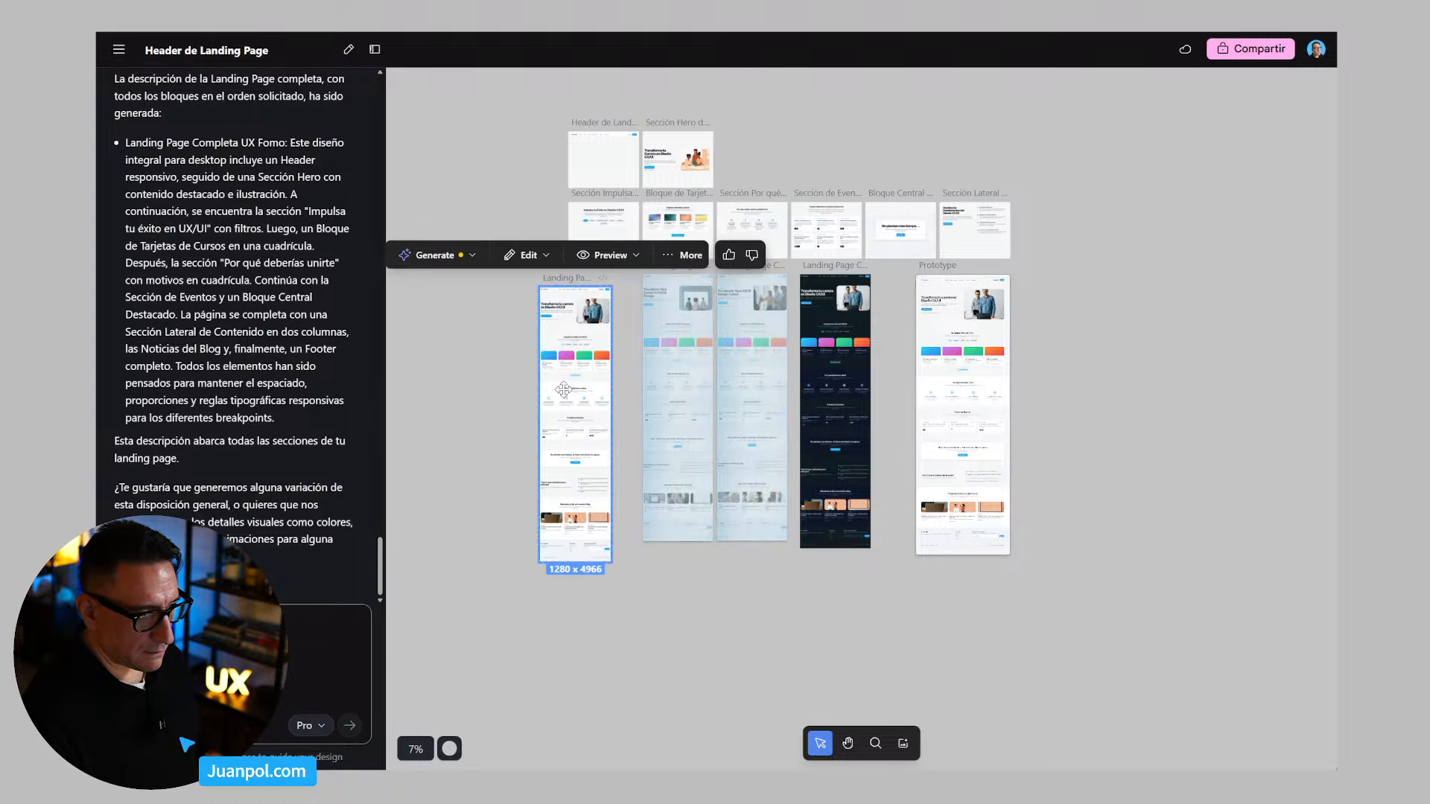
pyautogui.hotkey('ctrl', 'z')
pyautogui.hotkey('ctrl', 'z')
pyautogui.hotkey('ctrl', 'z')
pyautogui.hotkey('ctrl', 'z')
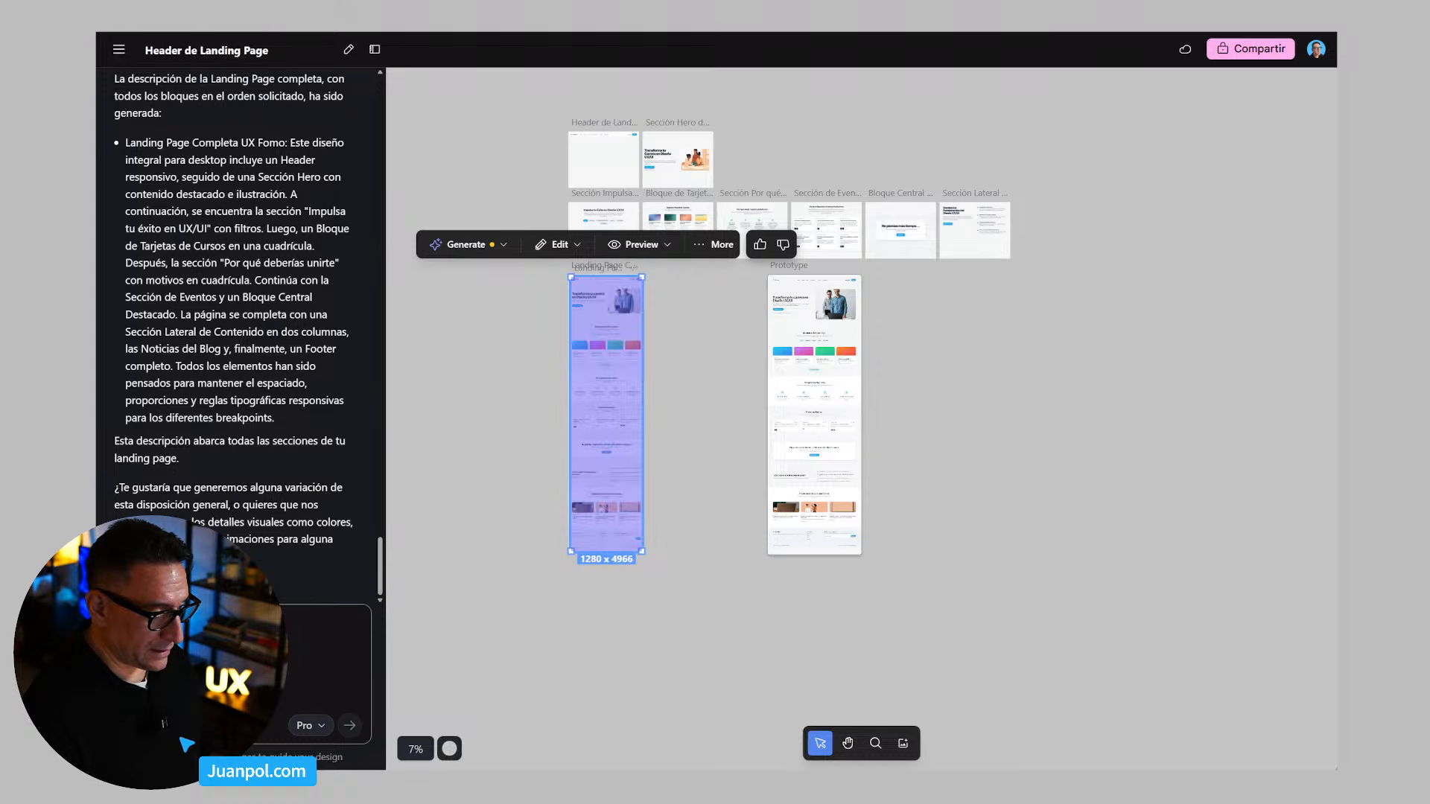
# Step: Move the overlapping landing page clear of the copy beneath it, into the gap before the Prototype
pyautogui.click(559, 296)
pyautogui.click(572, 286)
pyautogui.click(564, 301)
pyautogui.scroll(4, 567, 290)
pyautogui.click(604, 259)
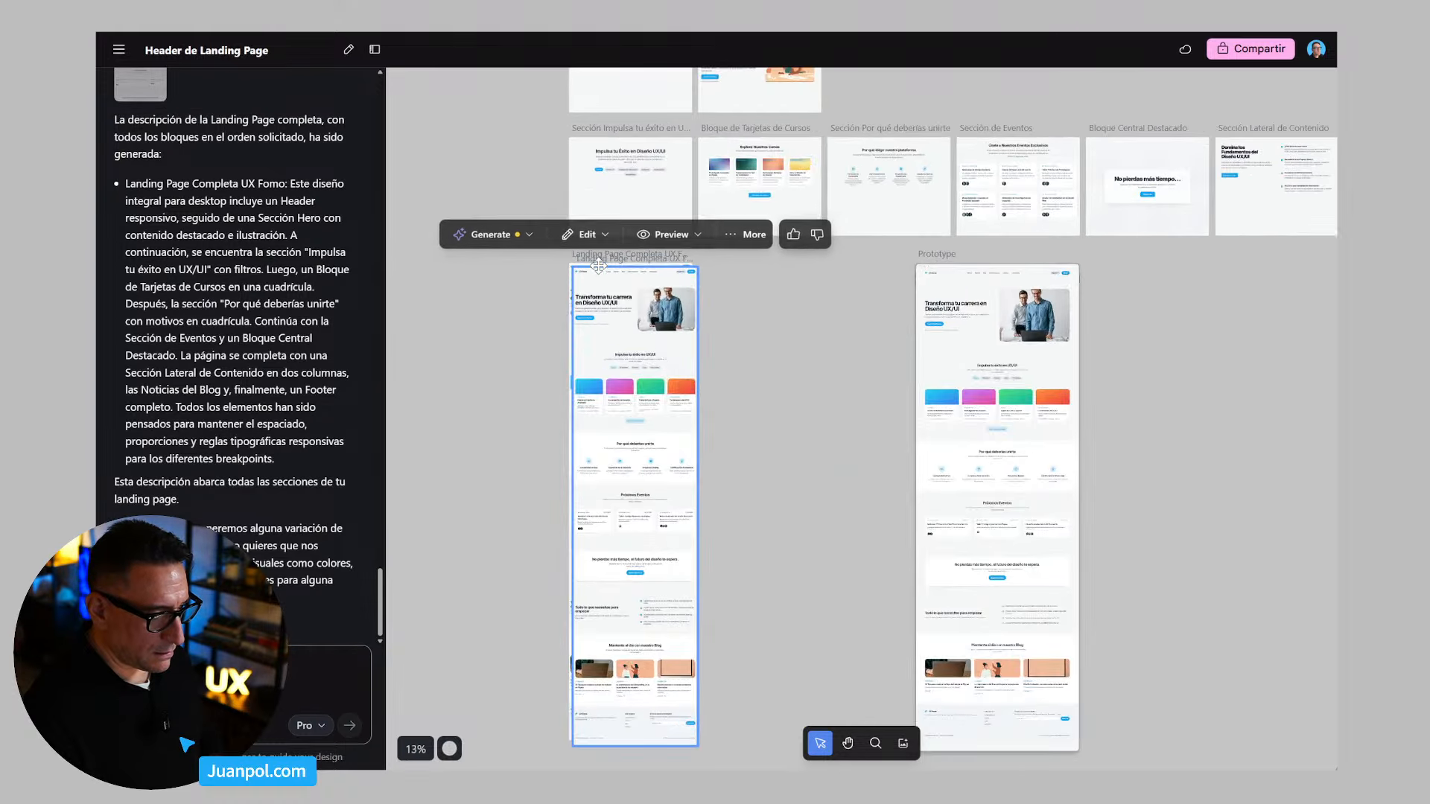
pyautogui.moveTo(604, 259); pyautogui.dragTo(764, 254)
pyautogui.scroll(5, 776, 345)
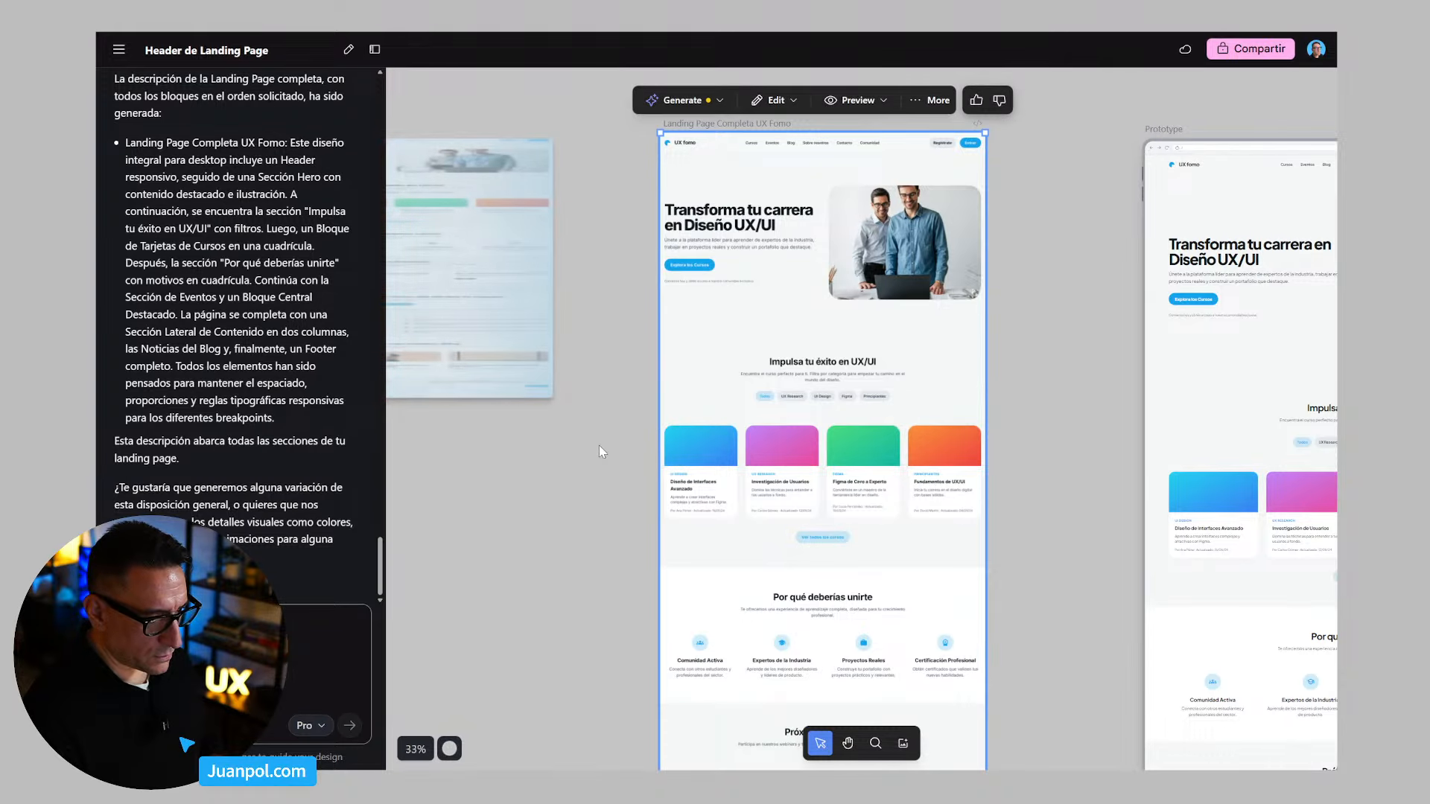
# Step: Regenerate the landing page that was separated from its overlapping copy
pyautogui.click(561, 465)
pyautogui.press('space')
pyautogui.moveTo(561, 465); pyautogui.dragTo(716, 449)
pyautogui.click(647, 313)
pyautogui.click(905, 119)
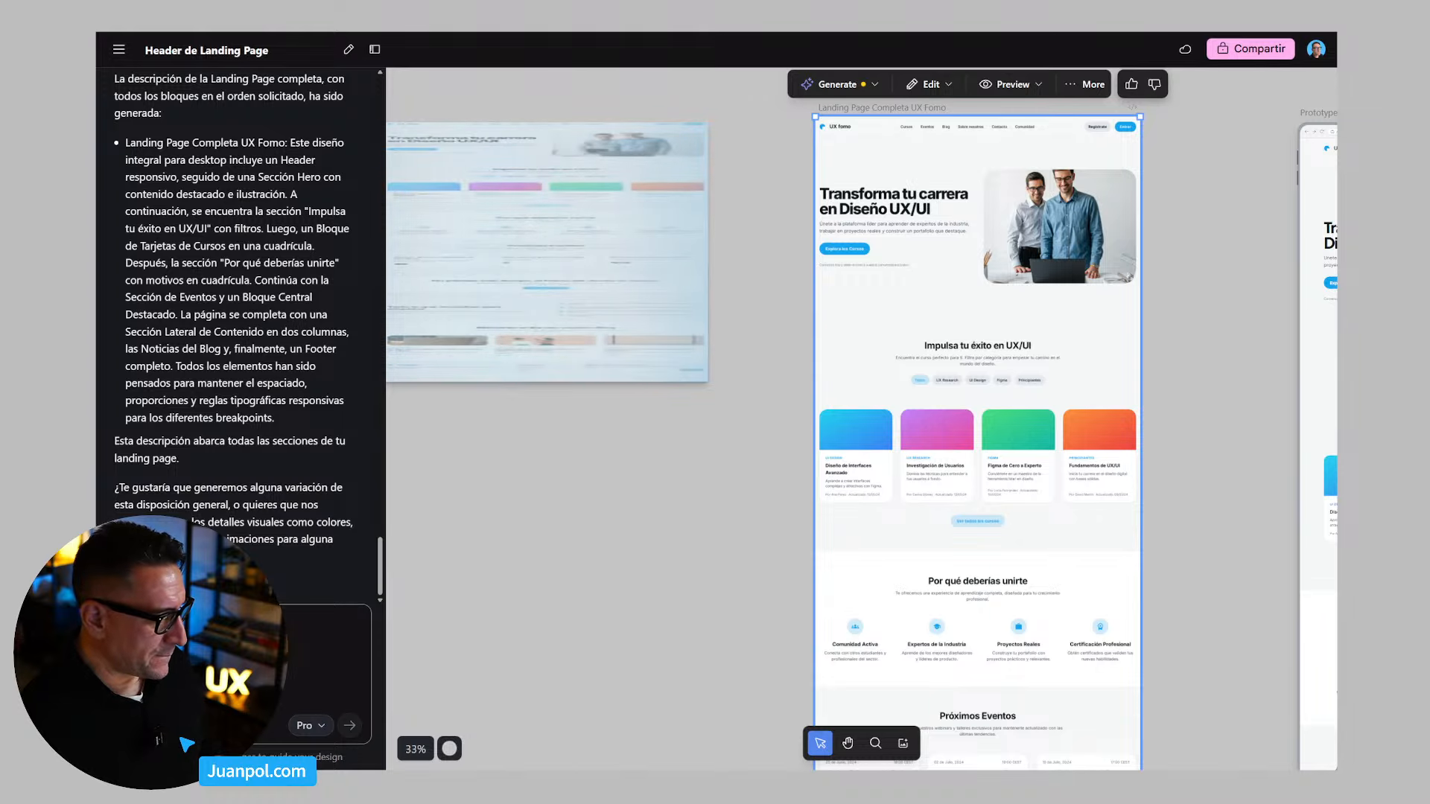
pyautogui.click(837, 85)
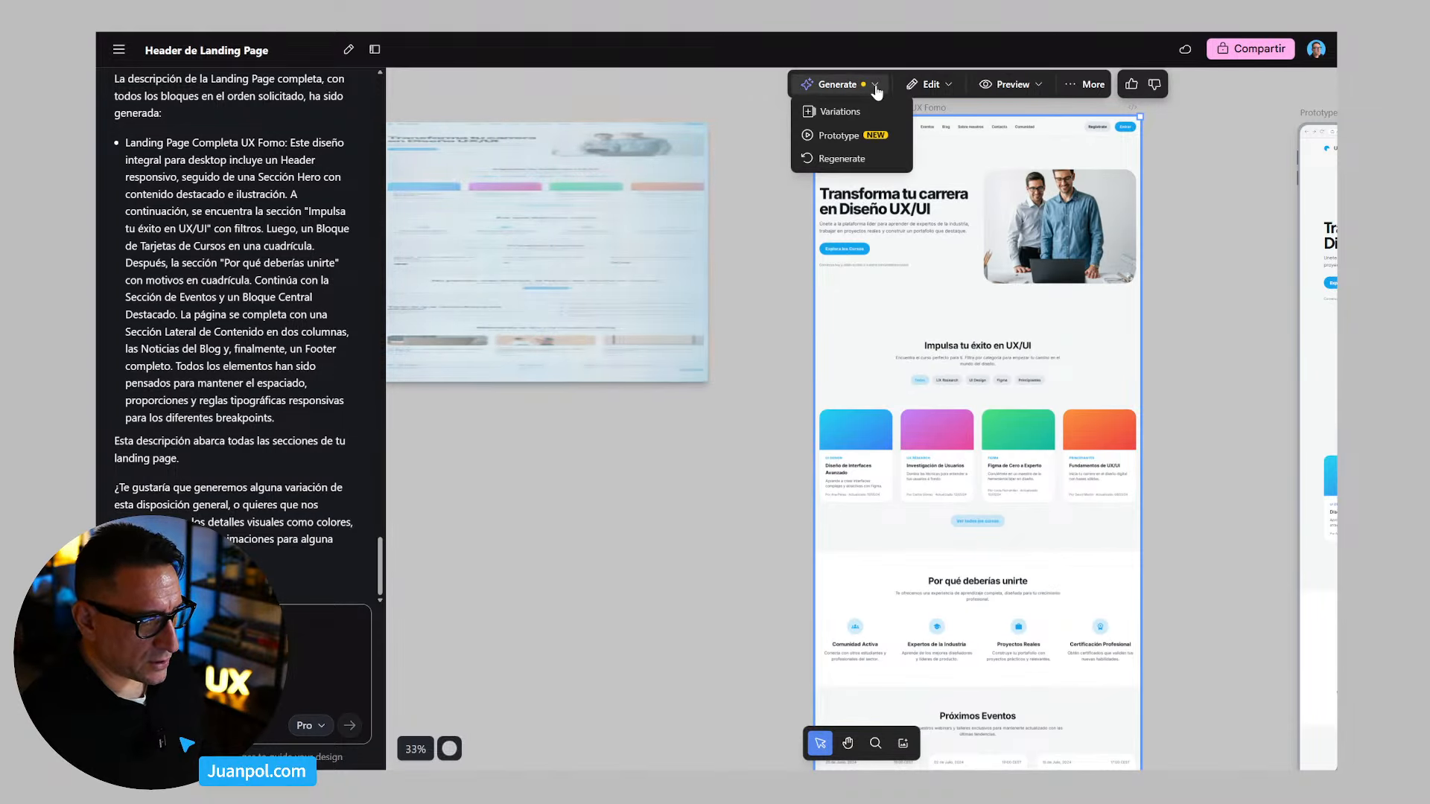
pyautogui.click(840, 159)
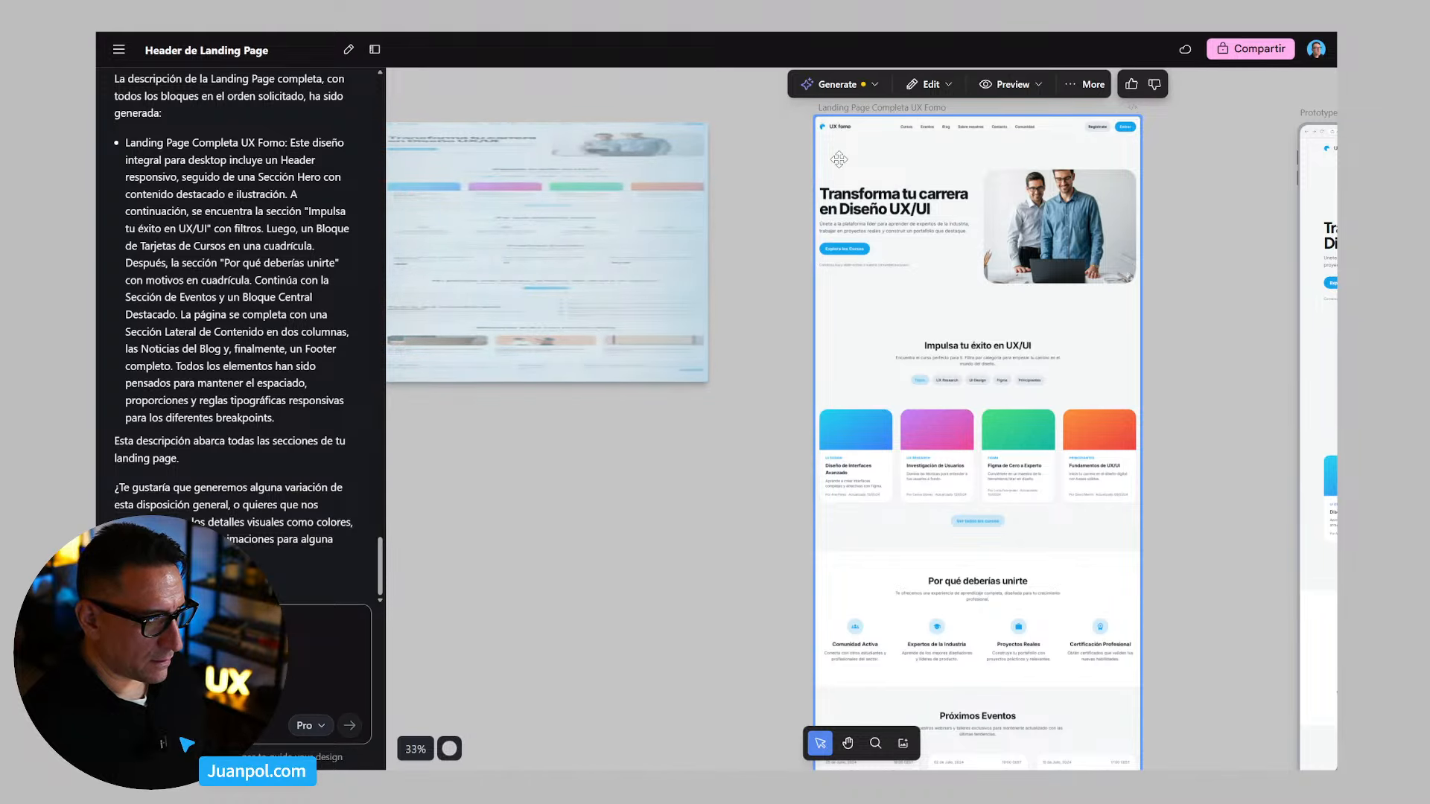
pyautogui.scroll(-3, 723, 208)
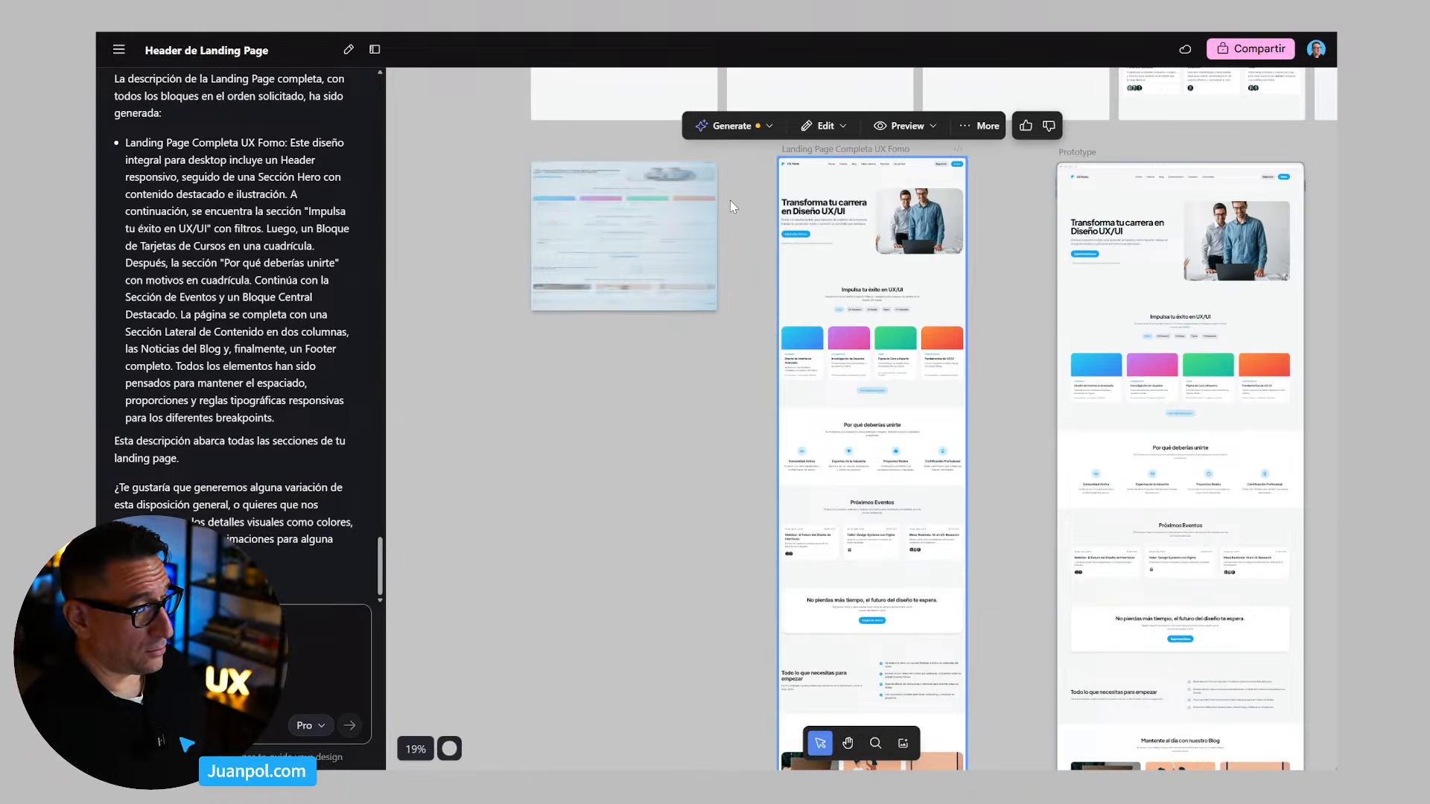
pyautogui.click(740, 126)
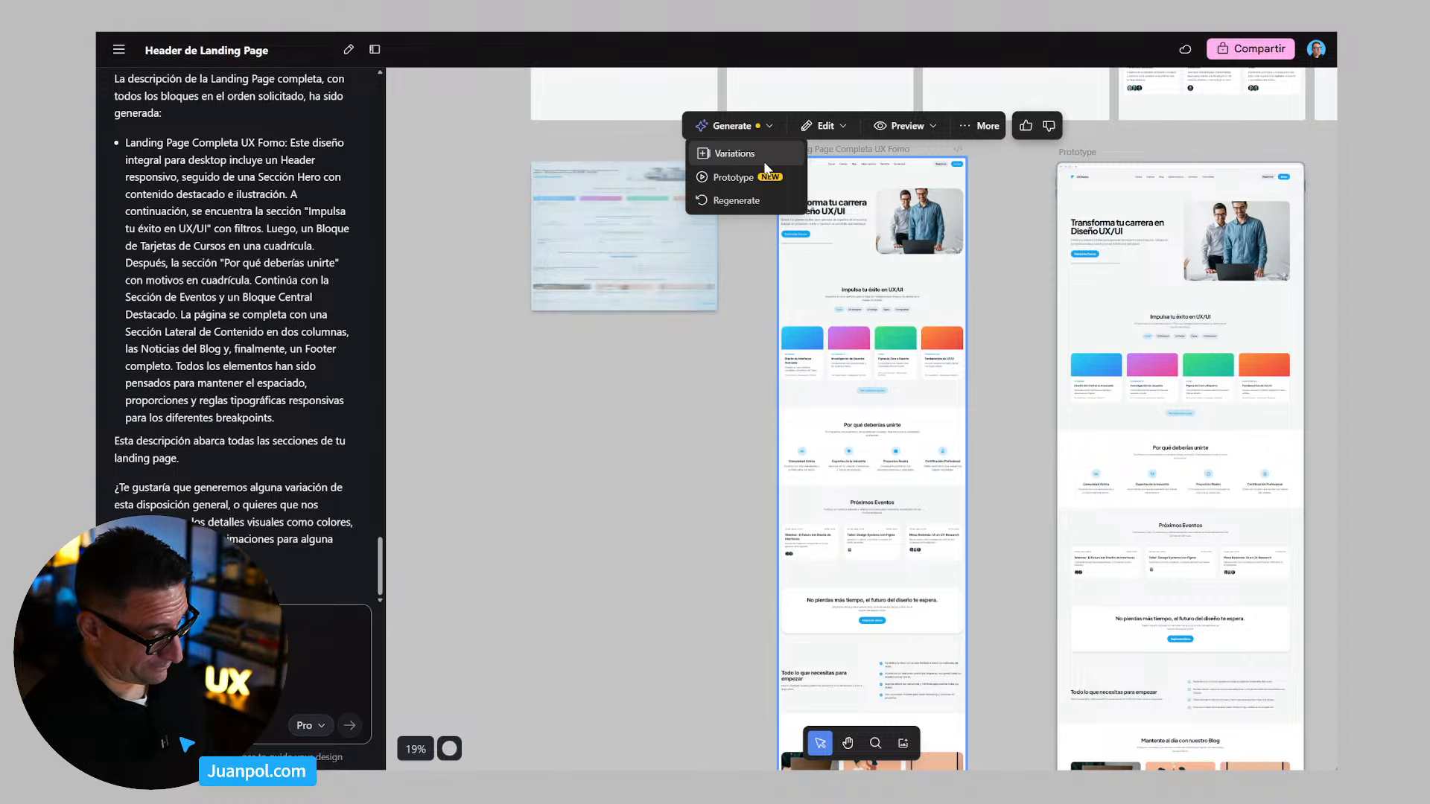
pyautogui.click(764, 159)
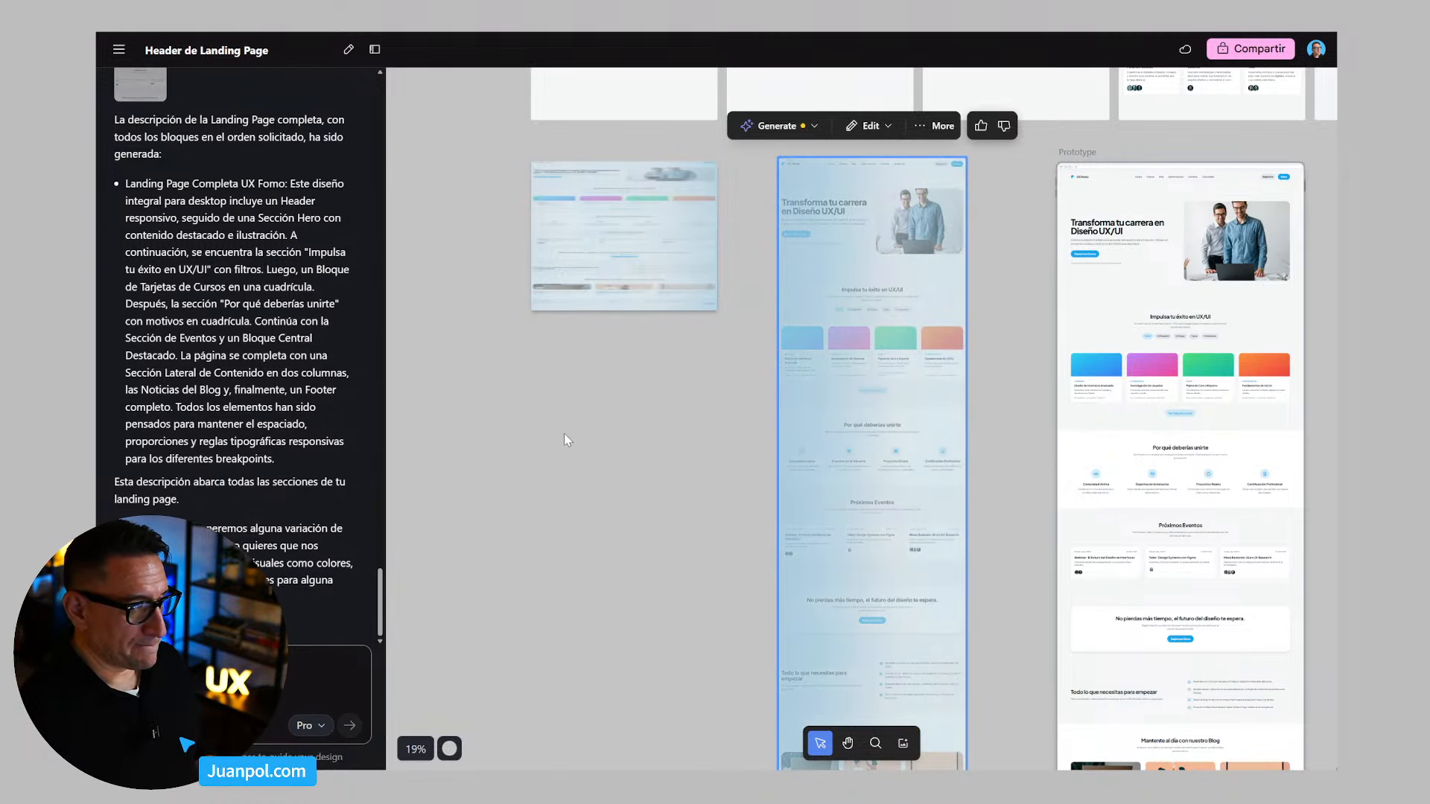
# Step: Examine the regenerated landing page's hero, course cards and benefits section
pyautogui.scroll(-3, 577, 463)
pyautogui.scroll(3, 952, 463)
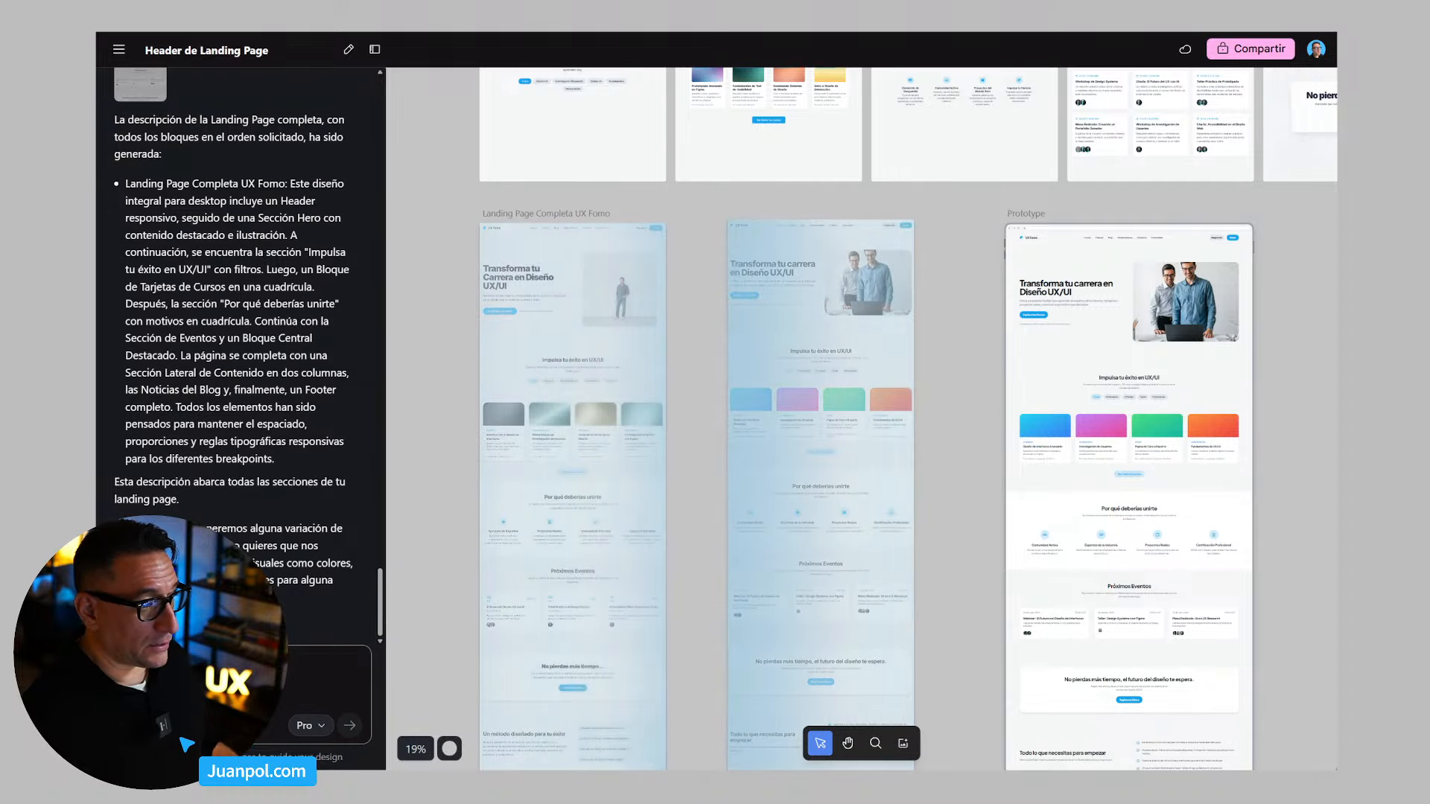
pyautogui.click(640, 318)
pyautogui.scroll(5, 640, 317)
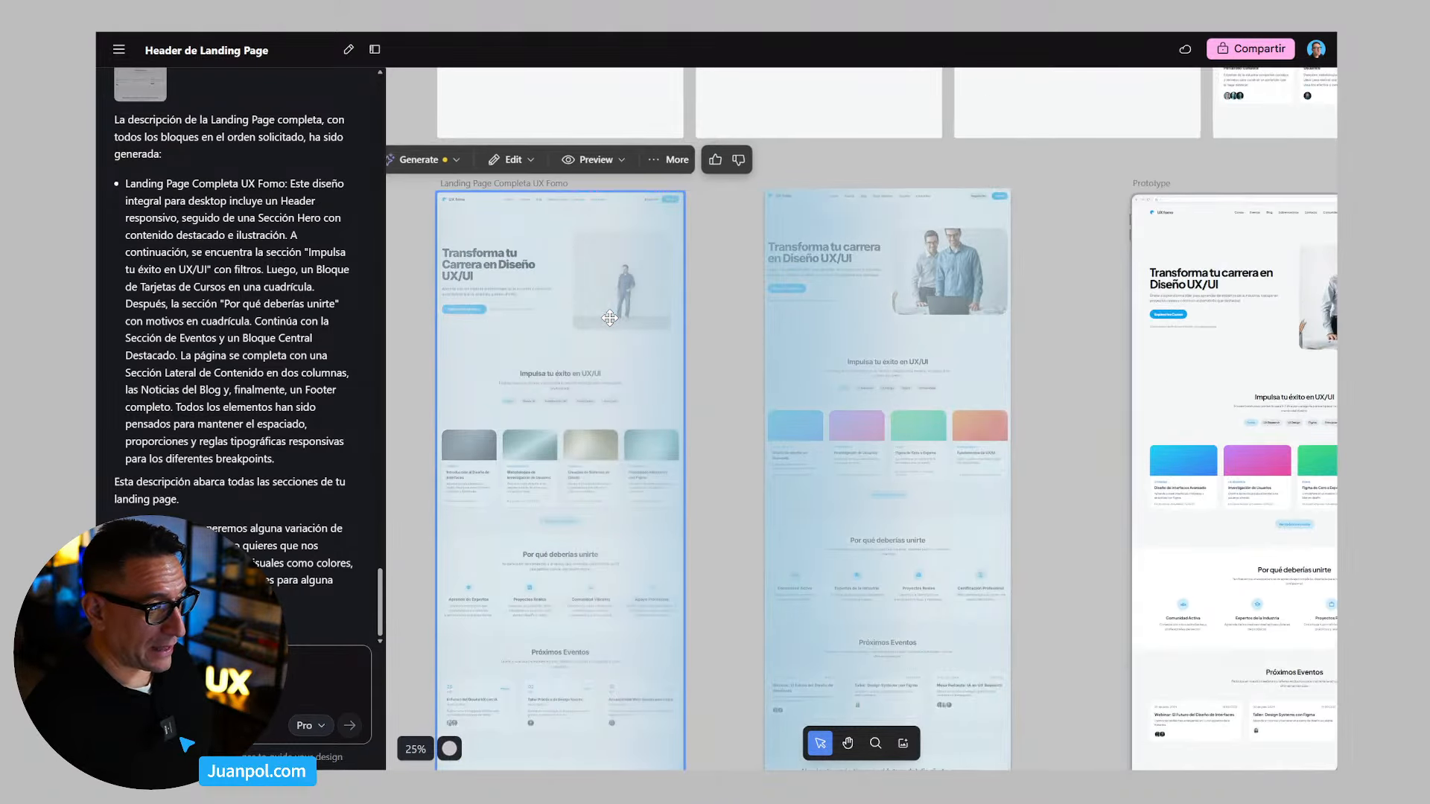
pyautogui.click(770, 366)
pyautogui.press('space')
pyautogui.moveTo(788, 404); pyautogui.dragTo(927, 364)
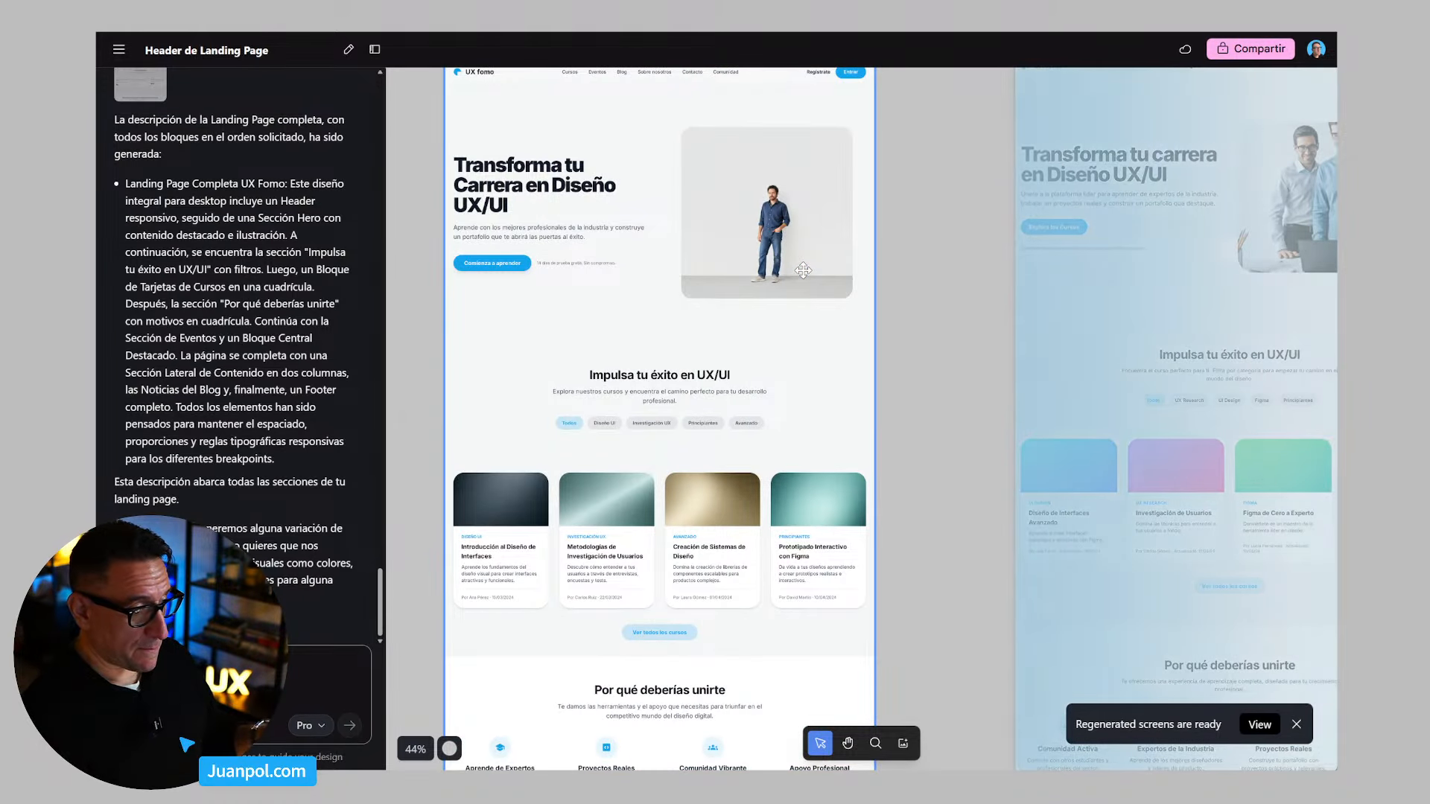
pyautogui.scroll(-3, 853, 291)
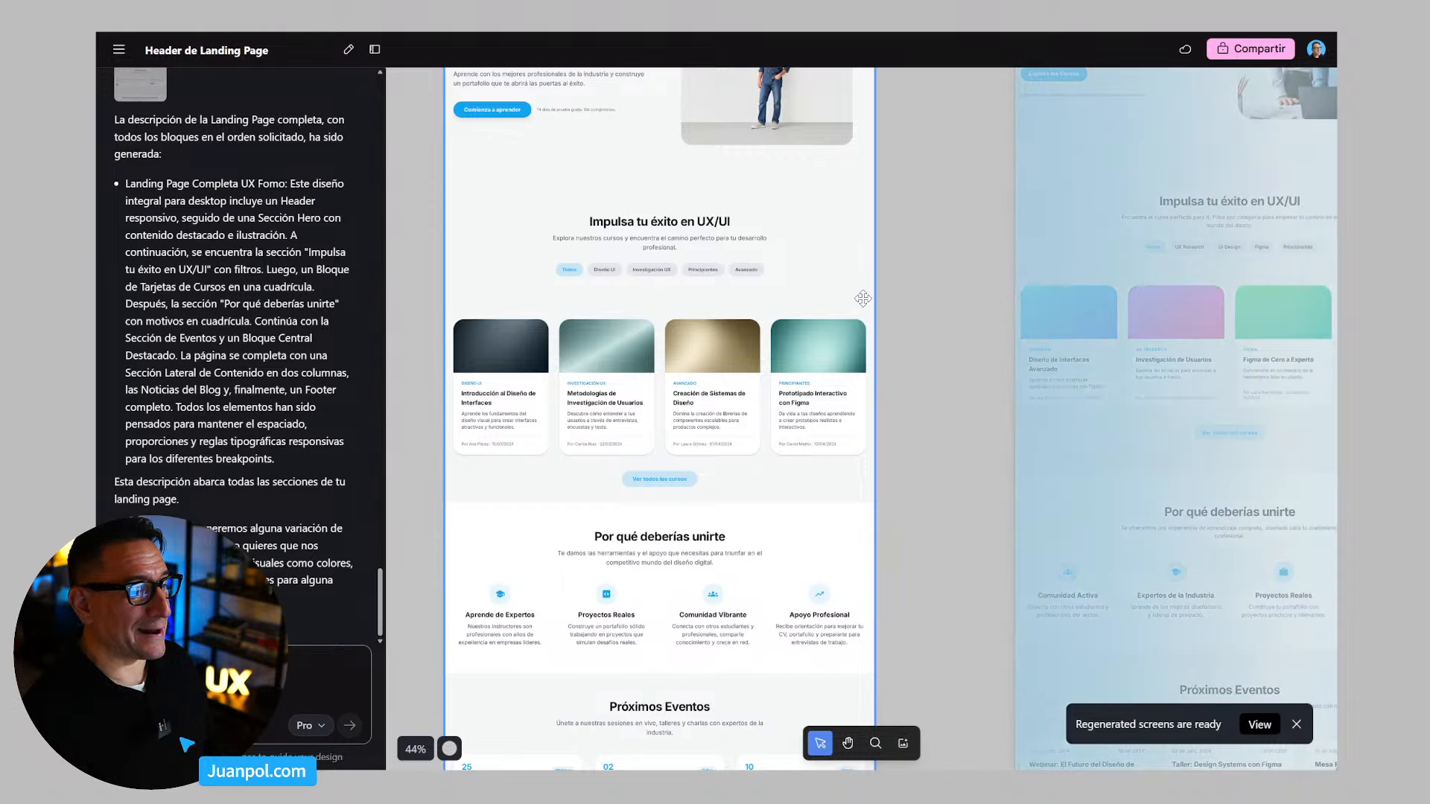
pyautogui.scroll(-5, 853, 291)
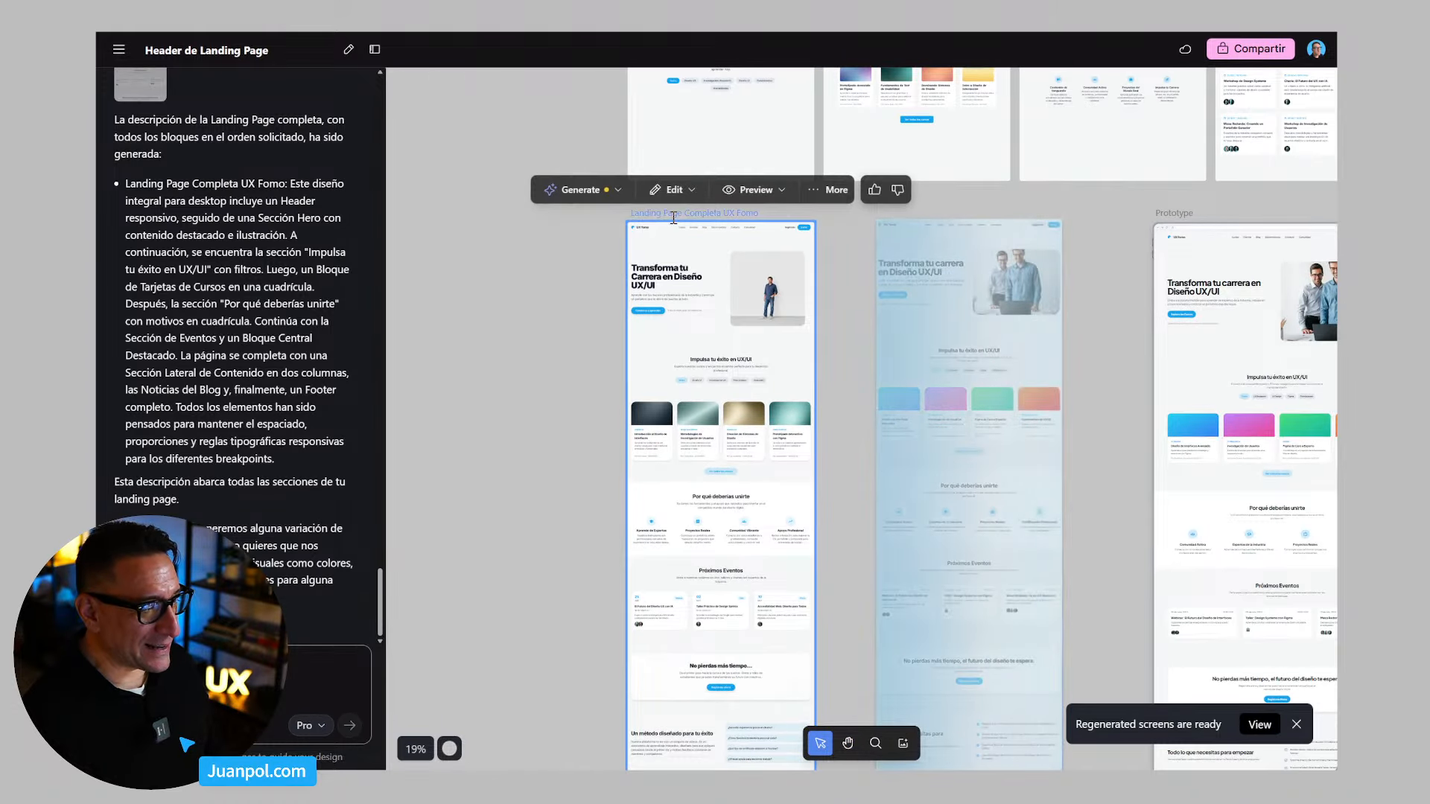
pyautogui.scroll(4, 662, 250)
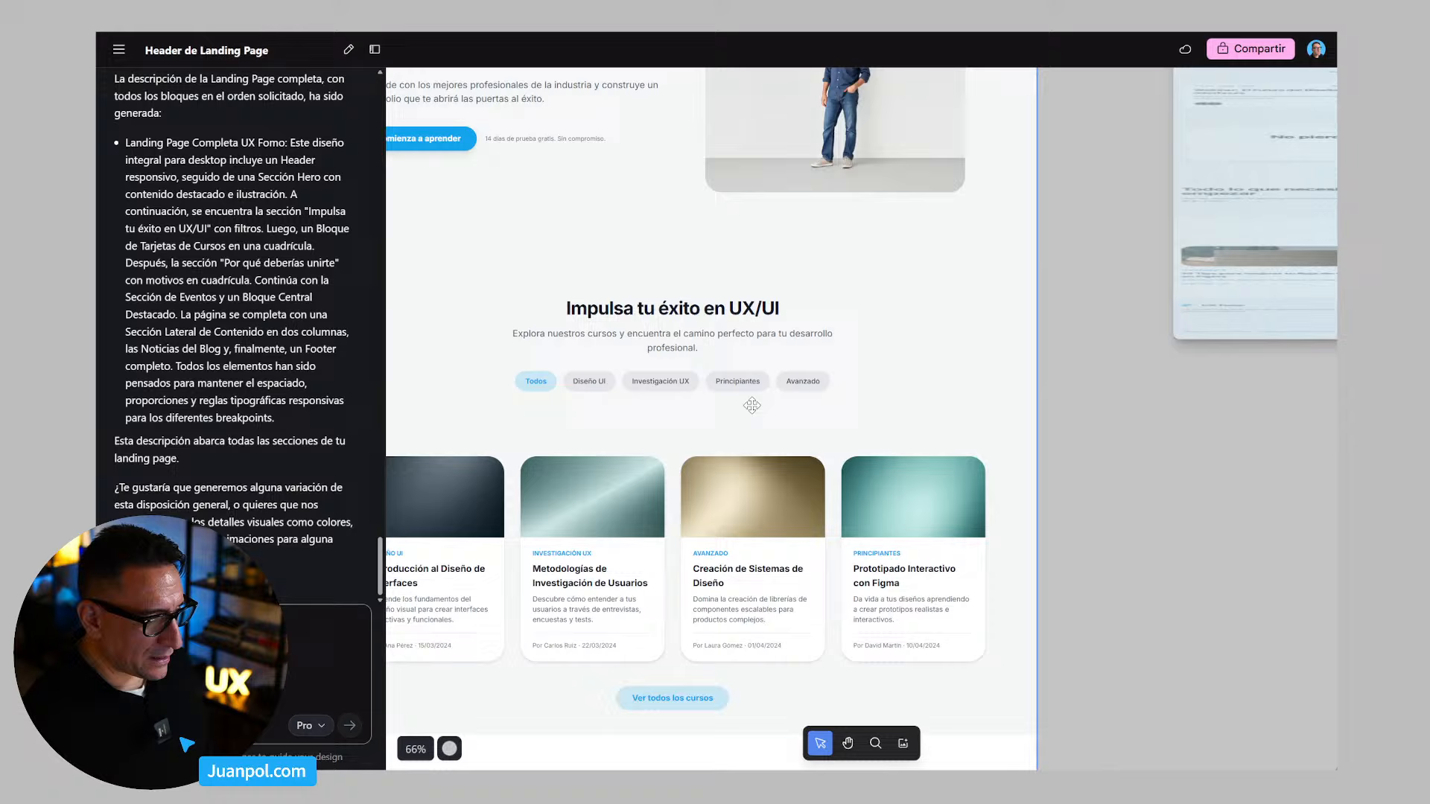
# Step: Compare the regenerated landing page with the Prototype and the screen still being regenerated
pyautogui.scroll(-8, 698, 391)
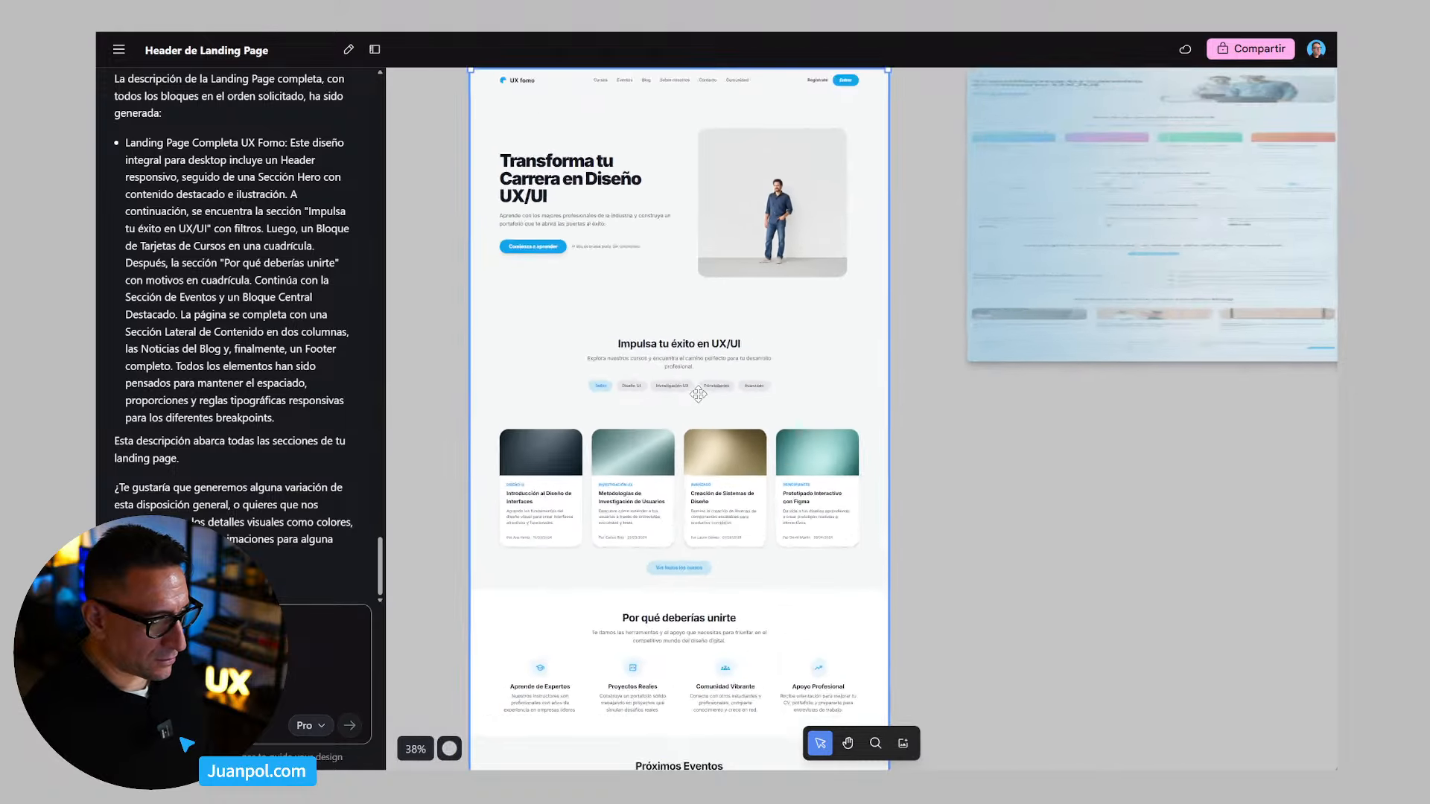
pyautogui.scroll(4, 720, 436)
pyautogui.scroll(-3, 998, 440)
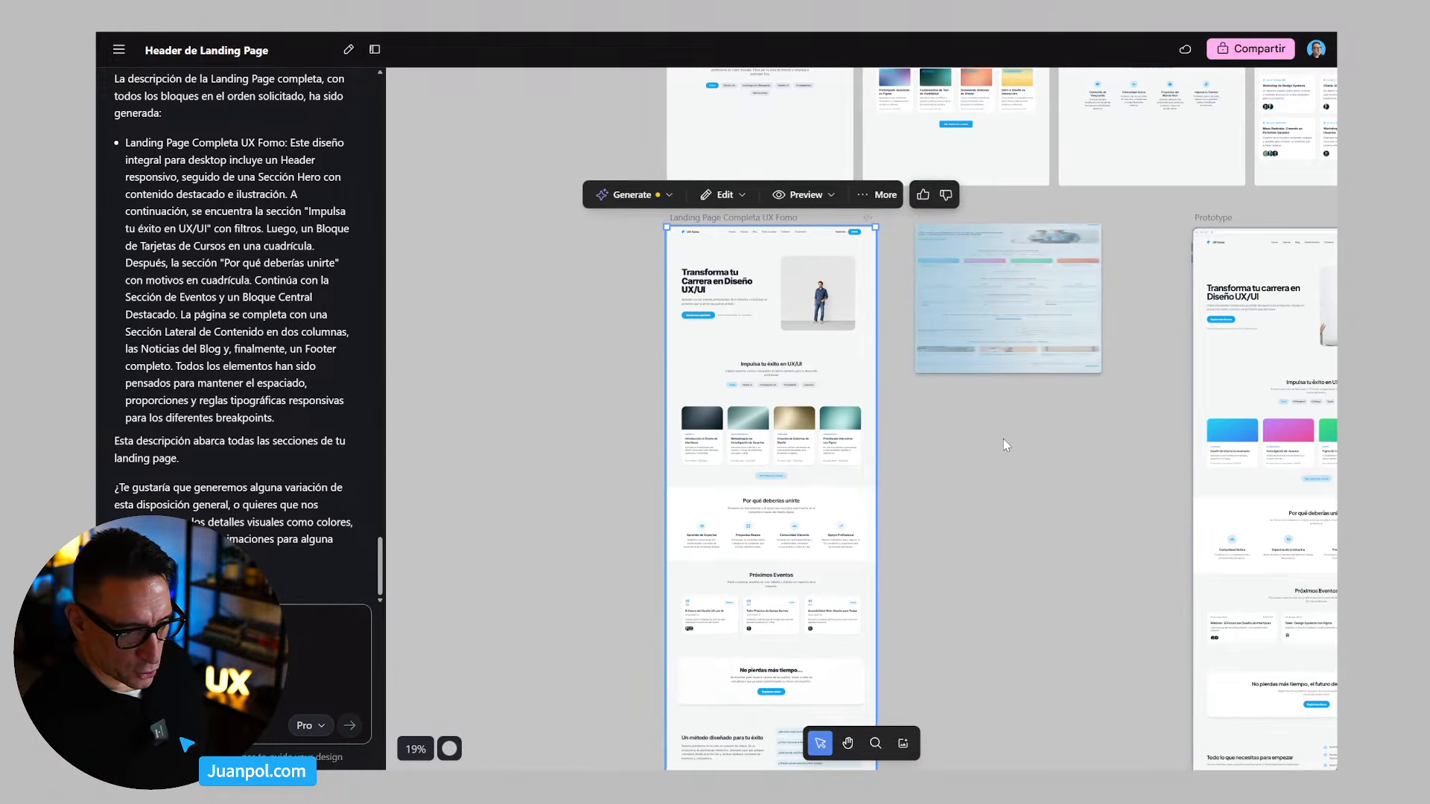
pyautogui.moveTo(1273, 407); pyautogui.dragTo(1050, 364)
pyautogui.scroll(4, 1050, 364)
pyautogui.moveTo(1027, 598); pyautogui.dragTo(1085, 322)
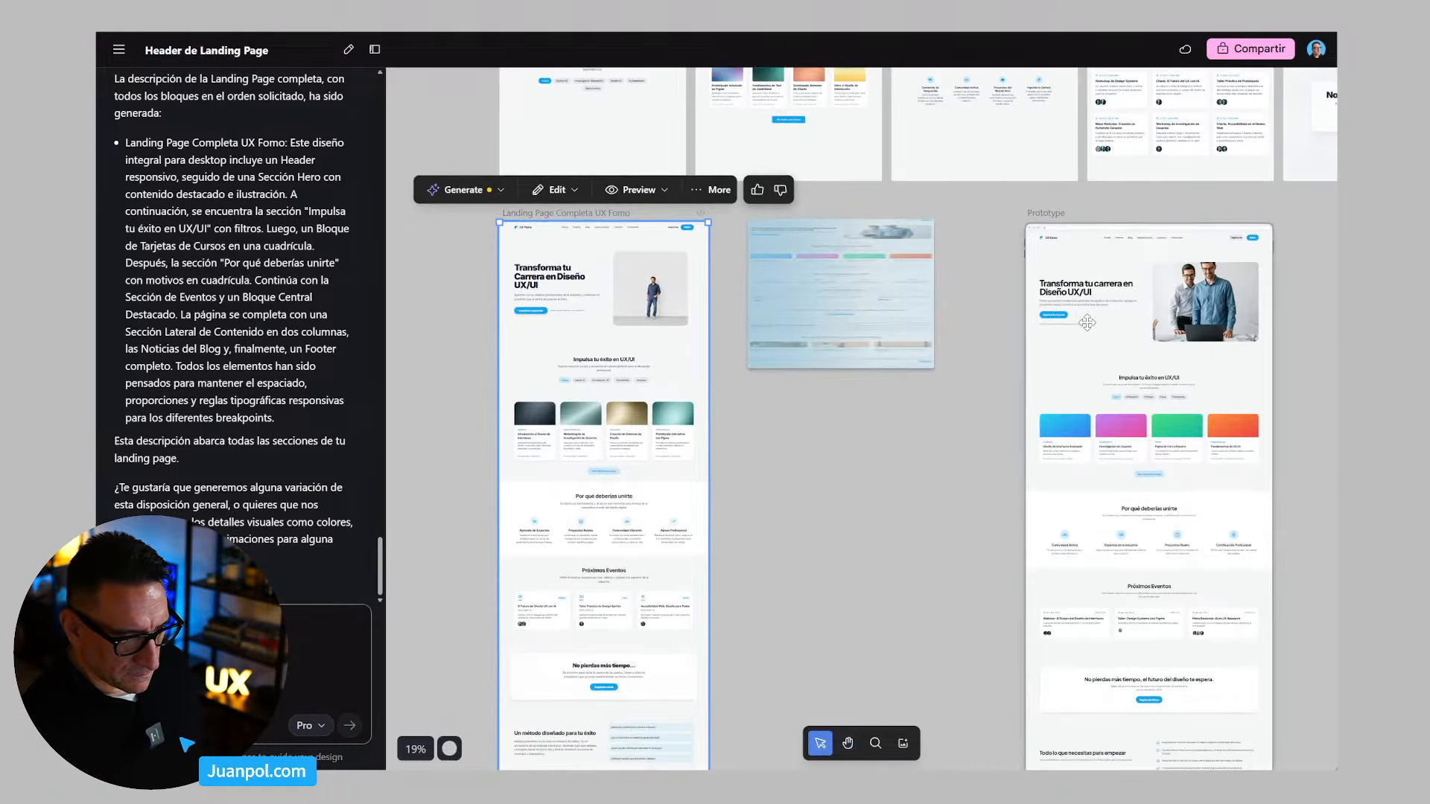
pyautogui.scroll(4, 1080, 328)
pyautogui.moveTo(789, 412); pyautogui.dragTo(1250, 300)
pyautogui.moveTo(951, 461); pyautogui.dragTo(881, 413)
pyautogui.scroll(-2, 993, 342)
pyautogui.scroll(-3, 993, 342)
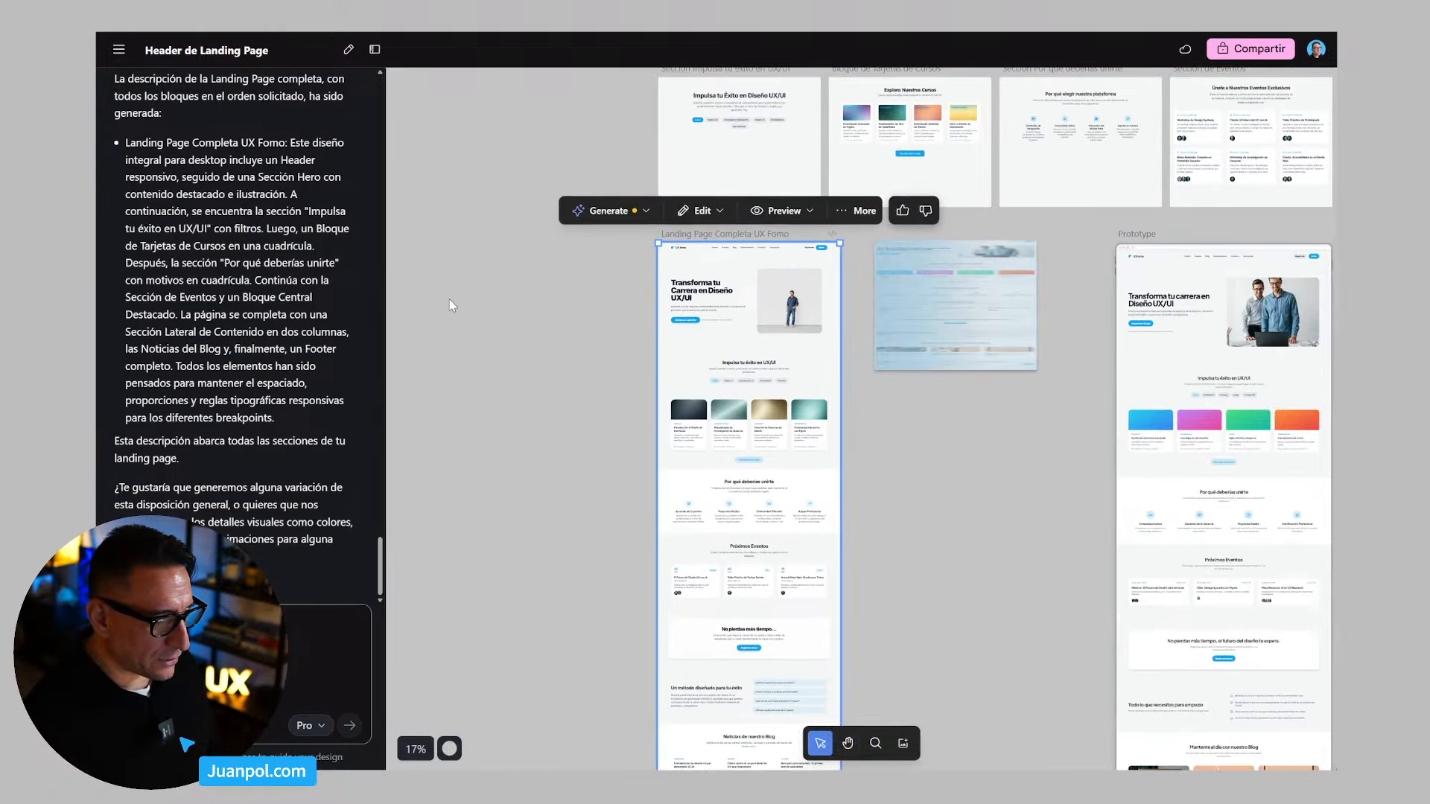
pyautogui.scroll(1, 451, 306)
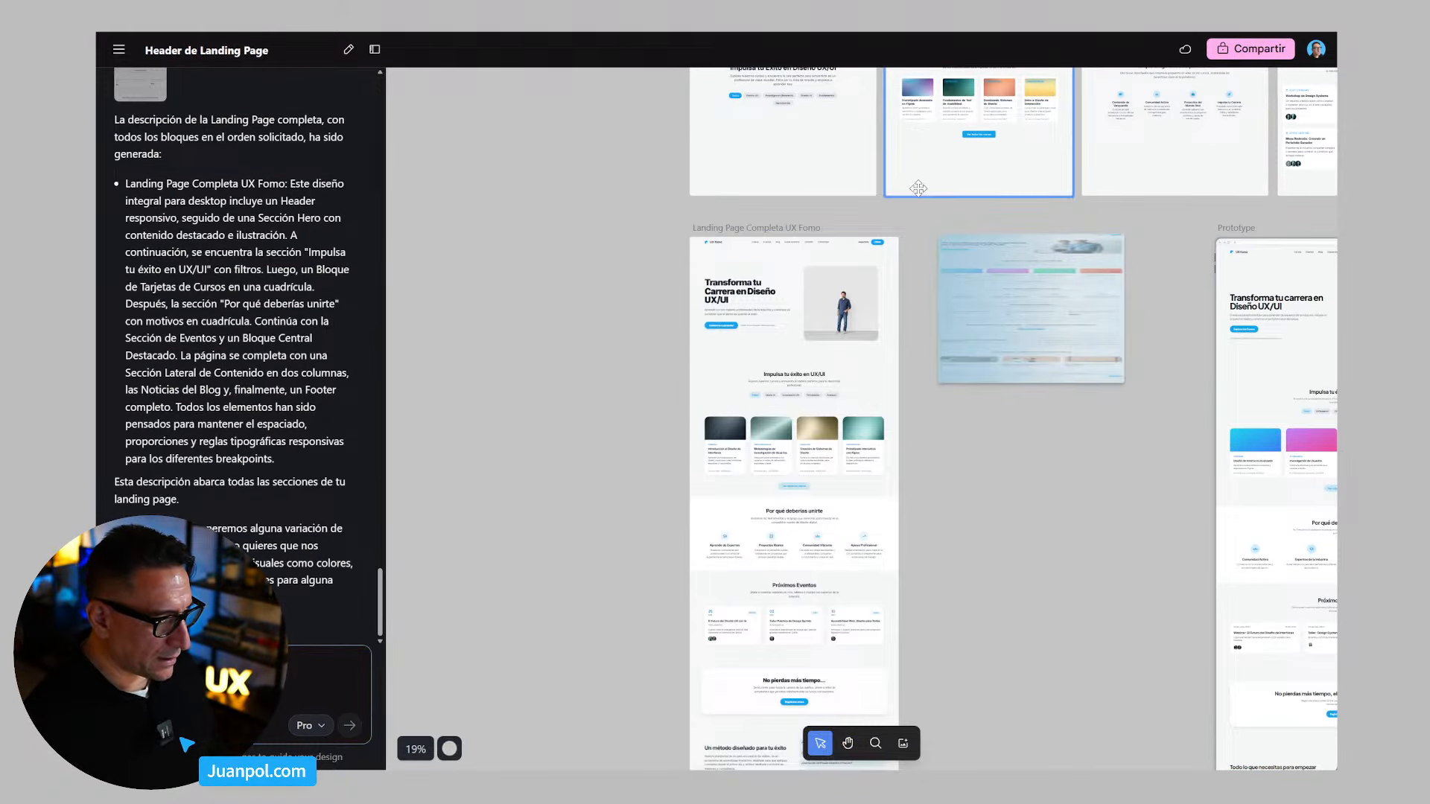
# Step: View the HTML code of the "Transforma tu Carrera en Diseño UX/UI" landing page down to its header markup, and close it
pyautogui.scroll(8, 724, 249)
pyautogui.scroll(3, 685, 231)
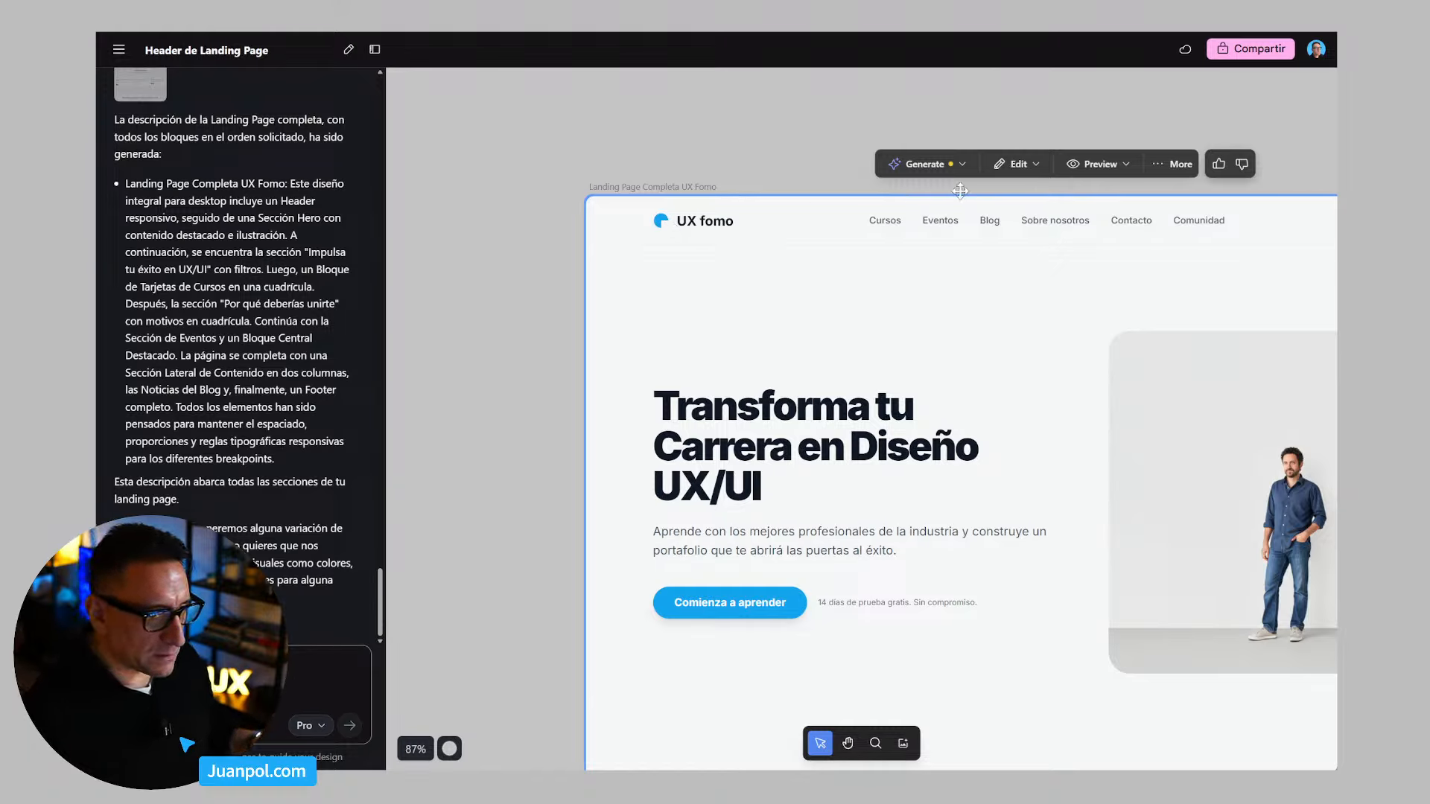
pyautogui.click(1034, 165)
pyautogui.click(1173, 165)
pyautogui.click(1184, 192)
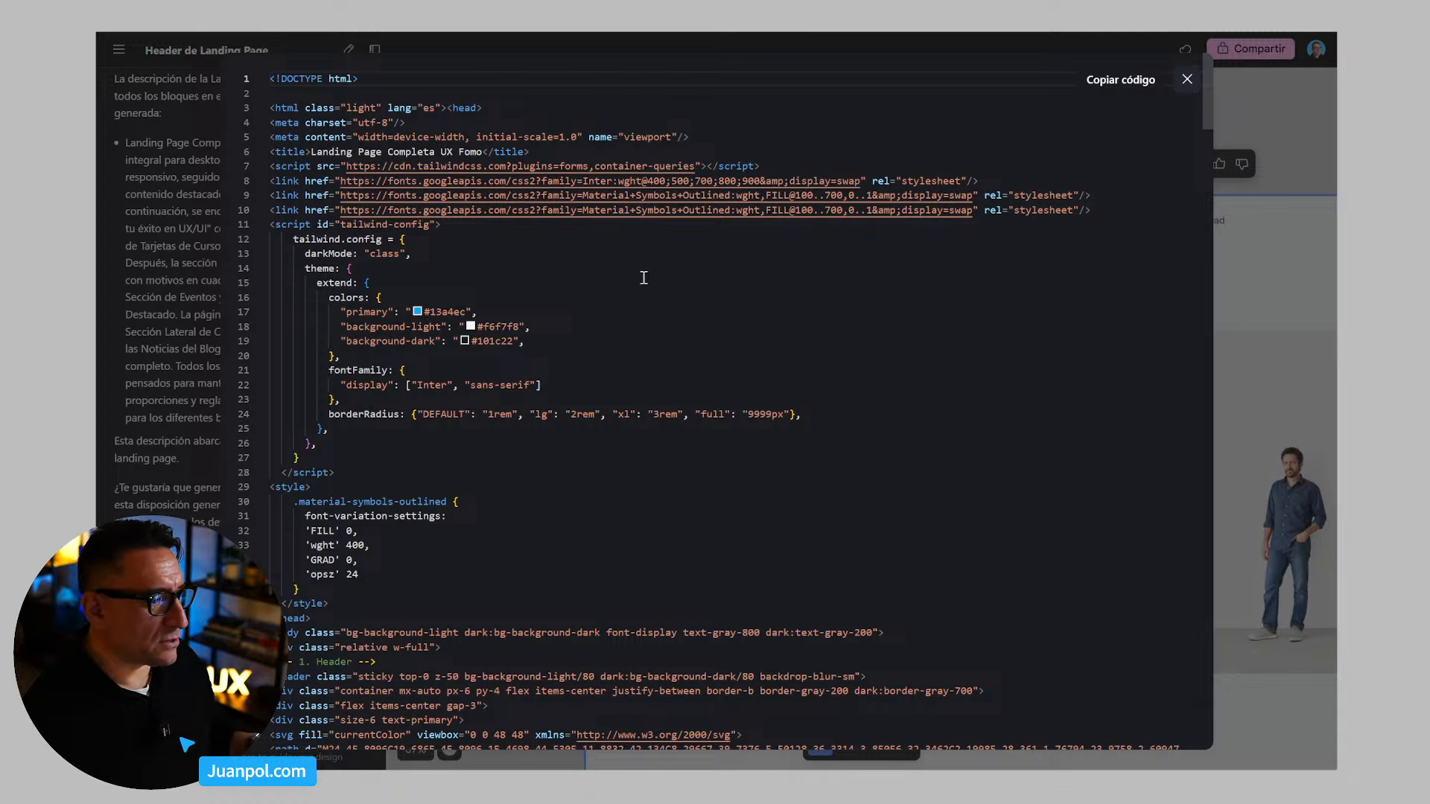
pyautogui.scroll(-5, 493, 461)
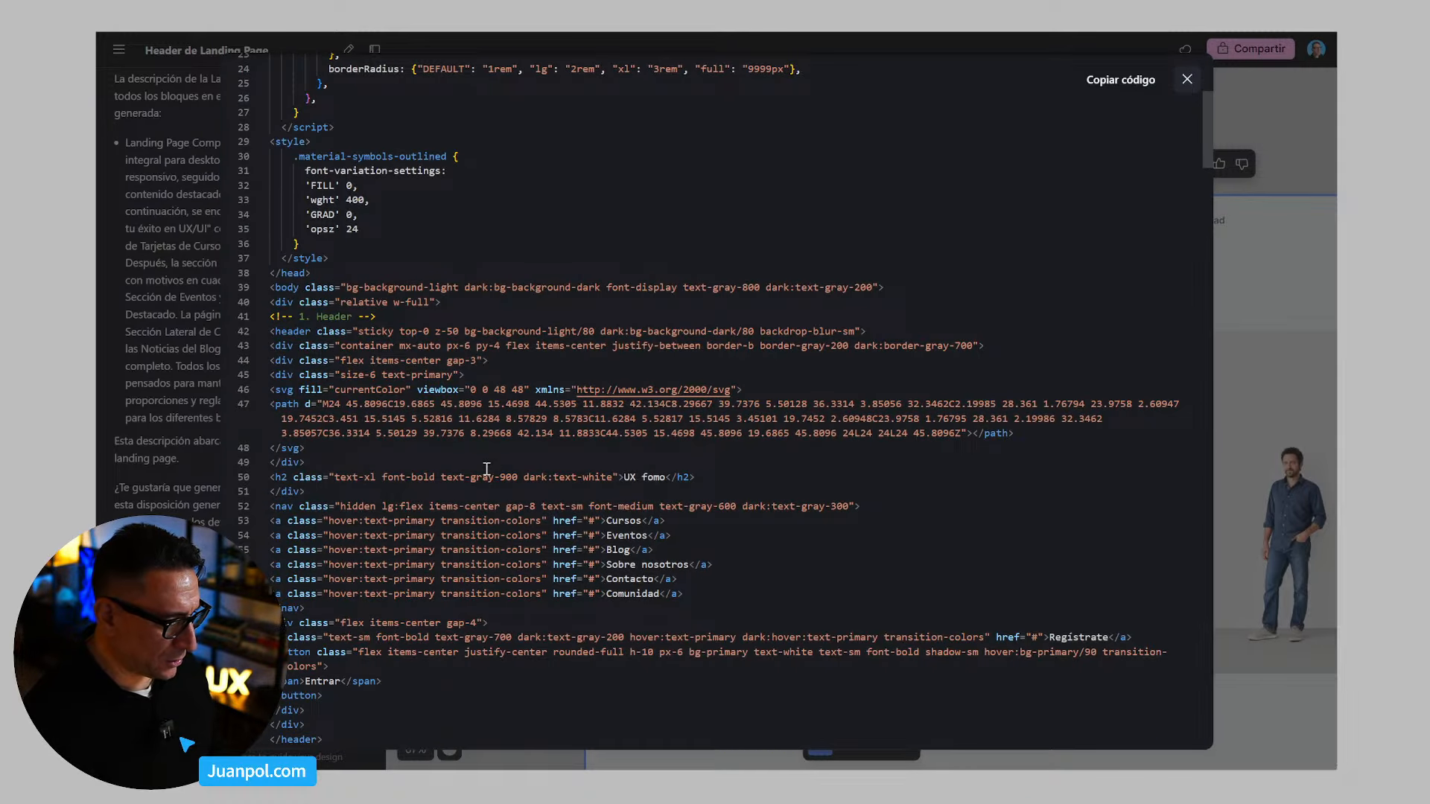
pyautogui.click(1187, 79)
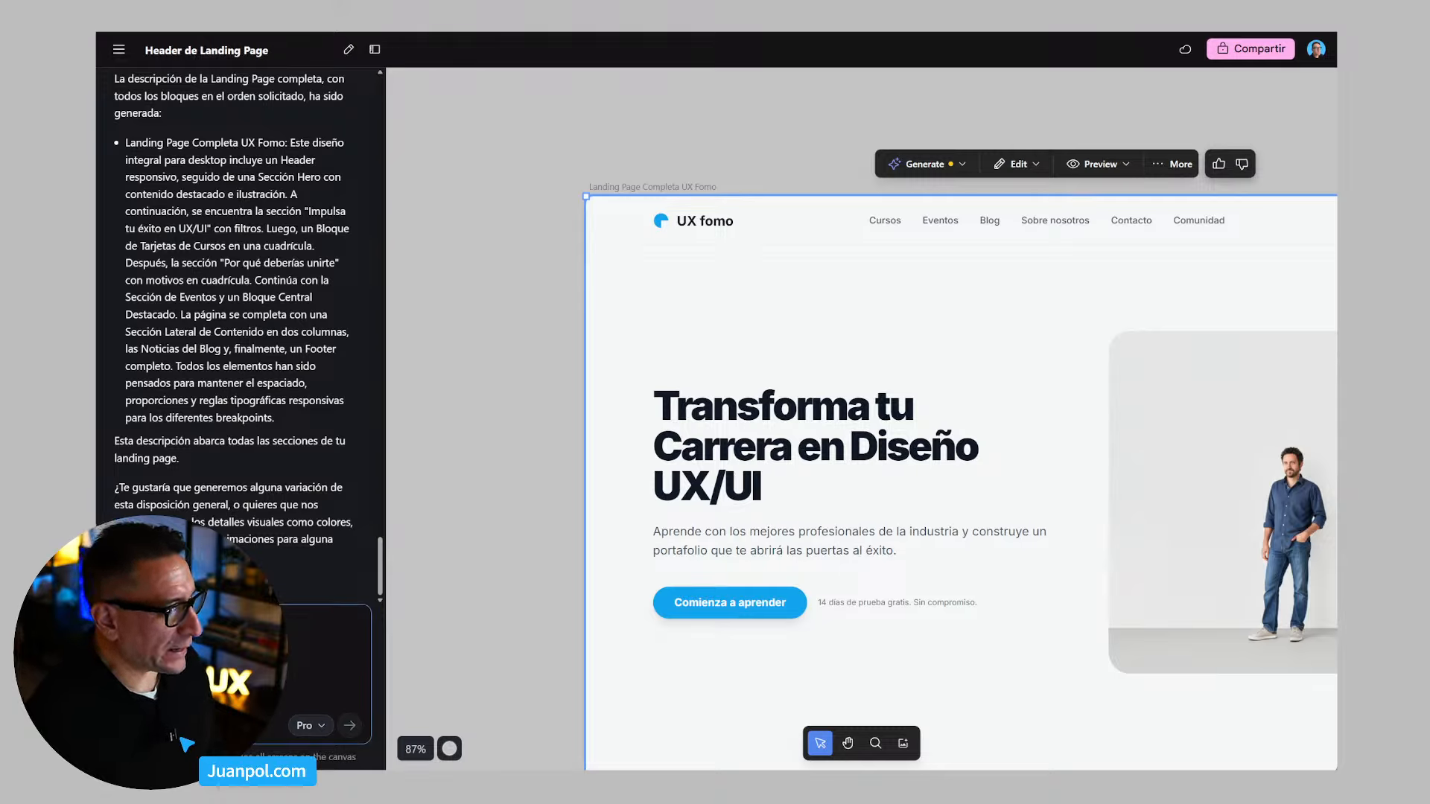
# Step: Write and submit a chat prompt that refers to the uploaded material with the words "que he subido"
pyautogui.write('...')
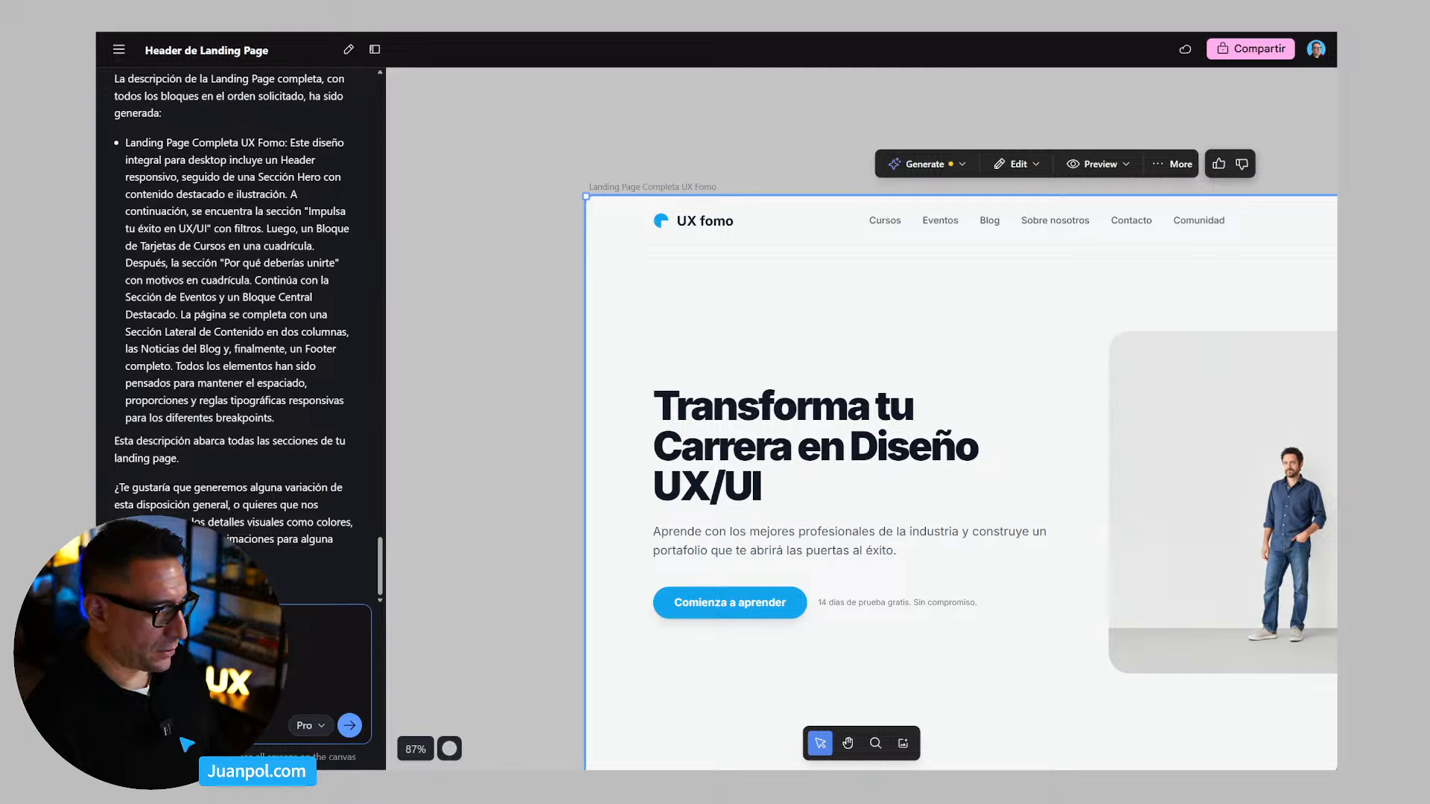
pyautogui.write('que')
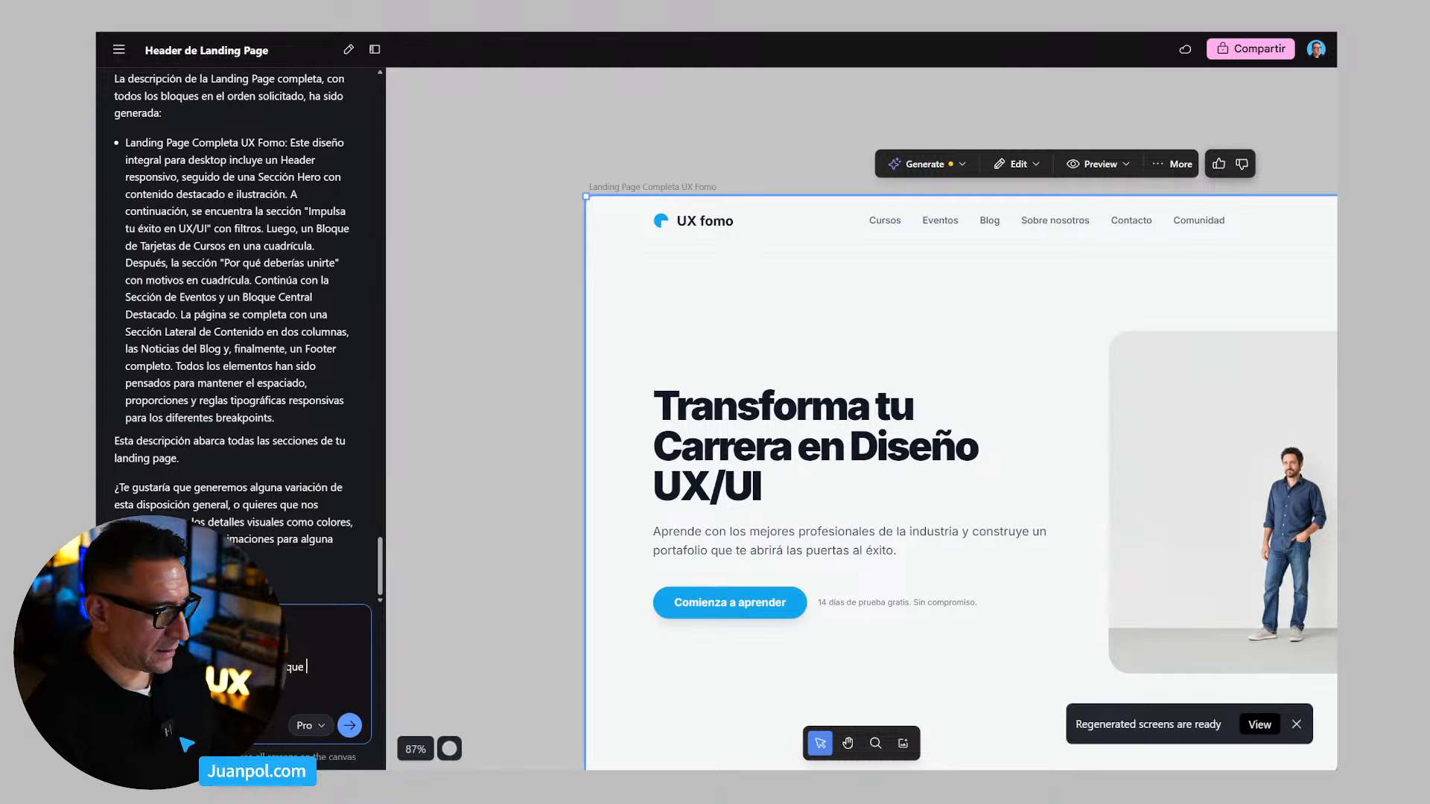
pyautogui.write(' he subido')
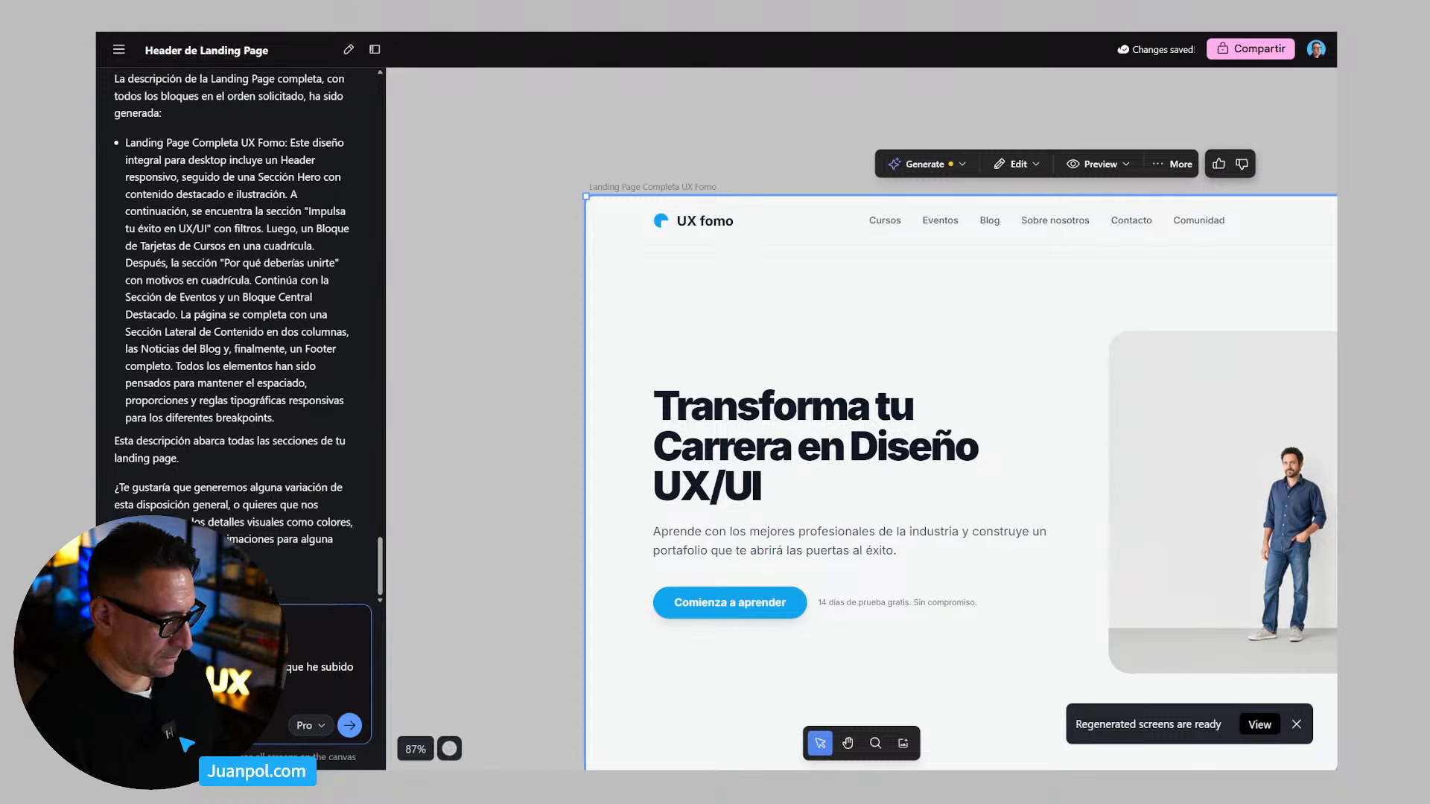
pyautogui.press('Return')
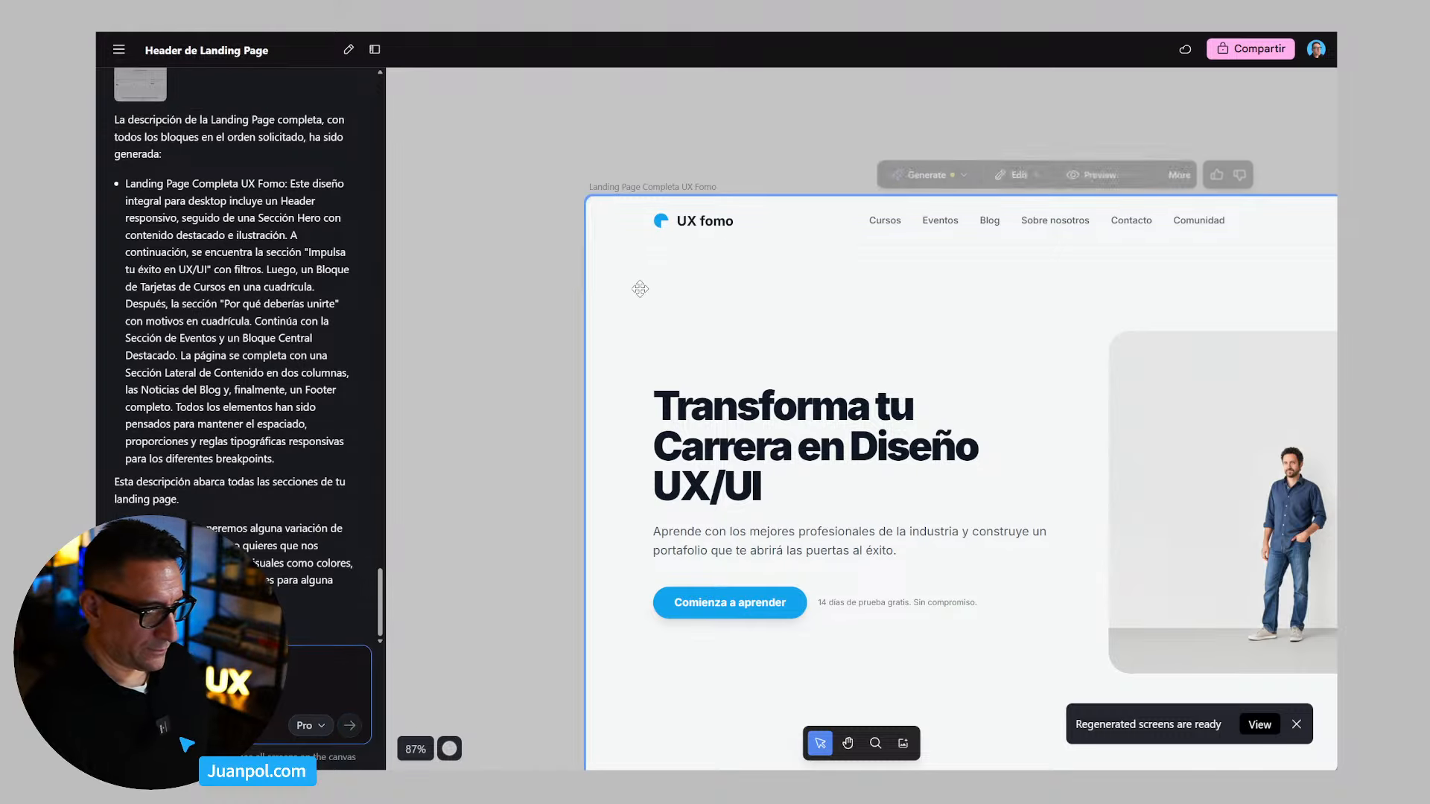
# Step: Compare both regenerated UX Fomo landing pages with the Prototype, from the full-page overview to the heroes and course cards
pyautogui.scroll(-5, 641, 347)
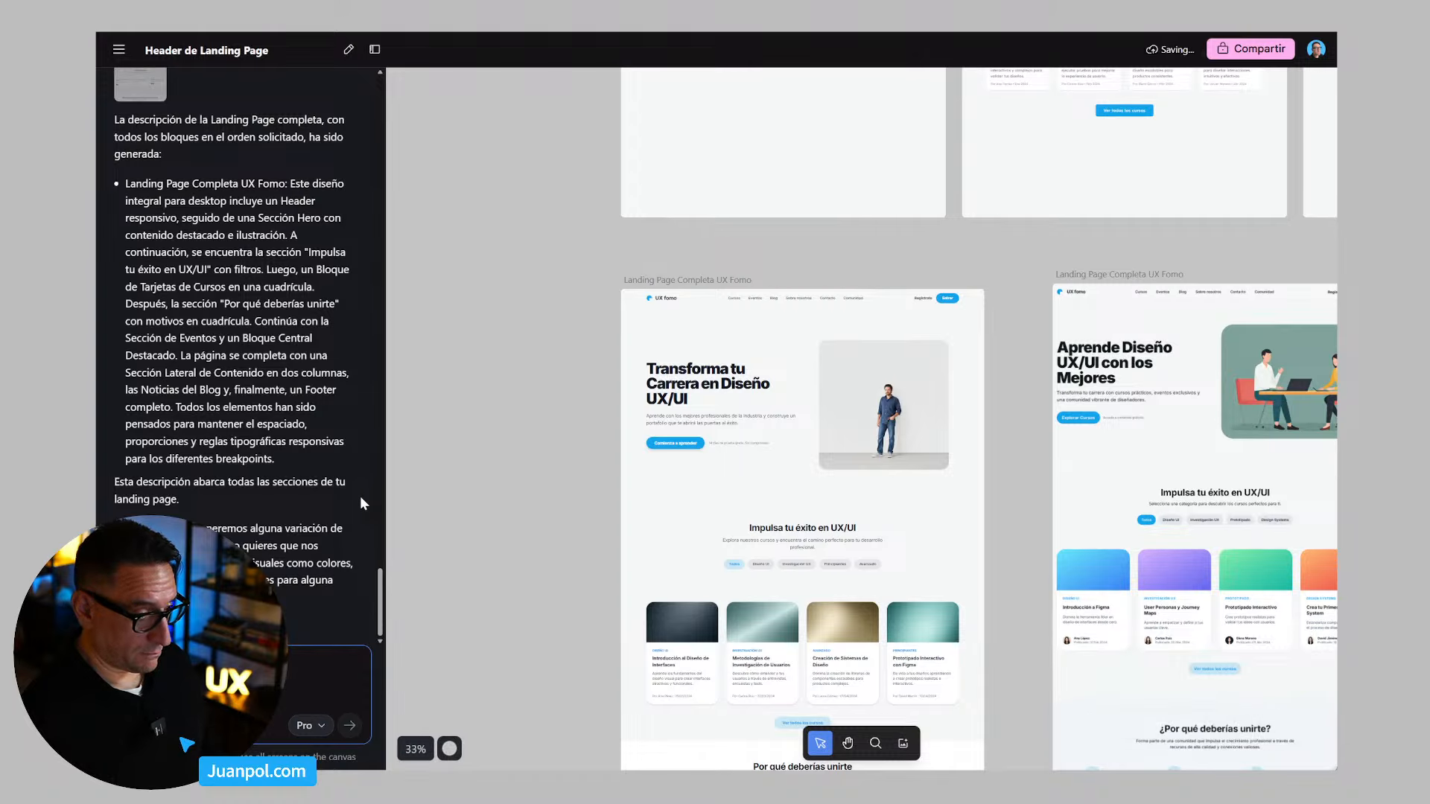
pyautogui.scroll(2, 287, 632)
pyautogui.scroll(-2, 287, 631)
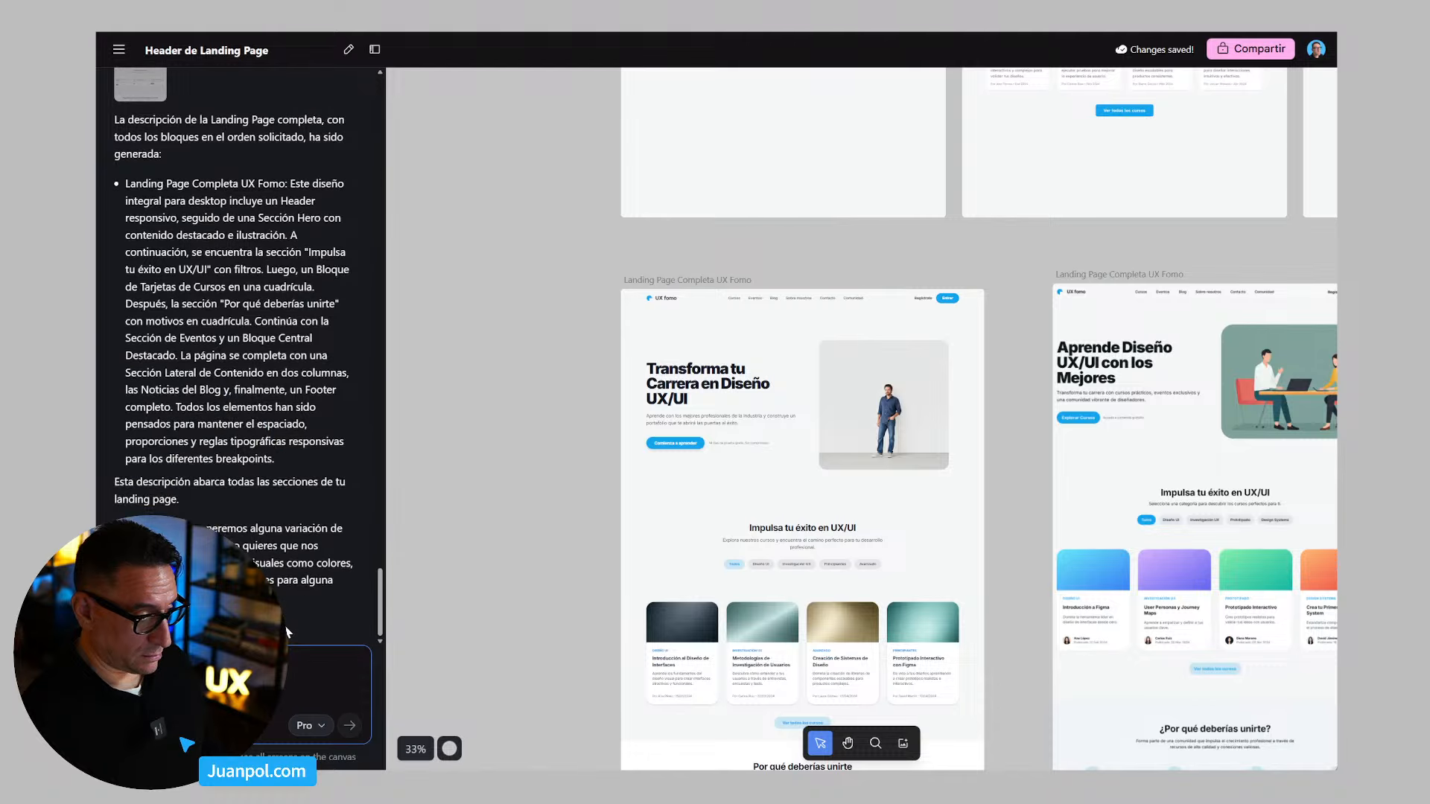
pyautogui.click(868, 483)
pyautogui.press('space')
pyautogui.moveTo(867, 482); pyautogui.dragTo(580, 363)
pyautogui.scroll(-2, 579, 363)
pyautogui.scroll(-2, 580, 362)
pyautogui.scroll(-1, 589, 387)
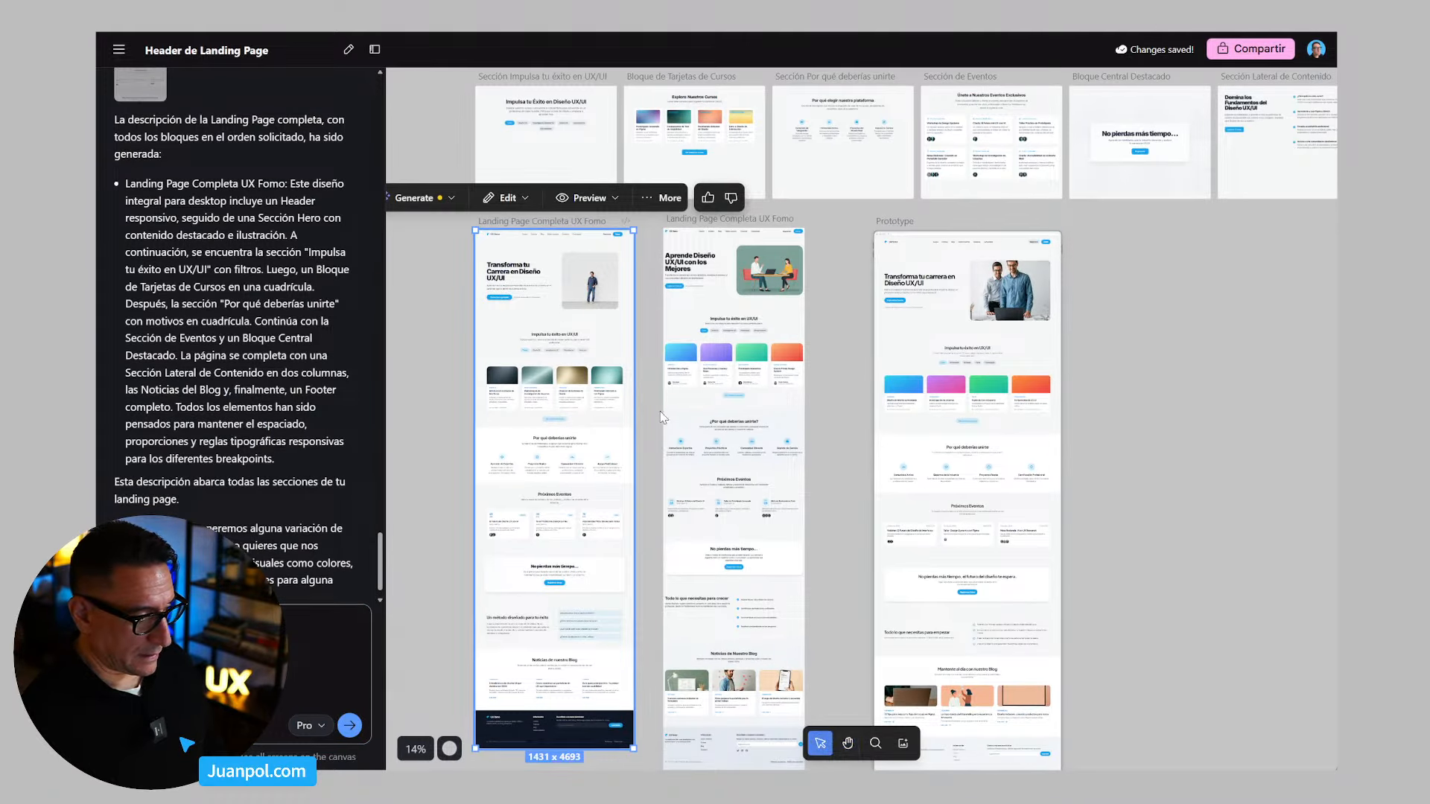
pyautogui.click(250, 627)
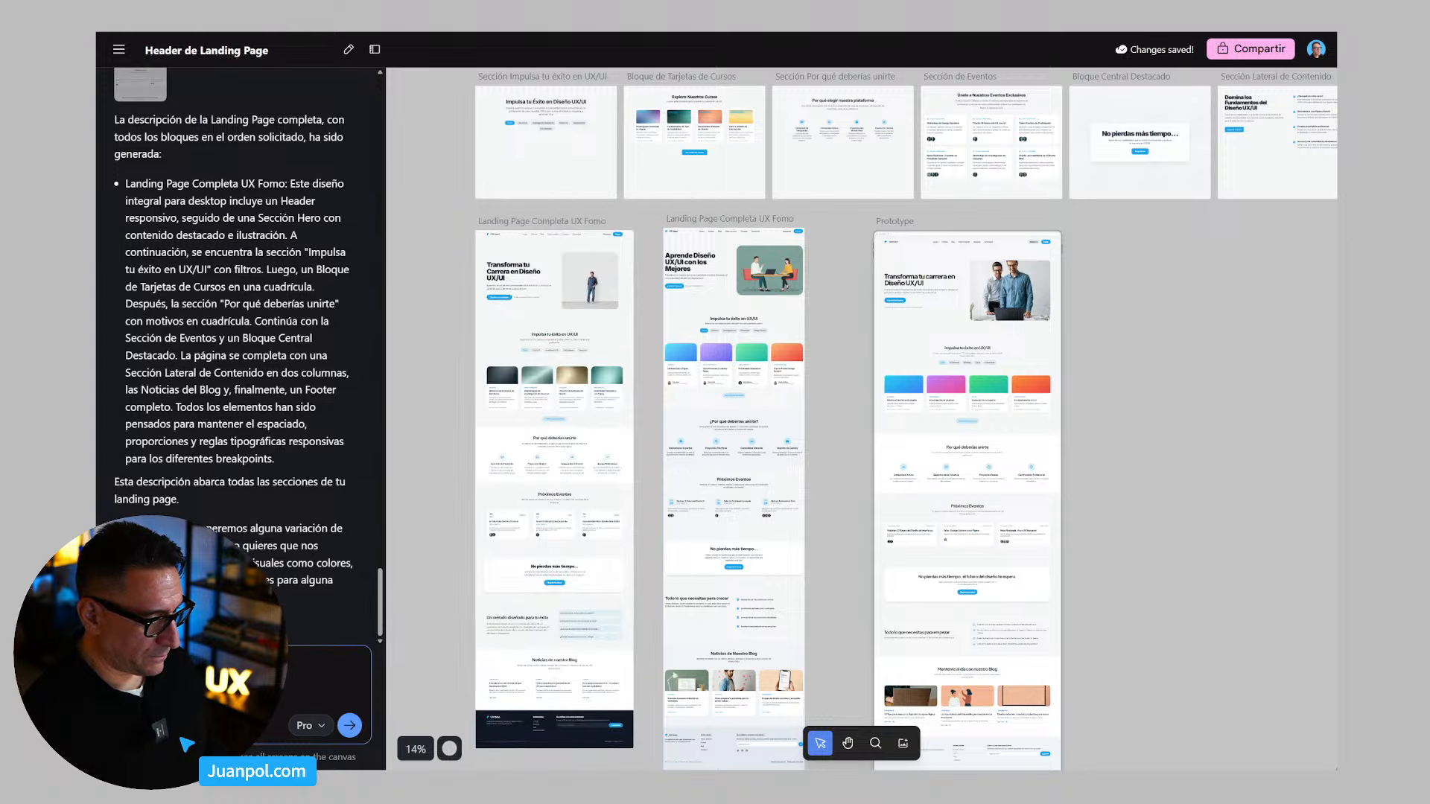
pyautogui.scroll(3, 534, 348)
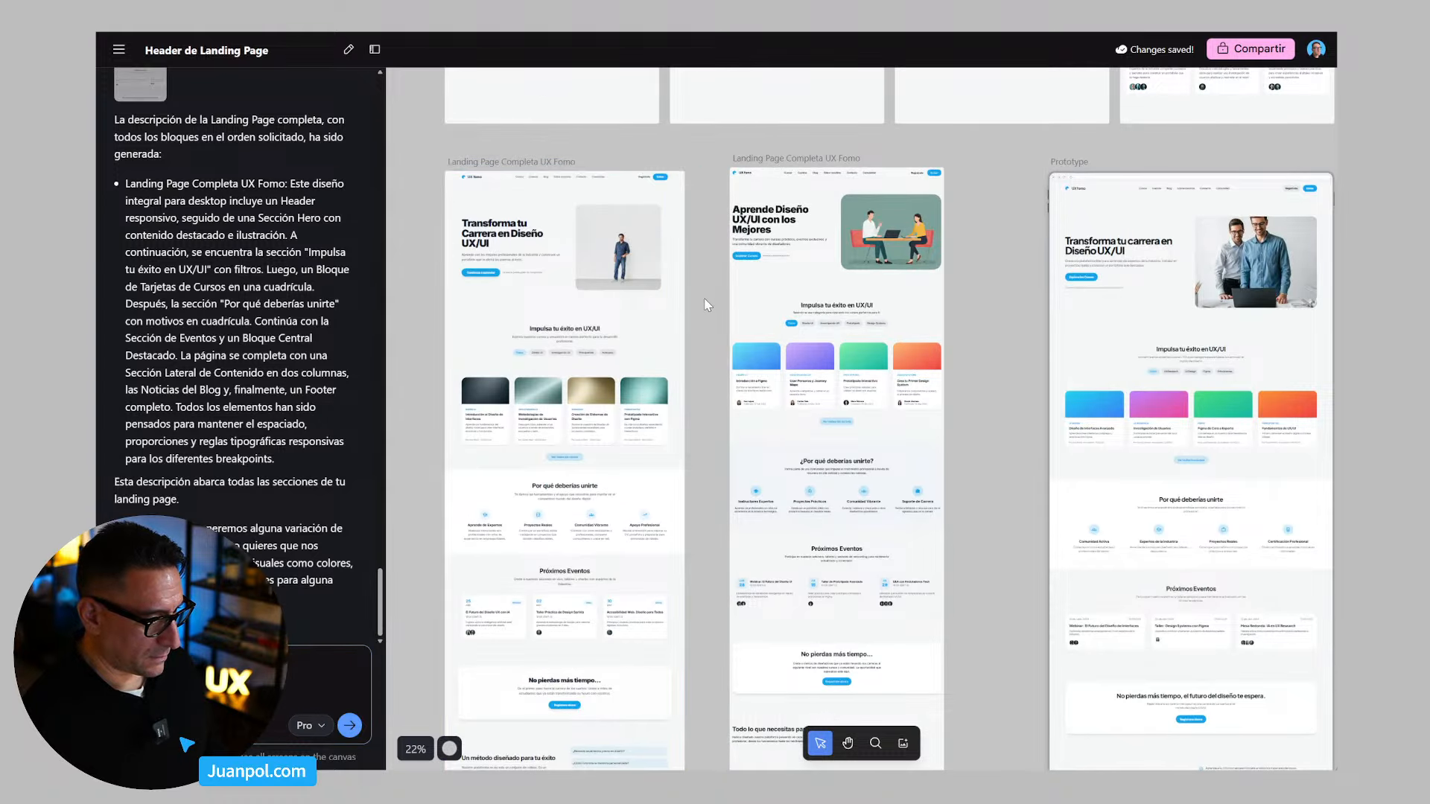
pyautogui.press('space')
pyautogui.moveTo(700, 317); pyautogui.dragTo(899, 360)
pyautogui.scroll(2, 862, 355)
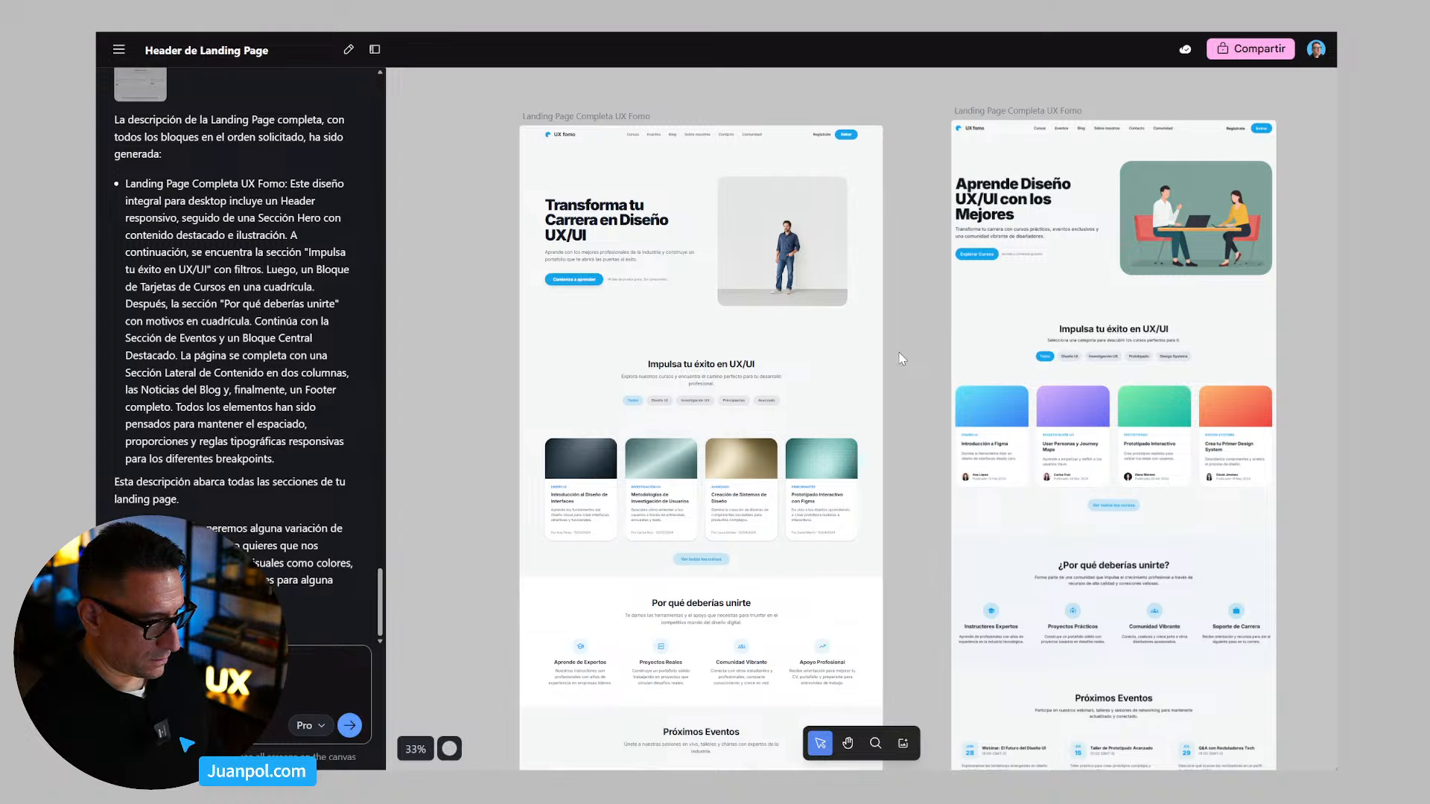
# Step: Target the "Aprende Diseño UX/UI con los Mejores" landing page and submit a chat prompt containing "prompt en el"
pyautogui.click(987, 110)
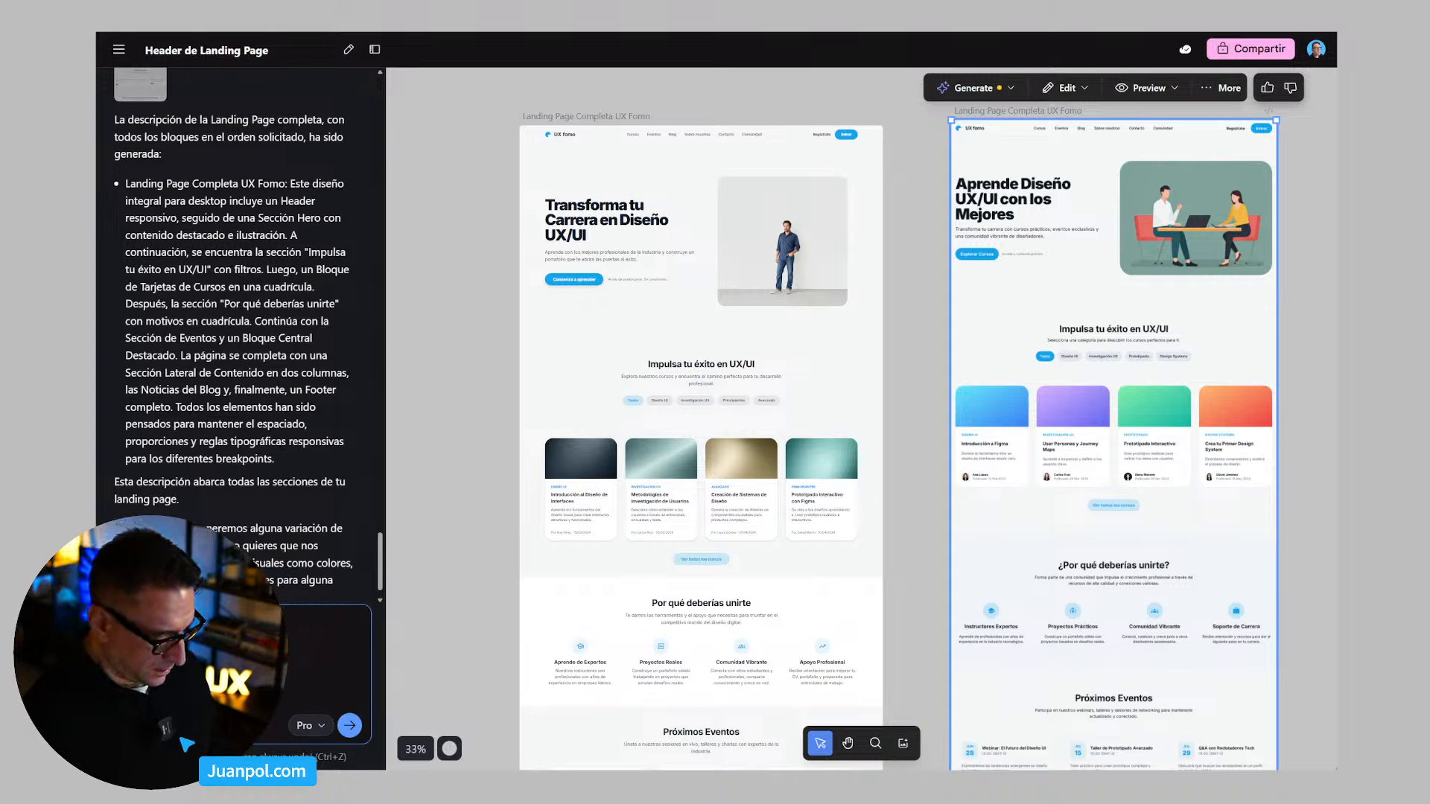
pyautogui.write('prompt en el')
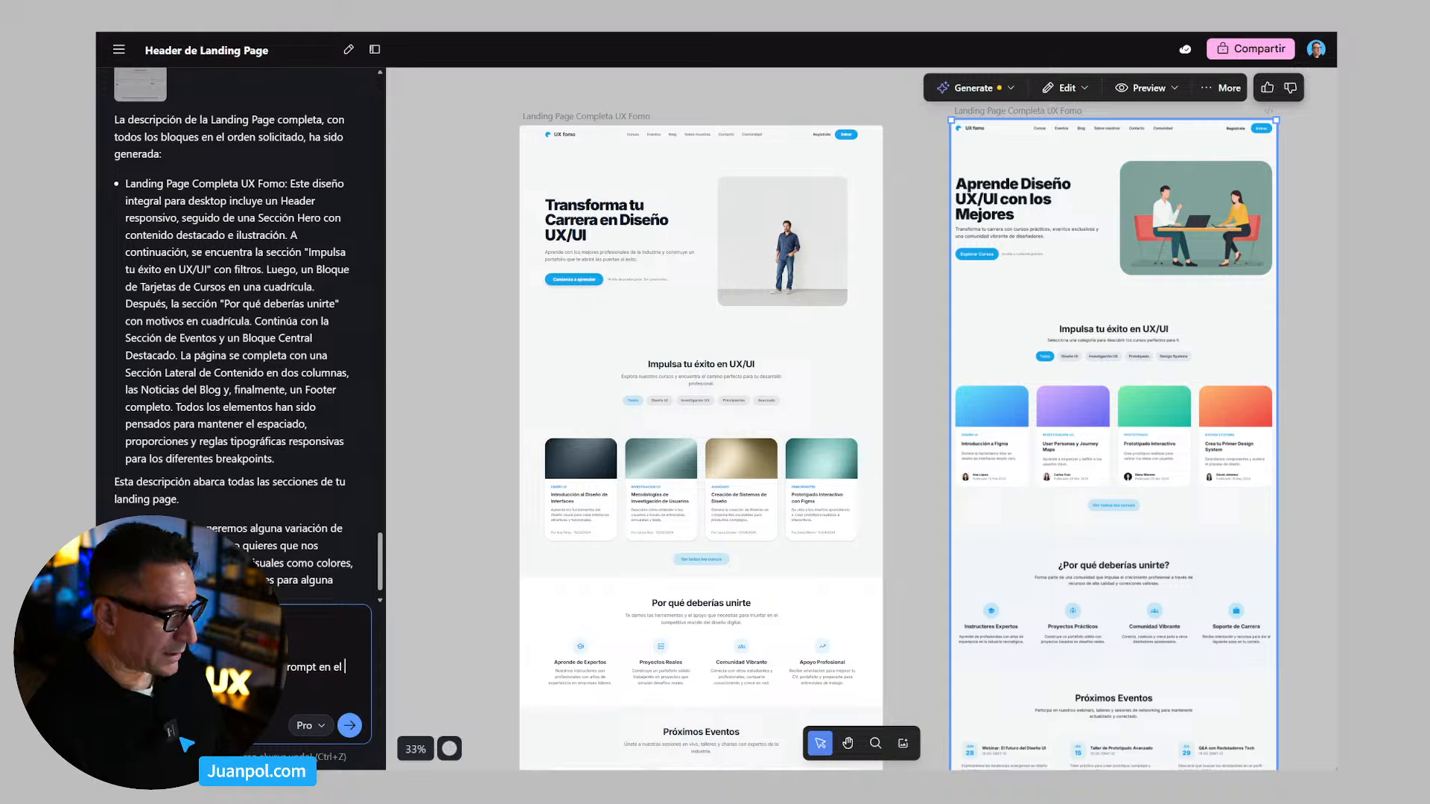
pyautogui.press('BackSpace')
pyautogui.press('BackSpace')
pyautogui.press('BackSpace')
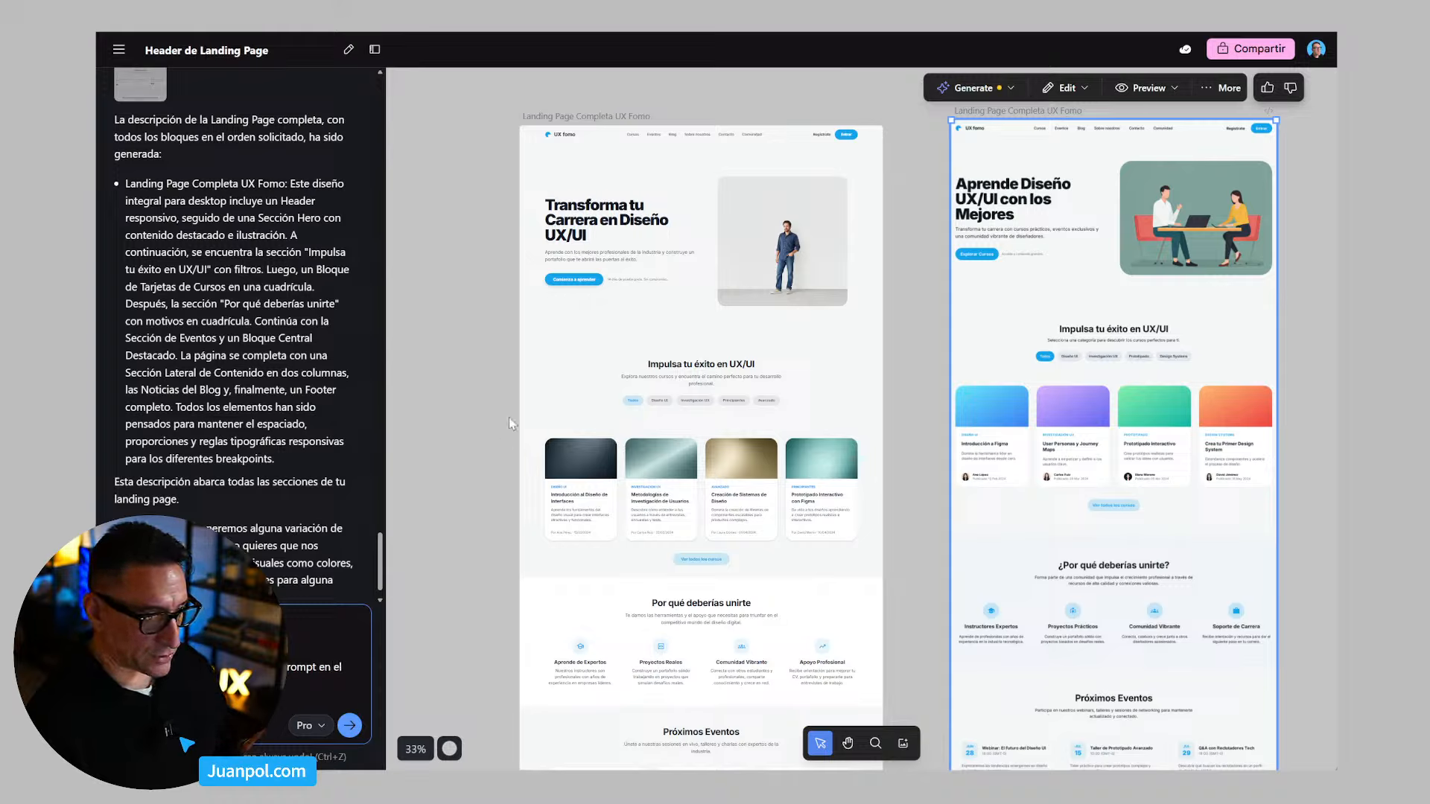
pyautogui.click(350, 725)
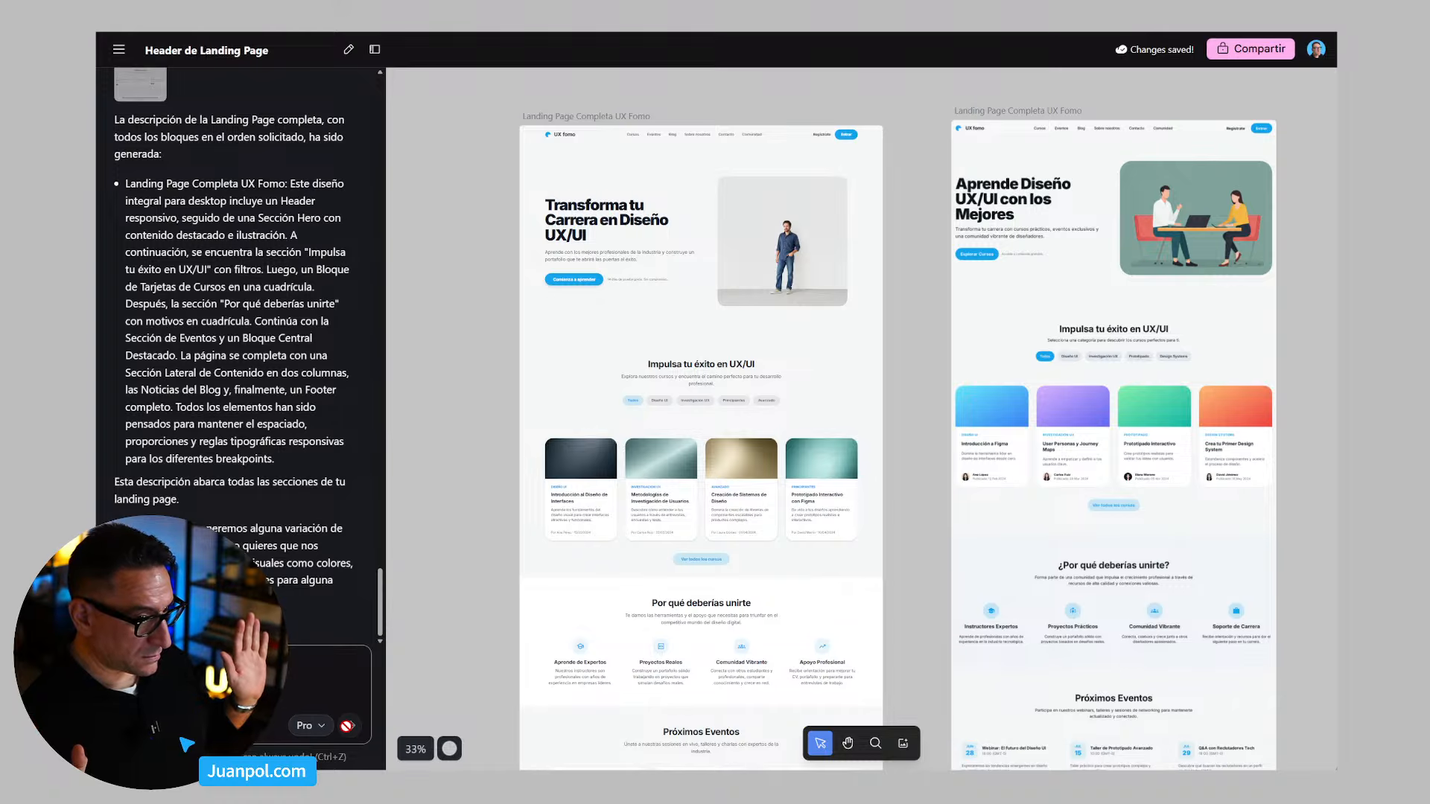
# Step: Examine the "Aprende Diseño UX/UI con los Mejores" page's events, blog news, footer and benefits sections
pyautogui.scroll(-3, 965, 463)
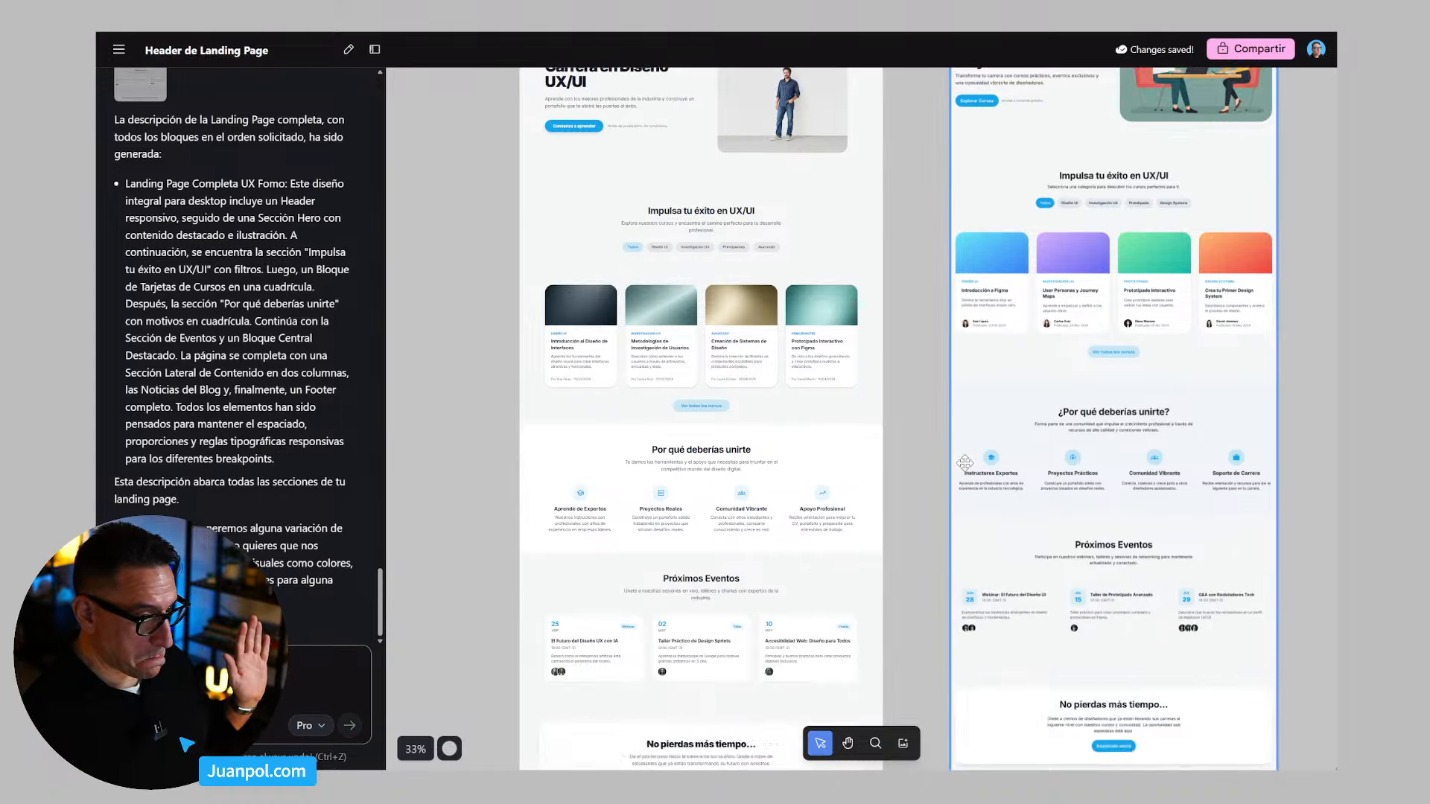
pyautogui.scroll(-9, 965, 463)
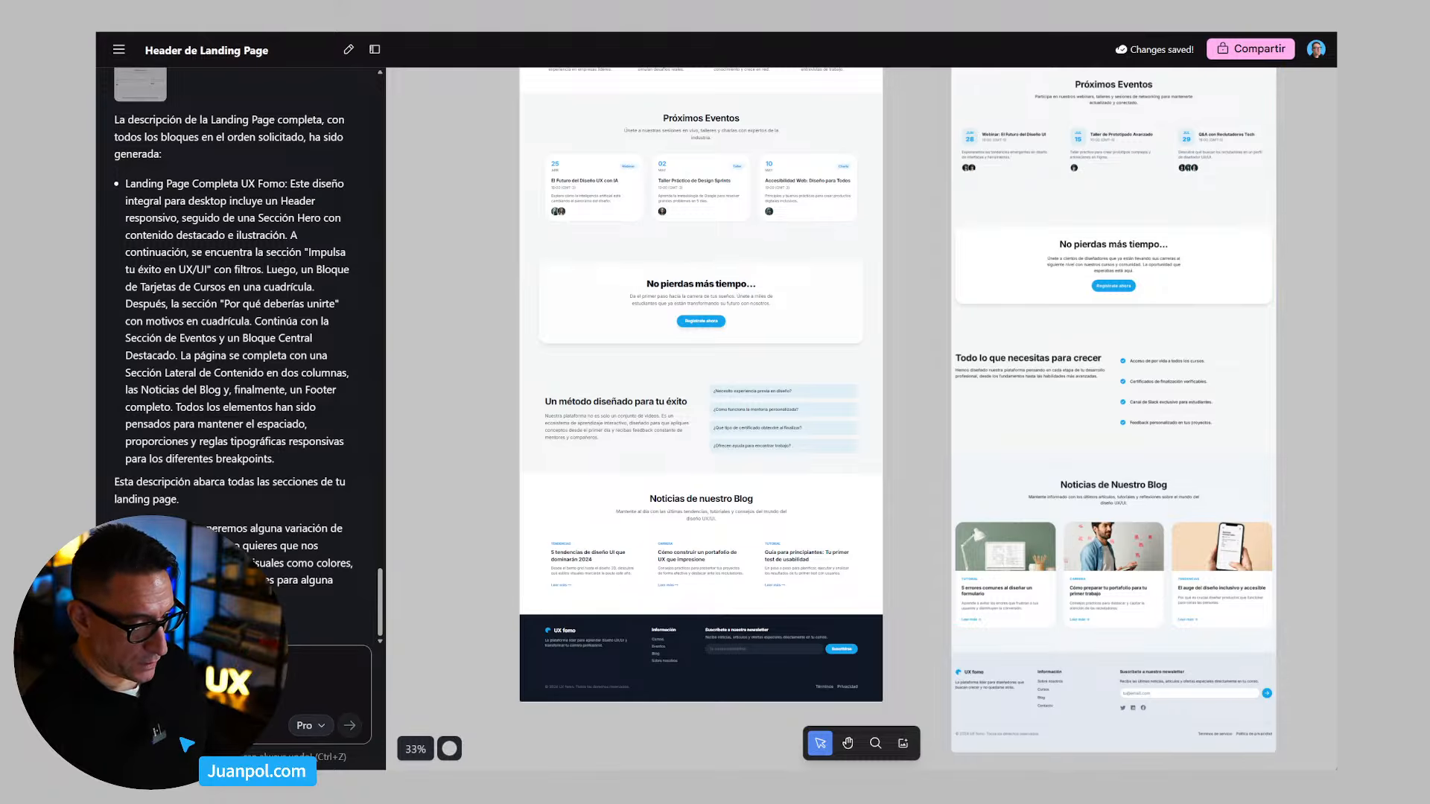
pyautogui.scroll(5, 1311, 610)
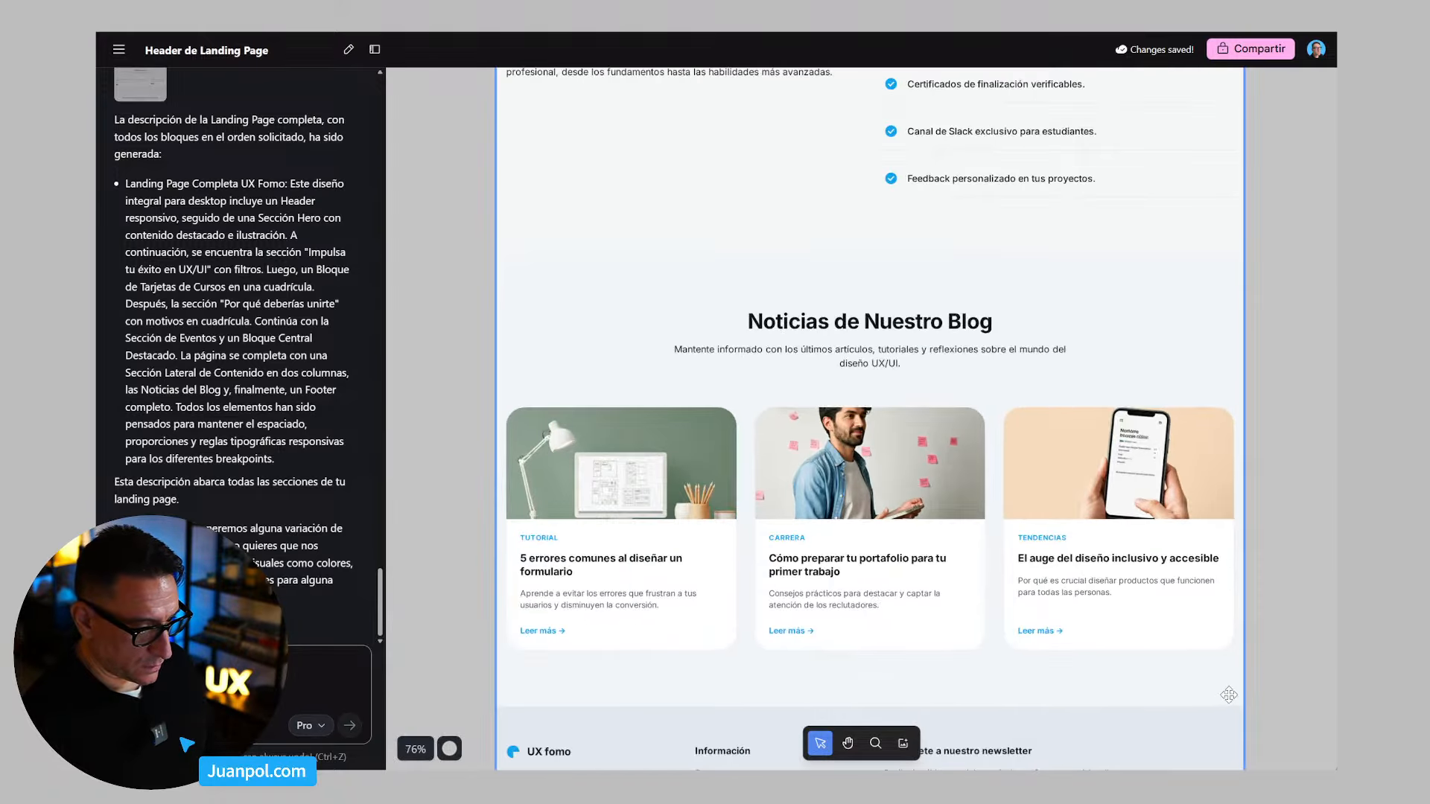
pyautogui.press('h')
pyautogui.scroll(-5, 1307, 693)
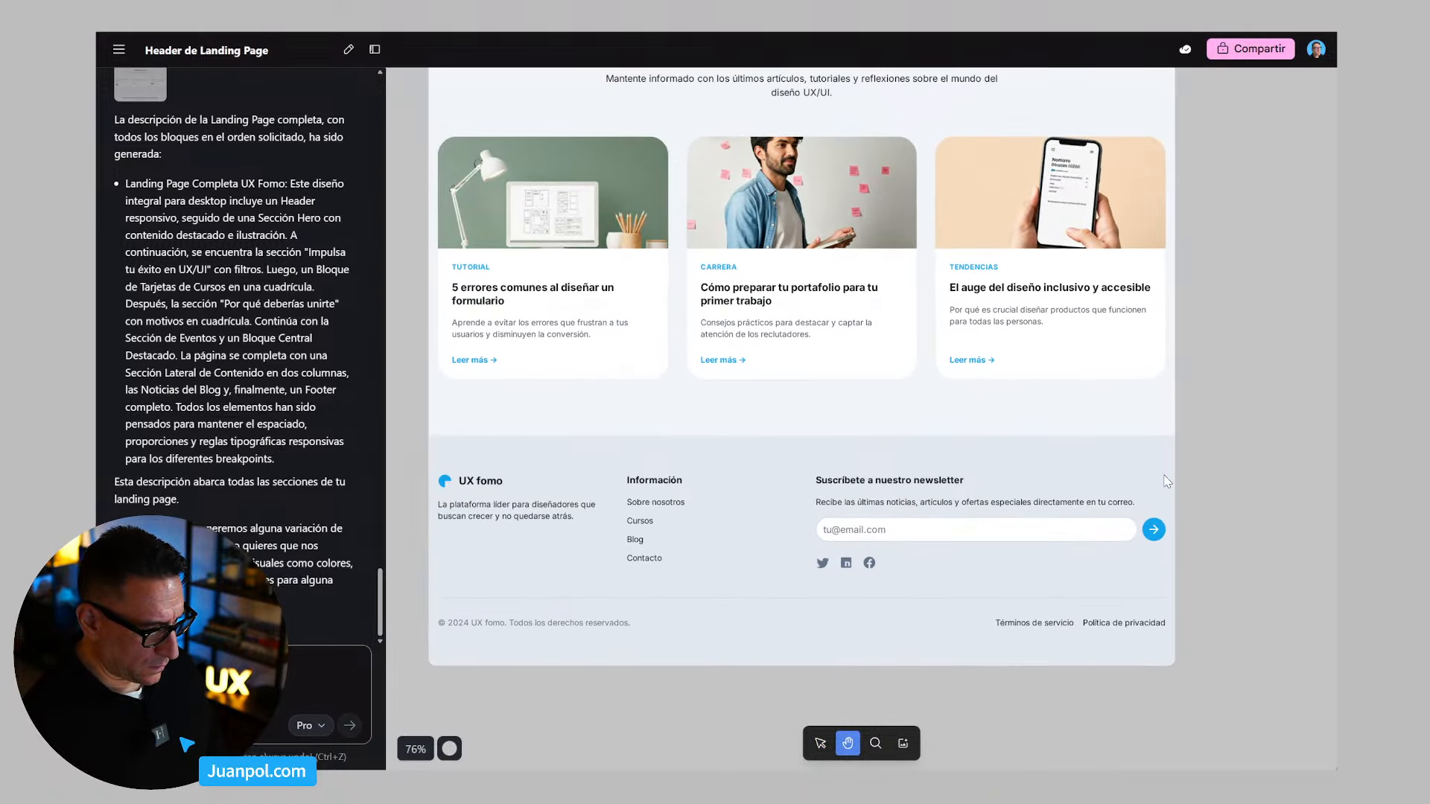
pyautogui.press('v')
pyautogui.scroll(4, 450, 402)
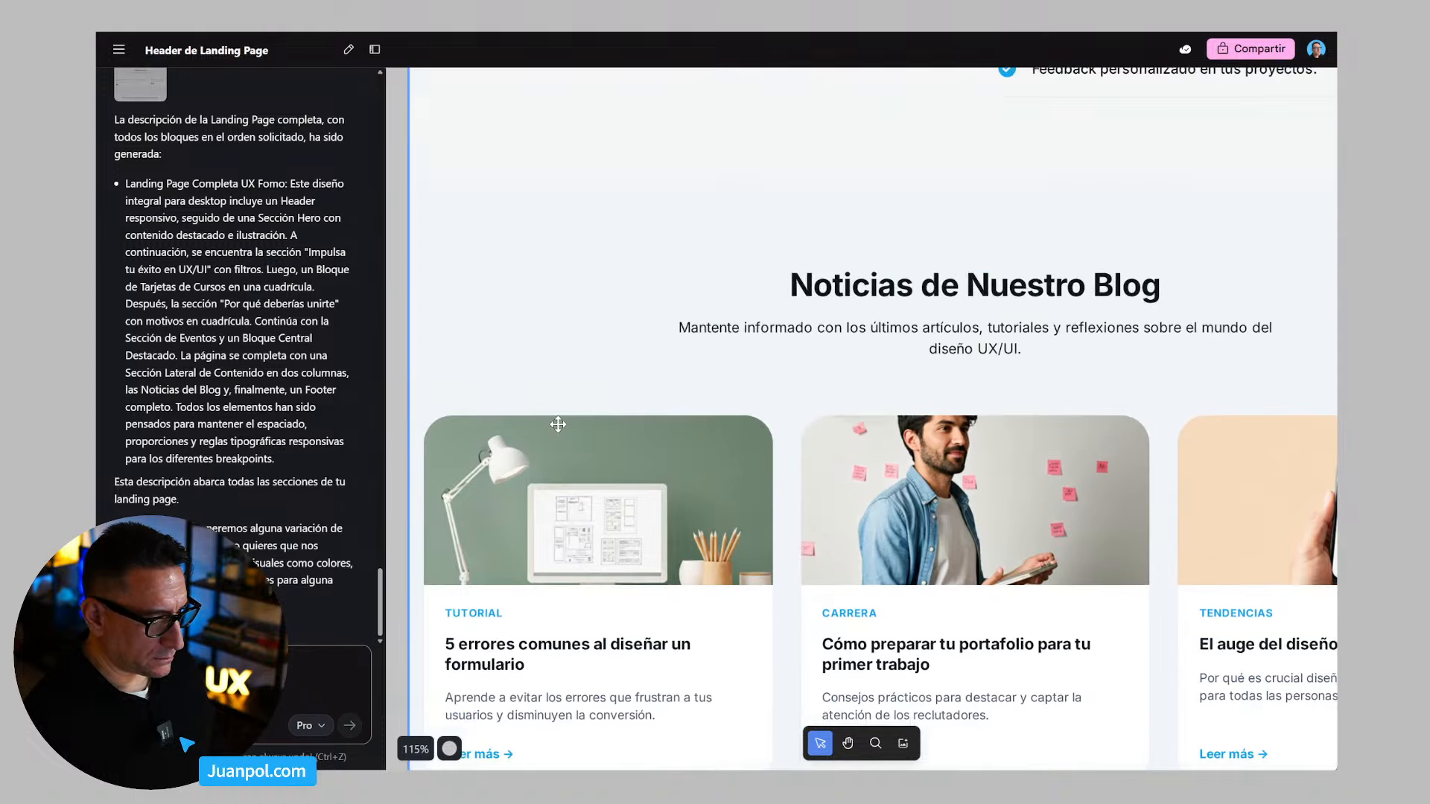
pyautogui.scroll(-4, 558, 424)
pyautogui.scroll(5, 558, 423)
pyautogui.scroll(15, 558, 424)
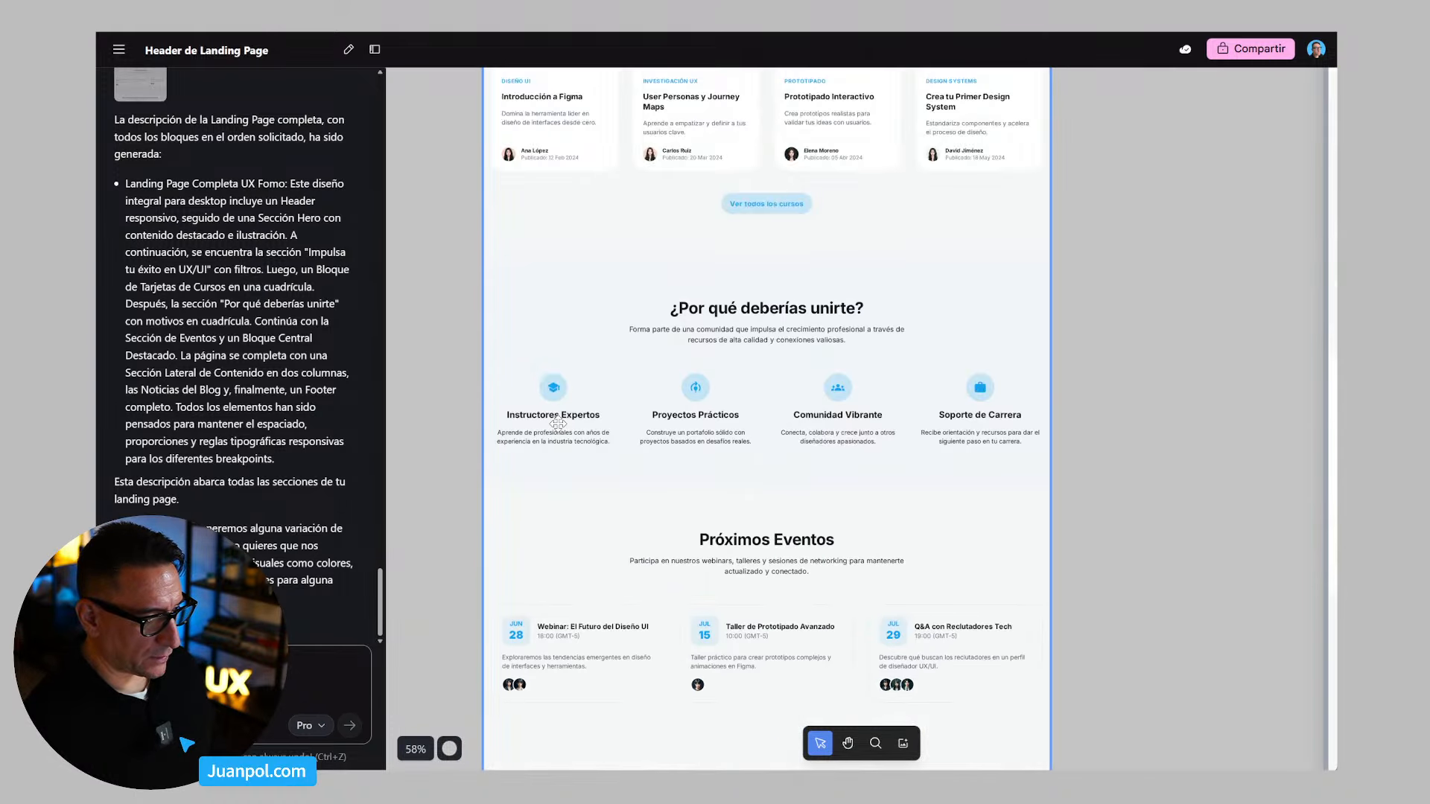
# Step: Compare the hero, course cards and event sections of both landing pages with those of the Prototype
pyautogui.scroll(-10, 558, 424)
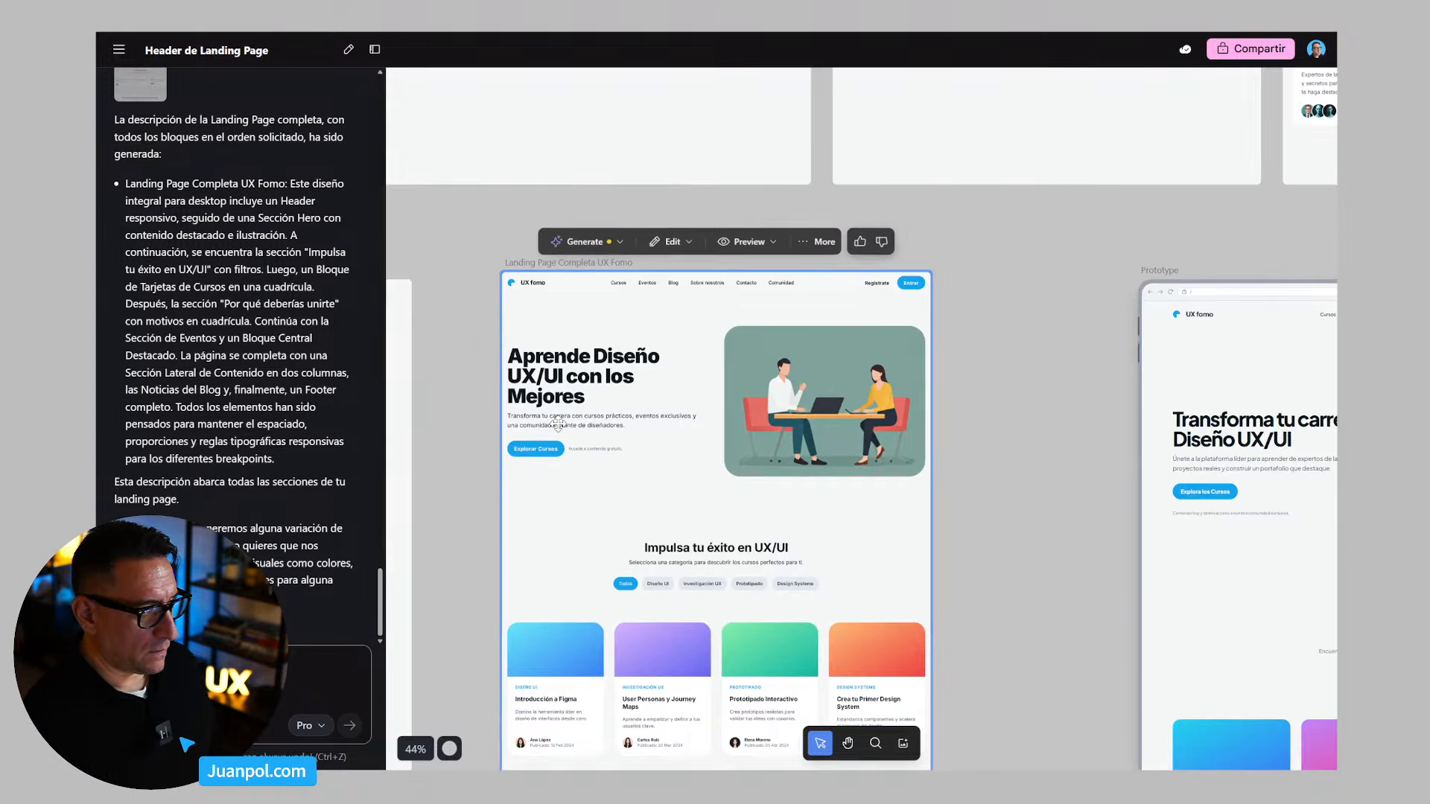
pyautogui.scroll(-3, 747, 440)
pyautogui.hscroll(-6, 748, 440)
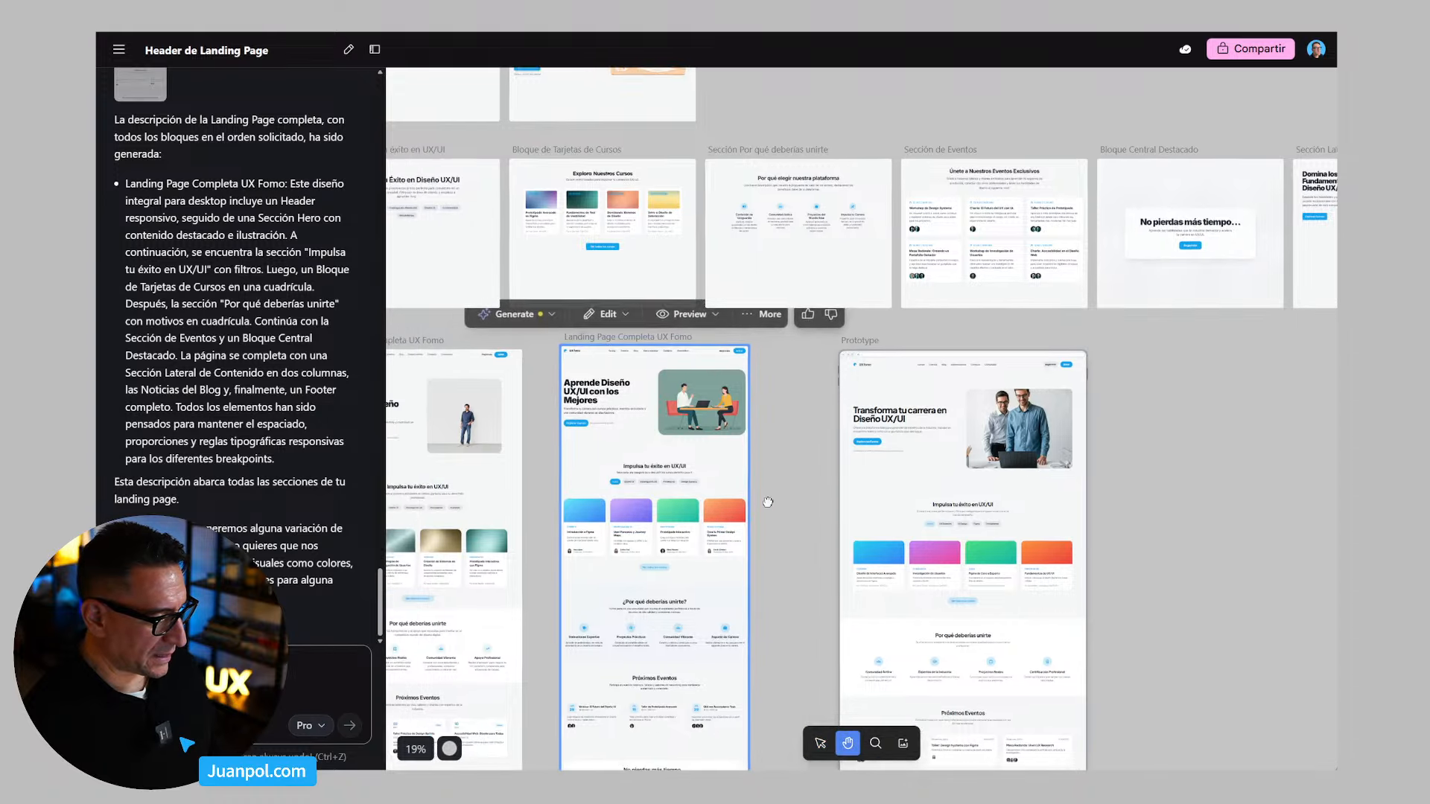
pyautogui.click(708, 501)
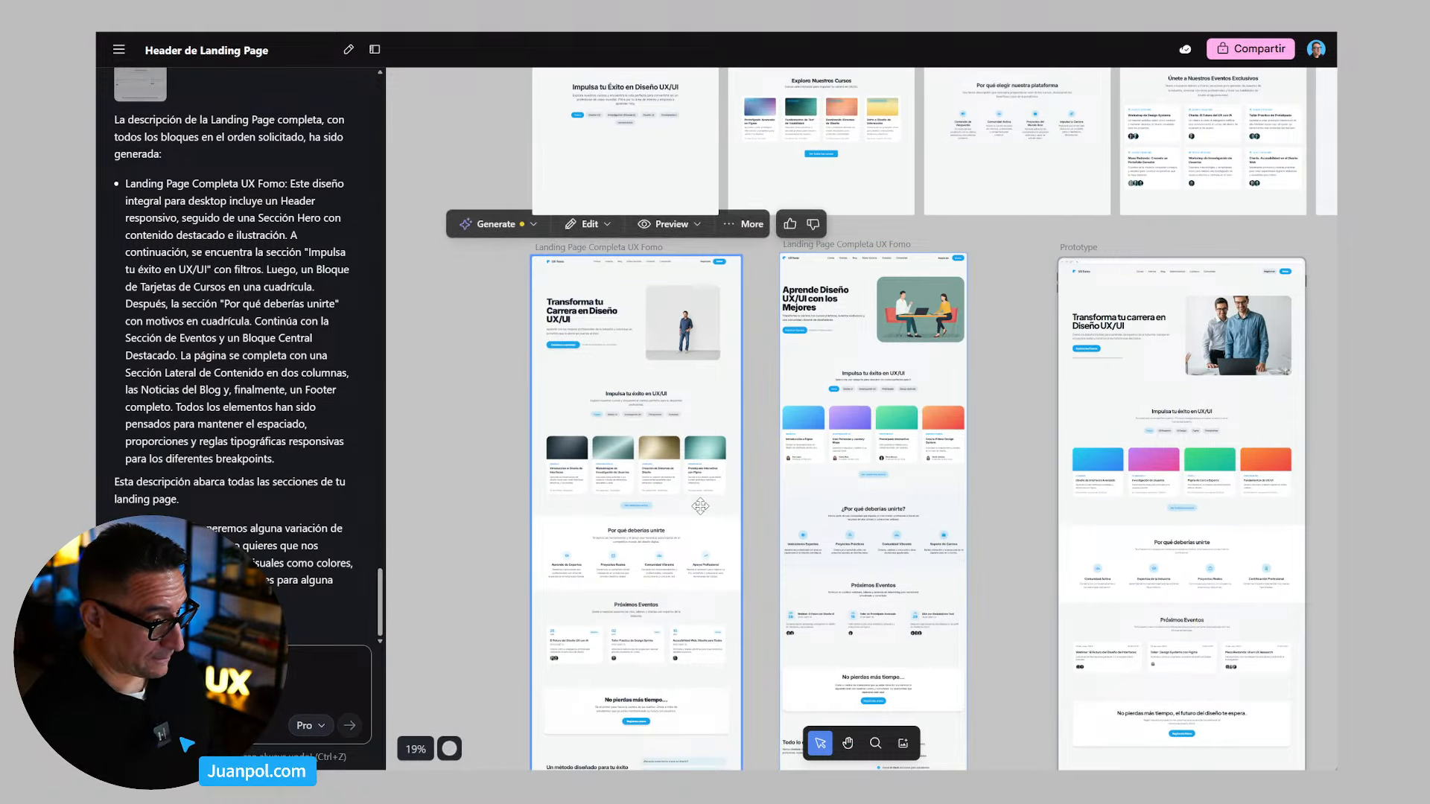
pyautogui.scroll(2, 707, 501)
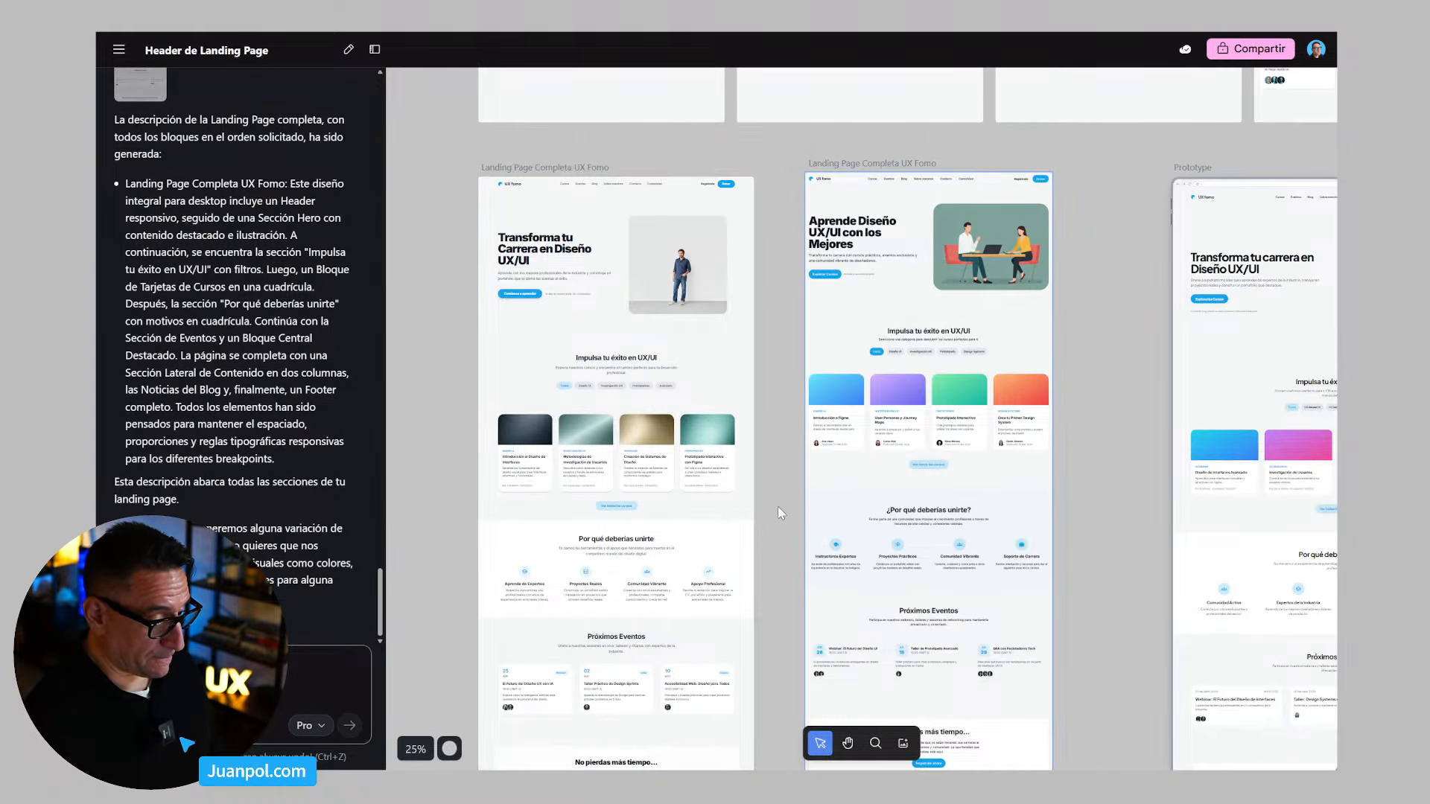
pyautogui.scroll(2, 793, 475)
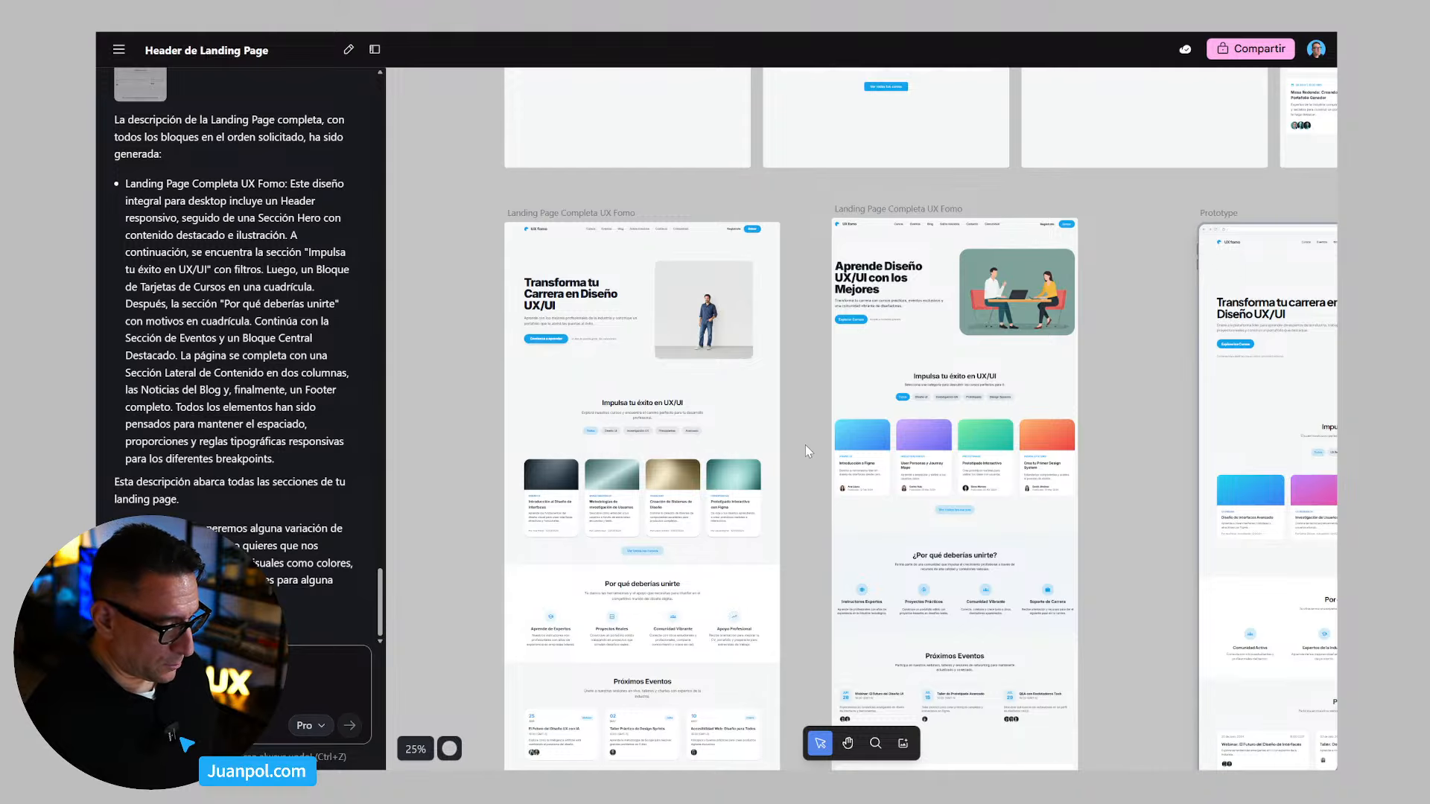
pyautogui.moveTo(806, 445); pyautogui.dragTo(720, 348)
pyautogui.hscroll(10, 720, 347)
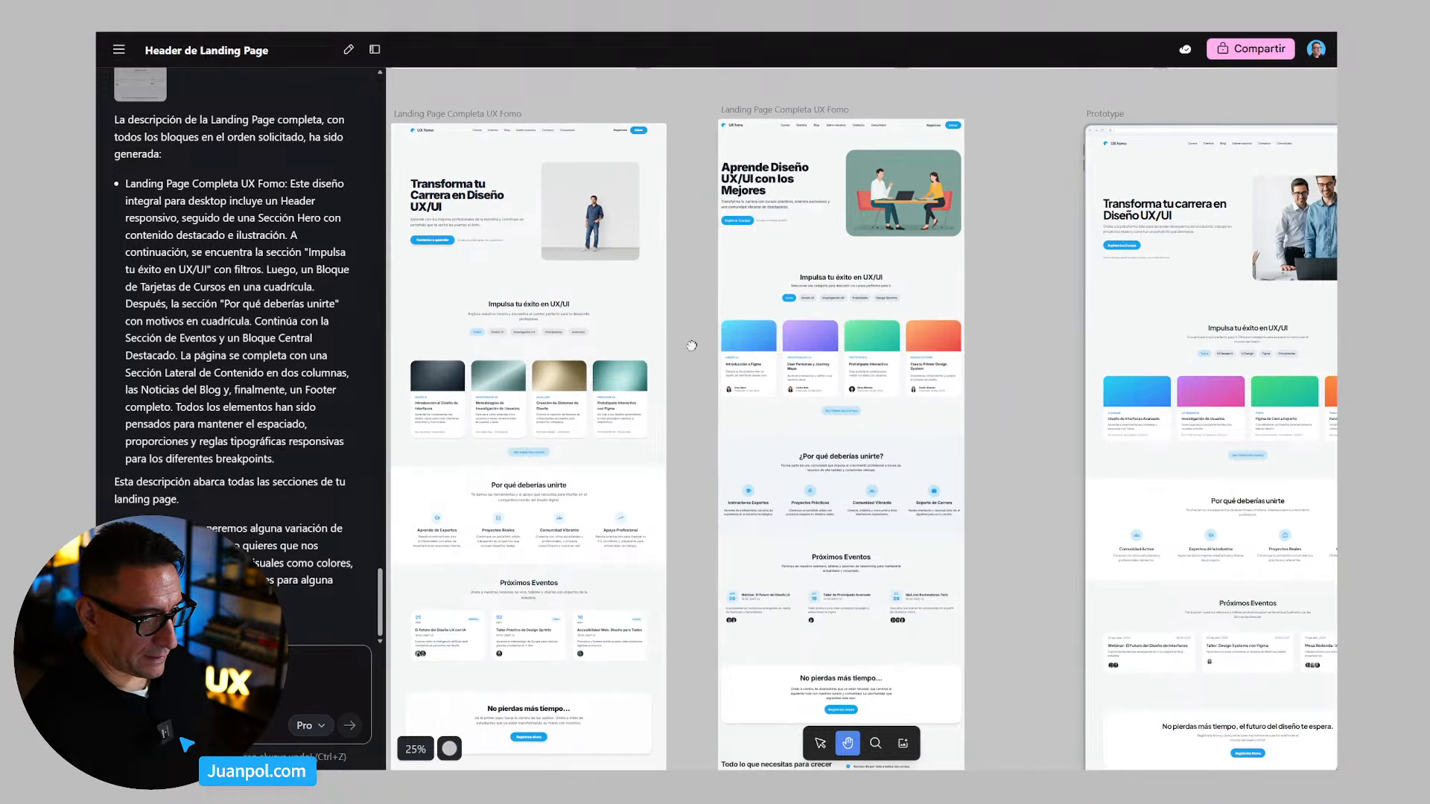
pyautogui.scroll(-2, 951, 451)
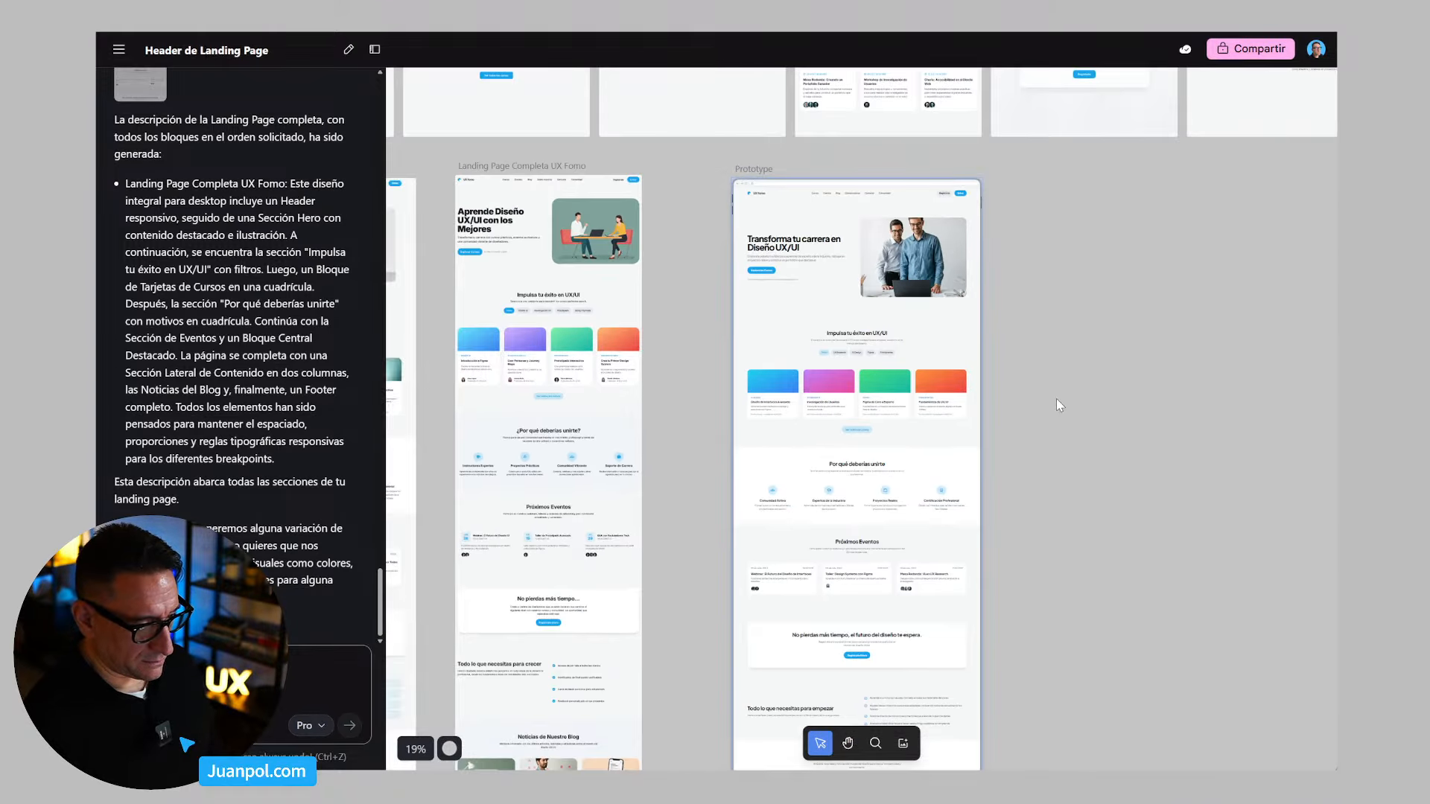
# Step: Select the Prototype screen and review the project's sharing settings and the screen's device preview options
pyautogui.click(735, 257)
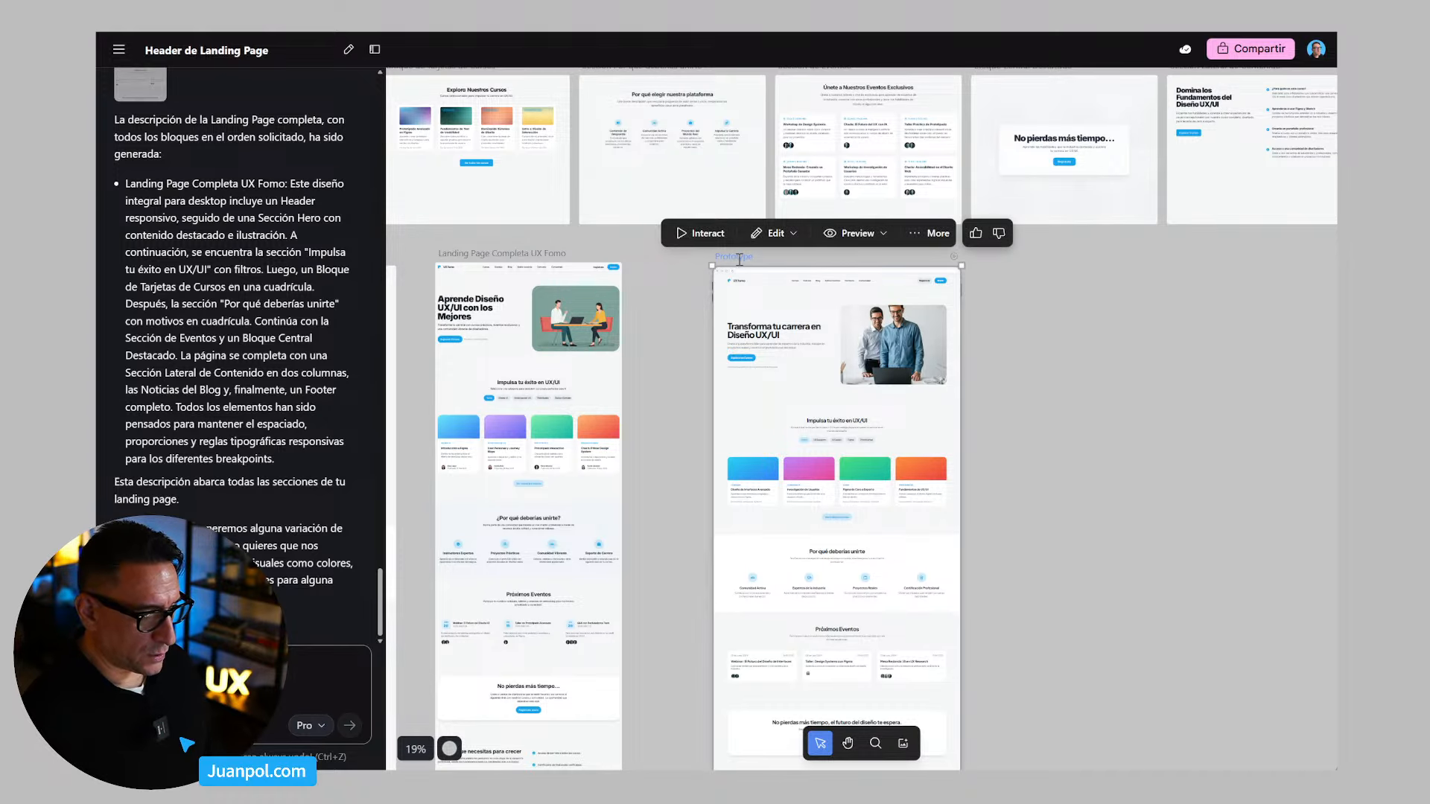
pyautogui.click(1240, 49)
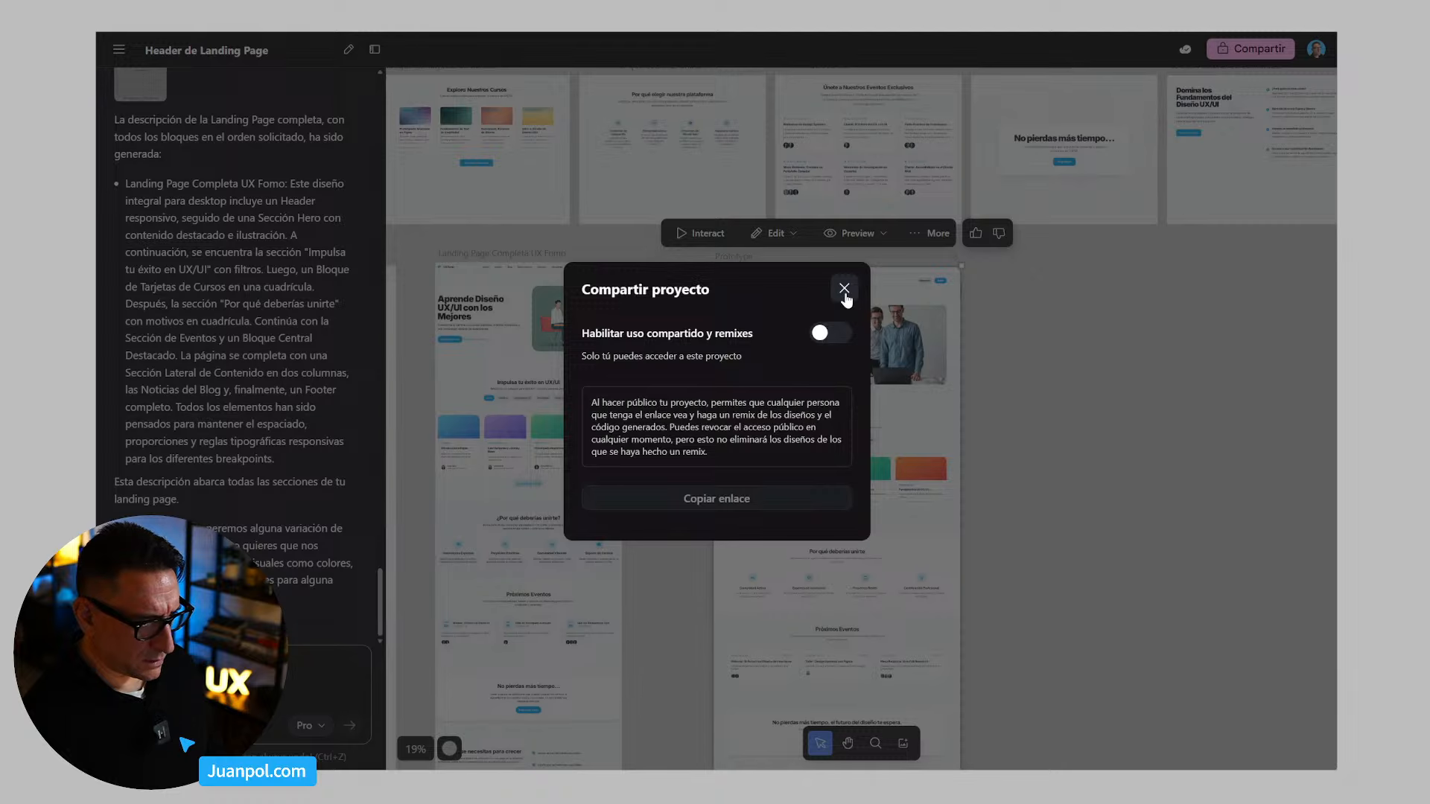
pyautogui.click(845, 290)
pyautogui.click(891, 240)
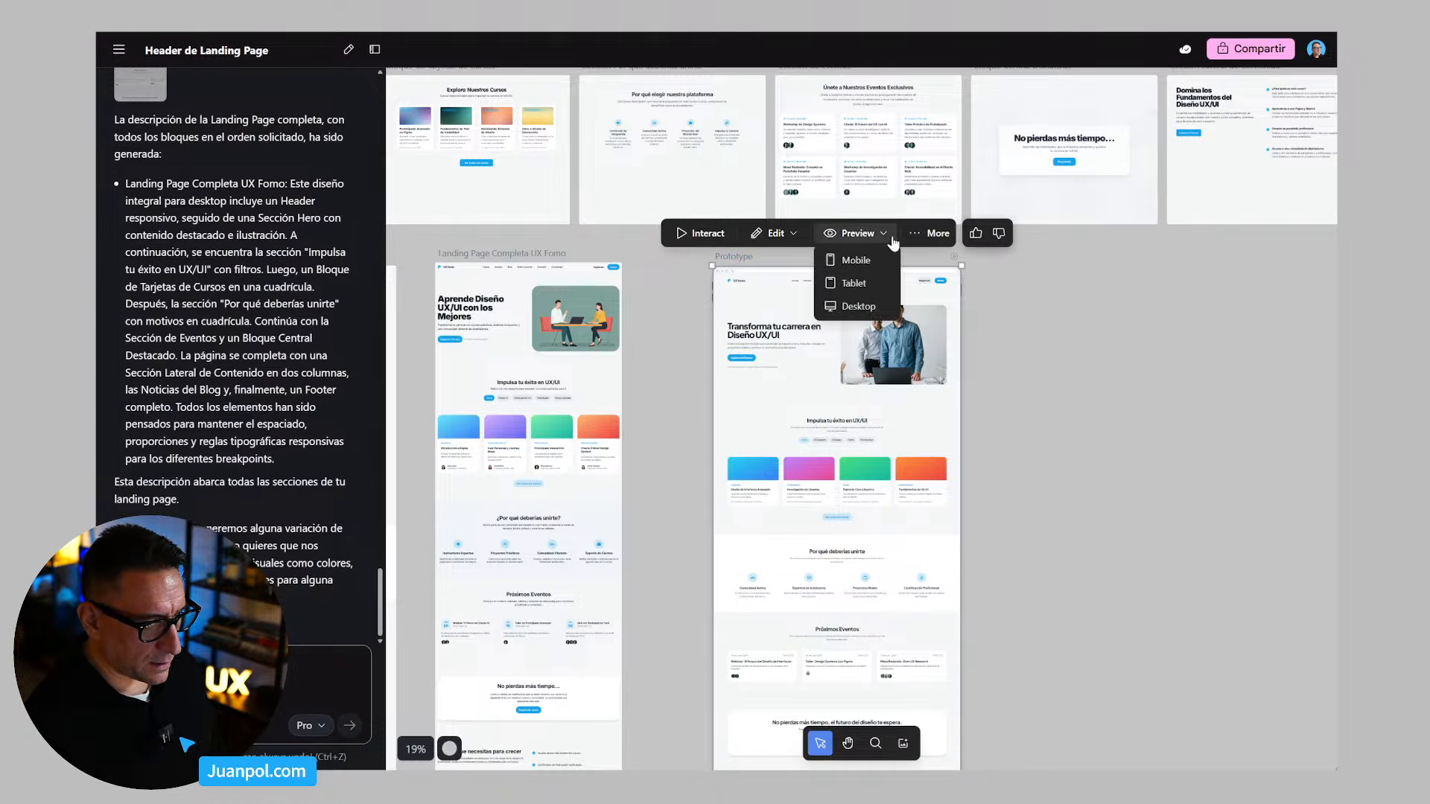
# Step: Export the Prototype screen to Google AI Studio
pyautogui.click(932, 233)
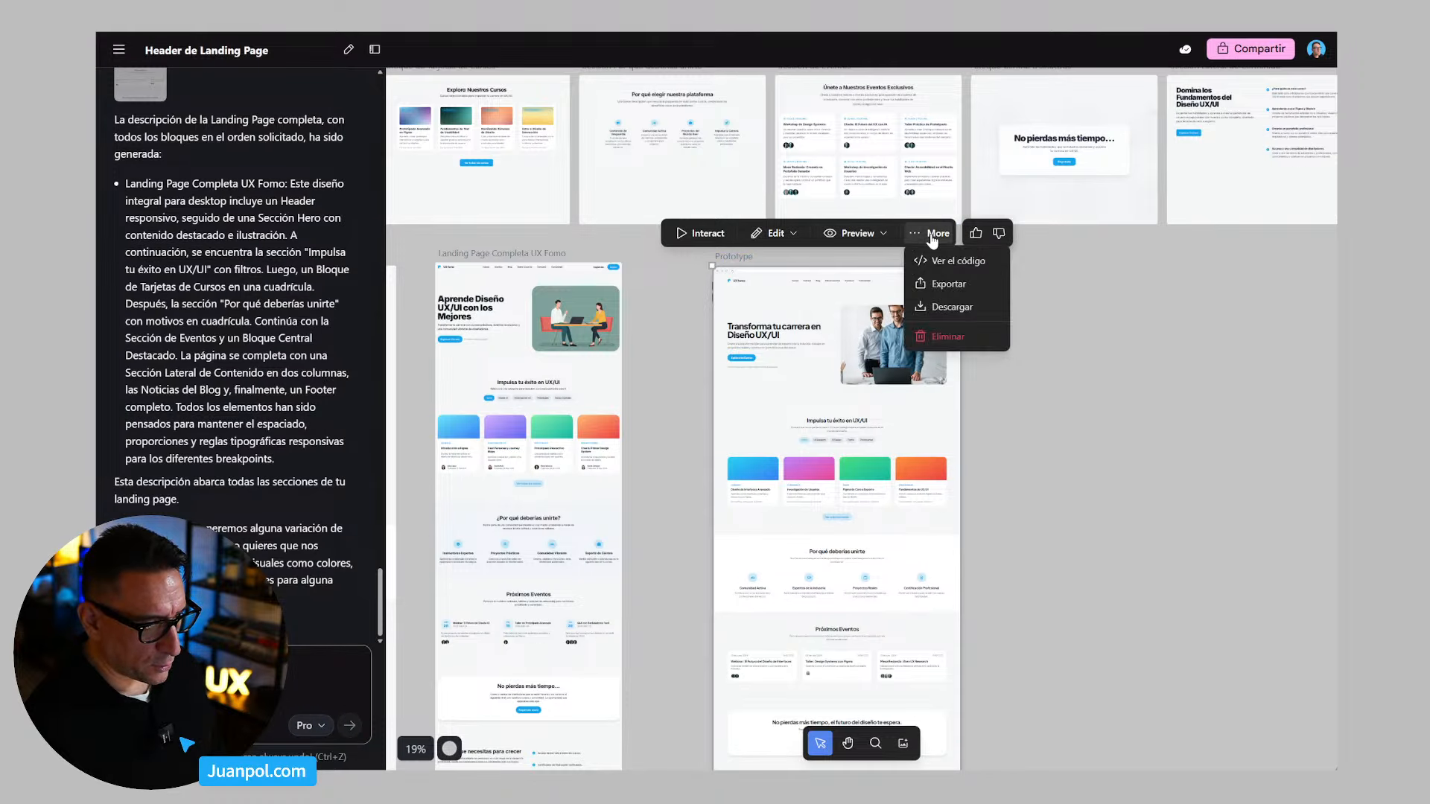
pyautogui.click(958, 289)
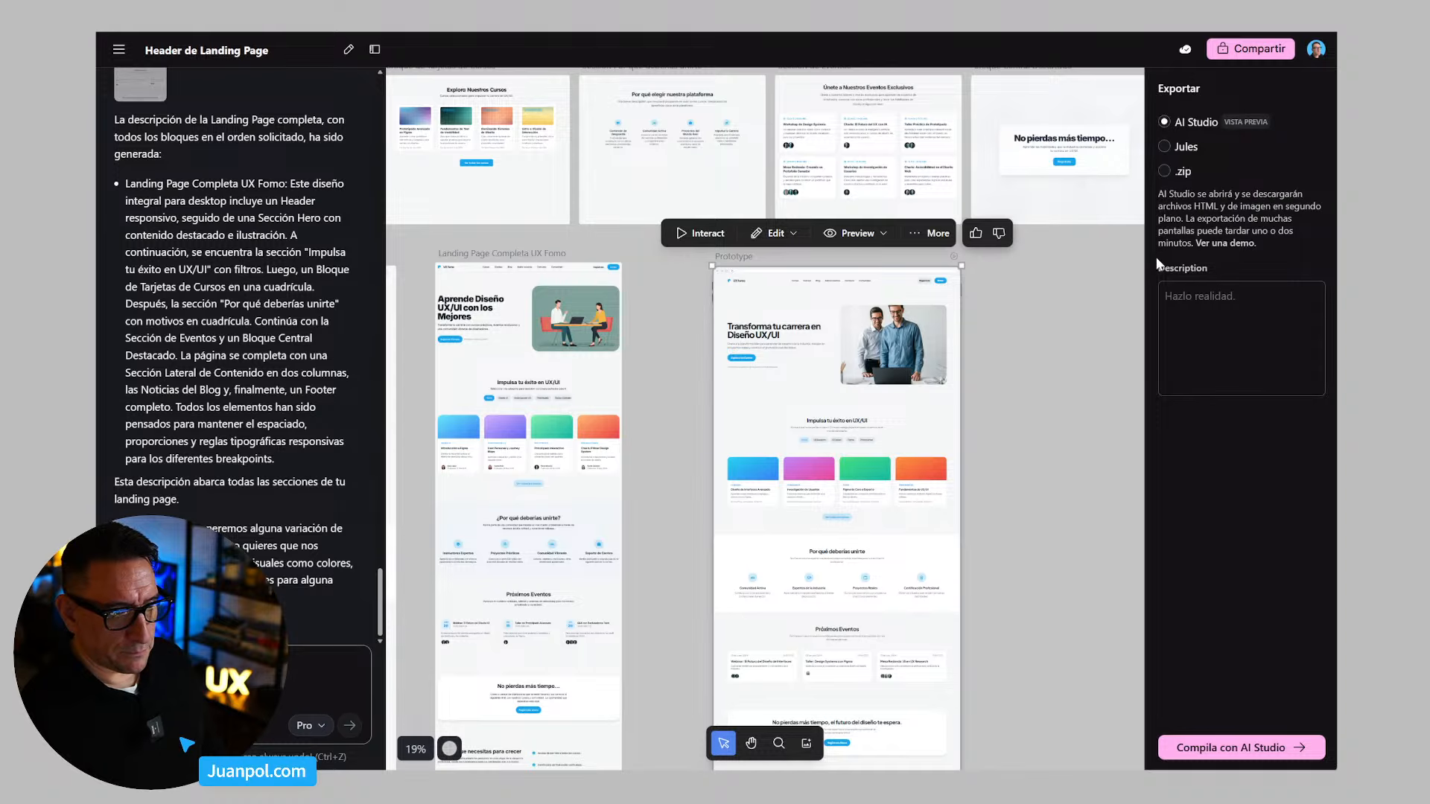
pyautogui.click(1240, 747)
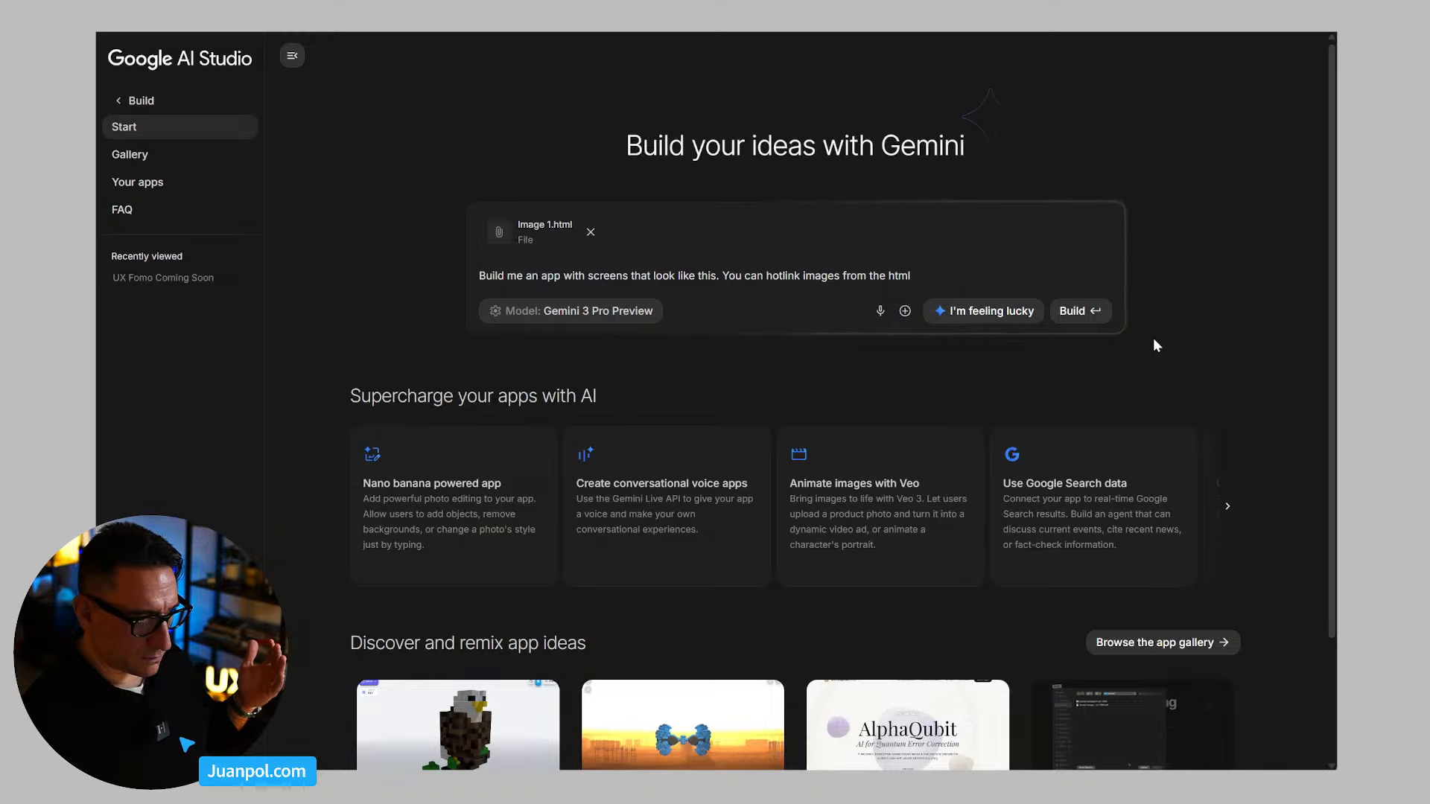
# Step: Build the app from the attached Image 1.html with Gemini 3 Pro Preview and widen the preview area
pyautogui.click(1075, 313)
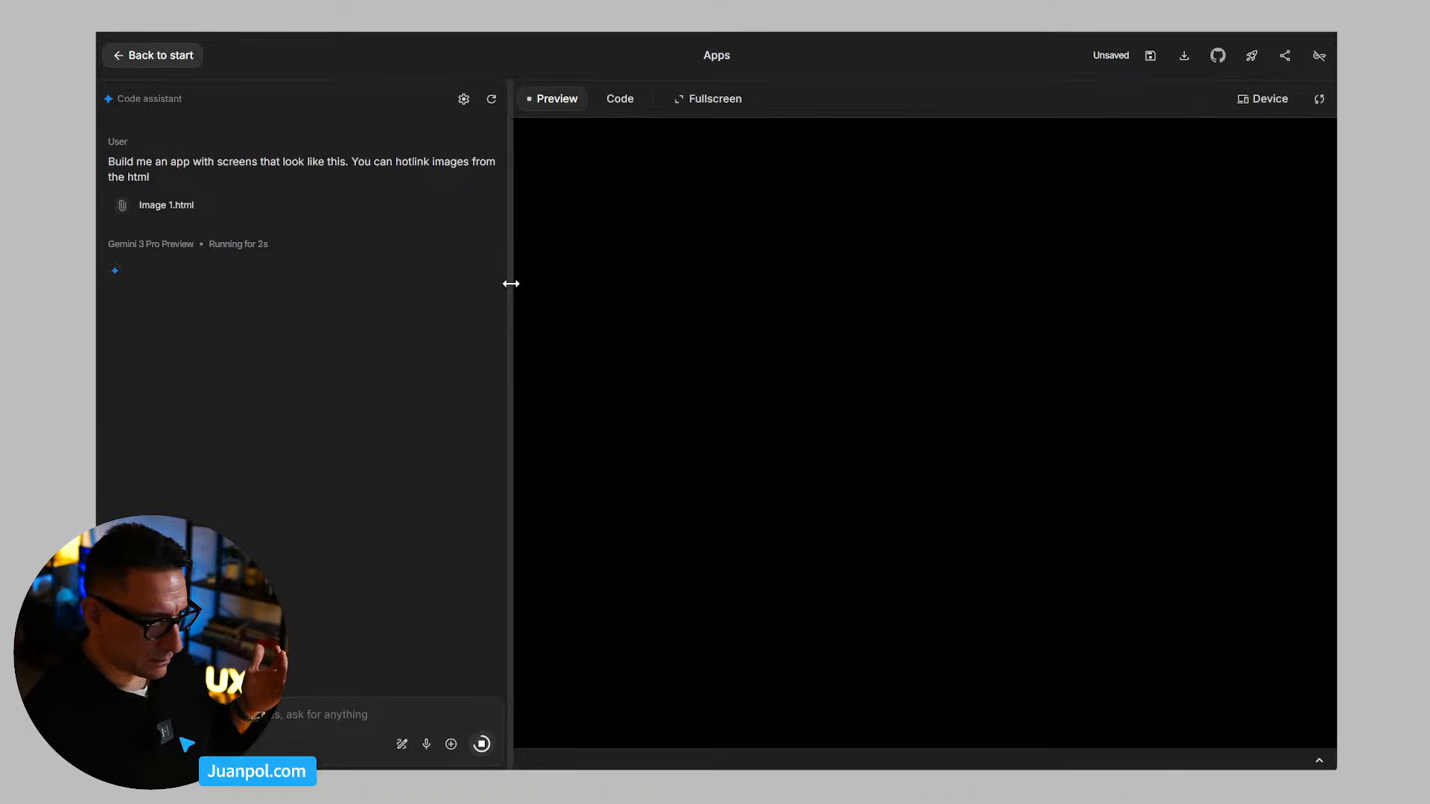
pyautogui.moveTo(511, 284); pyautogui.dragTo(356, 290)
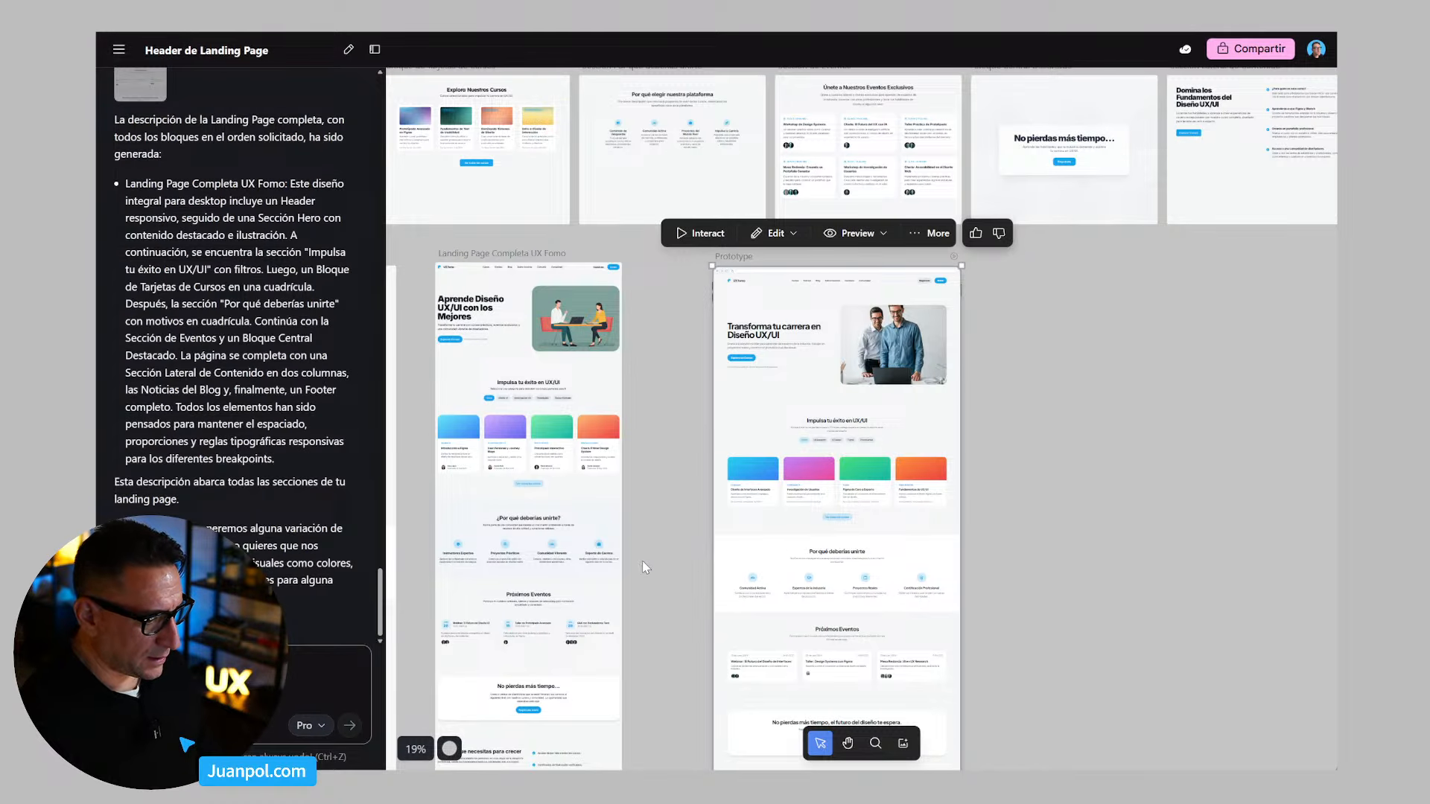
# Step: Switch back to Stitch and align the top of the "Transforma tu Carrera en Diseño UX/UI" landing page with its neighbour
pyautogui.moveTo(654, 563); pyautogui.dragTo(1065, 523)
pyautogui.click(793, 268)
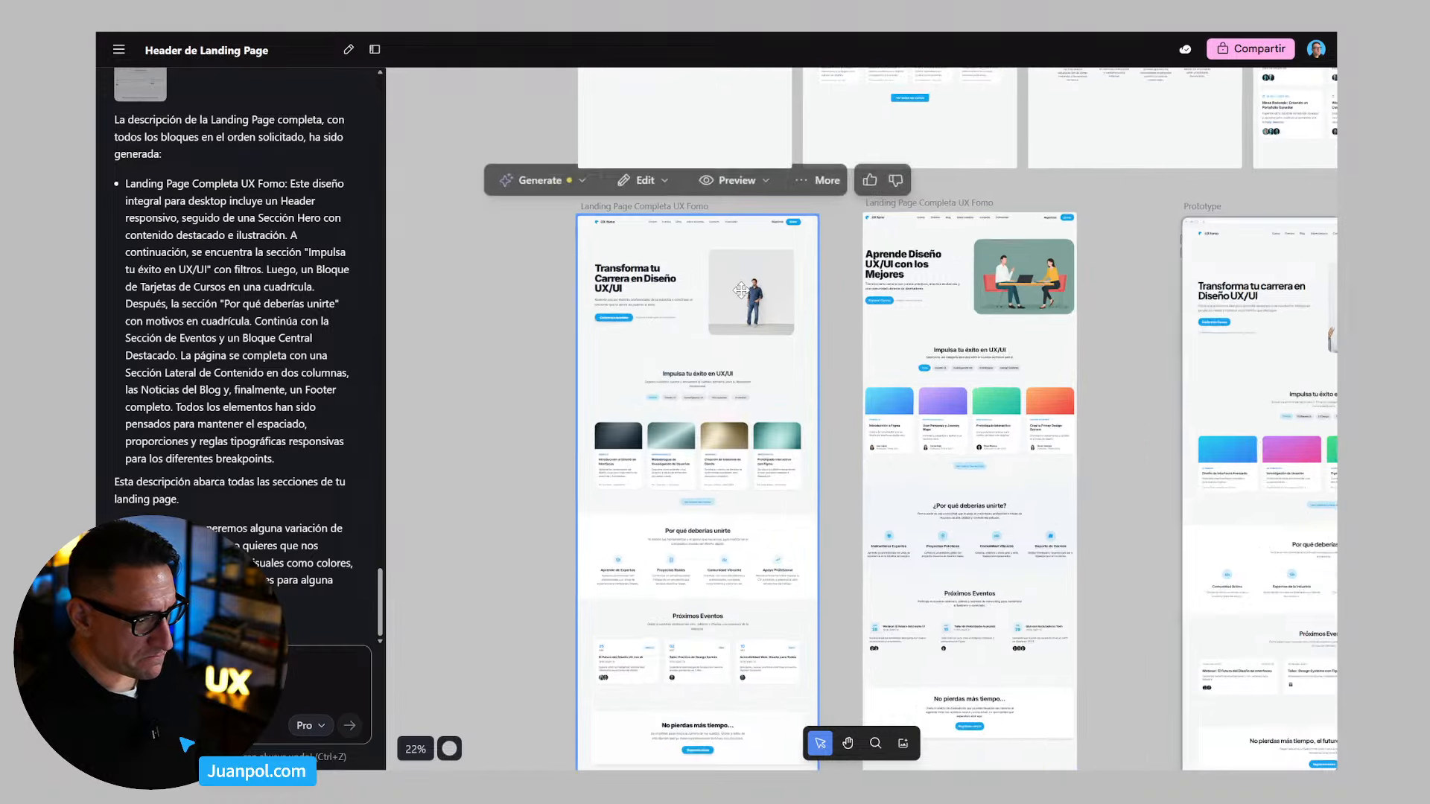
pyautogui.scroll(5, 794, 268)
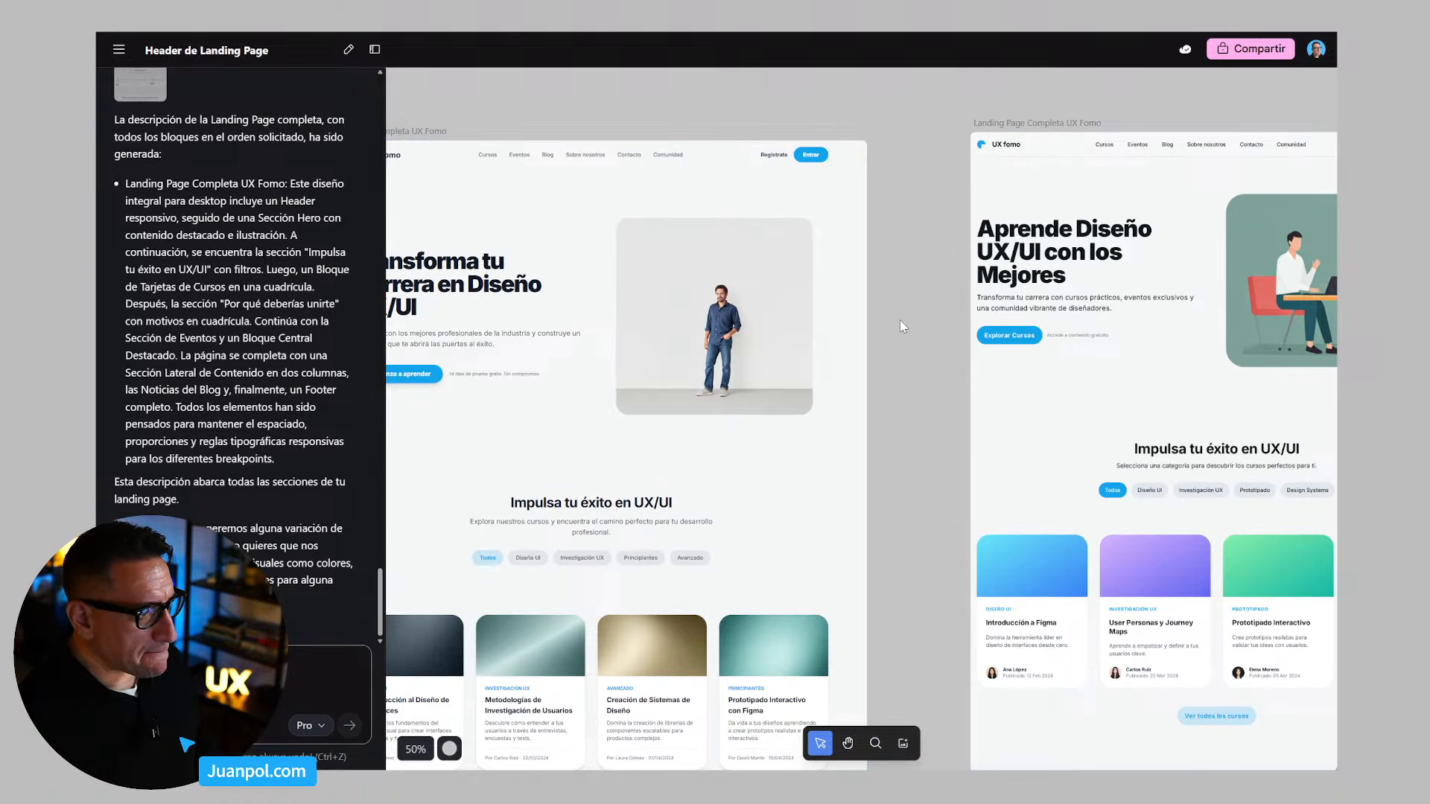
pyautogui.moveTo(834, 251); pyautogui.dragTo(984, 259)
pyautogui.moveTo(1044, 346); pyautogui.dragTo(1008, 360)
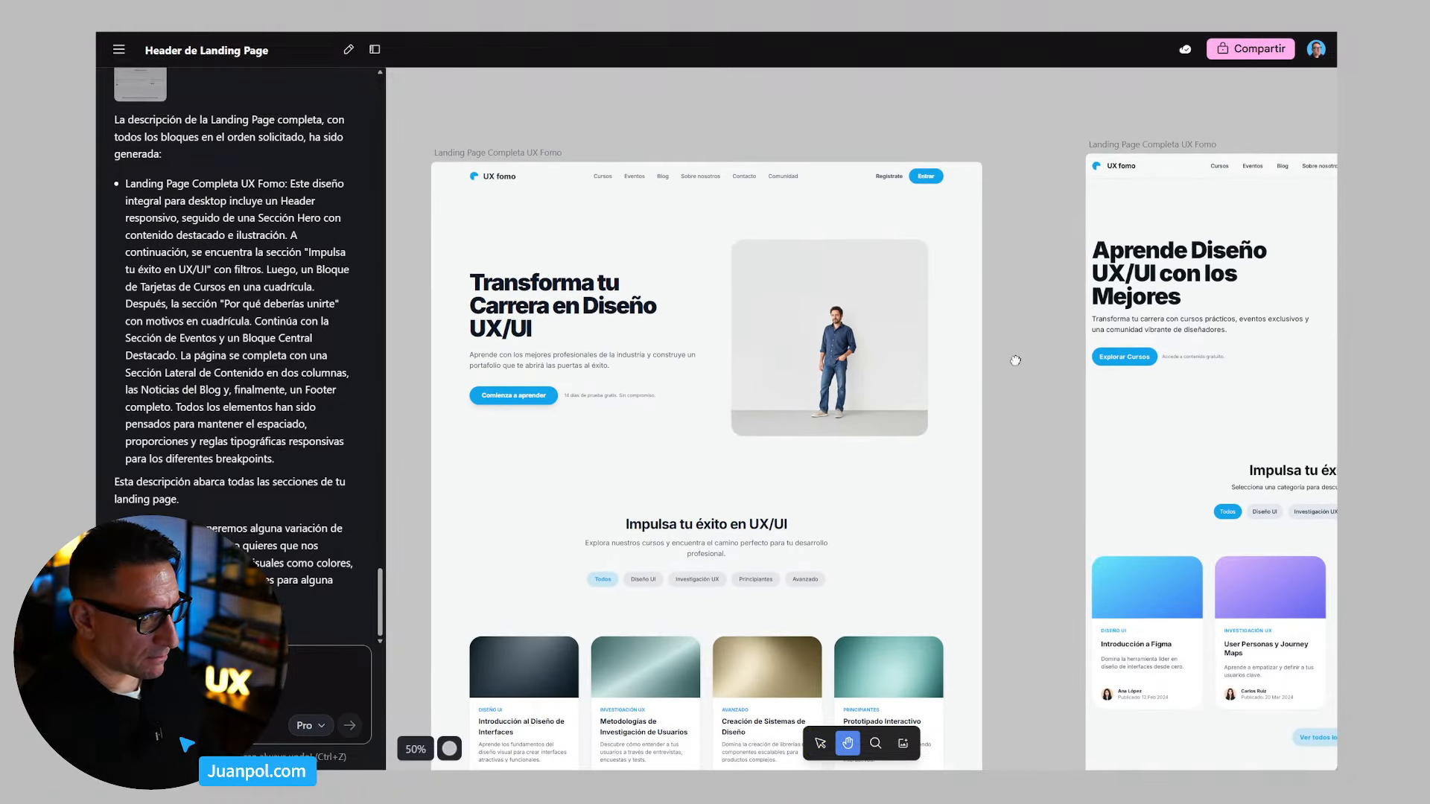
pyautogui.click(476, 153)
pyautogui.moveTo(475, 153); pyautogui.dragTo(490, 149)
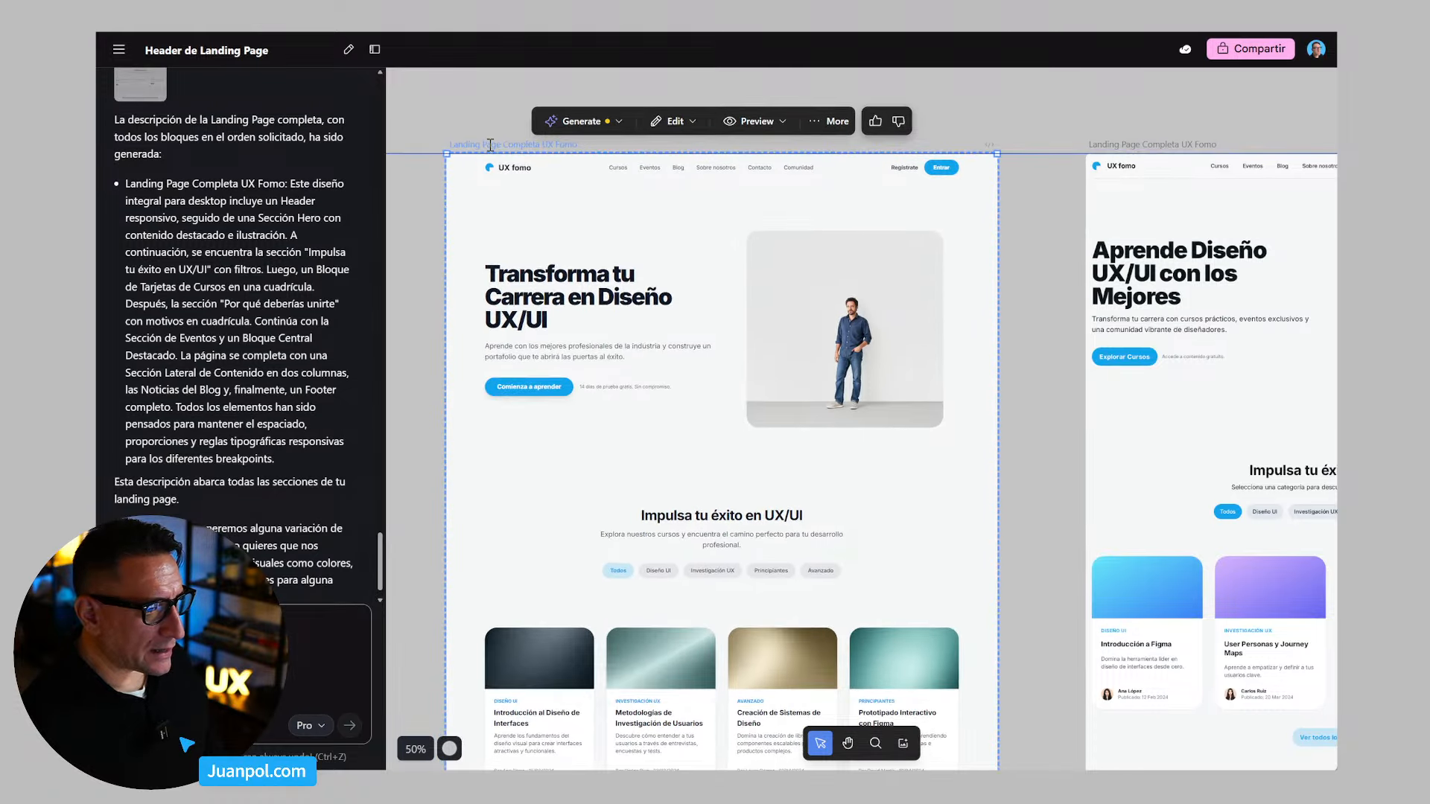
# Step: Submit a chat prompt ending in "adjunto" for the selected "Transforma tu Carrera en Diseño UX/UI" landing page
pyautogui.scroll(2, 540, 250)
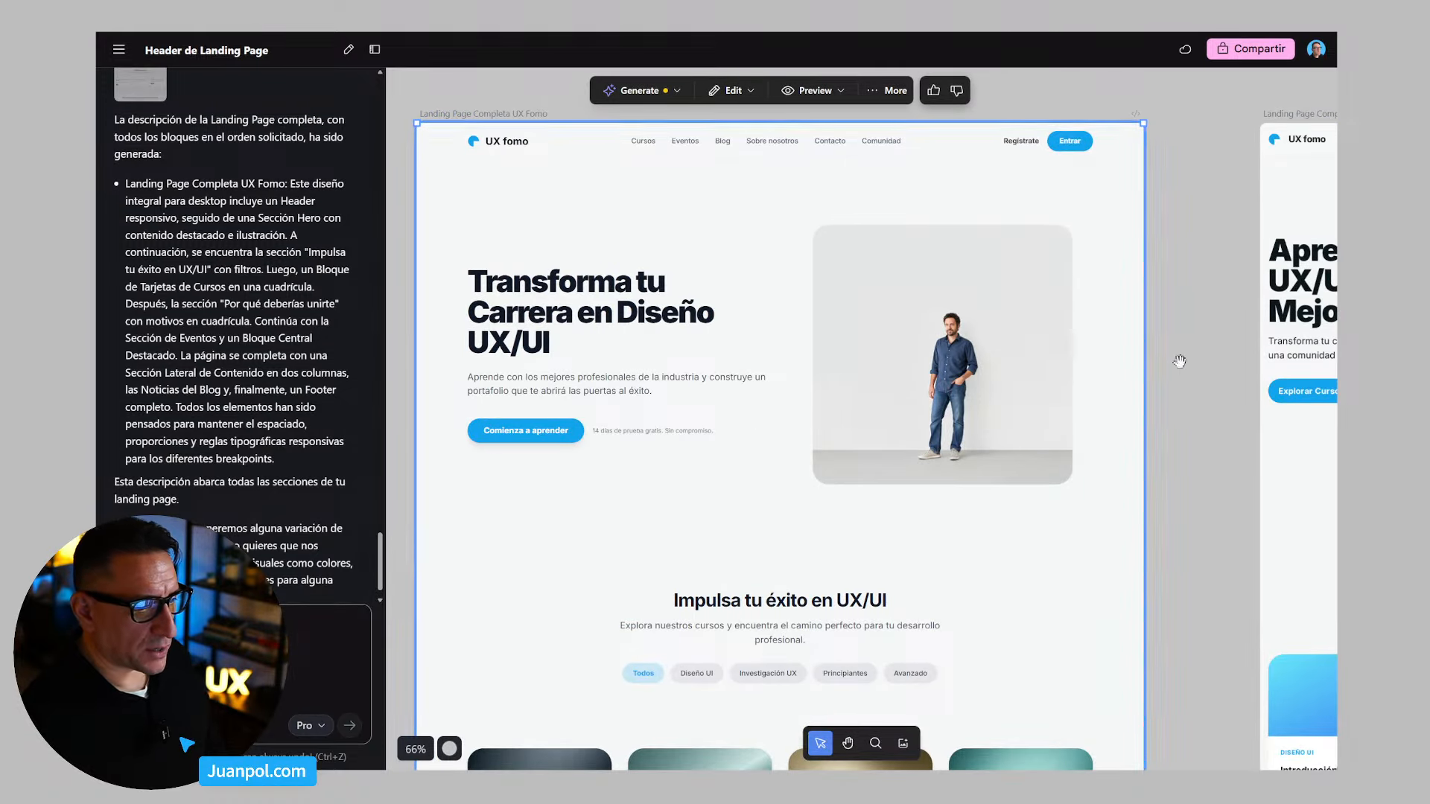
pyautogui.moveTo(1175, 360); pyautogui.dragTo(1070, 338)
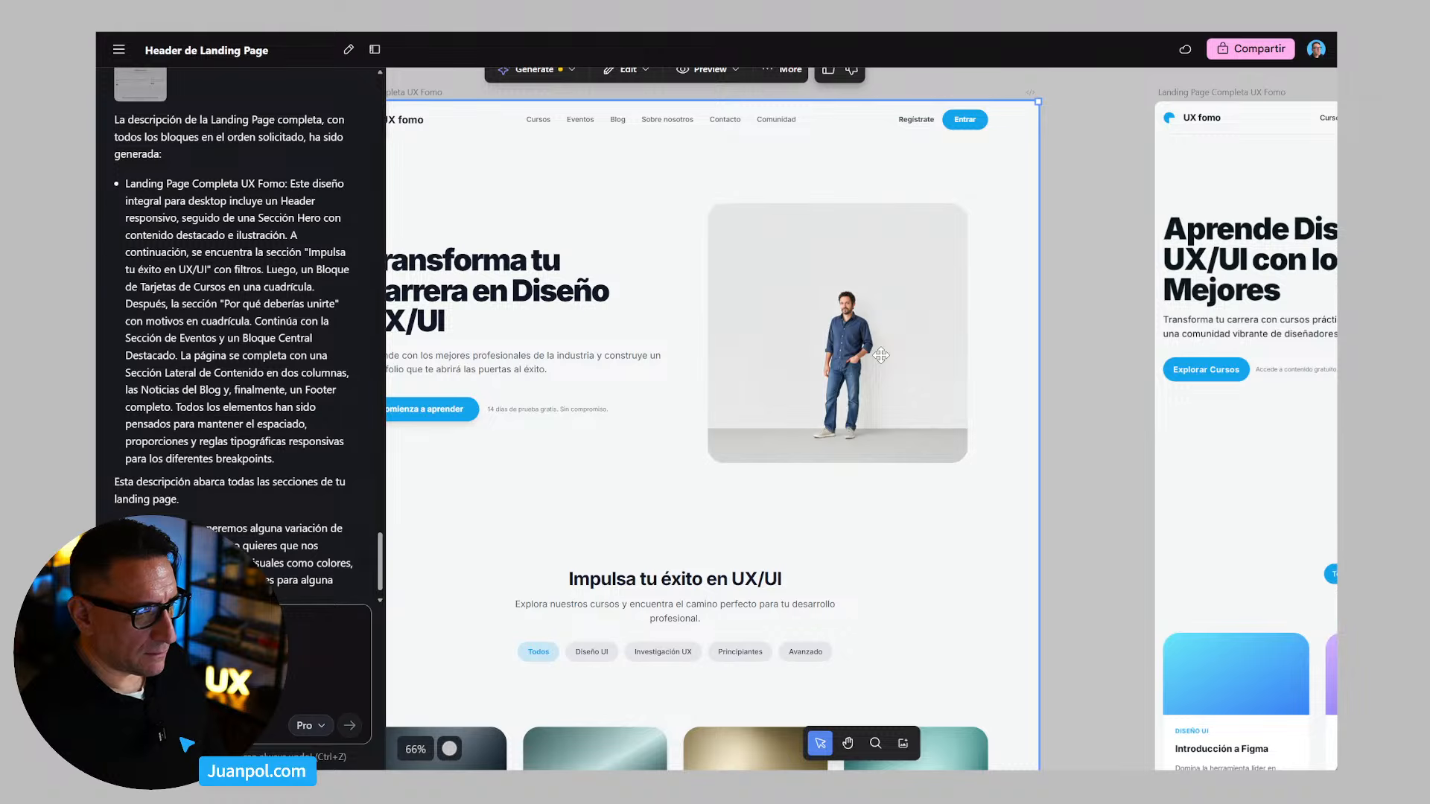
pyautogui.scroll(-1, 880, 355)
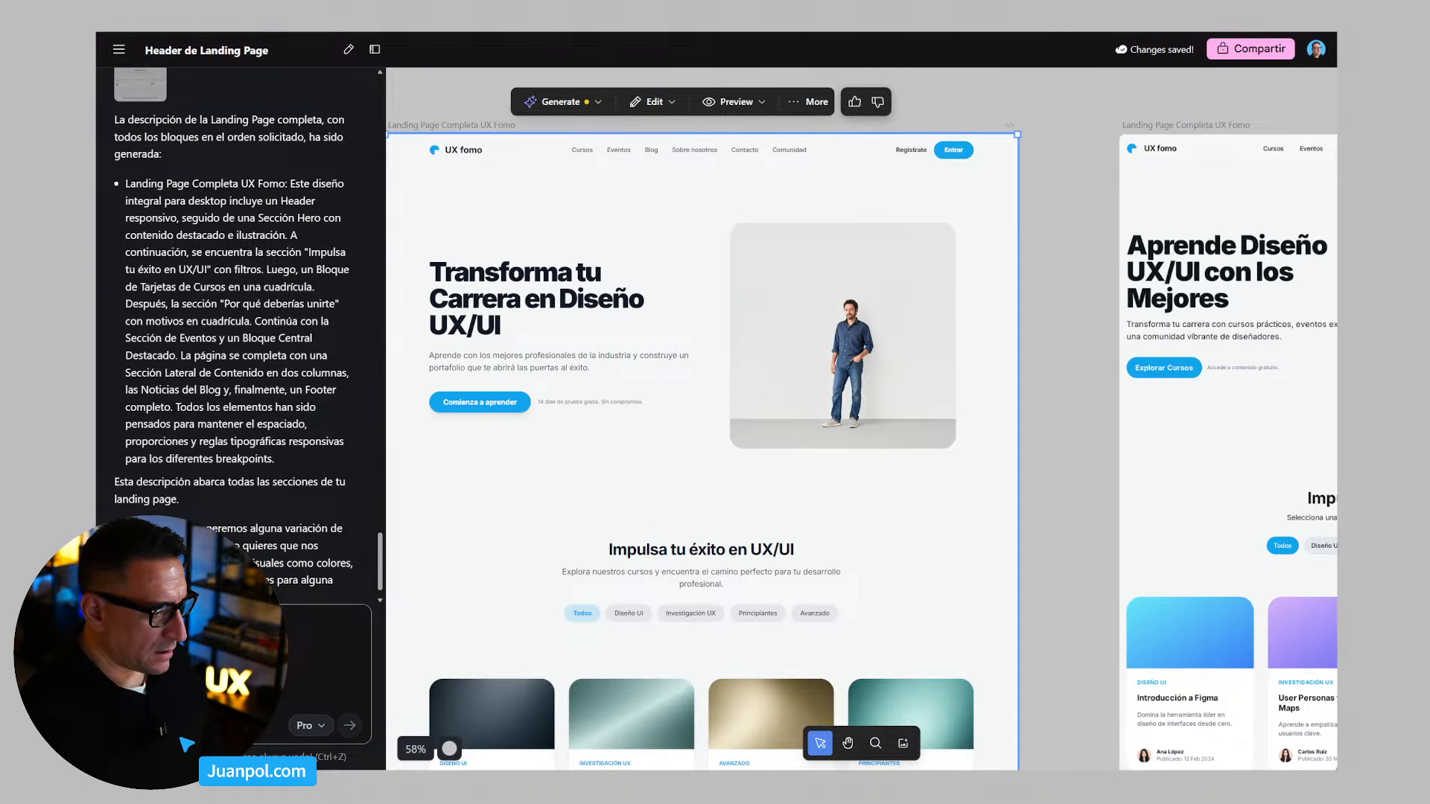
pyautogui.write('a')
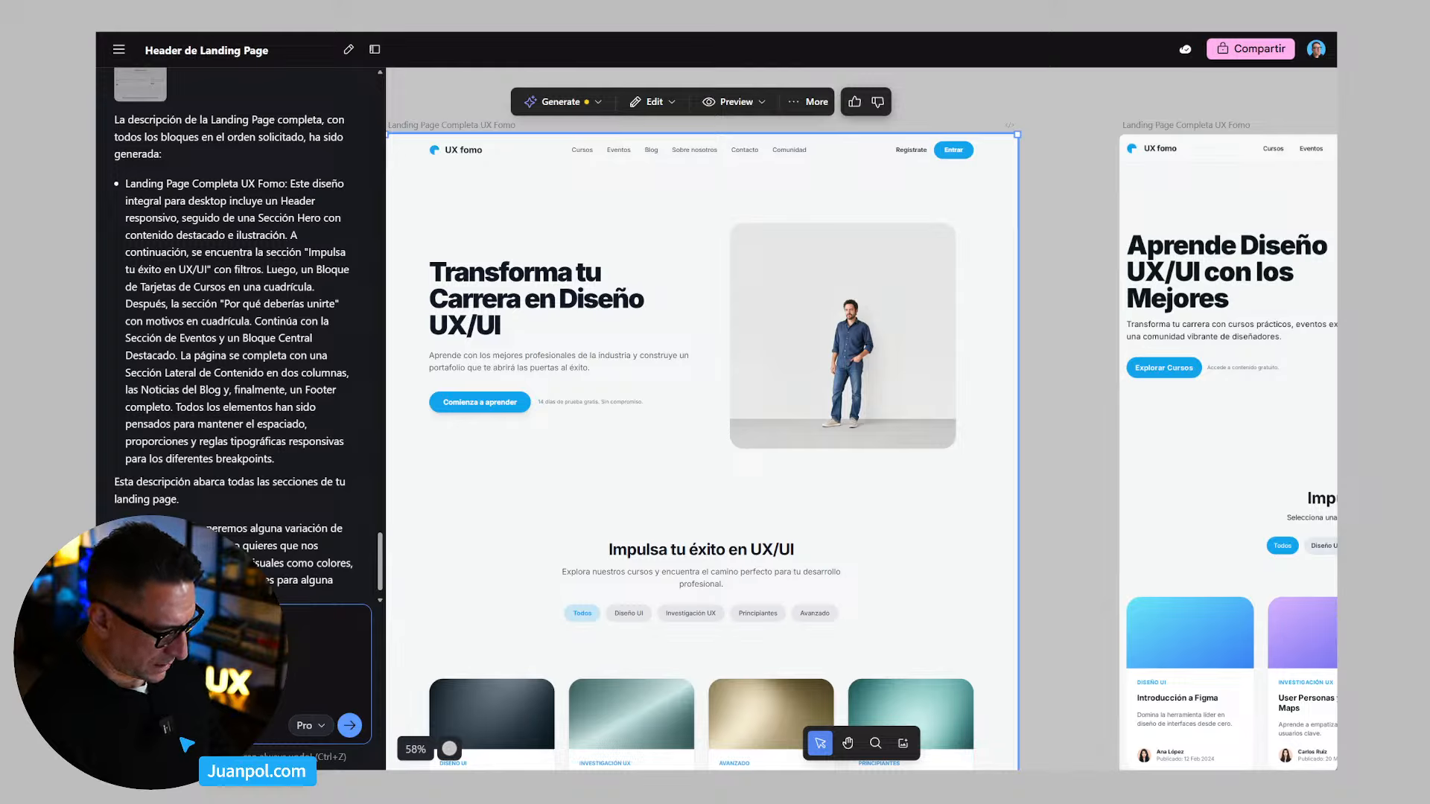
pyautogui.write('adjunto')
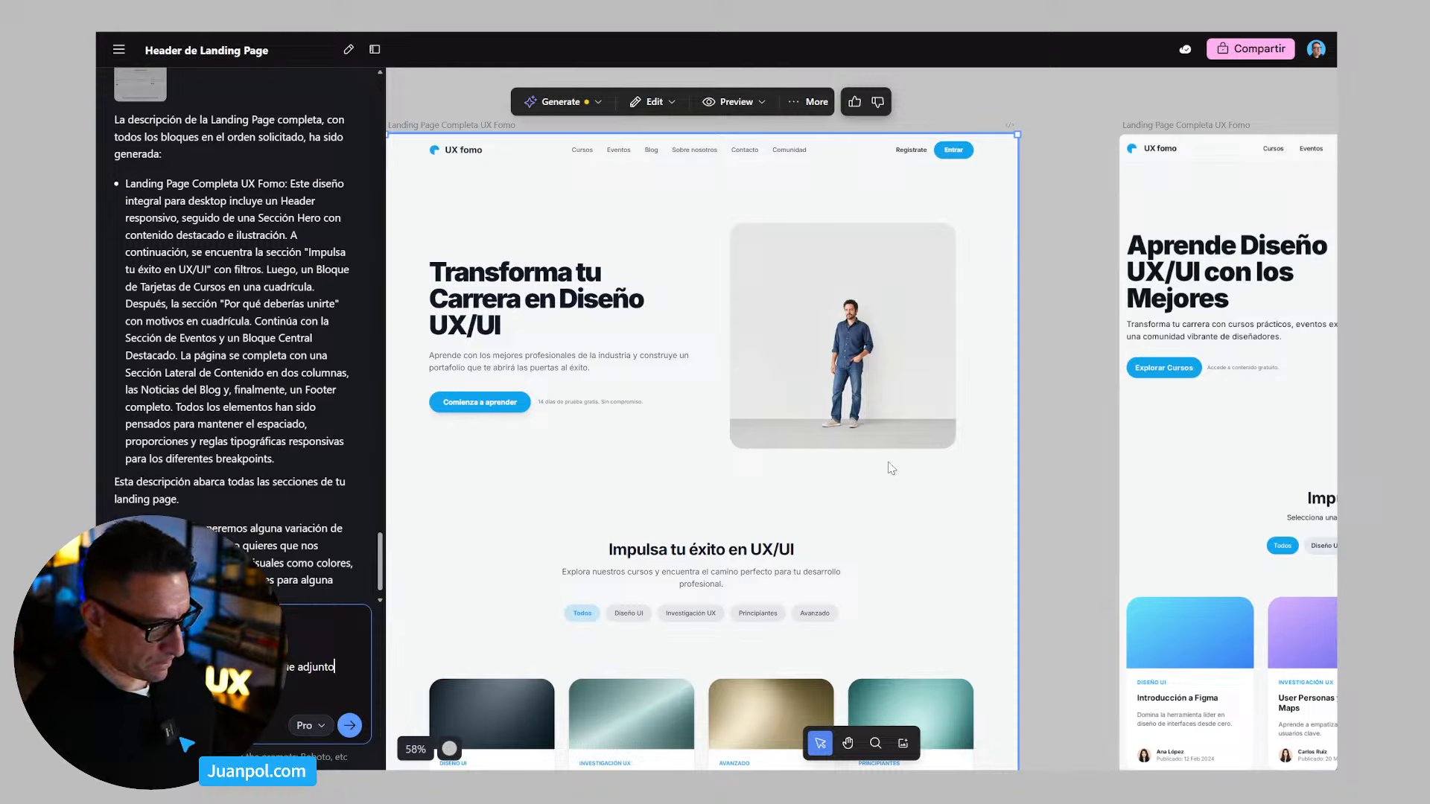
pyautogui.click(350, 724)
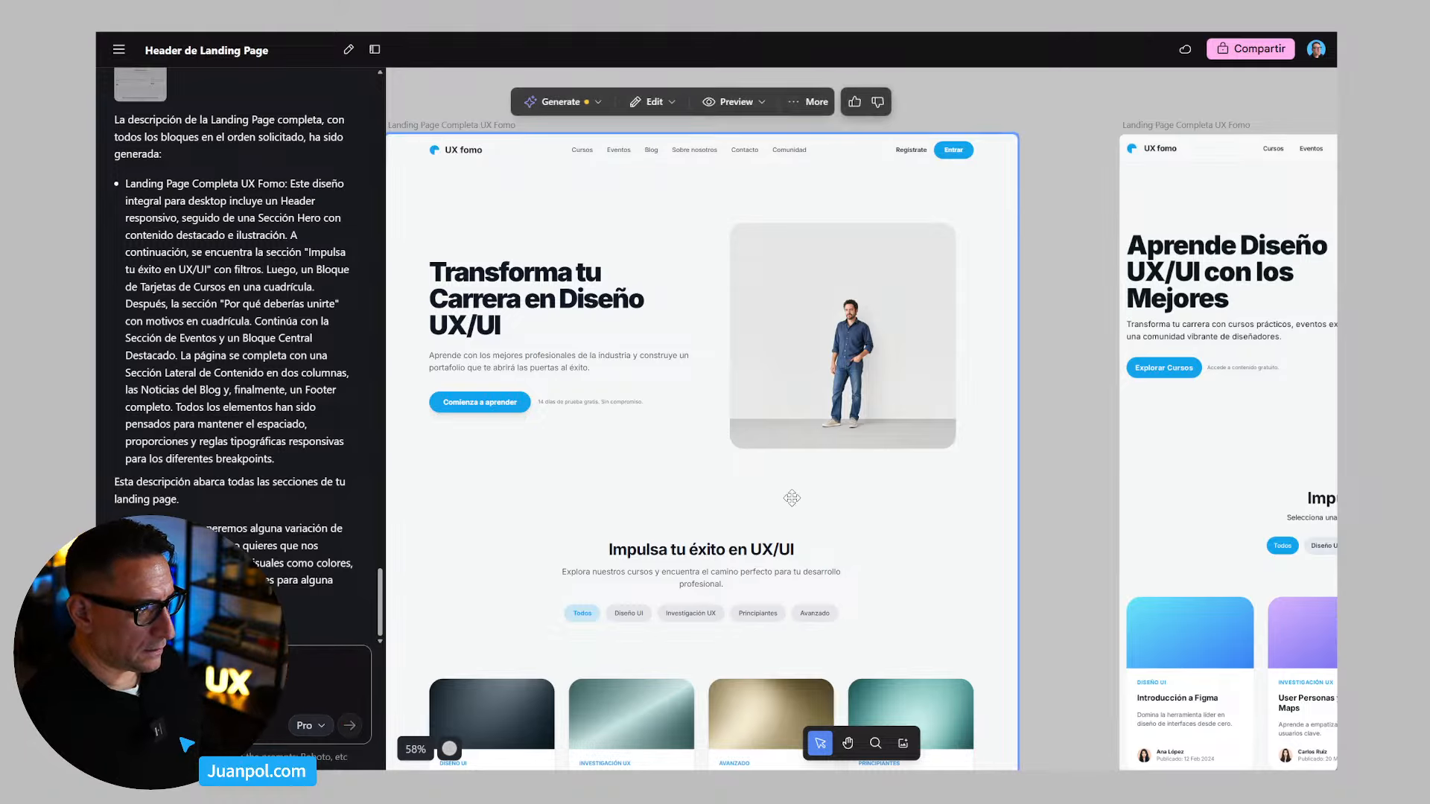
pyautogui.scroll(-3, 1050, 455)
pyautogui.press('h')
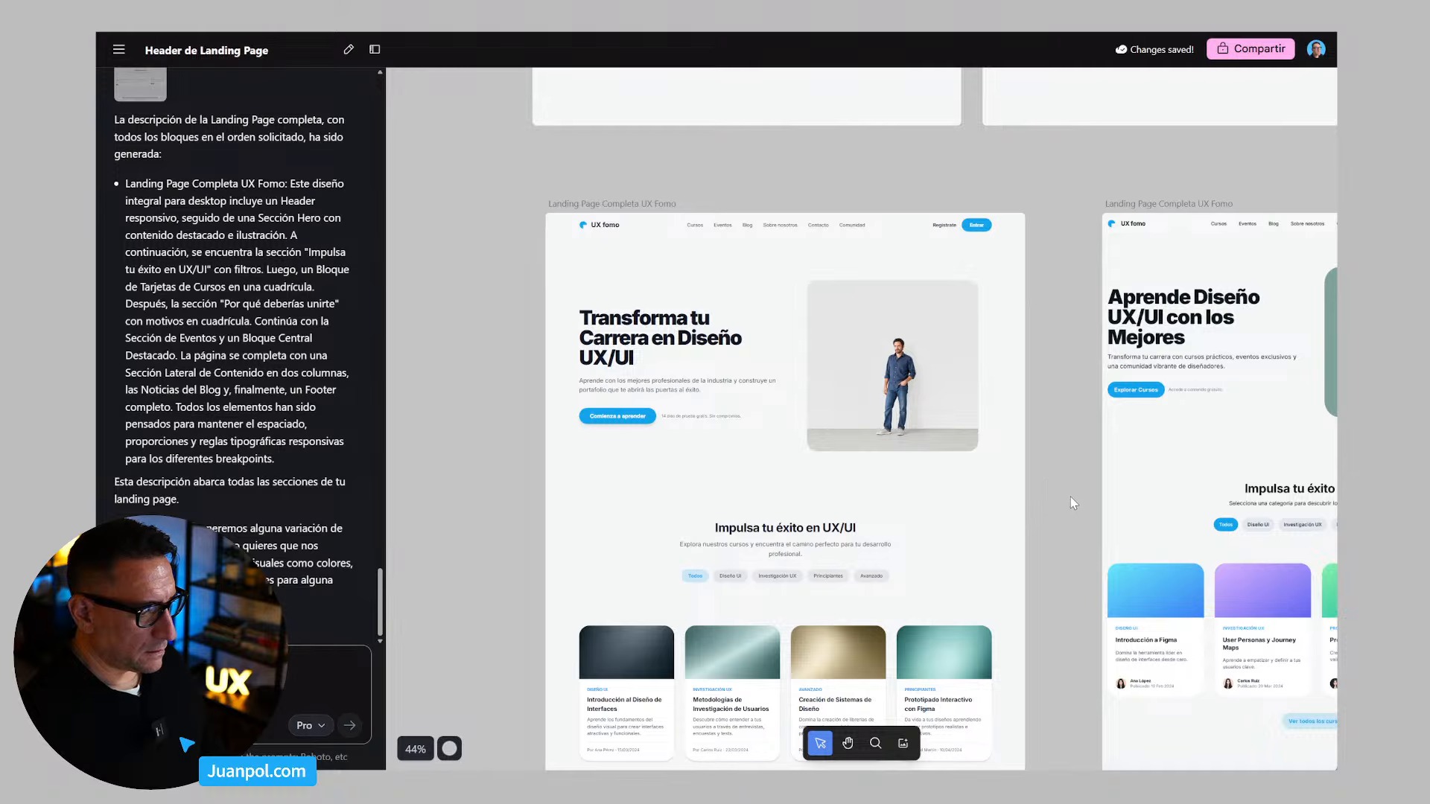
pyautogui.scroll(-4, 980, 447)
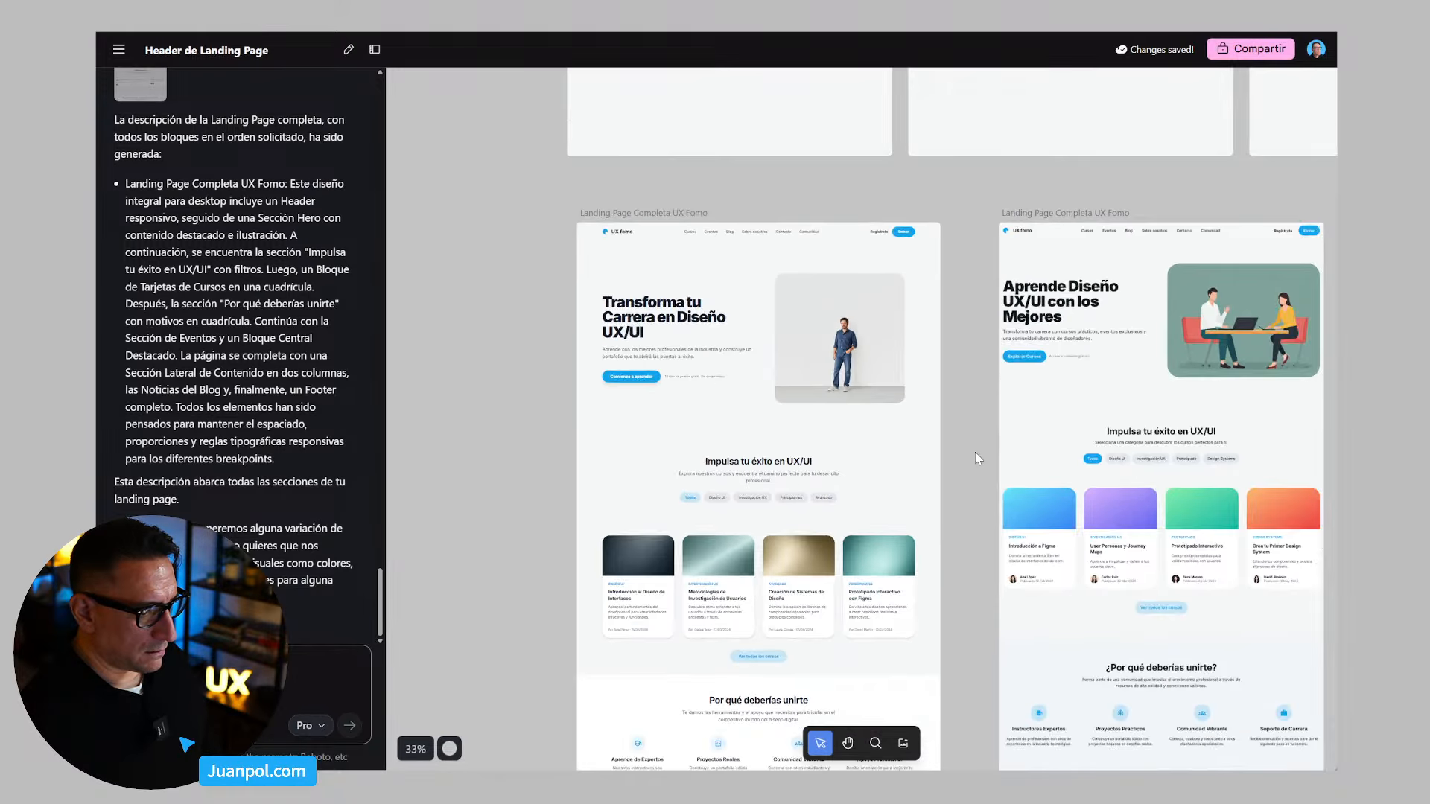
pyautogui.moveTo(901, 427); pyautogui.dragTo(868, 403)
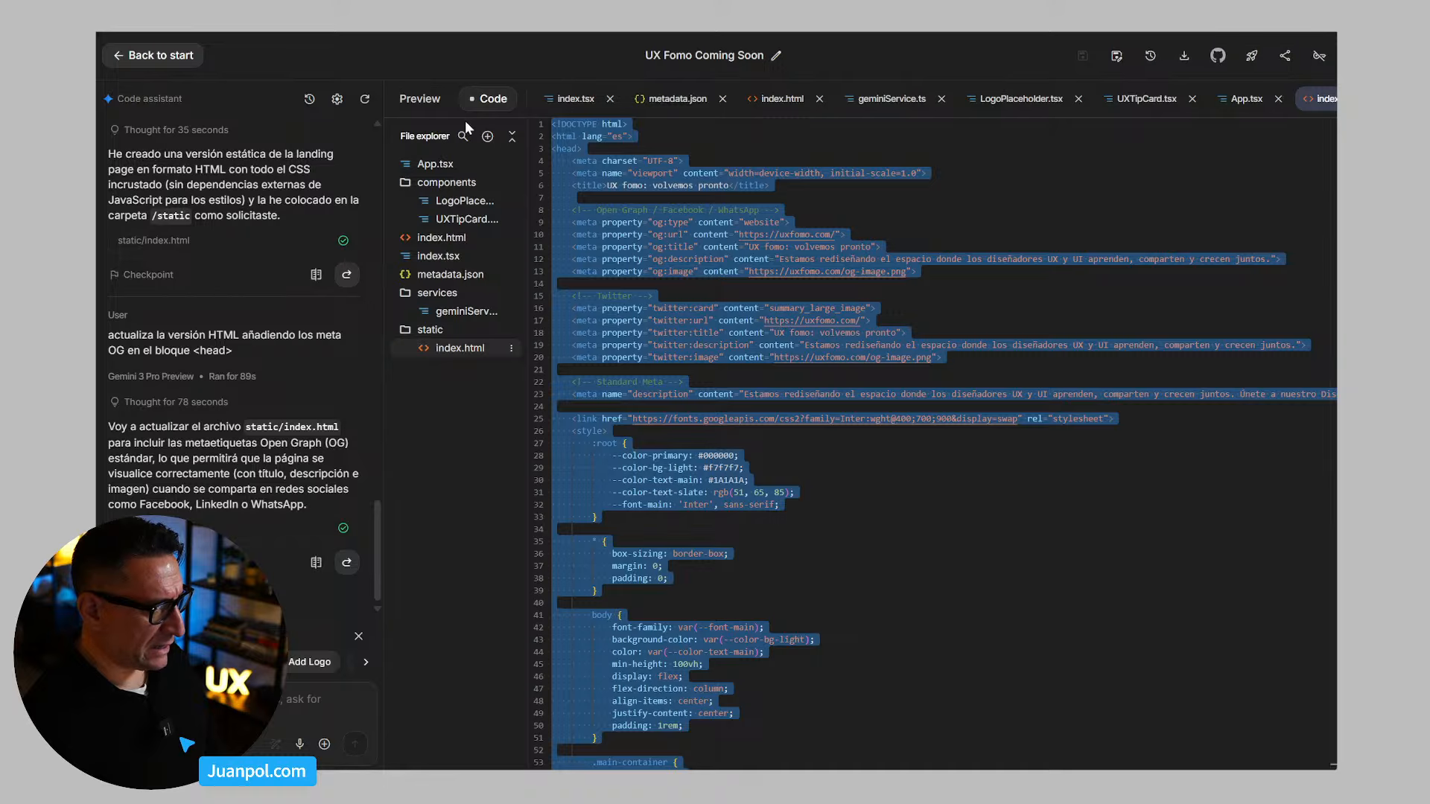
# Step: Switch to Google AI Studio and examine the UX Fomo Landing Page preview in full screen, from the hero to the course cards
pyautogui.click(431, 105)
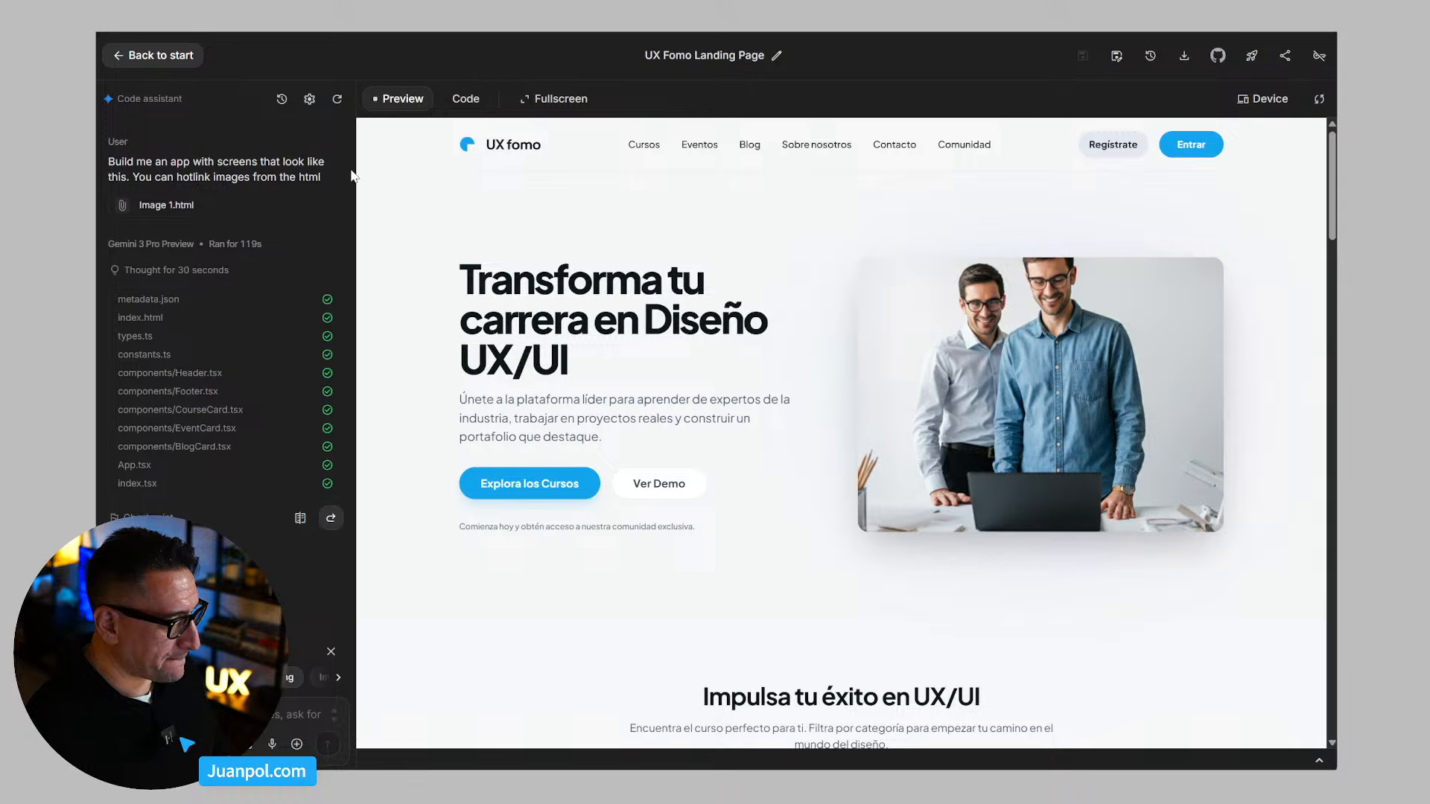
pyautogui.click(543, 99)
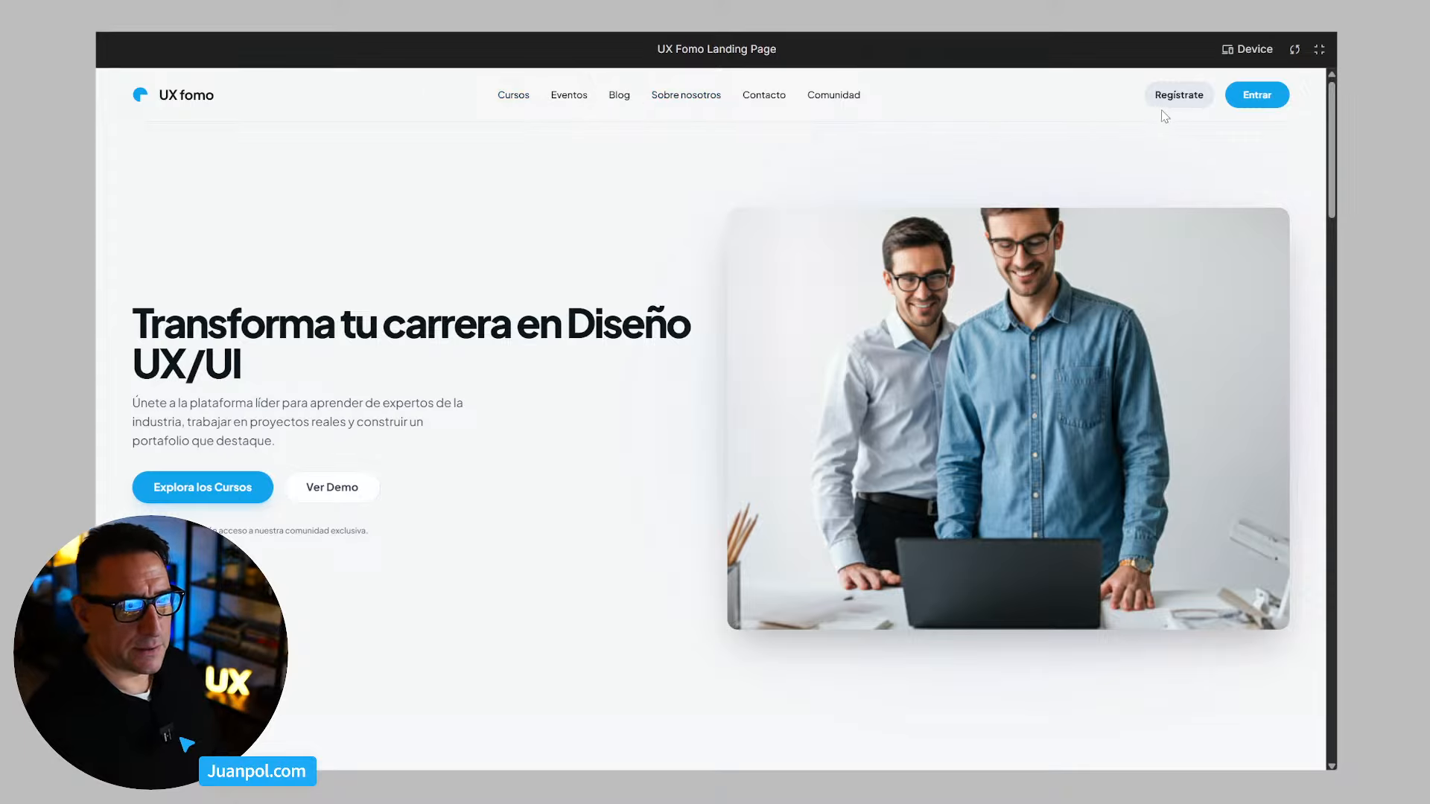
pyautogui.scroll(-1, 277, 446)
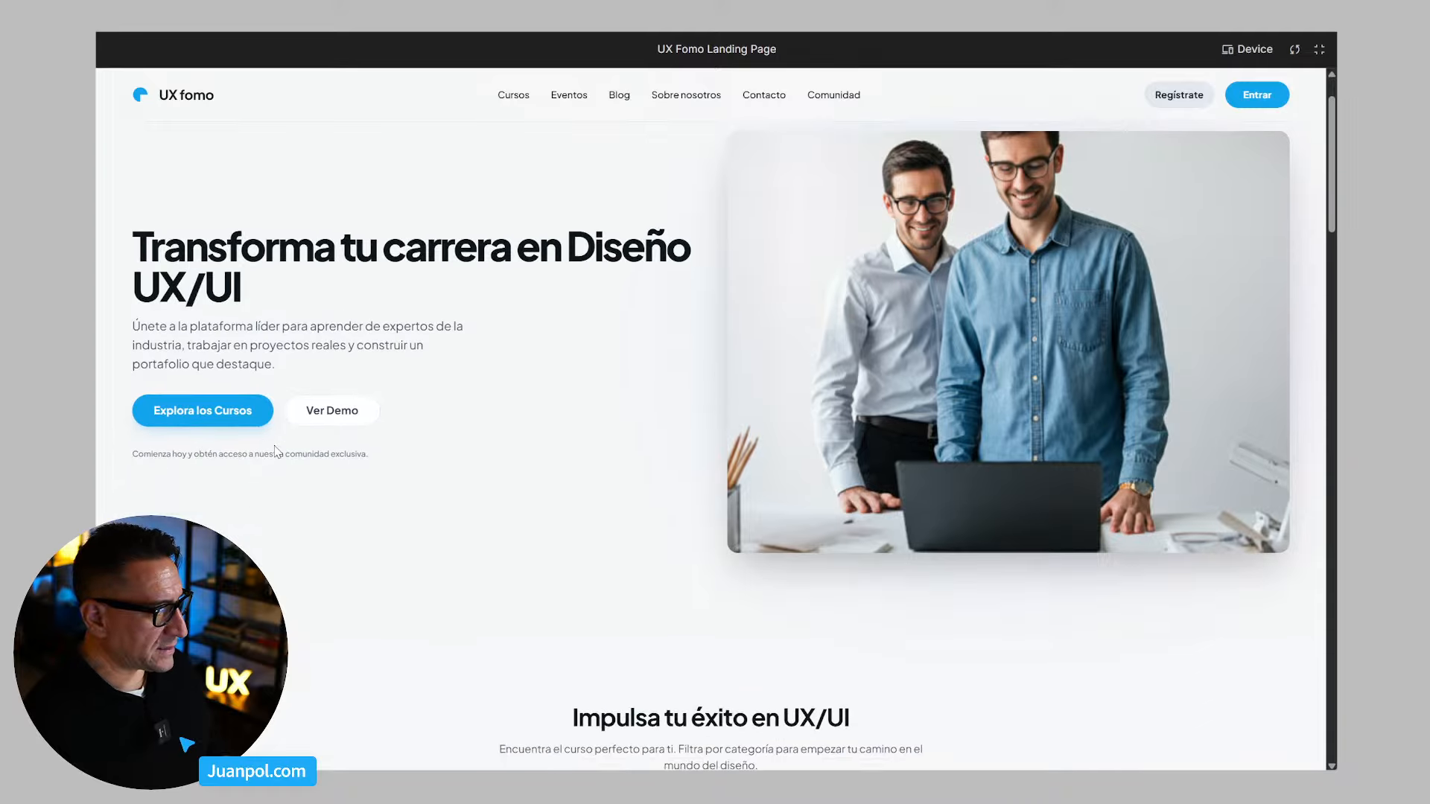
pyautogui.scroll(-6, 604, 368)
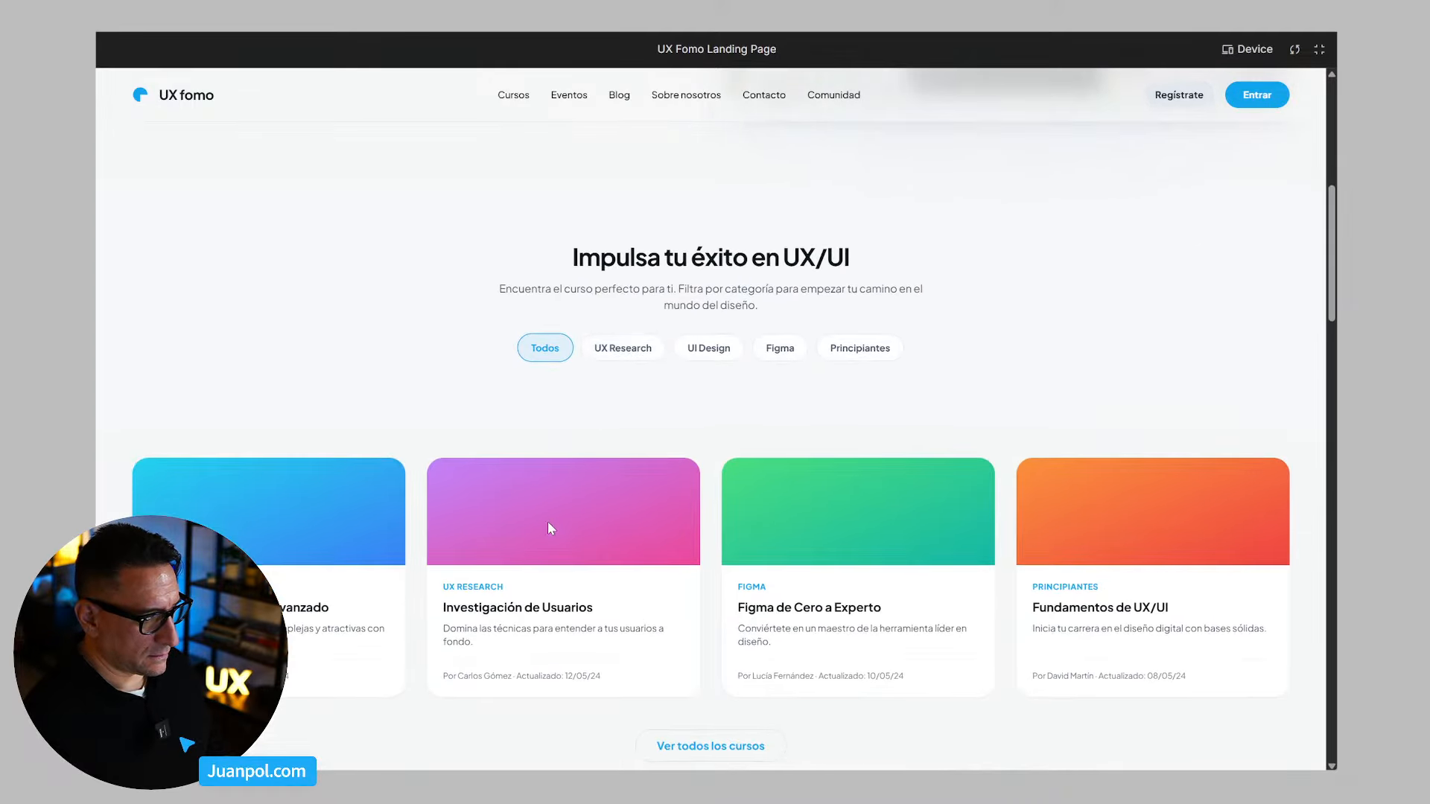
pyautogui.scroll(-2, 768, 528)
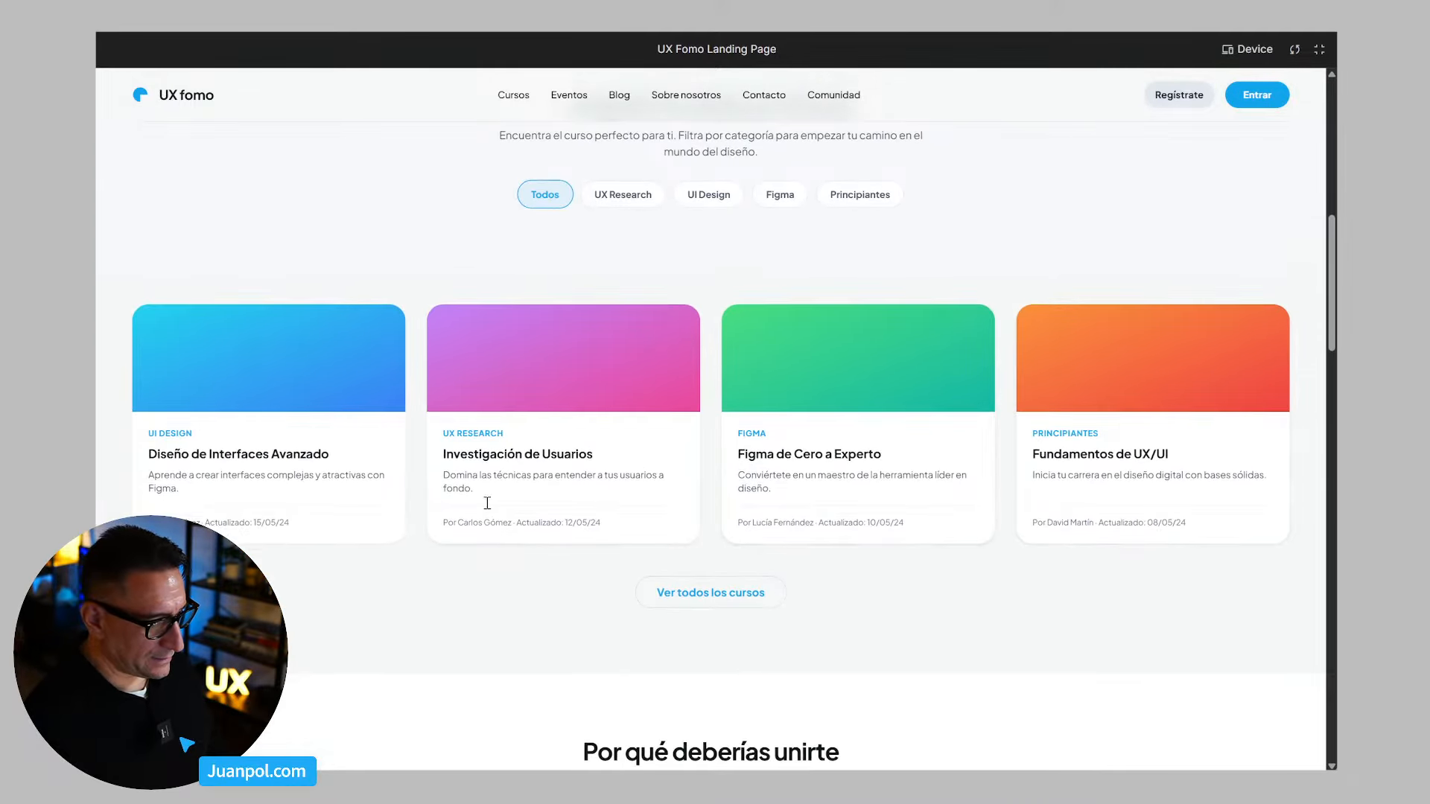
# Step: Test the course category filters UX Research, UI Design, Figma and Principiantes, and finish with Todos
pyautogui.click(707, 195)
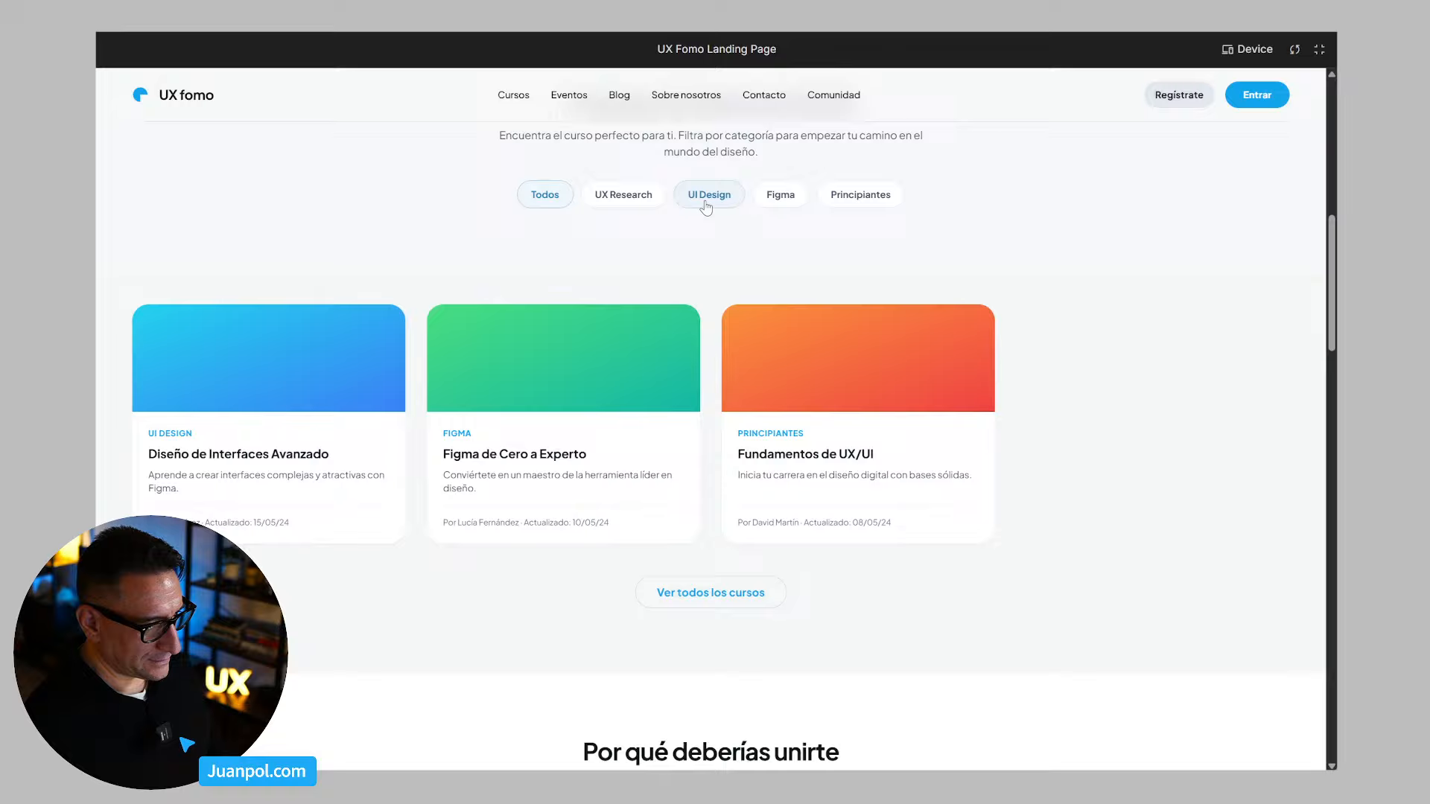
pyautogui.click(607, 197)
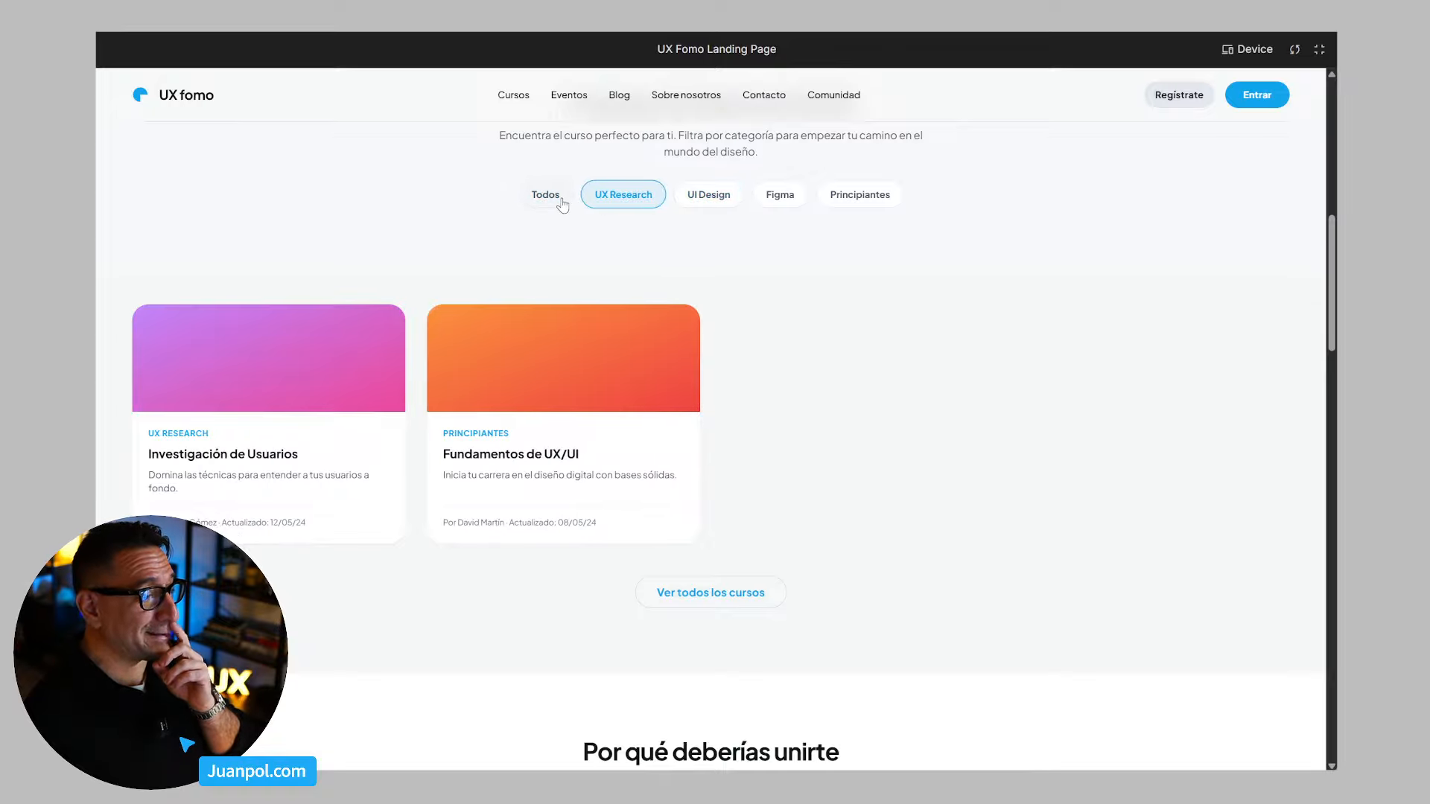
pyautogui.click(559, 199)
pyautogui.click(709, 197)
pyautogui.click(780, 196)
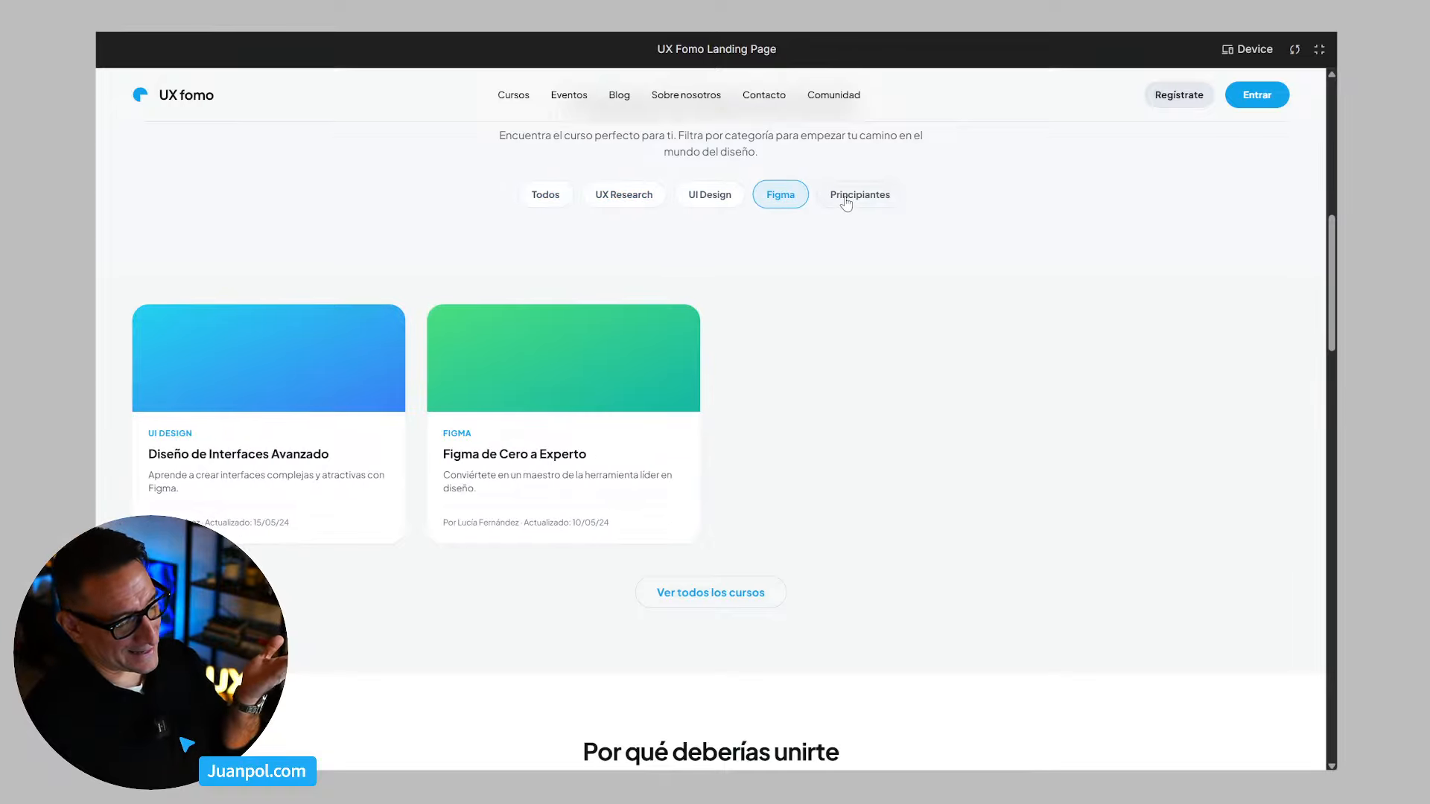
pyautogui.click(847, 201)
pyautogui.click(700, 198)
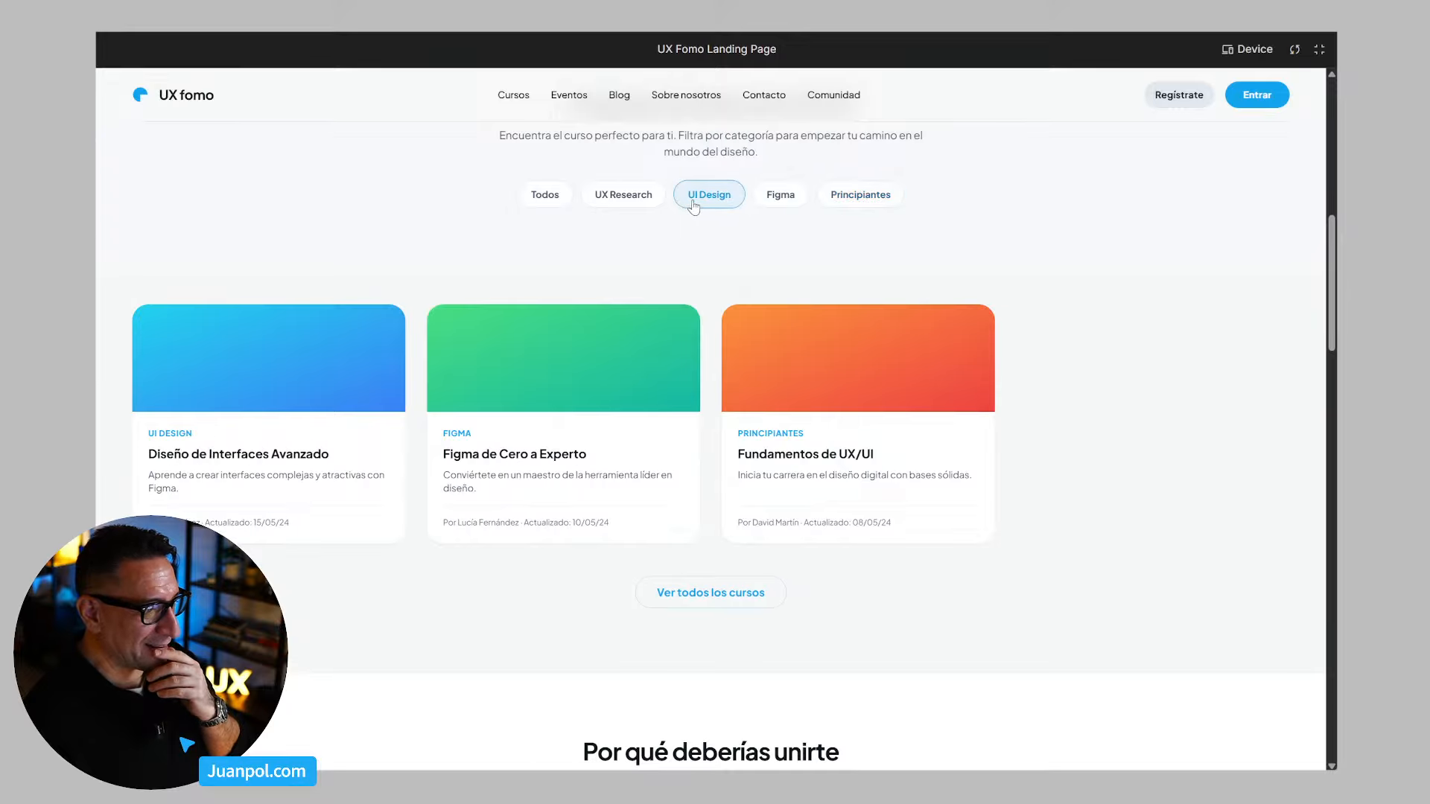
pyautogui.click(646, 201)
pyautogui.click(549, 198)
pyautogui.click(622, 197)
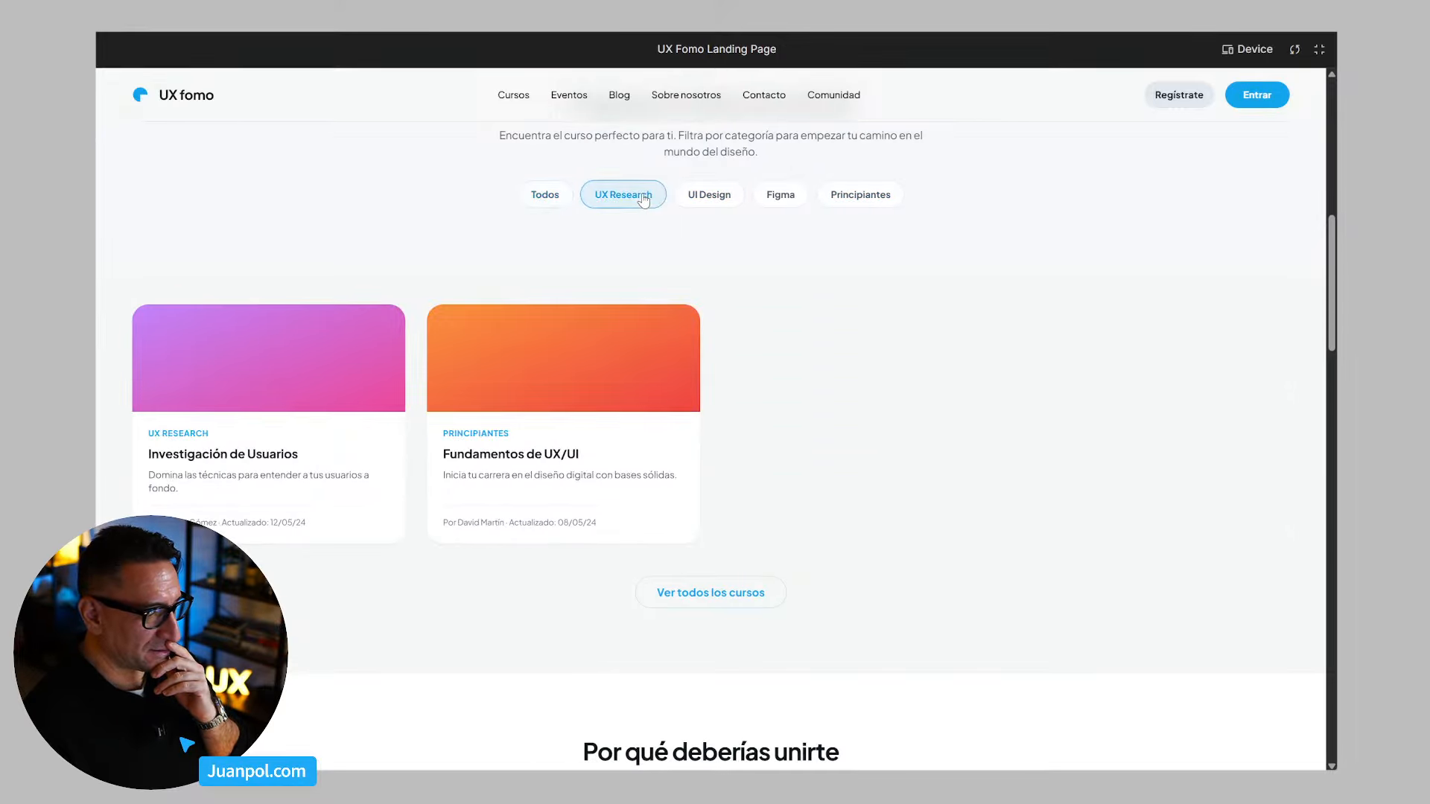
pyautogui.click(723, 200)
pyautogui.click(780, 196)
pyautogui.click(699, 199)
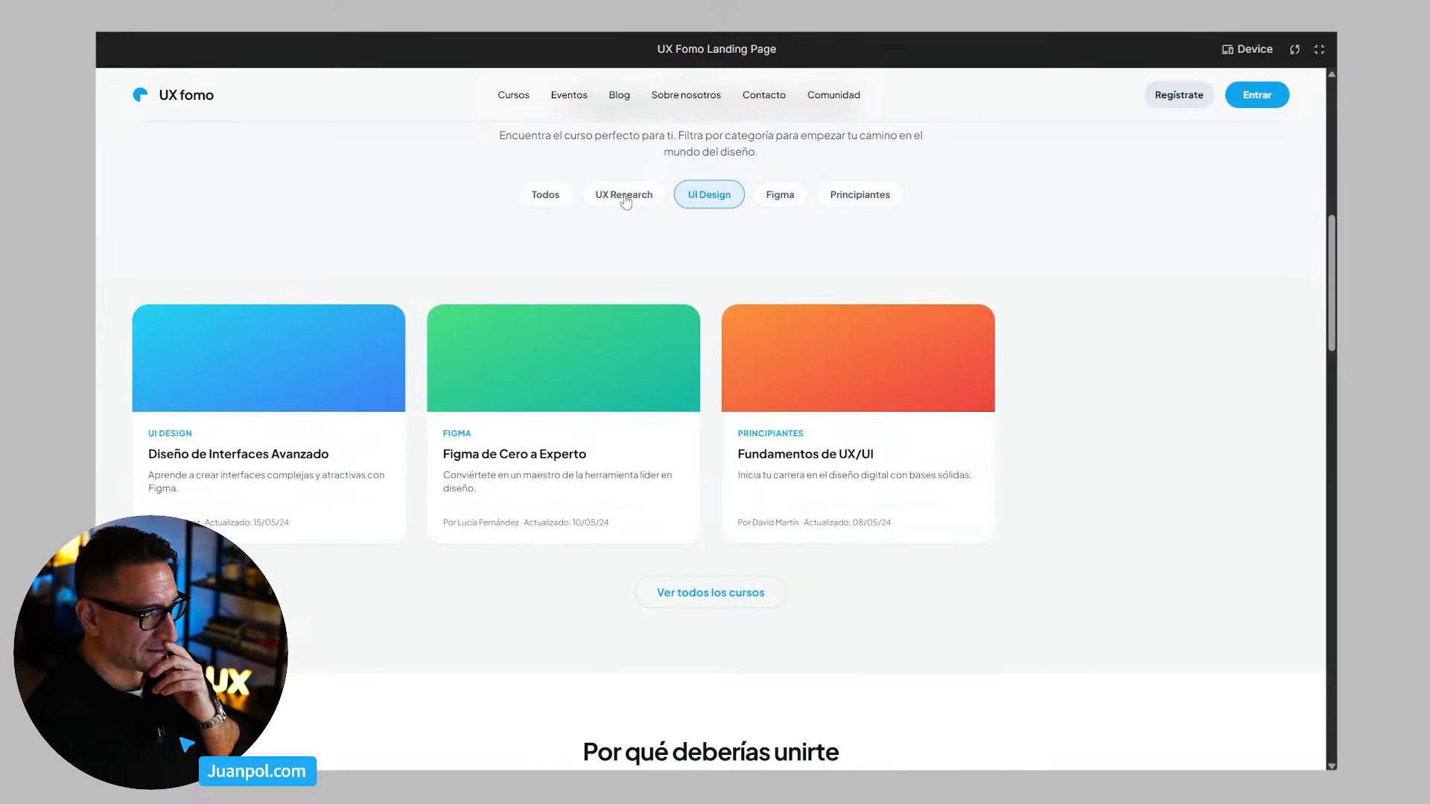
pyautogui.click(606, 201)
pyautogui.click(555, 196)
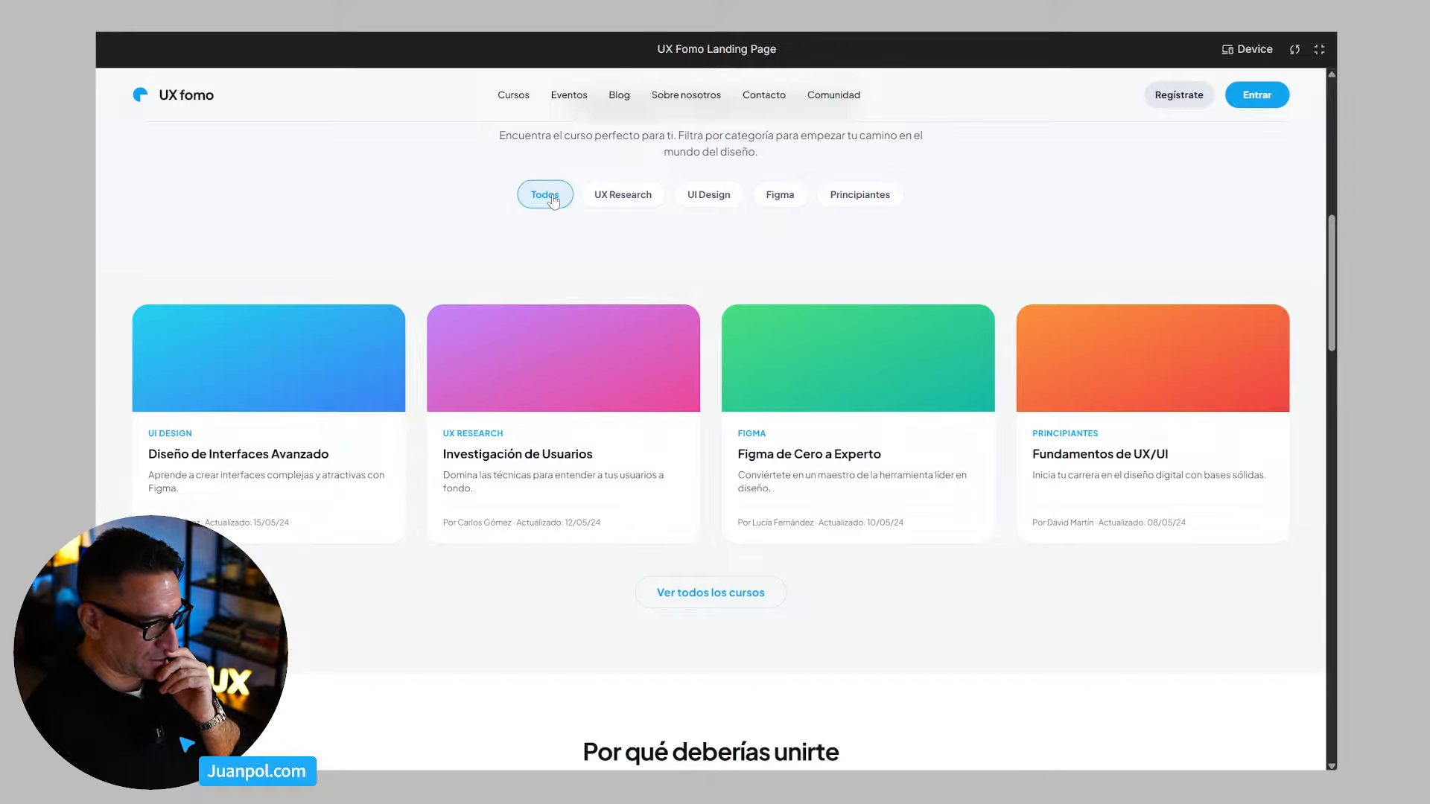
# Step: Examine the "Por qué deberías unirte" and "Próximos Eventos" sections of the built landing page
pyautogui.scroll(-1, 624, 279)
pyautogui.scroll(-5, 624, 280)
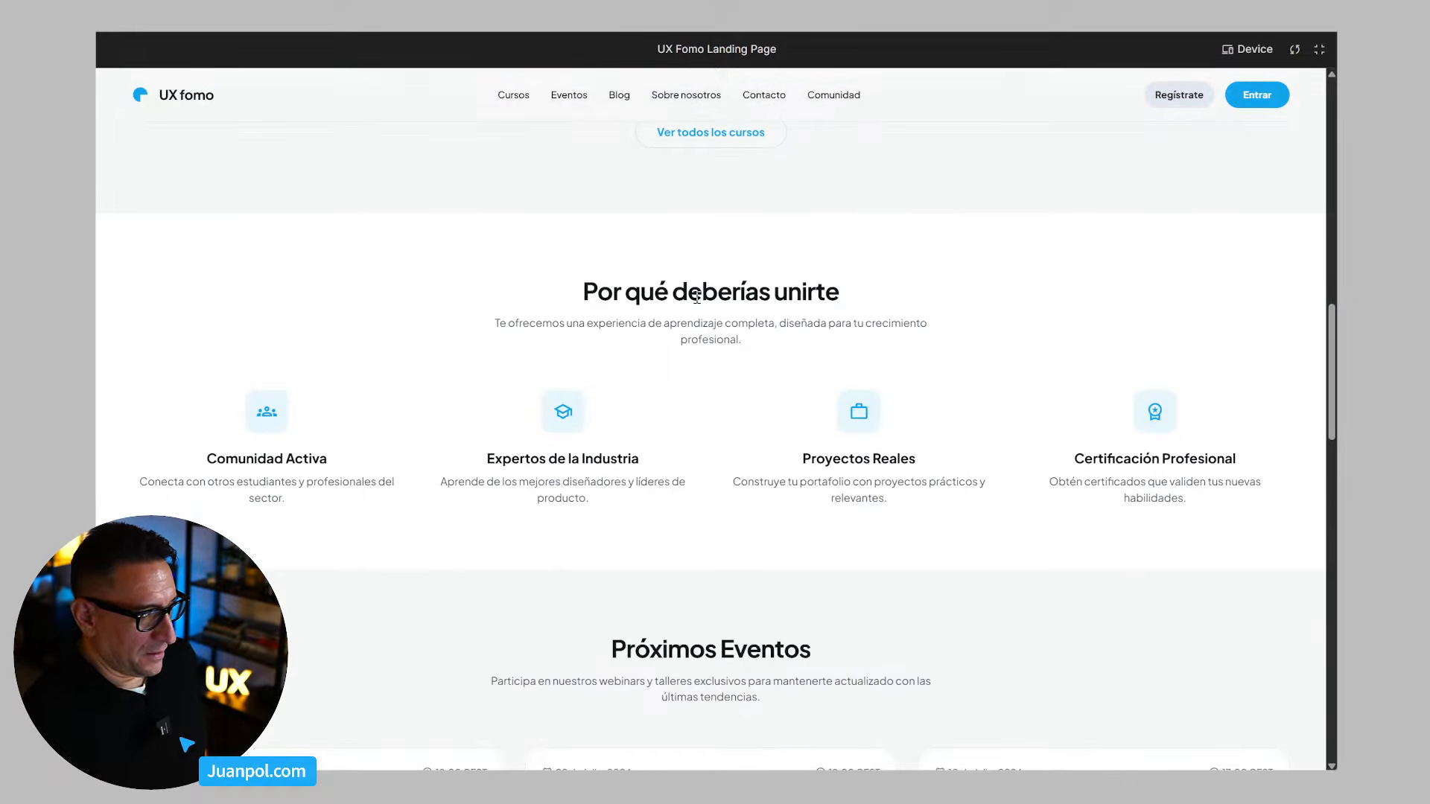
pyautogui.scroll(-4, 819, 256)
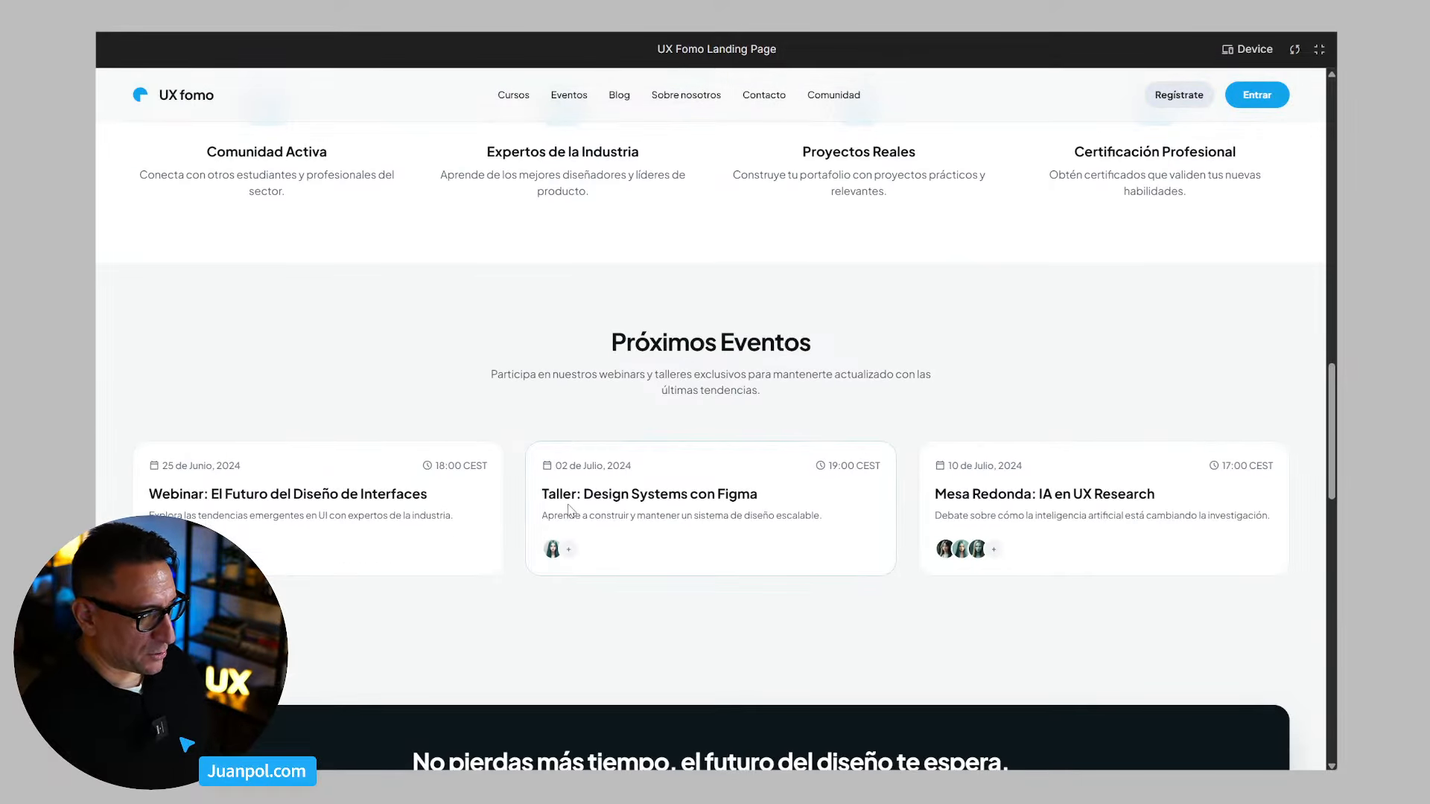
# Step: Examine the built landing page from the event cards through the registration banner, benefits list and blog cards to the footer
pyautogui.moveTo(570, 514); pyautogui.dragTo(631, 546)
pyautogui.click(631, 546)
pyautogui.scroll(-5, 709, 478)
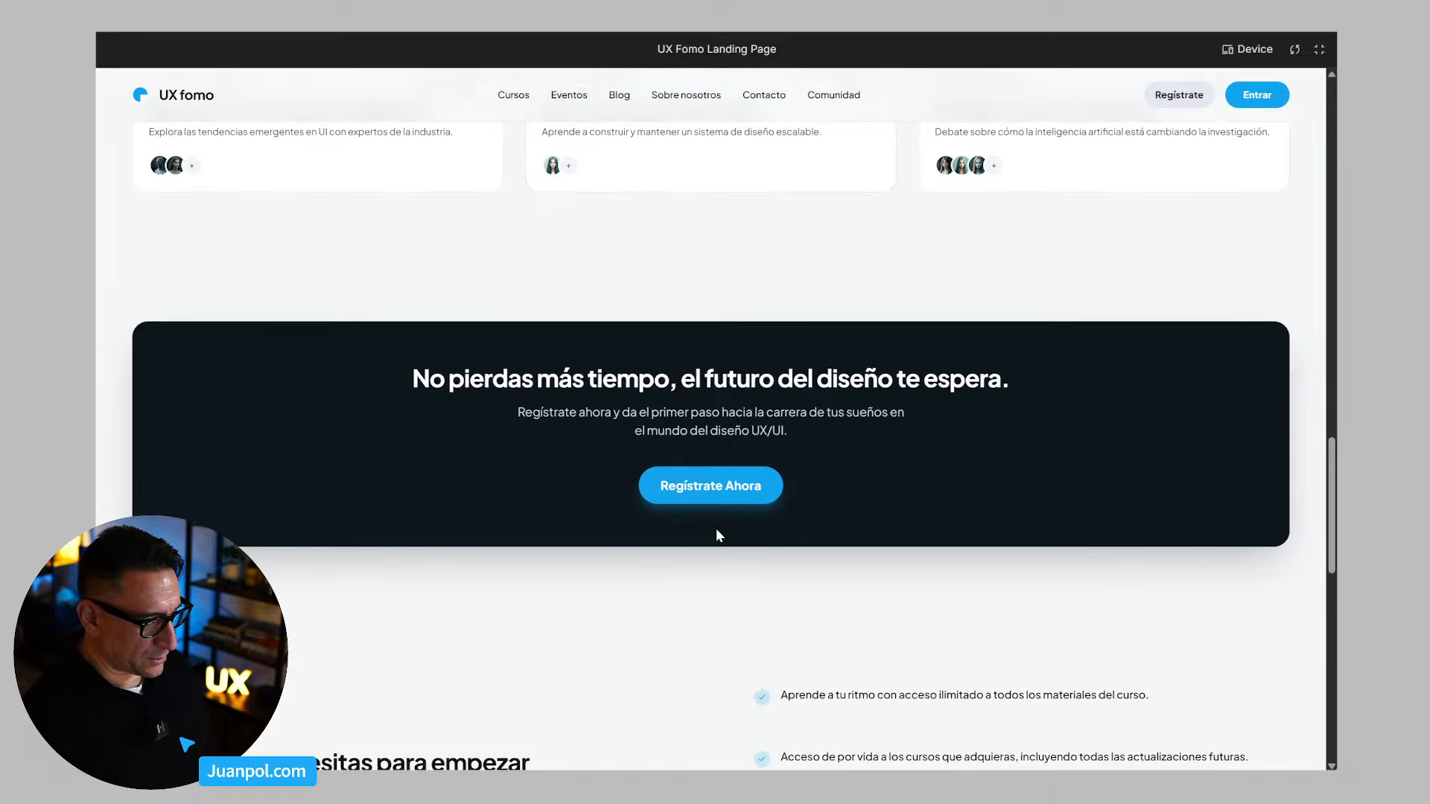
pyautogui.scroll(-5, 512, 377)
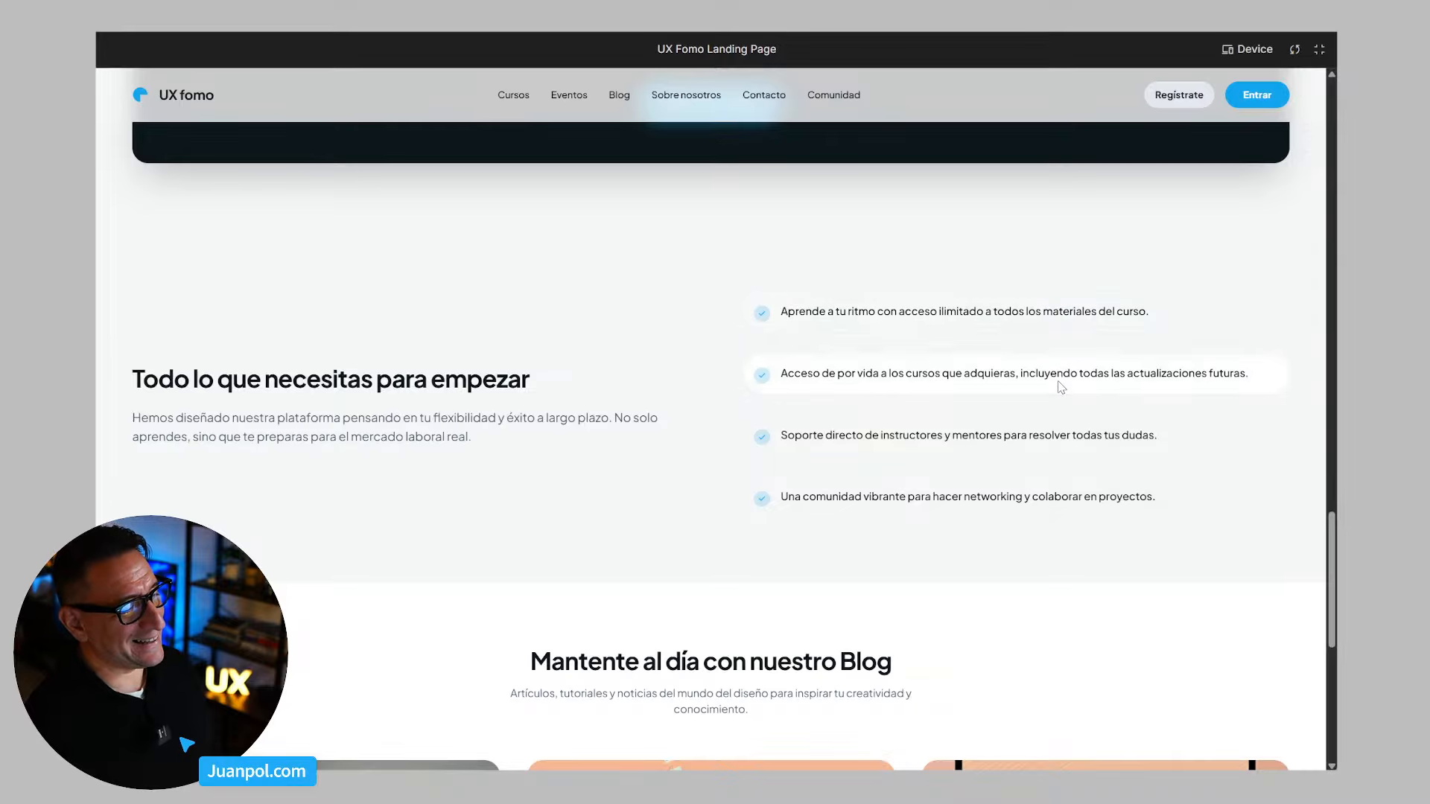
pyautogui.scroll(-5, 904, 569)
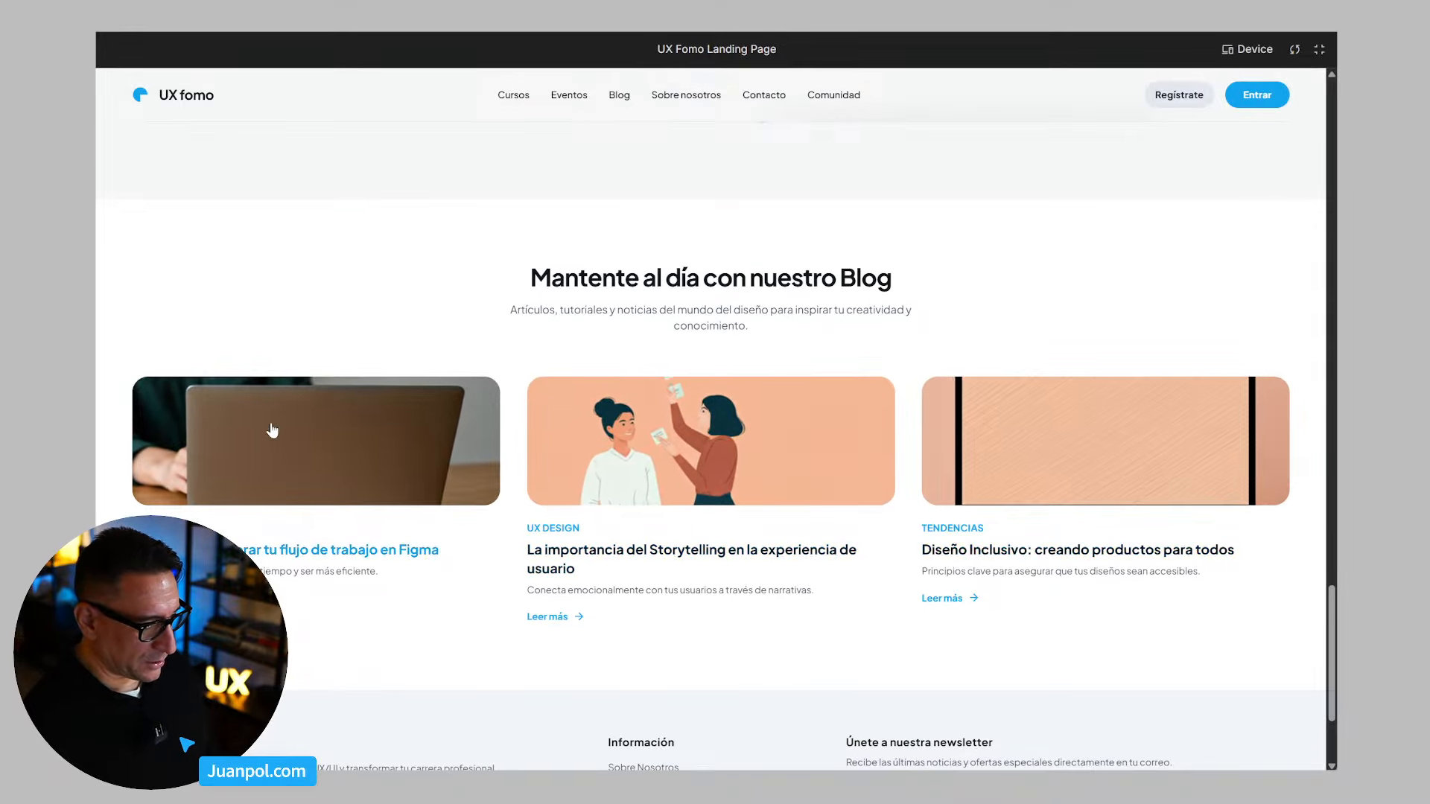
pyautogui.scroll(6, 278, 422)
pyautogui.scroll(20, 288, 415)
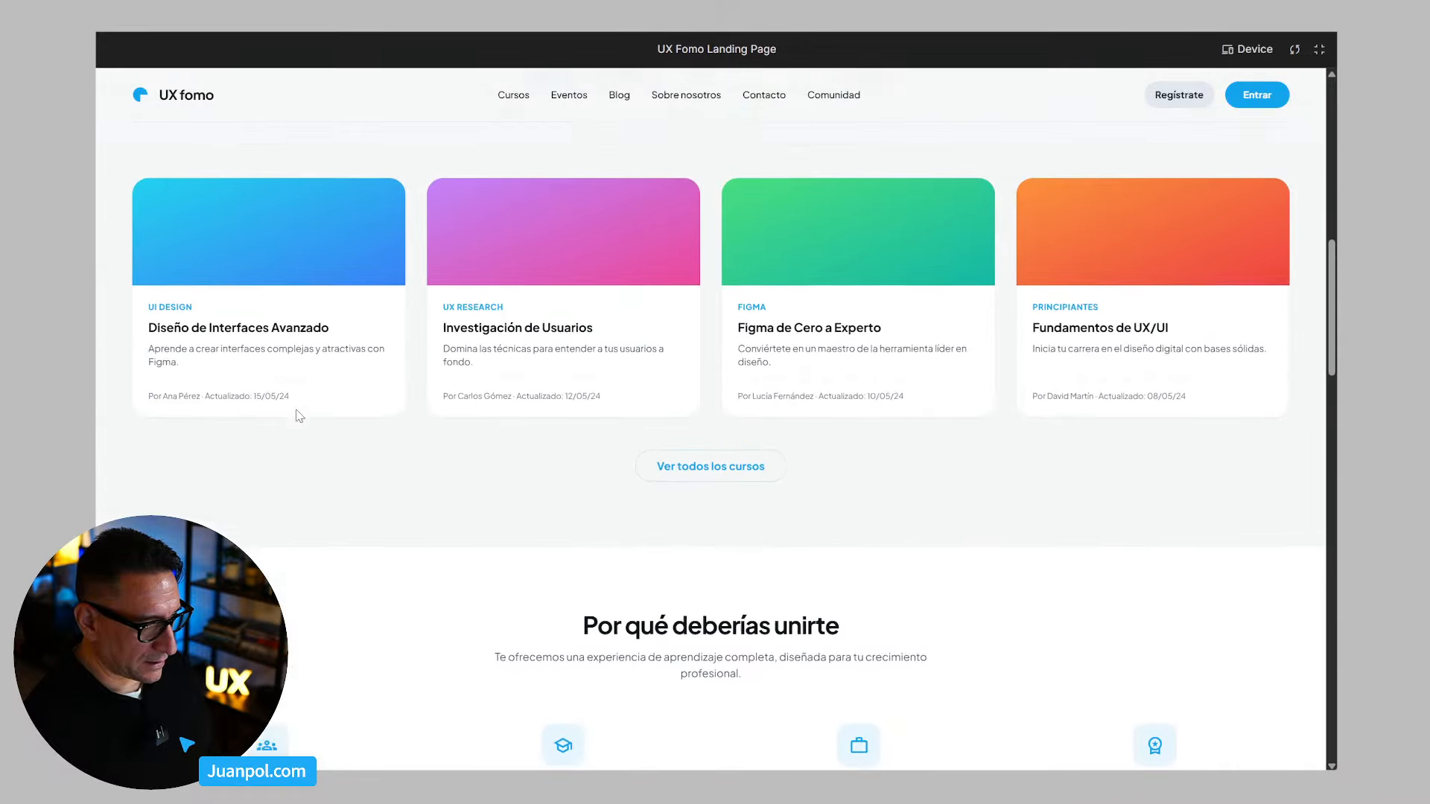
pyautogui.scroll(-20, 618, 462)
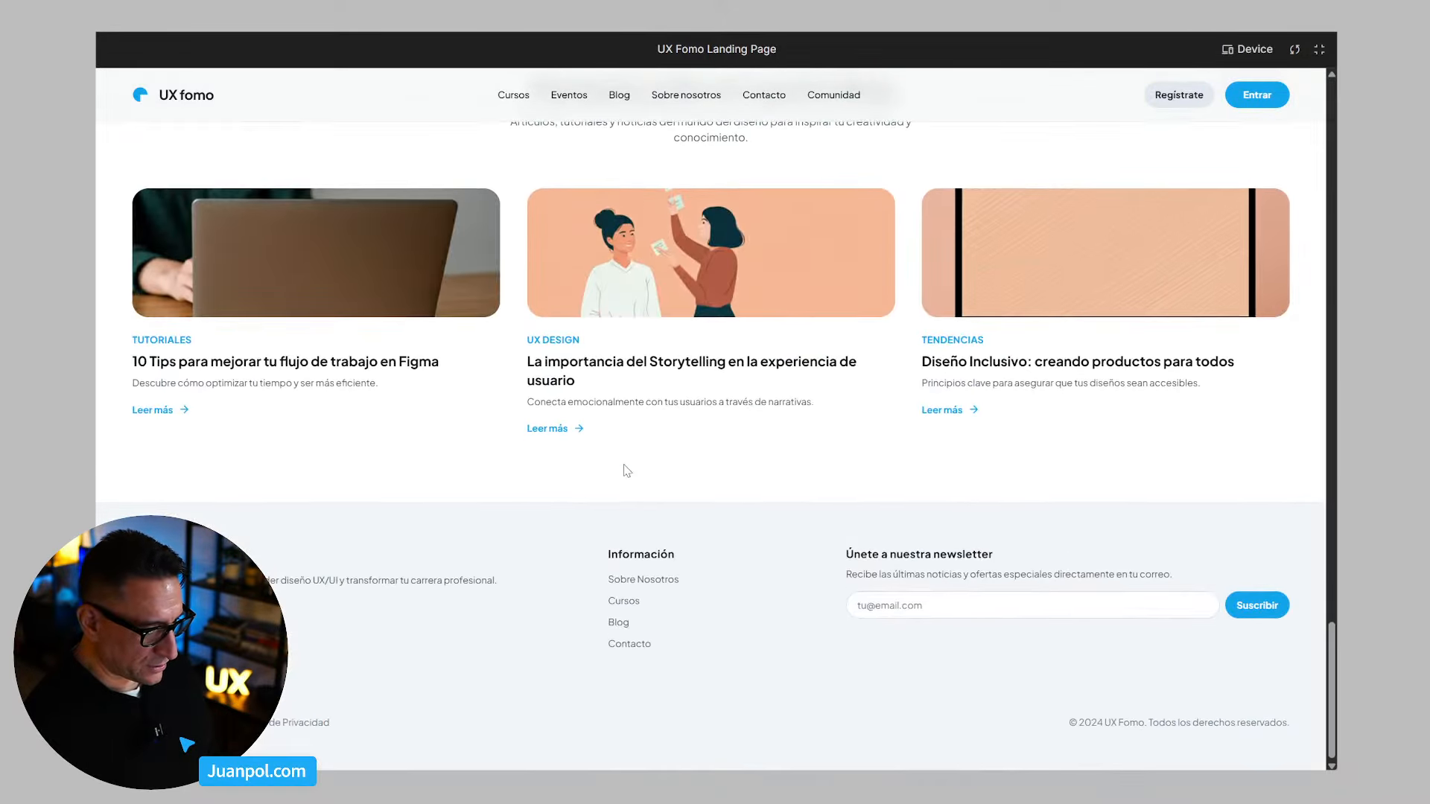
# Step: Test the footer by submitting "vfgdfg" in the newsletter field and following the Cursos link
pyautogui.click(943, 607)
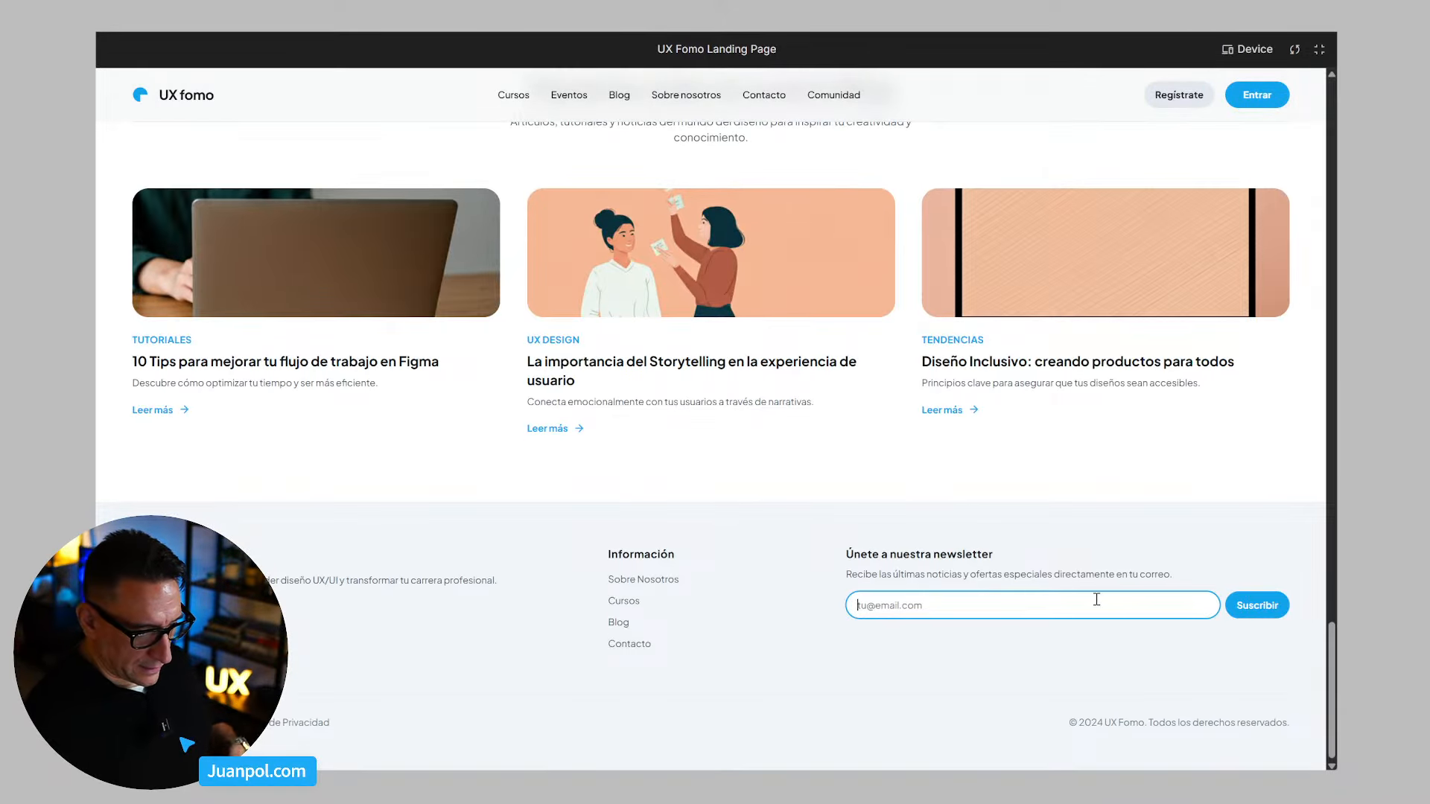
pyautogui.write('vfgdfg')
pyautogui.click(1236, 607)
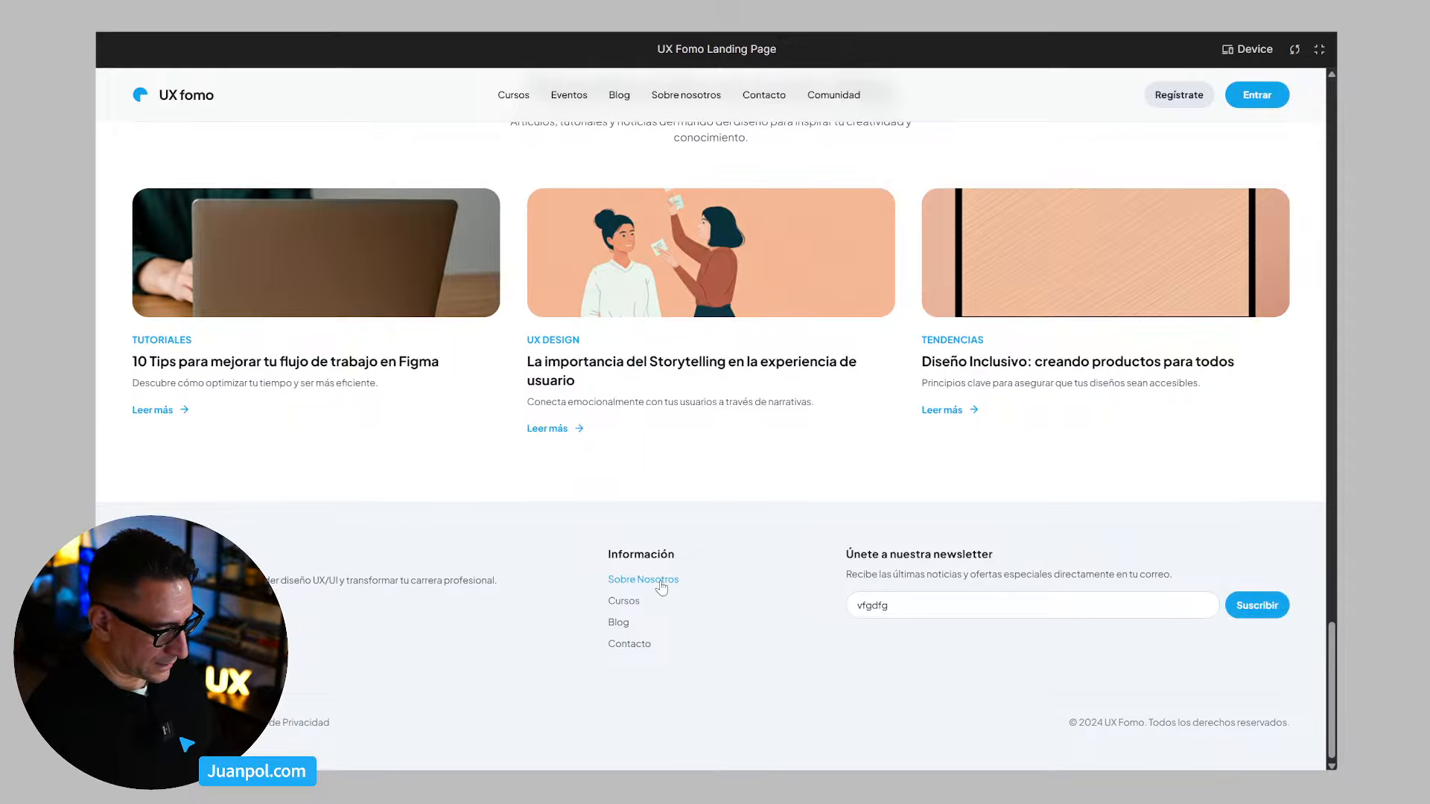
pyautogui.click(624, 600)
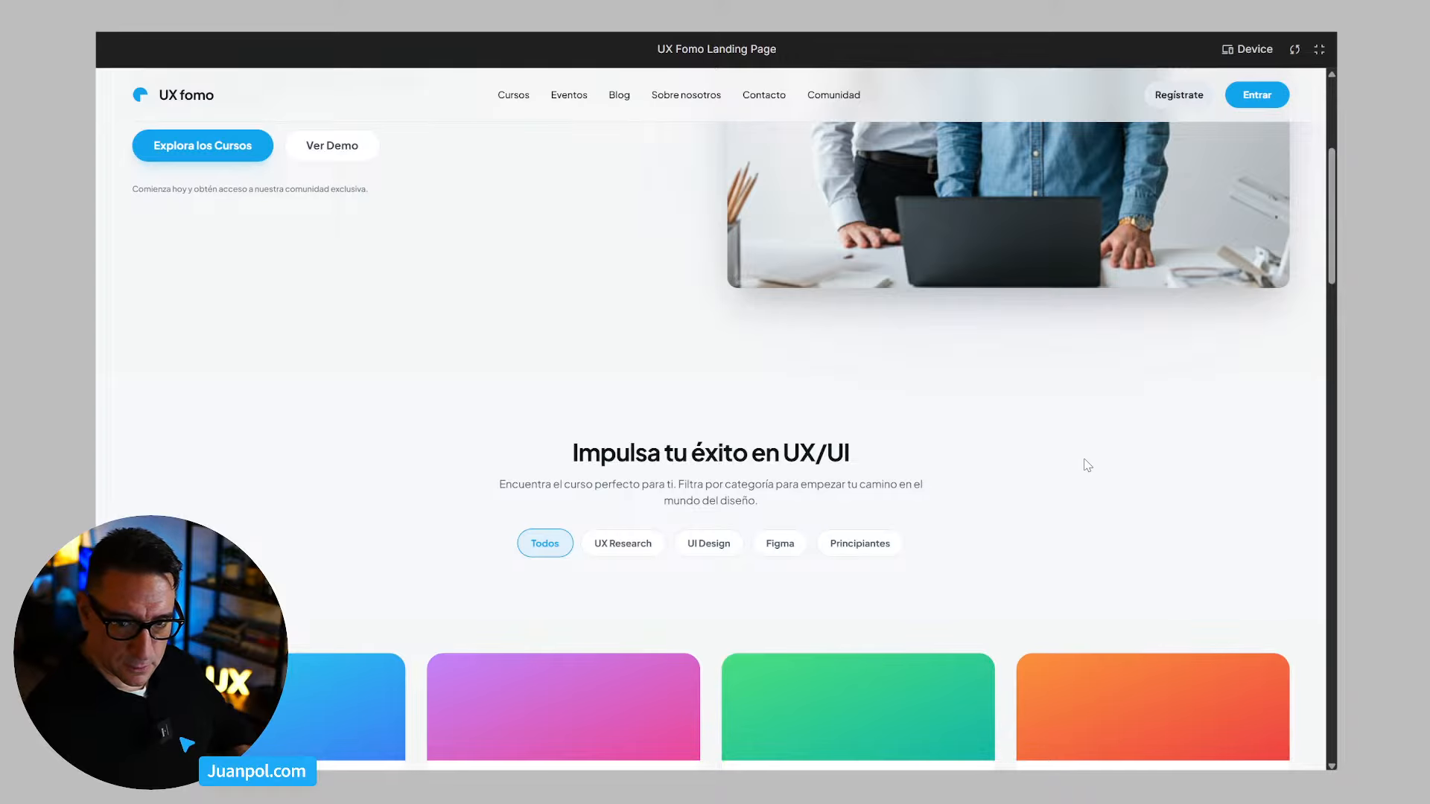
# Step: Show the landing page in the browser's responsive device view, widen it to 1481 px and examine the hero section
pyautogui.hotkey('ctrl', 'shift', 'c')
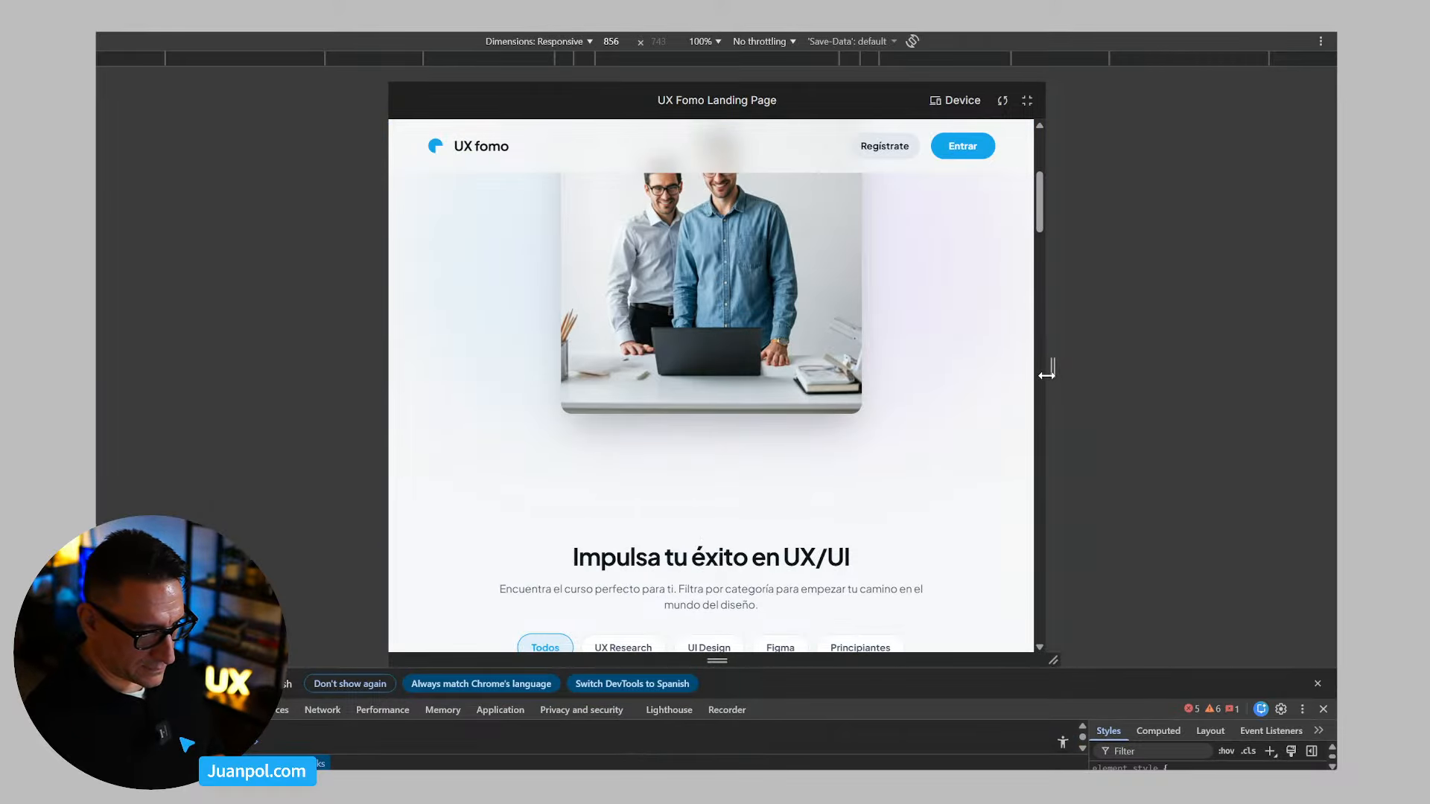
pyautogui.moveTo(1046, 375); pyautogui.dragTo(1293, 373)
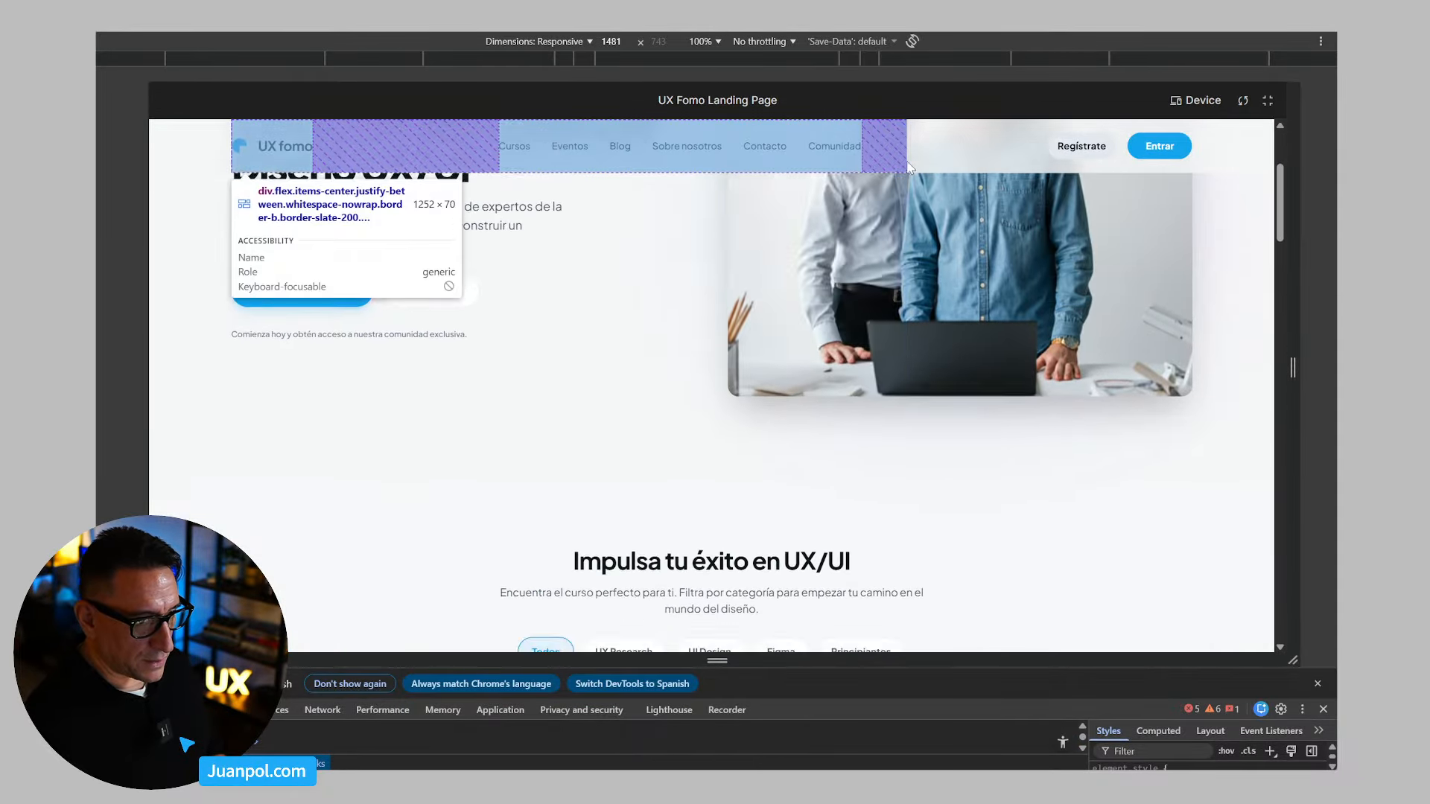
pyautogui.scroll(1, 1159, 223)
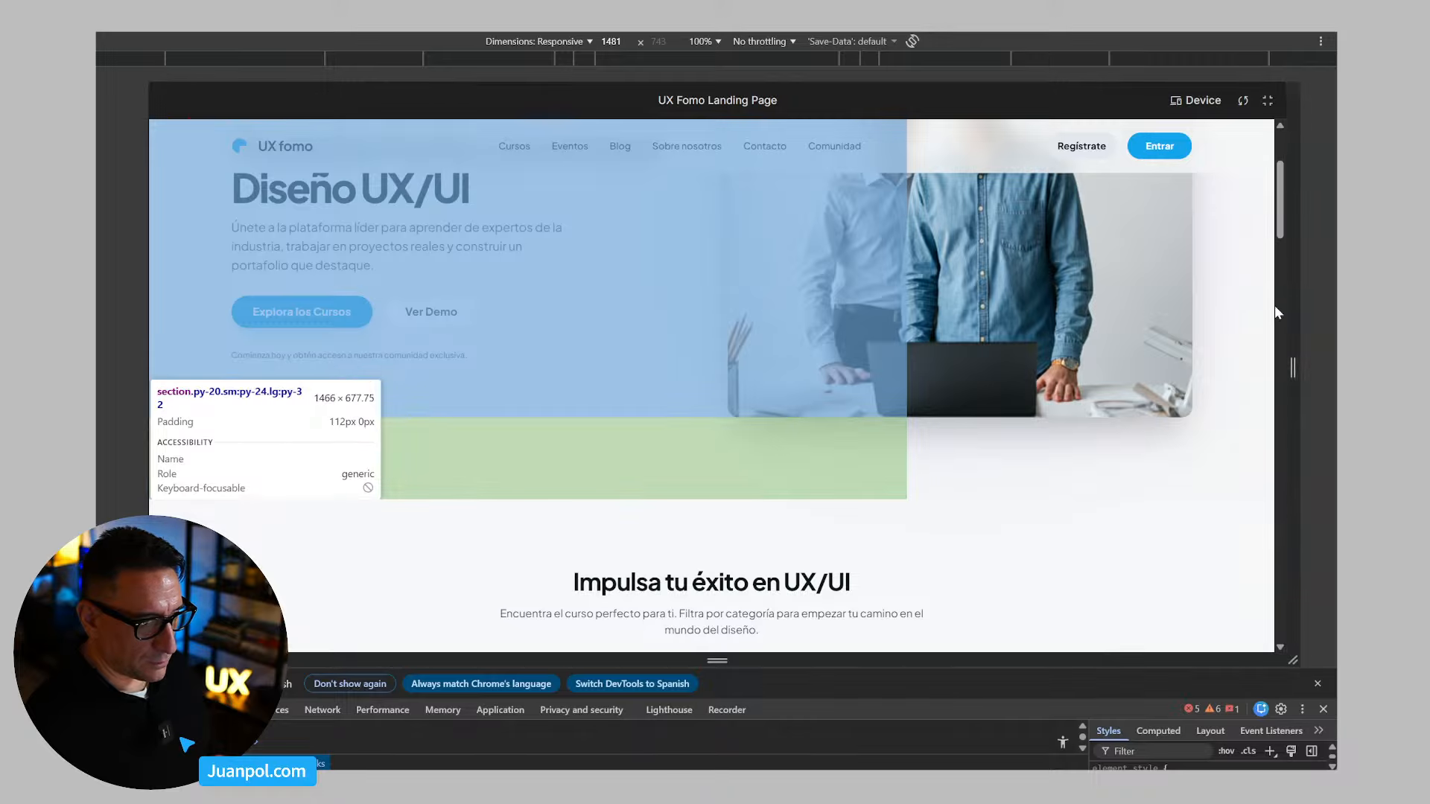
pyautogui.scroll(1, 1271, 365)
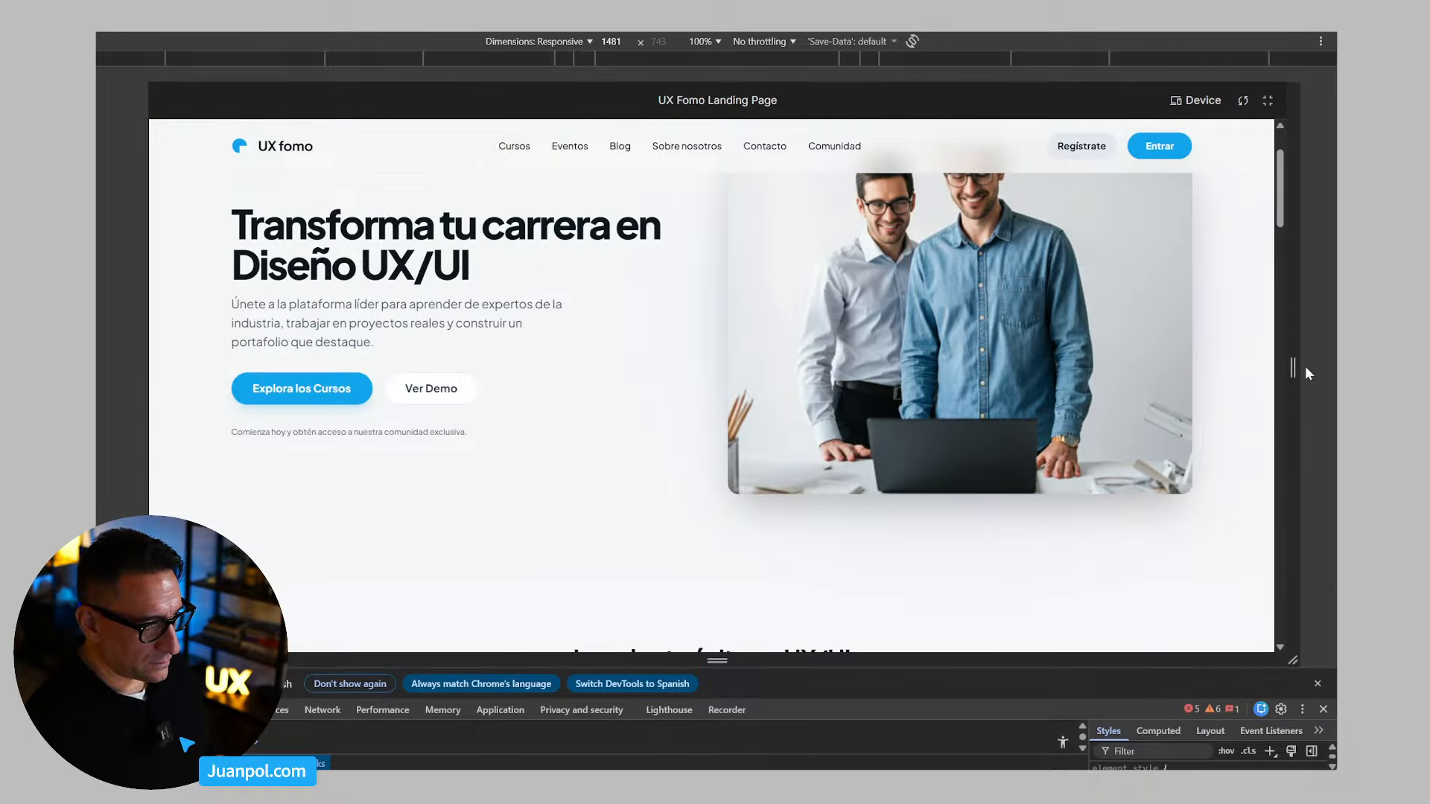
pyautogui.scroll(2, 1274, 384)
pyautogui.scroll(-3, 1232, 394)
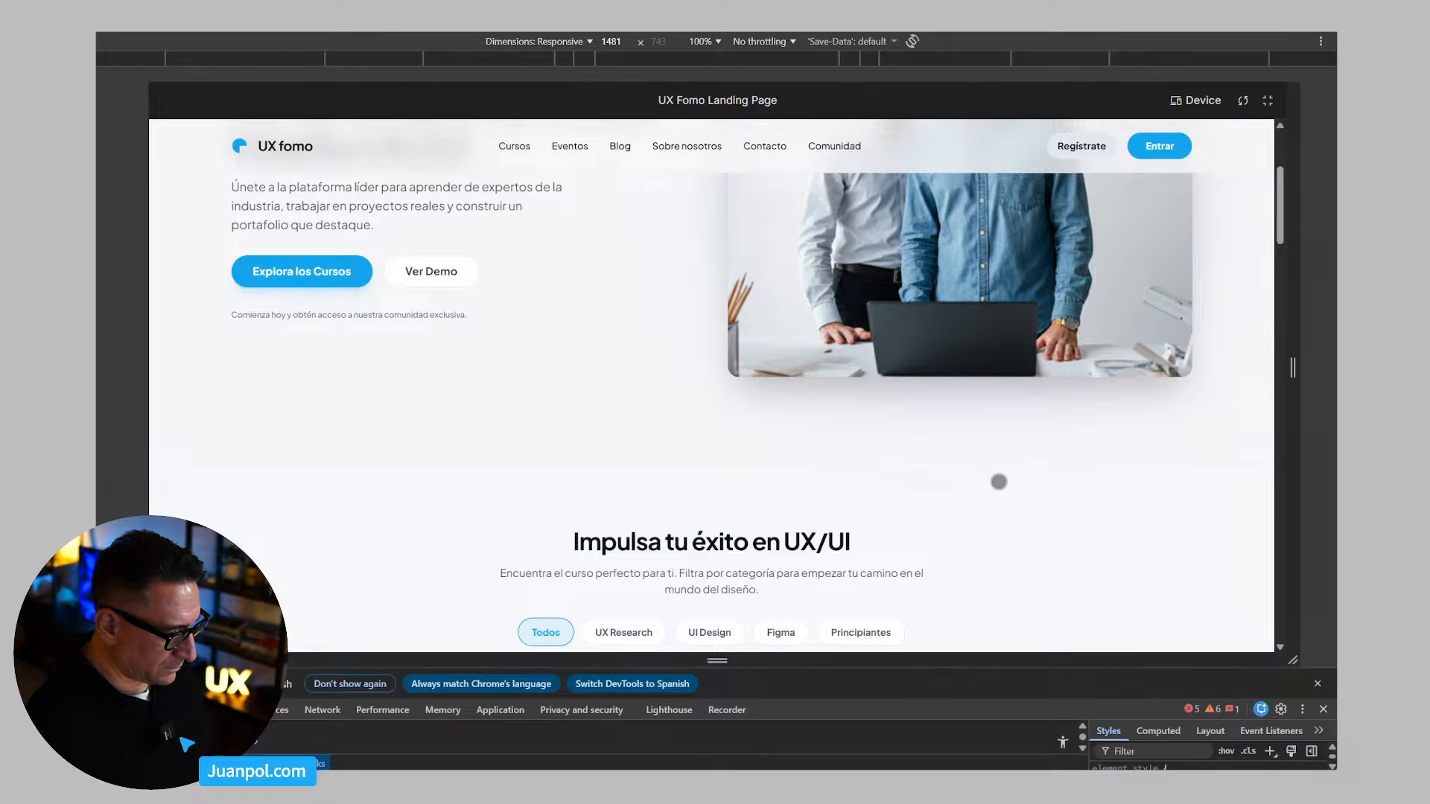
pyautogui.scroll(3, 1238, 417)
pyautogui.scroll(-3, 1237, 417)
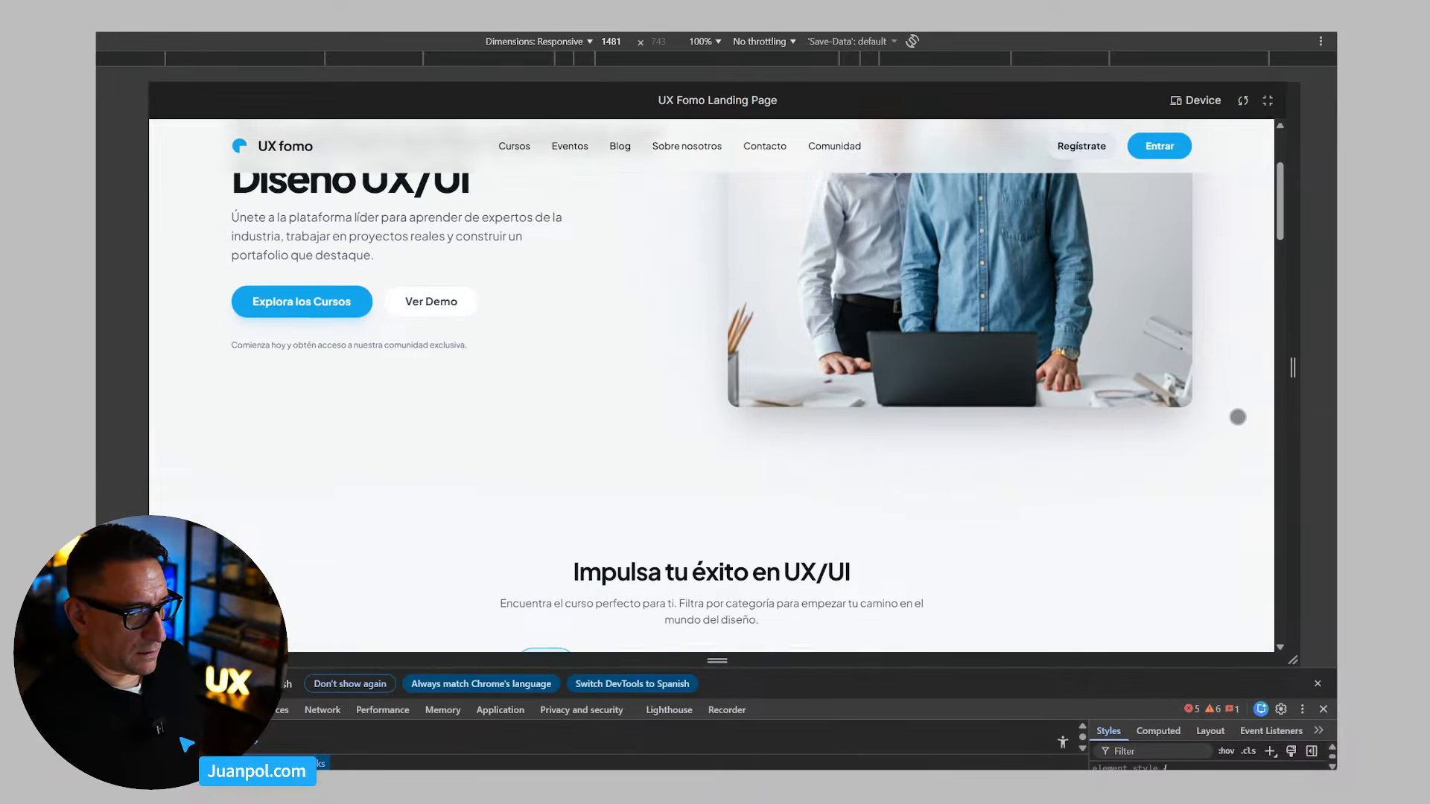
# Step: Examine the remaining sections down to the footer in the responsive view, return to the hero and close the developer tools
pyautogui.scroll(-8, 1237, 417)
pyautogui.scroll(-20, 1237, 417)
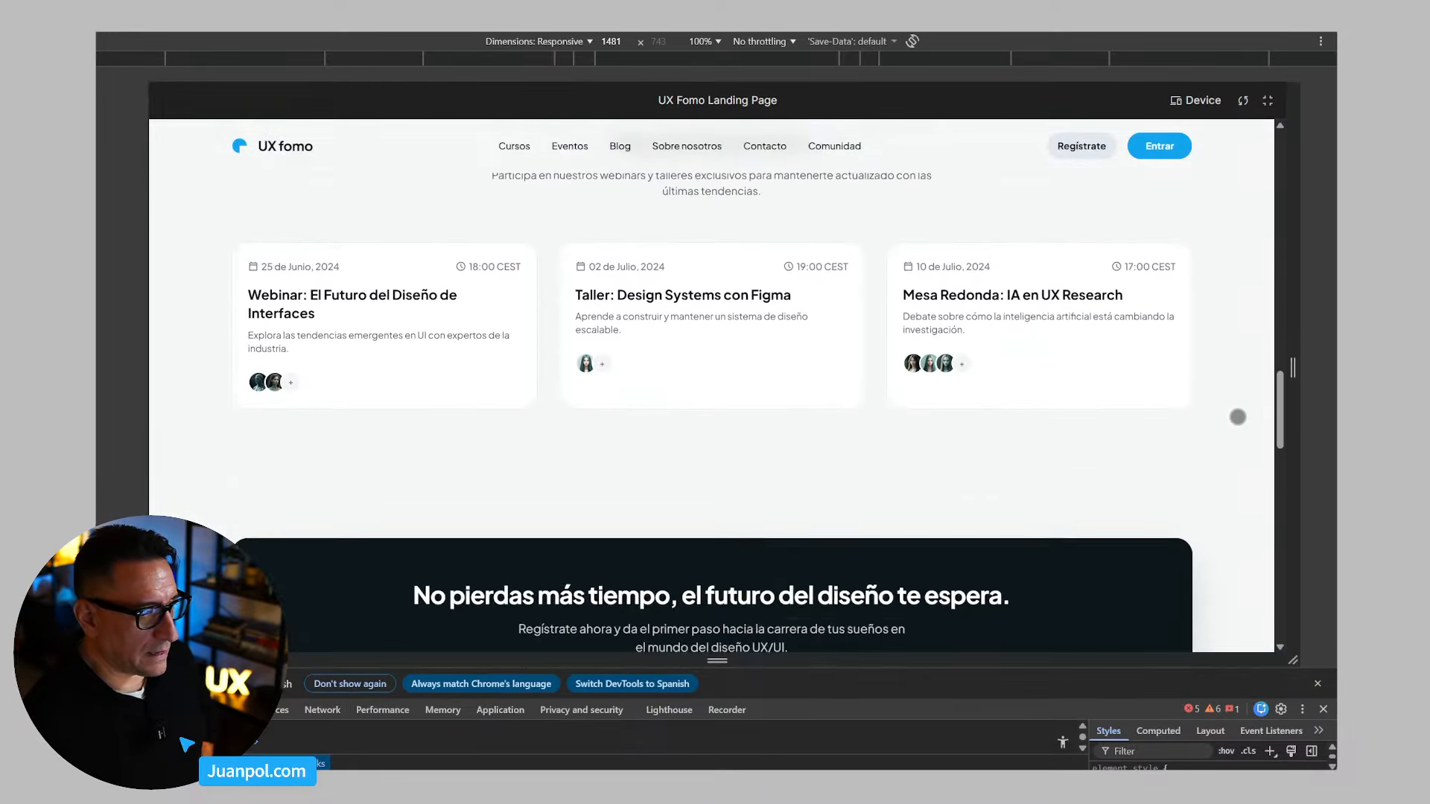
pyautogui.scroll(-5, 1237, 419)
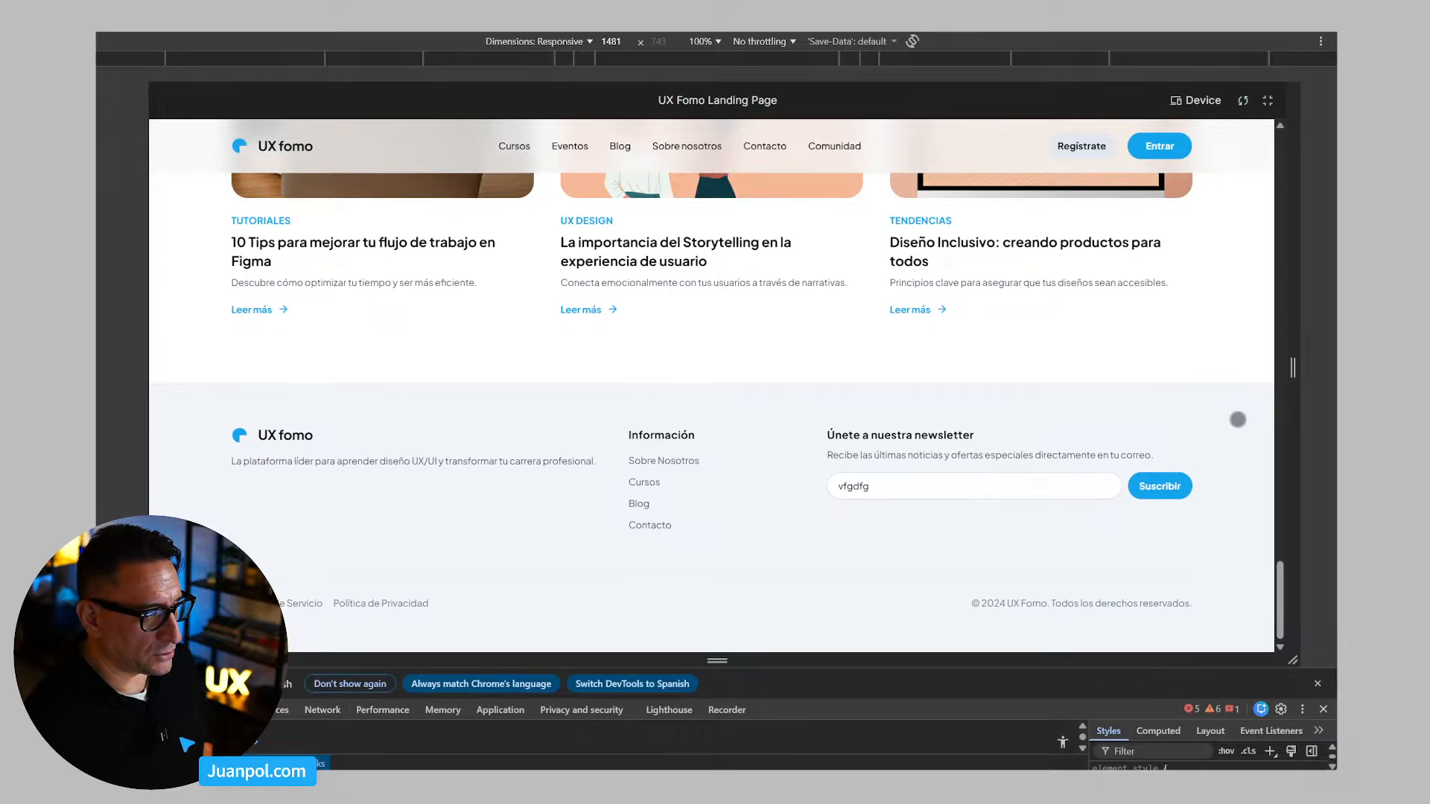
pyautogui.scroll(20, 1237, 419)
pyautogui.scroll(-13, 1238, 420)
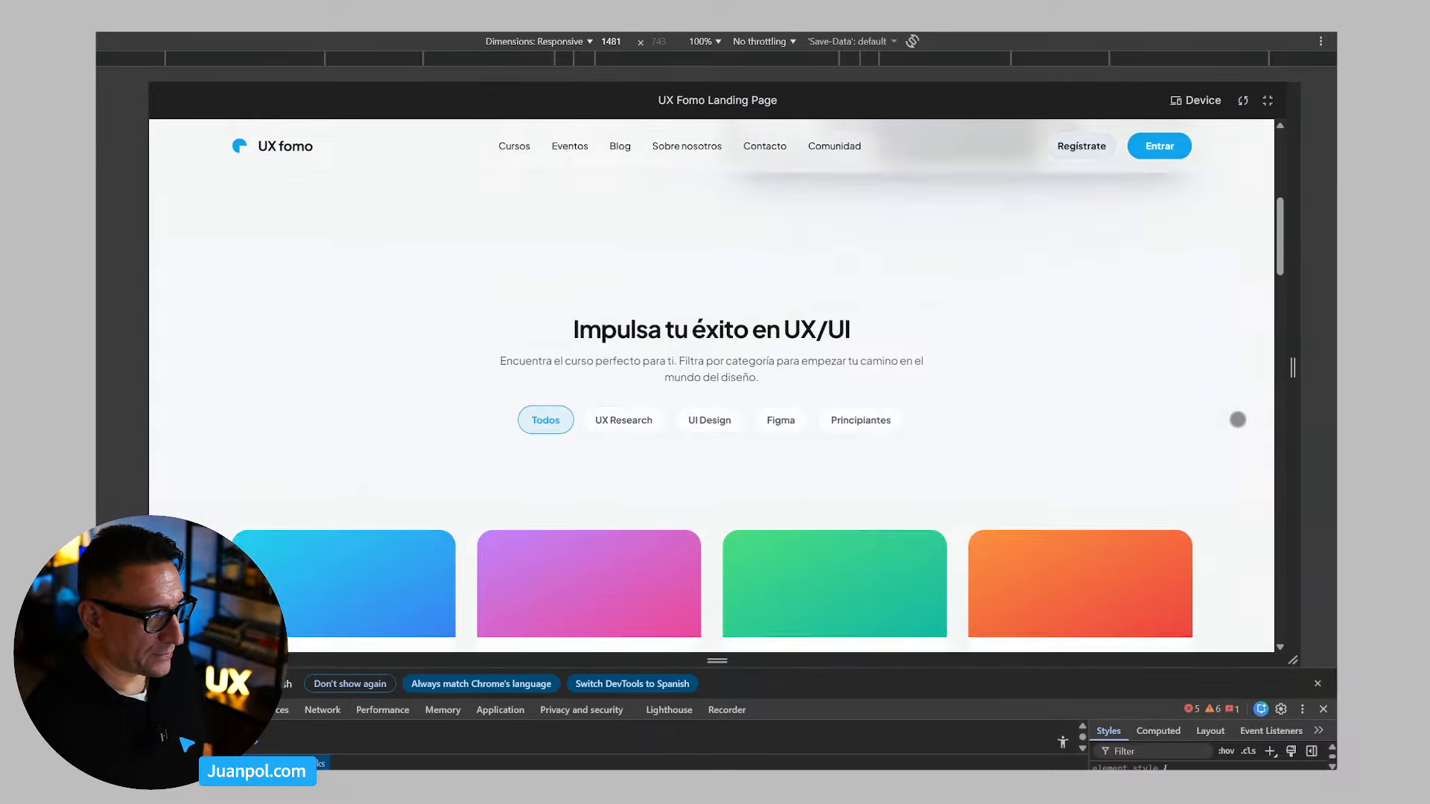
pyautogui.scroll(-8, 1238, 419)
pyautogui.scroll(20, 1238, 419)
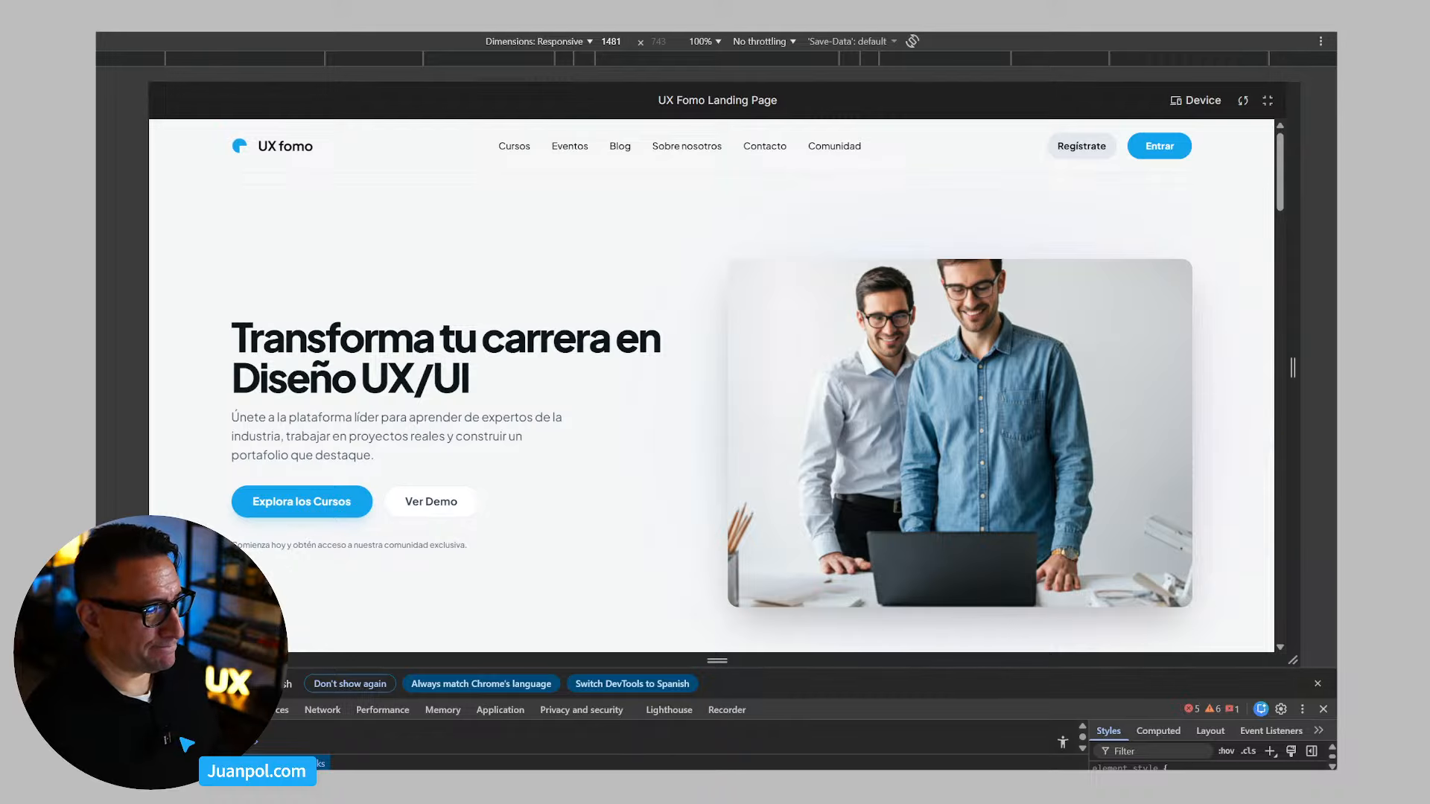
pyautogui.click(1322, 709)
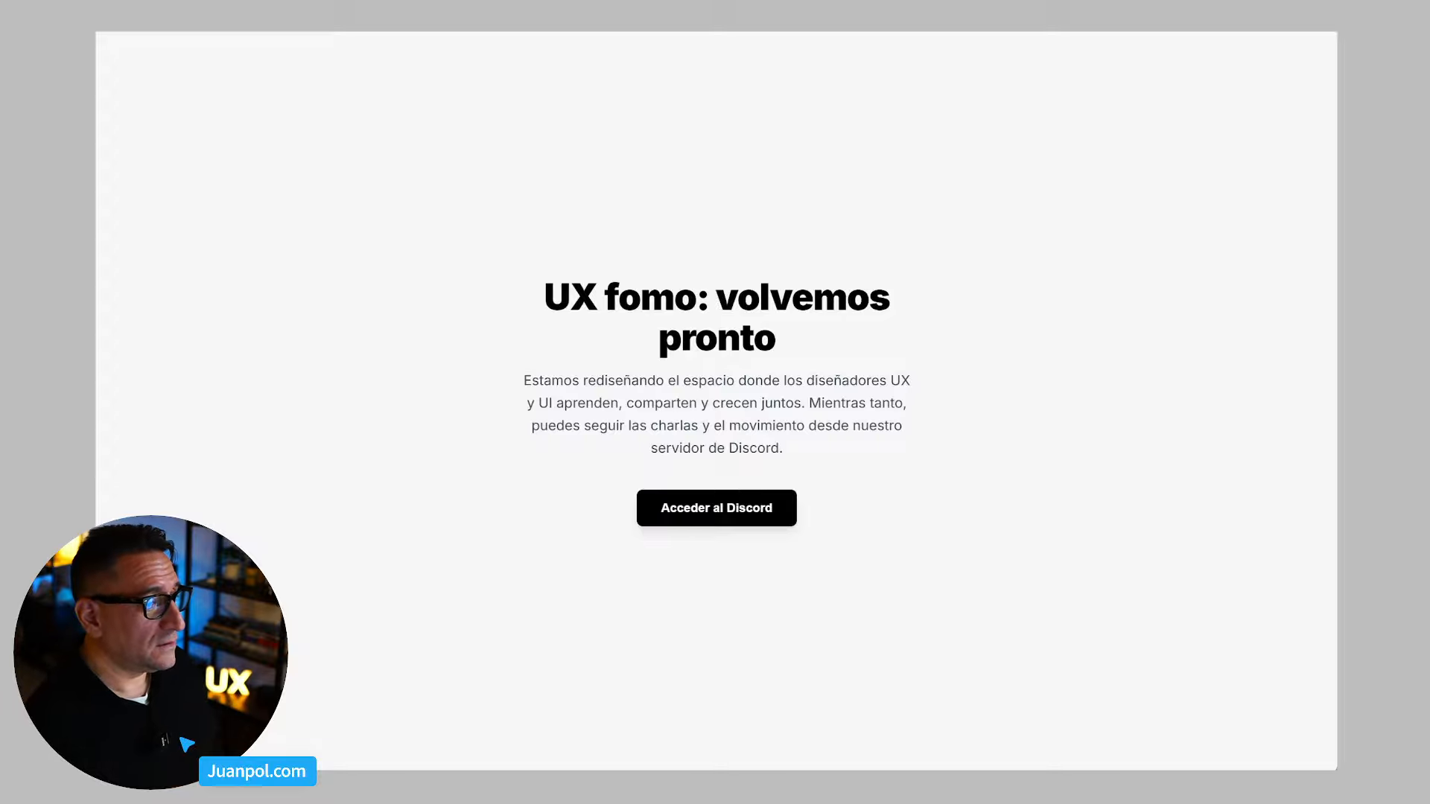
# Step: Switch from the published coming-soon page to the Hostinger file manager with the public_html folder
pyautogui.hotkey('ctrl', 'shift', 'Tab')
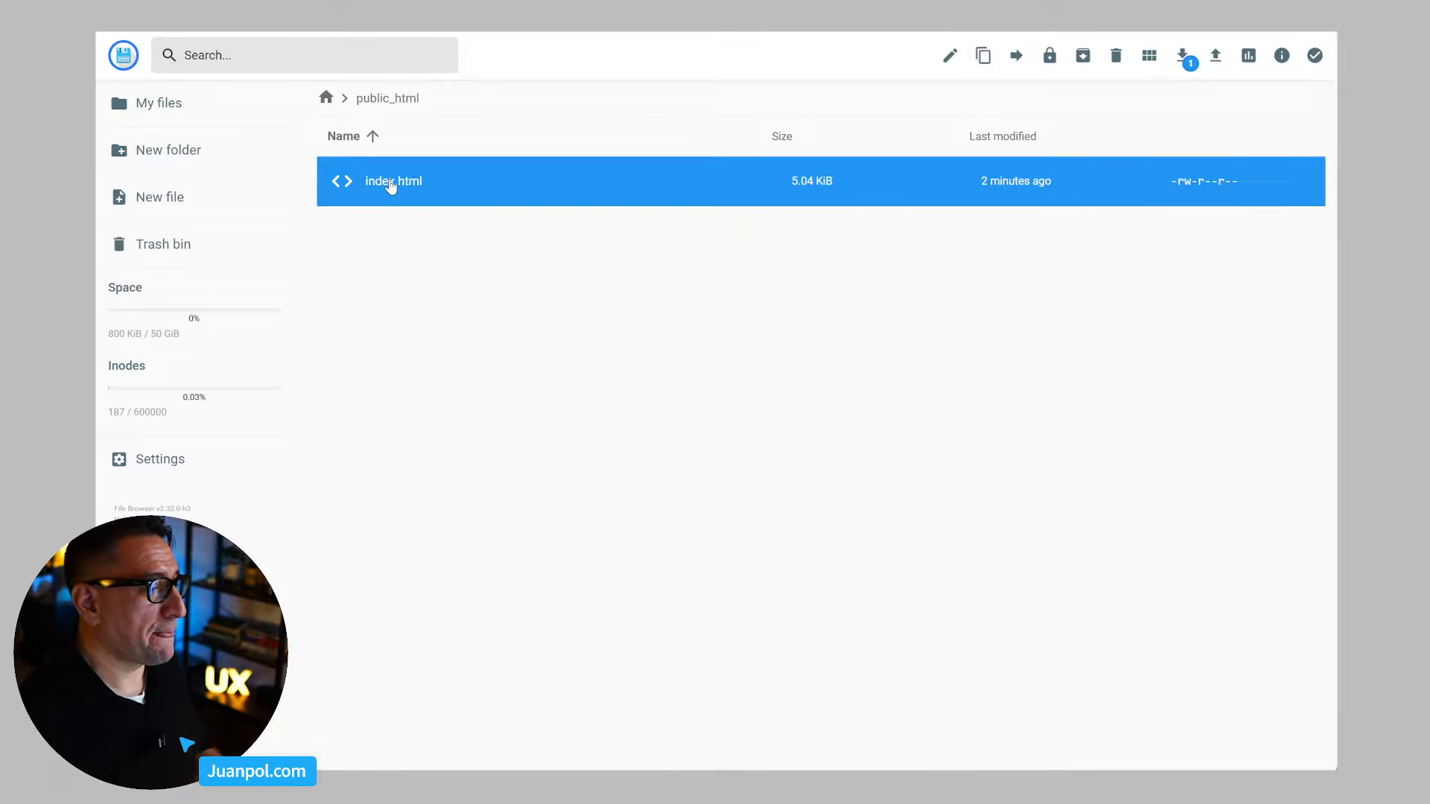